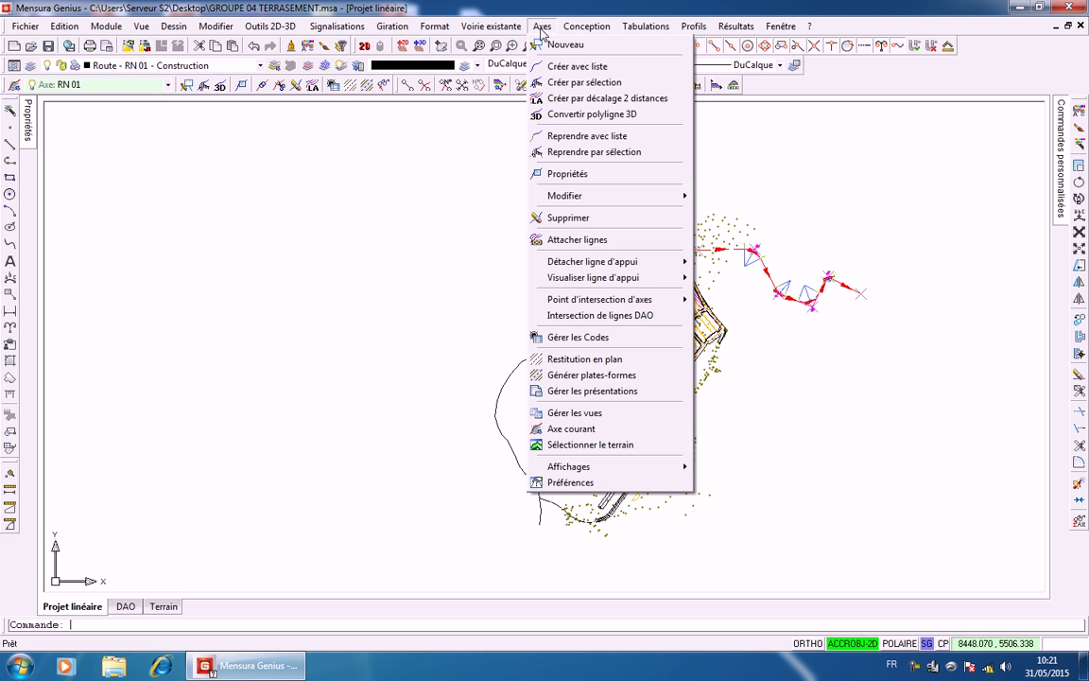
Start a new axis created by selection and choose the Gulden method for its cross-section calculation
{"action": "left_click", "coordinate": [578, 84]}
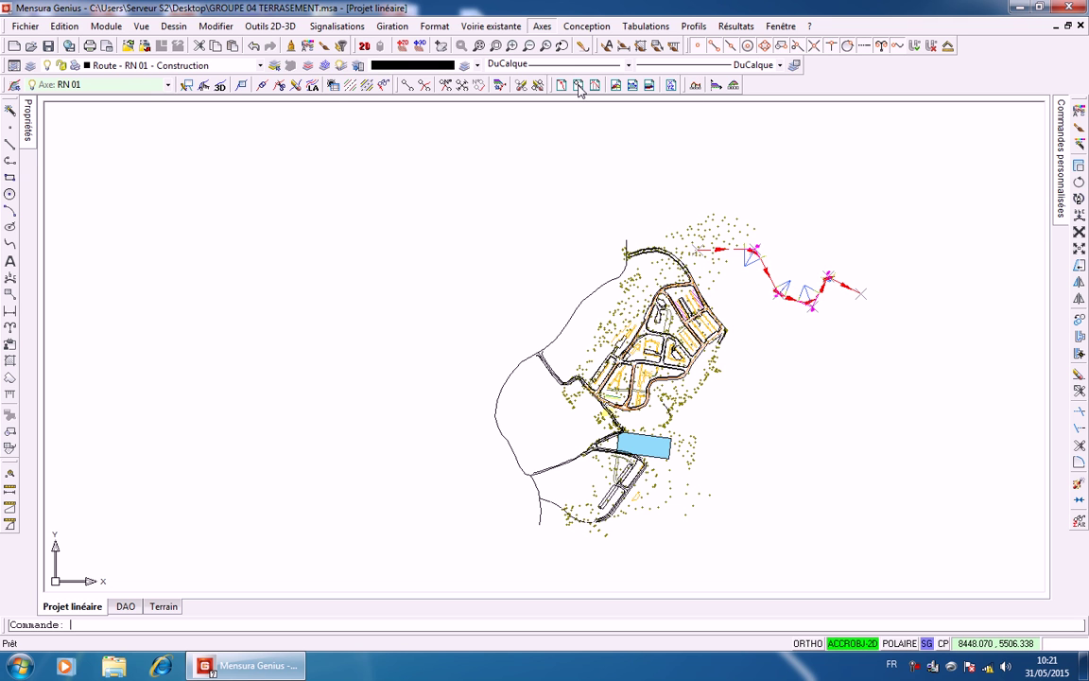
{"action": "left_click", "coordinate": [579, 84]}
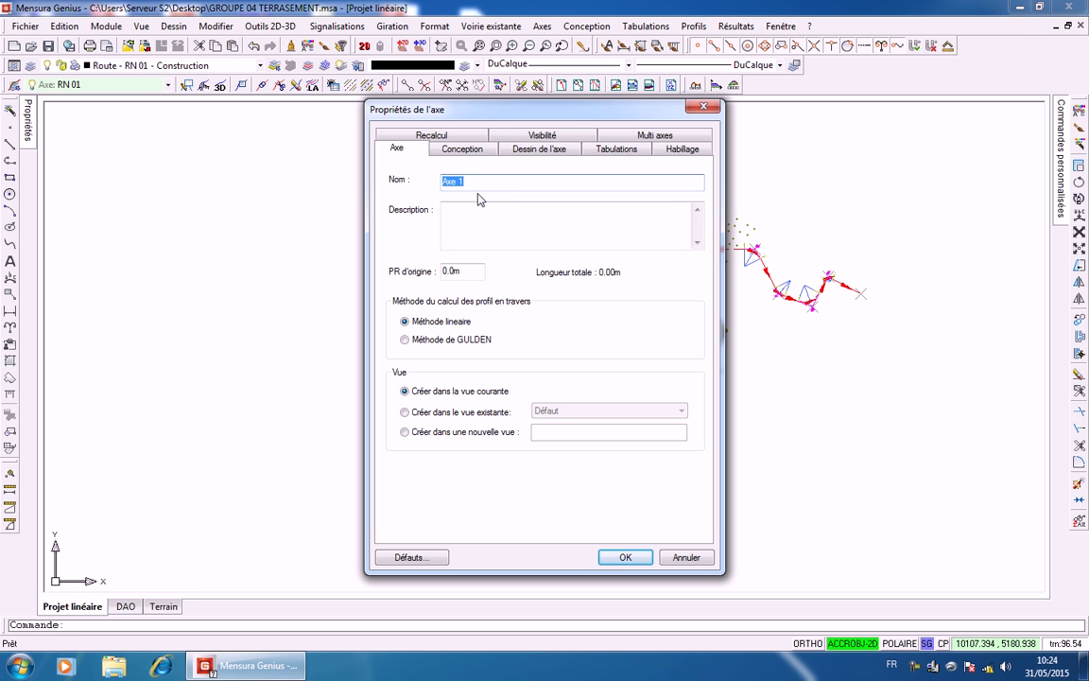
{"action": "left_click", "coordinate": [414, 341]}
{"action": "left_click", "coordinate": [462, 149]}
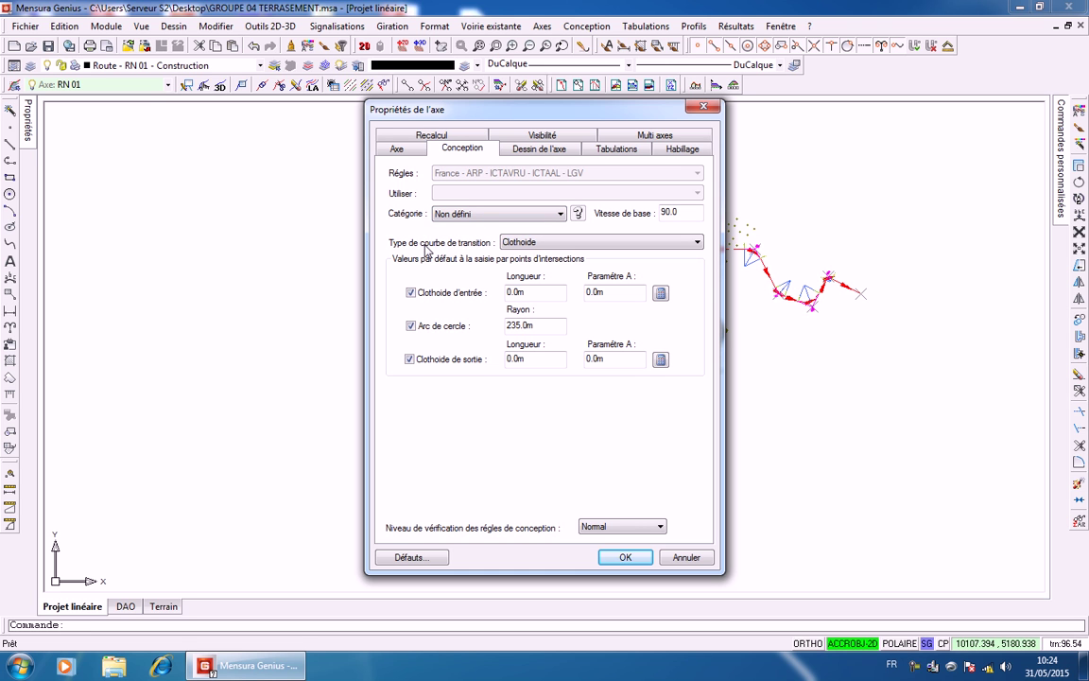
{"action": "left_click", "coordinate": [696, 245]}
{"action": "left_click", "coordinate": [683, 249]}
{"action": "left_click", "coordinate": [413, 294]}
{"action": "left_click", "coordinate": [410, 359]}
{"action": "left_click", "coordinate": [412, 361]}
{"action": "left_click", "coordinate": [413, 295]}
Set the new axis's drawing colour to lime green
{"action": "left_click", "coordinate": [540, 152]}
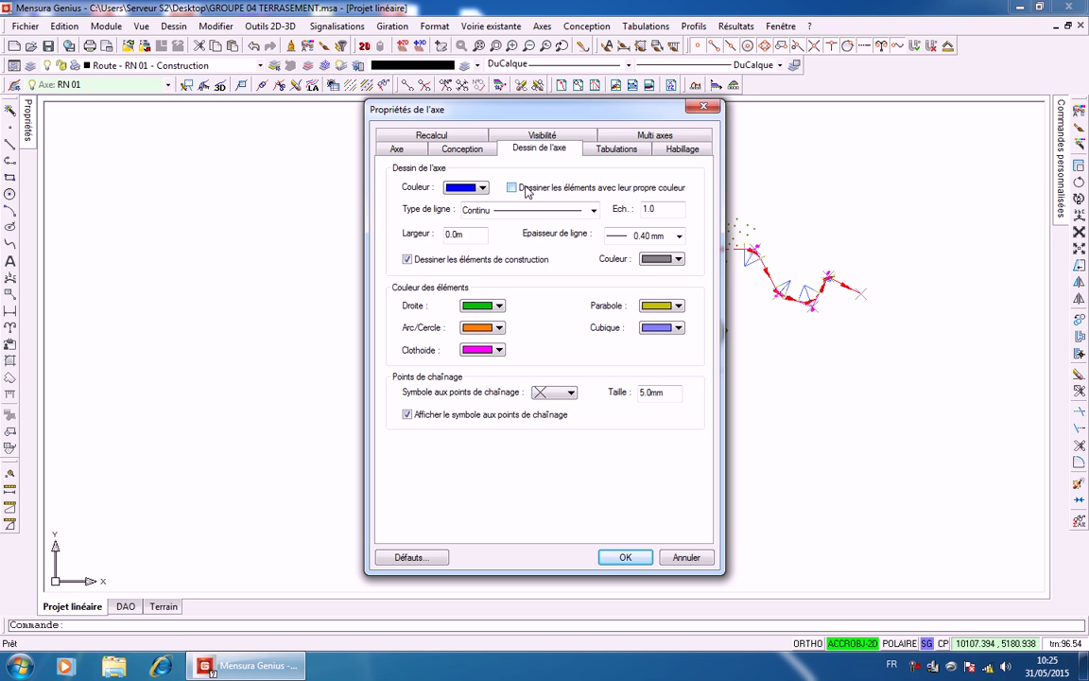
{"action": "left_click", "coordinate": [479, 187]}
{"action": "left_click", "coordinate": [409, 210]}
{"action": "left_click", "coordinate": [452, 188]}
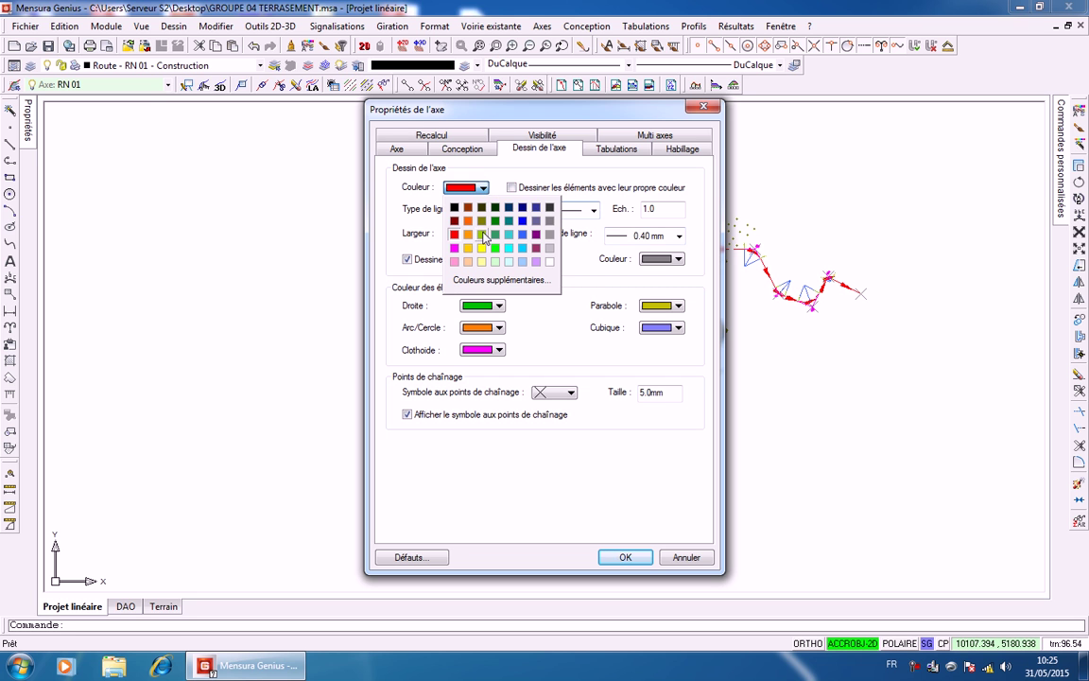
{"action": "left_click", "coordinate": [481, 234]}
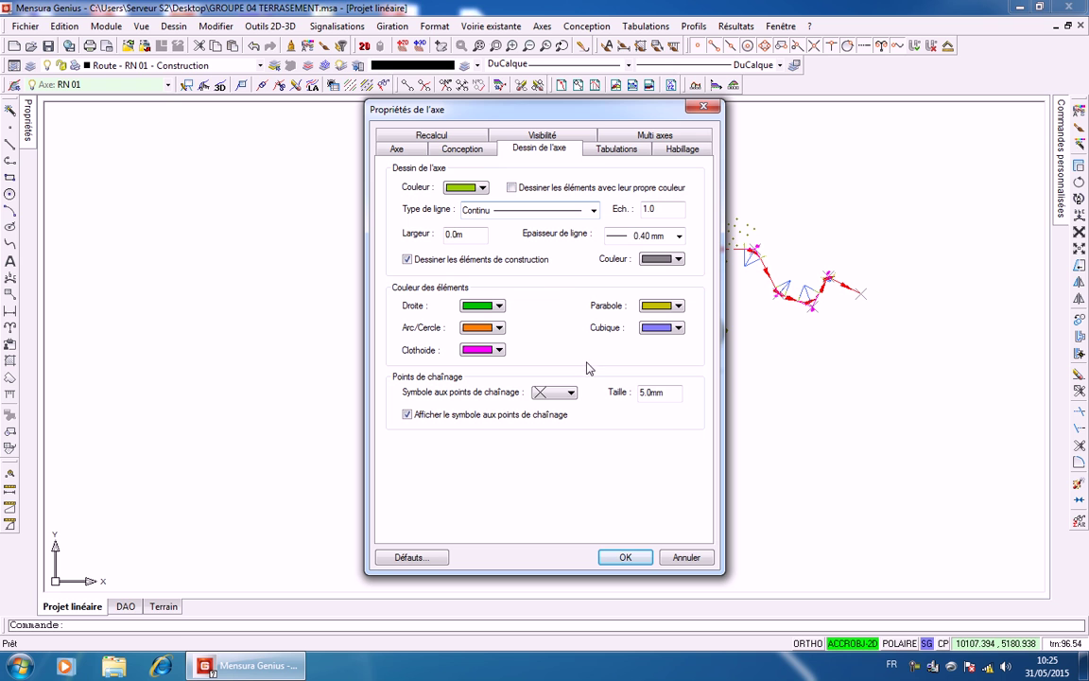
Review the tabulation settings and switch on all items under Habillage de l'axe en plan
{"action": "left_click", "coordinate": [616, 148]}
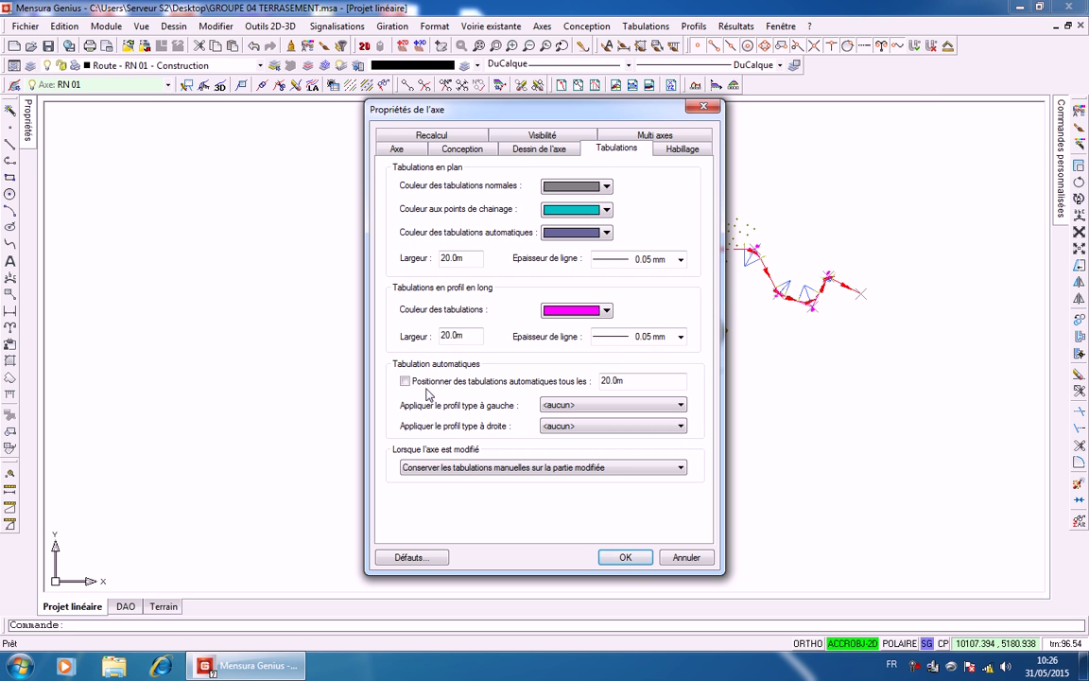
{"action": "left_click", "coordinate": [681, 149]}
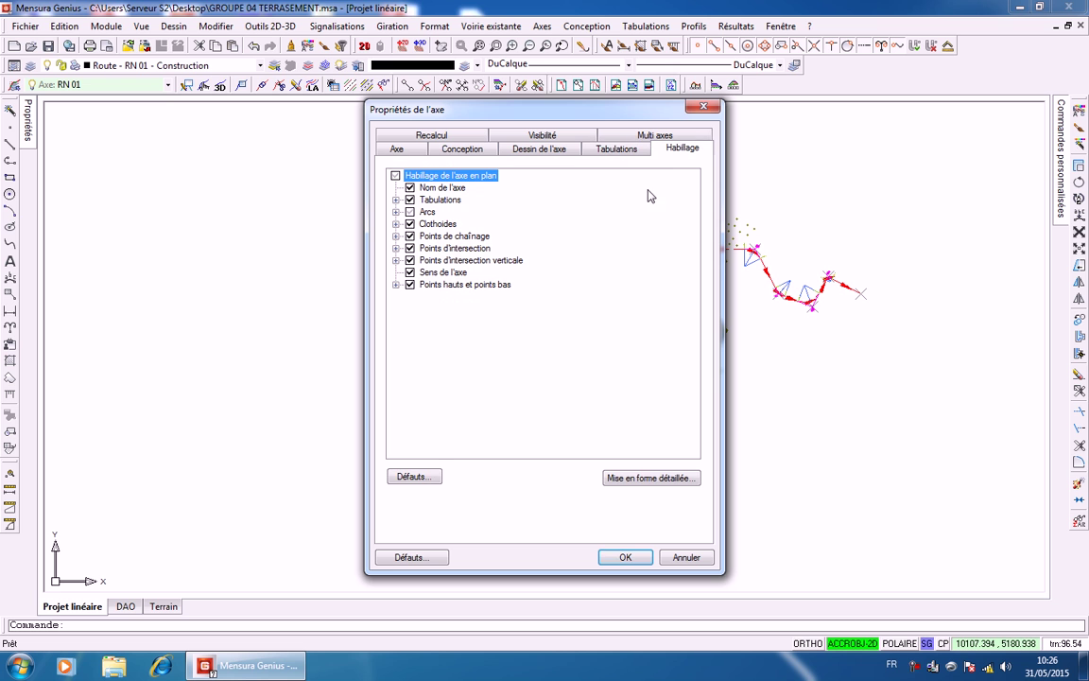
{"action": "left_click", "coordinate": [395, 176]}
Set recalculation to erase the plan restitution and delete the long profile on the modified part, and accept the axis properties
{"action": "left_click", "coordinate": [430, 137]}
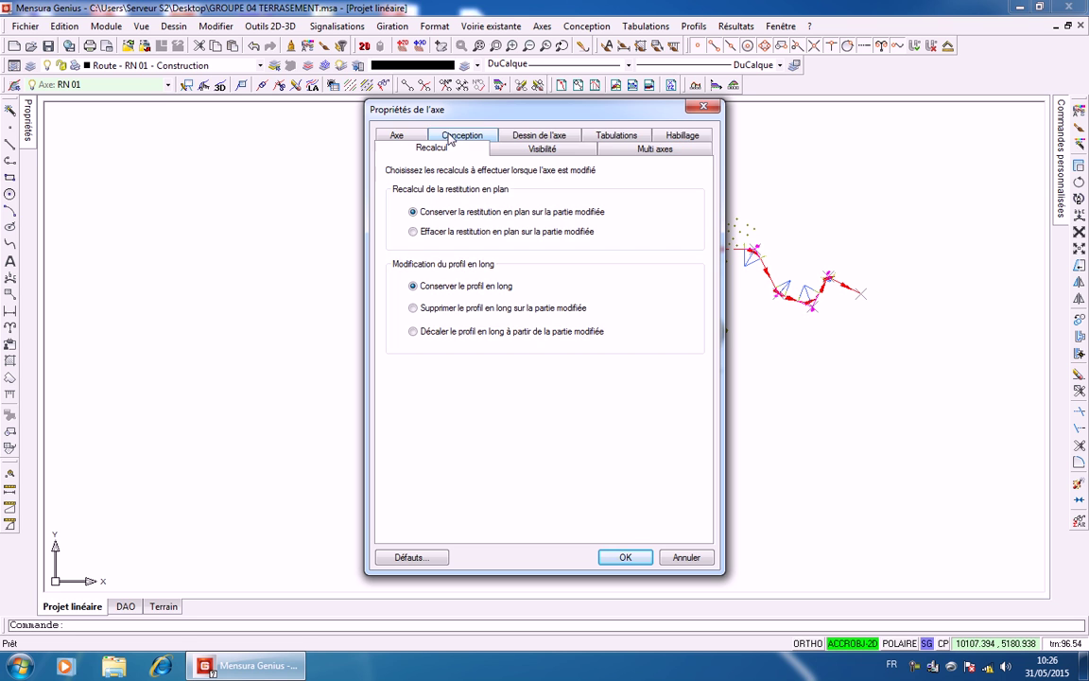
{"action": "left_click", "coordinate": [423, 235]}
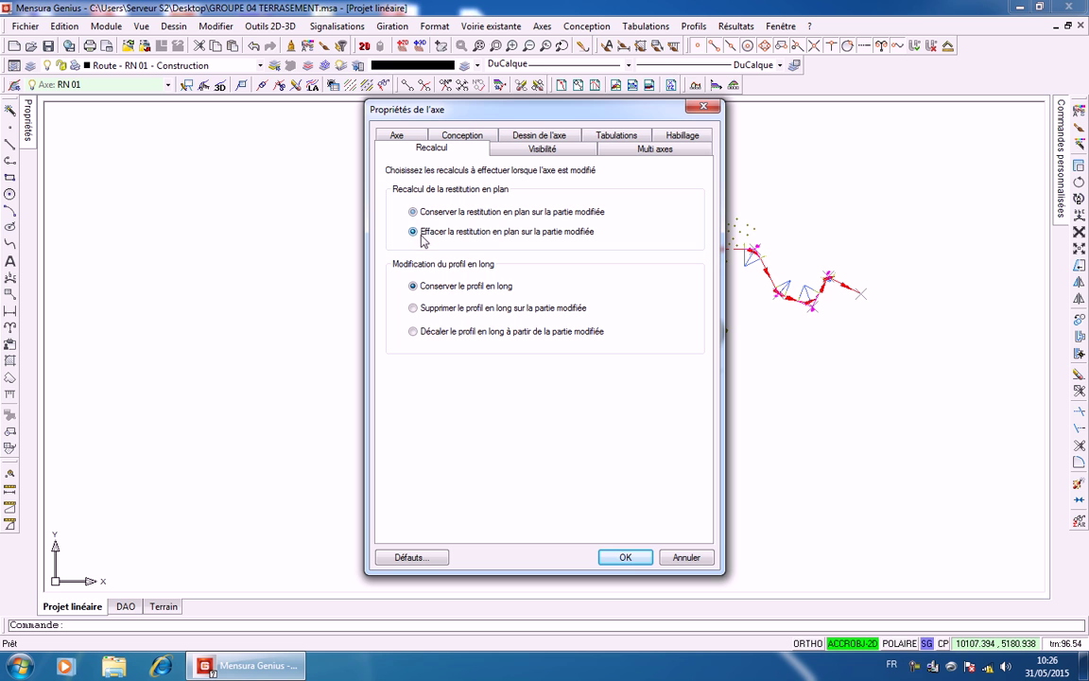
{"action": "left_click", "coordinate": [421, 310]}
{"action": "left_click", "coordinate": [553, 151]}
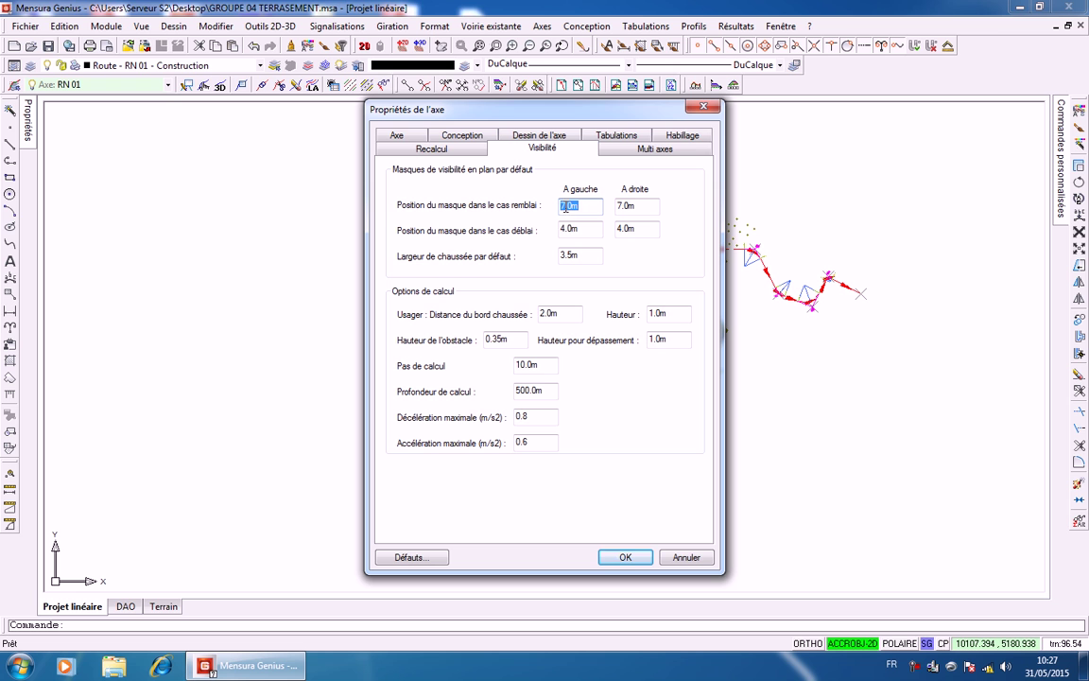
{"action": "left_click", "coordinate": [602, 146]}
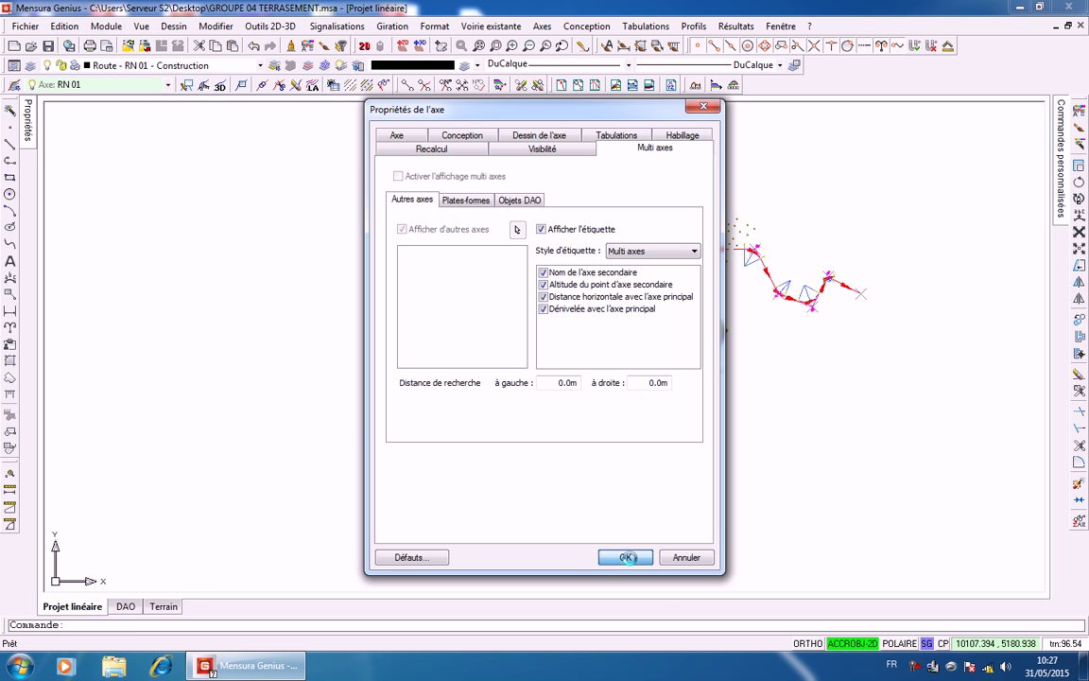
{"action": "left_click", "coordinate": [626, 558]}
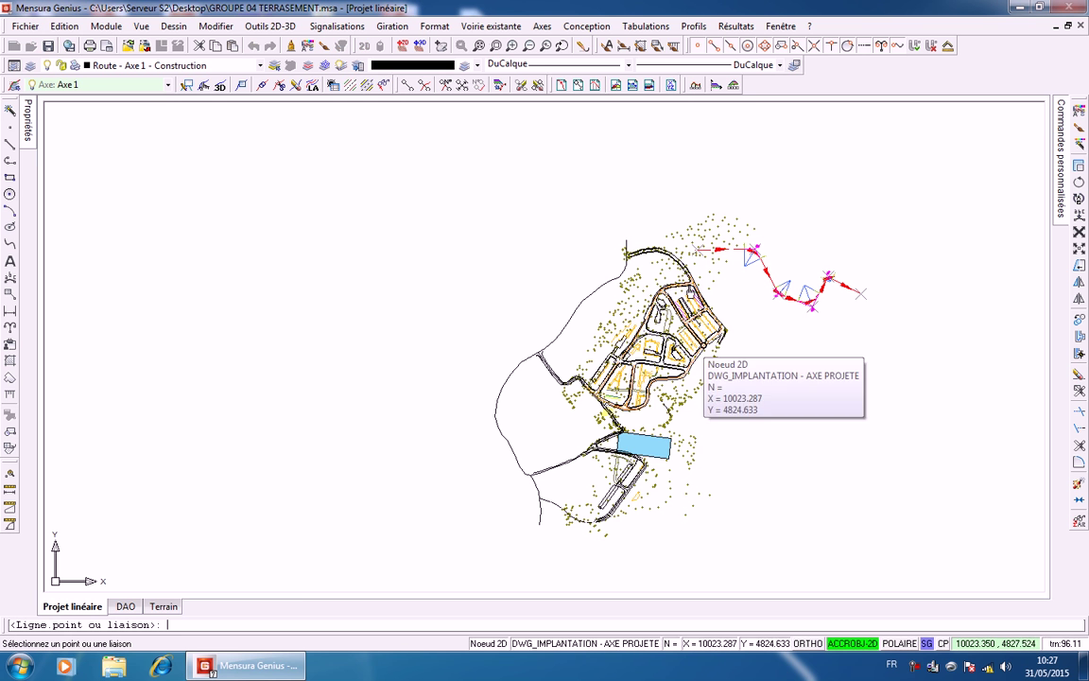
Add the projected centreline's straight segment from the northeastern junction and its adjoining arc to the axis, keeping the original curve
{"action": "scroll", "coordinate": [807, 289], "scroll_direction": "up", "scroll_amount": 6}
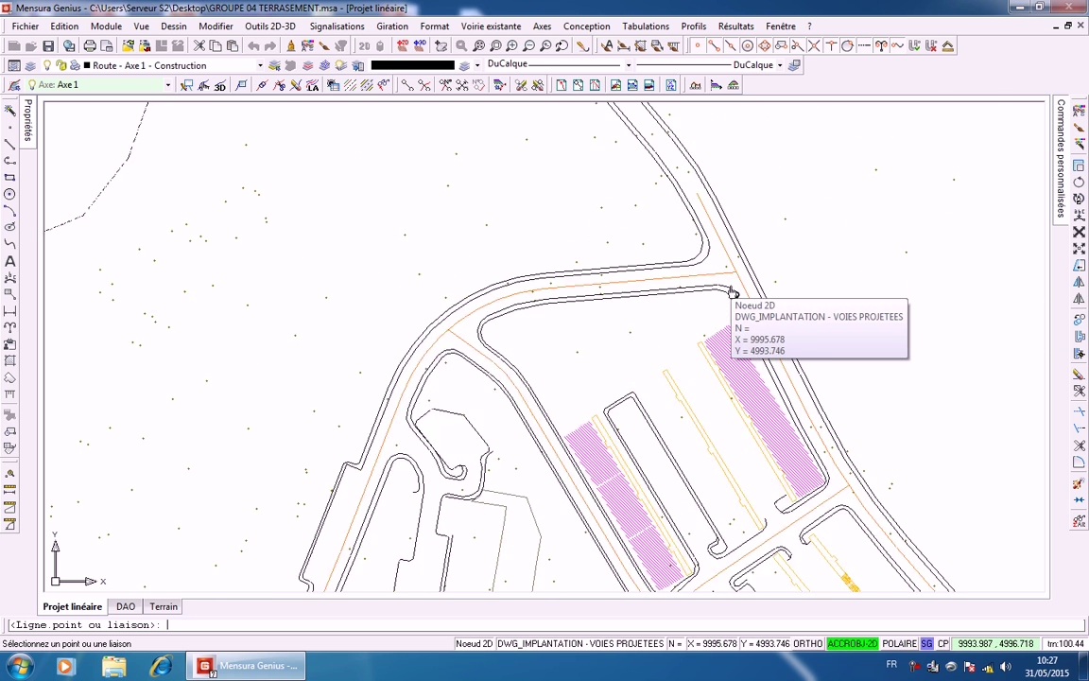
{"action": "scroll", "coordinate": [733, 291], "scroll_direction": "up", "scroll_amount": 2}
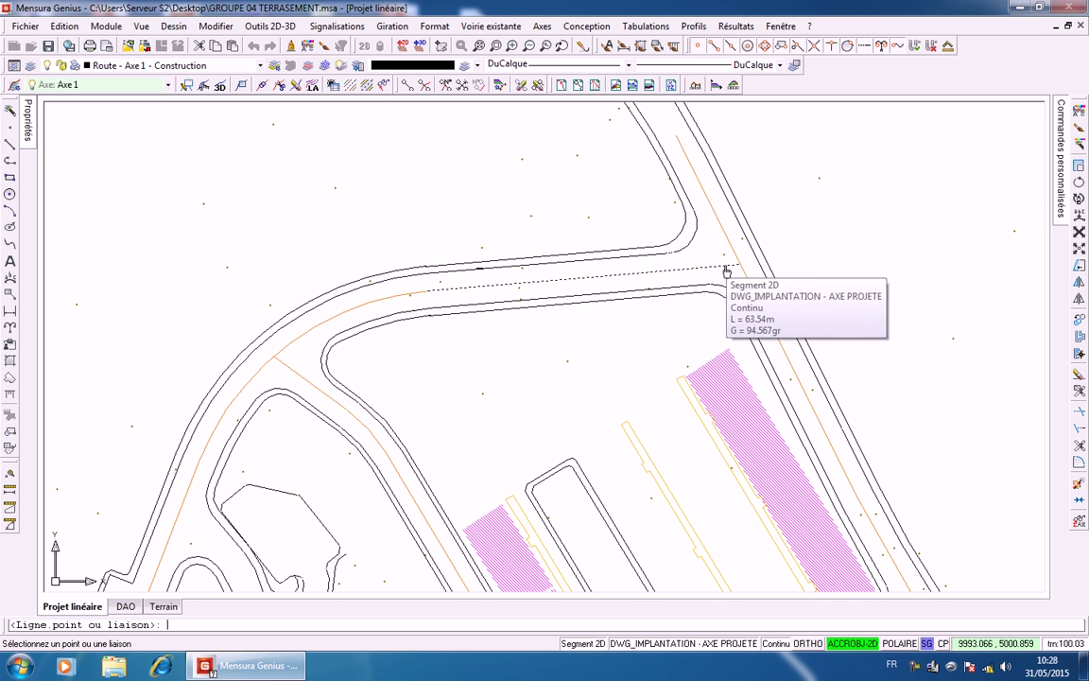
{"action": "left_click", "coordinate": [385, 303]}
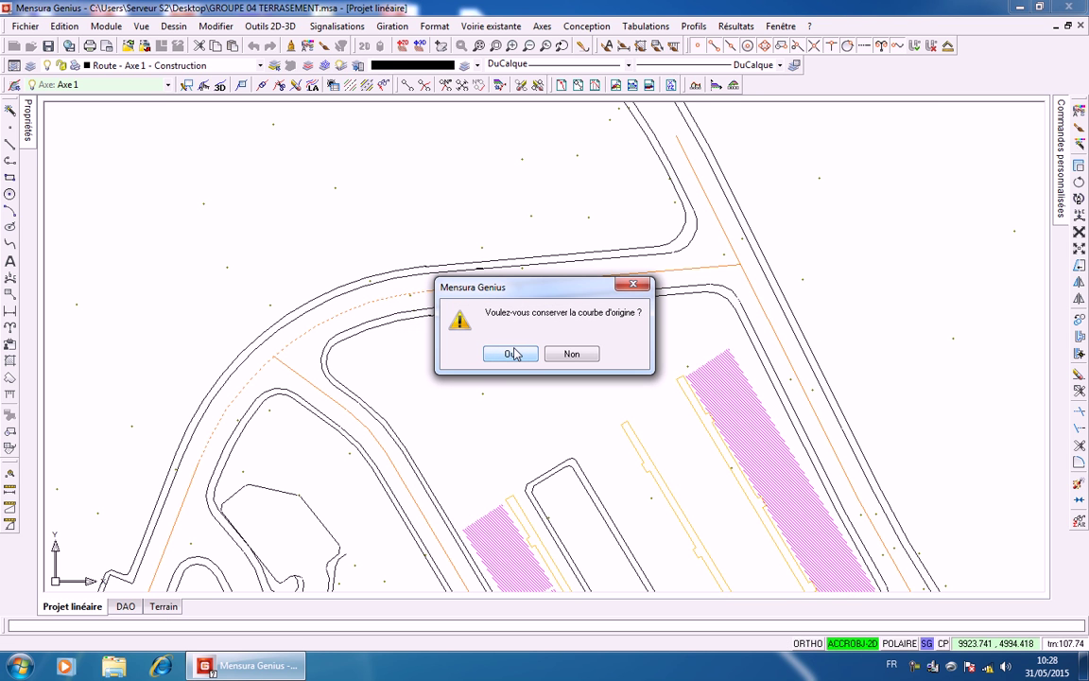
{"action": "left_click", "coordinate": [511, 354]}
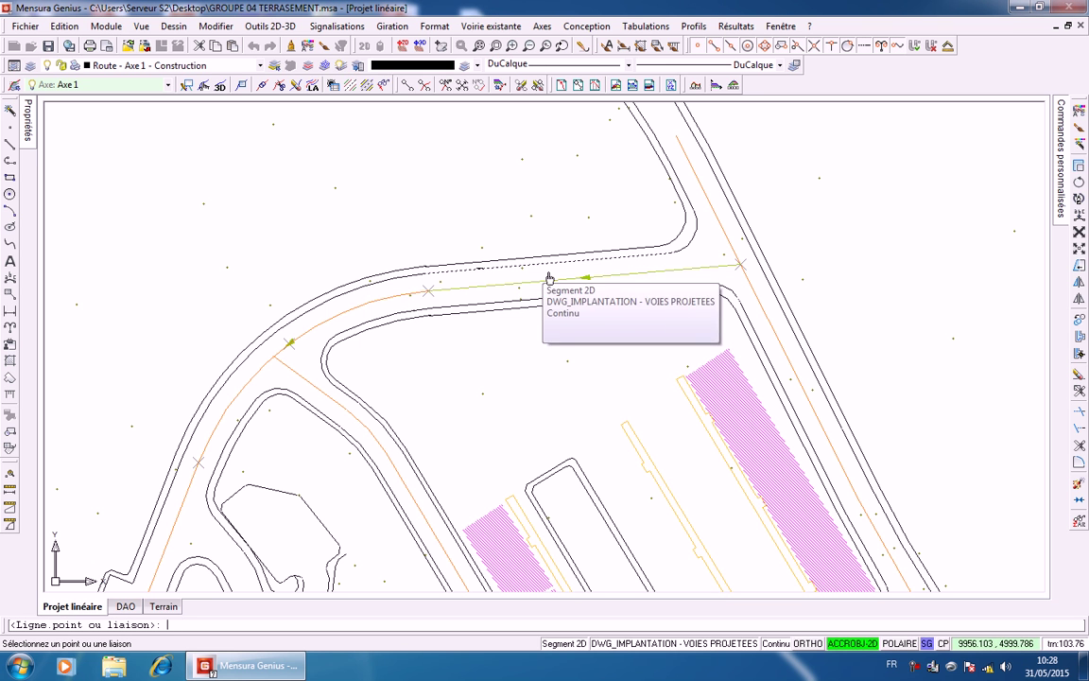
Continue the axis southwest along the next straight segment and the following gentle arc, keeping the original curve
{"action": "scroll", "coordinate": [616, 290], "scroll_direction": "up", "scroll_amount": 5}
{"action": "scroll", "coordinate": [610, 276], "scroll_direction": "down", "scroll_amount": 3}
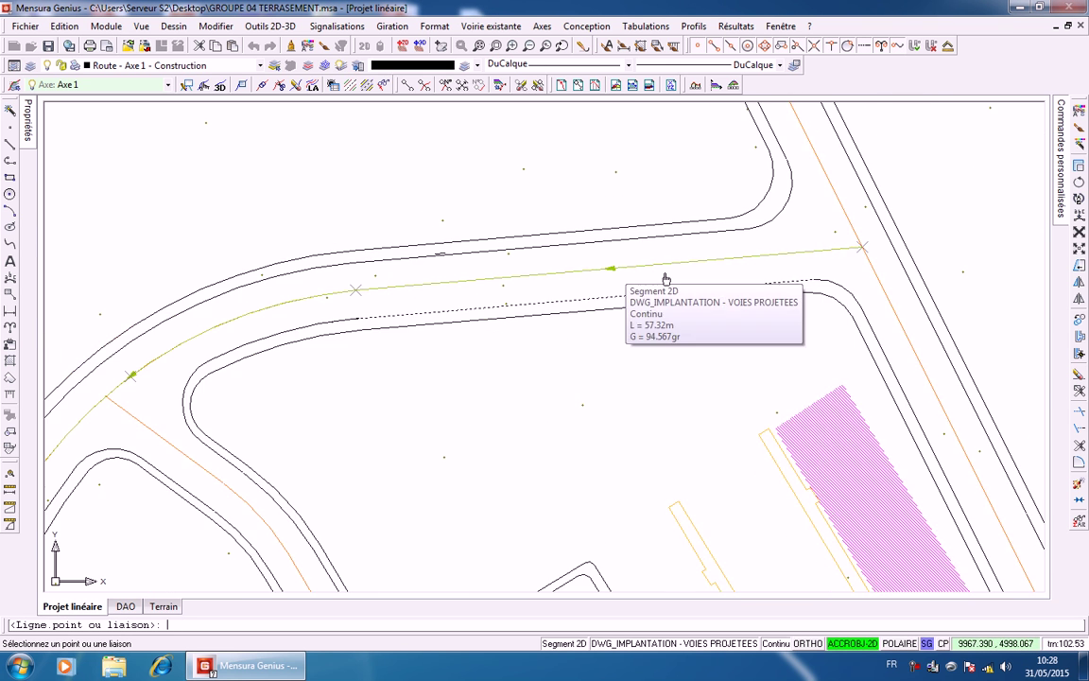
{"action": "mouse_move", "coordinate": [354, 265]}
{"action": "middle_mouse_down"}
{"action": "mouse_move", "coordinate": [494, 235]}
{"action": "mouse_move", "coordinate": [695, 113]}
{"action": "middle_mouse_up"}
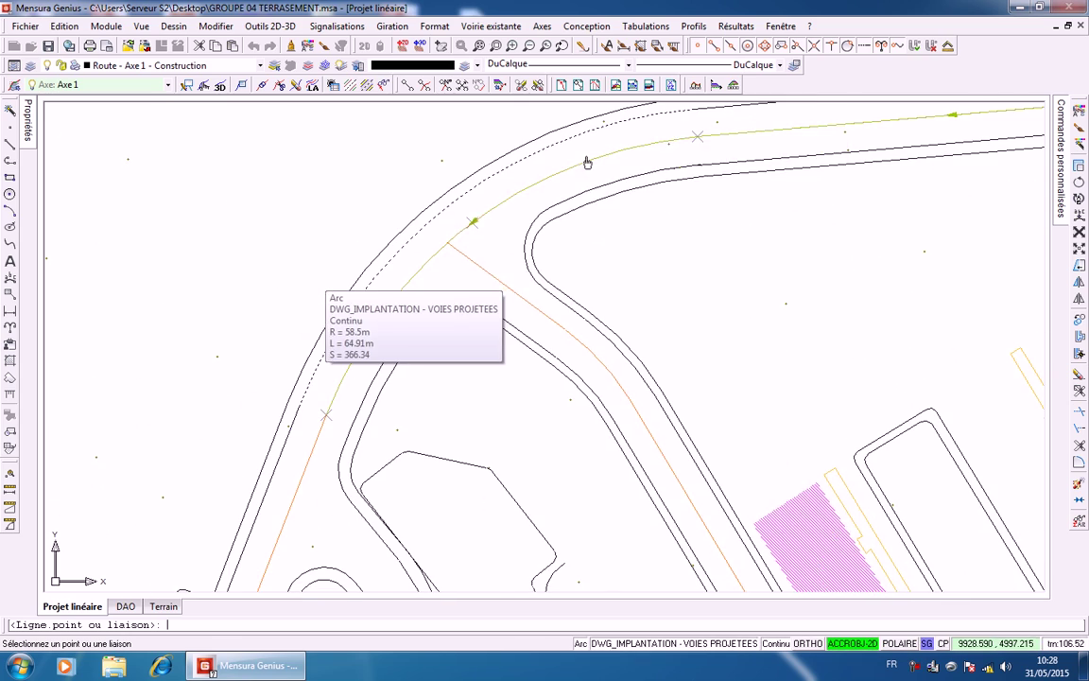
{"action": "mouse_move", "coordinate": [480, 210]}
{"action": "middle_mouse_down"}
{"action": "mouse_move", "coordinate": [519, 182]}
{"action": "mouse_move", "coordinate": [600, 71]}
{"action": "middle_mouse_up"}
{"action": "scroll", "coordinate": [434, 260], "scroll_direction": "down", "scroll_amount": 4}
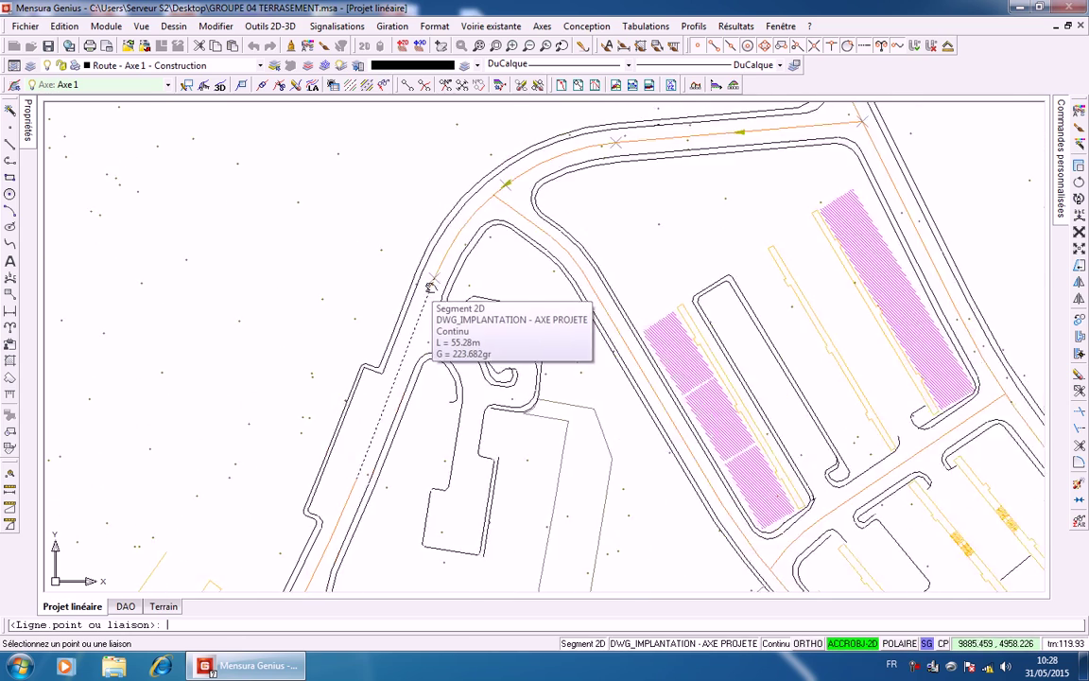
{"action": "middle_click_drag", "start_coordinate": [430, 287], "coordinate": [523, 158]}
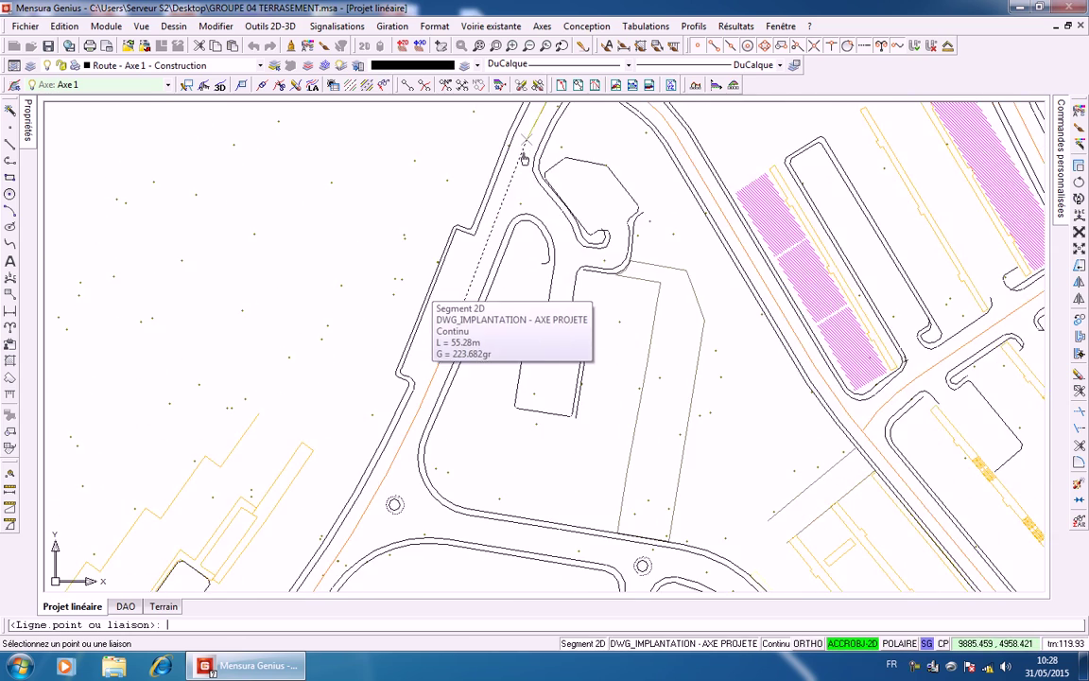
{"action": "left_click", "coordinate": [427, 404]}
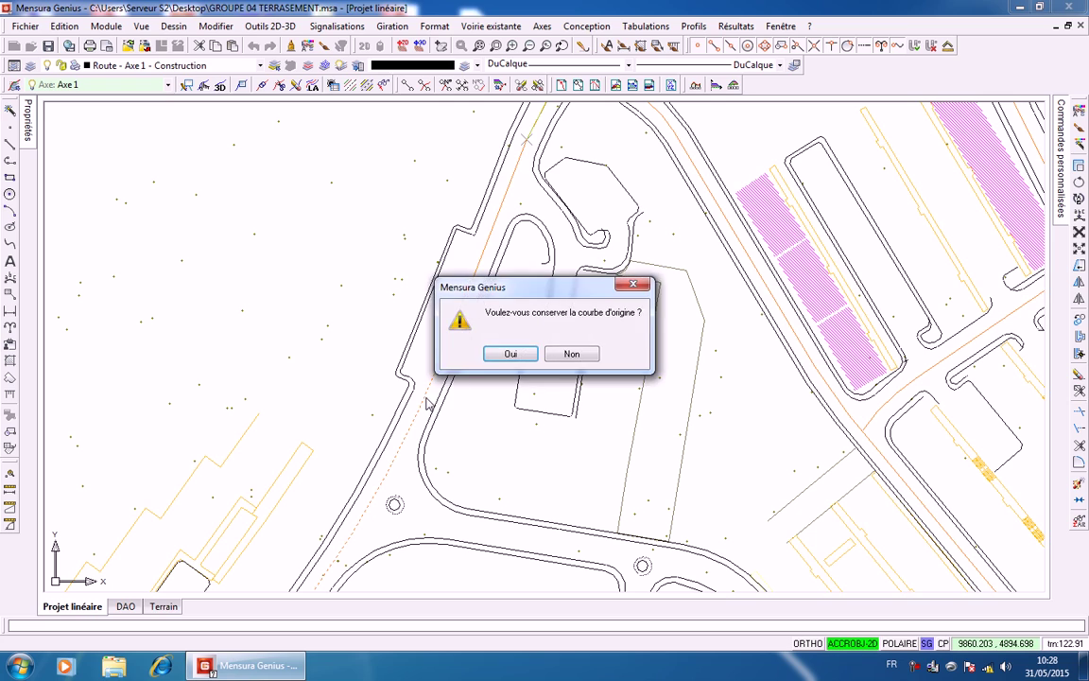
{"action": "left_click", "coordinate": [501, 356]}
Extend the axis along the next straight segment and the short arc through the small roundabout, keeping the original curve
{"action": "middle_click_drag", "start_coordinate": [372, 373], "coordinate": [566, 149]}
{"action": "scroll", "coordinate": [533, 227], "scroll_direction": "down", "scroll_amount": 1}
{"action": "middle_click_drag", "start_coordinate": [565, 208], "coordinate": [675, 96]}
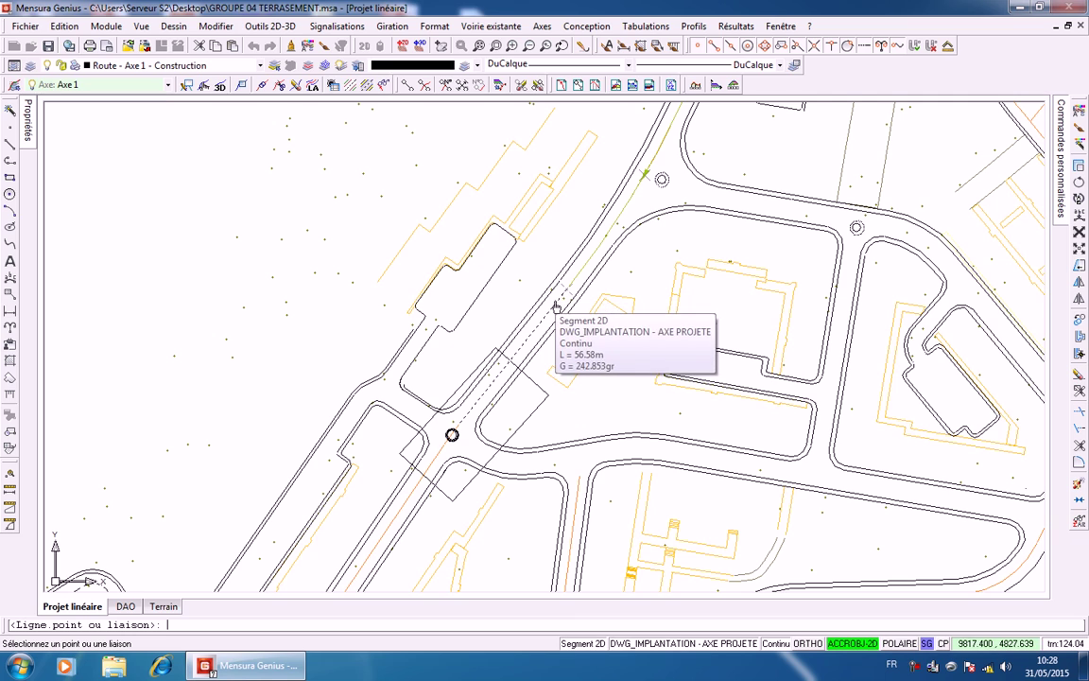
{"action": "scroll", "coordinate": [546, 308], "scroll_direction": "down", "scroll_amount": 1}
{"action": "mouse_move", "coordinate": [547, 308]}
{"action": "middle_mouse_down"}
{"action": "mouse_move", "coordinate": [704, 57]}
{"action": "mouse_move", "coordinate": [690, 66]}
{"action": "middle_mouse_up"}
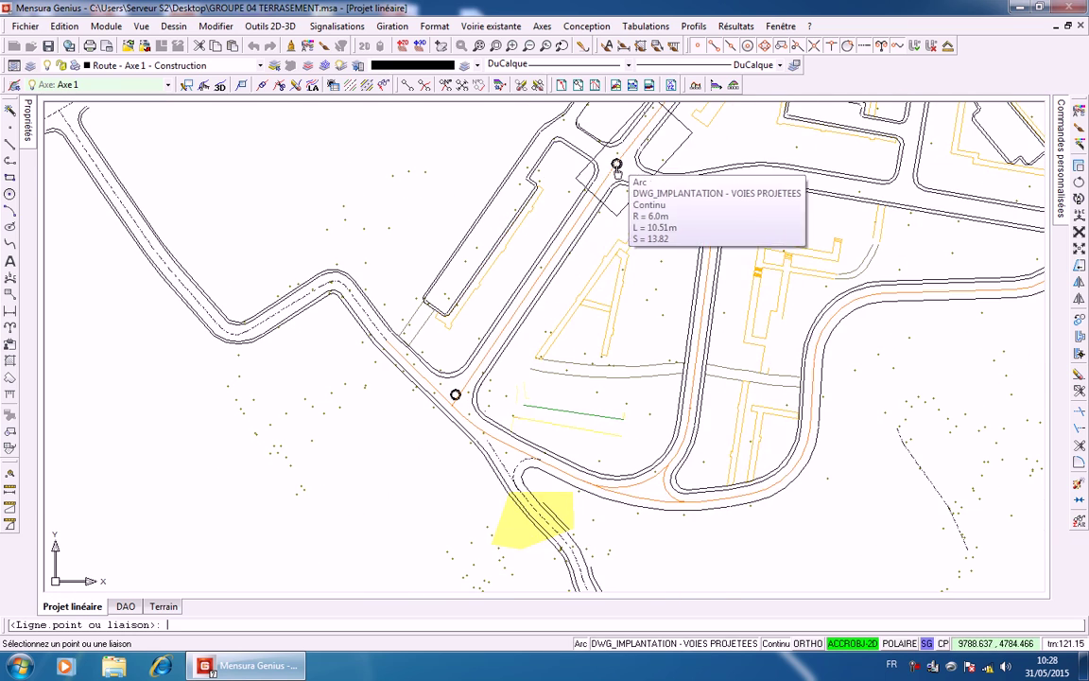
{"action": "scroll", "coordinate": [616, 165], "scroll_direction": "up", "scroll_amount": 3}
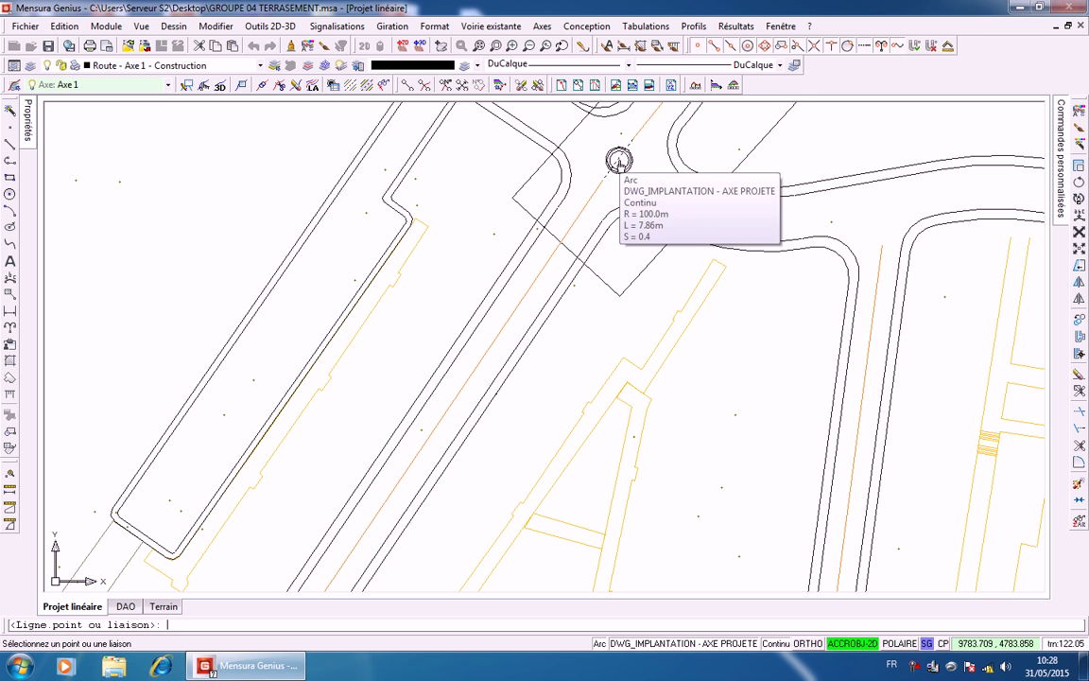
{"action": "left_click", "coordinate": [619, 161]}
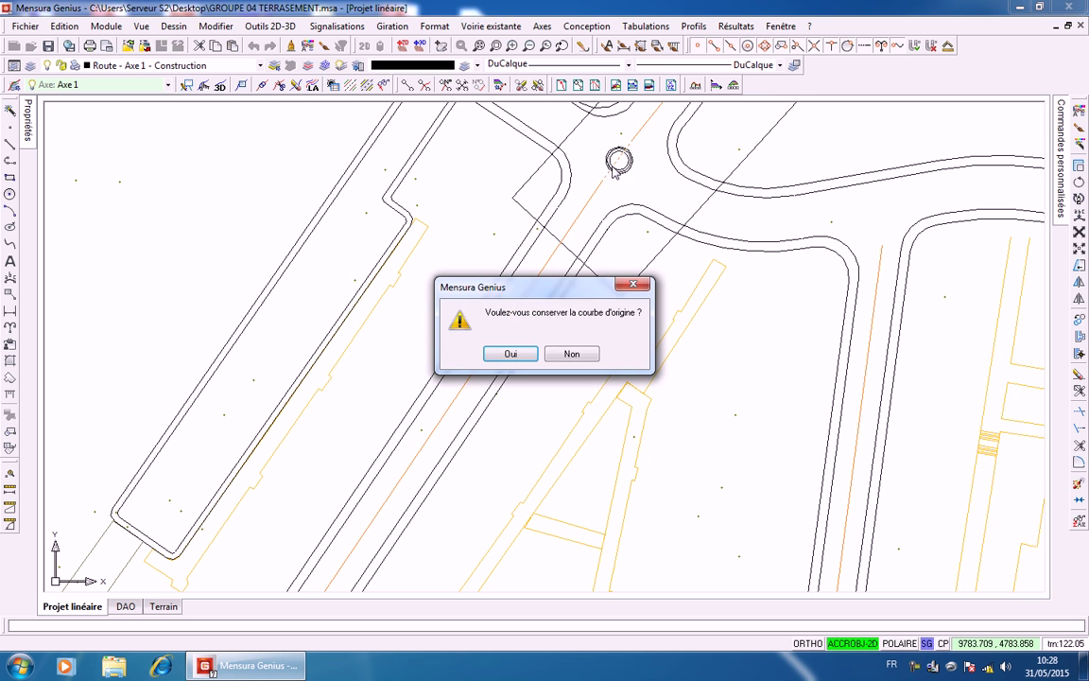
{"action": "left_click", "coordinate": [530, 354]}
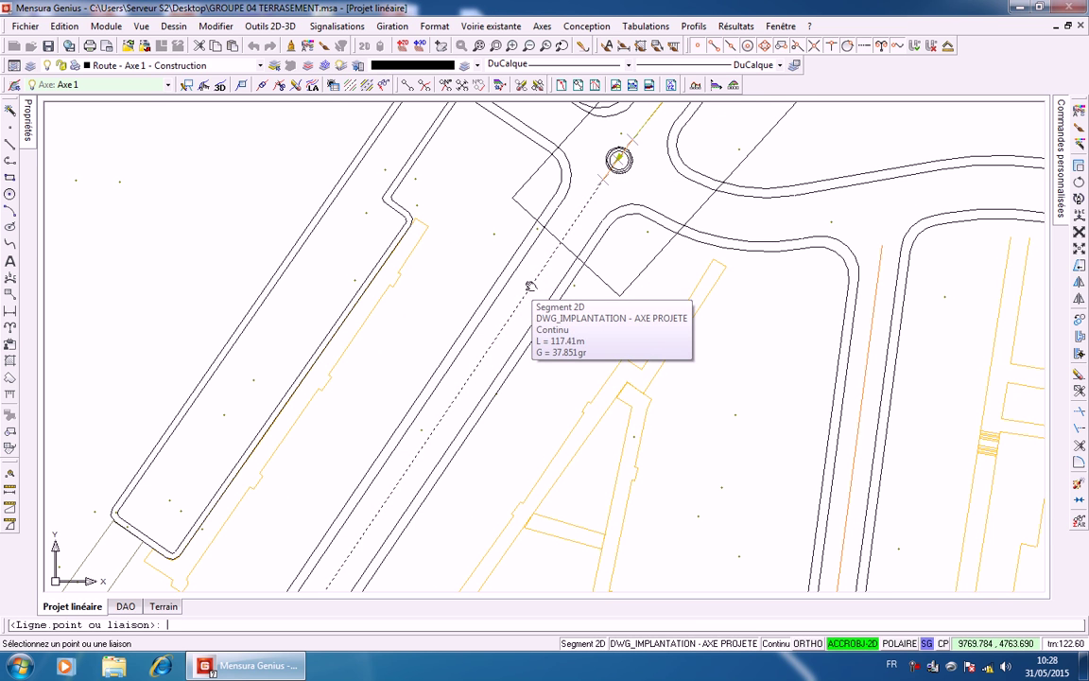
Add the last straight segment down to the southwestern junction and finish the axis
{"action": "middle_click_drag", "start_coordinate": [530, 286], "coordinate": [702, 29]}
{"action": "scroll", "coordinate": [617, 209], "scroll_direction": "down", "scroll_amount": 2}
{"action": "middle_click_drag", "start_coordinate": [617, 209], "coordinate": [683, 140]}
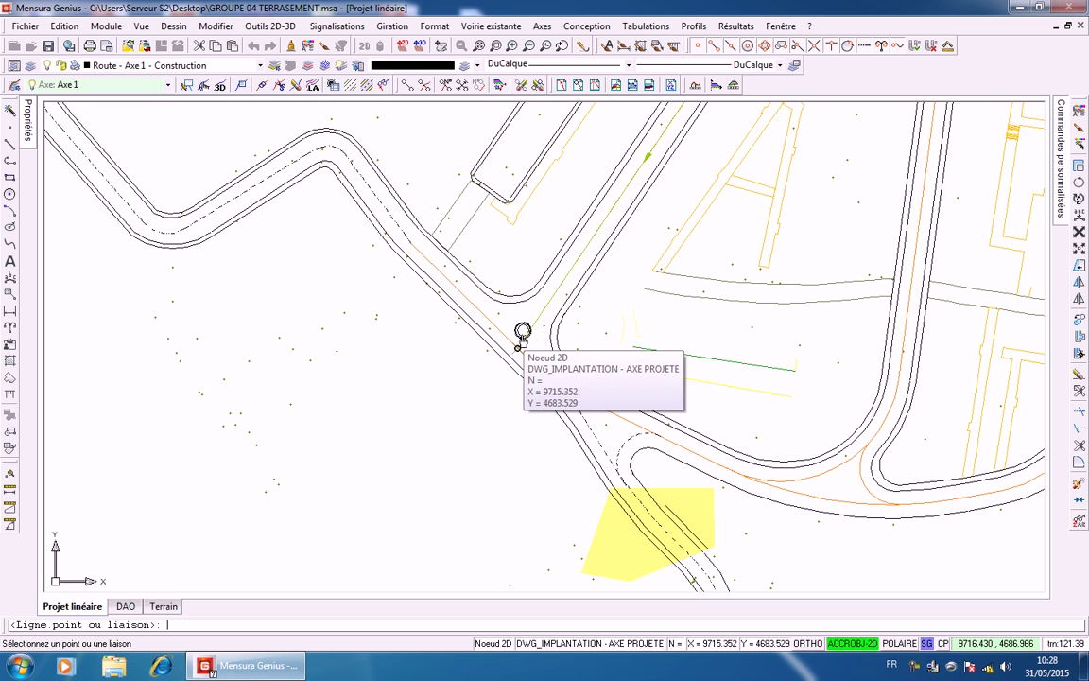
{"action": "key", "text": "Escape"}
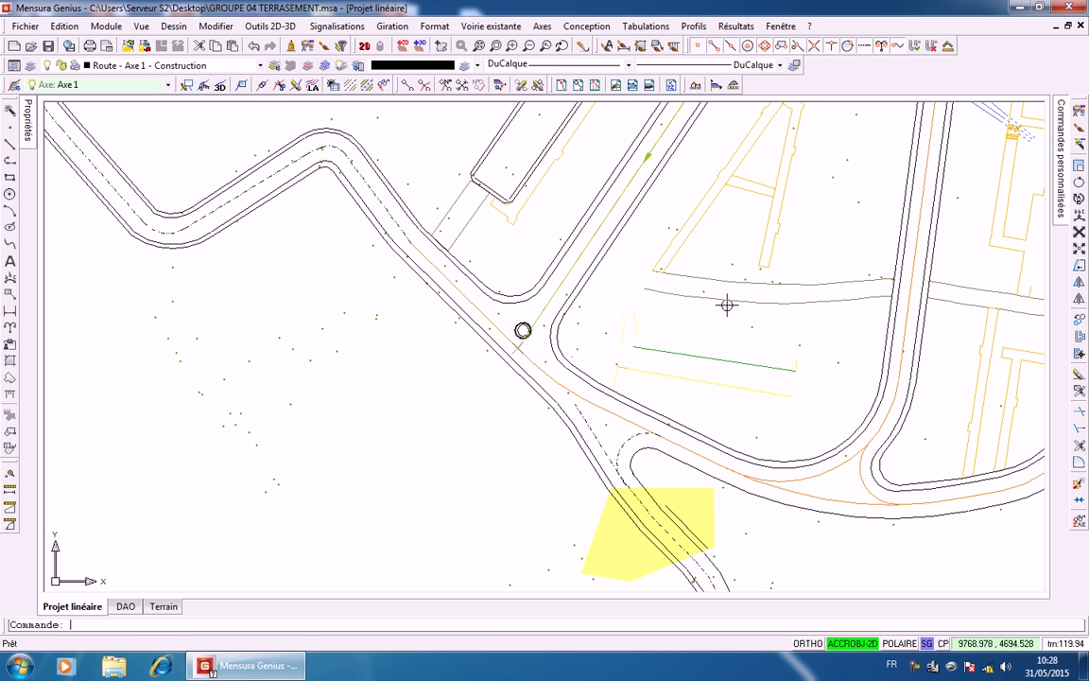
{"action": "scroll", "coordinate": [657, 292], "scroll_direction": "down", "scroll_amount": 1}
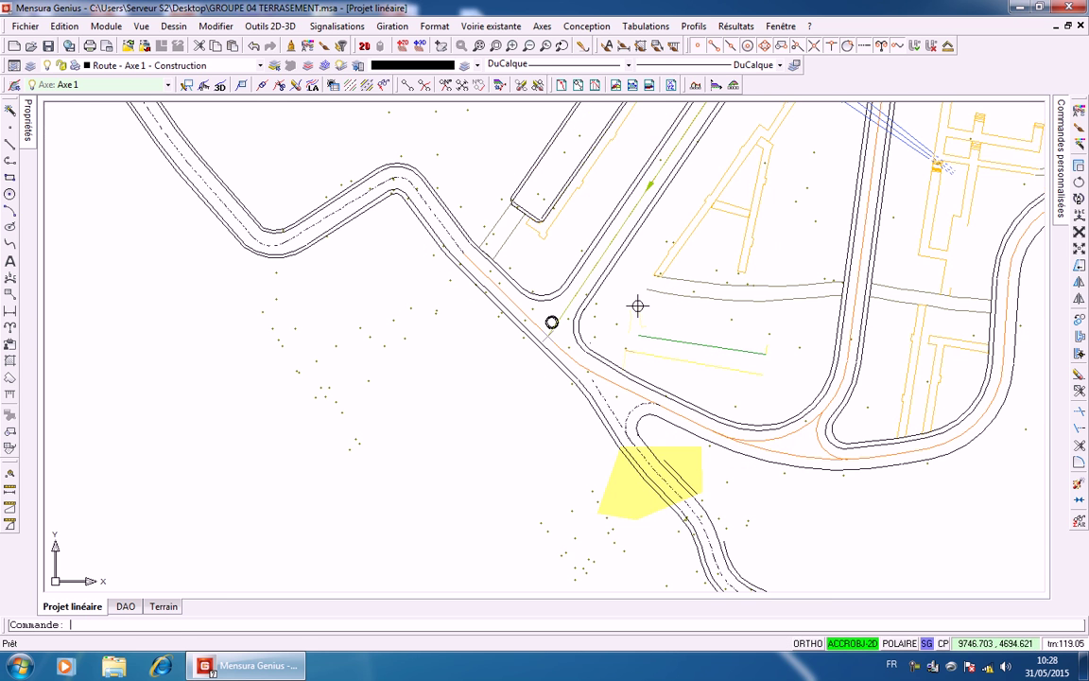
{"action": "right_click", "coordinate": [637, 304]}
{"action": "key", "text": "Escape"}
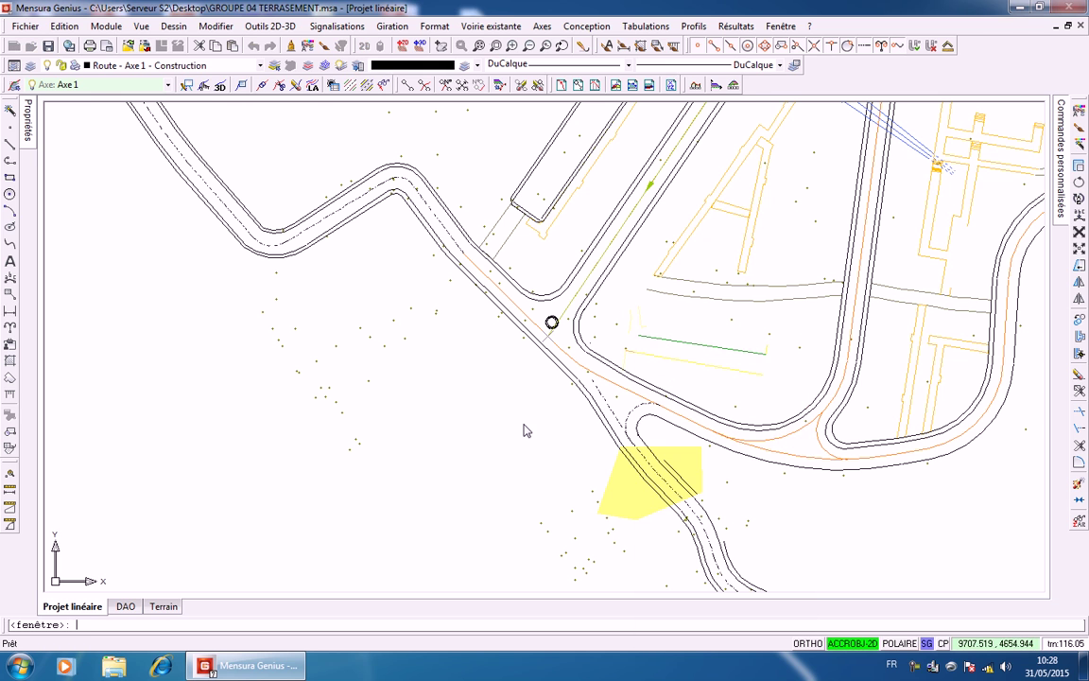
Examine the new axis around the small roundabout, reading the radius and bearing labels of its arc
{"action": "scroll", "coordinate": [502, 388], "scroll_direction": "down", "scroll_amount": 1}
{"action": "scroll", "coordinate": [547, 381], "scroll_direction": "down", "scroll_amount": 1}
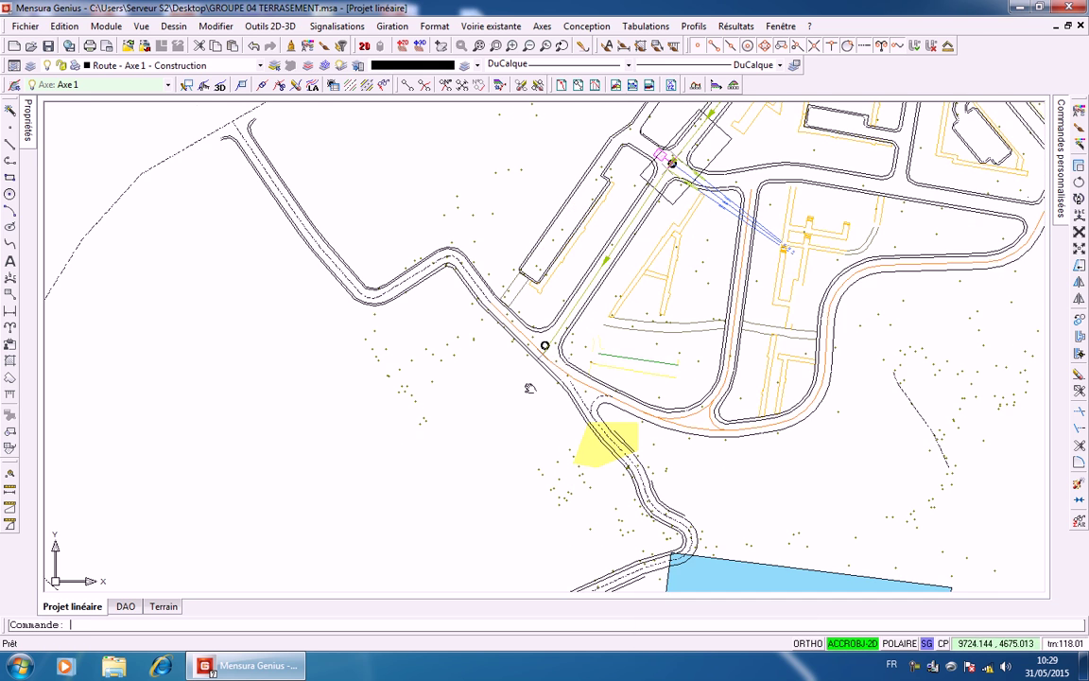
{"action": "middle_click_drag", "start_coordinate": [577, 328], "coordinate": [469, 421]}
{"action": "scroll", "coordinate": [501, 355], "scroll_direction": "up", "scroll_amount": 3}
{"action": "scroll", "coordinate": [501, 356], "scroll_direction": "up", "scroll_amount": 4}
{"action": "scroll", "coordinate": [503, 364], "scroll_direction": "down", "scroll_amount": 5}
{"action": "mouse_move", "coordinate": [576, 287]}
{"action": "middle_mouse_down"}
{"action": "mouse_move", "coordinate": [481, 430]}
{"action": "mouse_move", "coordinate": [497, 424]}
{"action": "middle_mouse_up"}
{"action": "scroll", "coordinate": [529, 370], "scroll_direction": "up", "scroll_amount": 5}
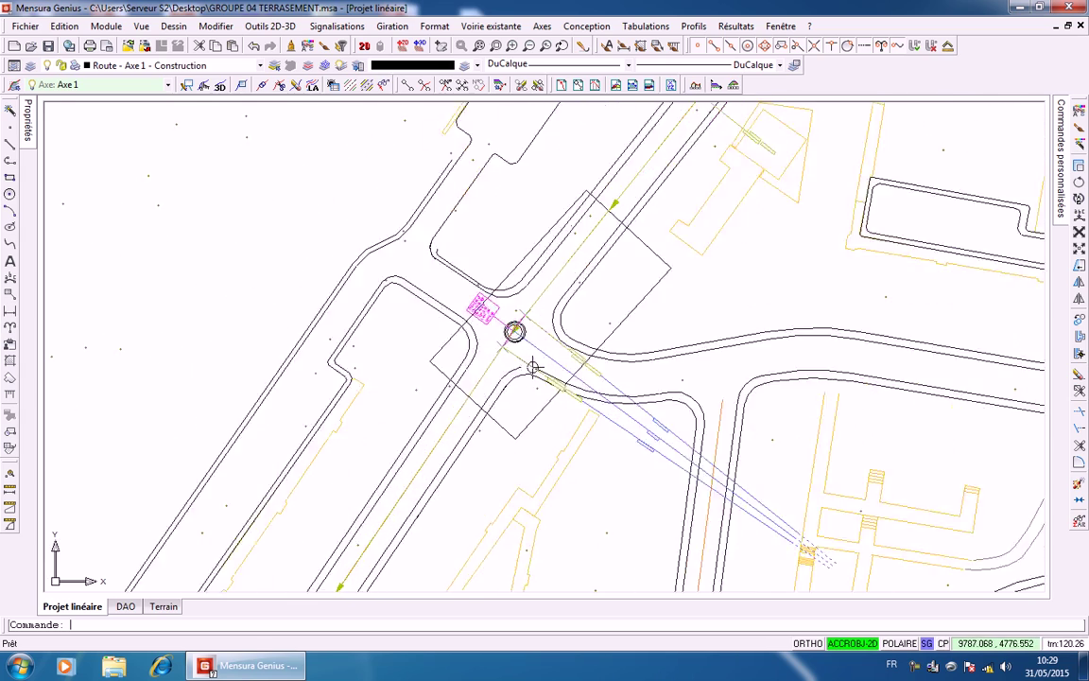
{"action": "scroll", "coordinate": [661, 425], "scroll_direction": "down", "scroll_amount": 4}
{"action": "middle_click_drag", "start_coordinate": [661, 425], "coordinate": [536, 386]}
{"action": "scroll", "coordinate": [676, 501], "scroll_direction": "up", "scroll_amount": 5}
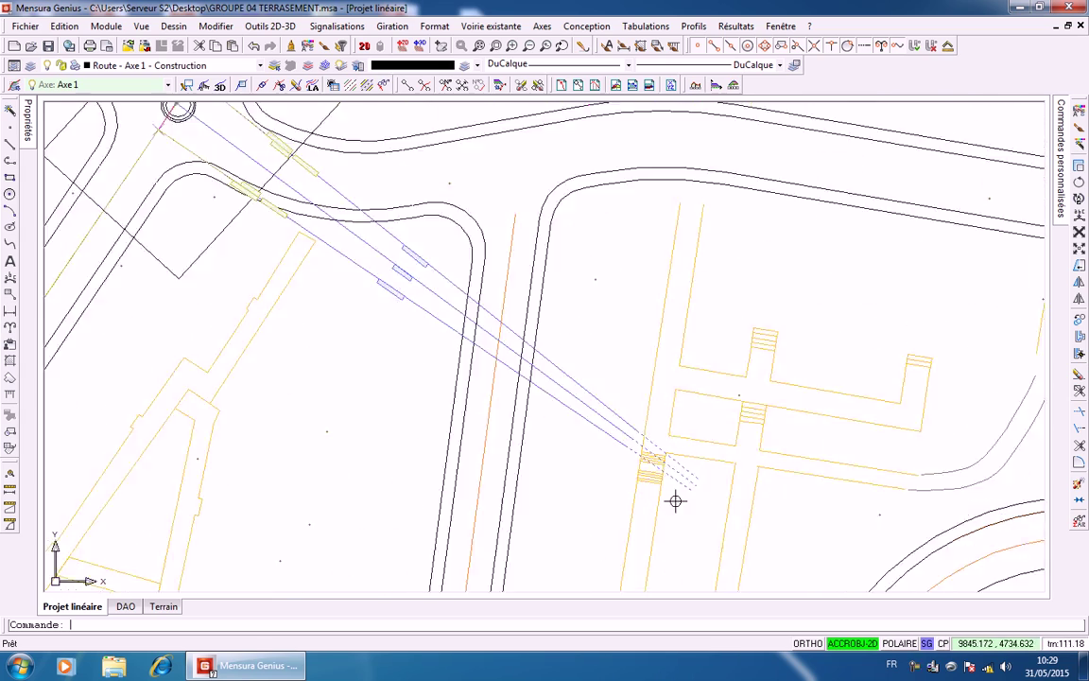
{"action": "scroll", "coordinate": [591, 474], "scroll_direction": "down", "scroll_amount": 4}
{"action": "middle_click_drag", "start_coordinate": [469, 359], "coordinate": [579, 449]}
{"action": "scroll", "coordinate": [581, 448], "scroll_direction": "up", "scroll_amount": 6}
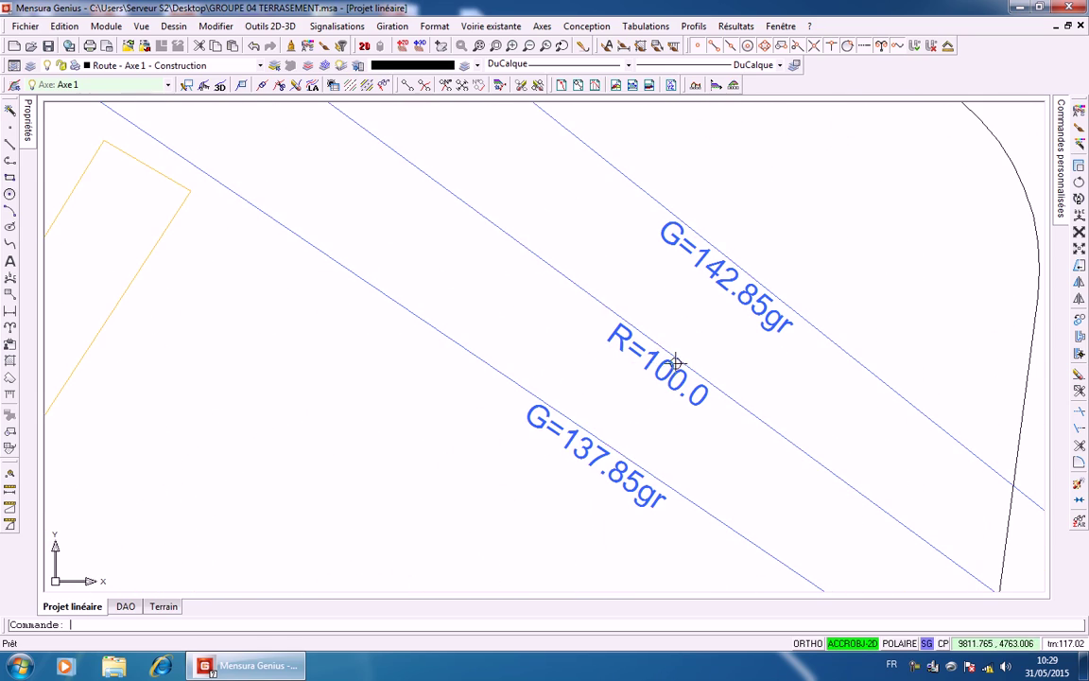
Examine the curve data and bearing labels along the middle arcs of the new axis
{"action": "scroll", "coordinate": [676, 363], "scroll_direction": "down", "scroll_amount": 6}
{"action": "mouse_move", "coordinate": [608, 345]}
{"action": "middle_mouse_down"}
{"action": "mouse_move", "coordinate": [523, 544]}
{"action": "mouse_move", "coordinate": [600, 364]}
{"action": "mouse_move", "coordinate": [550, 417]}
{"action": "middle_mouse_up"}
{"action": "scroll", "coordinate": [599, 309], "scroll_direction": "up", "scroll_amount": 8}
{"action": "scroll", "coordinate": [570, 294], "scroll_direction": "up", "scroll_amount": 3}
{"action": "scroll", "coordinate": [614, 309], "scroll_direction": "down", "scroll_amount": 6}
{"action": "scroll", "coordinate": [675, 348], "scroll_direction": "up", "scroll_amount": 6}
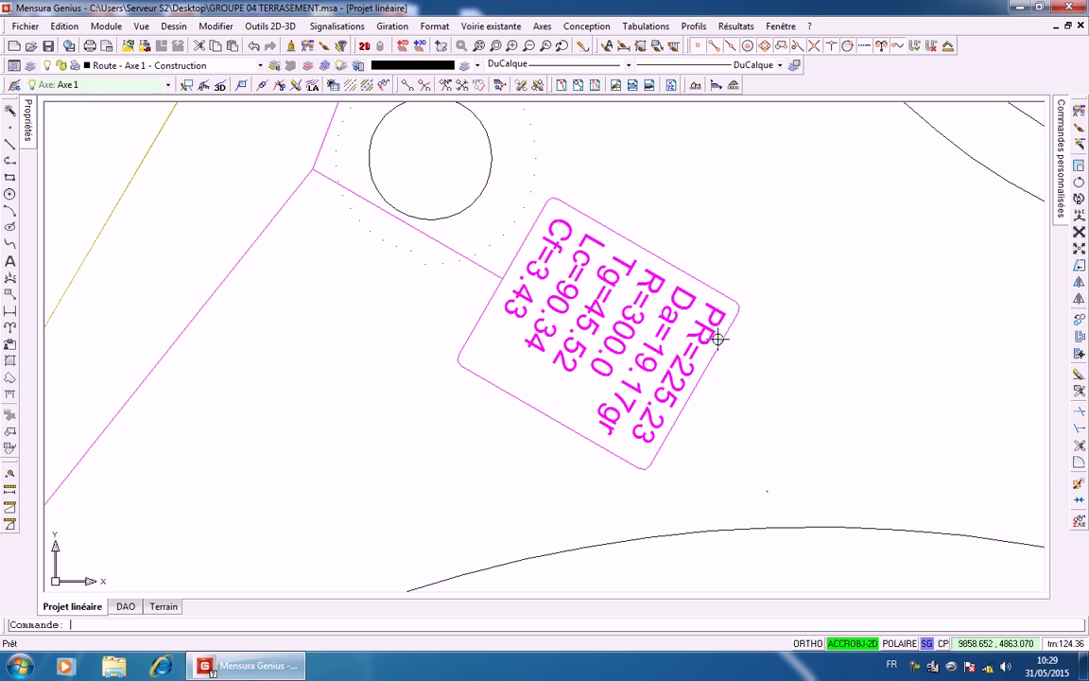
{"action": "scroll", "coordinate": [702, 347], "scroll_direction": "down", "scroll_amount": 6}
{"action": "middle_click_drag", "start_coordinate": [593, 353], "coordinate": [759, 437]}
{"action": "scroll", "coordinate": [666, 371], "scroll_direction": "up", "scroll_amount": 6}
{"action": "scroll", "coordinate": [670, 318], "scroll_direction": "down", "scroll_amount": 5}
{"action": "scroll", "coordinate": [756, 350], "scroll_direction": "up", "scroll_amount": 8}
{"action": "scroll", "coordinate": [774, 328], "scroll_direction": "down", "scroll_amount": 6}
{"action": "scroll", "coordinate": [773, 328], "scroll_direction": "down", "scroll_amount": 5}
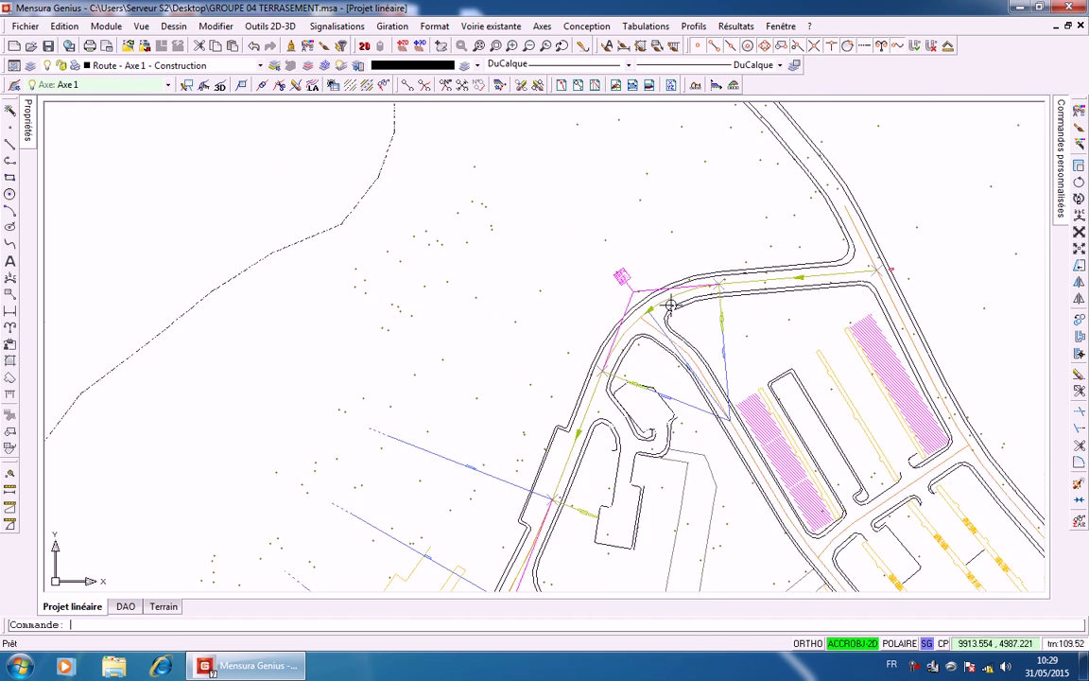
Examine the axis's northern bend and the label at its starting point on the northeastern junction, ending with an overview of the site
{"action": "scroll", "coordinate": [670, 304], "scroll_direction": "up", "scroll_amount": 2}
{"action": "scroll", "coordinate": [614, 300], "scroll_direction": "down", "scroll_amount": 2}
{"action": "scroll", "coordinate": [656, 394], "scroll_direction": "up", "scroll_amount": 7}
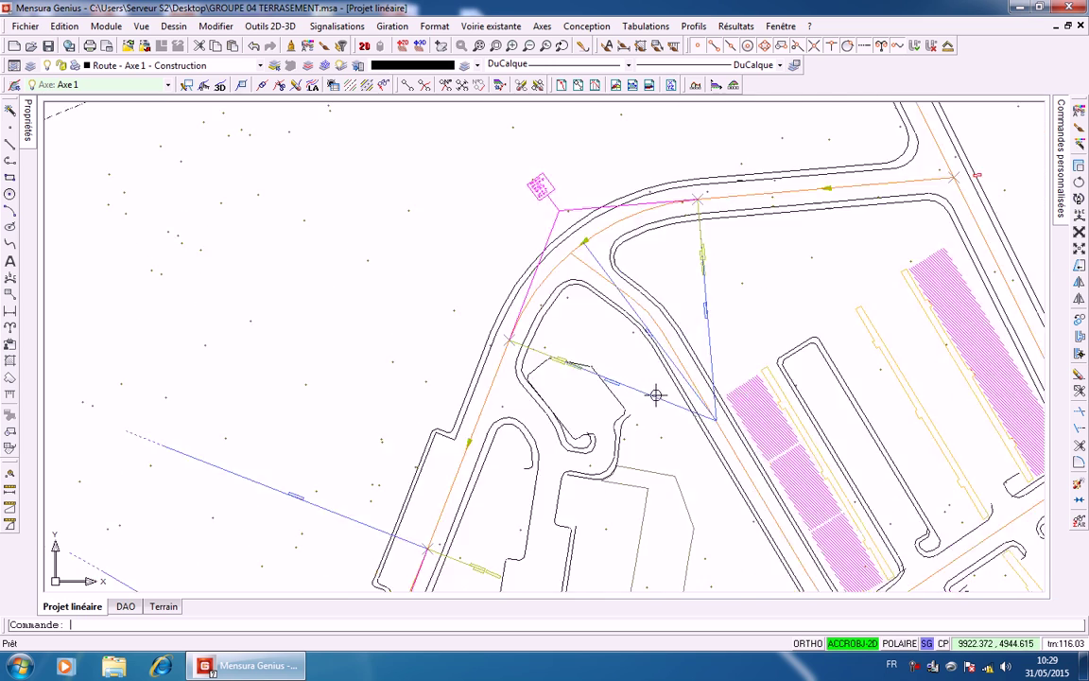
{"action": "mouse_move", "coordinate": [643, 238]}
{"action": "middle_mouse_down"}
{"action": "mouse_move", "coordinate": [631, 272]}
{"action": "mouse_move", "coordinate": [644, 430]}
{"action": "mouse_move", "coordinate": [591, 294]}
{"action": "mouse_move", "coordinate": [625, 399]}
{"action": "mouse_move", "coordinate": [625, 493]}
{"action": "middle_mouse_up"}
{"action": "scroll", "coordinate": [618, 348], "scroll_direction": "down", "scroll_amount": 6}
{"action": "scroll", "coordinate": [430, 225], "scroll_direction": "up", "scroll_amount": 3}
{"action": "scroll", "coordinate": [429, 225], "scroll_direction": "up", "scroll_amount": 3}
{"action": "scroll", "coordinate": [434, 224], "scroll_direction": "down", "scroll_amount": 7}
{"action": "middle_click_drag", "start_coordinate": [468, 246], "coordinate": [124, 382]}
{"action": "scroll", "coordinate": [653, 347], "scroll_direction": "up", "scroll_amount": 6}
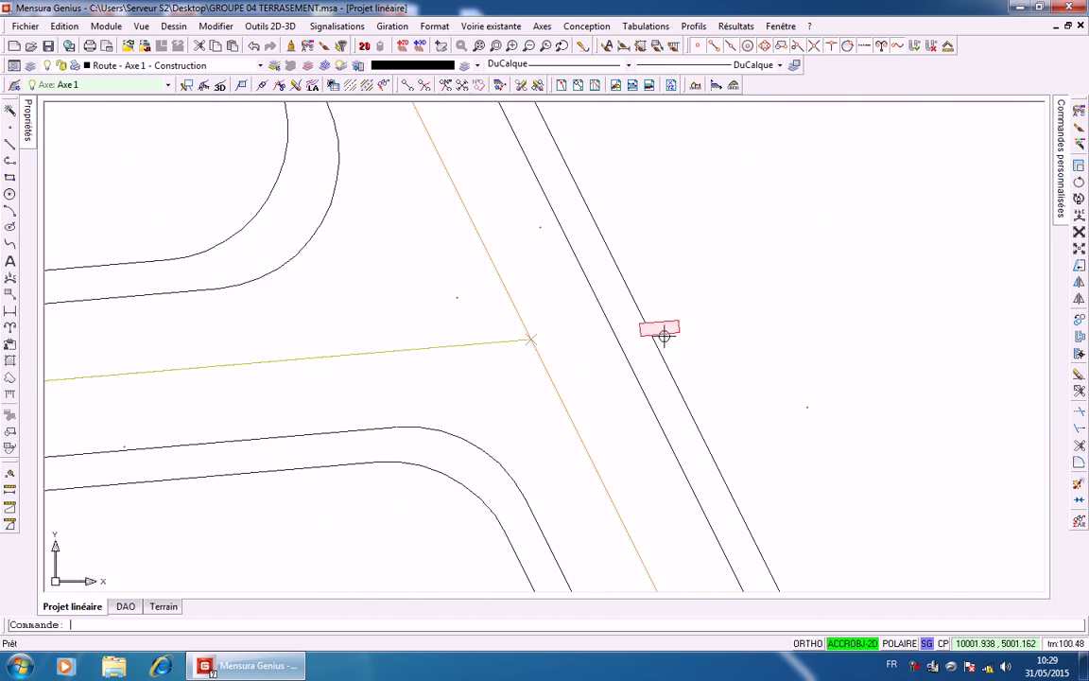
{"action": "scroll", "coordinate": [669, 328], "scroll_direction": "down", "scroll_amount": 5}
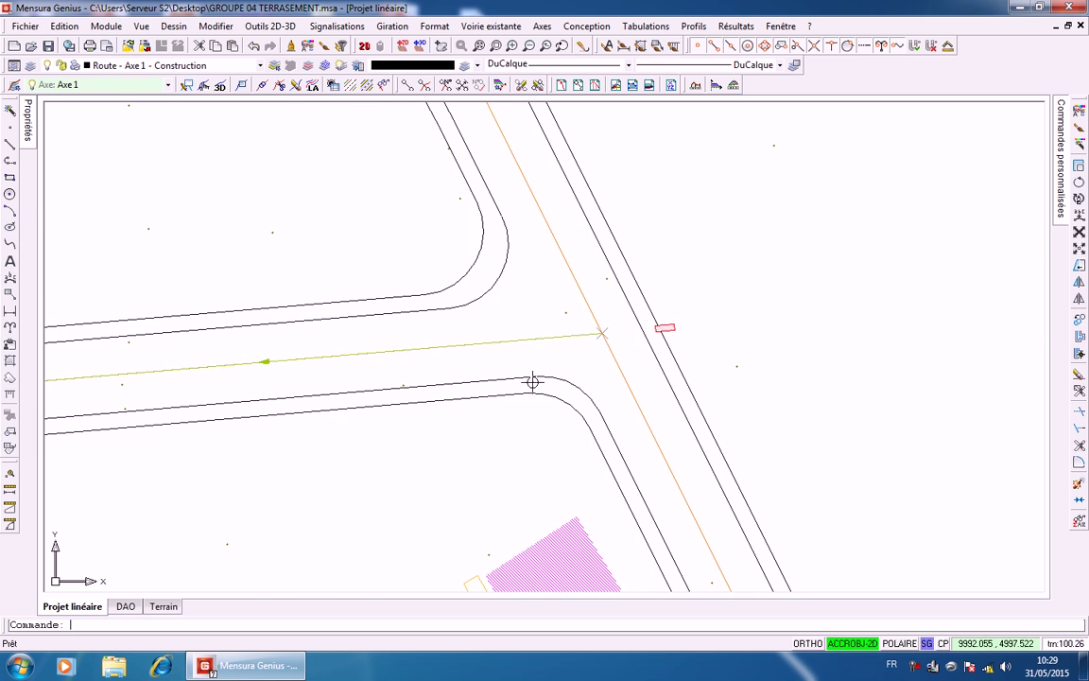
{"action": "scroll", "coordinate": [525, 382], "scroll_direction": "down", "scroll_amount": 3}
{"action": "scroll", "coordinate": [705, 244], "scroll_direction": "down", "scroll_amount": 4}
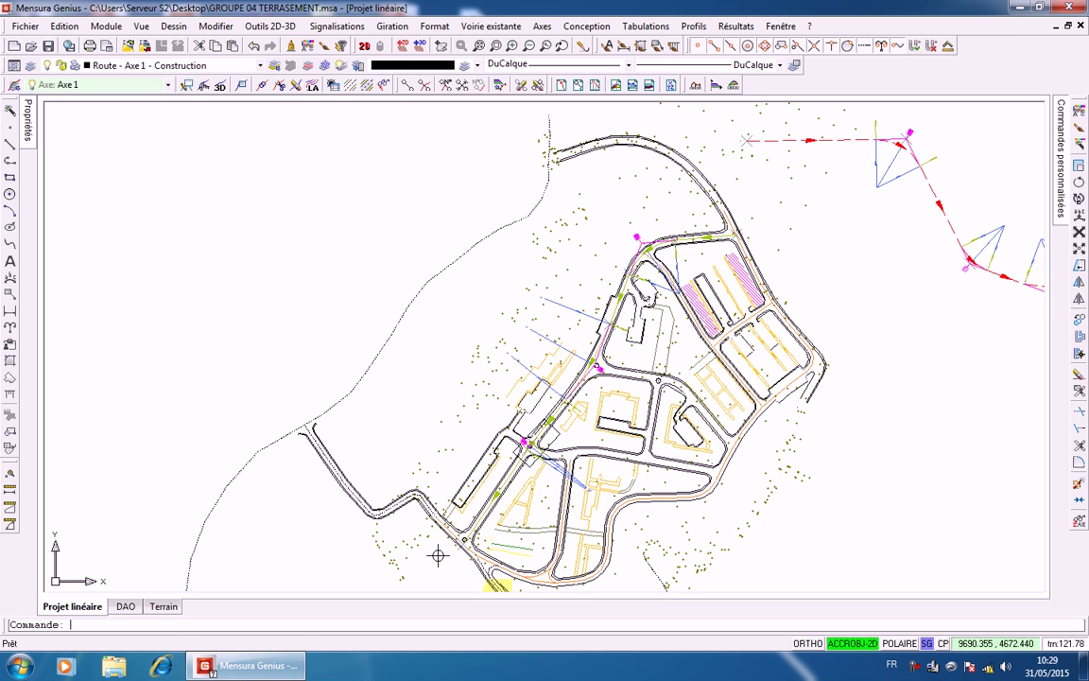
{"action": "middle_click_drag", "start_coordinate": [733, 228], "coordinate": [693, 271]}
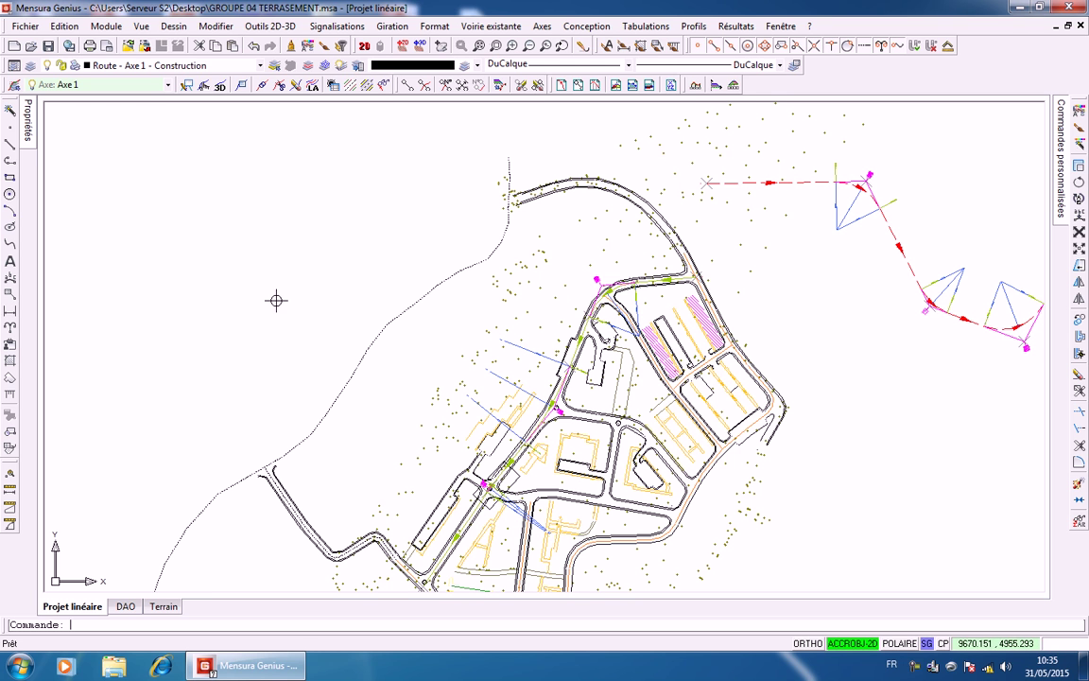
Draw two separate segments in the empty area east of the site: a nearly horizontal one about 56 m long and a steep one about 115 m long
{"action": "left_click", "coordinate": [10, 143]}
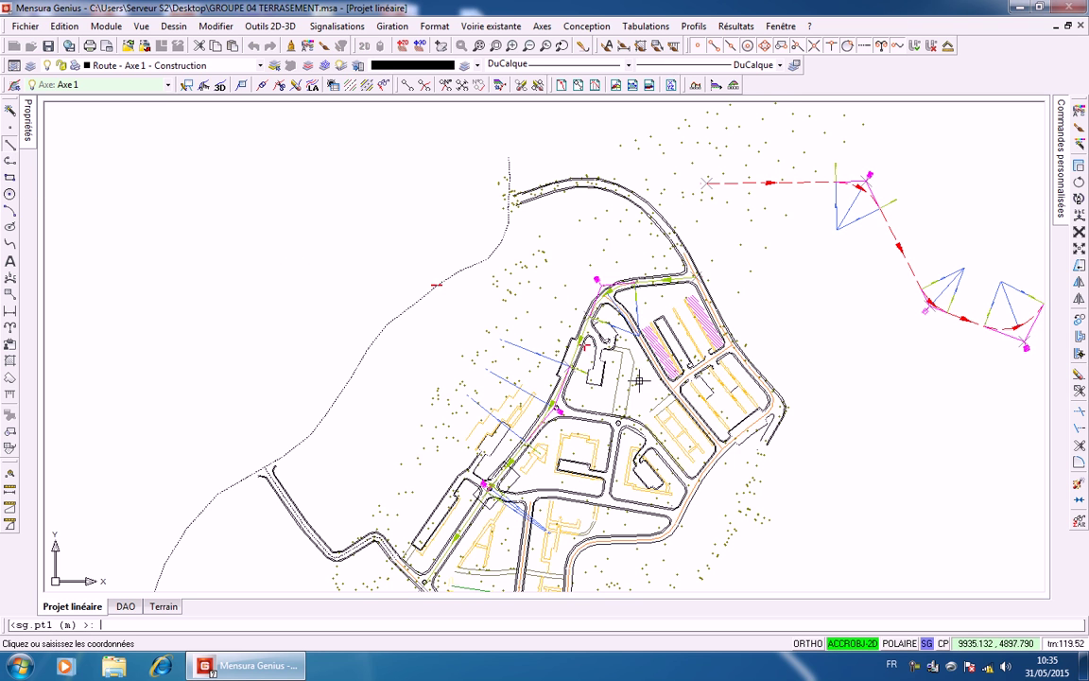
{"action": "left_click", "coordinate": [877, 370]}
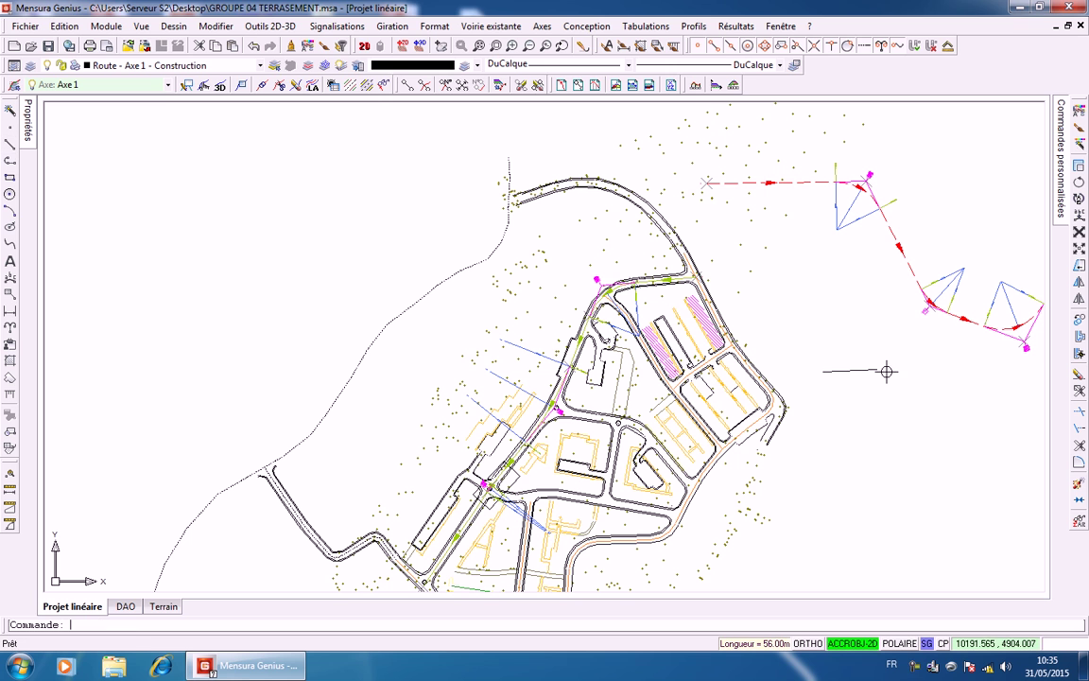
{"action": "right_click", "coordinate": [913, 406]}
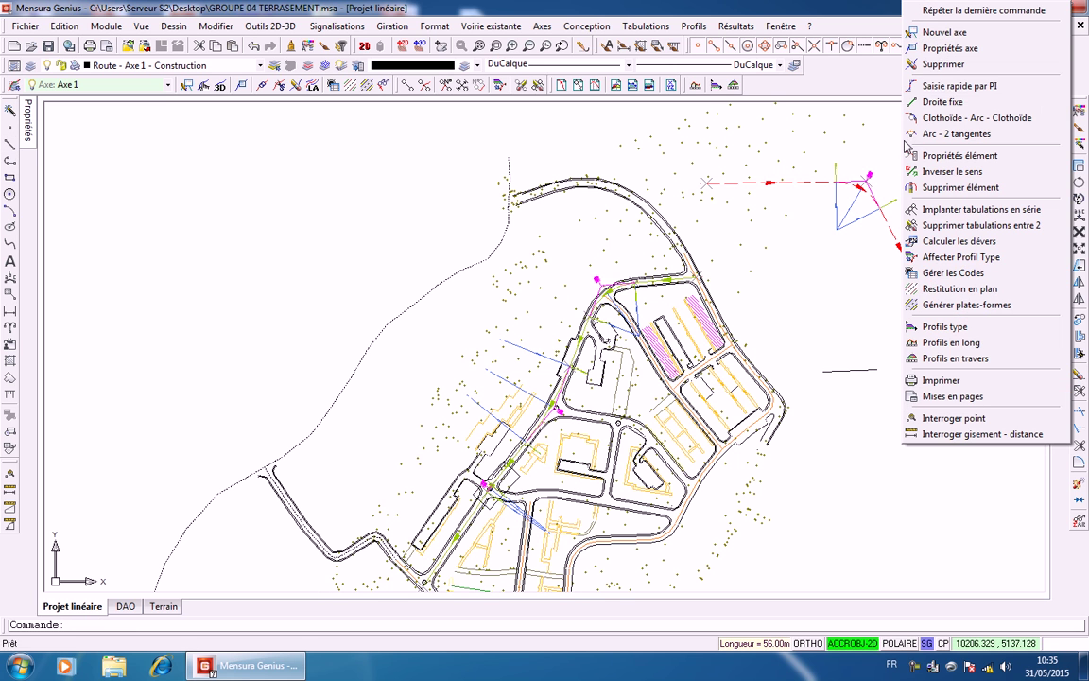
{"action": "left_click", "coordinate": [889, 15]}
{"action": "left_click", "coordinate": [903, 385]}
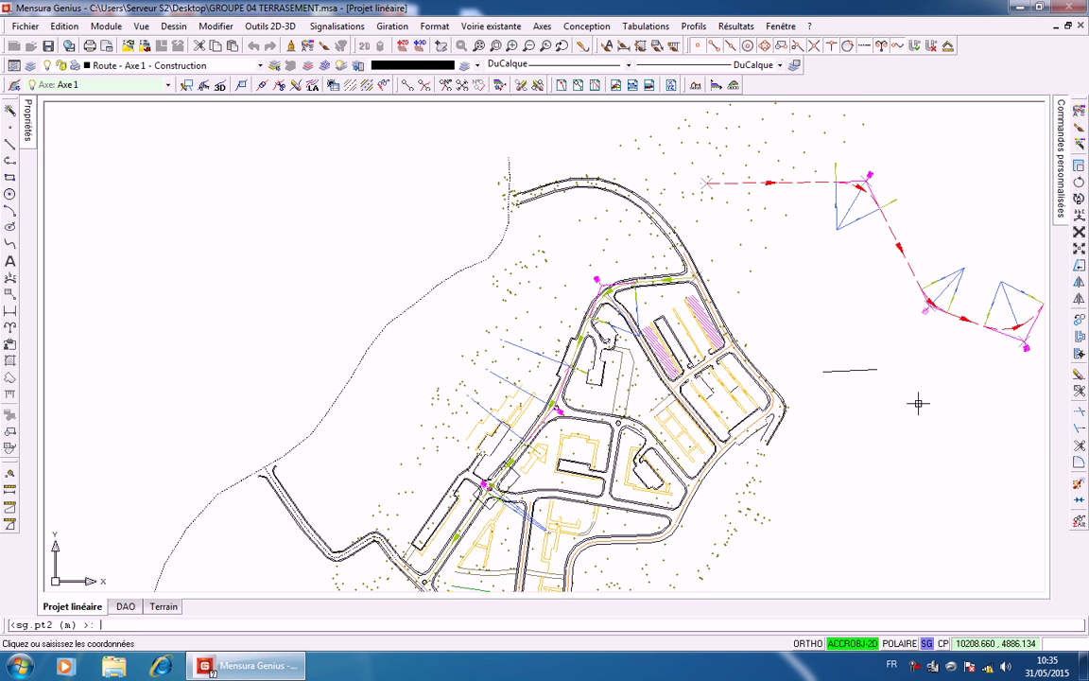
{"action": "left_click", "coordinate": [932, 493]}
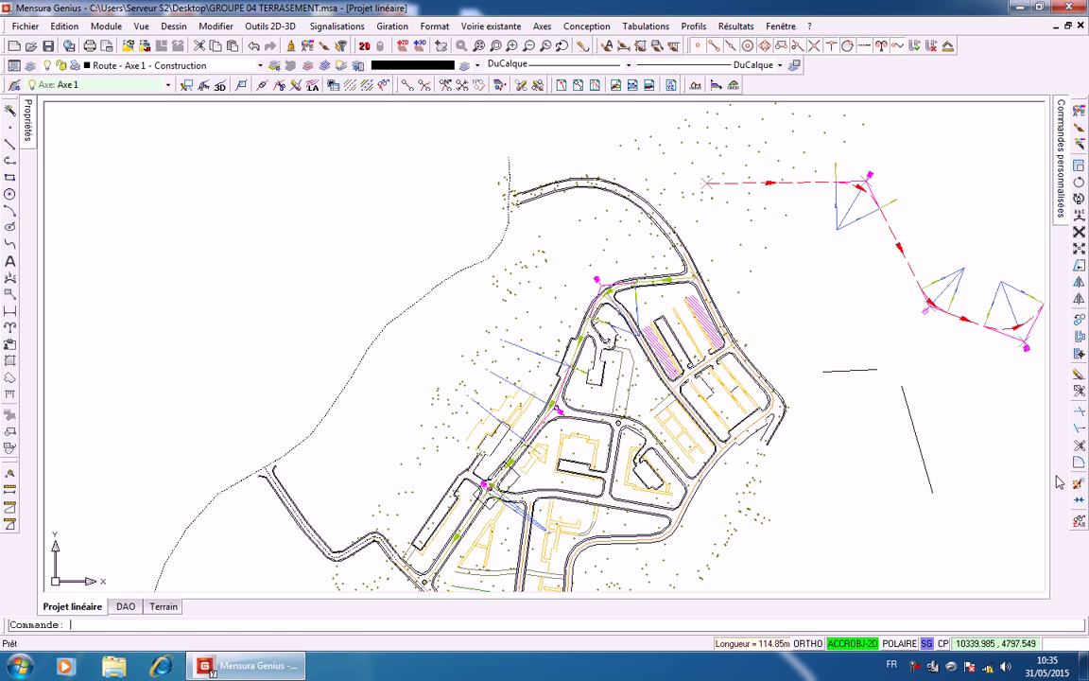
Try to join the two segments with a 100 m radius connecting arc, and undo it
{"action": "left_click", "coordinate": [1079, 462]}
{"action": "left_click", "coordinate": [934, 452]}
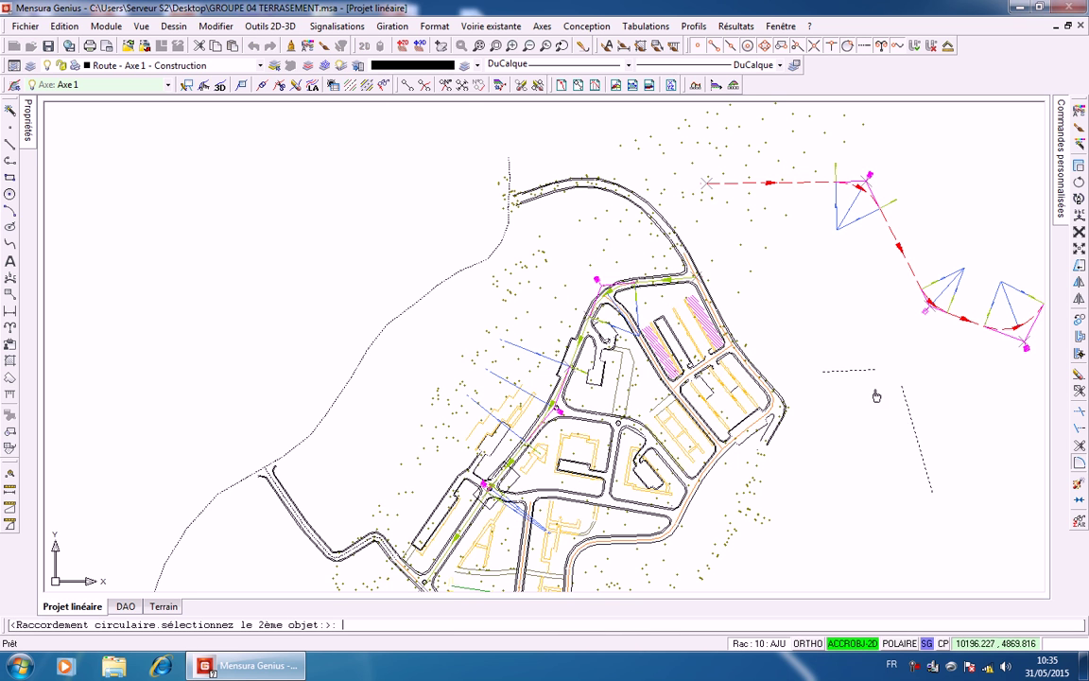
{"action": "left_click", "coordinate": [859, 375]}
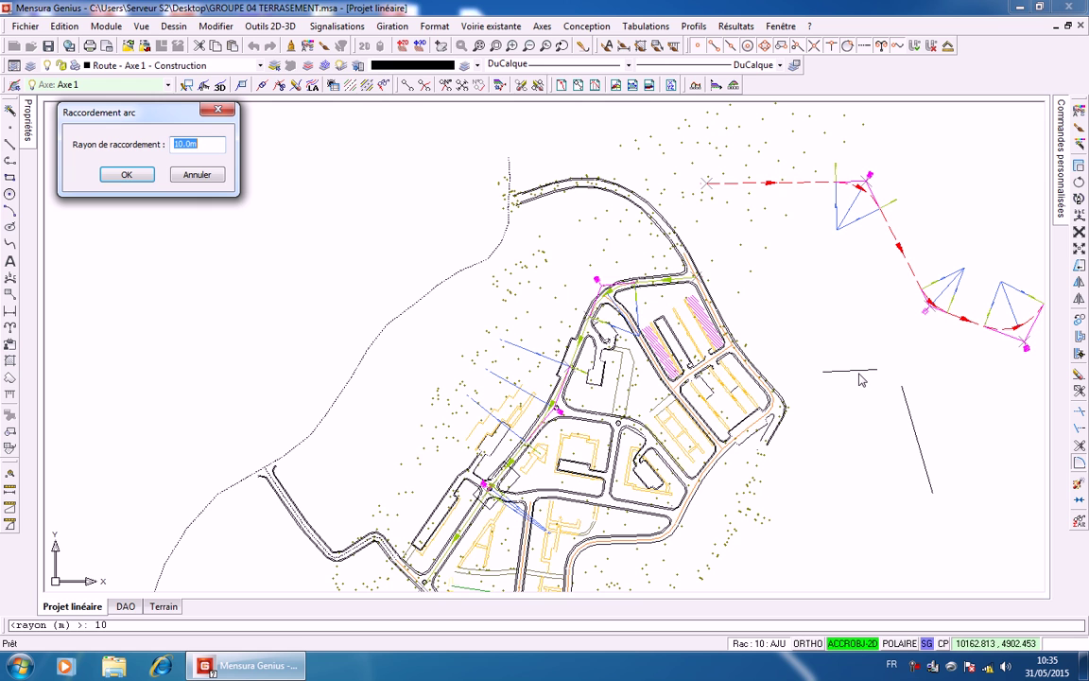
{"action": "type", "text": "100"}
{"action": "left_click", "coordinate": [117, 175]}
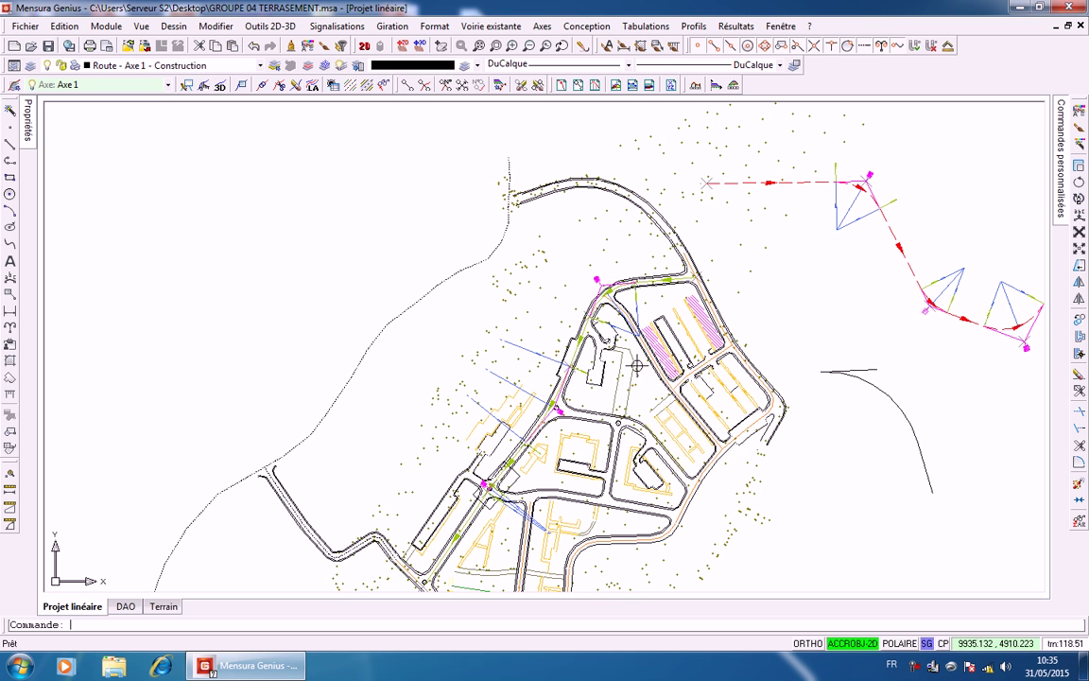
{"action": "key", "text": "ctrl+z"}
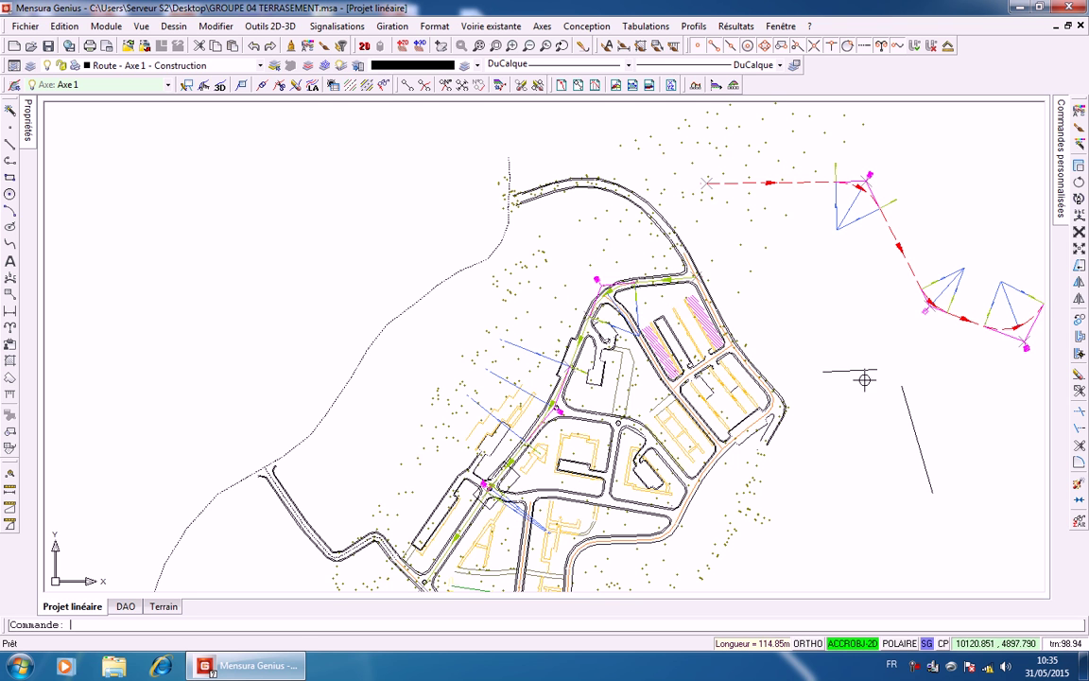
Join the steep segment and the nearly horizontal segment with a connecting arc of 60 m radius
{"action": "left_click", "coordinate": [1079, 462]}
{"action": "left_click", "coordinate": [920, 444]}
{"action": "left_click", "coordinate": [848, 372]}
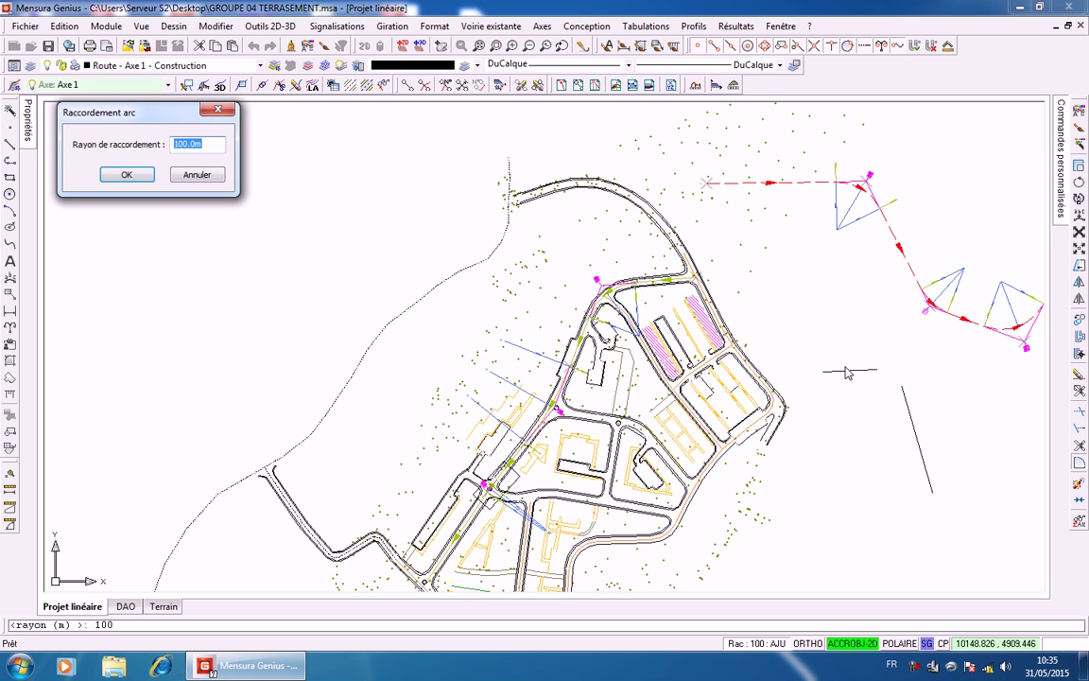
{"action": "type", "text": "60"}
{"action": "key", "text": "Return"}
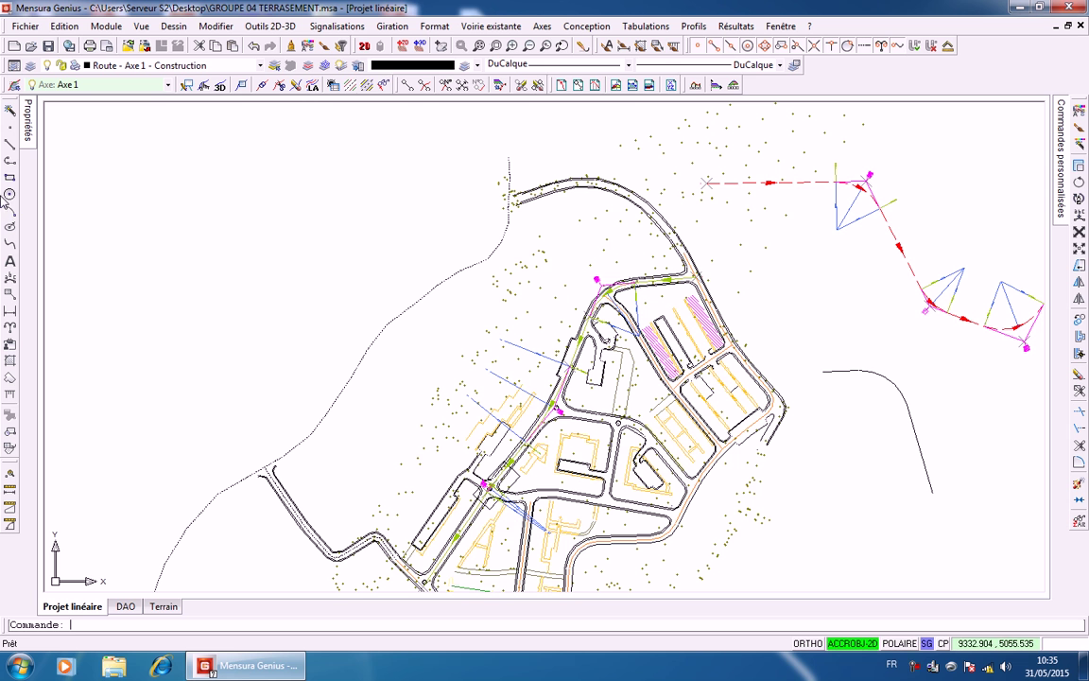
Draw an oblique helper segment about 65 m long that crosses the connecting arc twice and overshoots it on both sides
{"action": "left_click", "coordinate": [10, 154]}
{"action": "scroll", "coordinate": [832, 350], "scroll_direction": "up", "scroll_amount": 3}
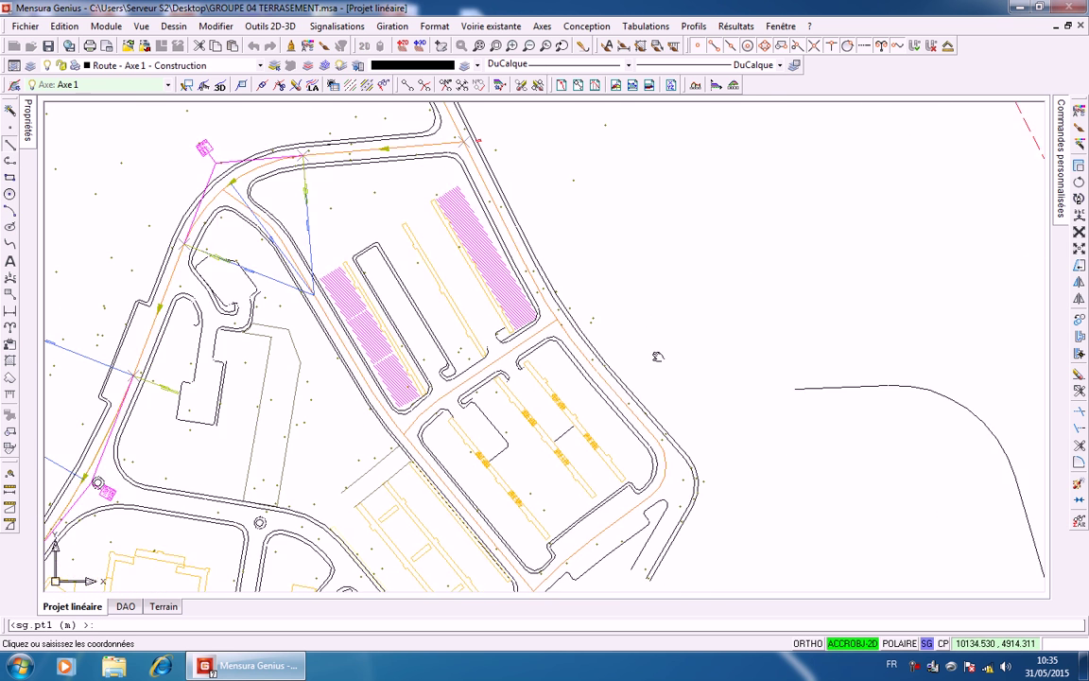
{"action": "middle_click_drag", "start_coordinate": [899, 365], "coordinate": [501, 354]}
{"action": "left_click", "coordinate": [502, 349]}
{"action": "left_click", "coordinate": [642, 432]}
{"action": "right_click", "coordinate": [643, 432]}
{"action": "right_click", "coordinate": [644, 432]}
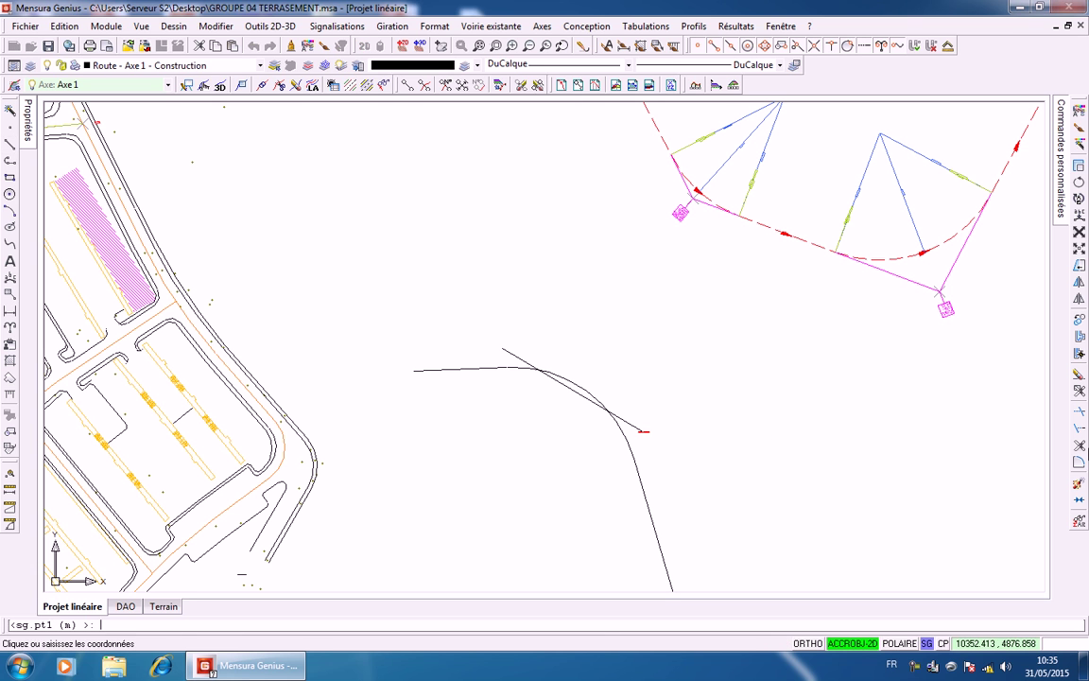
Extend both straight segments past the connecting arc up to the helper segment, and delete the helper segment
{"action": "left_click", "coordinate": [1080, 426]}
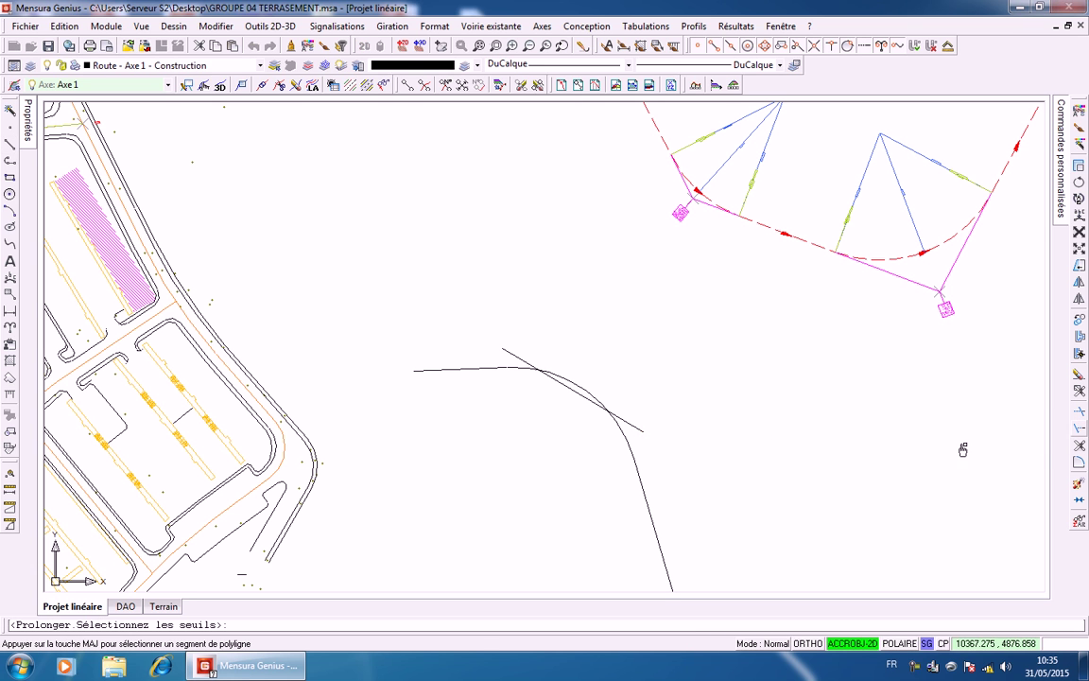
{"action": "left_click", "coordinate": [632, 432]}
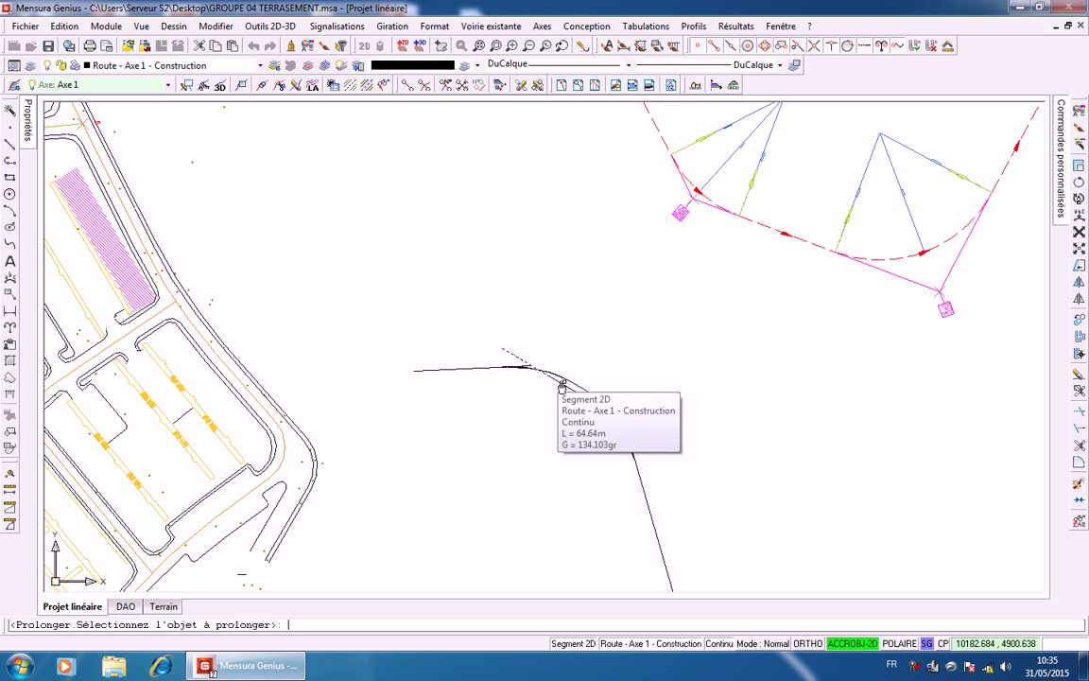
{"action": "left_click", "coordinate": [557, 393]}
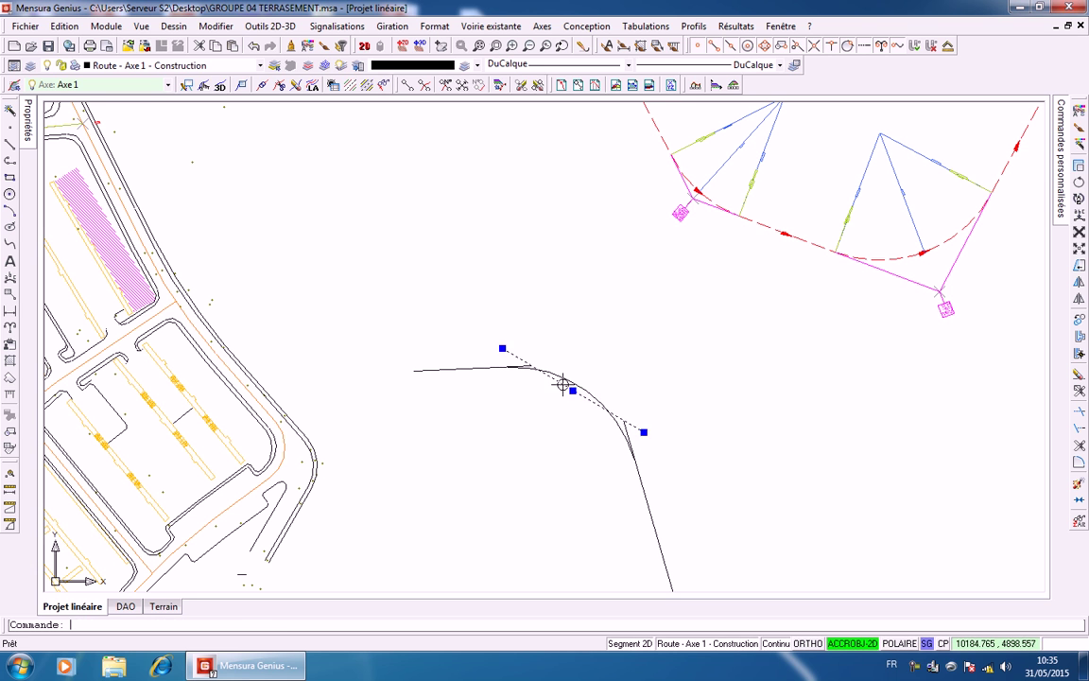
{"action": "key", "text": "Escape"}
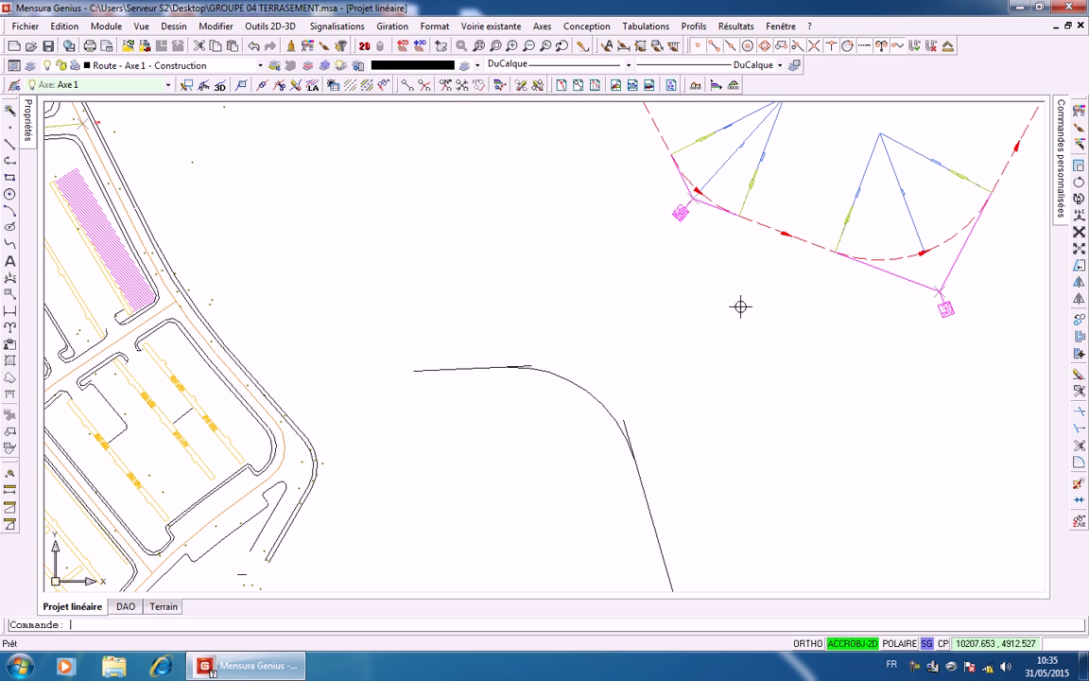
Create the axis Axe 2 by selection from the nearly horizontal segment and the connecting arc, without keeping the original curve
{"action": "left_click", "coordinate": [542, 26]}
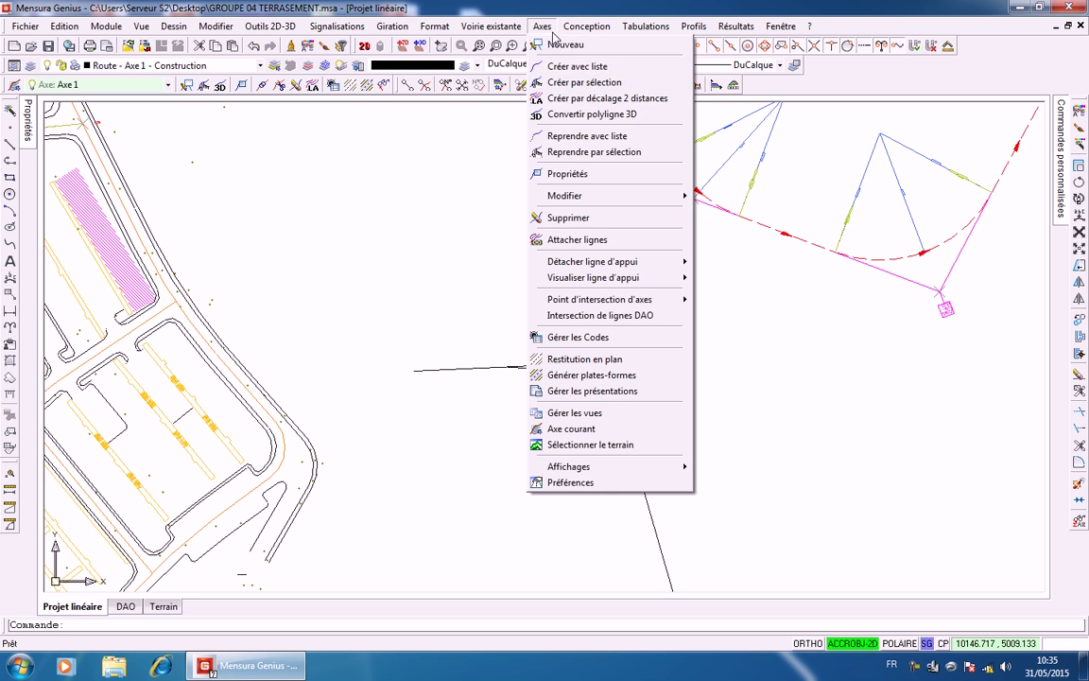
{"action": "left_click", "coordinate": [584, 83]}
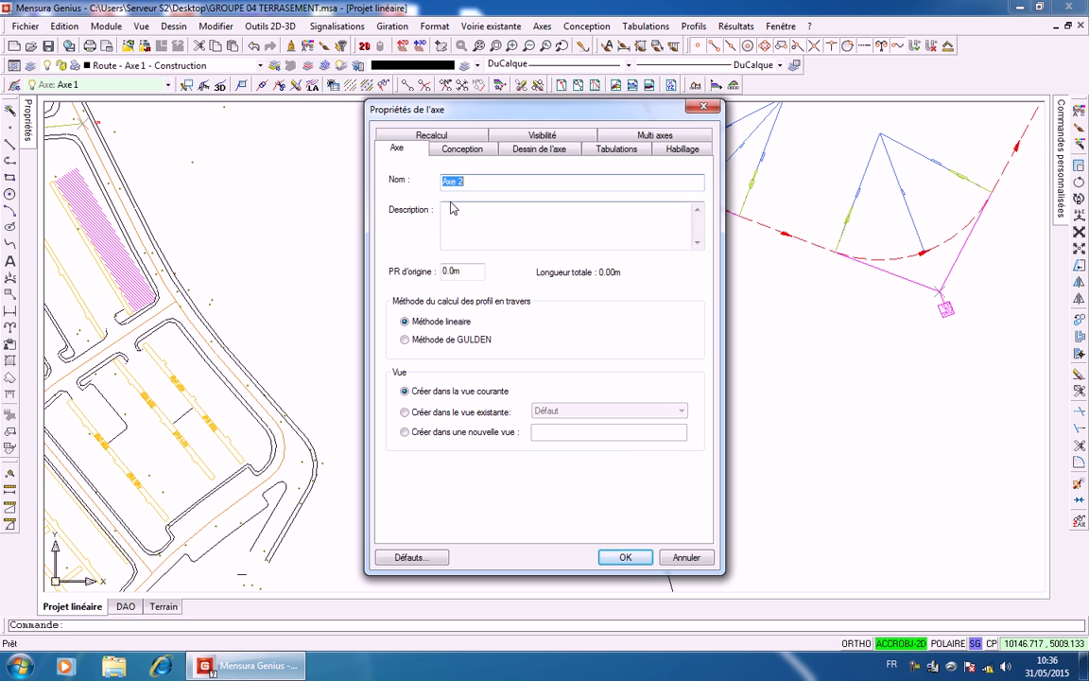
{"action": "left_click", "coordinate": [625, 557]}
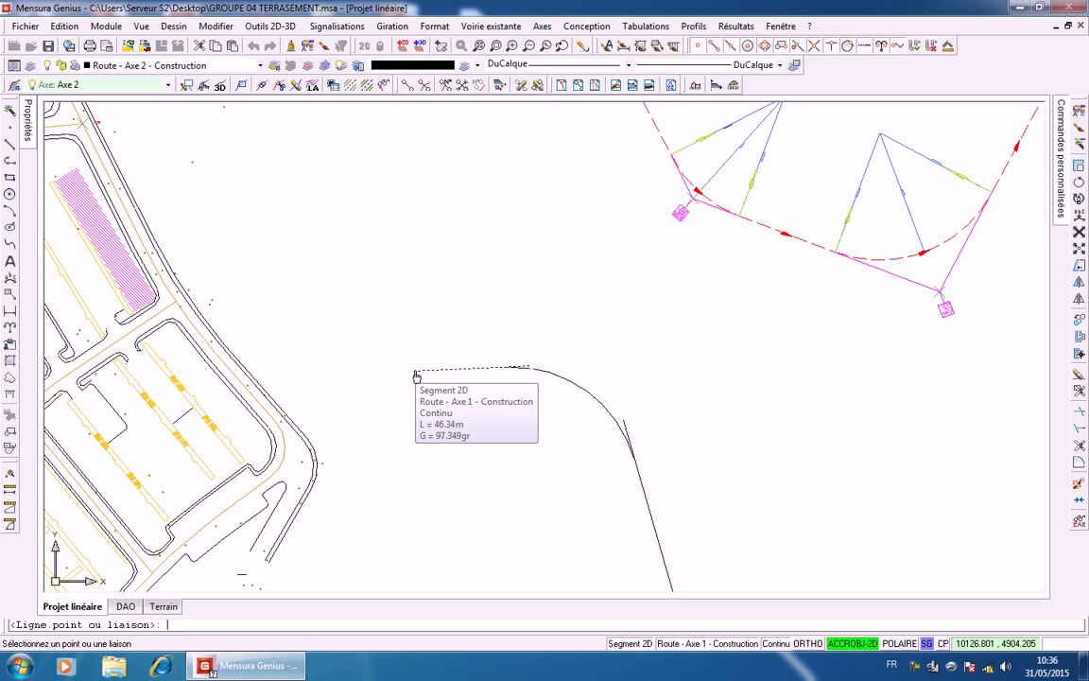
{"action": "left_click", "coordinate": [563, 384]}
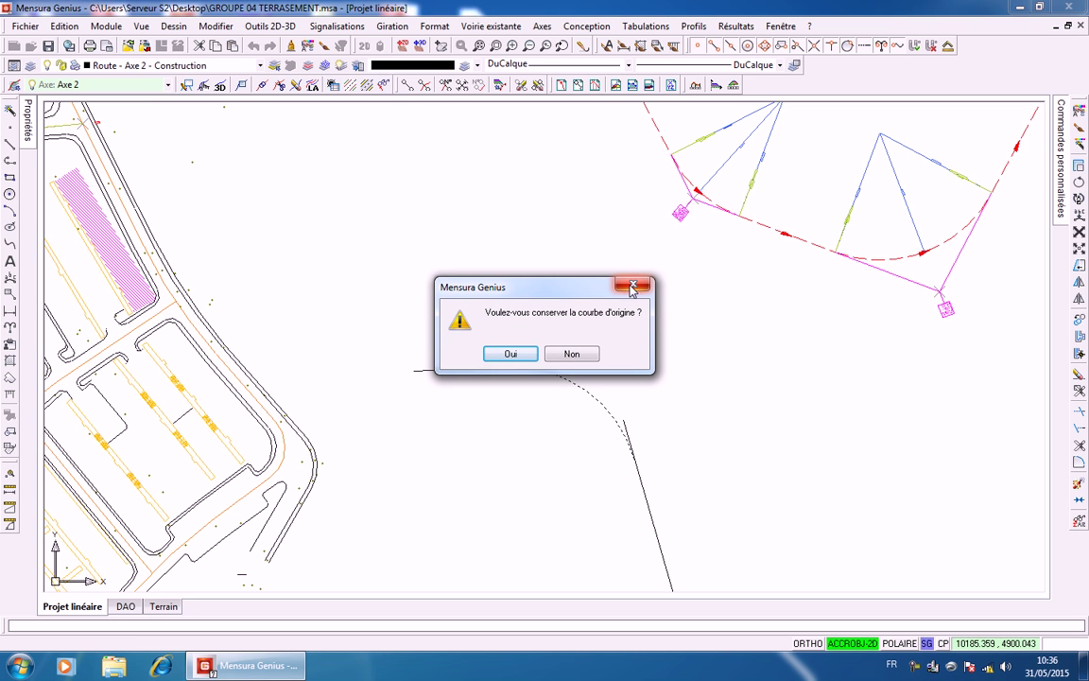
{"action": "left_click", "coordinate": [571, 354]}
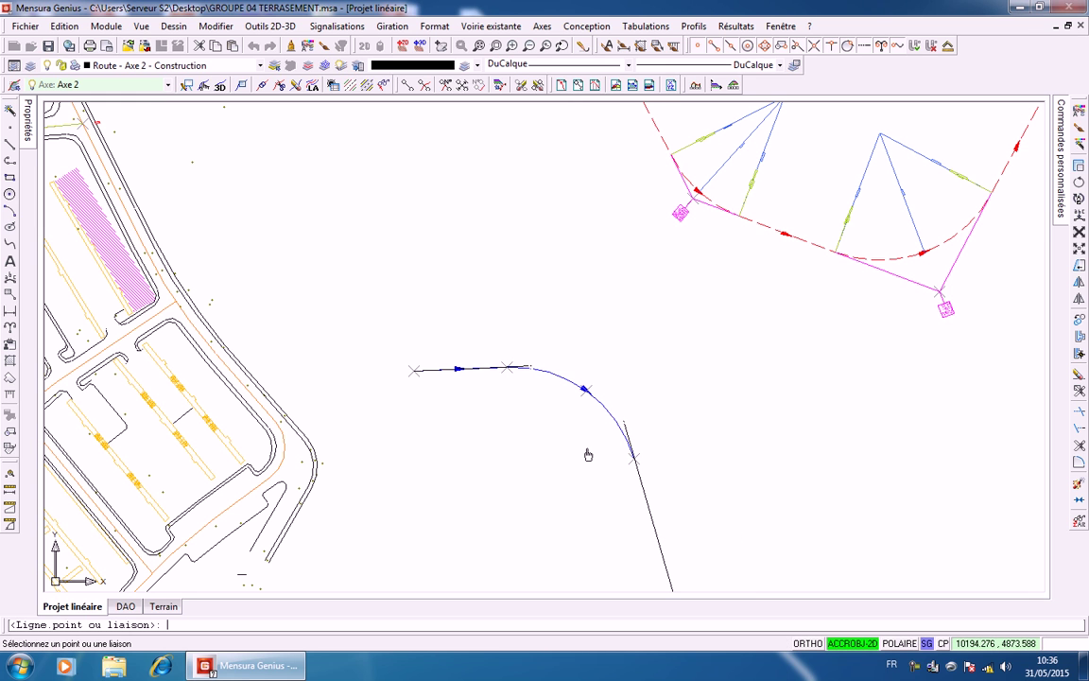
{"action": "left_click", "coordinate": [585, 436]}
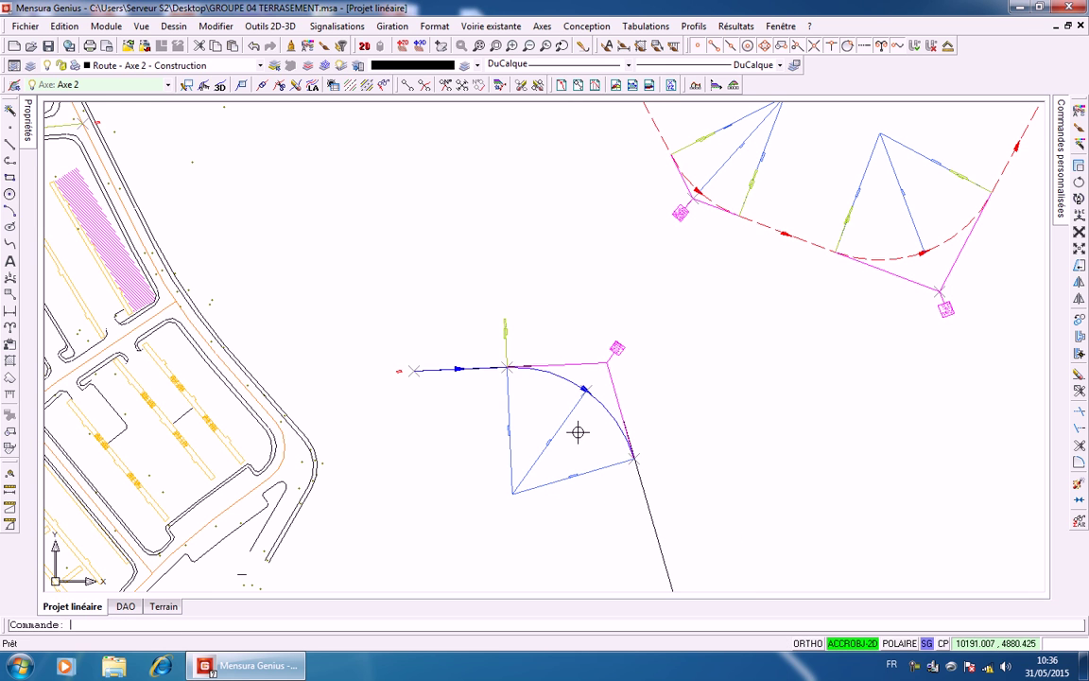
Inspect where the new axis's arc leaves the straight segment, and undo the axis creation
{"action": "scroll", "coordinate": [518, 365], "scroll_direction": "up", "scroll_amount": 5}
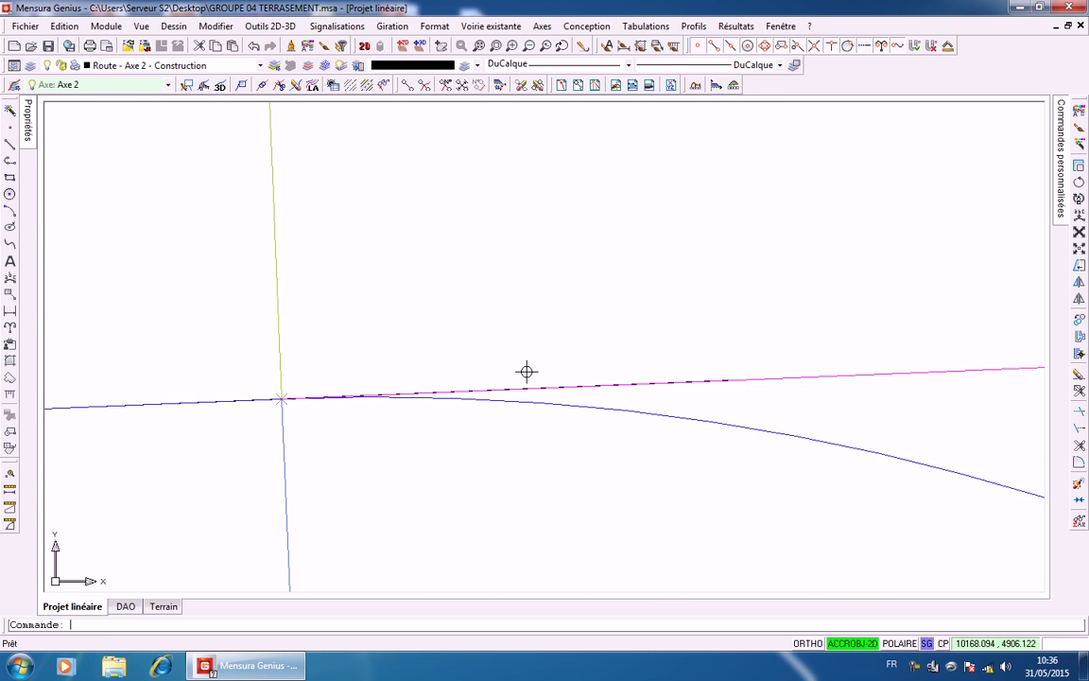
{"action": "scroll", "coordinate": [640, 378], "scroll_direction": "down", "scroll_amount": 5}
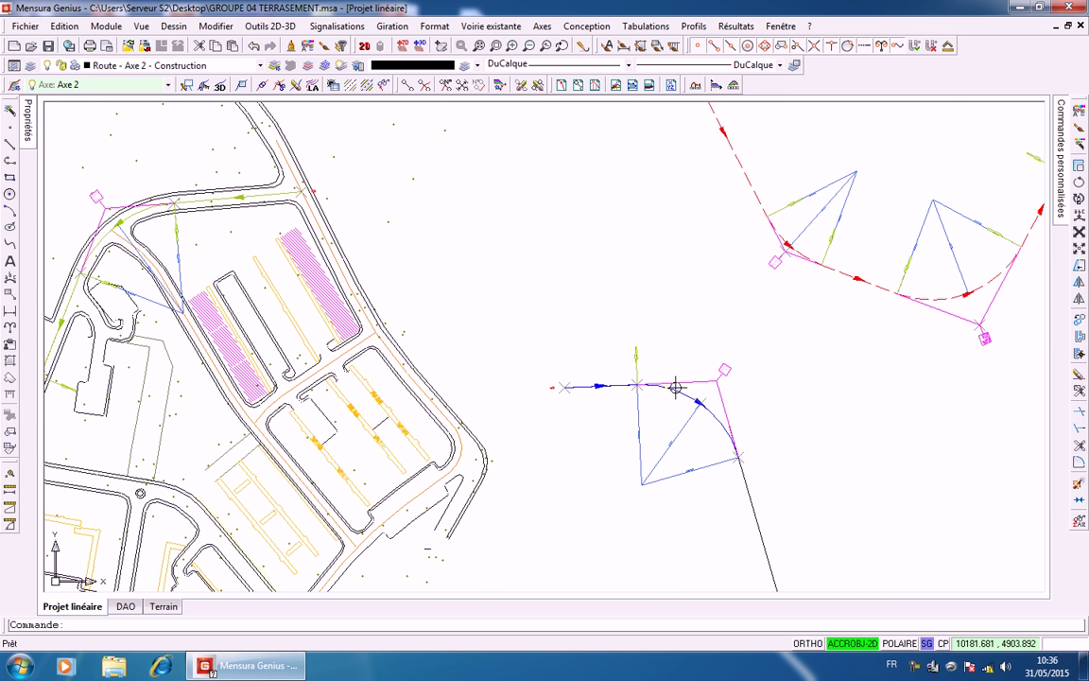
{"action": "key", "text": "ctrl+z"}
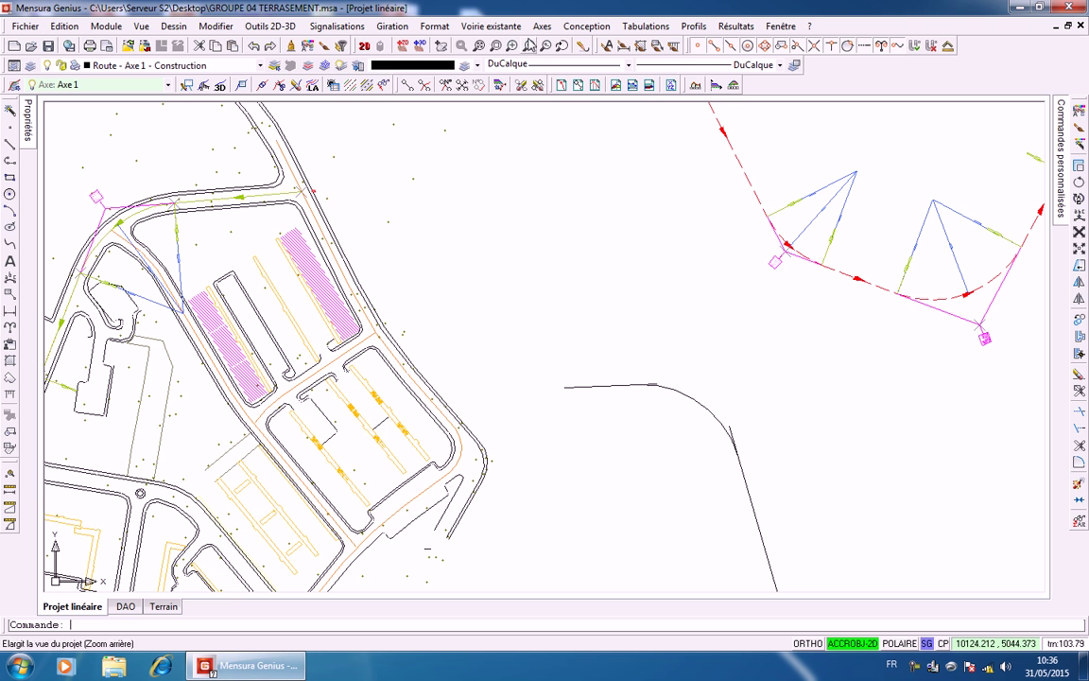
Create the axis Axe 2 by selection from both straight segments and the connecting arc, keeping the original curve for each
{"action": "left_click", "coordinate": [549, 28]}
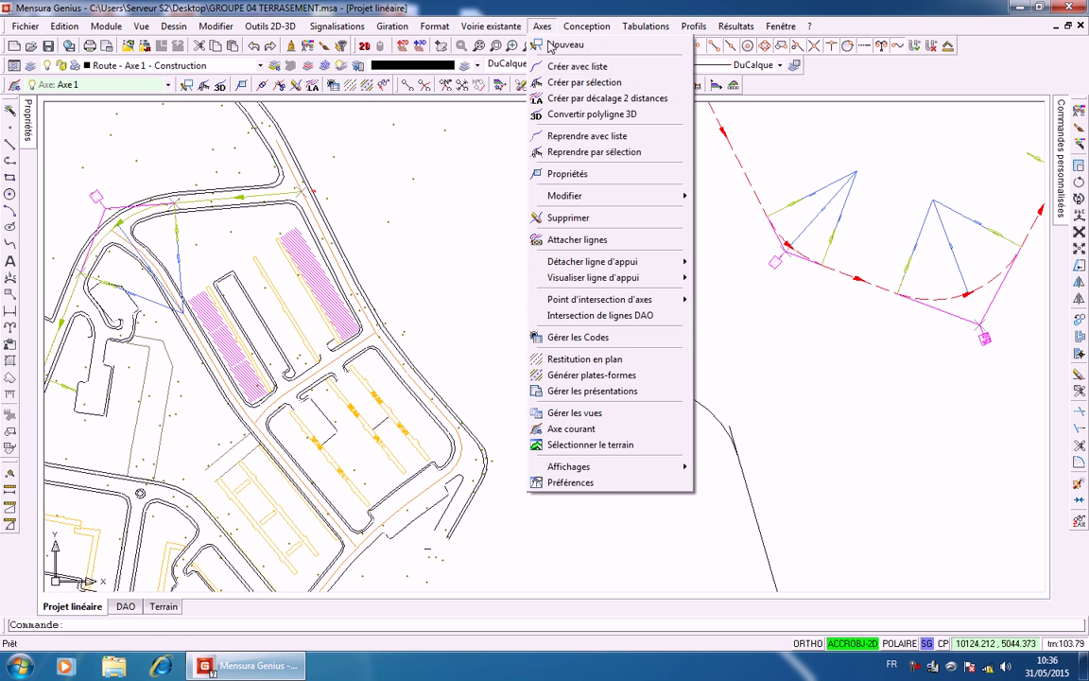
{"action": "left_click", "coordinate": [585, 100]}
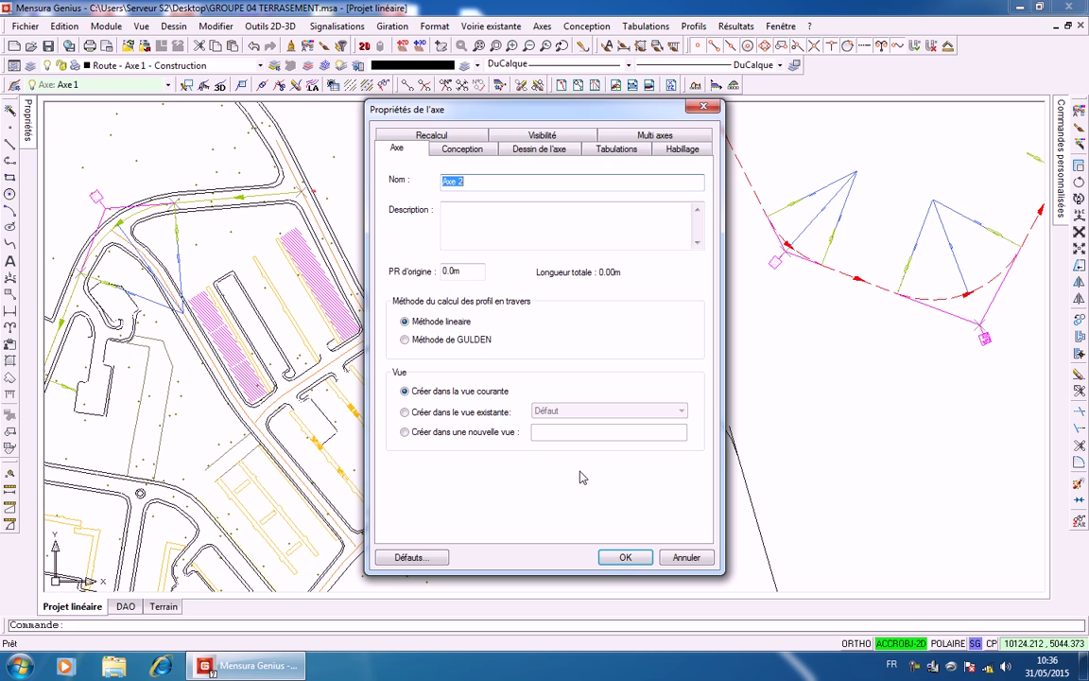
{"action": "left_click", "coordinate": [625, 558]}
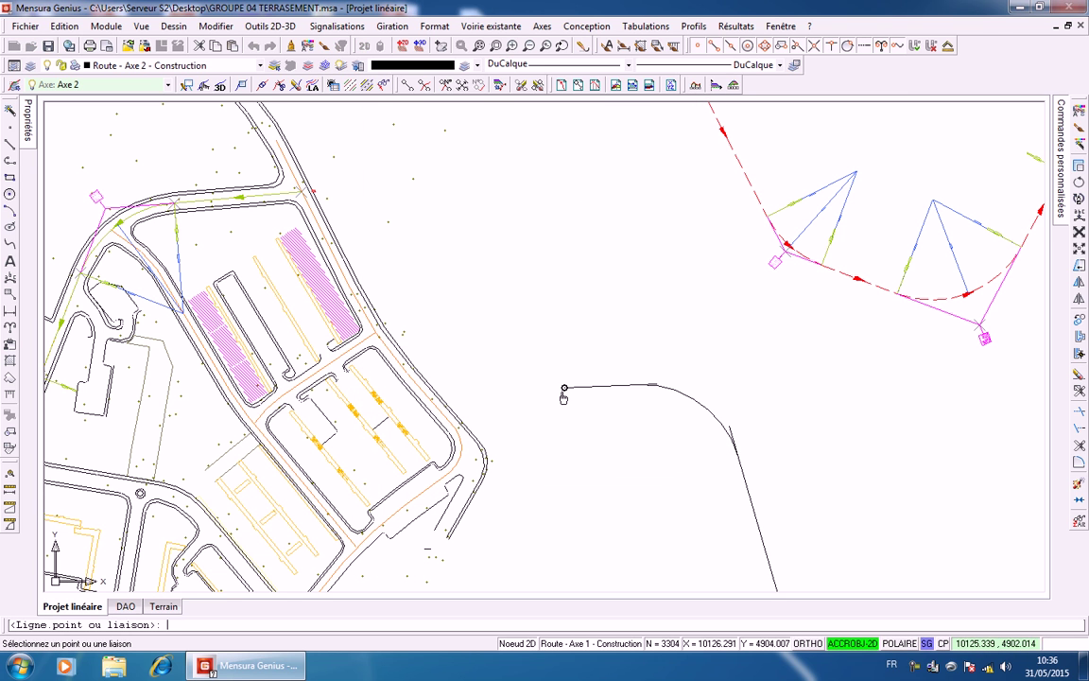
{"action": "left_click", "coordinate": [587, 395]}
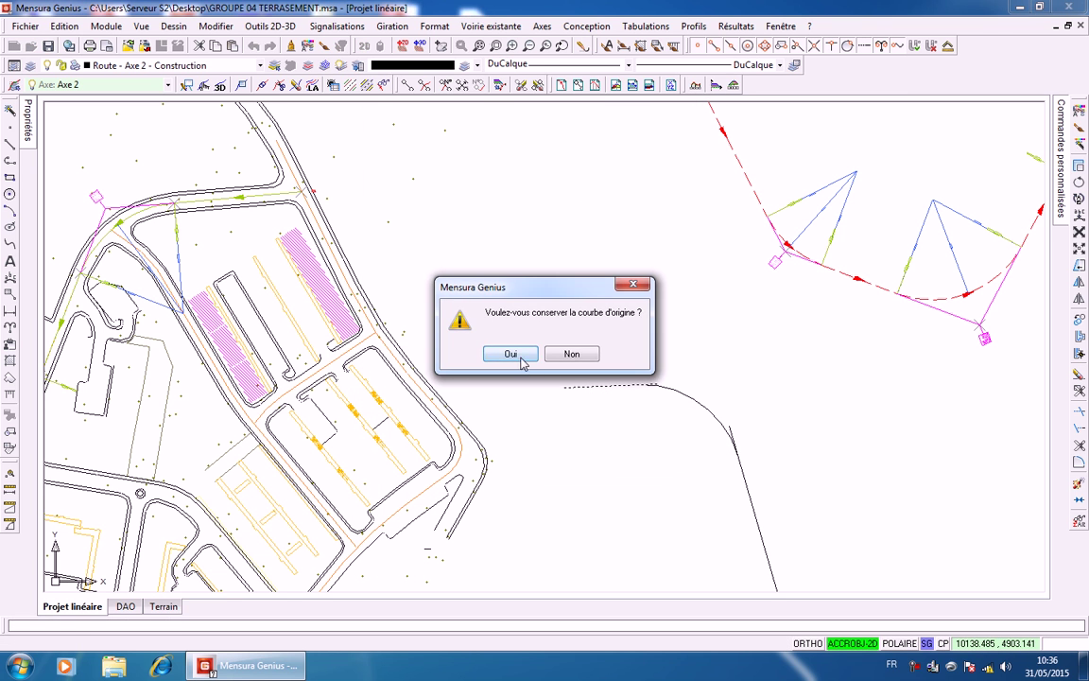
{"action": "left_click", "coordinate": [516, 418]}
{"action": "left_click", "coordinate": [674, 402]}
{"action": "left_click", "coordinate": [513, 353]}
{"action": "left_click", "coordinate": [743, 511]}
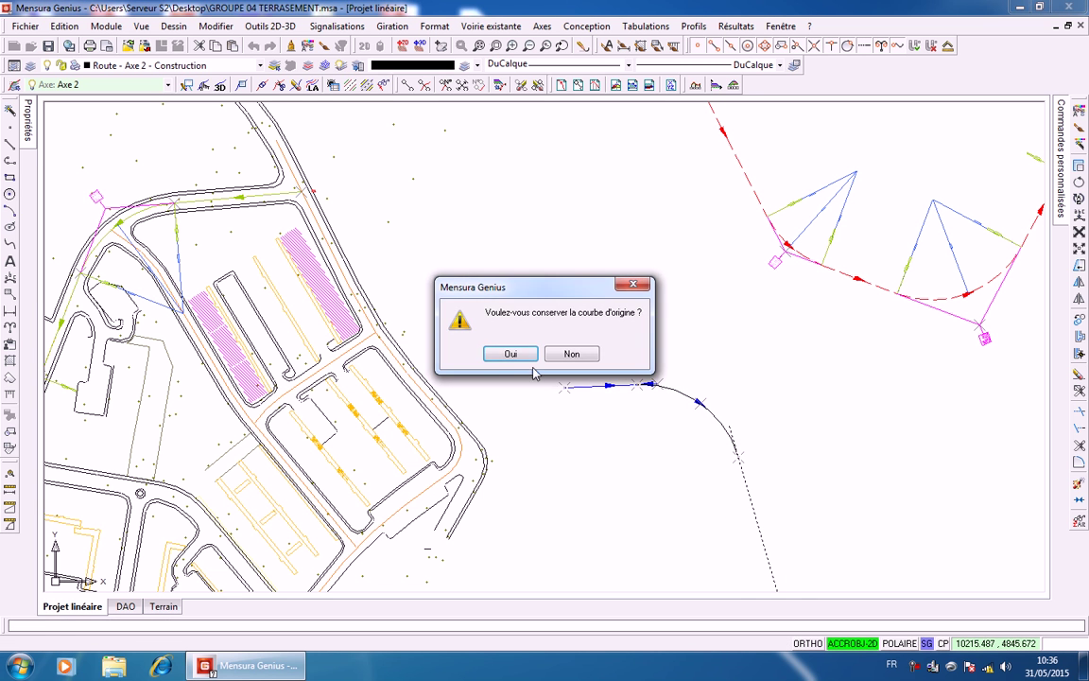
{"action": "middle_click_drag", "start_coordinate": [687, 345], "coordinate": [477, 167]}
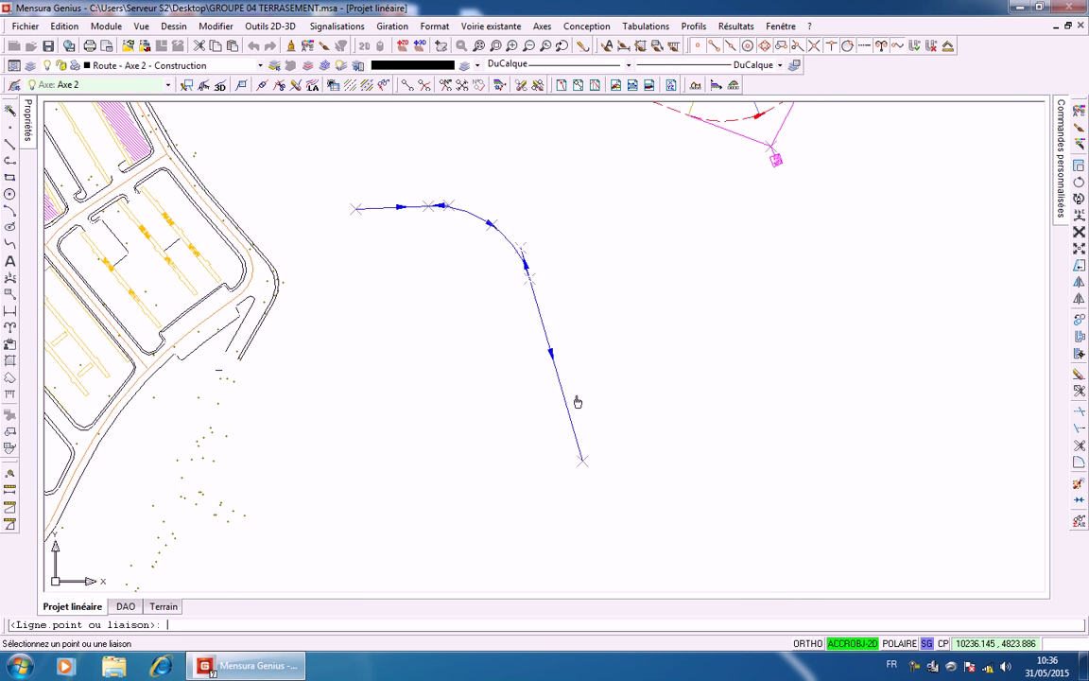
{"action": "left_click", "coordinate": [584, 463]}
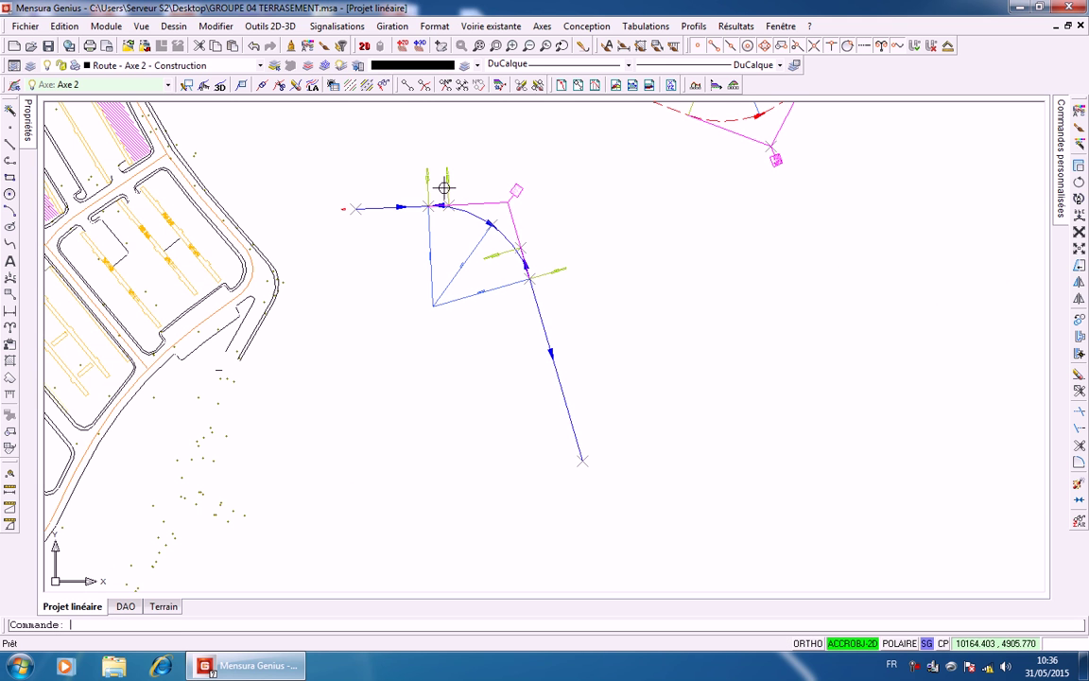
Inspect how the new axis runs at both junctions where the segments overshoot the arc, and undo the axis creation
{"action": "scroll", "coordinate": [437, 198], "scroll_direction": "up", "scroll_amount": 4}
{"action": "scroll", "coordinate": [428, 213], "scroll_direction": "up", "scroll_amount": 5}
{"action": "scroll", "coordinate": [541, 238], "scroll_direction": "down", "scroll_amount": 3}
{"action": "scroll", "coordinate": [567, 243], "scroll_direction": "down", "scroll_amount": 3}
{"action": "middle_click_drag", "start_coordinate": [598, 248], "coordinate": [405, 178]}
{"action": "scroll", "coordinate": [515, 288], "scroll_direction": "up", "scroll_amount": 5}
{"action": "scroll", "coordinate": [457, 231], "scroll_direction": "up", "scroll_amount": 2}
{"action": "scroll", "coordinate": [493, 268], "scroll_direction": "down", "scroll_amount": 4}
{"action": "scroll", "coordinate": [599, 280], "scroll_direction": "up", "scroll_amount": 4}
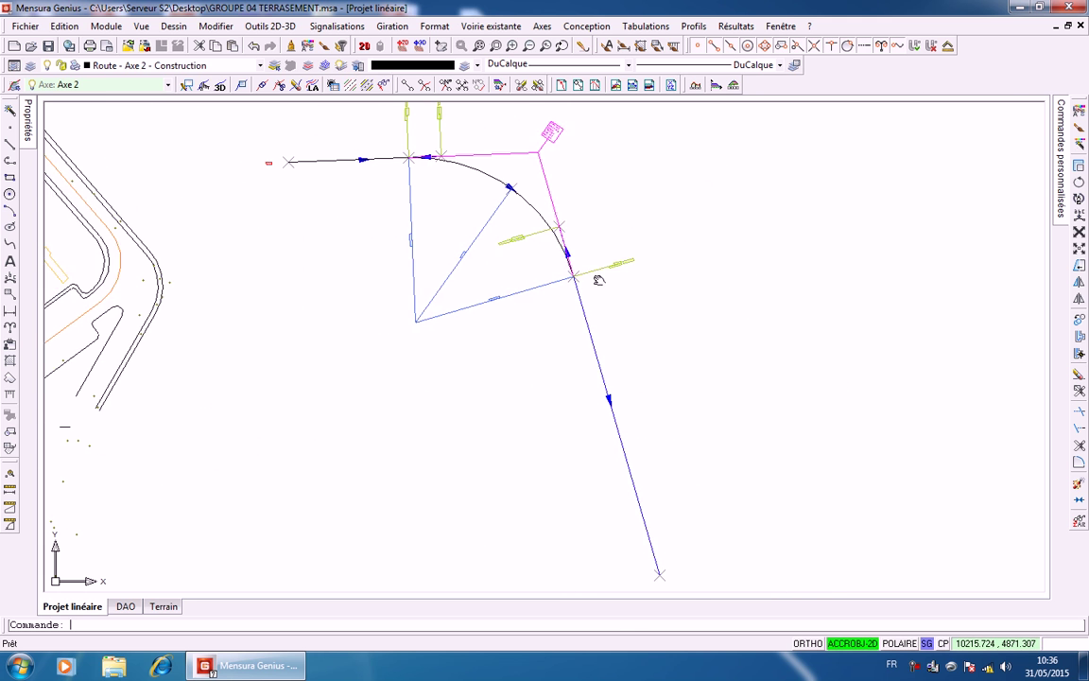
{"action": "scroll", "coordinate": [602, 288], "scroll_direction": "up", "scroll_amount": 1}
{"action": "scroll", "coordinate": [831, 376], "scroll_direction": "down", "scroll_amount": 5}
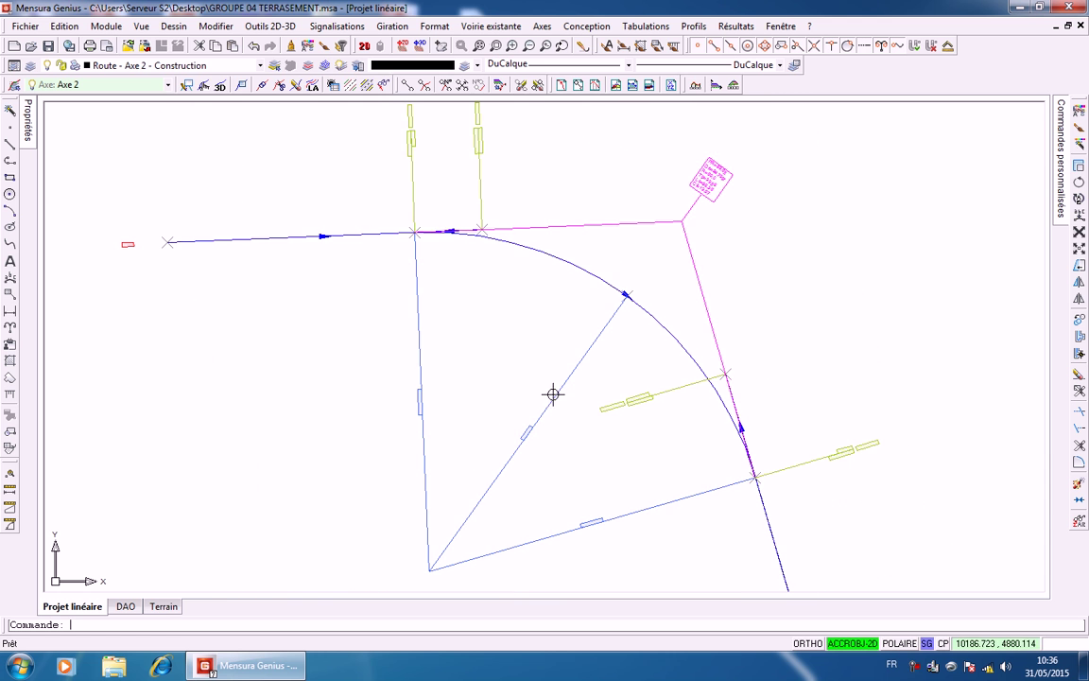
{"action": "scroll", "coordinate": [328, 236], "scroll_direction": "up", "scroll_amount": 2}
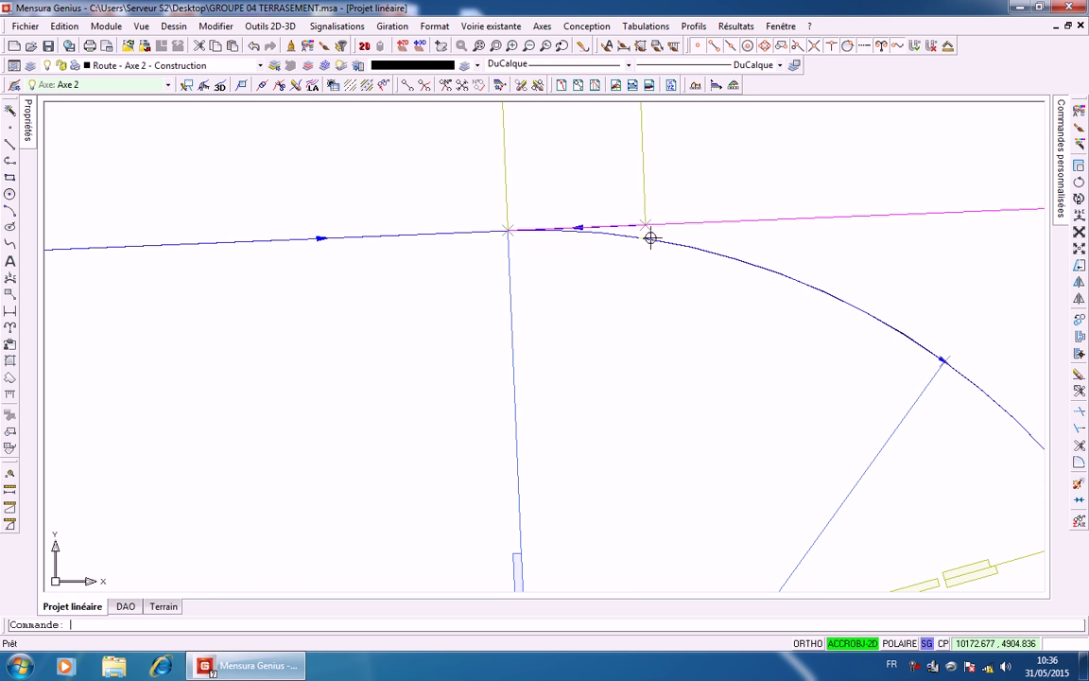
{"action": "middle_click_drag", "start_coordinate": [573, 235], "coordinate": [403, 127]}
{"action": "scroll", "coordinate": [404, 127], "scroll_direction": "down", "scroll_amount": 1}
{"action": "scroll", "coordinate": [575, 223], "scroll_direction": "down", "scroll_amount": 2}
{"action": "middle_click_drag", "start_coordinate": [575, 226], "coordinate": [512, 212]}
{"action": "scroll", "coordinate": [546, 248], "scroll_direction": "down", "scroll_amount": 3}
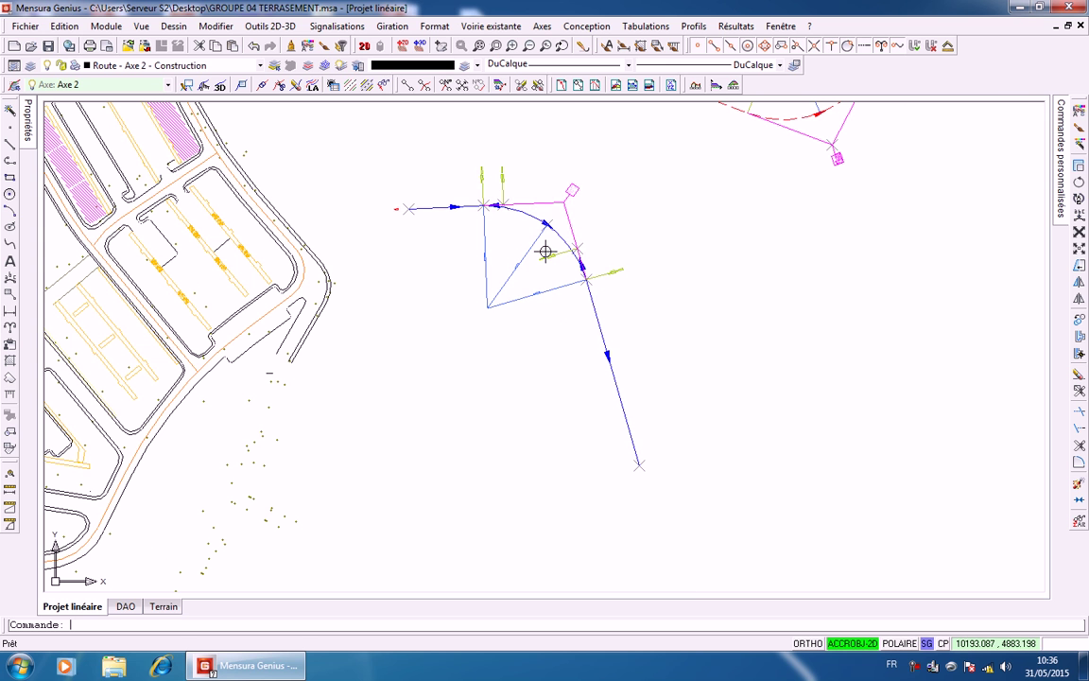
{"action": "key", "text": "Escape"}
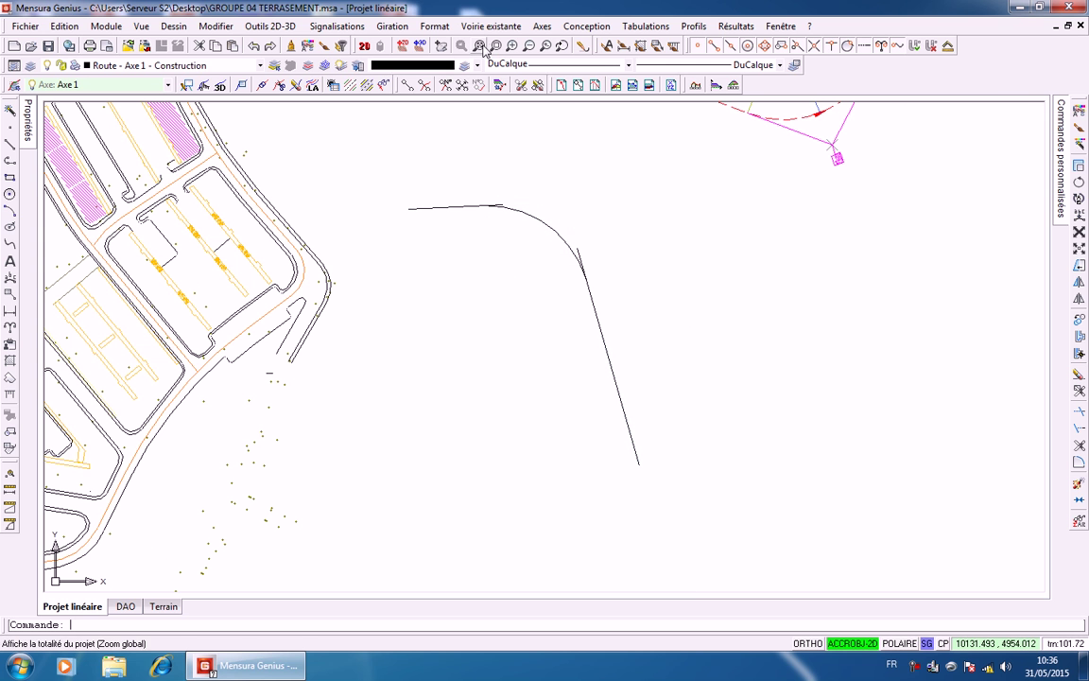
Create the axis Axe 2 by selection from one segment's free end through the connecting arc, keeping the original curve, to the other segment's end node
{"action": "left_click", "coordinate": [542, 26]}
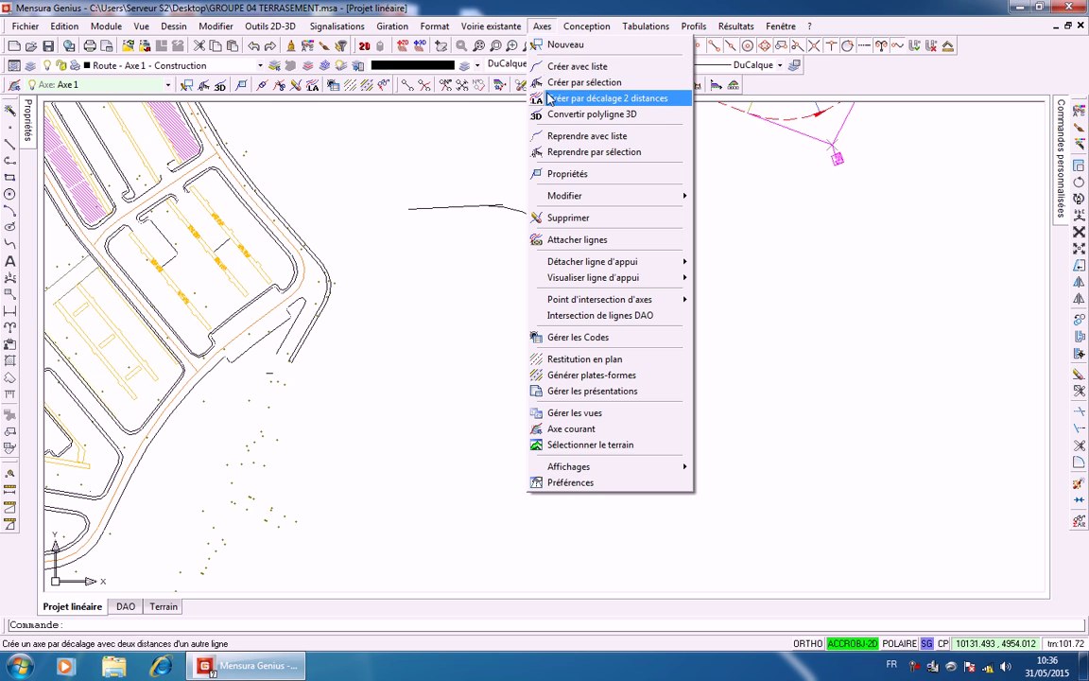
{"action": "left_click", "coordinate": [584, 83]}
{"action": "left_click", "coordinate": [414, 209]}
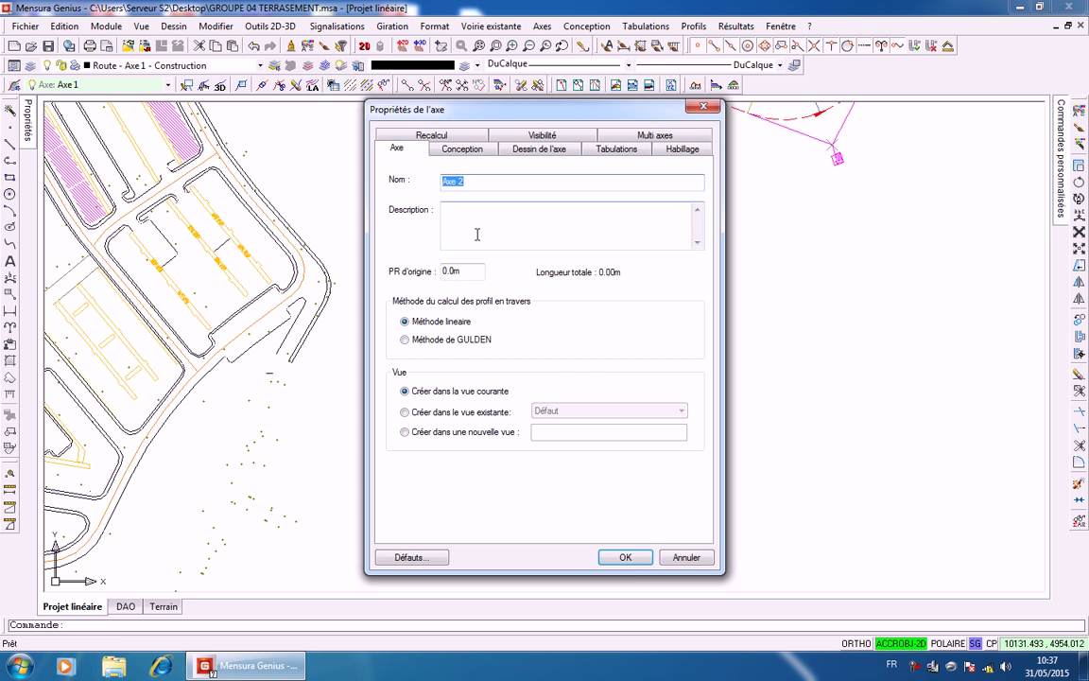
{"action": "left_click", "coordinate": [620, 540]}
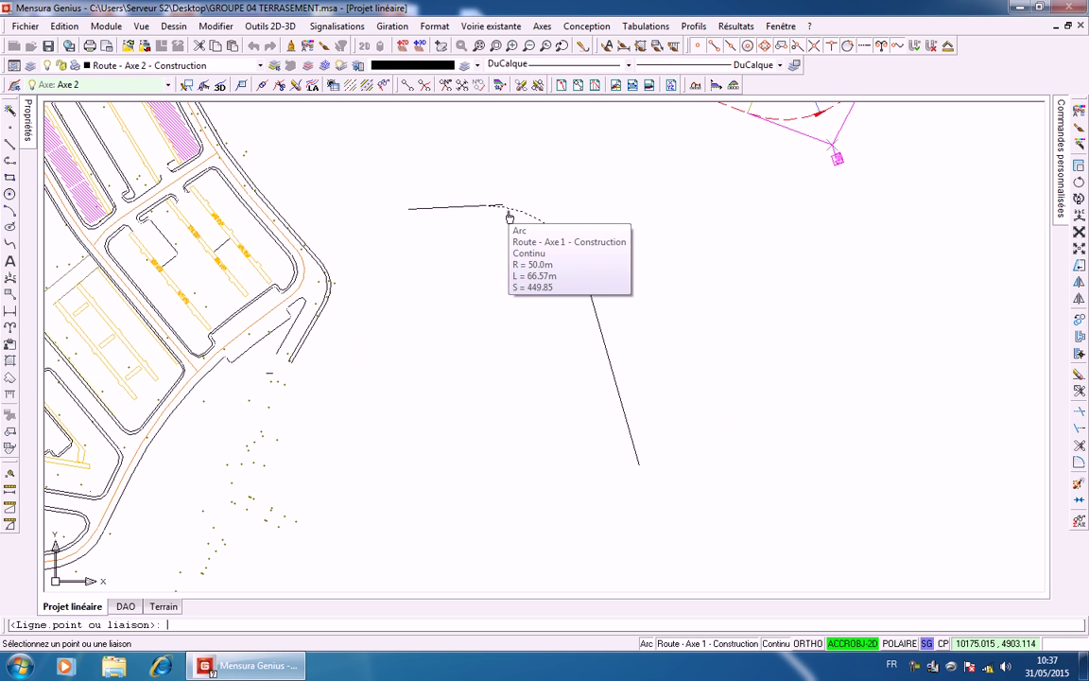
{"action": "left_click", "coordinate": [513, 214]}
{"action": "left_click", "coordinate": [510, 355]}
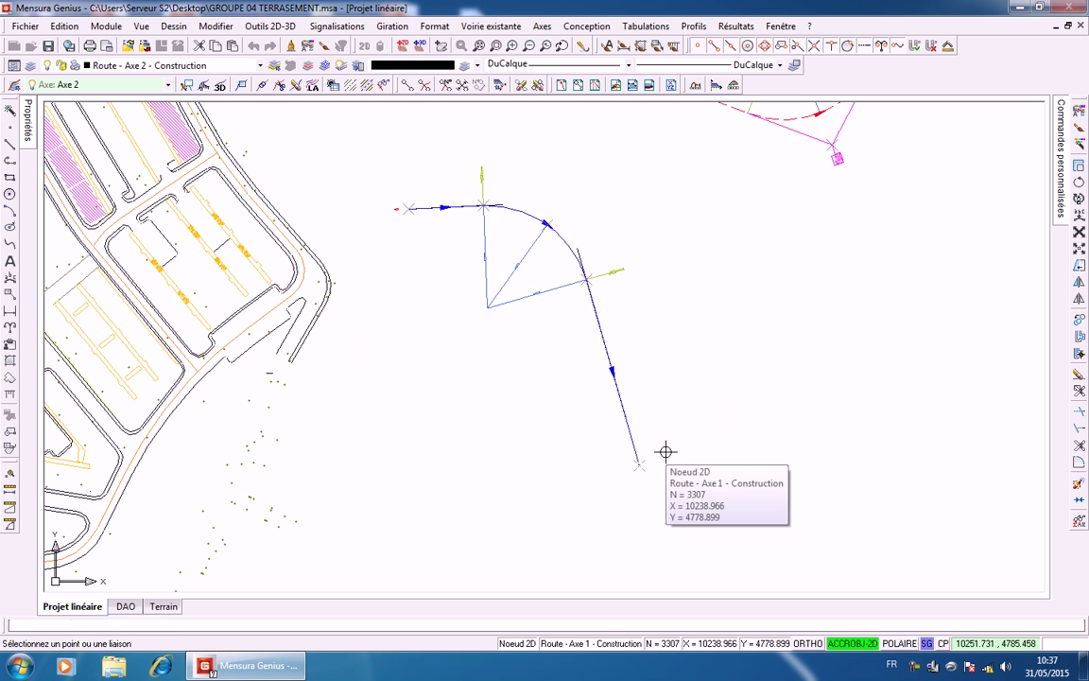
{"action": "key", "text": "Escape"}
Examine both tangent points of Axe 2 against the overshooting ends of the original segments
{"action": "scroll", "coordinate": [558, 246], "scroll_direction": "up", "scroll_amount": 5}
{"action": "scroll", "coordinate": [540, 355], "scroll_direction": "up", "scroll_amount": 6}
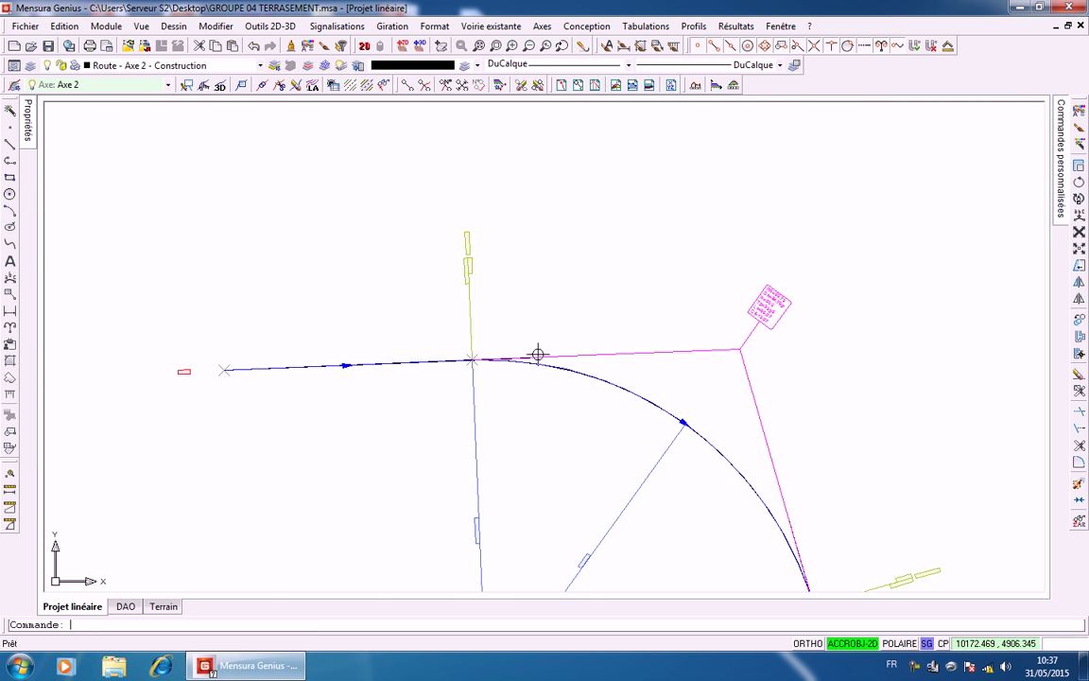
{"action": "scroll", "coordinate": [529, 365], "scroll_direction": "down", "scroll_amount": 4}
{"action": "scroll", "coordinate": [486, 292], "scroll_direction": "up", "scroll_amount": 3}
{"action": "scroll", "coordinate": [634, 348], "scroll_direction": "up", "scroll_amount": 3}
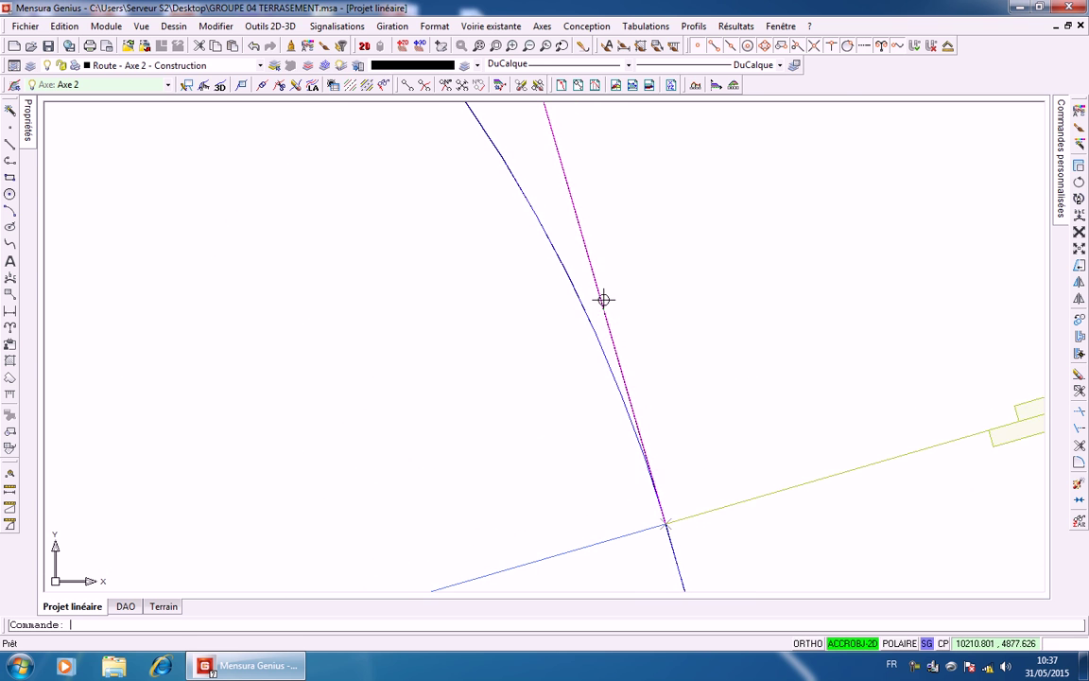
{"action": "scroll", "coordinate": [604, 300], "scroll_direction": "down", "scroll_amount": 5}
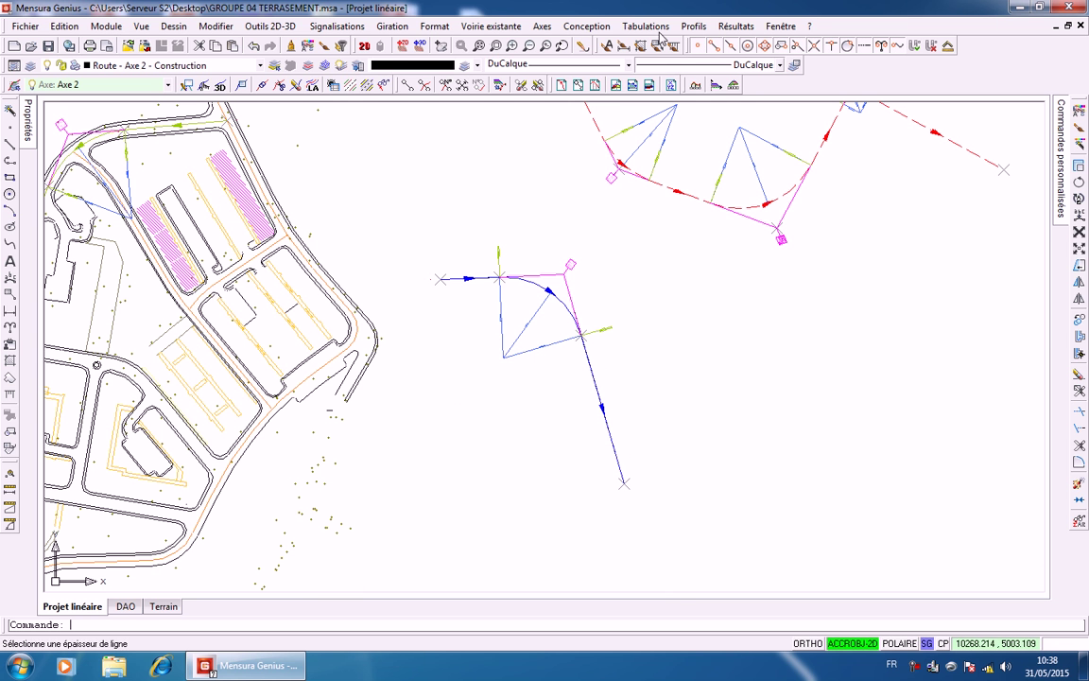
{"action": "scroll", "coordinate": [439, 170], "scroll_direction": "down", "scroll_amount": 4}
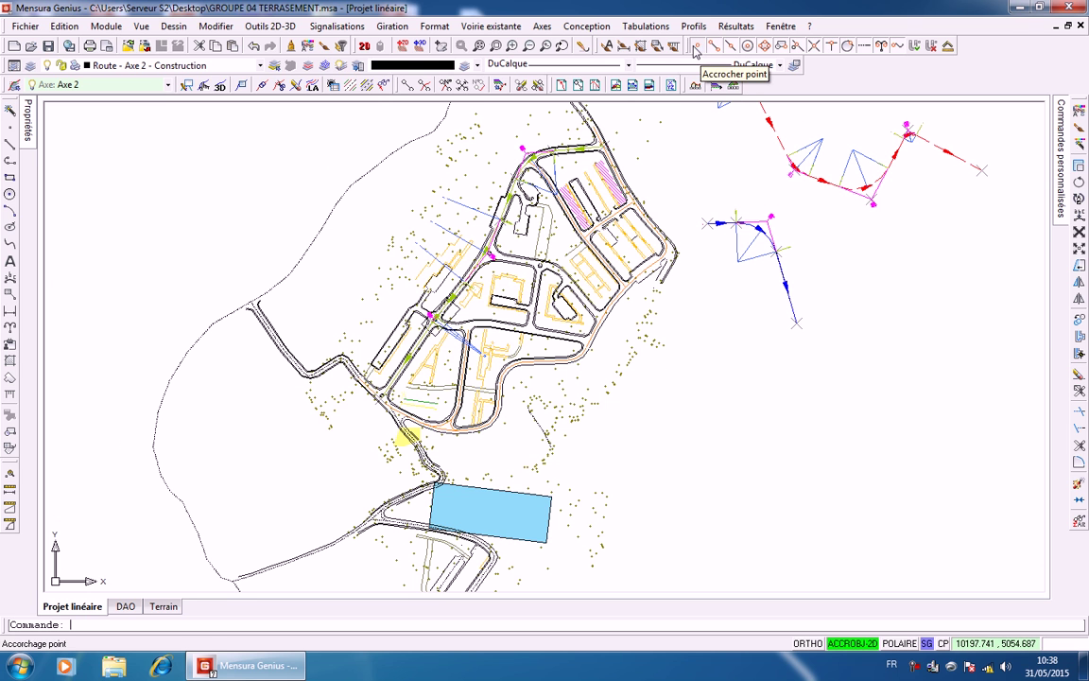
Start the axis Axe 3 by selection, review its Habillage, Visibilité, Conception and Recalcul settings, and accept the properties
{"action": "left_click", "coordinate": [537, 28]}
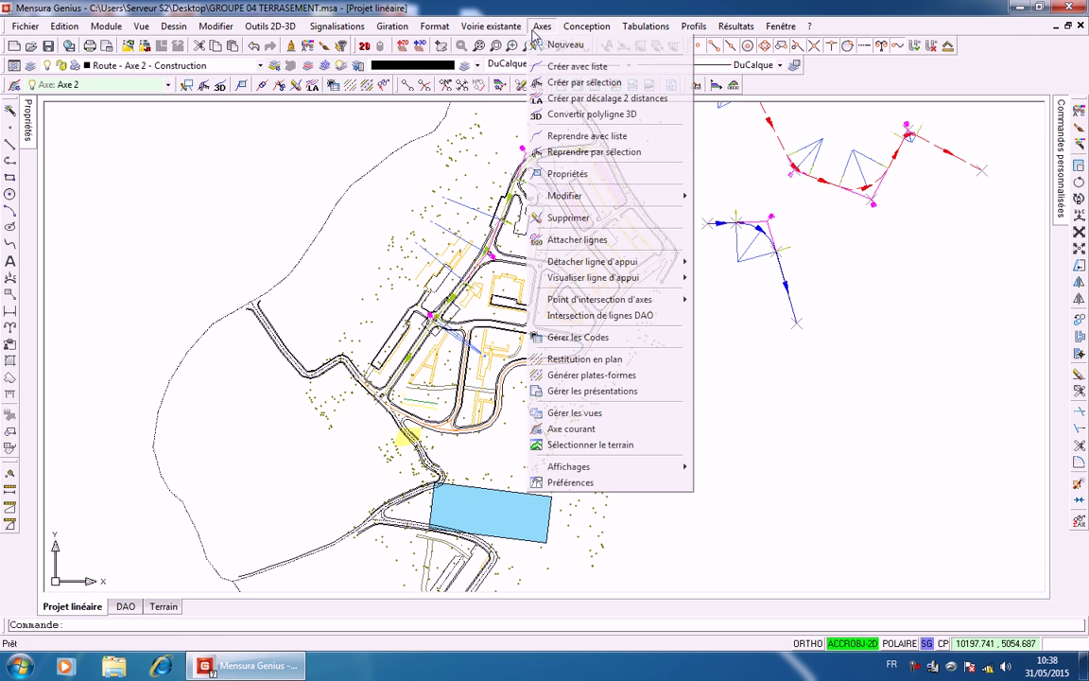
{"action": "left_click", "coordinate": [579, 83]}
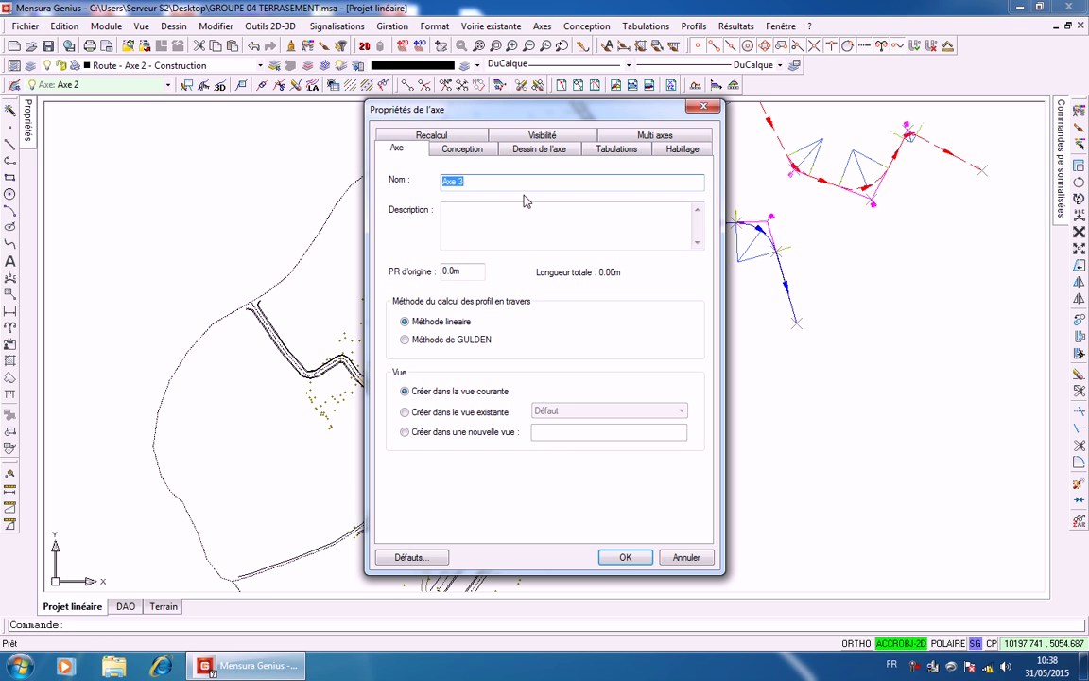
{"action": "left_click", "coordinate": [674, 151]}
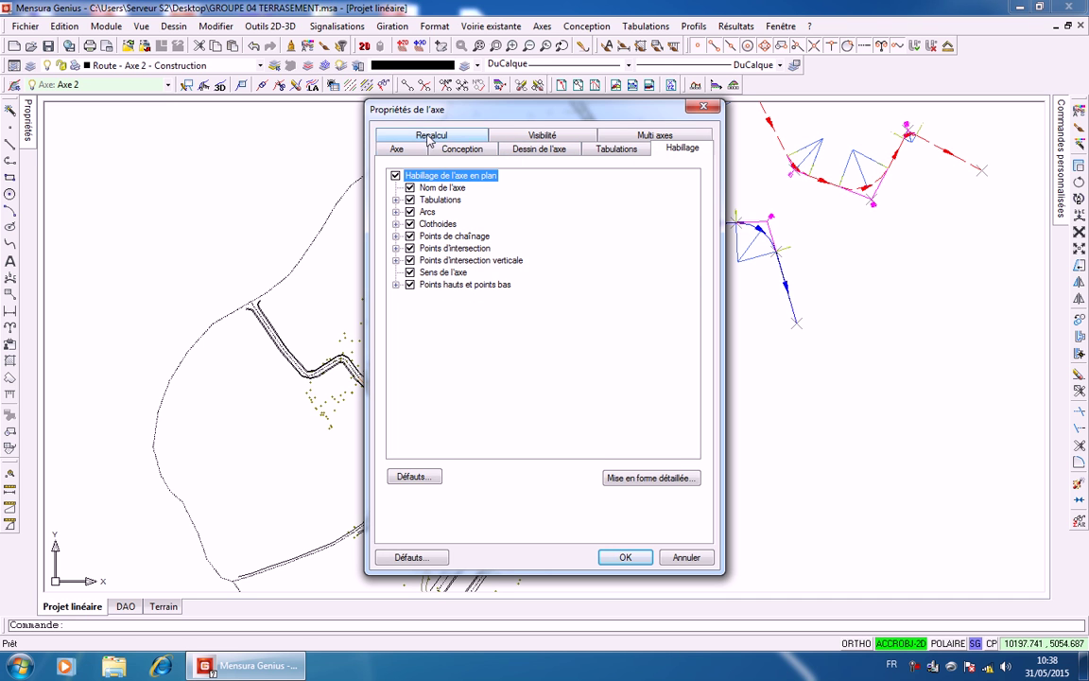
{"action": "left_click", "coordinate": [545, 137]}
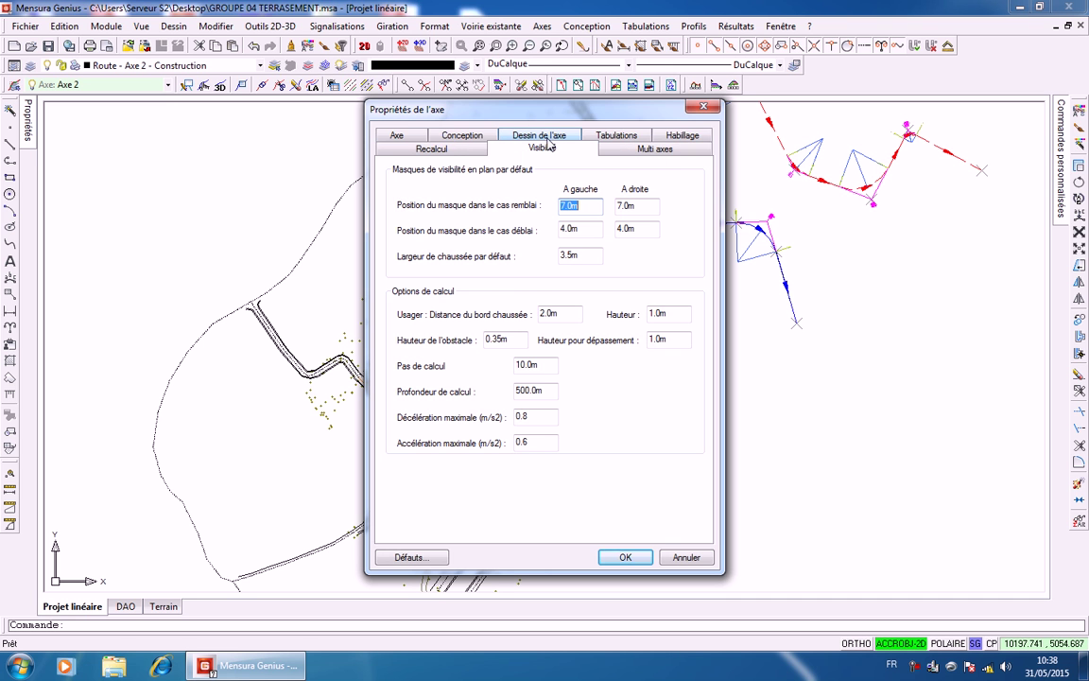
{"action": "left_click", "coordinate": [435, 138]}
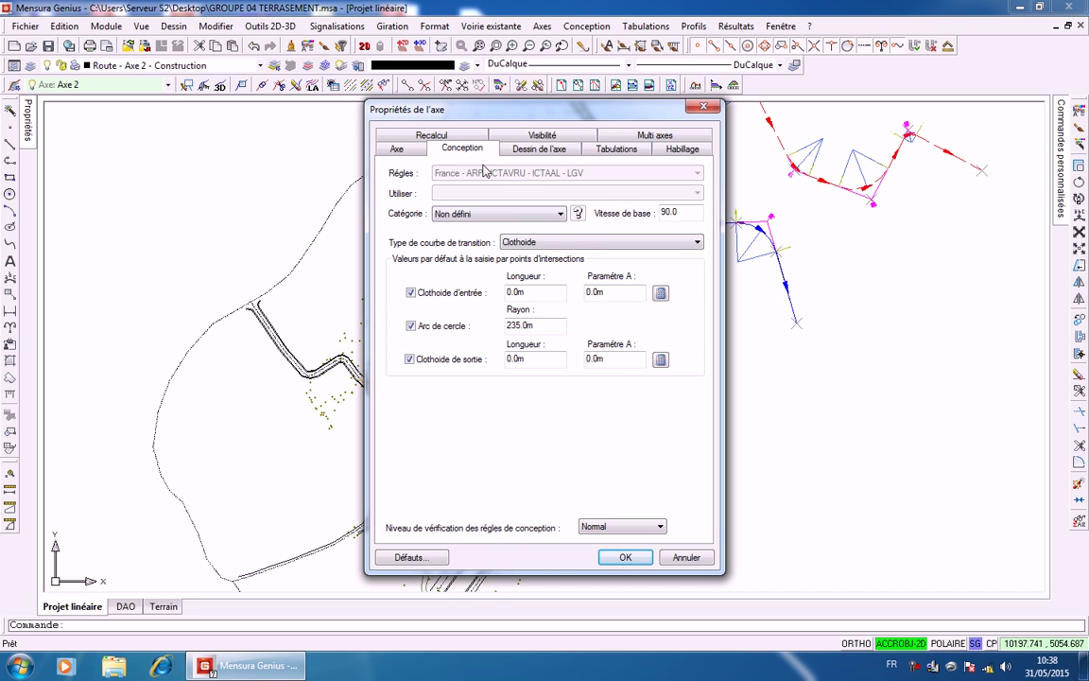
{"action": "left_click", "coordinate": [435, 137]}
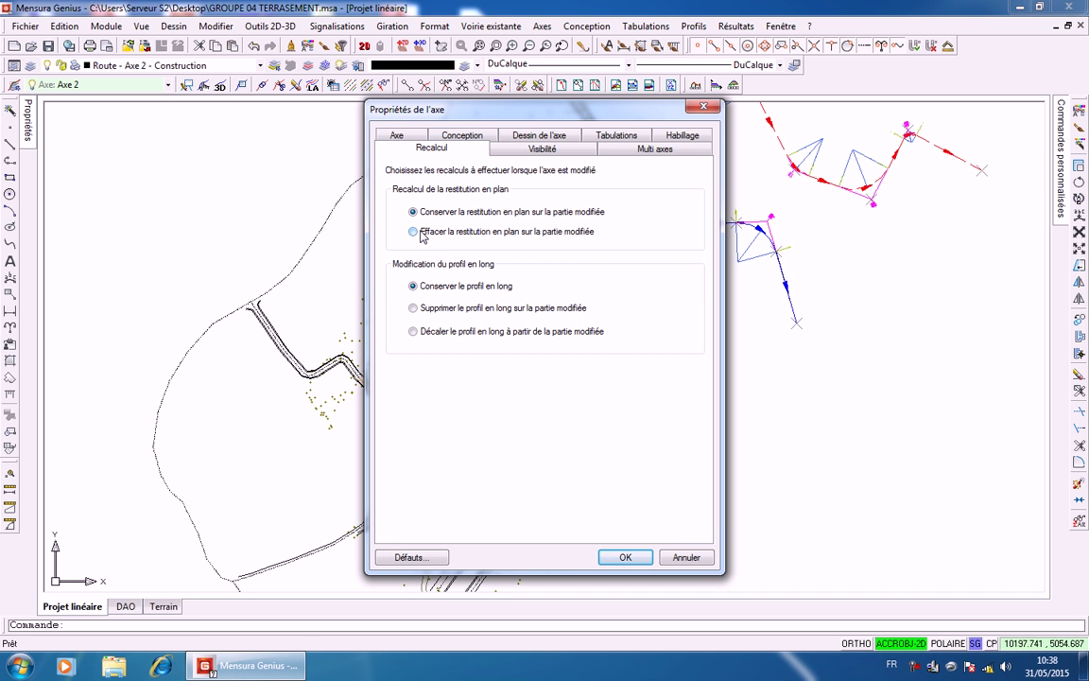
{"action": "left_click", "coordinate": [625, 557]}
Build the beginning of Axe 3 from the 85.24 m projected-axis segment and the arc adjoining it, keeping the original curve
{"action": "scroll", "coordinate": [619, 288], "scroll_direction": "up", "scroll_amount": 2}
{"action": "scroll", "coordinate": [625, 289], "scroll_direction": "up", "scroll_amount": 3}
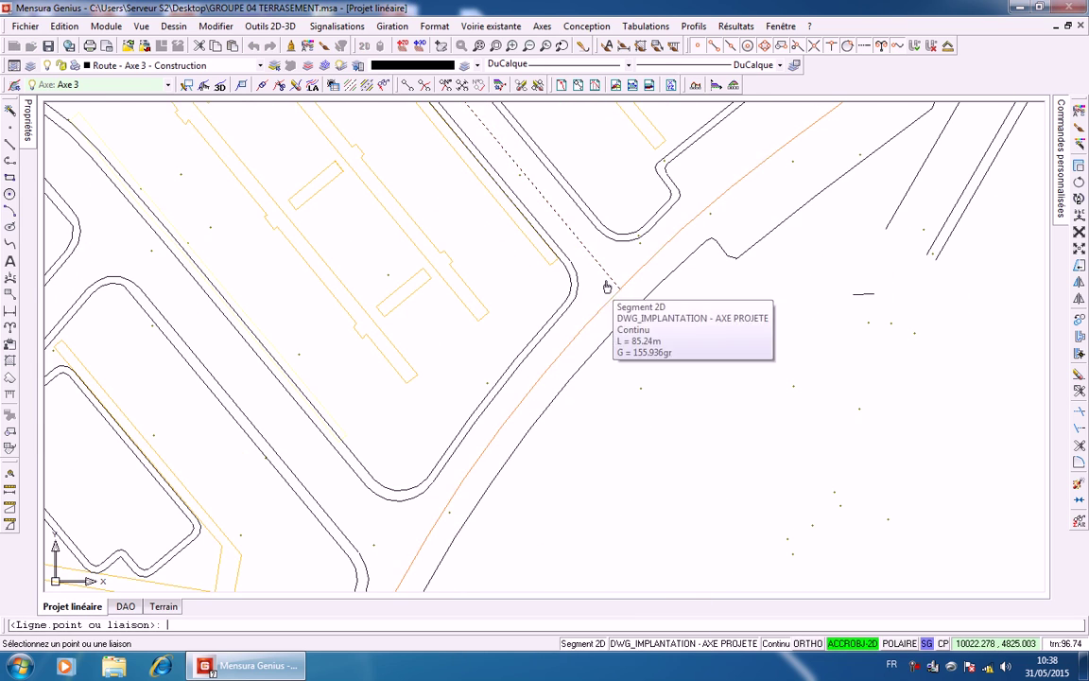
{"action": "middle_click_drag", "start_coordinate": [525, 214], "coordinate": [674, 367]}
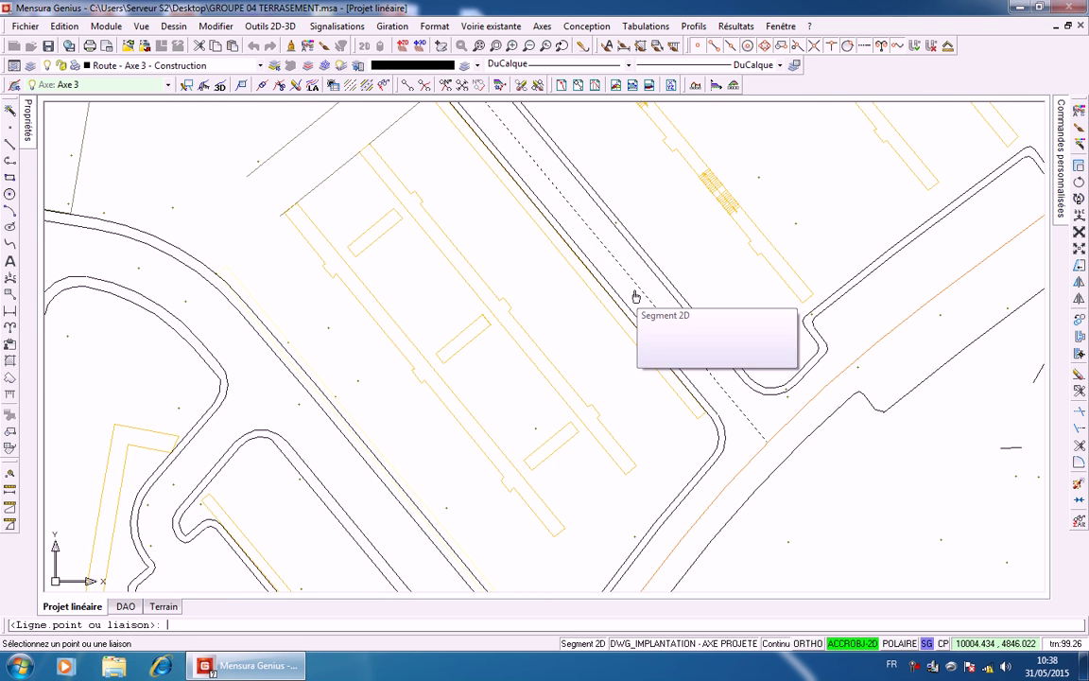
{"action": "mouse_move", "coordinate": [586, 250]}
{"action": "middle_mouse_down"}
{"action": "mouse_move", "coordinate": [537, 170]}
{"action": "mouse_move", "coordinate": [714, 425]}
{"action": "middle_mouse_up"}
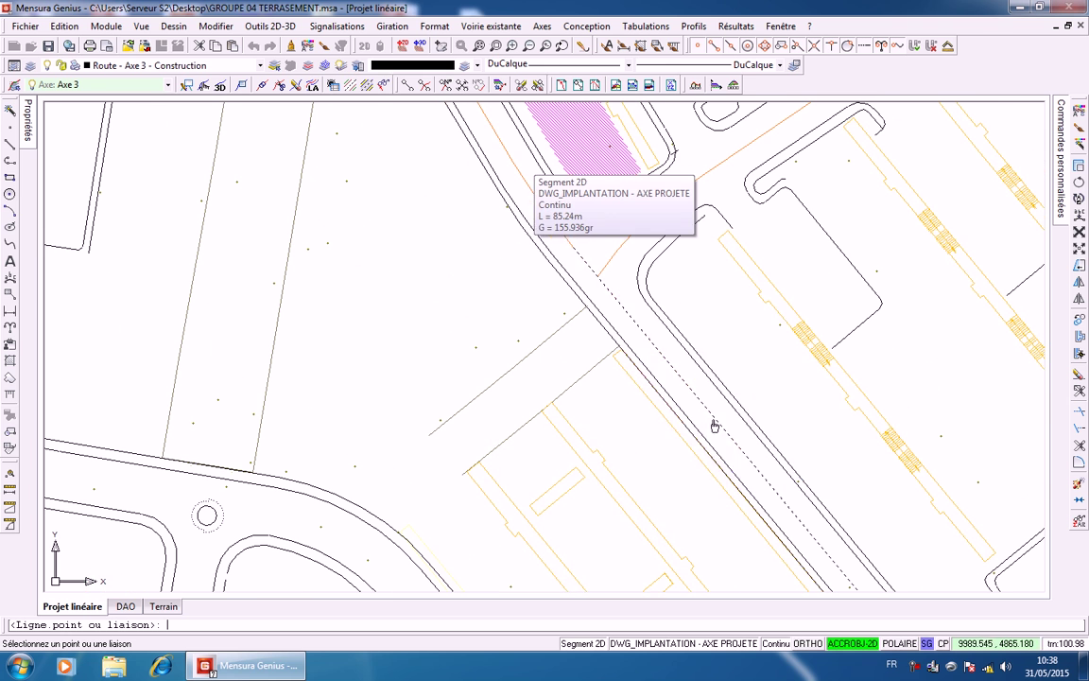
{"action": "left_click", "coordinate": [566, 242]}
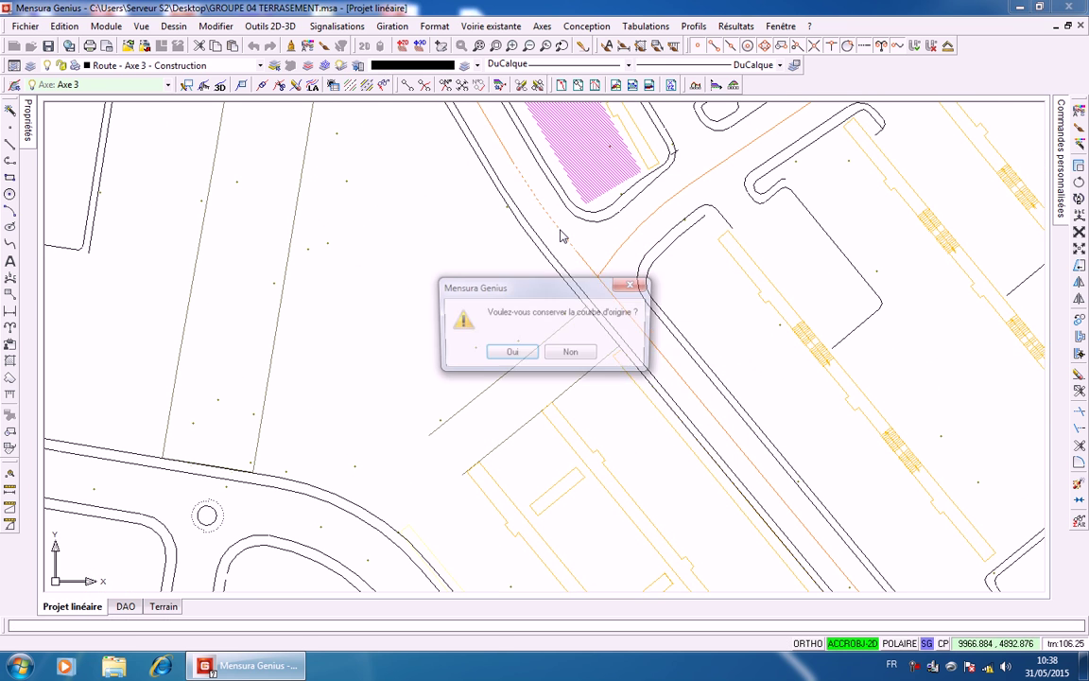
{"action": "left_click", "coordinate": [516, 350]}
Continue Axe 3 along the 70.2 m segment and the next arc, keeping the original curve, up to the projected line's end node on Axe 1
{"action": "middle_click_drag", "start_coordinate": [512, 262], "coordinate": [594, 449]}
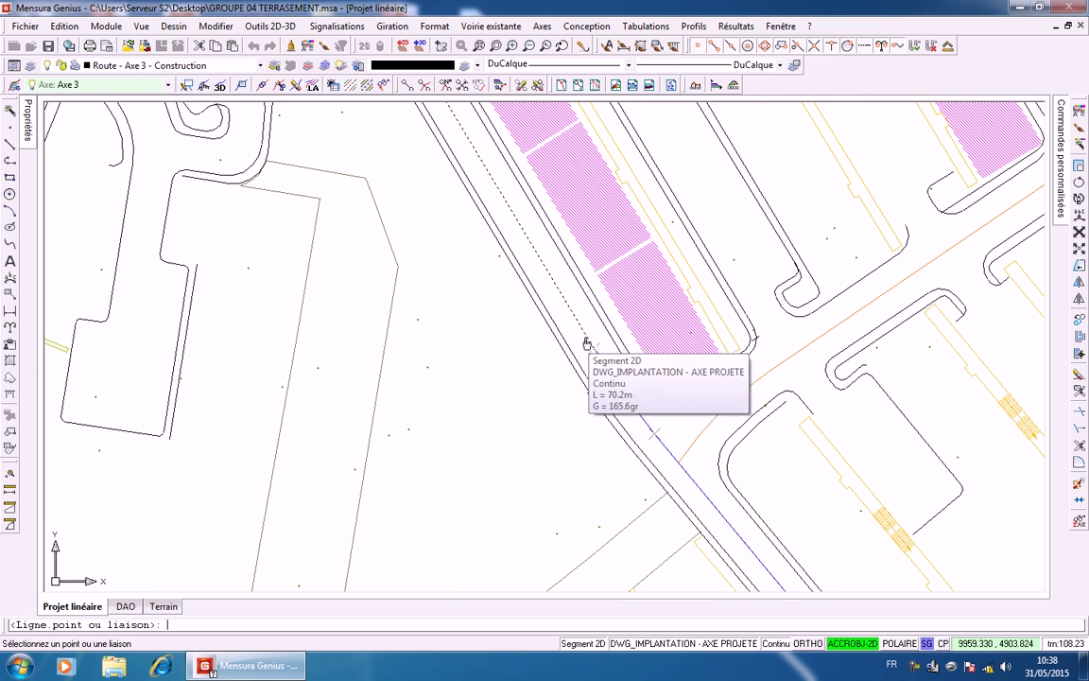
{"action": "middle_click_drag", "start_coordinate": [622, 394], "coordinate": [728, 621]}
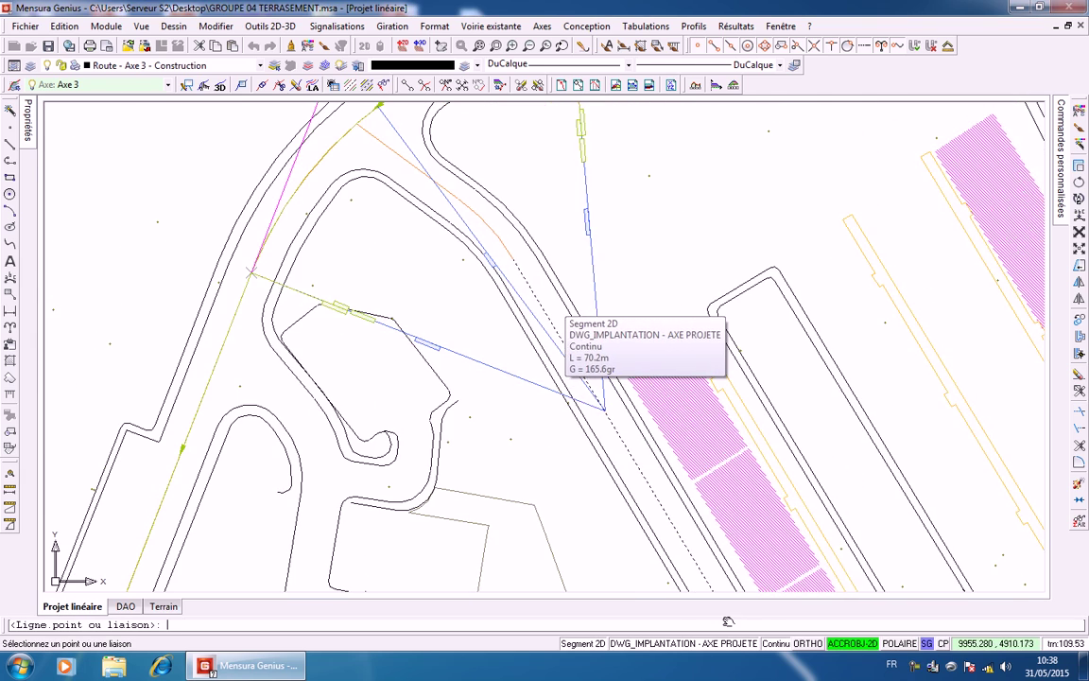
{"action": "left_click", "coordinate": [506, 251]}
{"action": "left_click", "coordinate": [505, 354]}
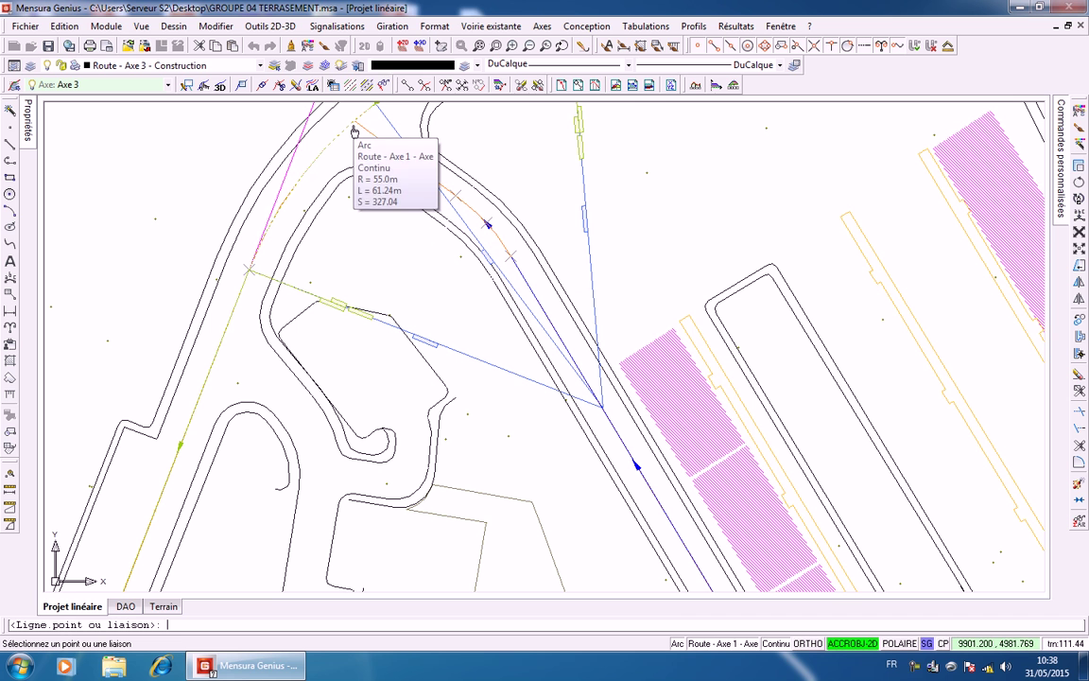
{"action": "middle_click_drag", "start_coordinate": [354, 130], "coordinate": [391, 197]}
{"action": "scroll", "coordinate": [447, 297], "scroll_direction": "up", "scroll_amount": 4}
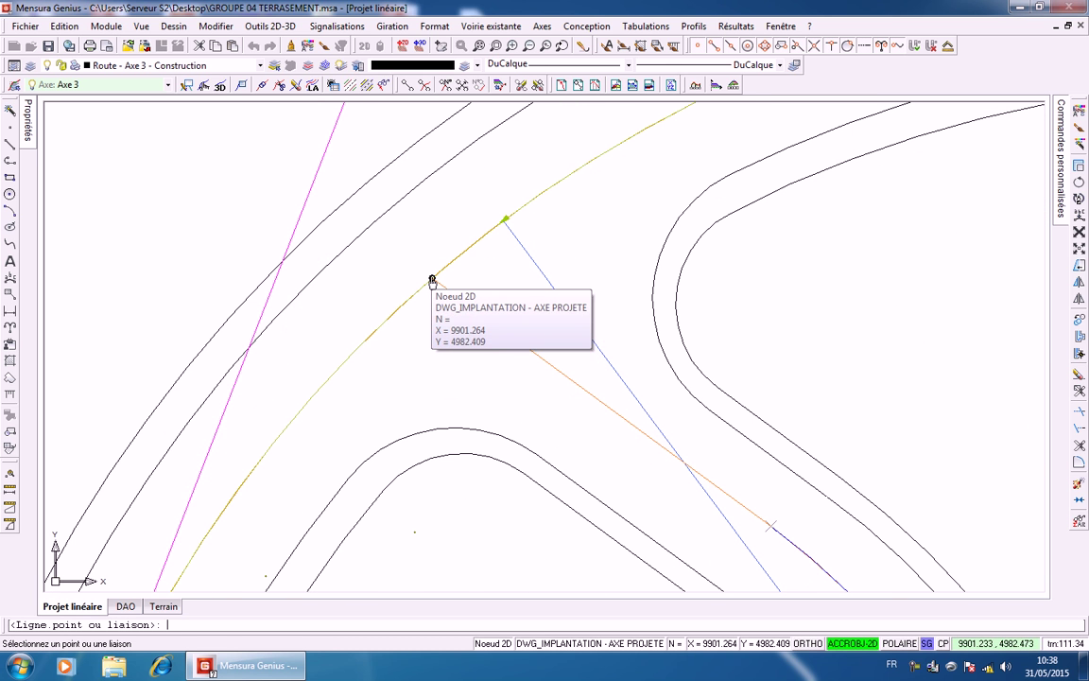
{"action": "left_click", "coordinate": [432, 281]}
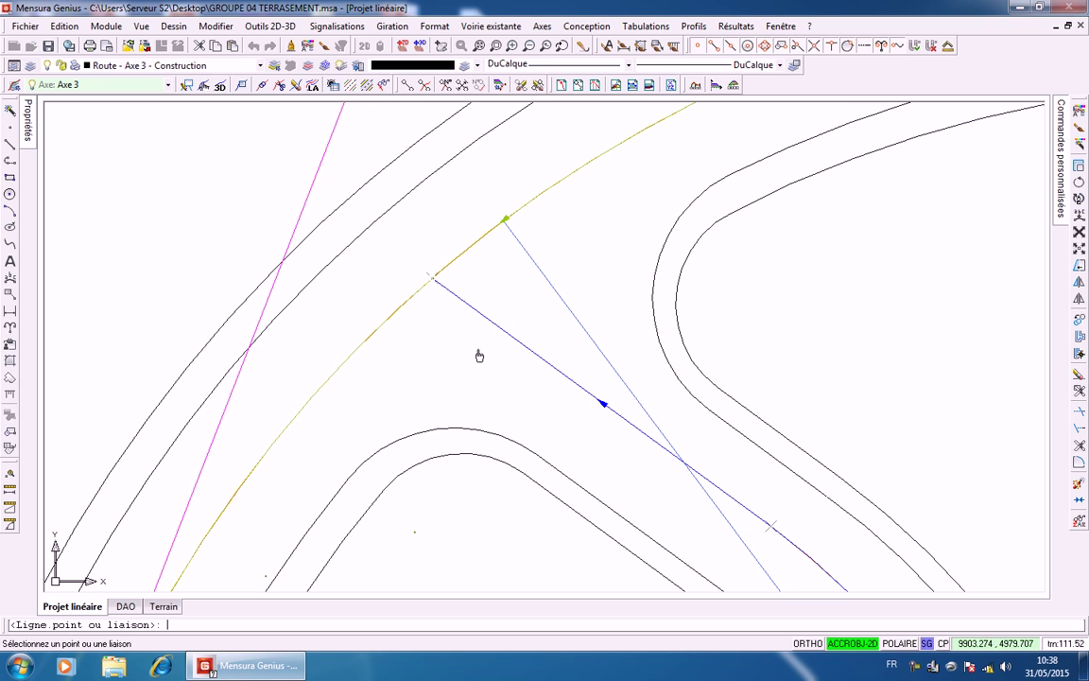
Finish the selection of Axe 3 and review the axis from its junction with Axe 1 back to its starting end
{"action": "left_click", "coordinate": [515, 359]}
{"action": "scroll", "coordinate": [588, 365], "scroll_direction": "down", "scroll_amount": 5}
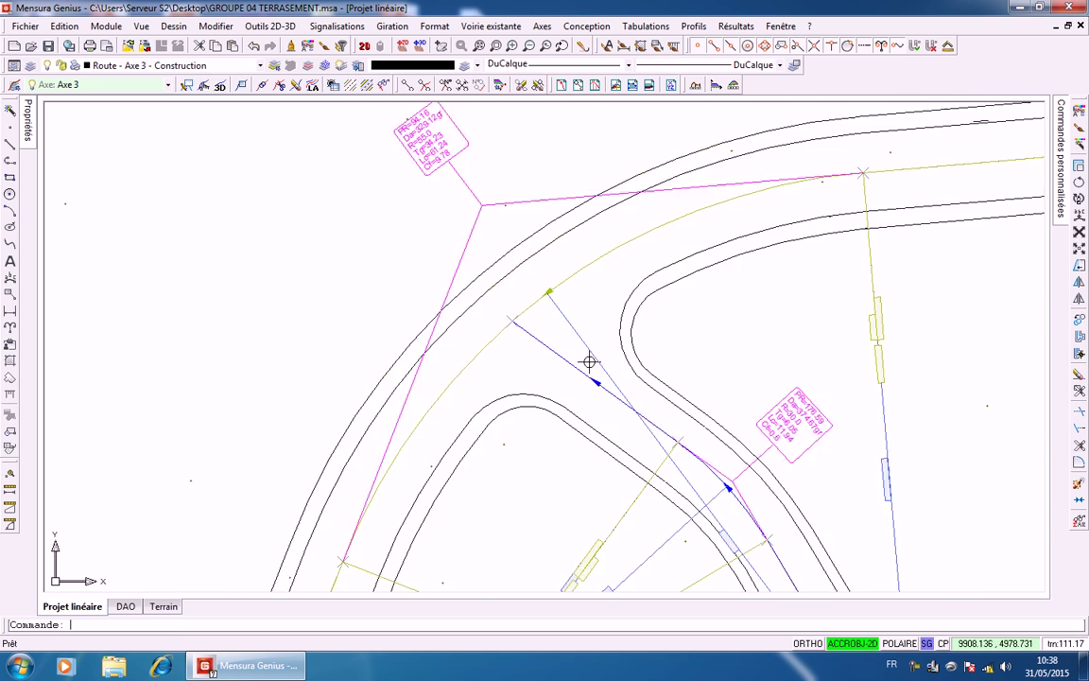
{"action": "middle_click_drag", "start_coordinate": [686, 385], "coordinate": [440, 177]}
{"action": "scroll", "coordinate": [511, 221], "scroll_direction": "down", "scroll_amount": 2}
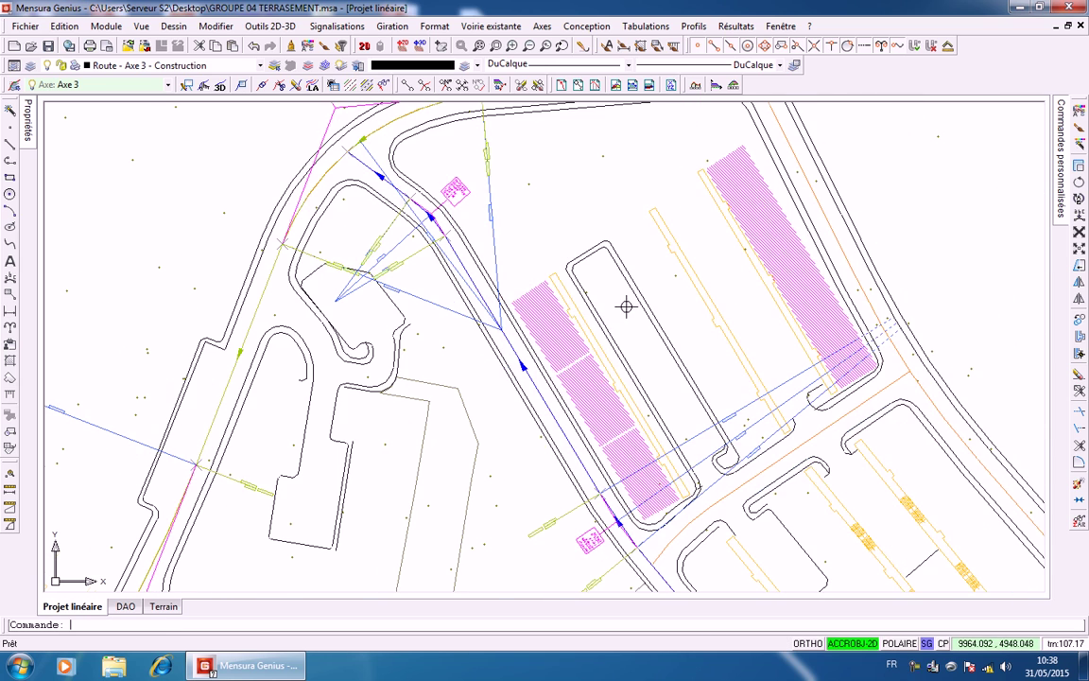
{"action": "scroll", "coordinate": [614, 296], "scroll_direction": "down", "scroll_amount": 5}
{"action": "scroll", "coordinate": [583, 413], "scroll_direction": "up", "scroll_amount": 6}
{"action": "scroll", "coordinate": [531, 424], "scroll_direction": "down", "scroll_amount": 2}
{"action": "scroll", "coordinate": [756, 274], "scroll_direction": "up", "scroll_amount": 4}
{"action": "scroll", "coordinate": [729, 201], "scroll_direction": "down", "scroll_amount": 6}
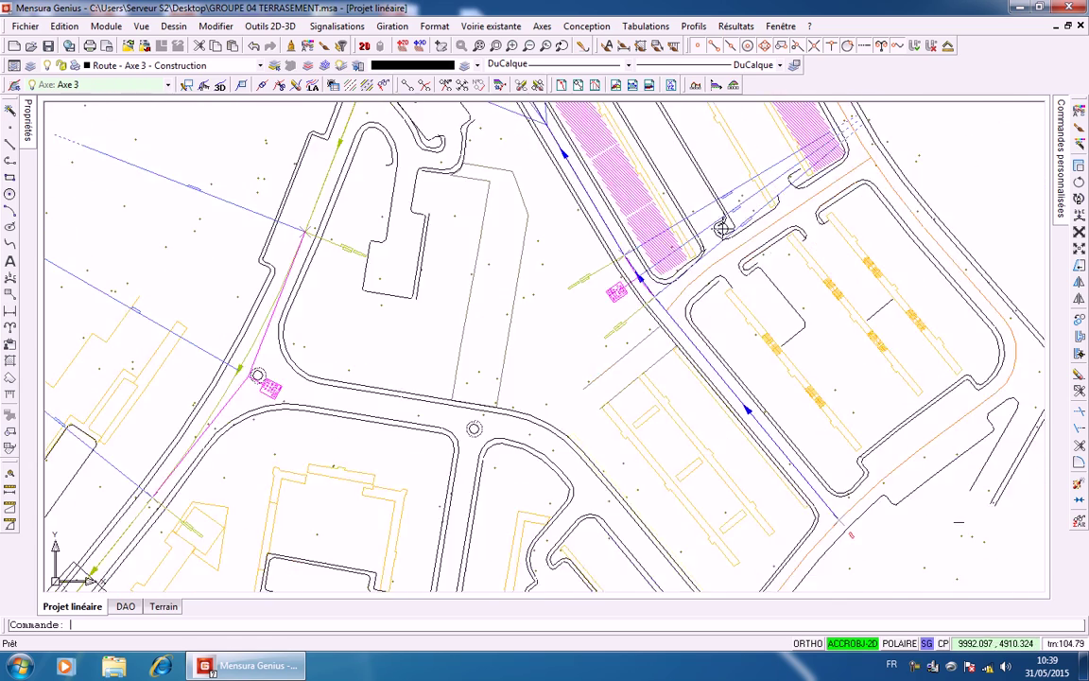
Examine the course of Axe 3 and the layout of the surrounding road network
{"action": "middle_click_drag", "start_coordinate": [723, 229], "coordinate": [815, 485]}
{"action": "scroll", "coordinate": [571, 274], "scroll_direction": "up", "scroll_amount": 3}
{"action": "scroll", "coordinate": [541, 360], "scroll_direction": "up", "scroll_amount": 6}
{"action": "scroll", "coordinate": [470, 398], "scroll_direction": "up", "scroll_amount": 1}
{"action": "scroll", "coordinate": [502, 425], "scroll_direction": "down", "scroll_amount": 7}
{"action": "middle_click_drag", "start_coordinate": [637, 409], "coordinate": [469, 139]}
{"action": "scroll", "coordinate": [501, 184], "scroll_direction": "down", "scroll_amount": 3}
{"action": "mouse_move", "coordinate": [528, 219]}
{"action": "middle_mouse_down"}
{"action": "mouse_move", "coordinate": [578, 258]}
{"action": "mouse_move", "coordinate": [402, 121]}
{"action": "middle_mouse_up"}
{"action": "scroll", "coordinate": [652, 444], "scroll_direction": "up", "scroll_amount": 6}
{"action": "scroll", "coordinate": [527, 367], "scroll_direction": "down", "scroll_amount": 6}
{"action": "mouse_move", "coordinate": [583, 380]}
{"action": "middle_mouse_down"}
{"action": "mouse_move", "coordinate": [682, 428]}
{"action": "mouse_move", "coordinate": [694, 315]}
{"action": "middle_mouse_up"}
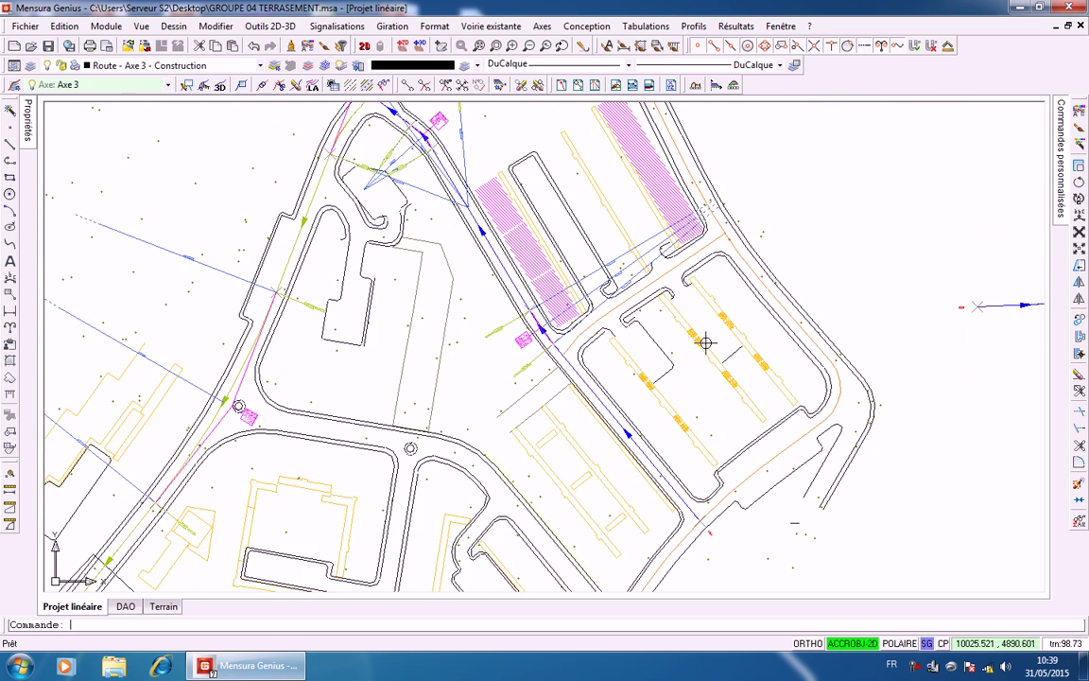
{"action": "scroll", "coordinate": [639, 338], "scroll_direction": "down", "scroll_amount": 3}
{"action": "mouse_move", "coordinate": [612, 335]}
{"action": "middle_mouse_down"}
{"action": "mouse_move", "coordinate": [754, 328]}
{"action": "mouse_move", "coordinate": [746, 255]}
{"action": "middle_mouse_up"}
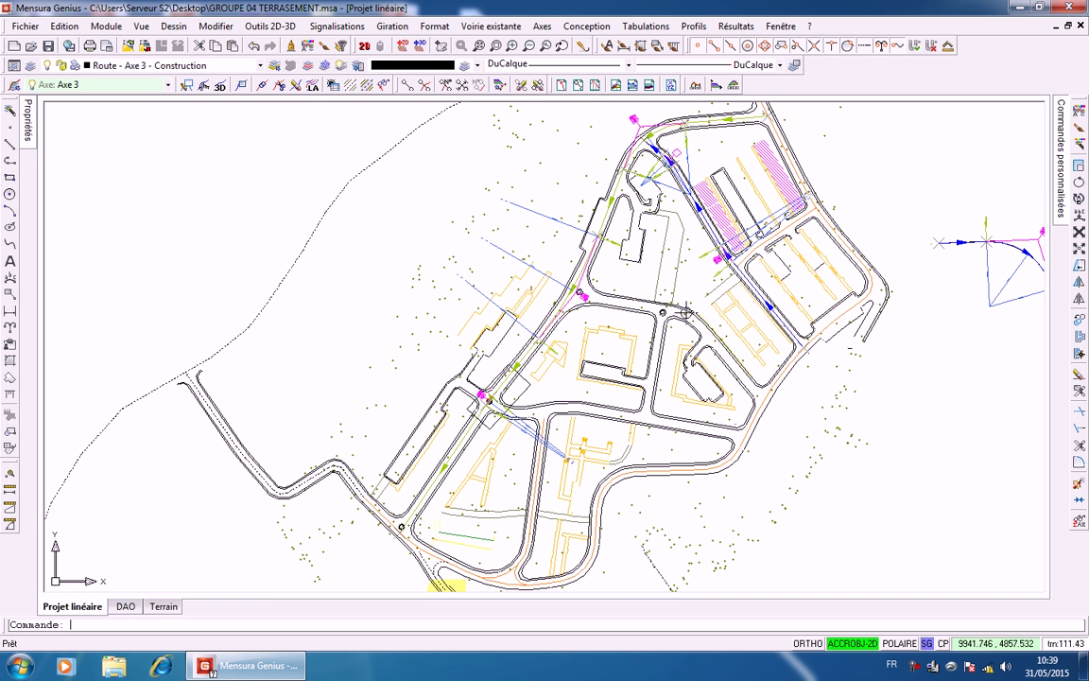
{"action": "mouse_move", "coordinate": [649, 345]}
{"action": "middle_mouse_down"}
{"action": "mouse_move", "coordinate": [675, 283]}
{"action": "mouse_move", "coordinate": [687, 319]}
{"action": "mouse_move", "coordinate": [696, 312]}
{"action": "middle_mouse_up"}
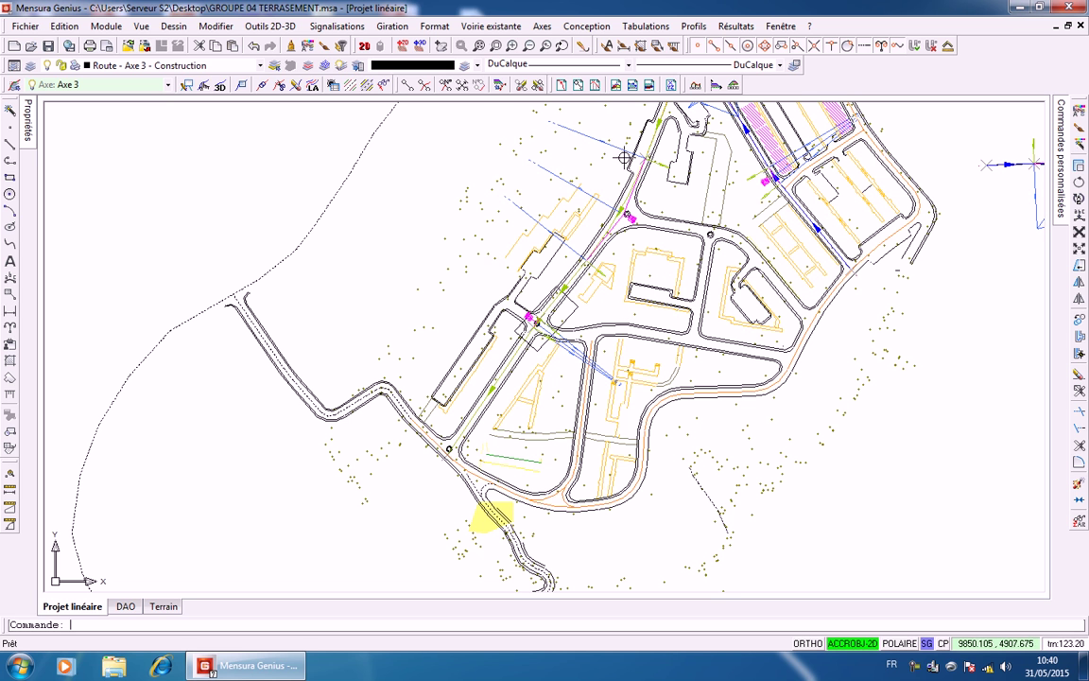
Place tabulations in series along Axe 1, between its north-east and south-west end nodes, at a distance of 20 m
{"action": "left_click", "coordinate": [634, 26]}
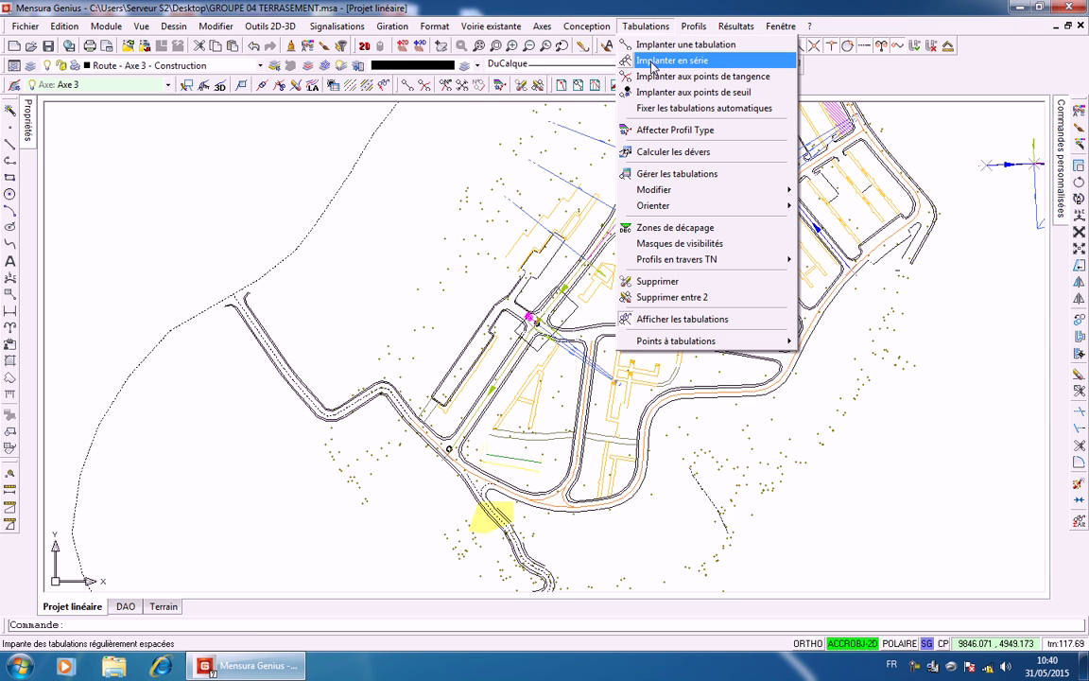
{"action": "left_click", "coordinate": [652, 63]}
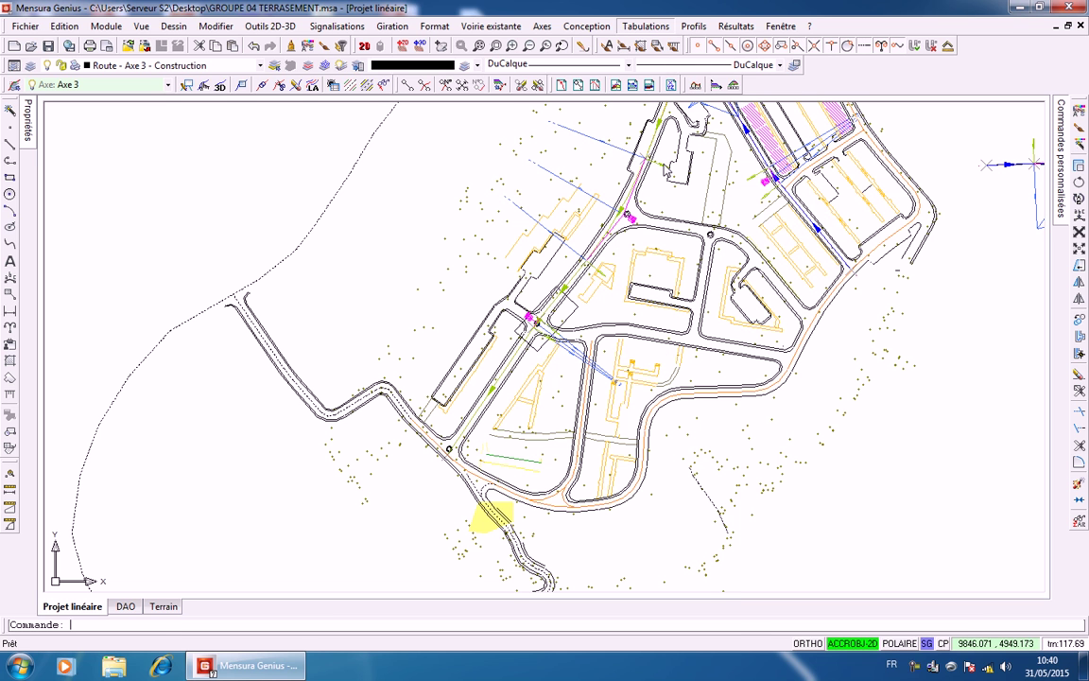
{"action": "scroll", "coordinate": [725, 204], "scroll_direction": "up", "scroll_amount": 5}
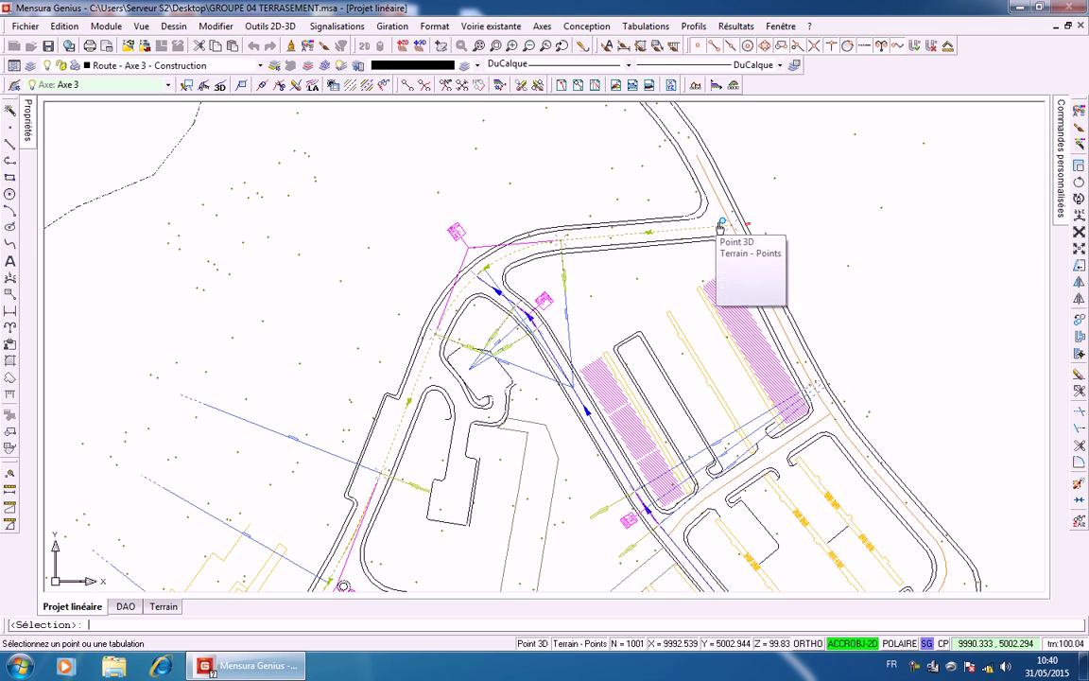
{"action": "scroll", "coordinate": [725, 229], "scroll_direction": "up", "scroll_amount": 2}
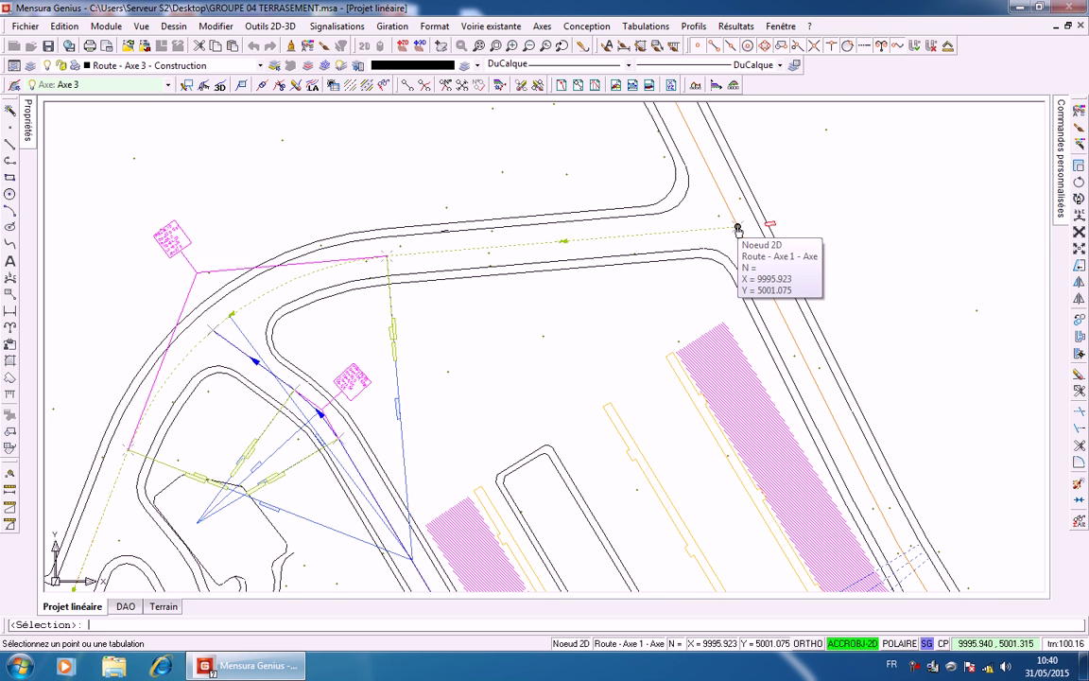
{"action": "scroll", "coordinate": [529, 287], "scroll_direction": "down", "scroll_amount": 3}
{"action": "middle_click_drag", "start_coordinate": [525, 293], "coordinate": [783, 53]}
{"action": "scroll", "coordinate": [637, 263], "scroll_direction": "down", "scroll_amount": 3}
{"action": "scroll", "coordinate": [505, 471], "scroll_direction": "up", "scroll_amount": 5}
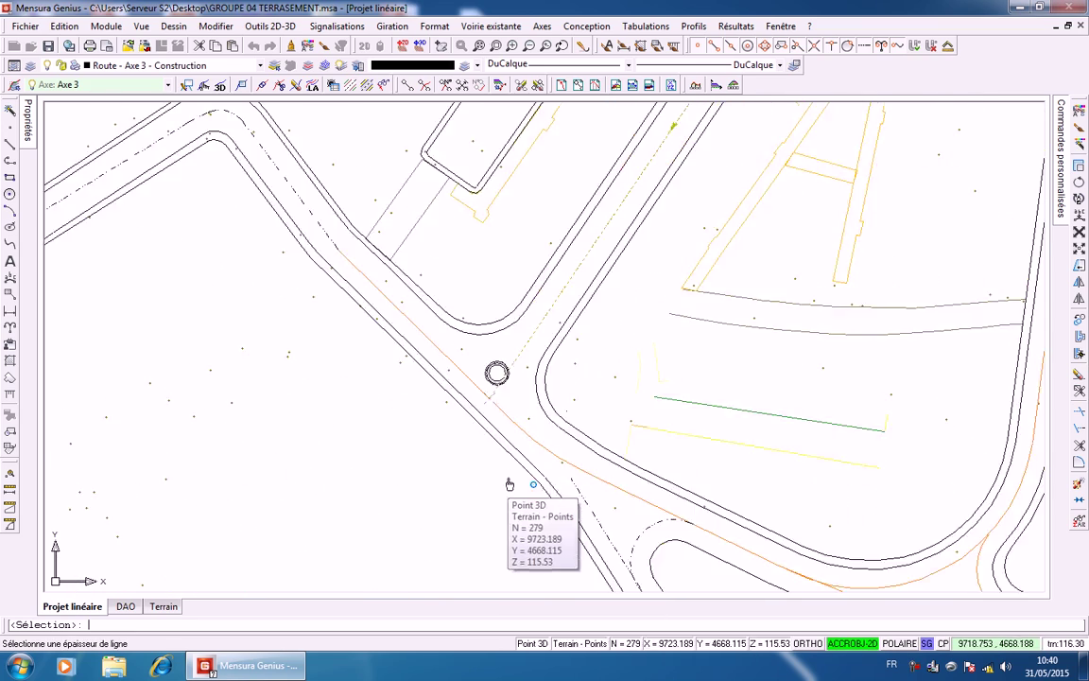
{"action": "scroll", "coordinate": [504, 405], "scroll_direction": "up", "scroll_amount": 2}
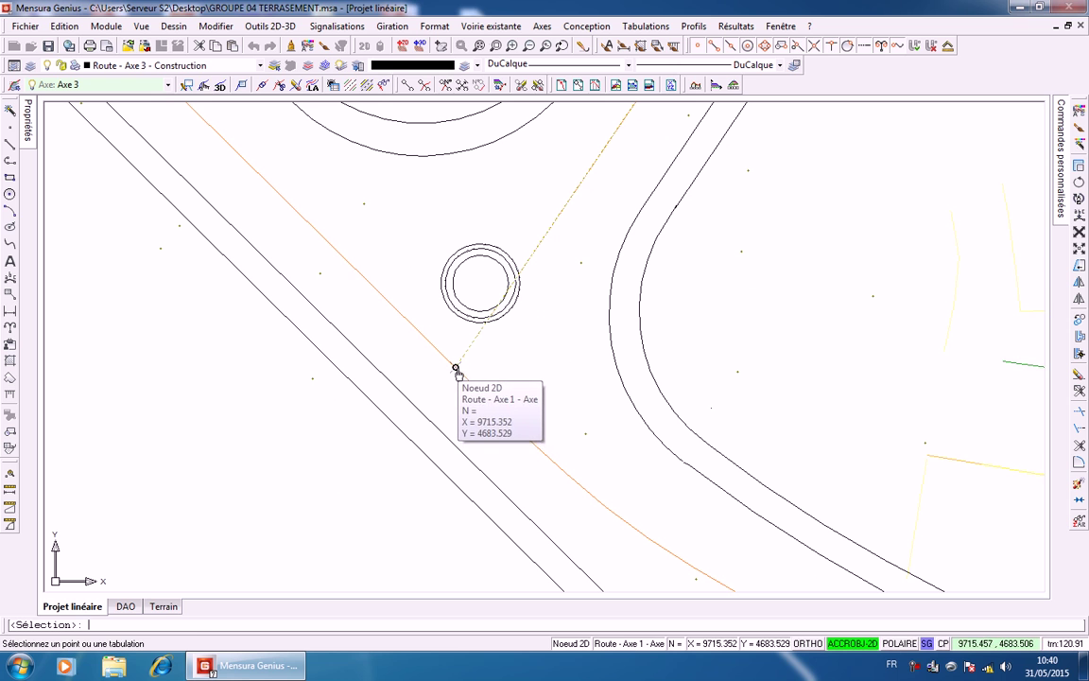
{"action": "left_click", "coordinate": [456, 369]}
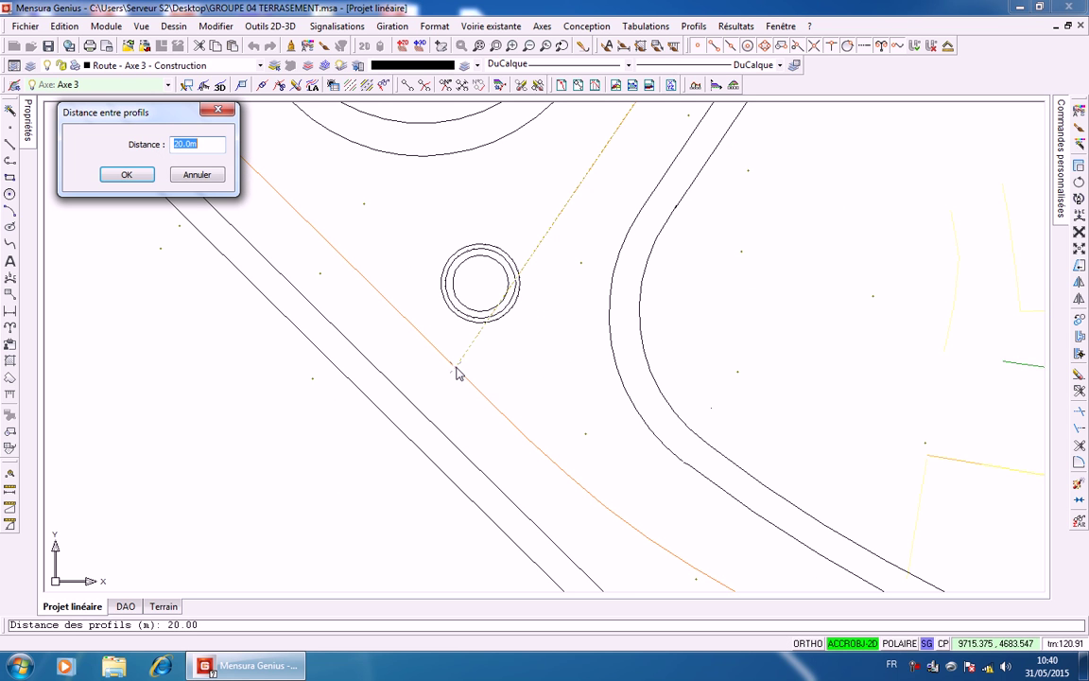
{"action": "left_click", "coordinate": [147, 175]}
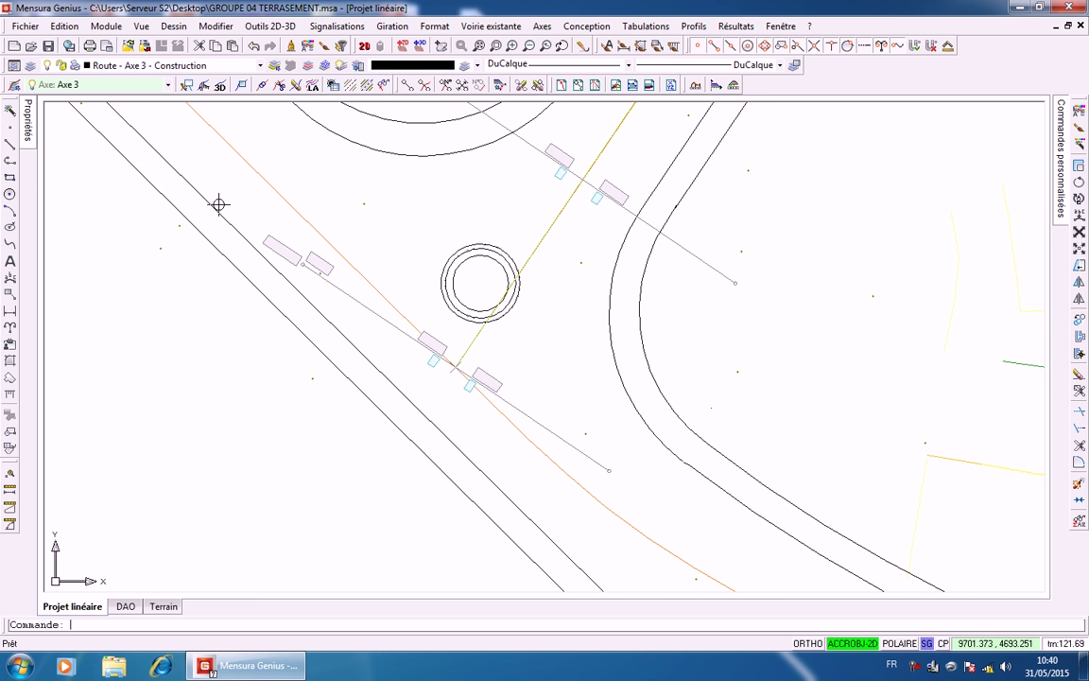
Examine the spread of the tabulations along Axe 1 and the labels on the second one near its start
{"action": "scroll", "coordinate": [583, 365], "scroll_direction": "down", "scroll_amount": 8}
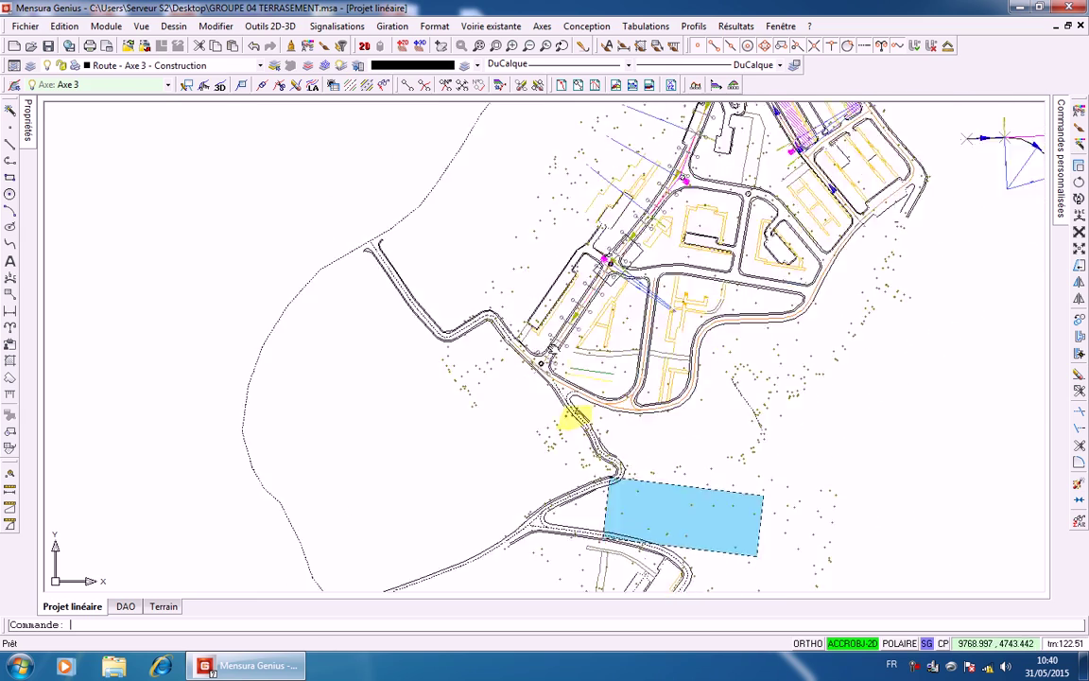
{"action": "scroll", "coordinate": [657, 233], "scroll_direction": "up", "scroll_amount": 6}
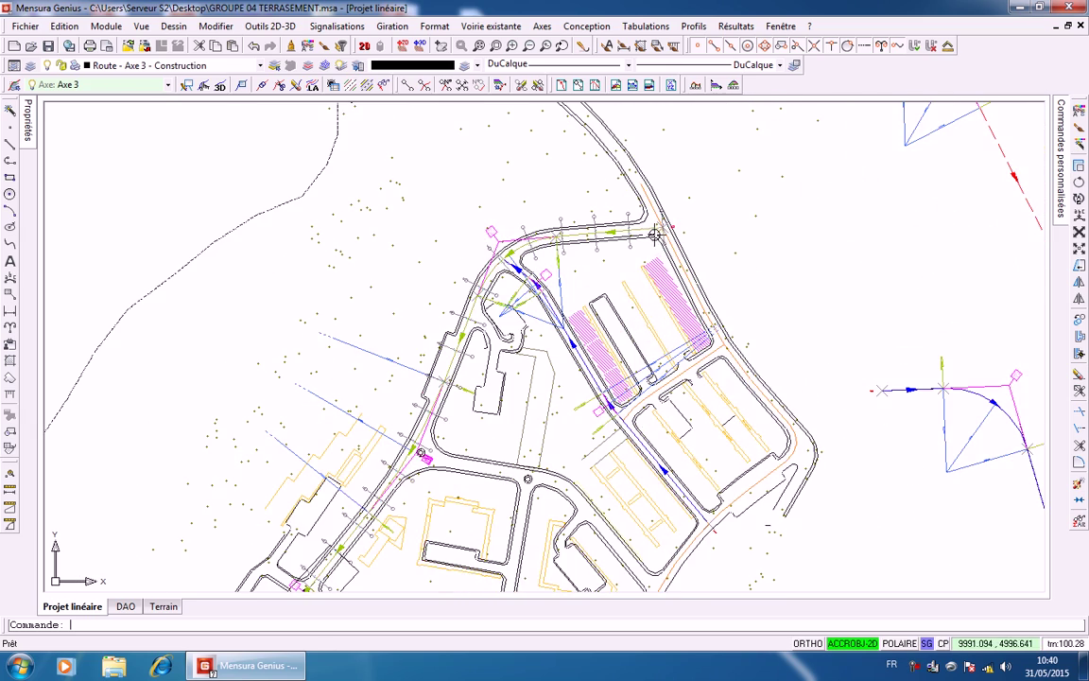
{"action": "scroll", "coordinate": [643, 237], "scroll_direction": "up", "scroll_amount": 8}
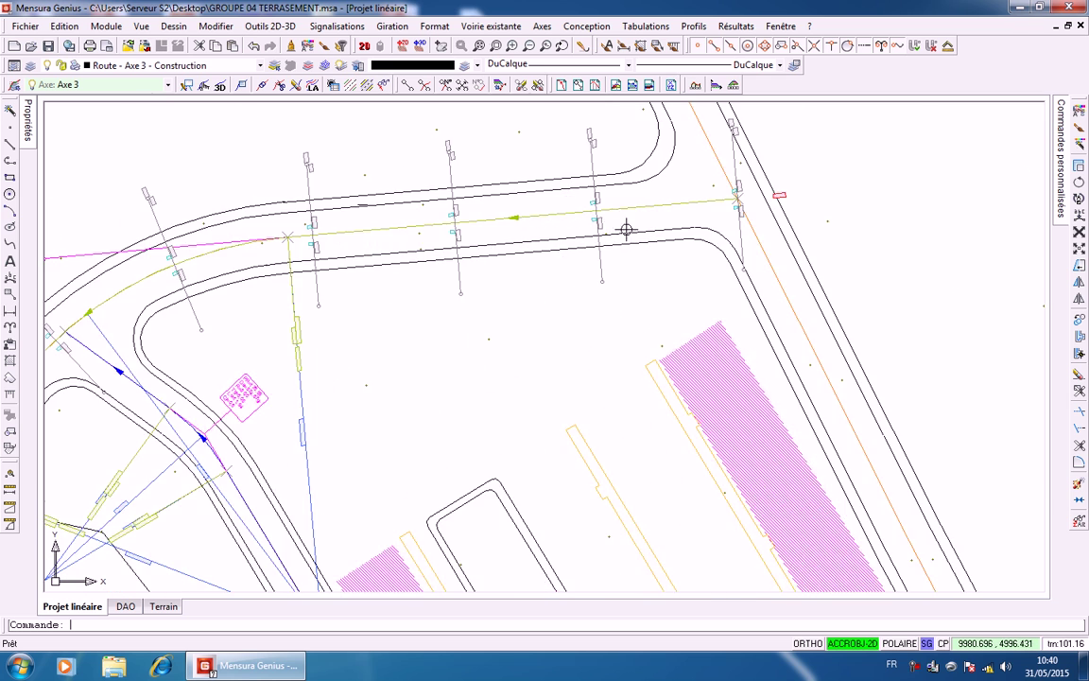
{"action": "scroll", "coordinate": [582, 189], "scroll_direction": "up", "scroll_amount": 4}
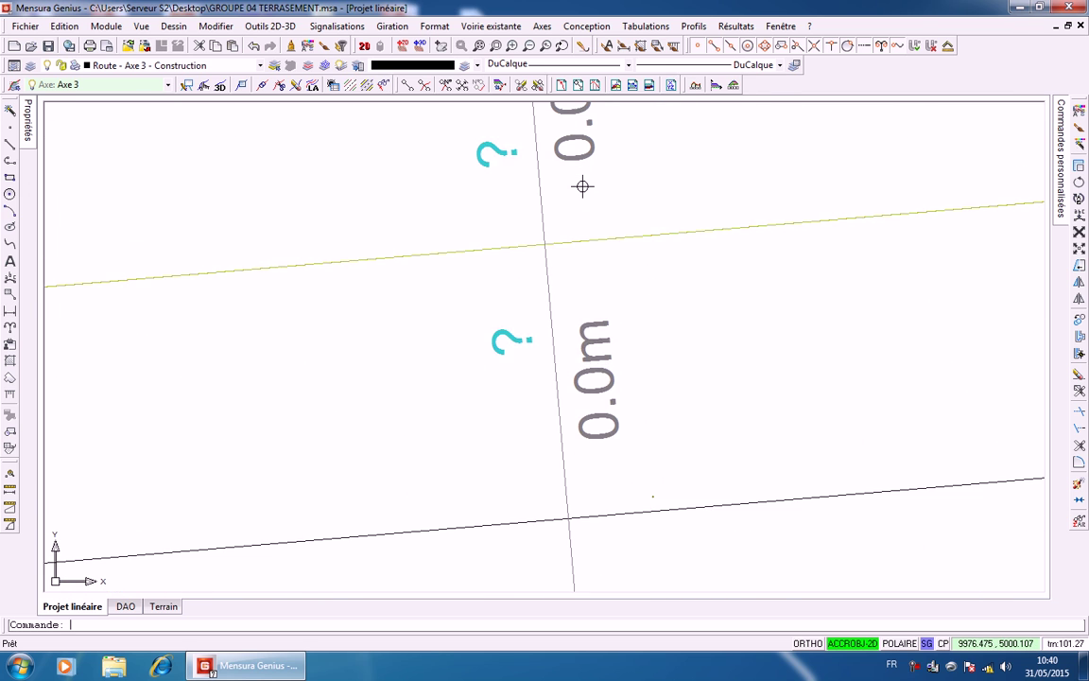
{"action": "scroll", "coordinate": [579, 199], "scroll_direction": "down", "scroll_amount": 2}
{"action": "scroll", "coordinate": [575, 213], "scroll_direction": "down", "scroll_amount": 3}
{"action": "scroll", "coordinate": [568, 213], "scroll_direction": "up", "scroll_amount": 3}
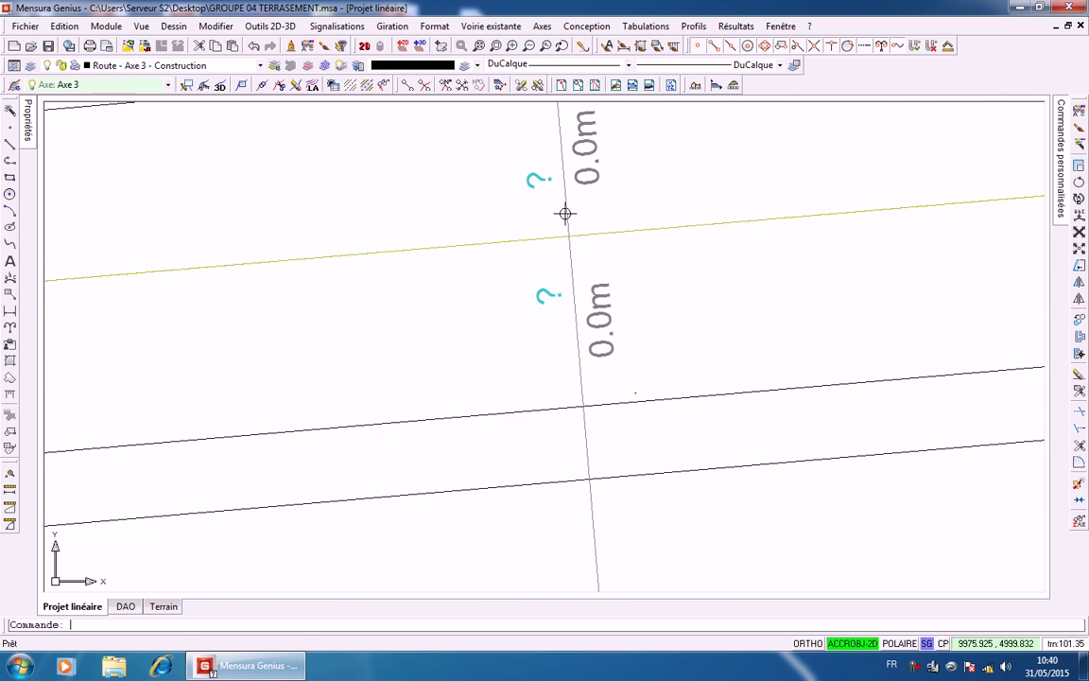
{"action": "scroll", "coordinate": [543, 189], "scroll_direction": "down", "scroll_amount": 3}
{"action": "middle_click_drag", "start_coordinate": [559, 198], "coordinate": [555, 335]}
{"action": "middle_click_drag", "start_coordinate": [560, 279], "coordinate": [563, 375]}
{"action": "scroll", "coordinate": [546, 240], "scroll_direction": "up", "scroll_amount": 4}
{"action": "middle_click_drag", "start_coordinate": [544, 259], "coordinate": [545, 454]}
{"action": "scroll", "coordinate": [550, 371], "scroll_direction": "down", "scroll_amount": 4}
Examine the number, chainage and side labels of tabulation P1 at the start of Axe 1
{"action": "middle_click_drag", "start_coordinate": [809, 383], "coordinate": [520, 384]}
{"action": "scroll", "coordinate": [672, 335], "scroll_direction": "up", "scroll_amount": 5}
{"action": "scroll", "coordinate": [702, 316], "scroll_direction": "down", "scroll_amount": 1}
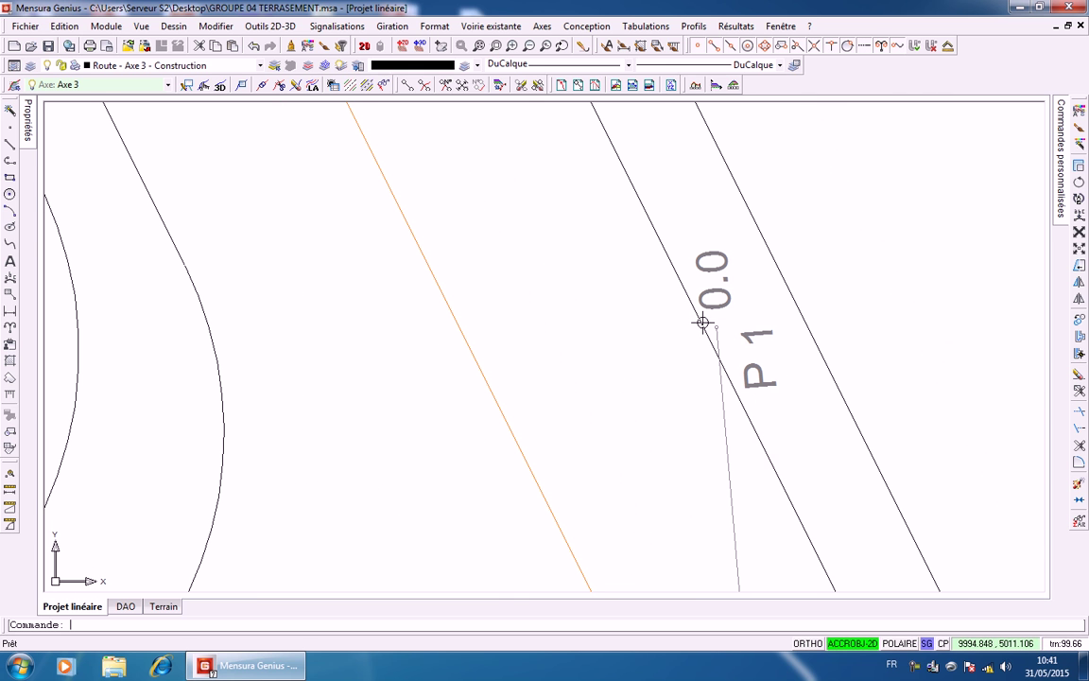
{"action": "middle_click_drag", "start_coordinate": [701, 335], "coordinate": [542, 264]}
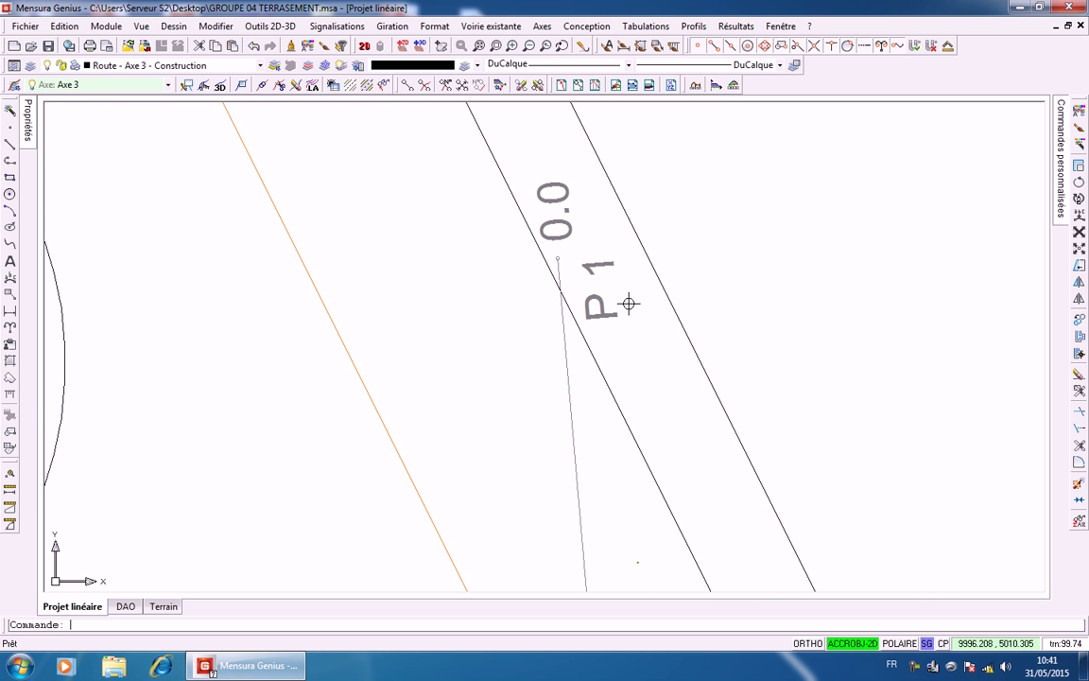
{"action": "scroll", "coordinate": [629, 307], "scroll_direction": "down", "scroll_amount": 1}
{"action": "scroll", "coordinate": [506, 315], "scroll_direction": "down", "scroll_amount": 2}
{"action": "scroll", "coordinate": [357, 406], "scroll_direction": "up", "scroll_amount": 5}
{"action": "scroll", "coordinate": [355, 460], "scroll_direction": "down", "scroll_amount": 7}
{"action": "middle_click_drag", "start_coordinate": [539, 444], "coordinate": [436, 440]}
{"action": "scroll", "coordinate": [674, 441], "scroll_direction": "up", "scroll_amount": 5}
{"action": "scroll", "coordinate": [584, 450], "scroll_direction": "down", "scroll_amount": 2}
{"action": "middle_click_drag", "start_coordinate": [516, 439], "coordinate": [619, 395]}
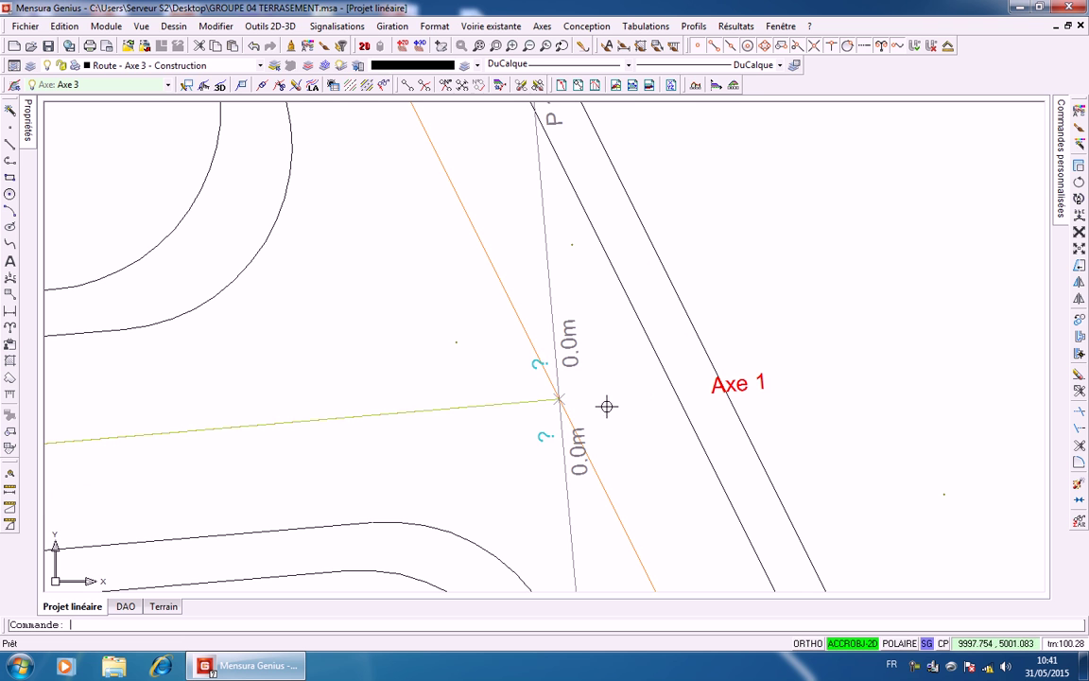
Follow Axe 1 from its start and compare the numbers and chainages of the successive tabulations up to P4
{"action": "scroll", "coordinate": [552, 408], "scroll_direction": "down", "scroll_amount": 2}
{"action": "middle_click_drag", "start_coordinate": [557, 269], "coordinate": [542, 380]}
{"action": "scroll", "coordinate": [533, 328], "scroll_direction": "up", "scroll_amount": 4}
{"action": "scroll", "coordinate": [526, 338], "scroll_direction": "down", "scroll_amount": 3}
{"action": "middle_click_drag", "start_coordinate": [605, 359], "coordinate": [1039, 385]}
{"action": "scroll", "coordinate": [1038, 385], "scroll_direction": "down", "scroll_amount": 1}
{"action": "scroll", "coordinate": [600, 379], "scroll_direction": "up", "scroll_amount": 5}
{"action": "scroll", "coordinate": [599, 379], "scroll_direction": "down", "scroll_amount": 5}
{"action": "scroll", "coordinate": [659, 389], "scroll_direction": "up", "scroll_amount": 5}
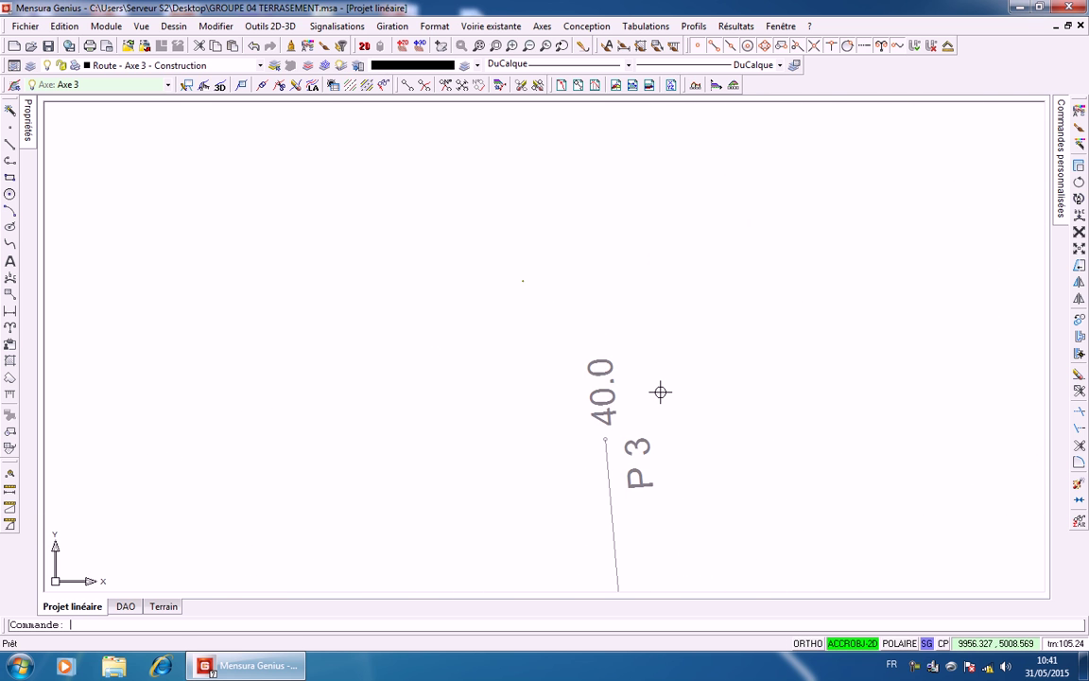
{"action": "scroll", "coordinate": [742, 304], "scroll_direction": "down", "scroll_amount": 5}
{"action": "scroll", "coordinate": [418, 306], "scroll_direction": "up", "scroll_amount": 5}
{"action": "scroll", "coordinate": [428, 321], "scroll_direction": "down", "scroll_amount": 5}
{"action": "scroll", "coordinate": [377, 450], "scroll_direction": "up", "scroll_amount": 5}
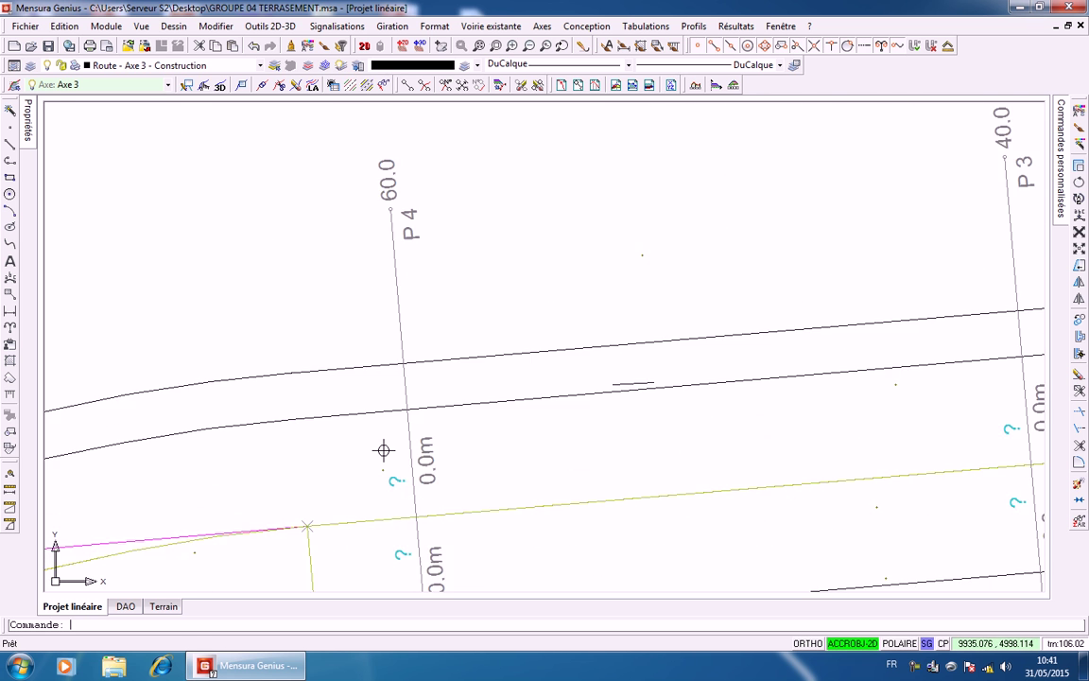
{"action": "scroll", "coordinate": [370, 377], "scroll_direction": "down", "scroll_amount": 6}
{"action": "scroll", "coordinate": [497, 388], "scroll_direction": "down", "scroll_amount": 3}
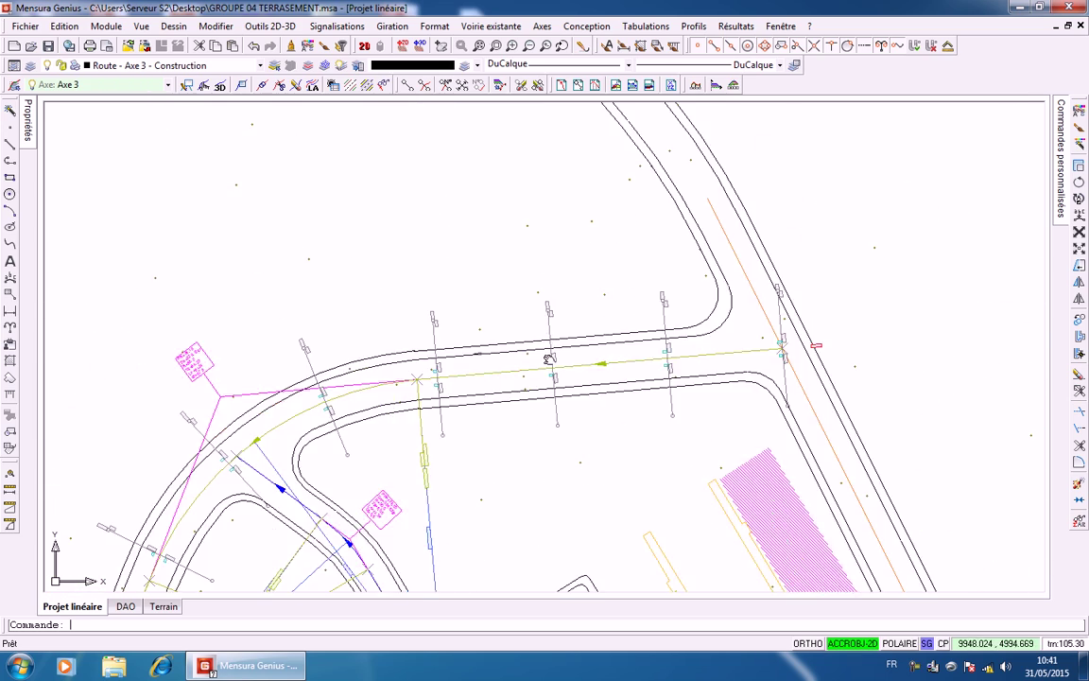
Examine the course of Axe 3 and its junction with Axe 1 among the placed tabulations
{"action": "middle_click_drag", "start_coordinate": [549, 359], "coordinate": [775, 212]}
{"action": "scroll", "coordinate": [595, 304], "scroll_direction": "down", "scroll_amount": 1}
{"action": "middle_click_drag", "start_coordinate": [596, 304], "coordinate": [586, 212]}
{"action": "scroll", "coordinate": [605, 308], "scroll_direction": "down", "scroll_amount": 2}
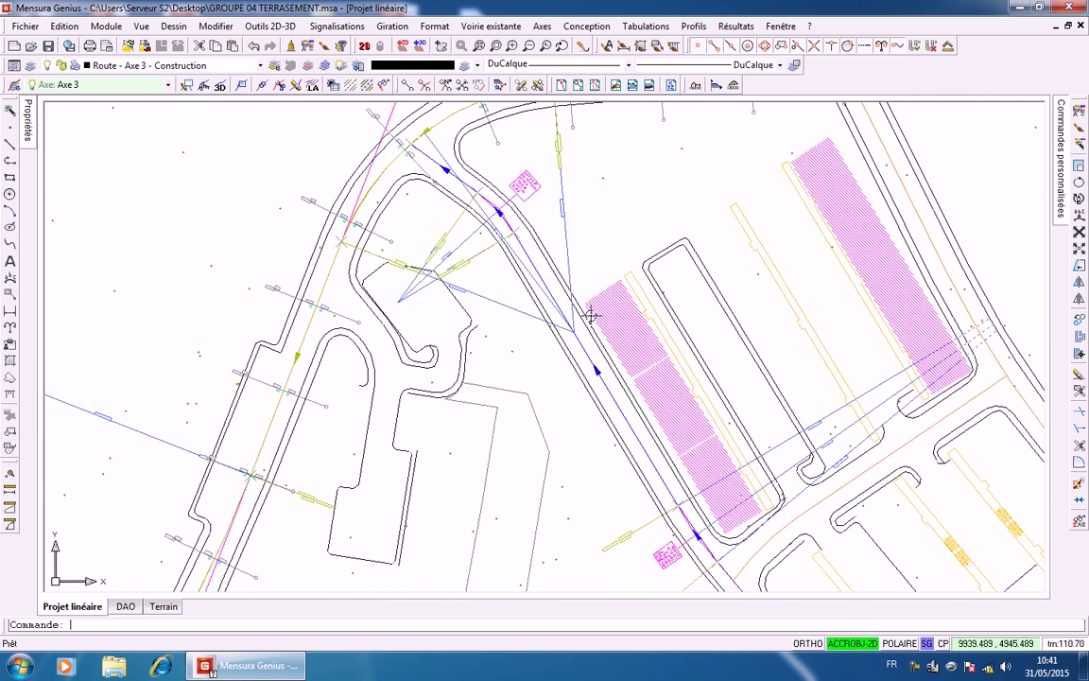
{"action": "middle_click_drag", "start_coordinate": [586, 333], "coordinate": [430, 210]}
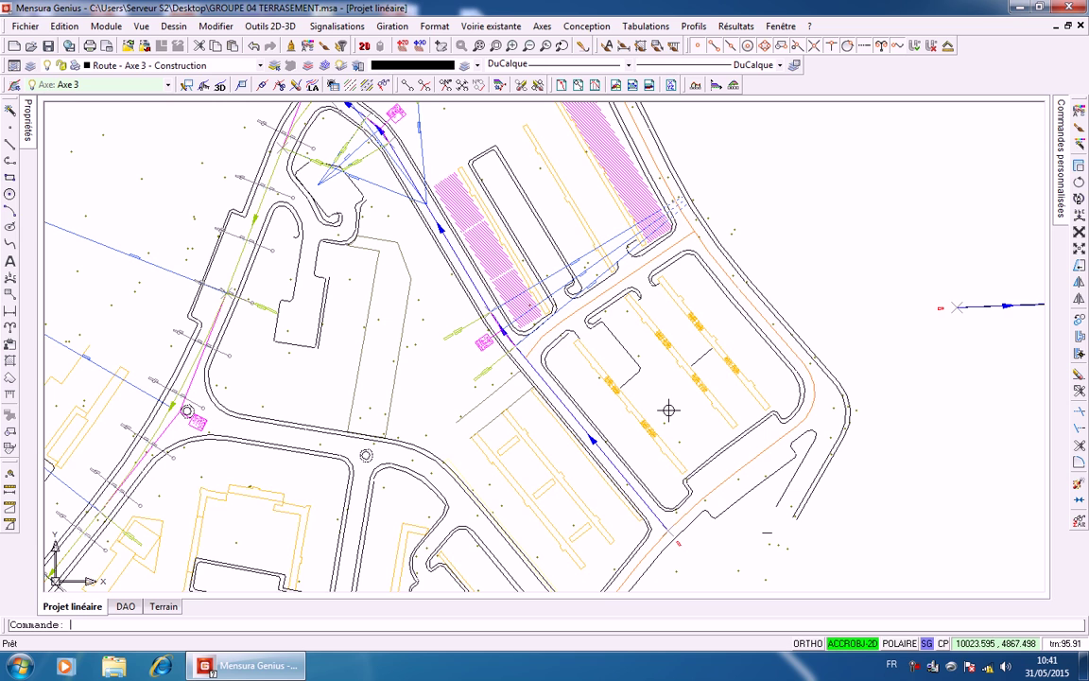
{"action": "mouse_move", "coordinate": [316, 333]}
{"action": "middle_mouse_down"}
{"action": "mouse_move", "coordinate": [390, 370]}
{"action": "mouse_move", "coordinate": [427, 442]}
{"action": "middle_mouse_up"}
{"action": "middle_click_drag", "start_coordinate": [398, 365], "coordinate": [431, 445]}
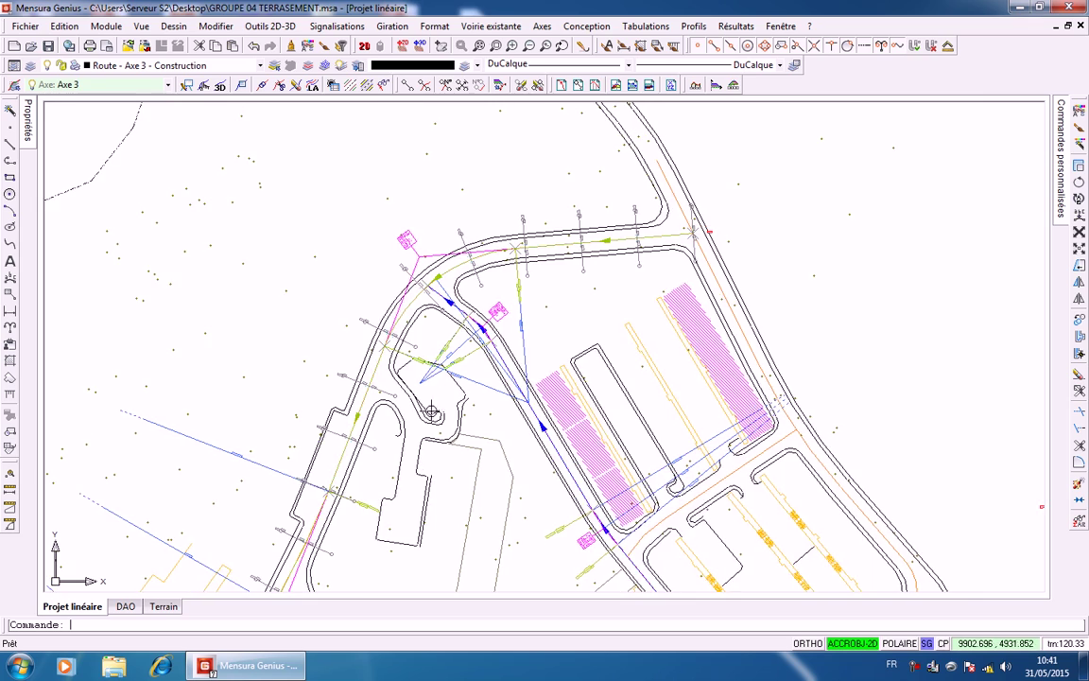
{"action": "scroll", "coordinate": [434, 316], "scroll_direction": "up", "scroll_amount": 3}
{"action": "scroll", "coordinate": [215, 311], "scroll_direction": "up", "scroll_amount": 2}
{"action": "scroll", "coordinate": [140, 305], "scroll_direction": "up", "scroll_amount": 2}
{"action": "scroll", "coordinate": [133, 305], "scroll_direction": "down", "scroll_amount": 4}
{"action": "middle_click_drag", "start_coordinate": [207, 330], "coordinate": [185, 437]}
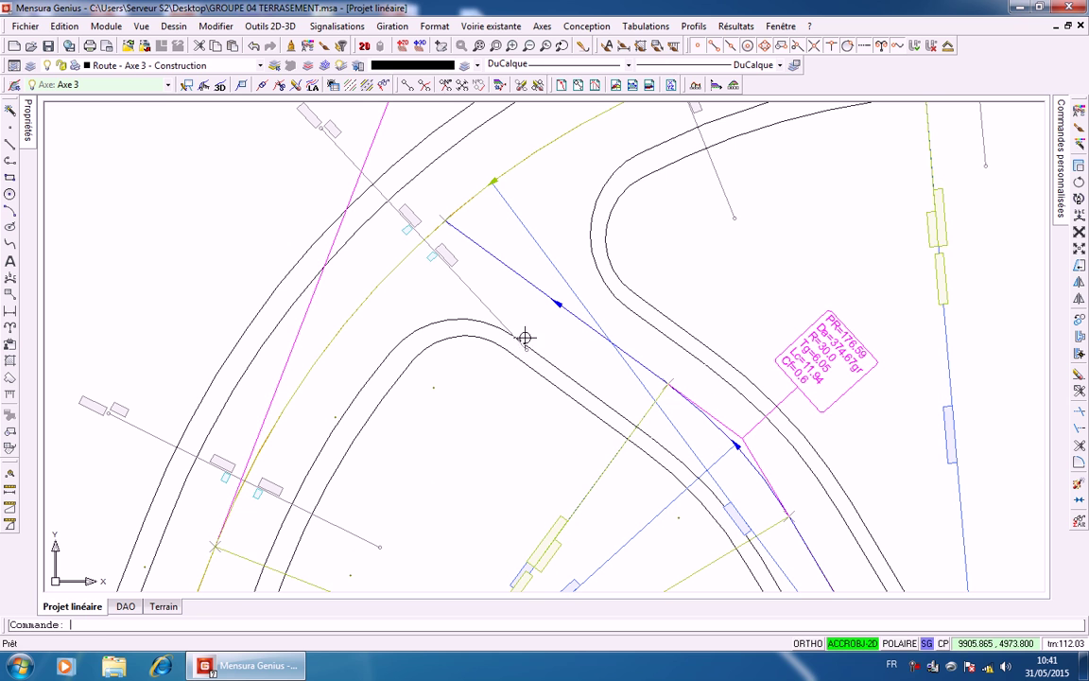
Start implanting tabulations in series on Axe 3, taking the axis's start point near the lower road junction as origin
{"action": "left_click", "coordinate": [645, 25]}
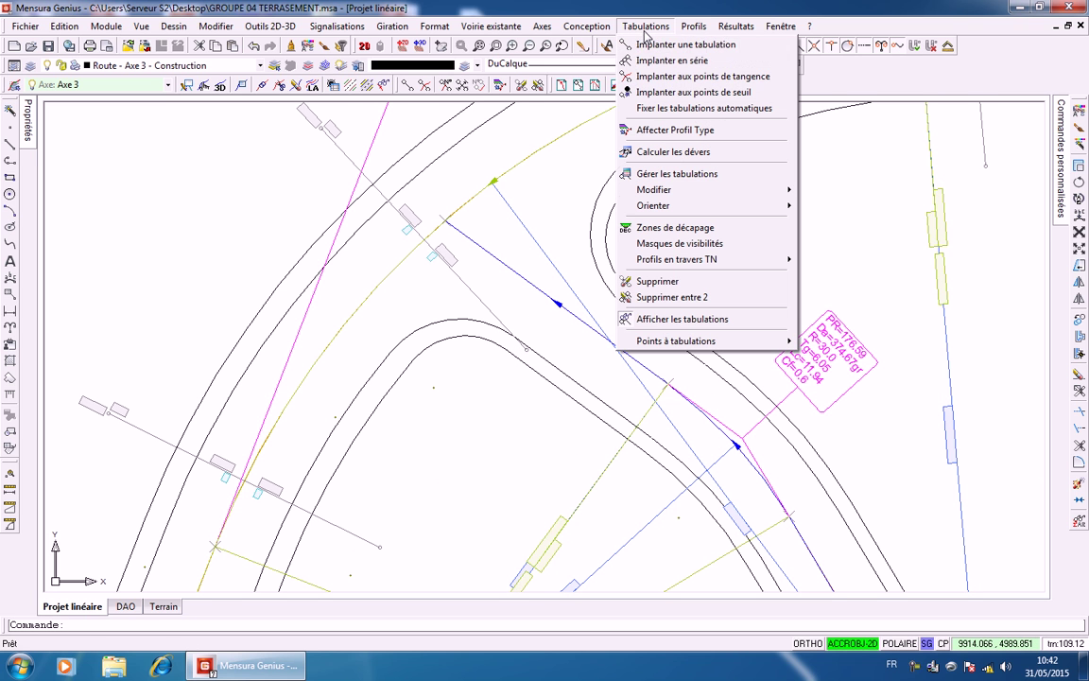
{"action": "left_click", "coordinate": [691, 63]}
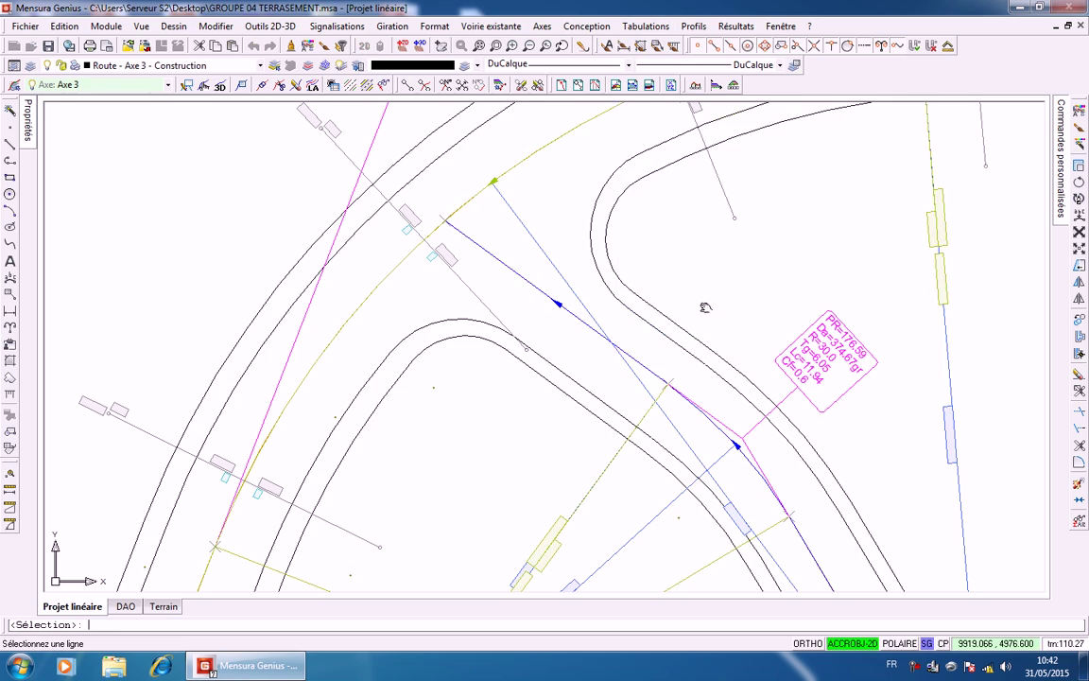
{"action": "middle_click_drag", "start_coordinate": [705, 304], "coordinate": [324, 133]}
{"action": "scroll", "coordinate": [493, 496], "scroll_direction": "up", "scroll_amount": 3}
{"action": "scroll", "coordinate": [409, 87], "scroll_direction": "down", "scroll_amount": 4}
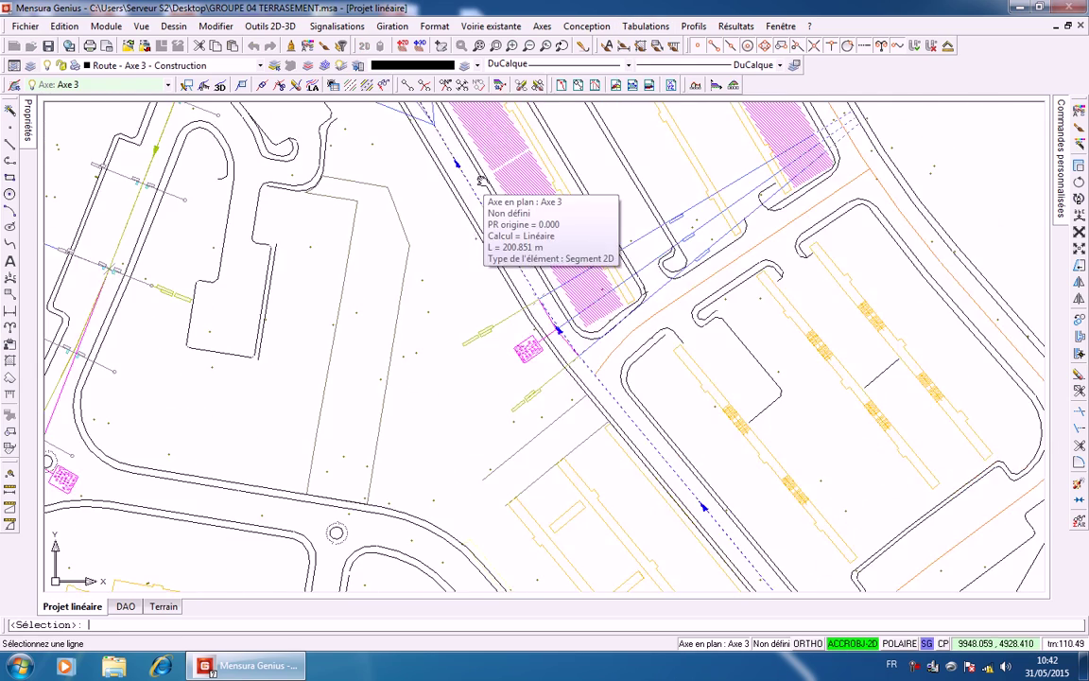
{"action": "middle_click_drag", "start_coordinate": [500, 208], "coordinate": [255, 26]}
{"action": "scroll", "coordinate": [582, 364], "scroll_direction": "down", "scroll_amount": 3}
{"action": "scroll", "coordinate": [570, 406], "scroll_direction": "up", "scroll_amount": 3}
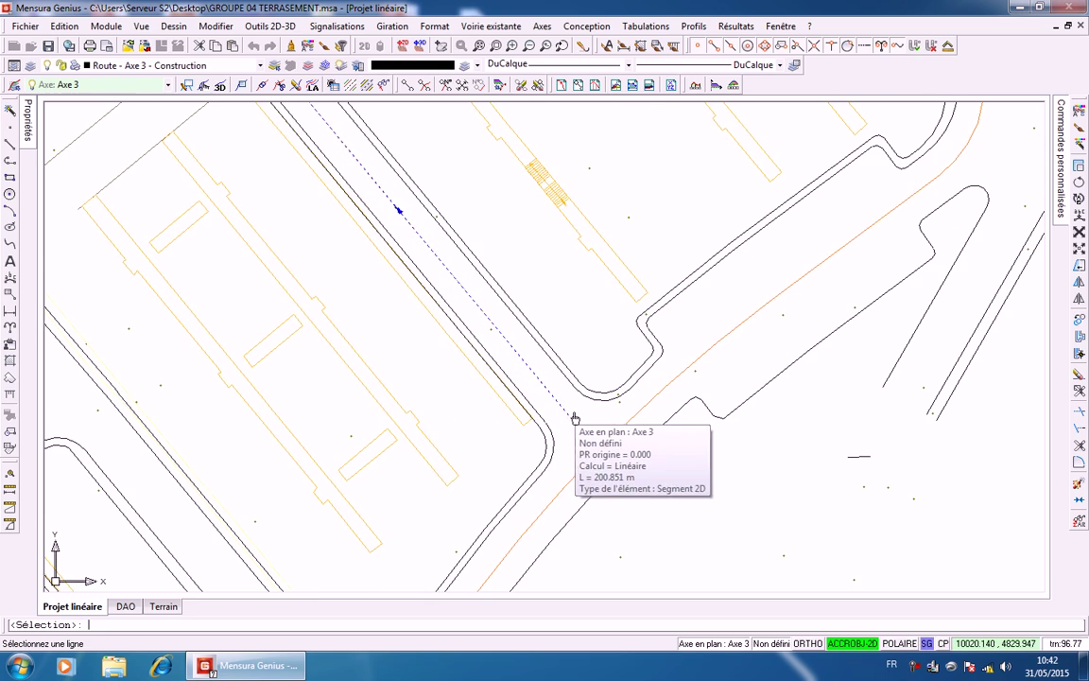
{"action": "left_click", "coordinate": [575, 424]}
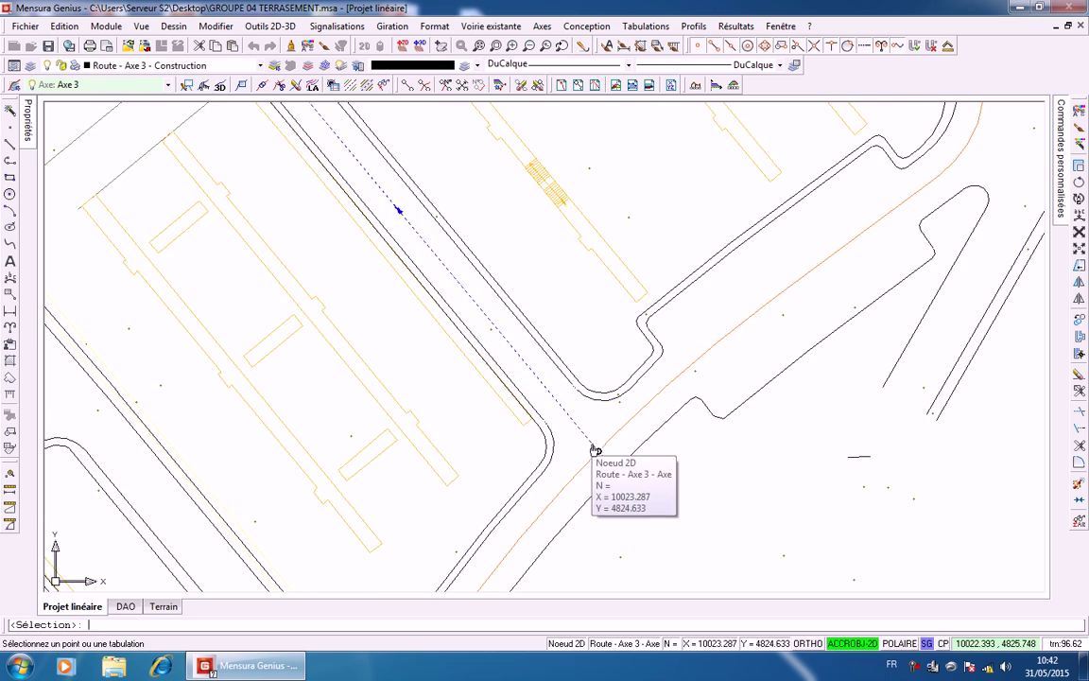
{"action": "scroll", "coordinate": [442, 279], "scroll_direction": "up", "scroll_amount": 1}
End the tabulation series on Axe 3 at the start of the 100 m radius curve with a profile spacing of 20 m
{"action": "middle_click_drag", "start_coordinate": [442, 279], "coordinate": [862, 665]}
{"action": "scroll", "coordinate": [771, 358], "scroll_direction": "down", "scroll_amount": 3}
{"action": "scroll", "coordinate": [535, 243], "scroll_direction": "down", "scroll_amount": 2}
{"action": "middle_click_drag", "start_coordinate": [535, 243], "coordinate": [614, 638]}
{"action": "scroll", "coordinate": [450, 310], "scroll_direction": "up", "scroll_amount": 4}
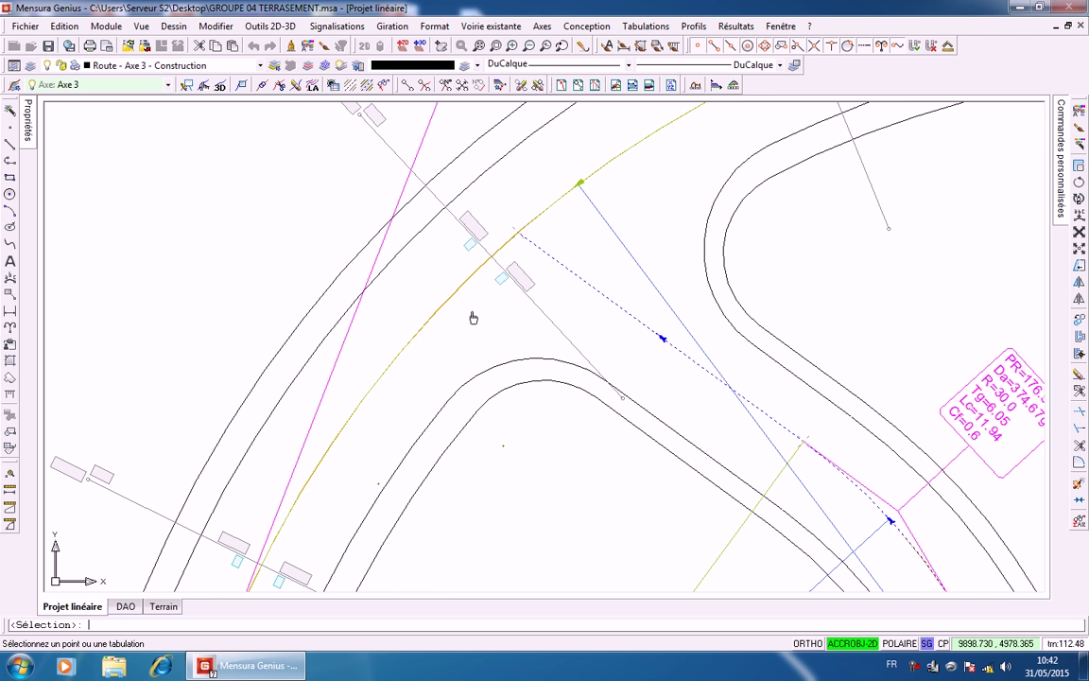
{"action": "middle_click_drag", "start_coordinate": [589, 377], "coordinate": [375, 184]}
{"action": "middle_click_drag", "start_coordinate": [555, 305], "coordinate": [266, 121]}
{"action": "scroll", "coordinate": [550, 323], "scroll_direction": "down", "scroll_amount": 4}
{"action": "middle_click_drag", "start_coordinate": [481, 281], "coordinate": [378, 197]}
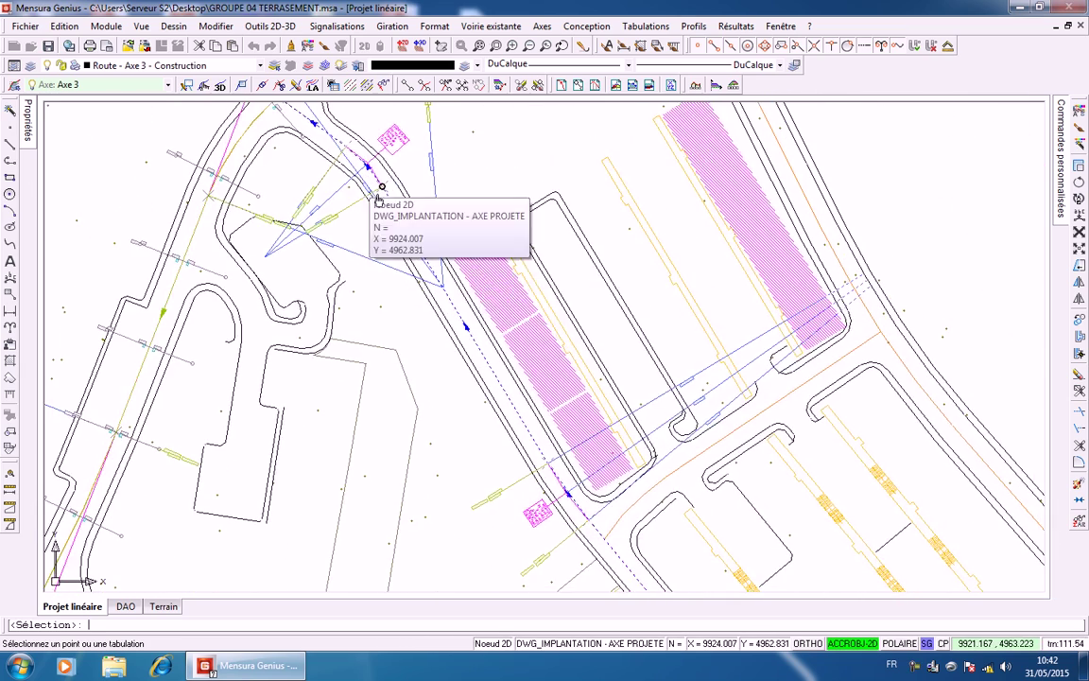
{"action": "middle_click_drag", "start_coordinate": [506, 287], "coordinate": [376, 111]}
{"action": "scroll", "coordinate": [479, 381], "scroll_direction": "up", "scroll_amount": 2}
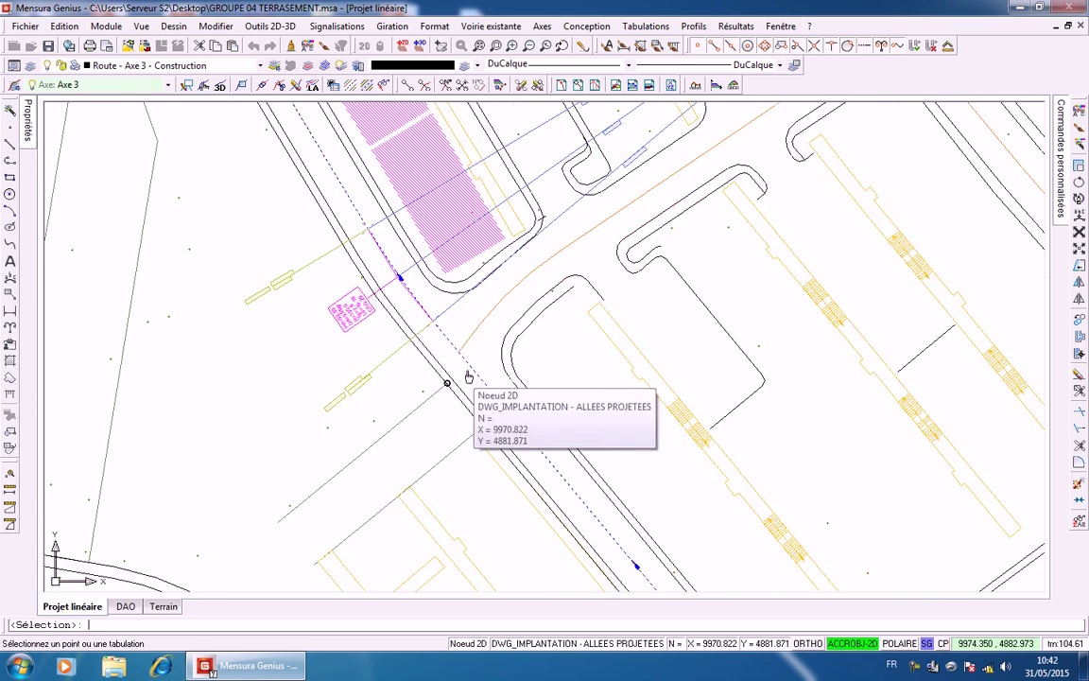
{"action": "scroll", "coordinate": [475, 381], "scroll_direction": "up", "scroll_amount": 2}
{"action": "left_click", "coordinate": [416, 296]}
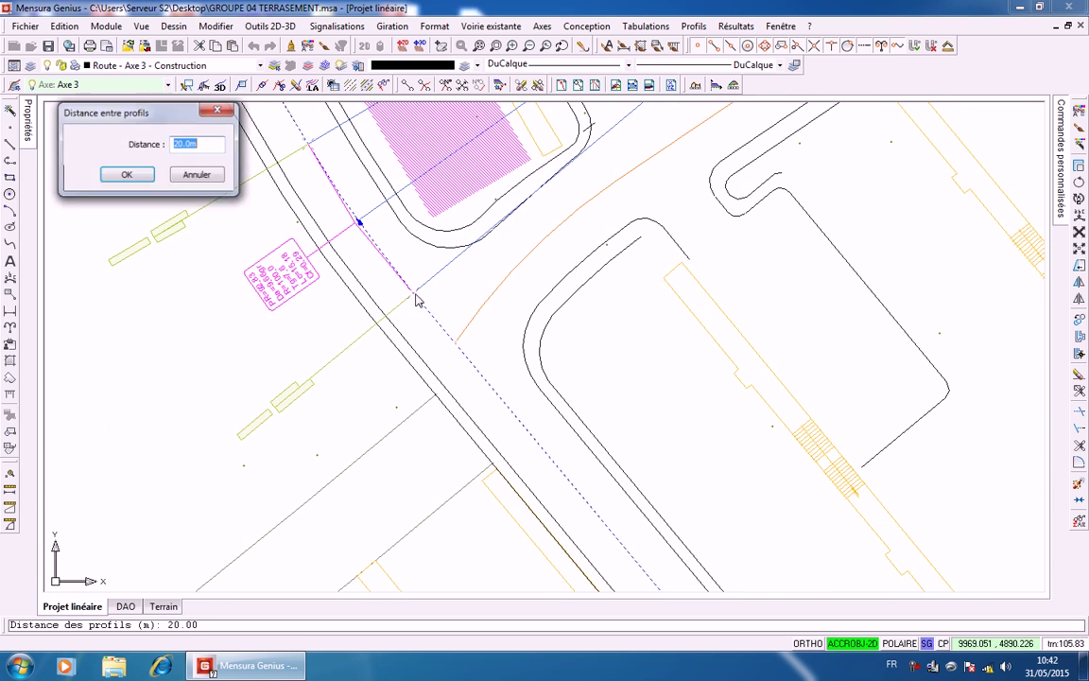
{"action": "left_click", "coordinate": [126, 175]}
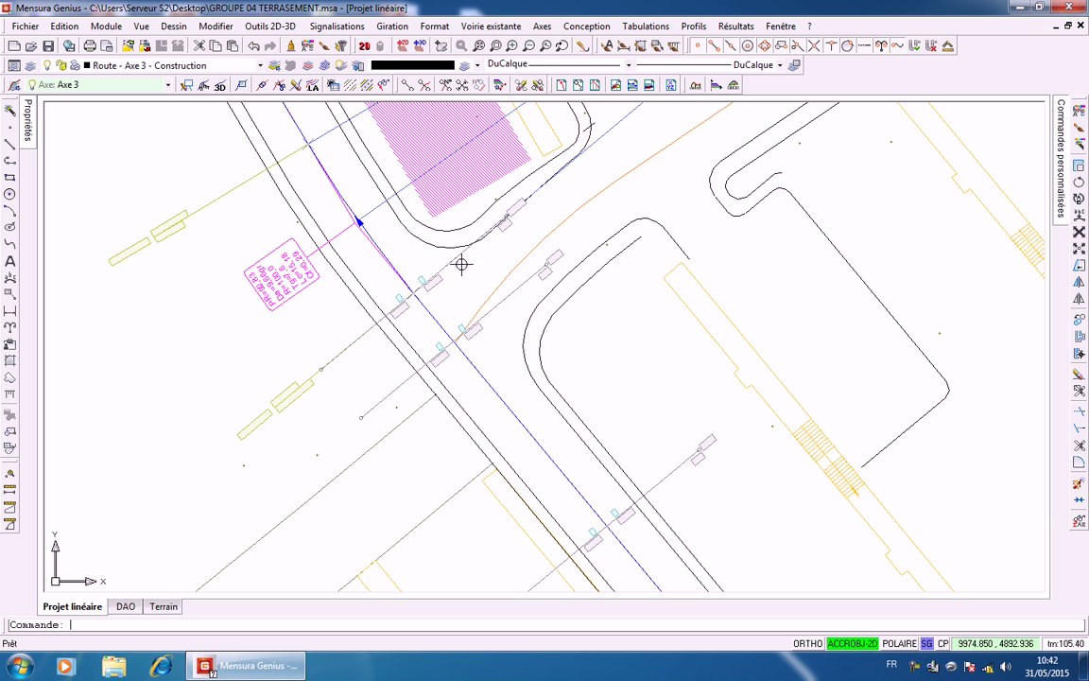
Implant a second tabulation series on Axe 3 from the start of the 100 m radius curve to the Axe 1 junction, spaced 10 m
{"action": "right_click", "coordinate": [322, 296]}
{"action": "left_click", "coordinate": [360, 220]}
{"action": "middle_click_drag", "start_coordinate": [362, 227], "coordinate": [477, 397]}
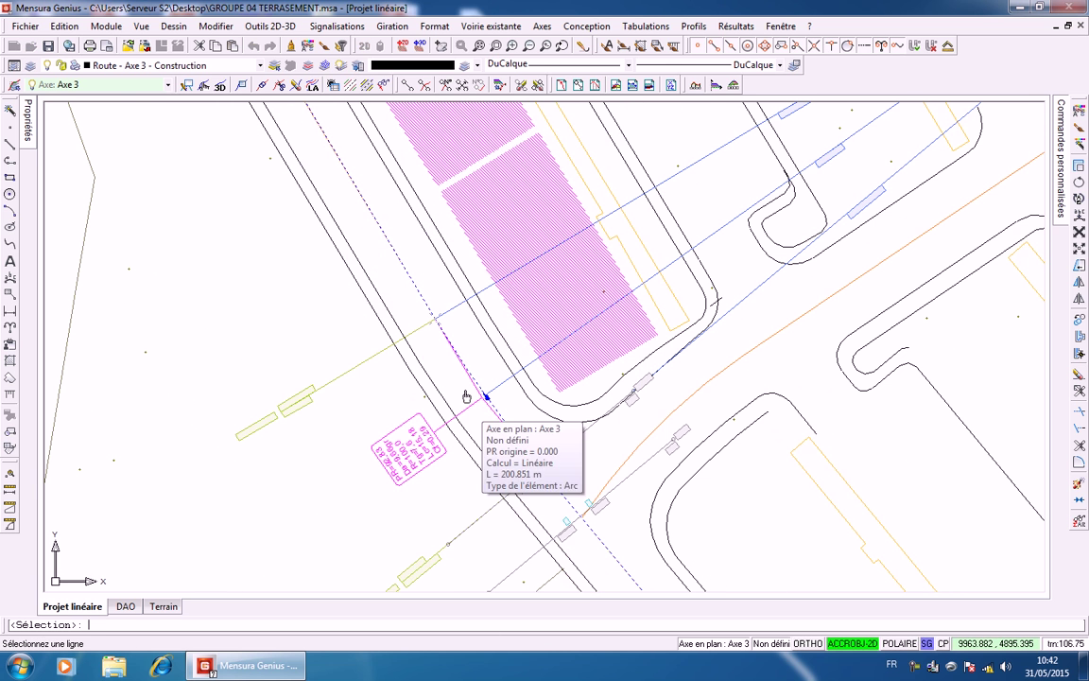
{"action": "left_click", "coordinate": [397, 271]}
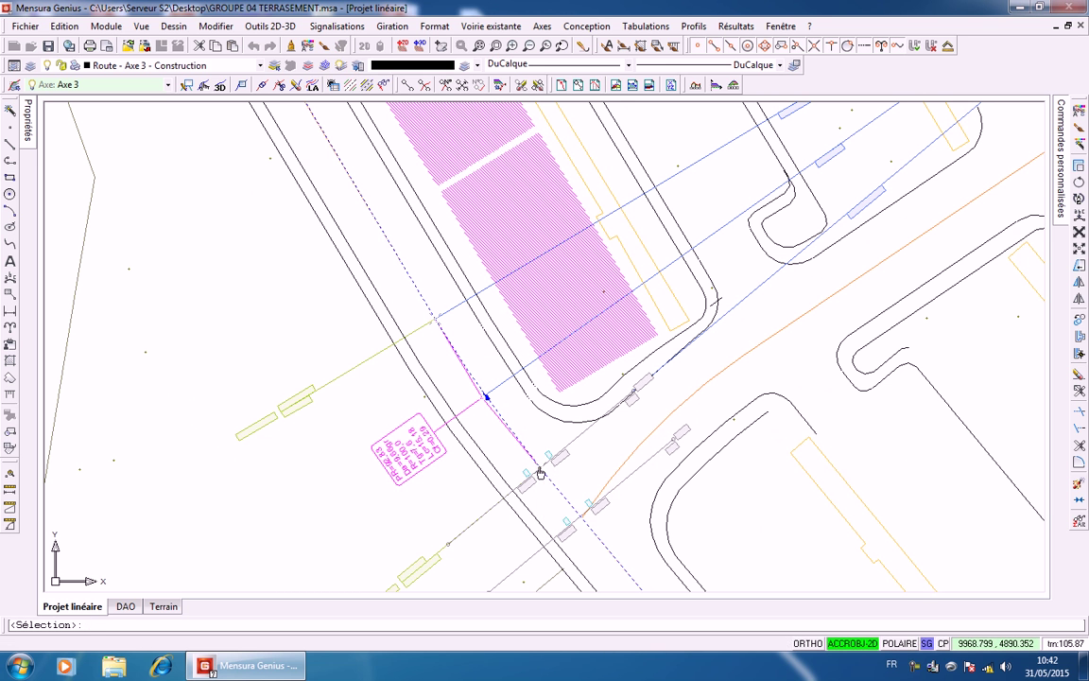
{"action": "middle_click_drag", "start_coordinate": [379, 255], "coordinate": [703, 654]}
{"action": "scroll", "coordinate": [452, 340], "scroll_direction": "down", "scroll_amount": 3}
{"action": "middle_click_drag", "start_coordinate": [382, 270], "coordinate": [766, 669]}
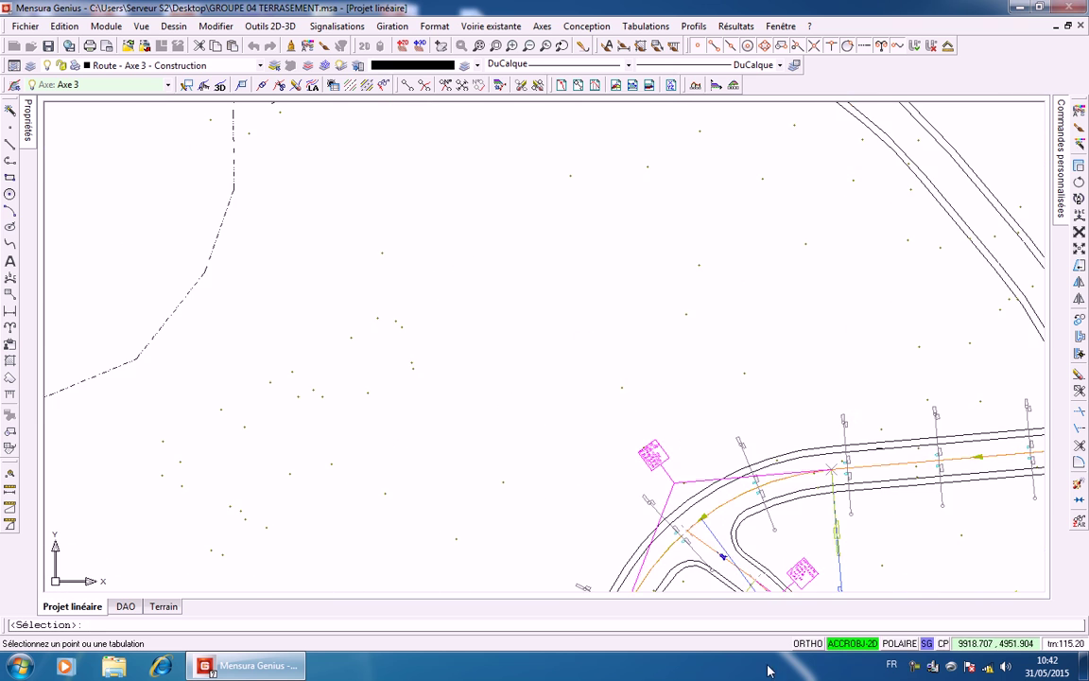
{"action": "scroll", "coordinate": [540, 454], "scroll_direction": "up", "scroll_amount": 4}
{"action": "left_click", "coordinate": [509, 413]}
{"action": "type", "text": "40"}
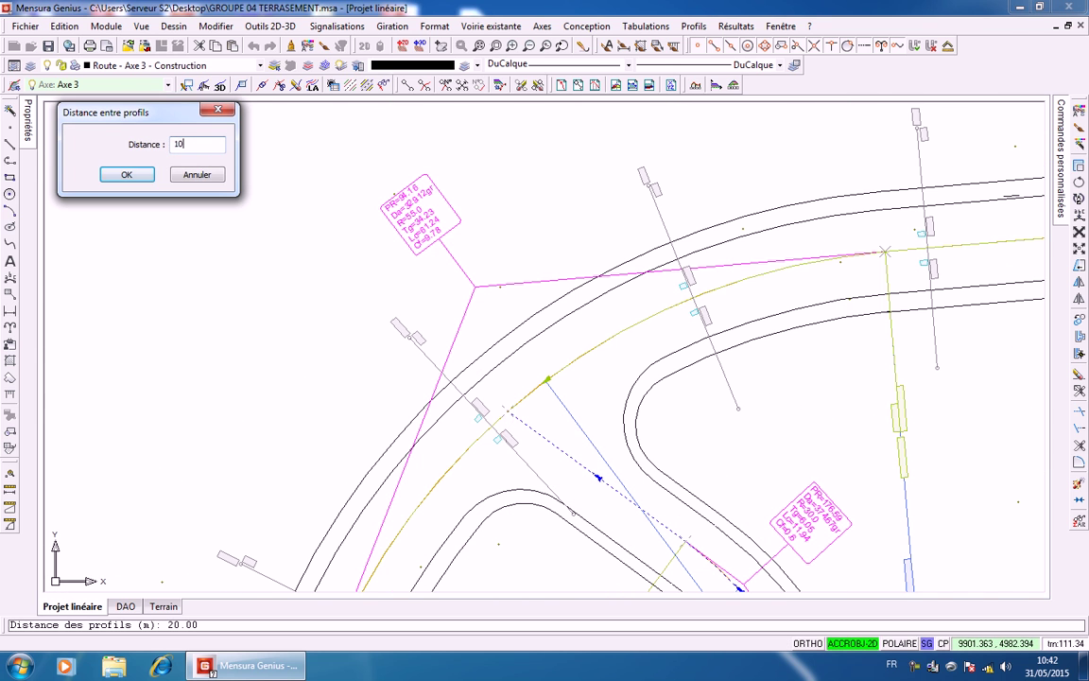
{"action": "key", "text": "Return"}
Examine the spread of the tabulations along Axe 3 and the labels on those of its first straight
{"action": "scroll", "coordinate": [632, 464], "scroll_direction": "down", "scroll_amount": 5}
{"action": "scroll", "coordinate": [565, 420], "scroll_direction": "up", "scroll_amount": 4}
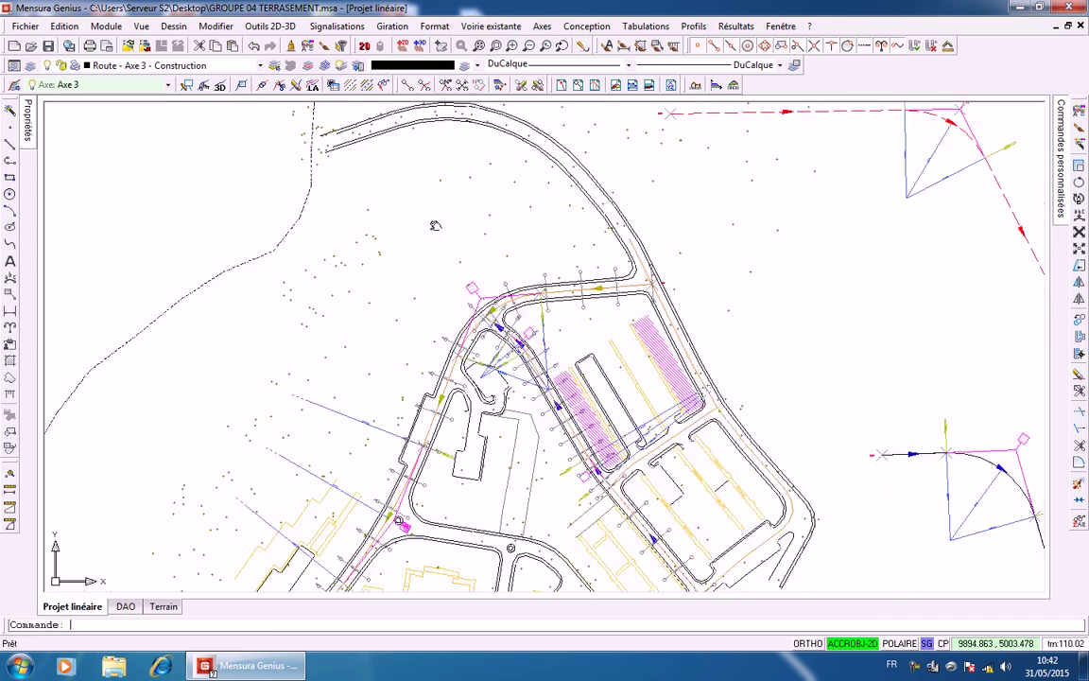
{"action": "scroll", "coordinate": [573, 394], "scroll_direction": "up", "scroll_amount": 2}
{"action": "scroll", "coordinate": [558, 378], "scroll_direction": "down", "scroll_amount": 3}
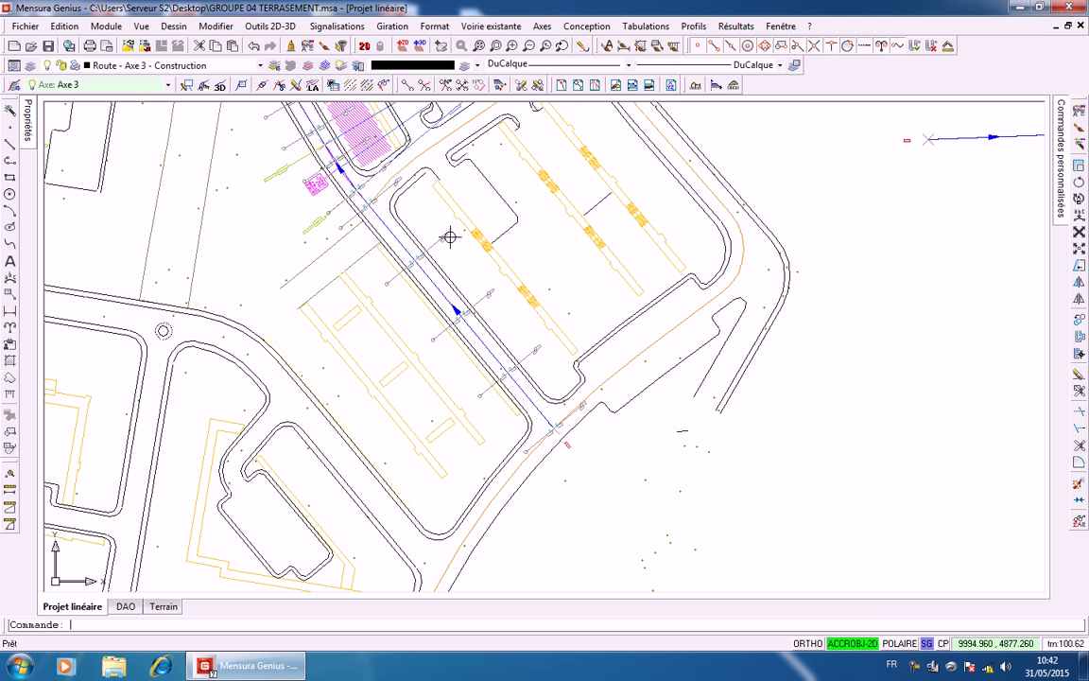
{"action": "scroll", "coordinate": [510, 398], "scroll_direction": "down", "scroll_amount": 2}
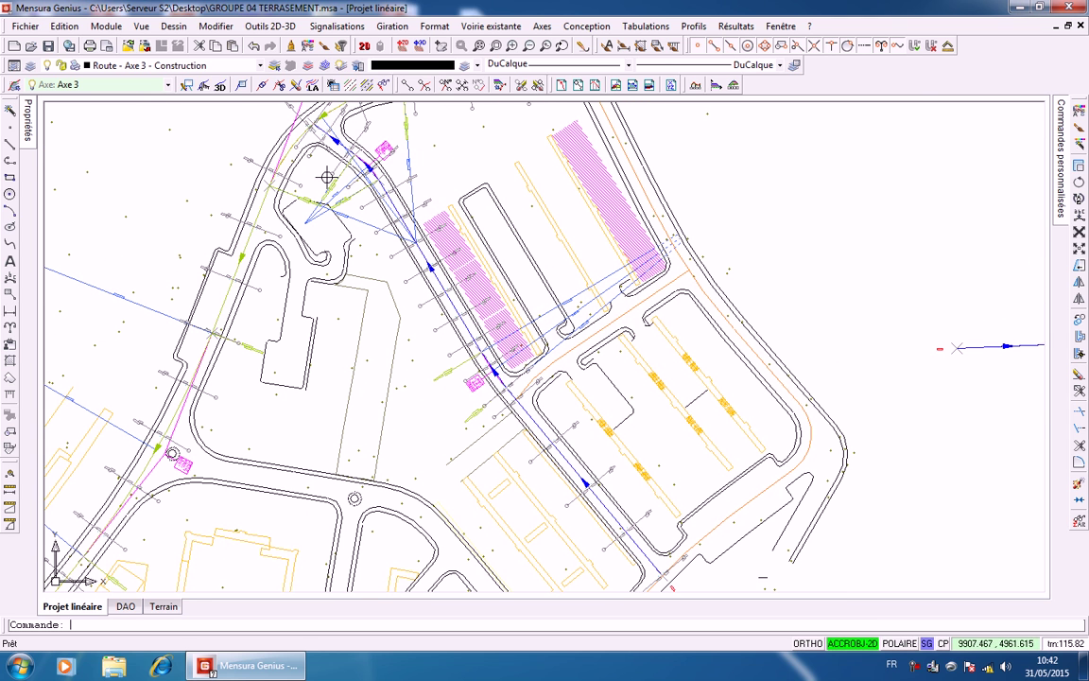
{"action": "middle_click_drag", "start_coordinate": [477, 320], "coordinate": [326, 216]}
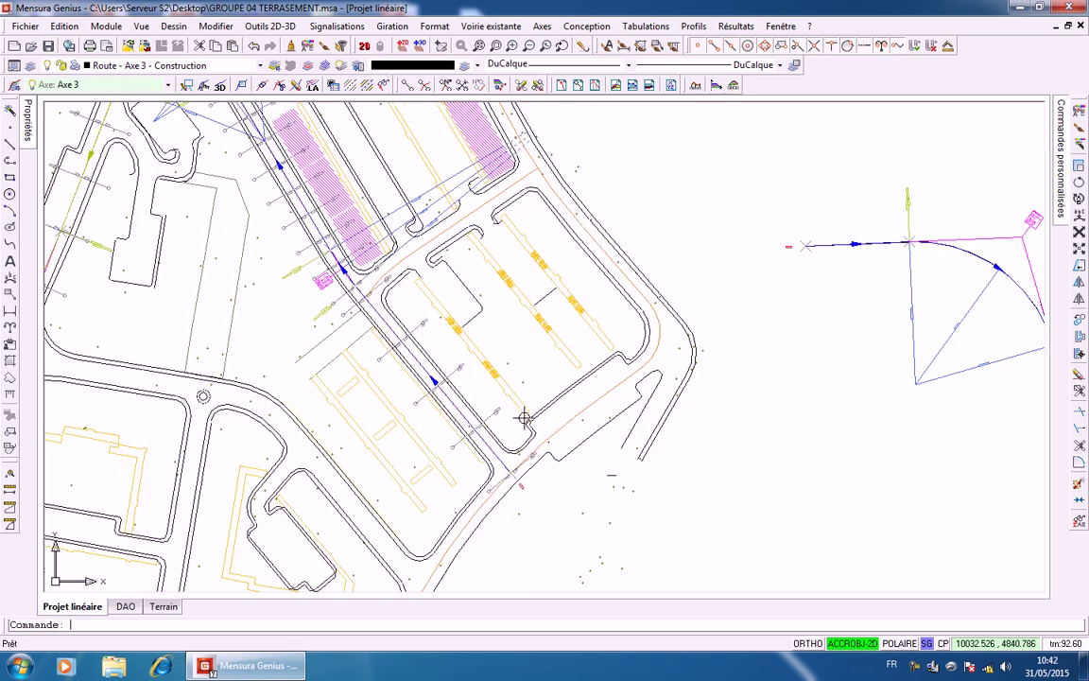
{"action": "scroll", "coordinate": [511, 407], "scroll_direction": "up", "scroll_amount": 4}
{"action": "scroll", "coordinate": [488, 409], "scroll_direction": "up", "scroll_amount": 4}
{"action": "scroll", "coordinate": [478, 409], "scroll_direction": "down", "scroll_amount": 3}
{"action": "middle_click_drag", "start_coordinate": [477, 411], "coordinate": [550, 668]}
{"action": "scroll", "coordinate": [270, 355], "scroll_direction": "up", "scroll_amount": 4}
{"action": "scroll", "coordinate": [306, 378], "scroll_direction": "down", "scroll_amount": 5}
{"action": "middle_click_drag", "start_coordinate": [379, 461], "coordinate": [532, 665]}
{"action": "scroll", "coordinate": [268, 331], "scroll_direction": "up", "scroll_amount": 5}
{"action": "scroll", "coordinate": [271, 337], "scroll_direction": "down", "scroll_amount": 5}
{"action": "middle_click_drag", "start_coordinate": [296, 358], "coordinate": [545, 624]}
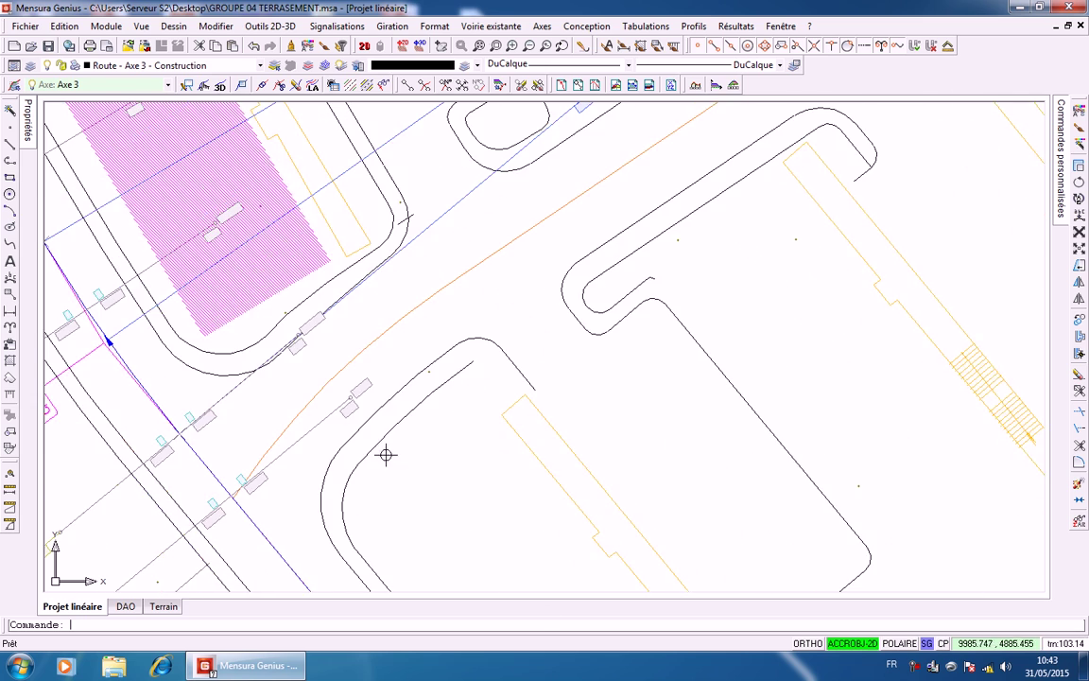
Compare the numbers and chainages of tabulations P6 and P7 where the spacing changes on Axe 3
{"action": "scroll", "coordinate": [349, 408], "scroll_direction": "up", "scroll_amount": 5}
{"action": "scroll", "coordinate": [349, 408], "scroll_direction": "down", "scroll_amount": 3}
{"action": "middle_click_drag", "start_coordinate": [349, 408], "coordinate": [389, 510]}
{"action": "scroll", "coordinate": [333, 399], "scroll_direction": "up", "scroll_amount": 5}
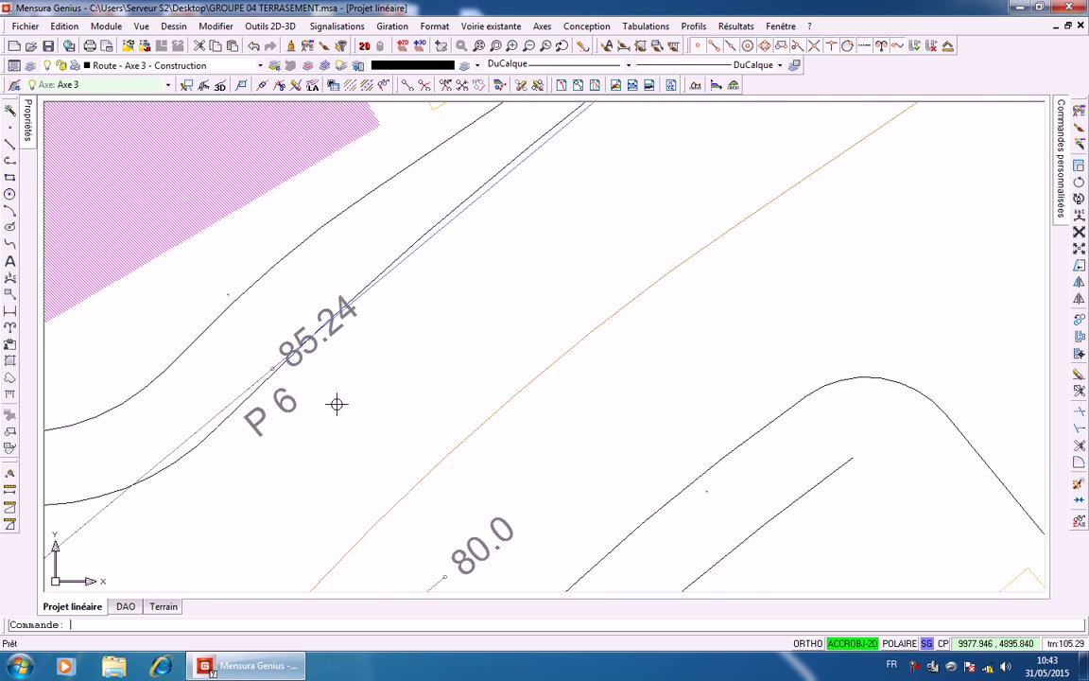
{"action": "scroll", "coordinate": [295, 395], "scroll_direction": "down", "scroll_amount": 5}
{"action": "scroll", "coordinate": [323, 394], "scroll_direction": "up", "scroll_amount": 4}
{"action": "scroll", "coordinate": [353, 418], "scroll_direction": "up", "scroll_amount": 5}
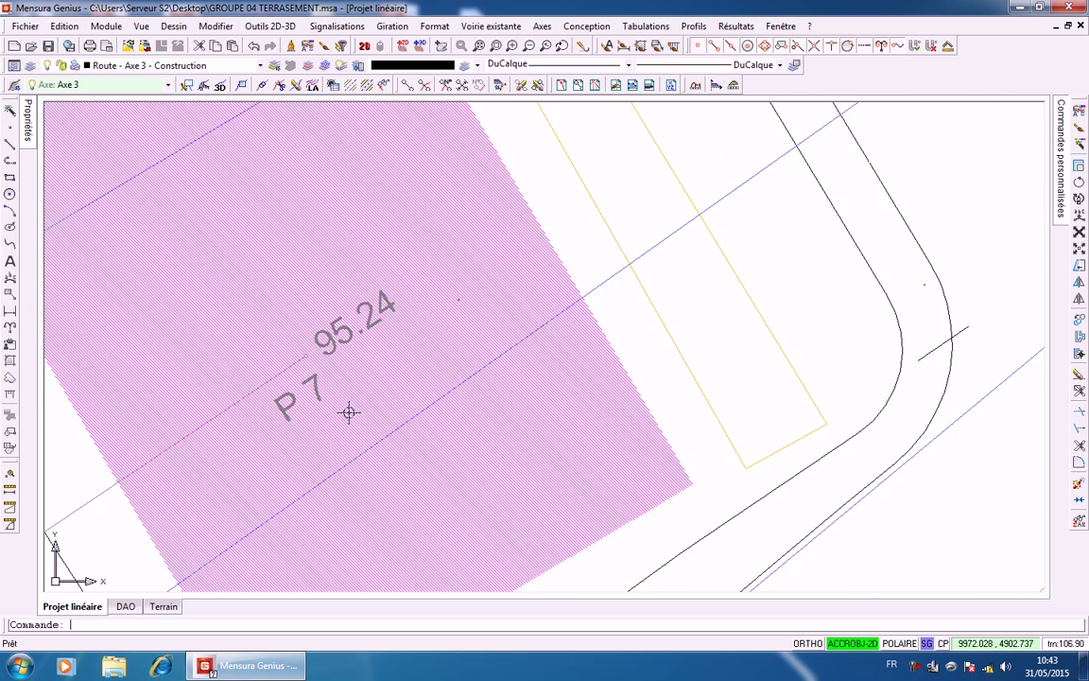
{"action": "scroll", "coordinate": [333, 401], "scroll_direction": "down", "scroll_amount": 4}
{"action": "scroll", "coordinate": [323, 382], "scroll_direction": "up", "scroll_amount": 5}
{"action": "scroll", "coordinate": [392, 533], "scroll_direction": "down", "scroll_amount": 4}
{"action": "scroll", "coordinate": [274, 389], "scroll_direction": "up", "scroll_amount": 5}
{"action": "scroll", "coordinate": [341, 438], "scroll_direction": "down", "scroll_amount": 5}
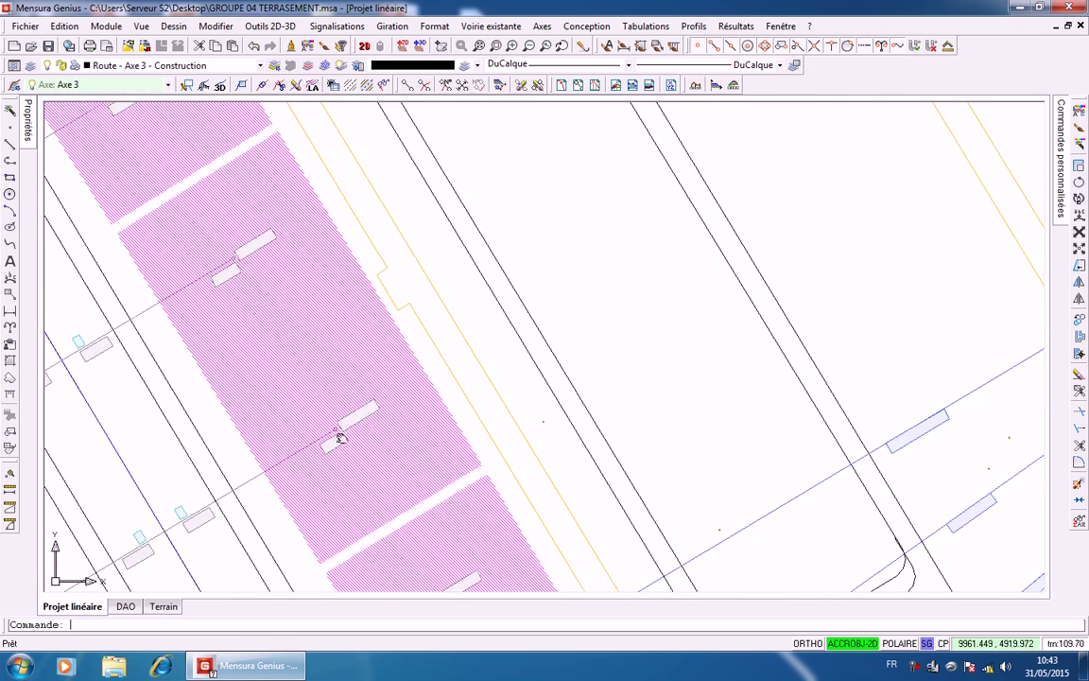
Follow the closer-spaced tabulations along Axe 3 up to the Axe 1 junction and check their successive chainages
{"action": "scroll", "coordinate": [316, 413], "scroll_direction": "up", "scroll_amount": 5}
{"action": "scroll", "coordinate": [323, 418], "scroll_direction": "down", "scroll_amount": 5}
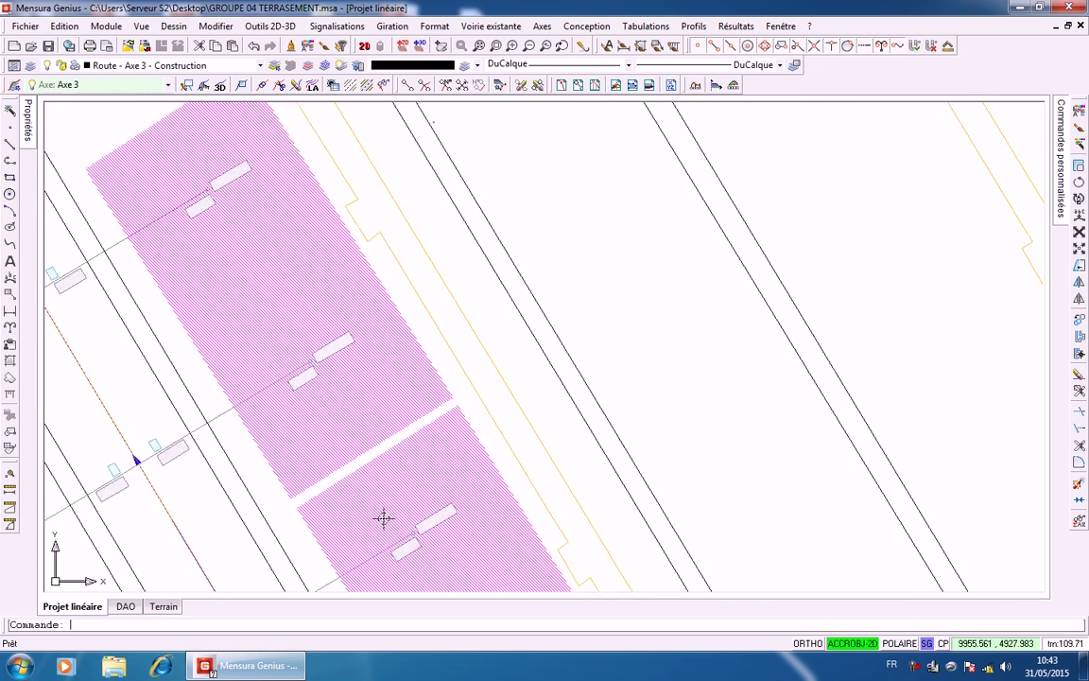
{"action": "scroll", "coordinate": [321, 393], "scroll_direction": "up", "scroll_amount": 4}
{"action": "scroll", "coordinate": [320, 394], "scroll_direction": "down", "scroll_amount": 5}
{"action": "scroll", "coordinate": [323, 401], "scroll_direction": "up", "scroll_amount": 5}
{"action": "scroll", "coordinate": [326, 403], "scroll_direction": "down", "scroll_amount": 4}
{"action": "scroll", "coordinate": [422, 532], "scroll_direction": "down", "scroll_amount": 5}
{"action": "scroll", "coordinate": [294, 343], "scroll_direction": "up", "scroll_amount": 5}
{"action": "scroll", "coordinate": [378, 398], "scroll_direction": "down", "scroll_amount": 4}
{"action": "scroll", "coordinate": [416, 420], "scroll_direction": "up", "scroll_amount": 5}
{"action": "scroll", "coordinate": [418, 416], "scroll_direction": "down", "scroll_amount": 5}
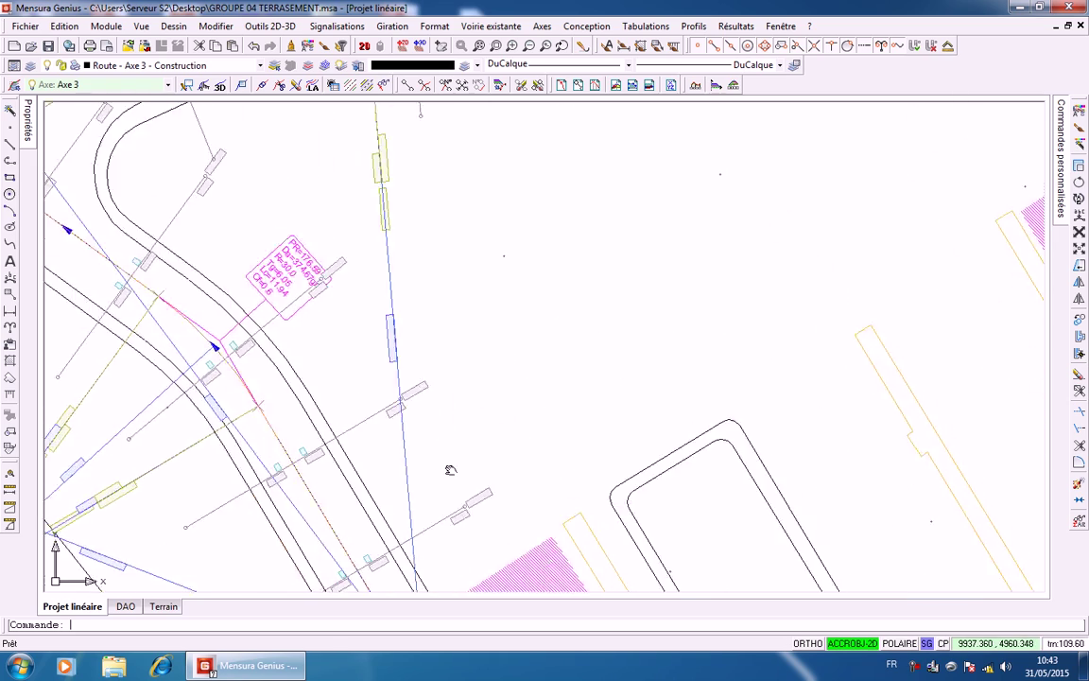
{"action": "scroll", "coordinate": [416, 416], "scroll_direction": "up", "scroll_amount": 5}
{"action": "scroll", "coordinate": [420, 430], "scroll_direction": "down", "scroll_amount": 5}
{"action": "scroll", "coordinate": [426, 444], "scroll_direction": "up", "scroll_amount": 5}
{"action": "scroll", "coordinate": [411, 428], "scroll_direction": "down", "scroll_amount": 5}
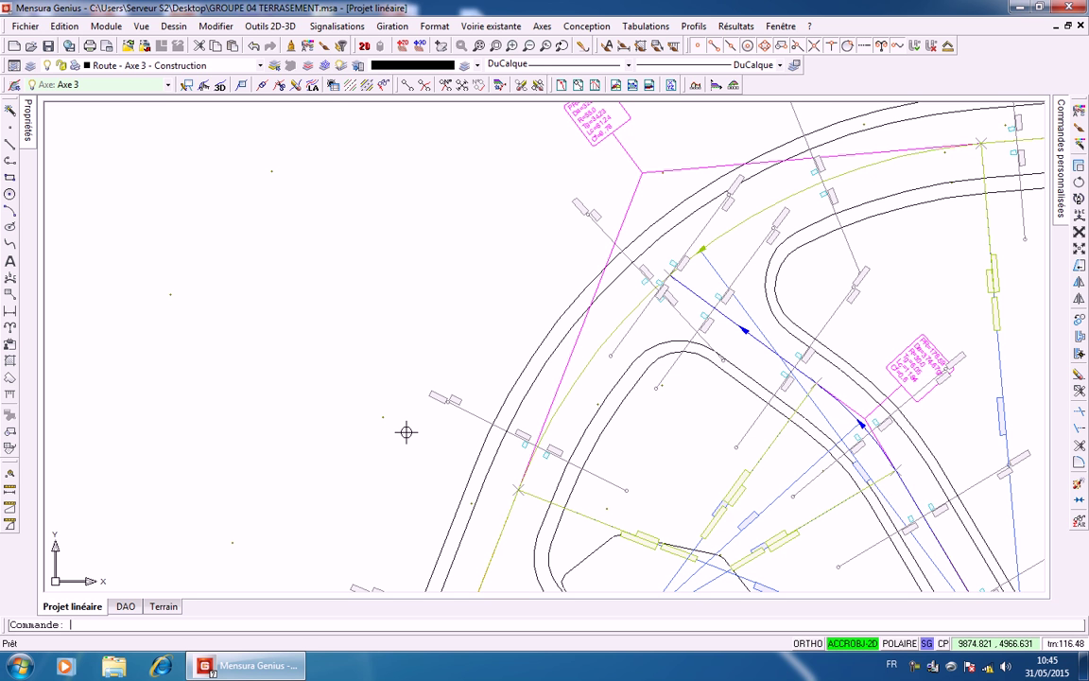
Open the longitudinal profile (Profil en long) of Axe 1
{"action": "scroll", "coordinate": [526, 435], "scroll_direction": "down", "scroll_amount": 3}
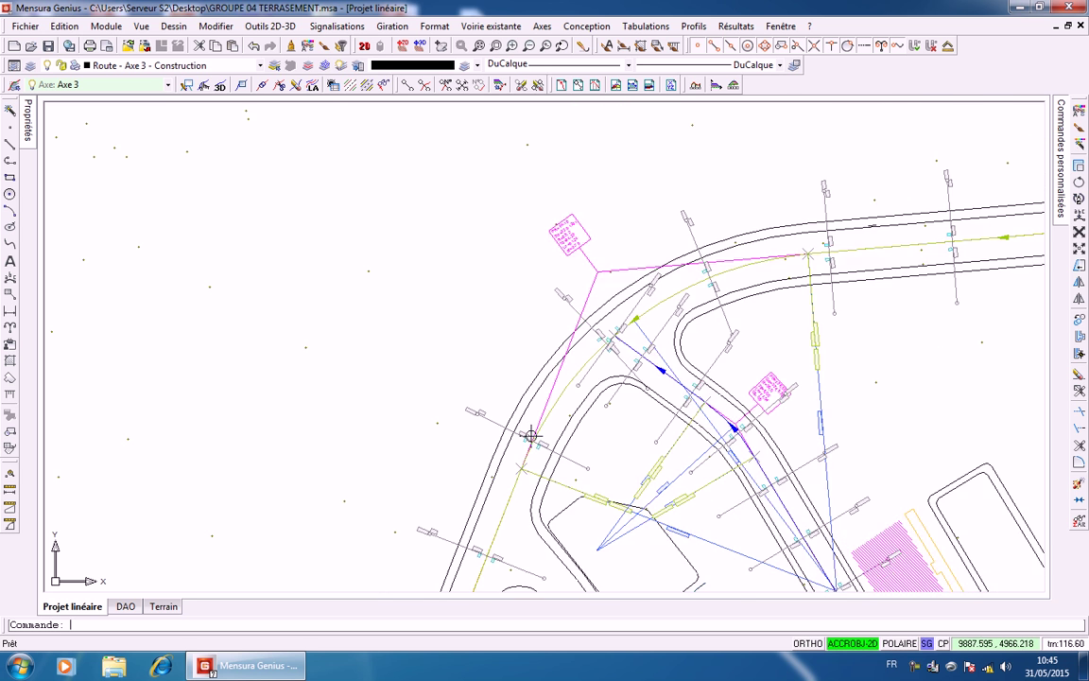
{"action": "middle_click_drag", "start_coordinate": [576, 435], "coordinate": [321, 196]}
{"action": "scroll", "coordinate": [434, 295], "scroll_direction": "down", "scroll_amount": 3}
{"action": "middle_click_drag", "start_coordinate": [449, 306], "coordinate": [586, 291]}
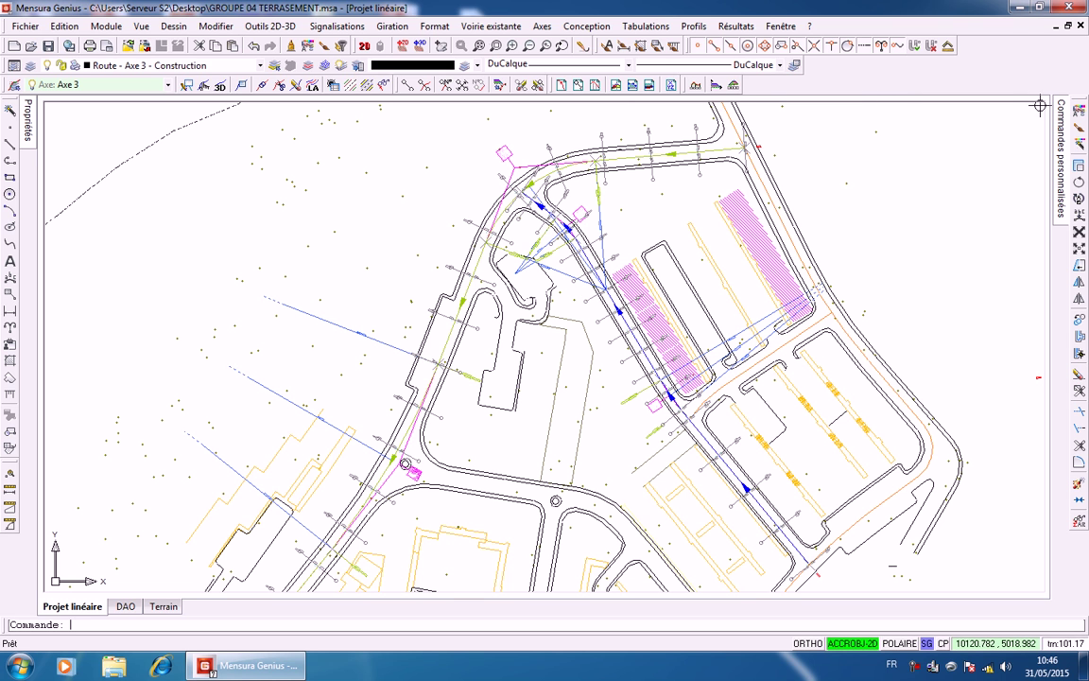
{"action": "left_click", "coordinate": [695, 27]}
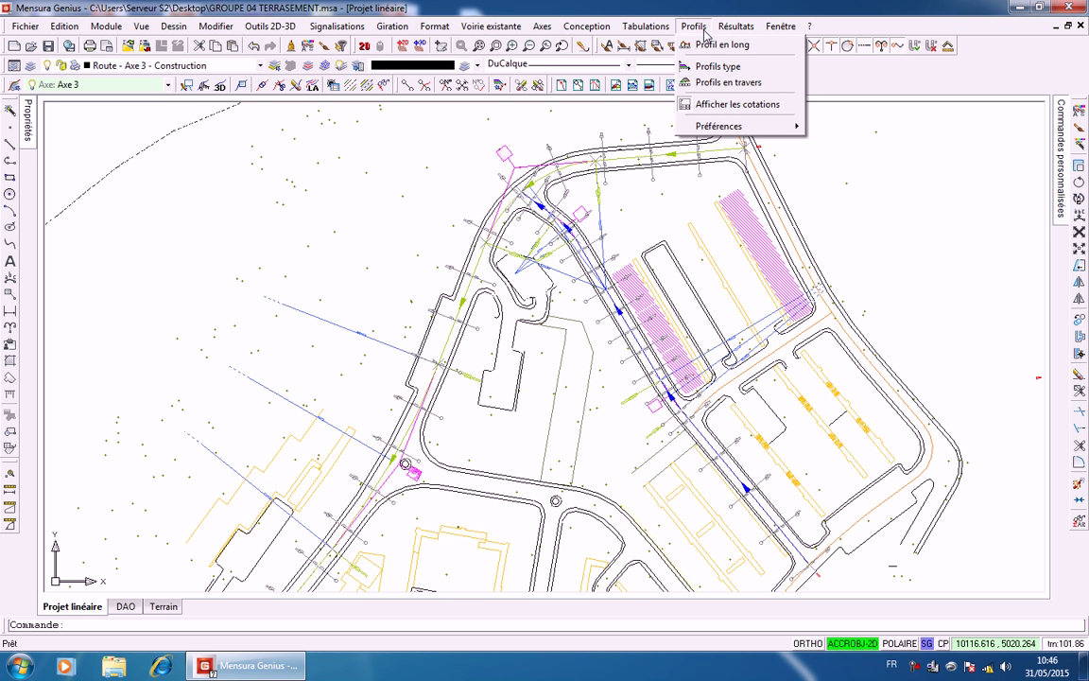
{"action": "left_click", "coordinate": [718, 45]}
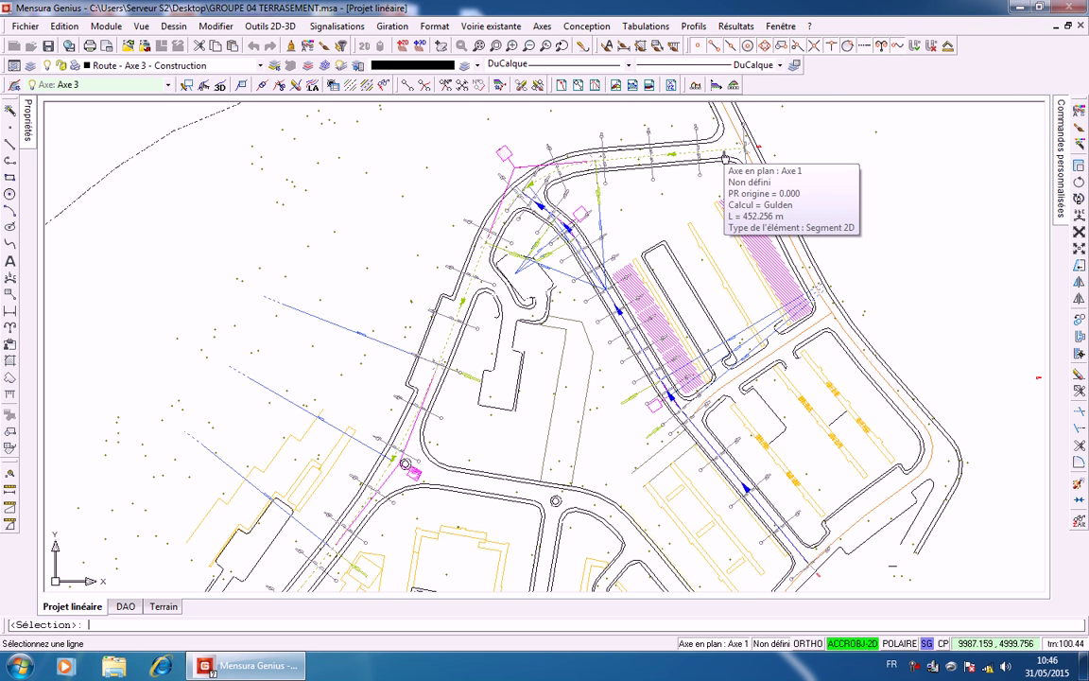
{"action": "left_click", "coordinate": [725, 158]}
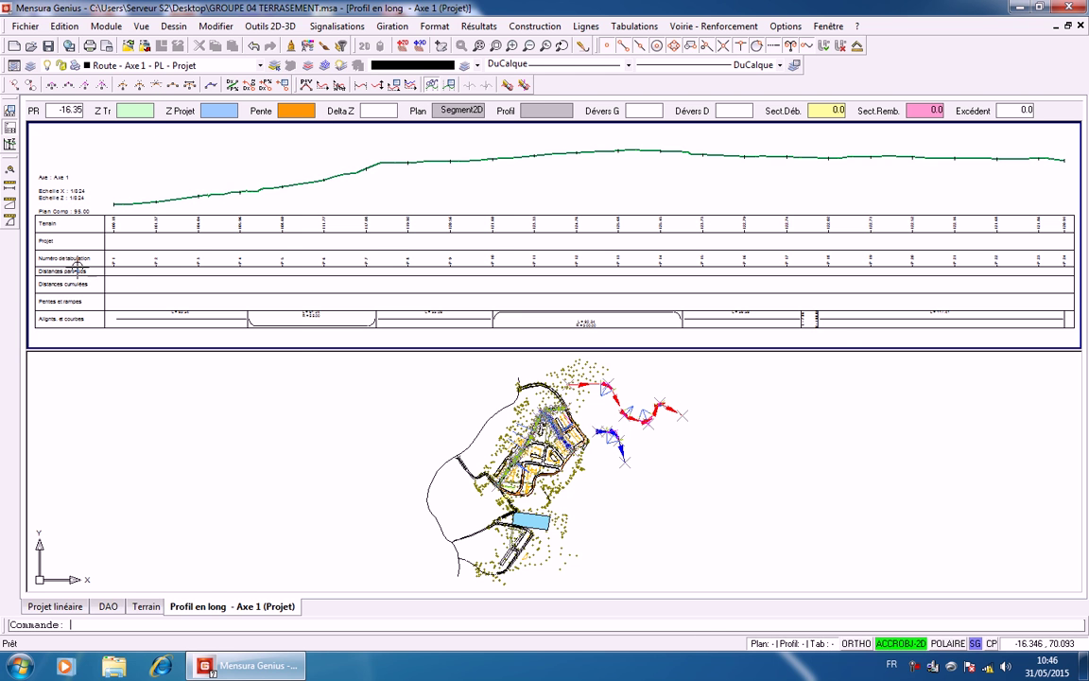
Examine the row headings, terrain elevations and tabulation numbers in the table beneath the Axe 1 longitudinal profile
{"action": "scroll", "coordinate": [85, 248], "scroll_direction": "up", "scroll_amount": 4}
{"action": "middle_click_drag", "start_coordinate": [201, 242], "coordinate": [315, 183]}
{"action": "scroll", "coordinate": [323, 264], "scroll_direction": "down", "scroll_amount": 4}
{"action": "scroll", "coordinate": [322, 203], "scroll_direction": "up", "scroll_amount": 4}
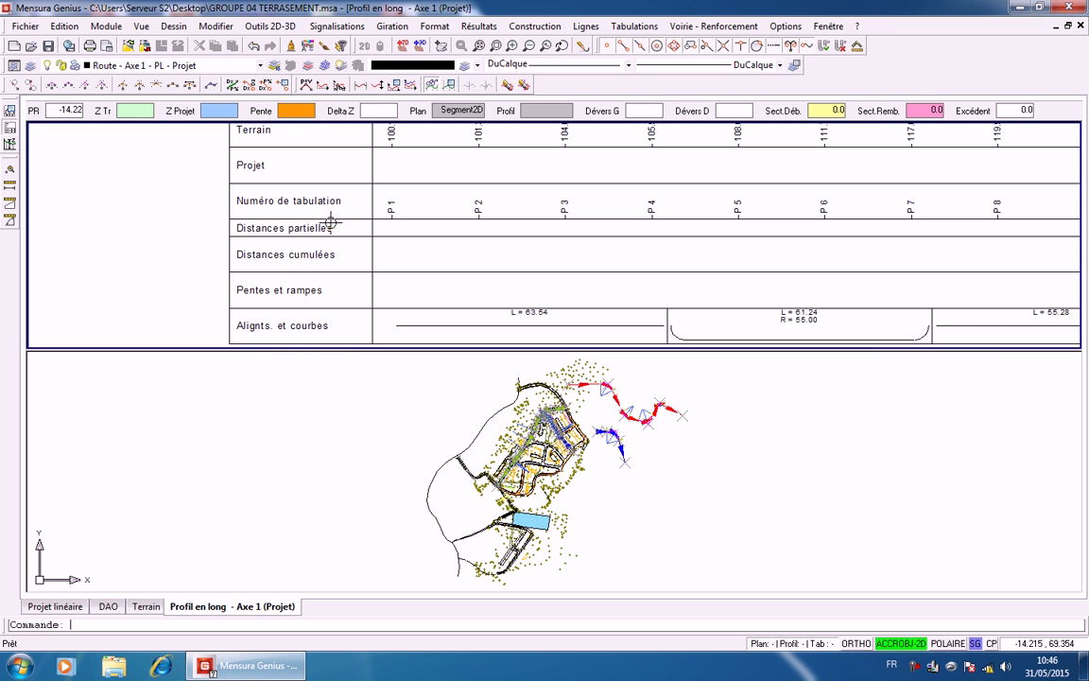
{"action": "scroll", "coordinate": [348, 255], "scroll_direction": "down", "scroll_amount": 2}
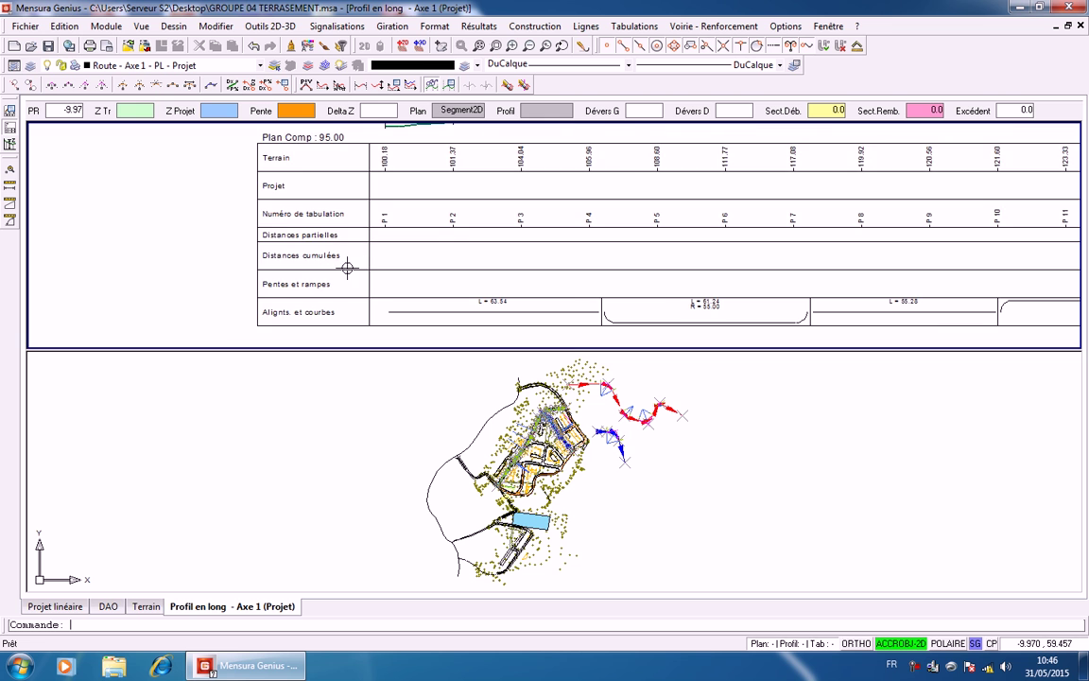
{"action": "scroll", "coordinate": [438, 229], "scroll_direction": "down", "scroll_amount": 2}
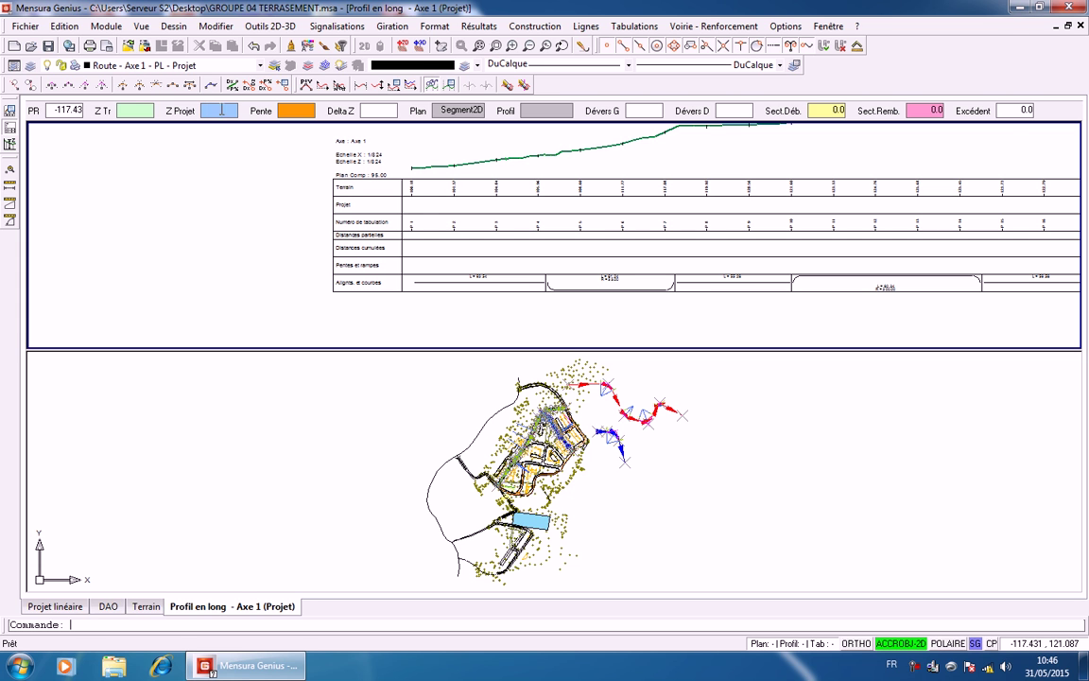
Set the Z / X scale ratio of the Axe 1 longitudinal profile to 10 in its properties
{"action": "left_click", "coordinate": [794, 26]}
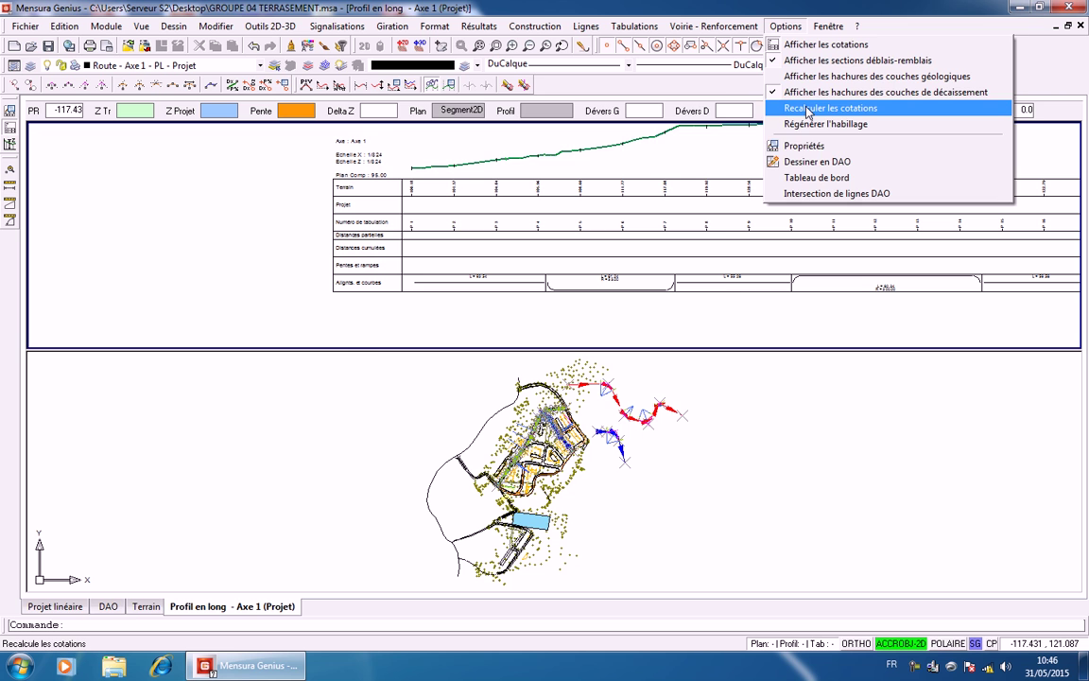
{"action": "left_click", "coordinate": [804, 145]}
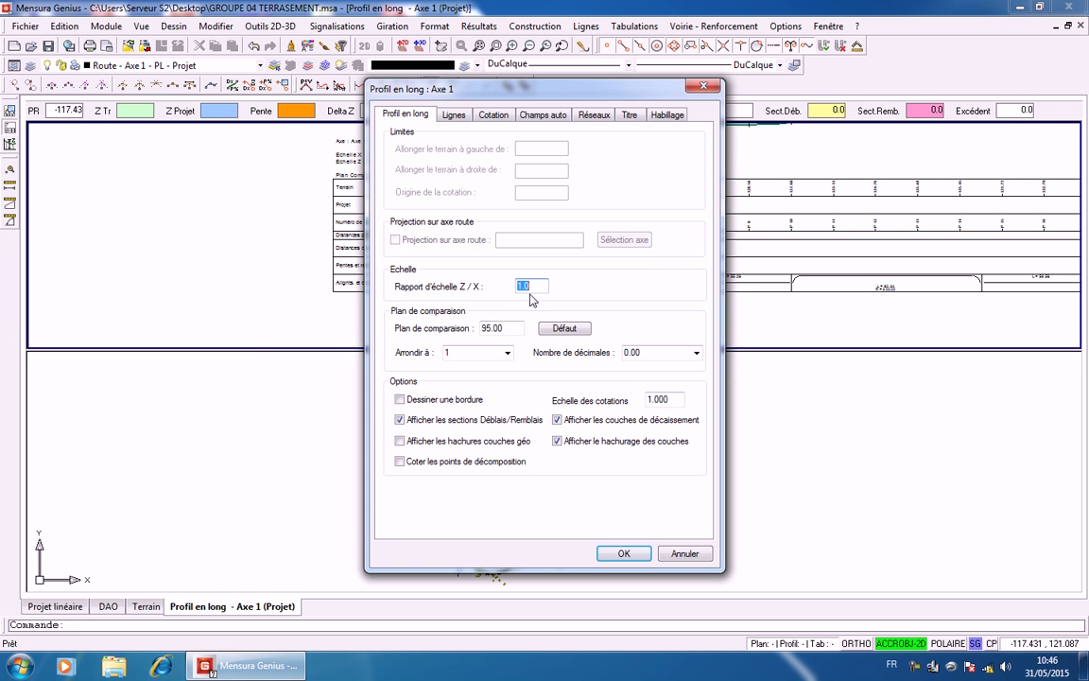
{"action": "type", "text": "10"}
{"action": "left_click", "coordinate": [624, 553]}
Examine the shape and breaks of the vertically exaggerated terrain line along the Axe 1 longitudinal profile
{"action": "scroll", "coordinate": [461, 280], "scroll_direction": "up", "scroll_amount": 3}
{"action": "scroll", "coordinate": [454, 182], "scroll_direction": "up", "scroll_amount": 4}
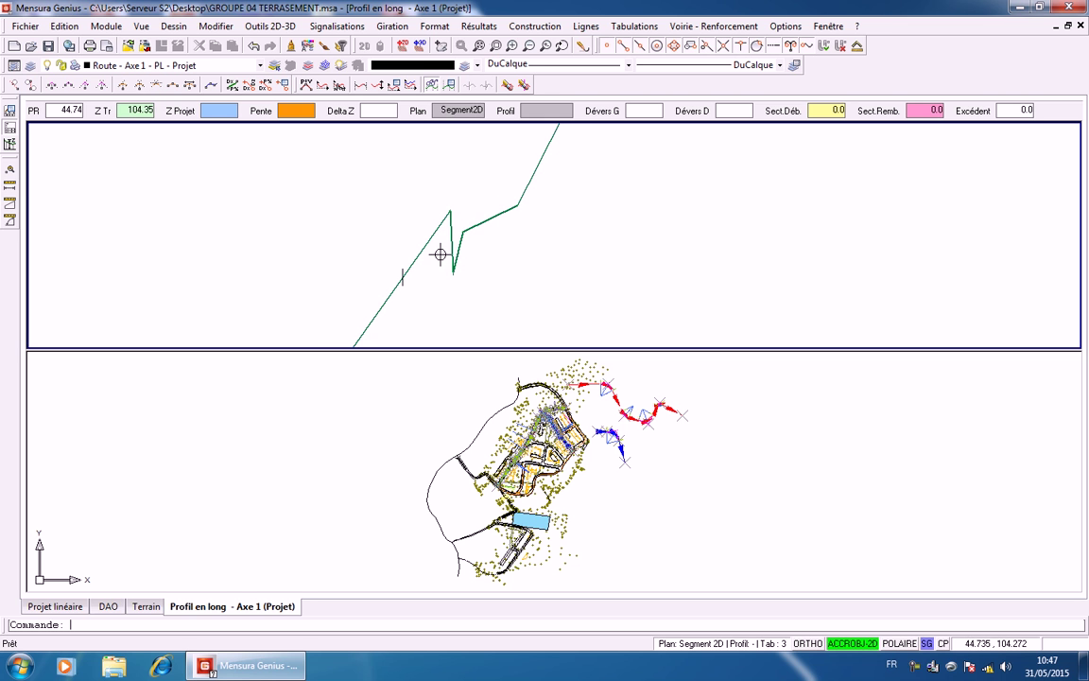
{"action": "middle_click_drag", "start_coordinate": [491, 298], "coordinate": [485, 303]}
{"action": "scroll", "coordinate": [486, 269], "scroll_direction": "down", "scroll_amount": 4}
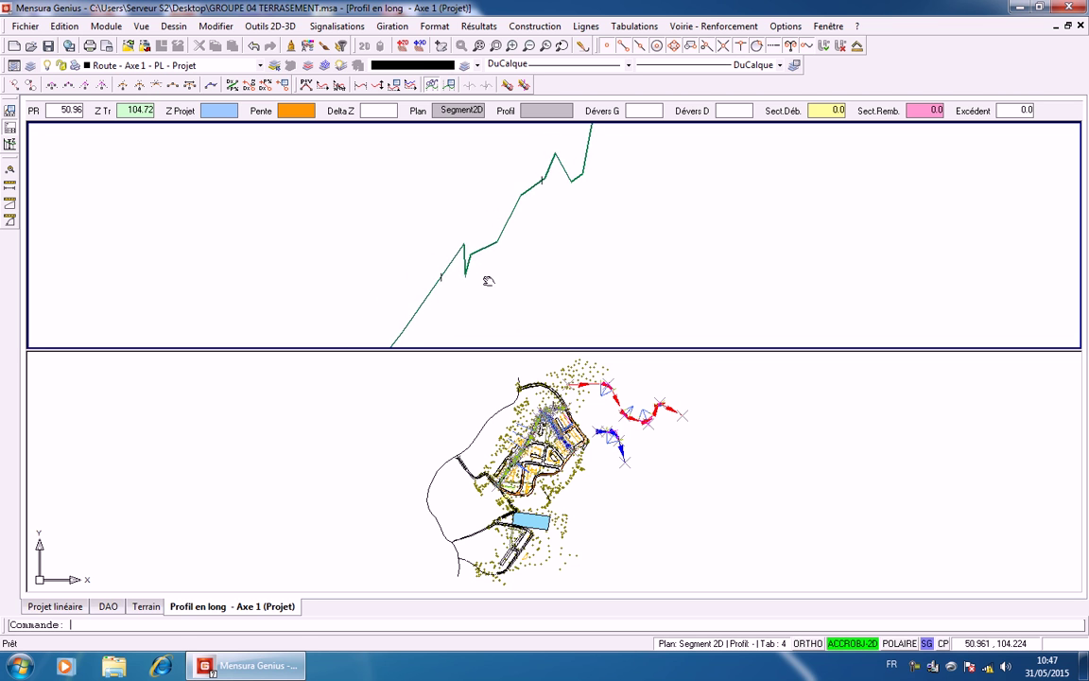
{"action": "scroll", "coordinate": [463, 265], "scroll_direction": "up", "scroll_amount": 5}
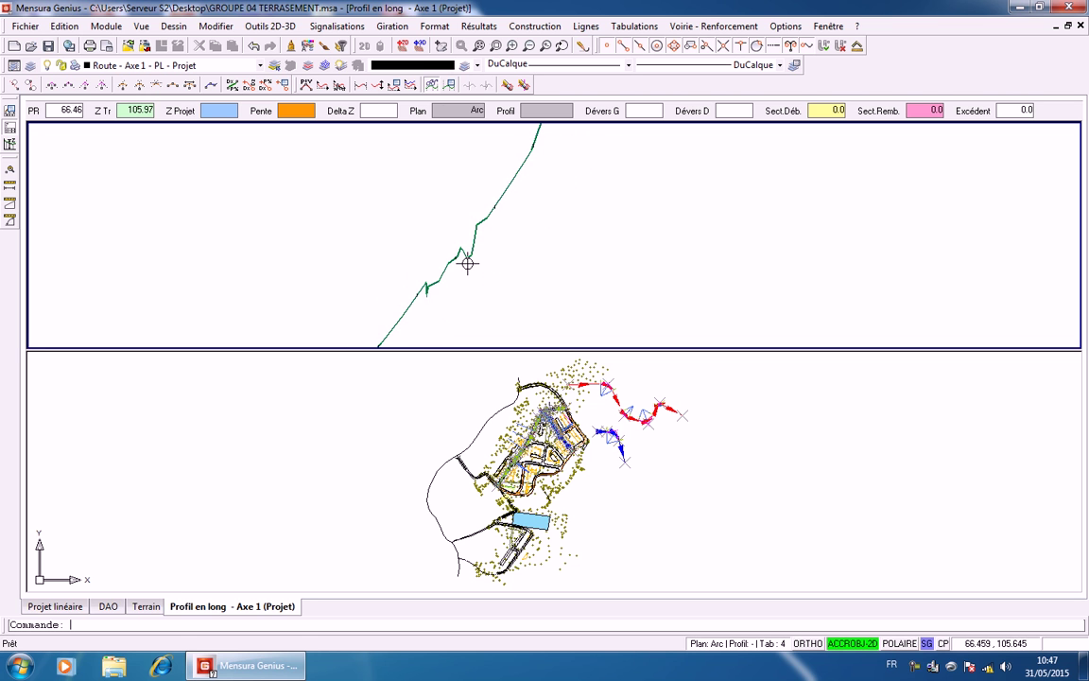
{"action": "scroll", "coordinate": [468, 255], "scroll_direction": "down", "scroll_amount": 2}
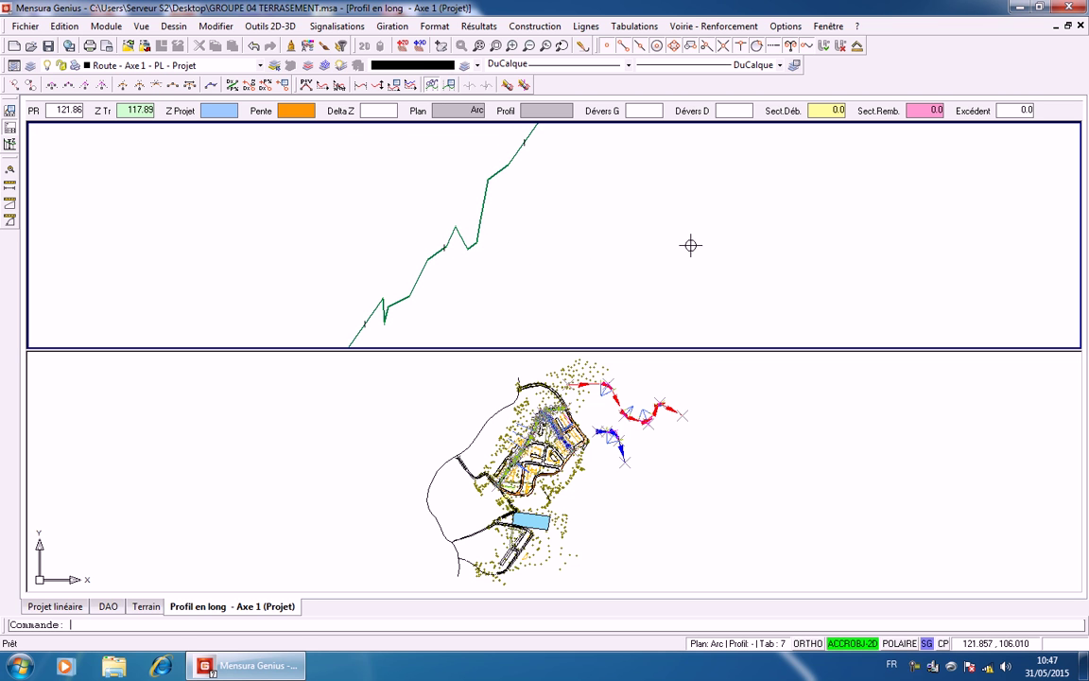
{"action": "middle_click_drag", "start_coordinate": [615, 238], "coordinate": [516, 230]}
{"action": "scroll", "coordinate": [529, 235], "scroll_direction": "down", "scroll_amount": 3}
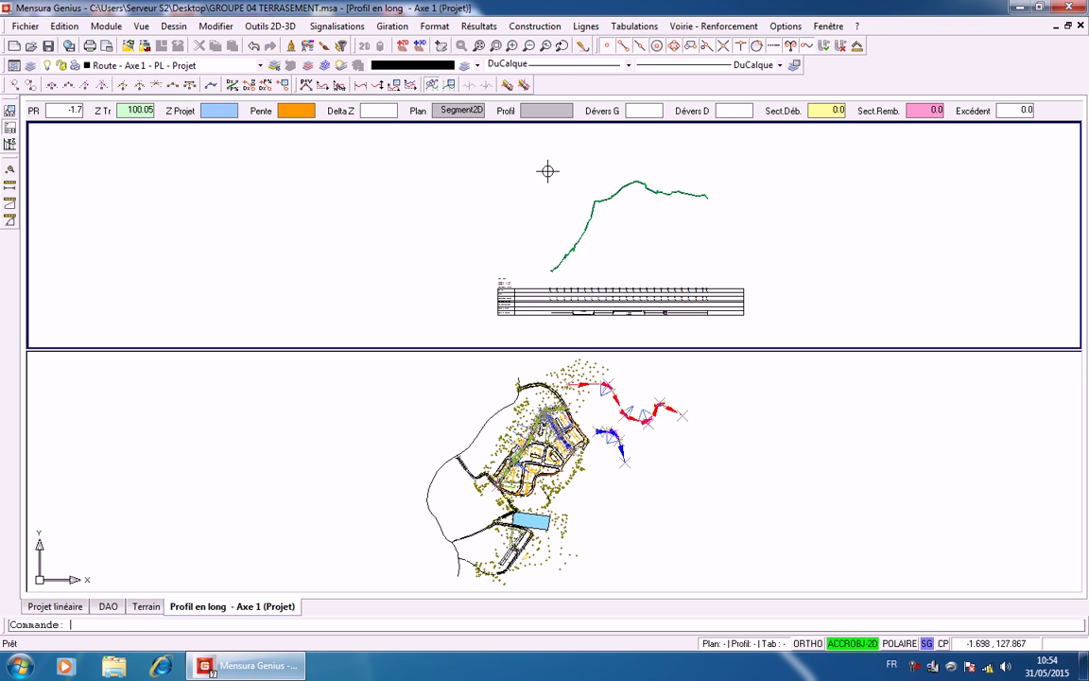
{"action": "left_click", "coordinate": [586, 25]}
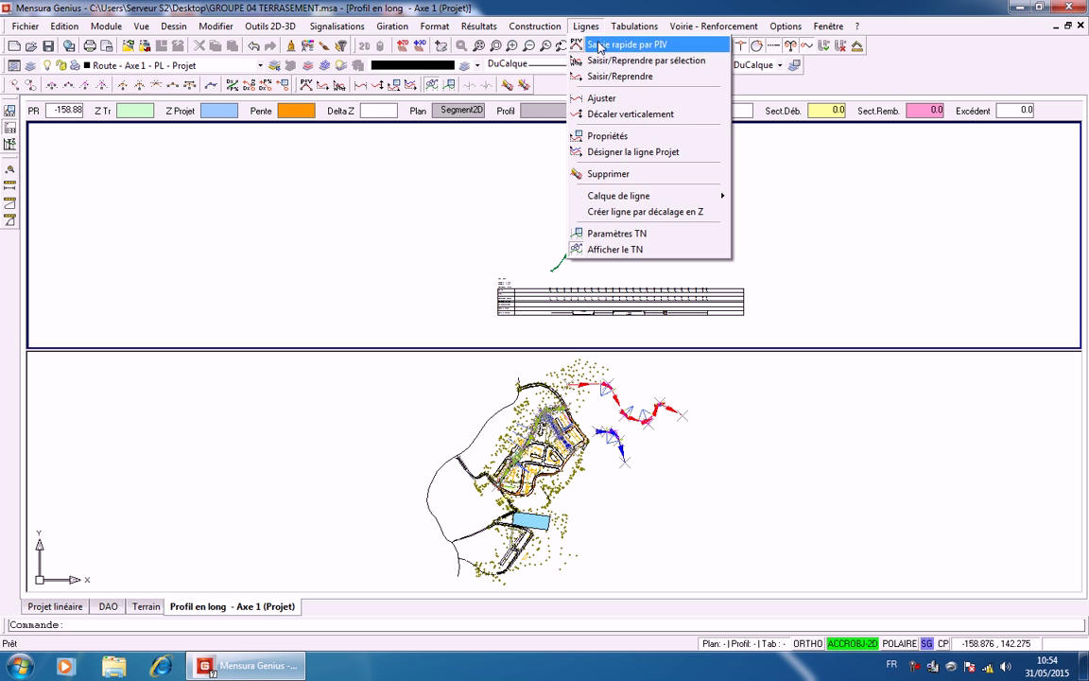
{"action": "left_click", "coordinate": [599, 45]}
{"action": "scroll", "coordinate": [537, 272], "scroll_direction": "up", "scroll_amount": 3}
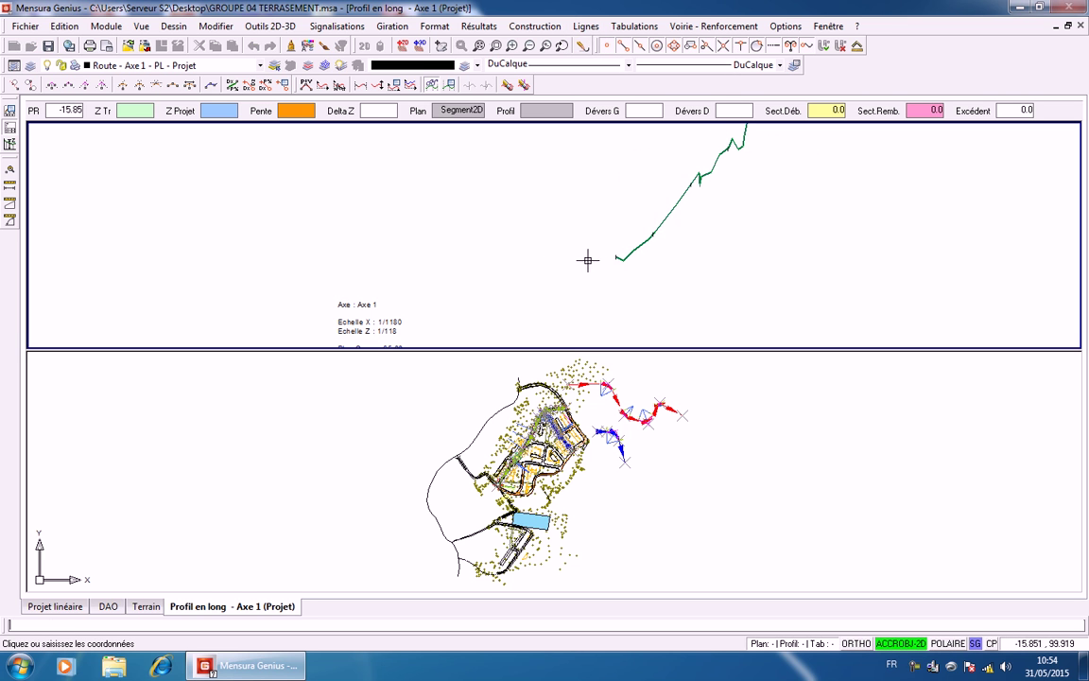
{"action": "left_click", "coordinate": [613, 258]}
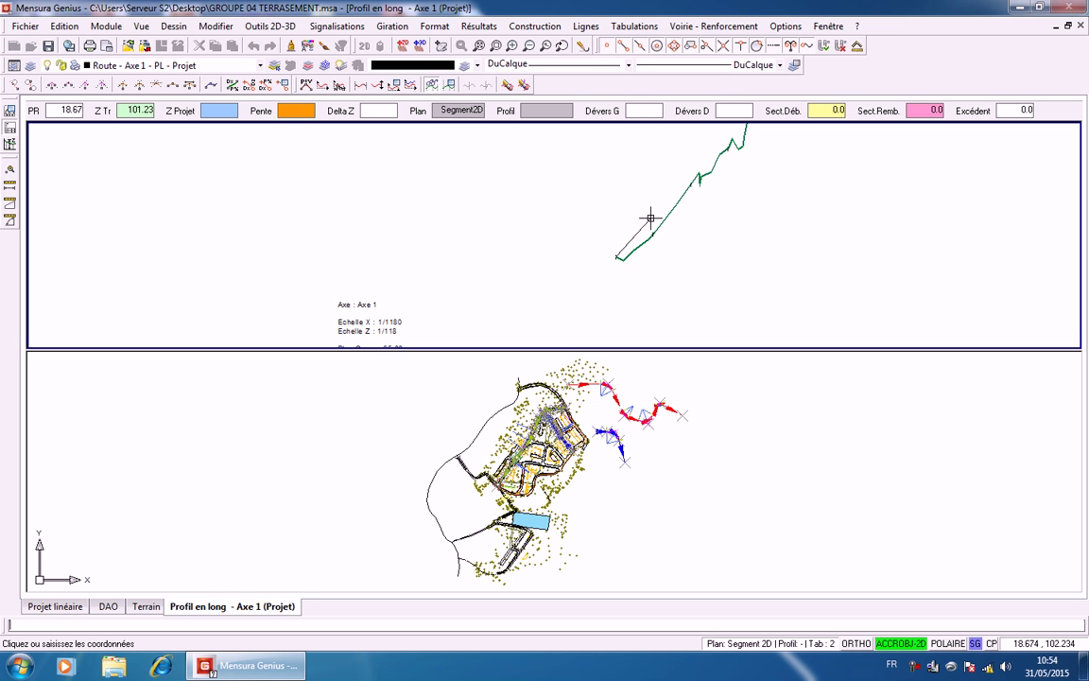
{"action": "key", "text": "Escape"}
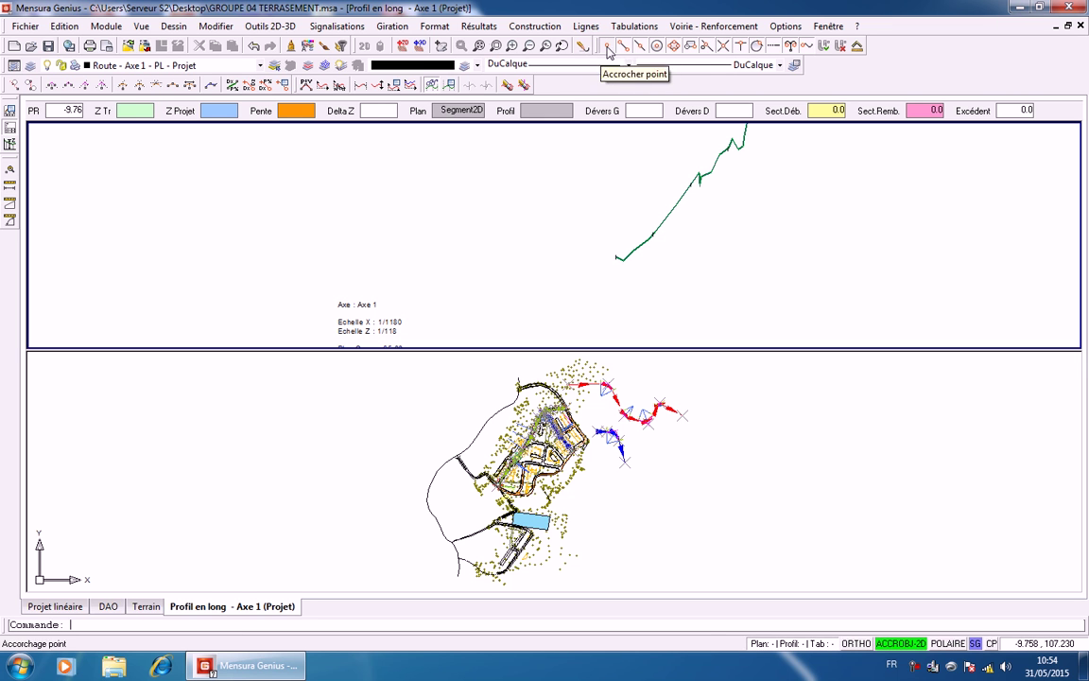
{"action": "left_click", "coordinate": [548, 29]}
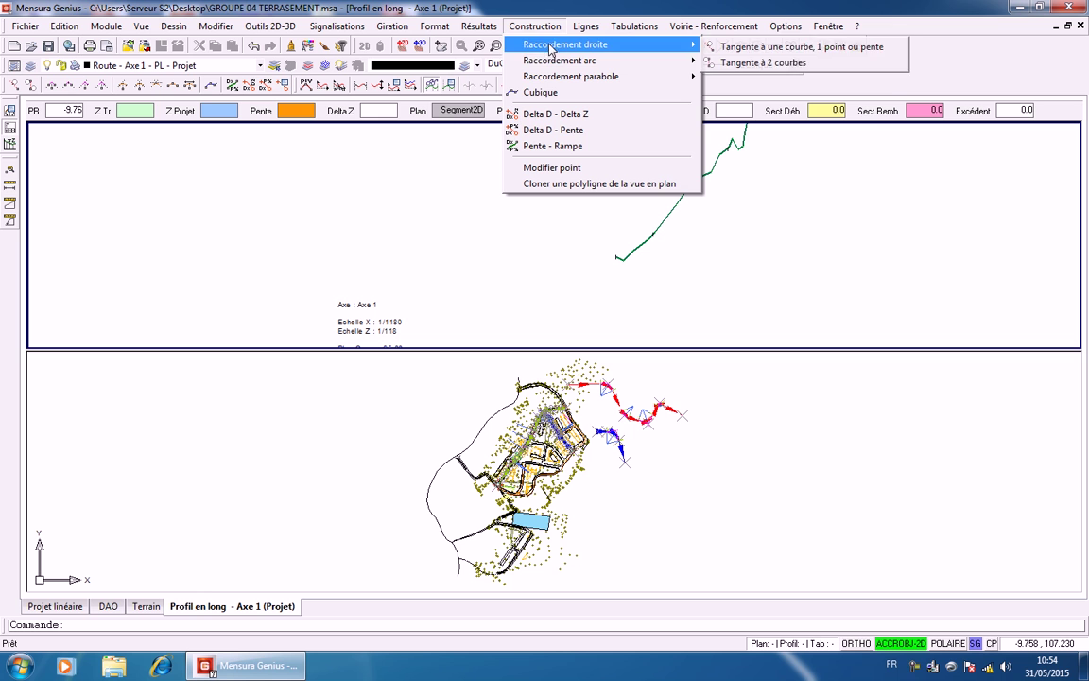
{"action": "mouse_move", "coordinate": [571, 77]}
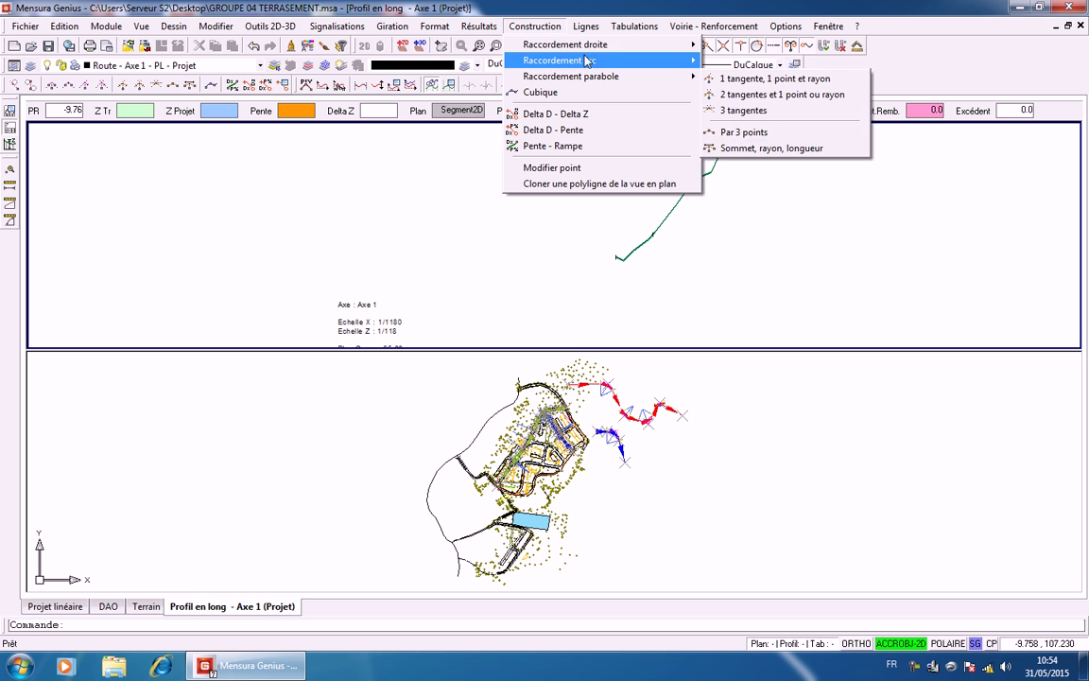
{"action": "left_click", "coordinate": [559, 146]}
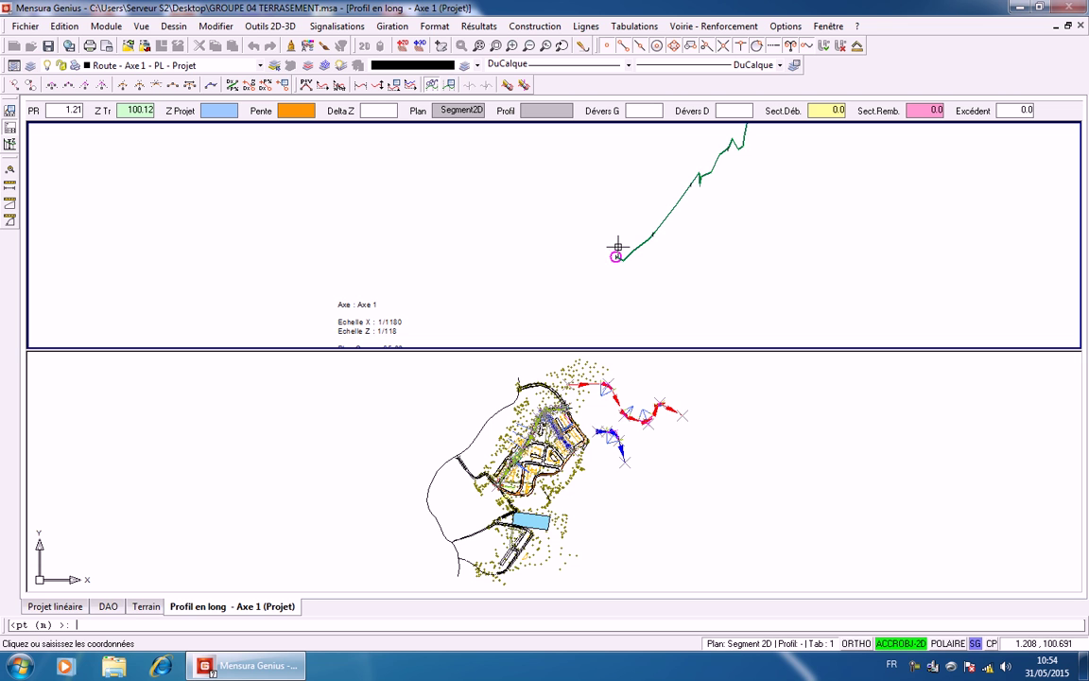
{"action": "scroll", "coordinate": [616, 256], "scroll_direction": "up", "scroll_amount": 3}
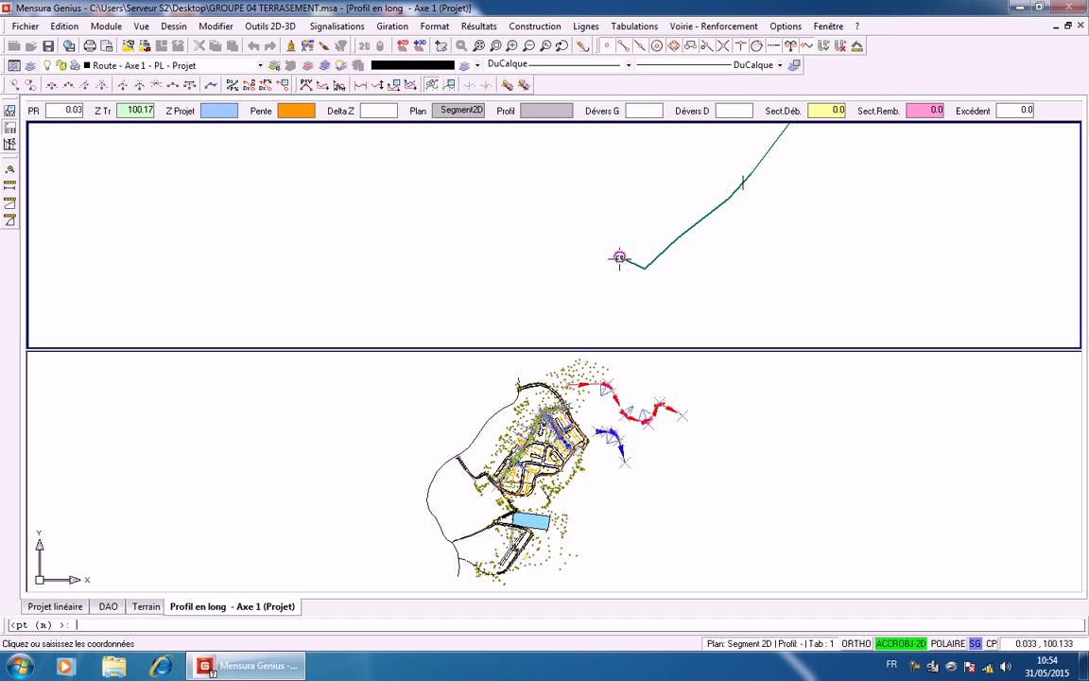
{"action": "left_click", "coordinate": [619, 257]}
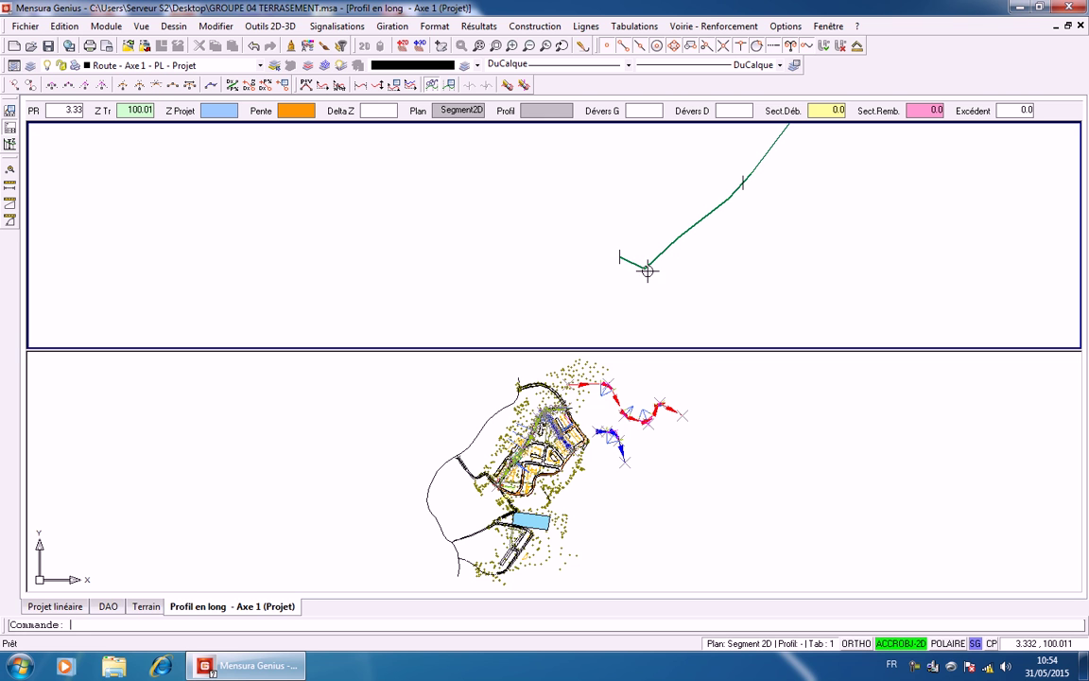
Alternate between the plan view and the Axe 1 longitudinal profile, ending with the profile as the active view
{"action": "left_click", "coordinate": [811, 437]}
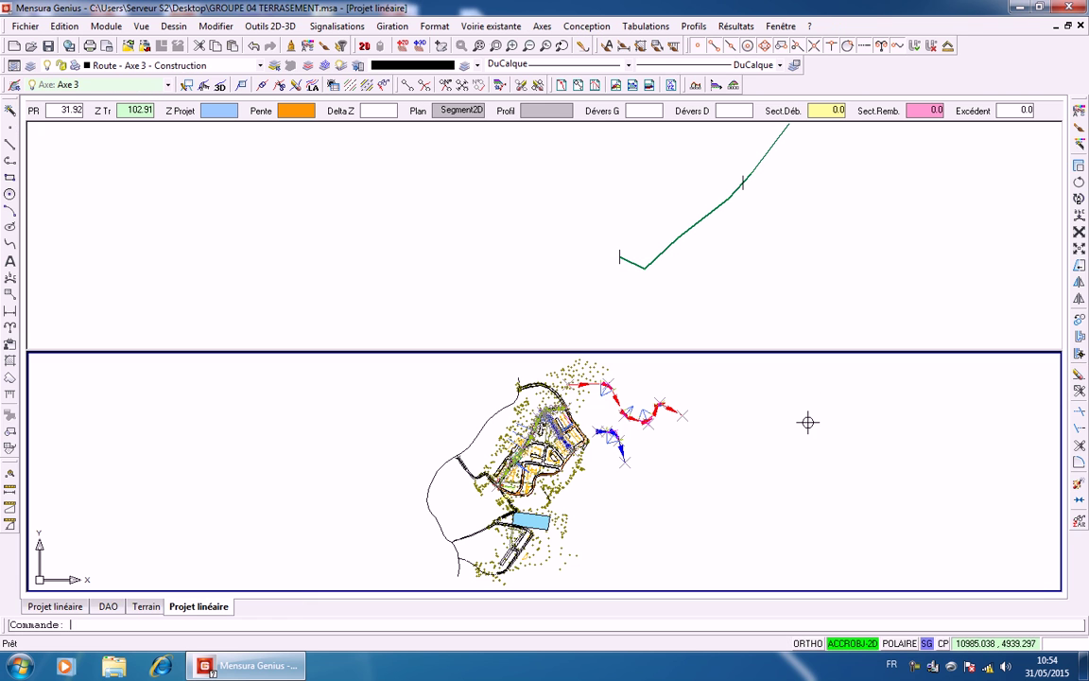
{"action": "left_click", "coordinate": [869, 292]}
{"action": "left_click", "coordinate": [859, 394]}
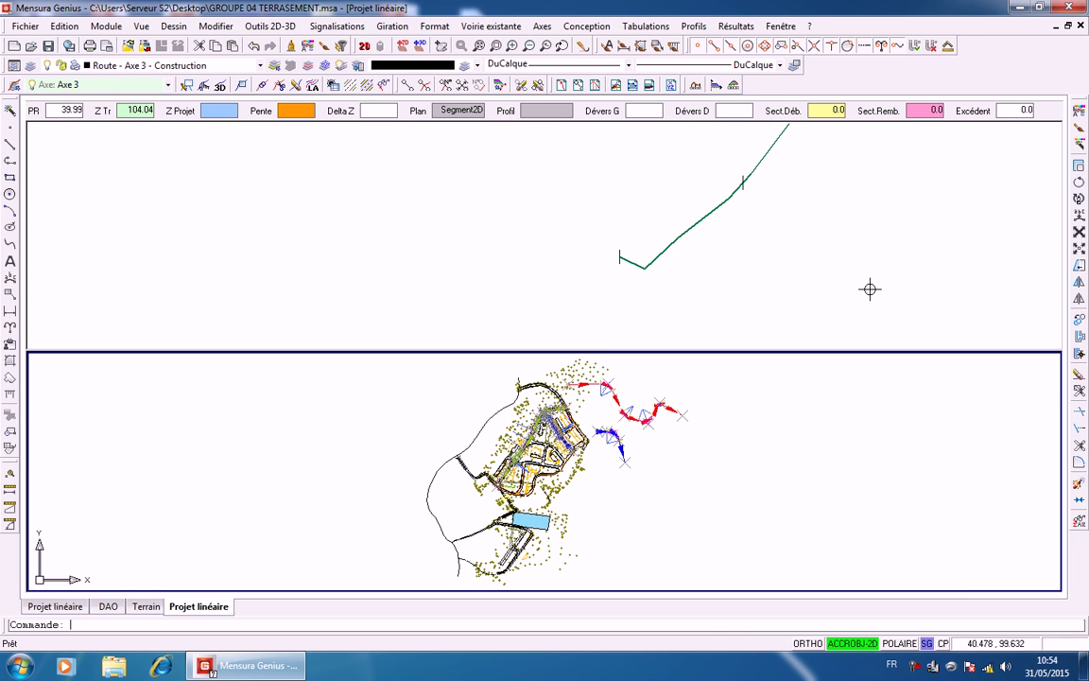
{"action": "left_click", "coordinate": [870, 286]}
{"action": "left_click", "coordinate": [811, 420]}
{"action": "scroll", "coordinate": [654, 473], "scroll_direction": "up", "scroll_amount": 3}
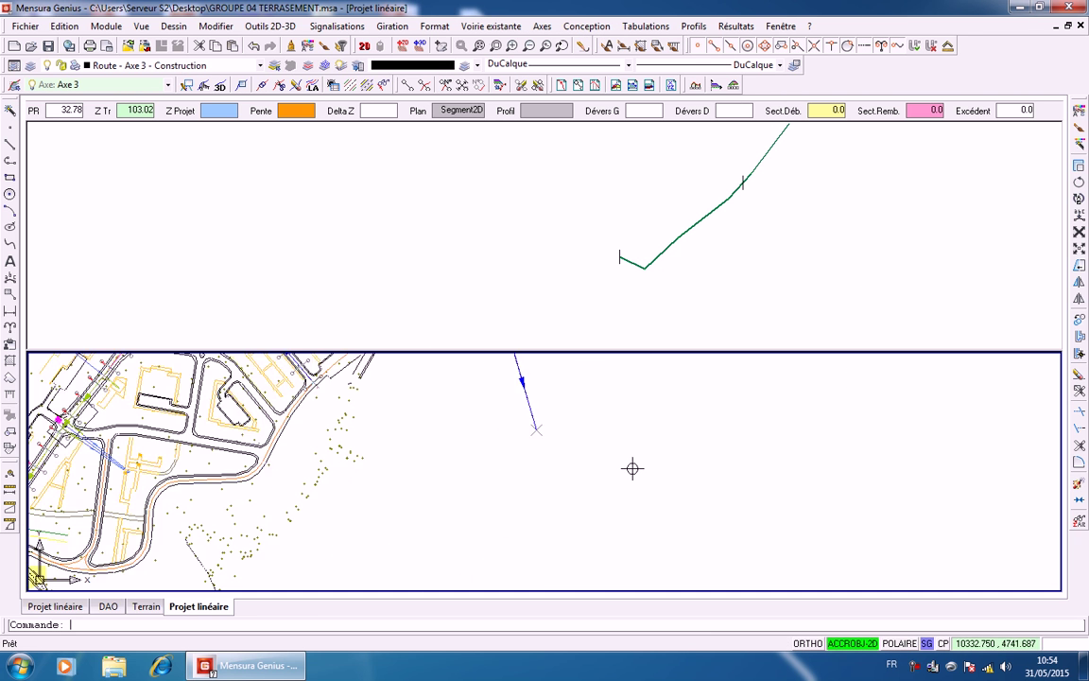
{"action": "scroll", "coordinate": [634, 468], "scroll_direction": "down", "scroll_amount": 4}
{"action": "left_click", "coordinate": [820, 259]}
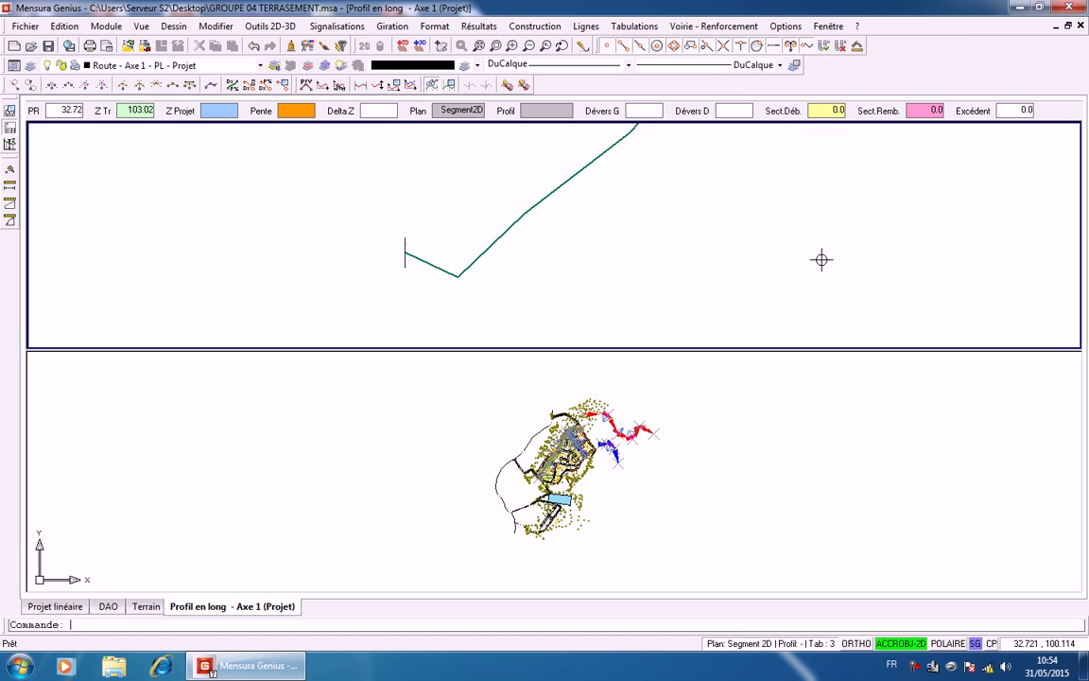
{"action": "middle_click_drag", "start_coordinate": [819, 260], "coordinate": [807, 313]}
{"action": "left_click", "coordinate": [535, 25]}
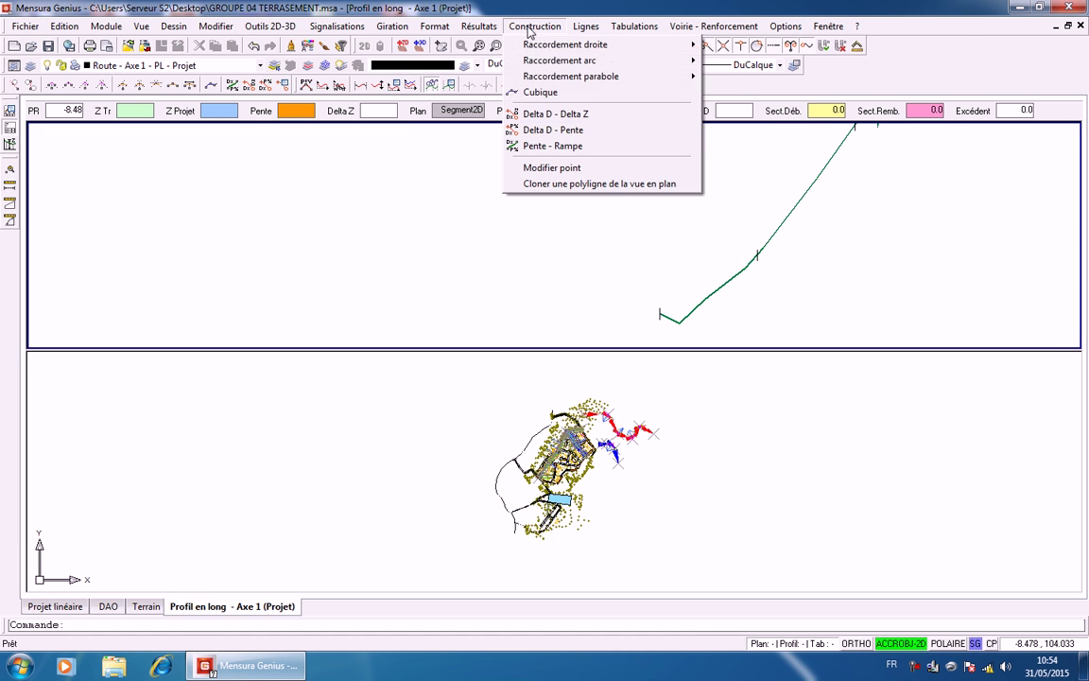
{"action": "left_click", "coordinate": [557, 150]}
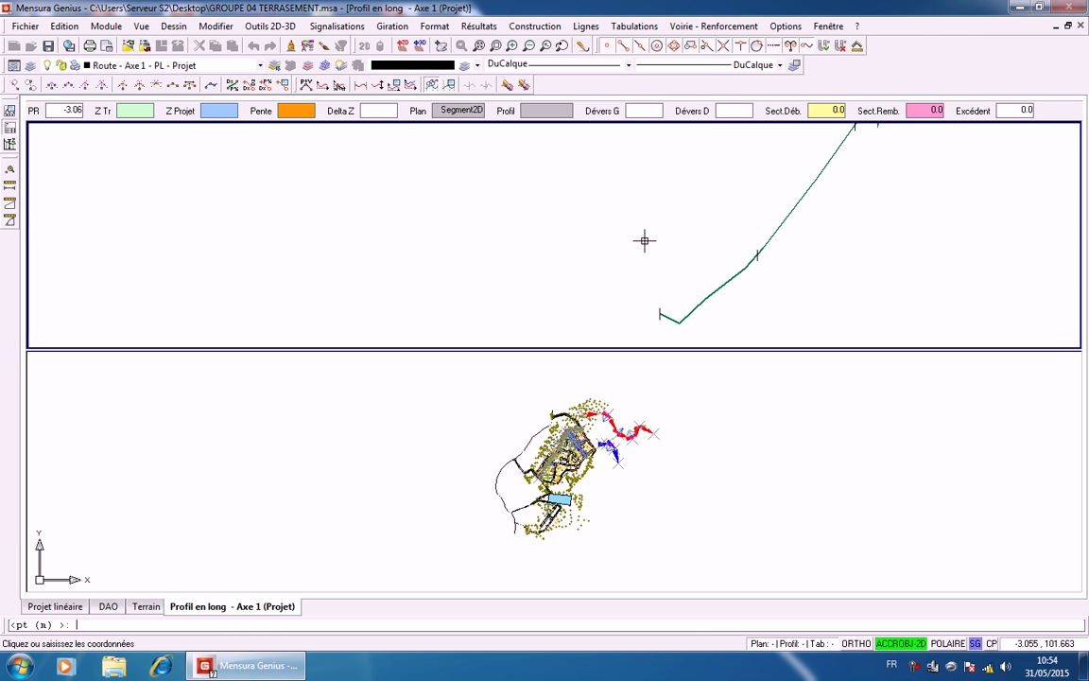
{"action": "middle_click_drag", "start_coordinate": [664, 290], "coordinate": [695, 171]}
{"action": "left_click", "coordinate": [683, 231]}
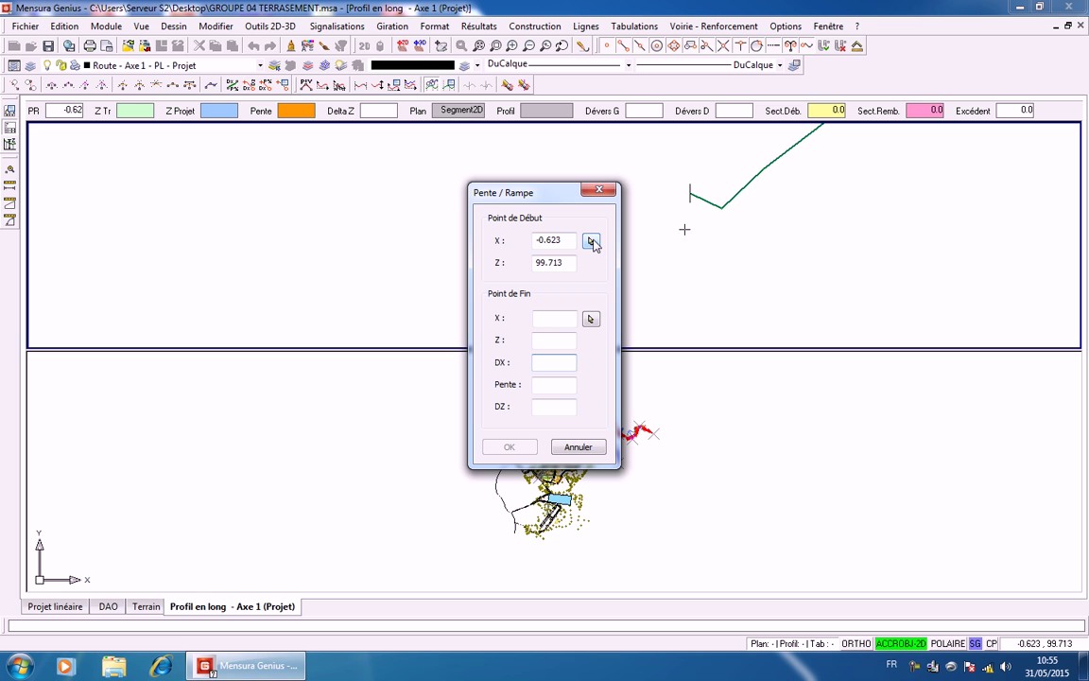
{"action": "double_click", "coordinate": [553, 240]}
{"action": "type", "text": "0"}
{"action": "left_click", "coordinate": [754, 228]}
{"action": "left_click", "coordinate": [561, 262]}
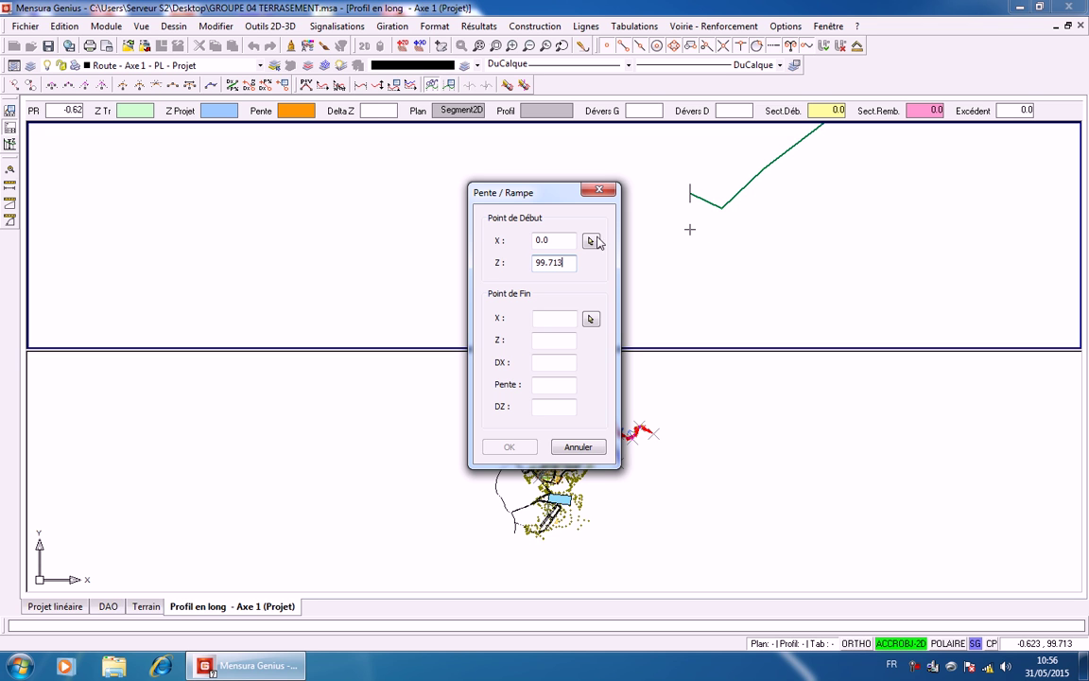
{"action": "double_click", "coordinate": [567, 259]}
{"action": "type", "text": "100"}
{"action": "double_click", "coordinate": [549, 262]}
{"action": "type", "text": "99."}
{"action": "scroll", "coordinate": [838, 235], "scroll_direction": "down", "scroll_amount": 3}
{"action": "middle_click_drag", "start_coordinate": [839, 233], "coordinate": [637, 282]}
{"action": "middle_click_drag", "start_coordinate": [693, 180], "coordinate": [535, 331]}
{"action": "scroll", "coordinate": [586, 282], "scroll_direction": "down", "scroll_amount": 6}
{"action": "scroll", "coordinate": [590, 280], "scroll_direction": "up", "scroll_amount": 5}
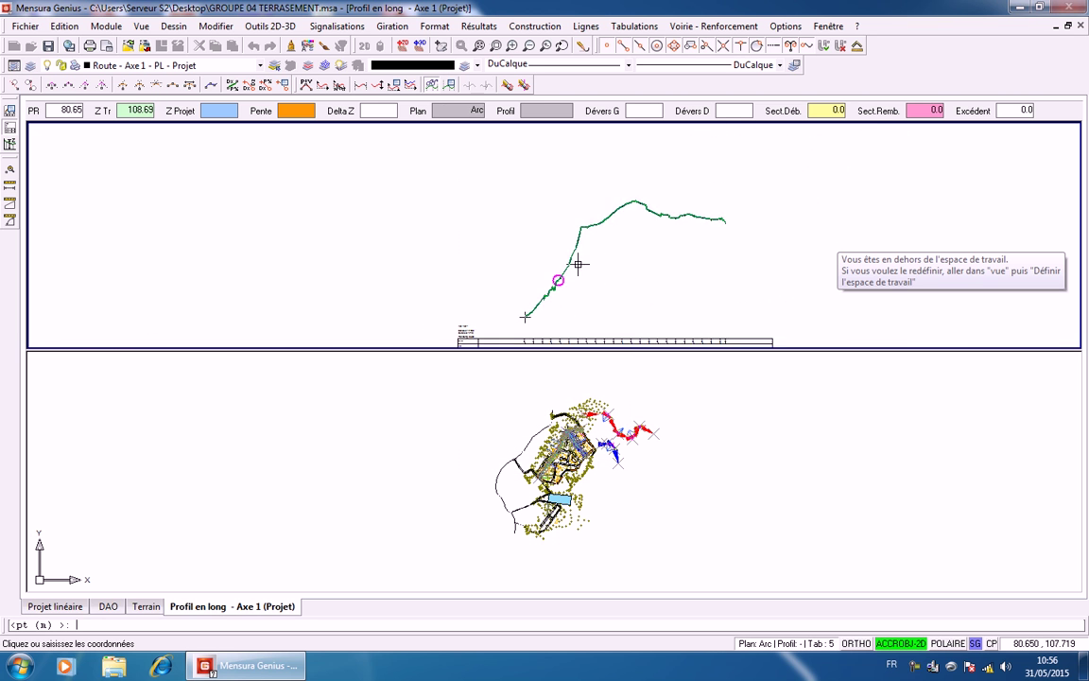
{"action": "left_click", "coordinate": [618, 170]}
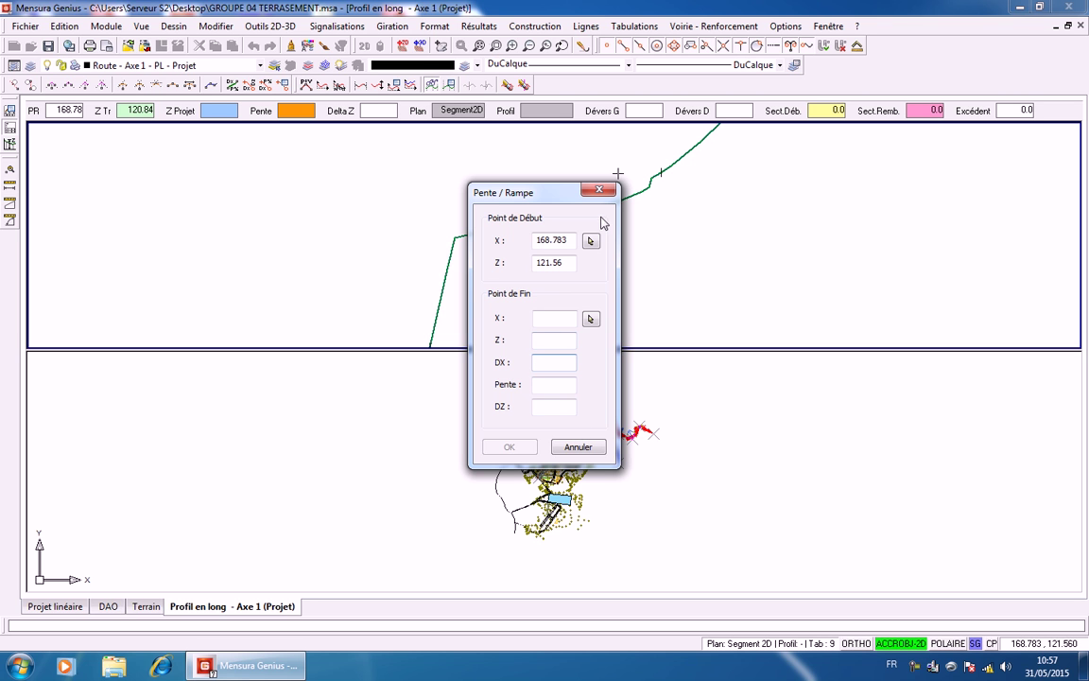
{"action": "left_click", "coordinate": [579, 446]}
Start a Pente / Rampe line just below the terrain's first point, at about X -0.1, Z 99.78
{"action": "scroll", "coordinate": [567, 214], "scroll_direction": "down", "scroll_amount": 3}
{"action": "middle_click_drag", "start_coordinate": [596, 214], "coordinate": [675, 239]}
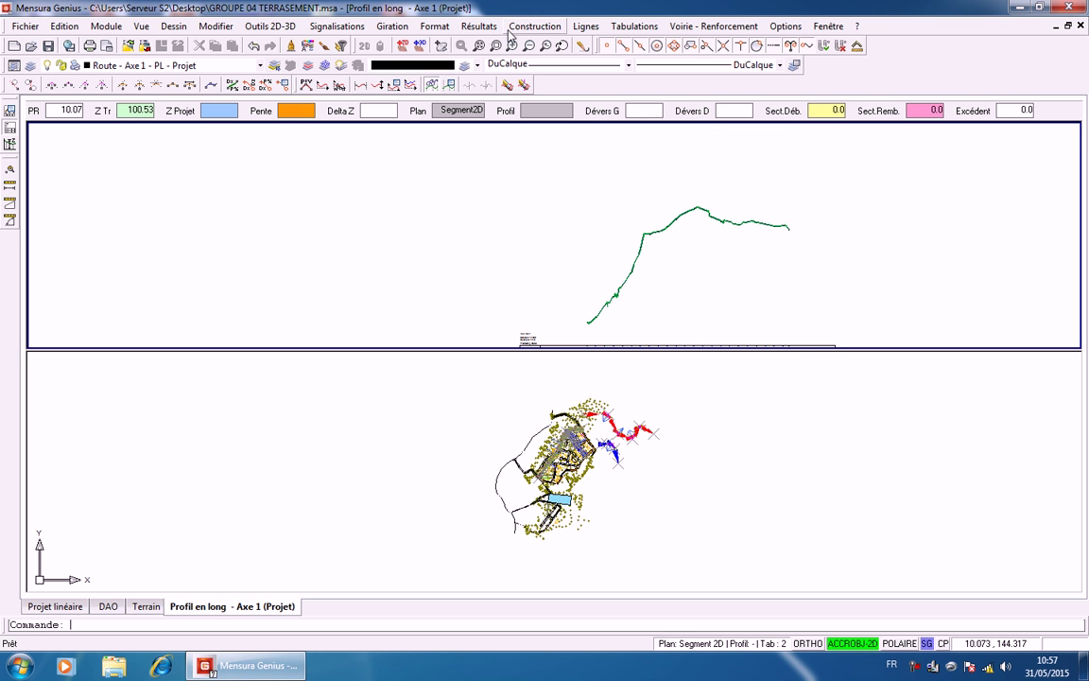
{"action": "left_click", "coordinate": [534, 26]}
{"action": "left_click", "coordinate": [549, 132]}
{"action": "scroll", "coordinate": [583, 207], "scroll_direction": "up", "scroll_amount": 6}
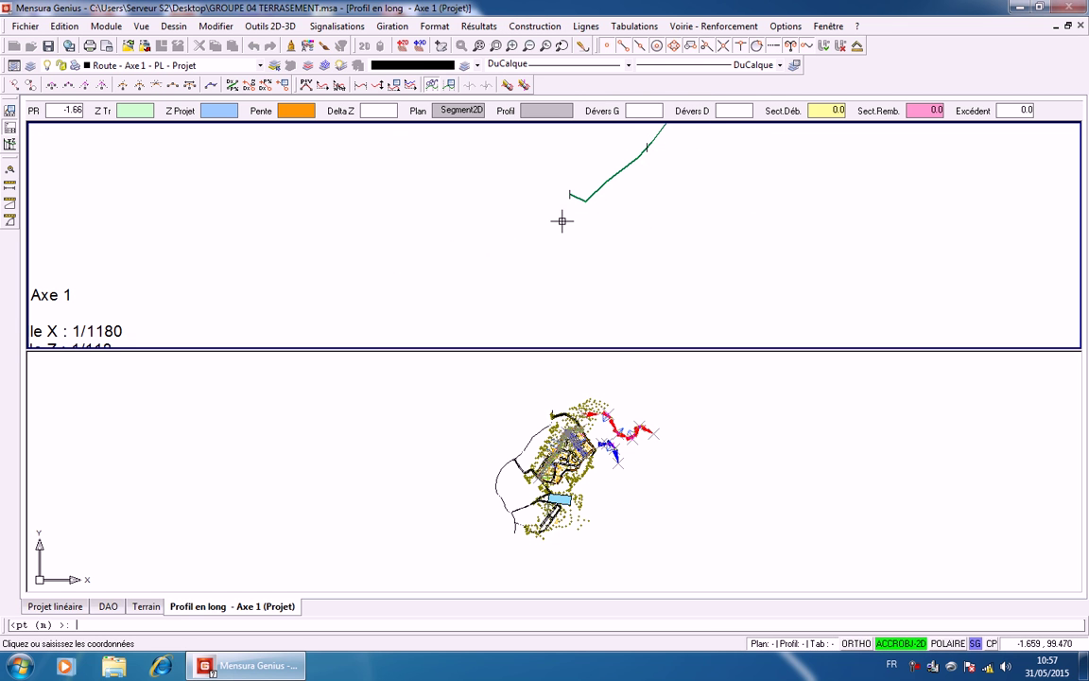
{"action": "left_click", "coordinate": [567, 212]}
End the line near the terrain at about X 173.44 and set its slope to 12%
{"action": "left_click", "coordinate": [591, 319]}
{"action": "scroll", "coordinate": [652, 238], "scroll_direction": "down", "scroll_amount": 3}
{"action": "middle_click_drag", "start_coordinate": [652, 237], "coordinate": [475, 409]}
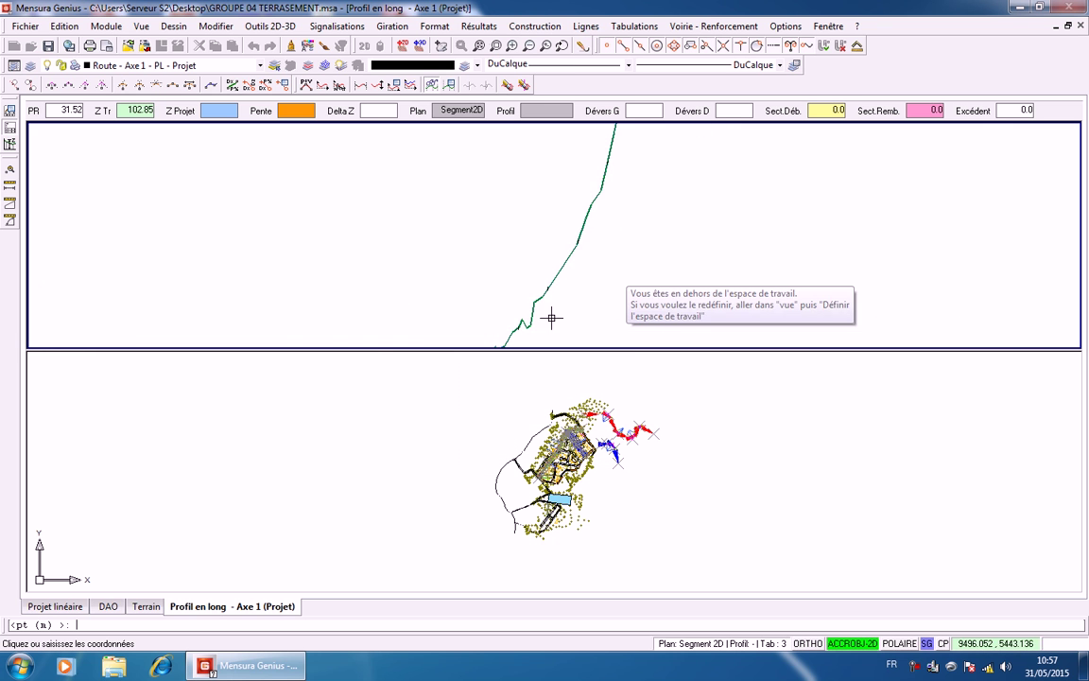
{"action": "scroll", "coordinate": [612, 241], "scroll_direction": "down", "scroll_amount": 3}
{"action": "middle_click_drag", "start_coordinate": [614, 234], "coordinate": [527, 322]}
{"action": "scroll", "coordinate": [556, 264], "scroll_direction": "up", "scroll_amount": 4}
{"action": "scroll", "coordinate": [558, 255], "scroll_direction": "up", "scroll_amount": 2}
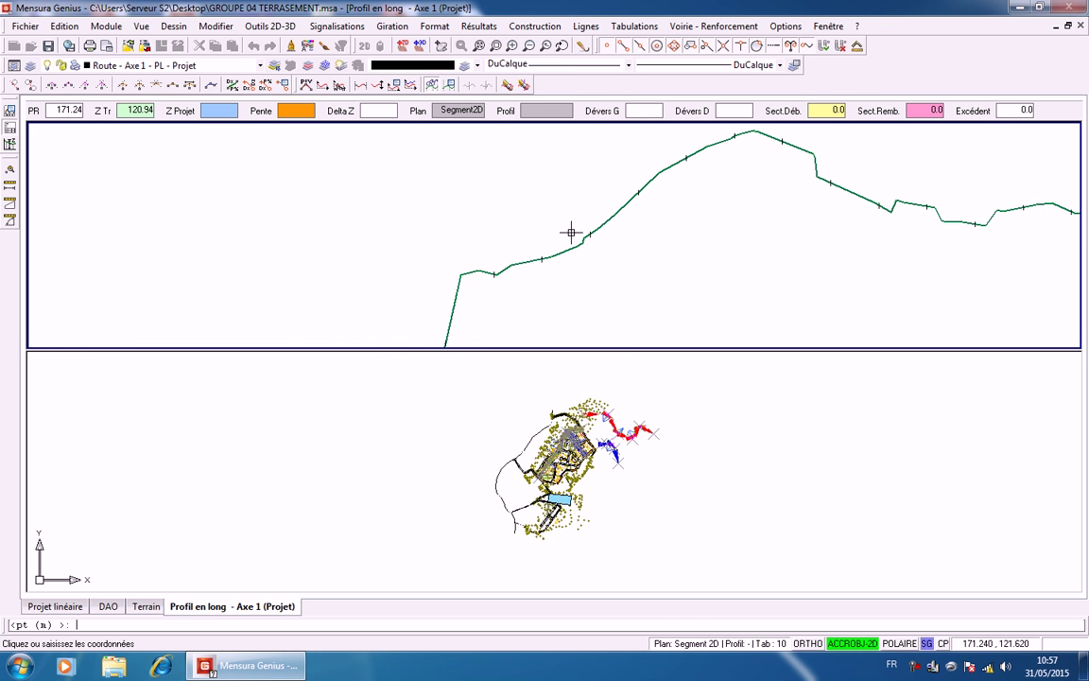
{"action": "left_click", "coordinate": [574, 234]}
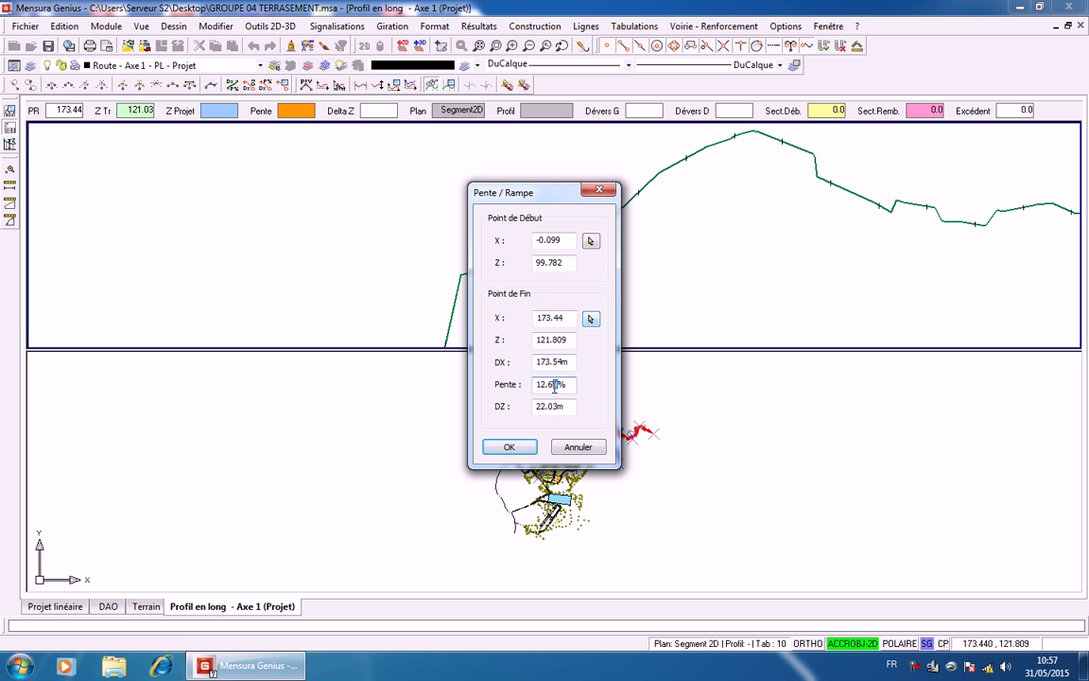
{"action": "type", "text": "00"}
{"action": "left_click", "coordinate": [502, 446]}
Examine how the 12% slope line follows the terrain along the Axe 1 longitudinal profile
{"action": "middle_click_drag", "start_coordinate": [615, 277], "coordinate": [696, 166]}
{"action": "scroll", "coordinate": [659, 212], "scroll_direction": "down", "scroll_amount": 3}
{"action": "scroll", "coordinate": [681, 188], "scroll_direction": "down", "scroll_amount": 2}
{"action": "scroll", "coordinate": [689, 184], "scroll_direction": "up", "scroll_amount": 6}
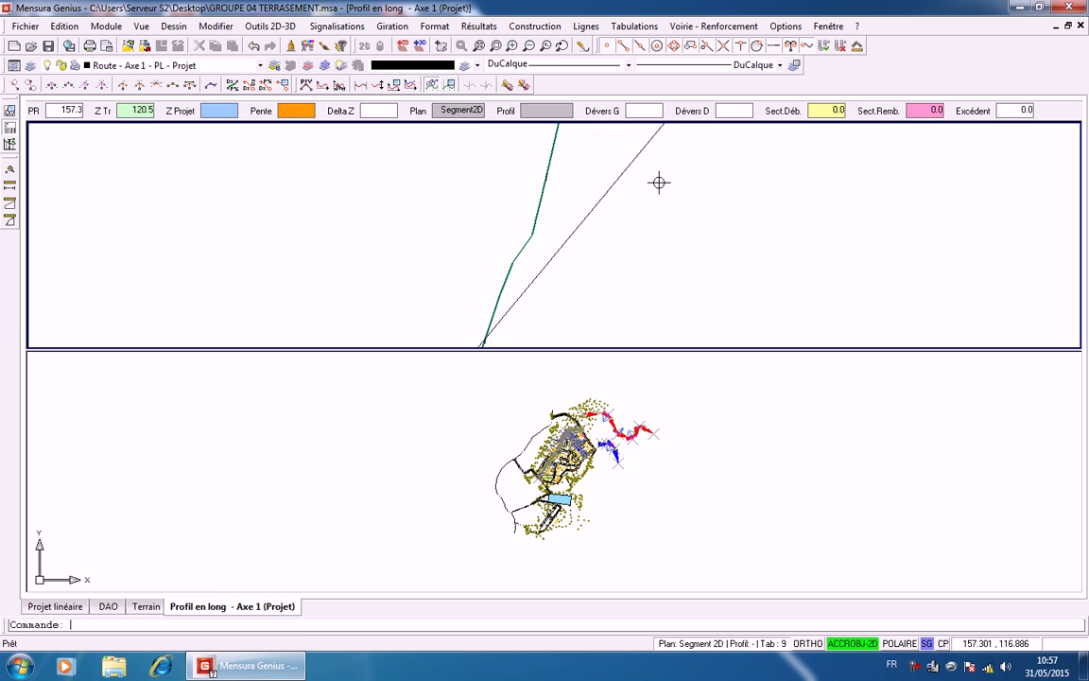
{"action": "scroll", "coordinate": [650, 224], "scroll_direction": "down", "scroll_amount": 3}
{"action": "middle_click_drag", "start_coordinate": [642, 234], "coordinate": [579, 299]}
{"action": "scroll", "coordinate": [633, 221], "scroll_direction": "down", "scroll_amount": 3}
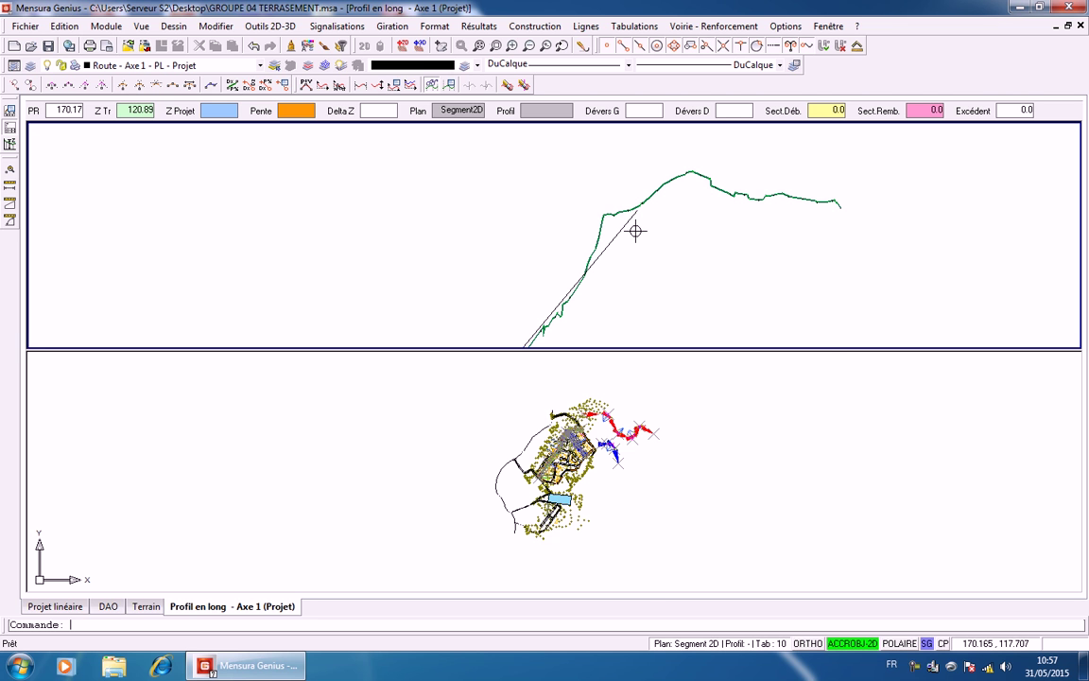
{"action": "right_click", "coordinate": [637, 232]}
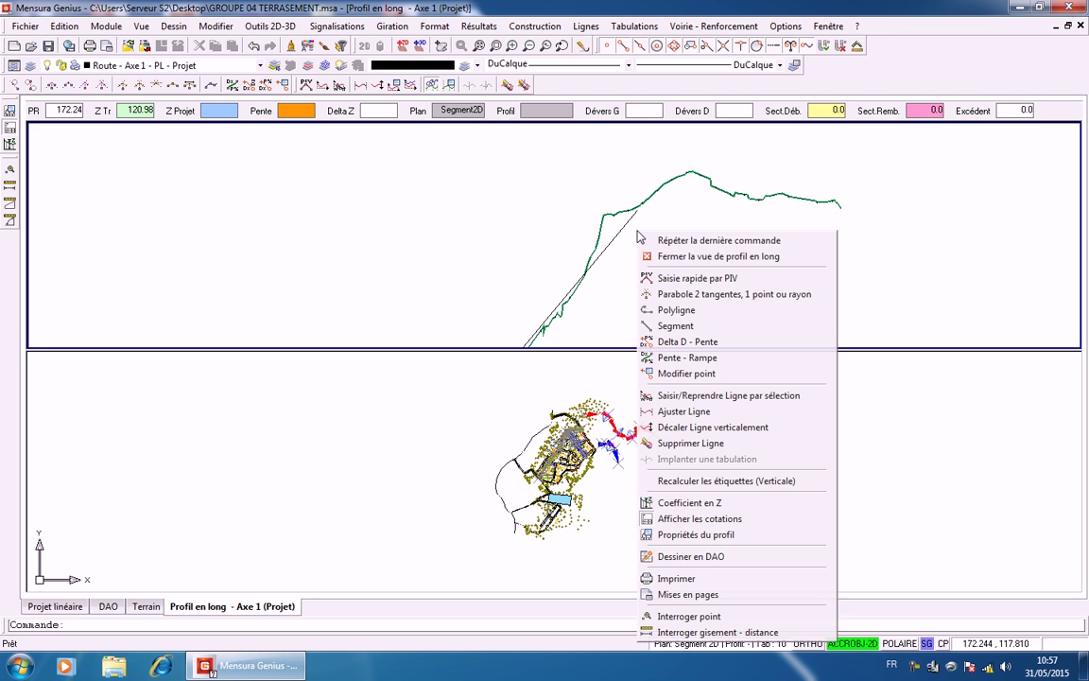
{"action": "left_click", "coordinate": [728, 242]}
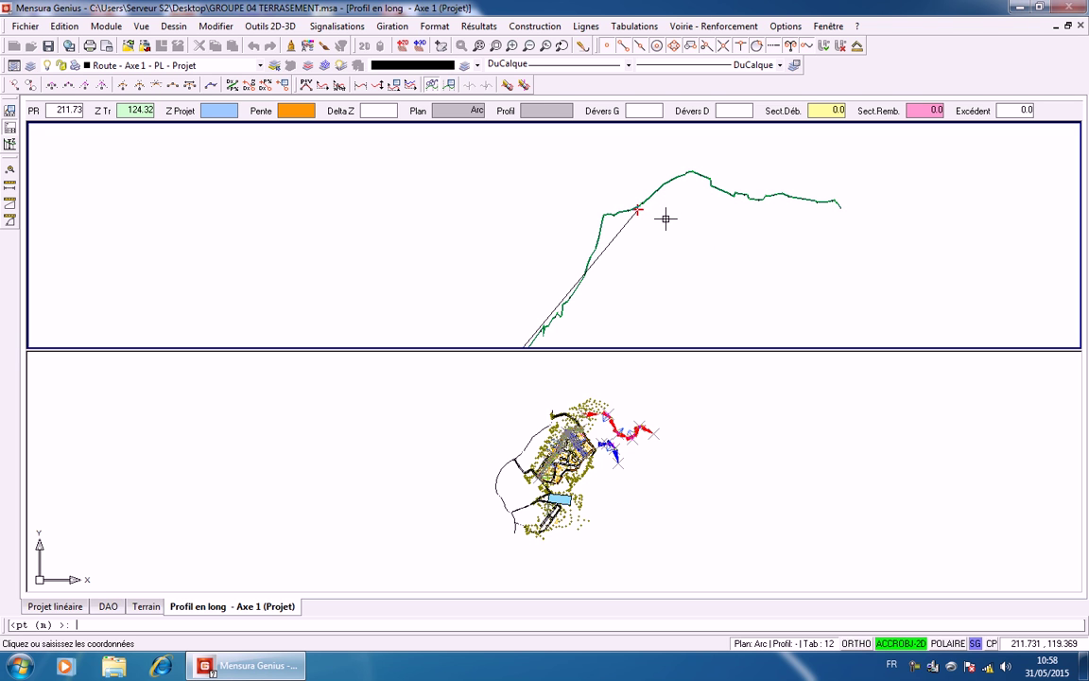
{"action": "key", "text": "Escape"}
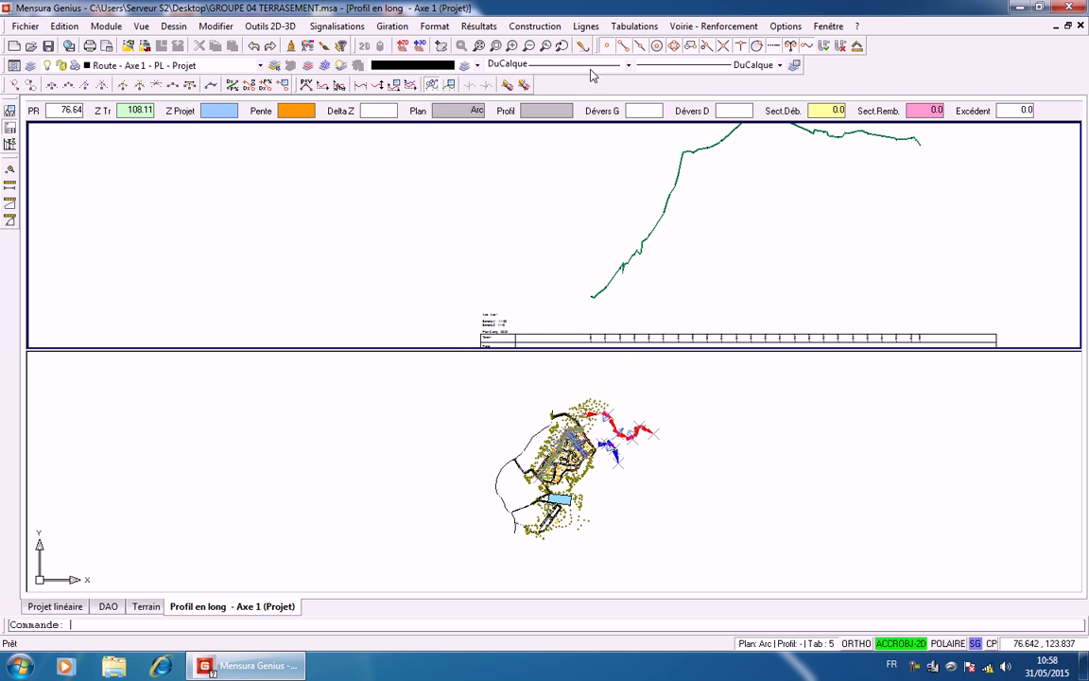
Start a Pente / Rampe line at the terrain's first point (X 0.0, Z 100.175) and end it at about X 164.03, Z 120.64
{"action": "left_click", "coordinate": [535, 25]}
{"action": "left_click", "coordinate": [565, 168]}
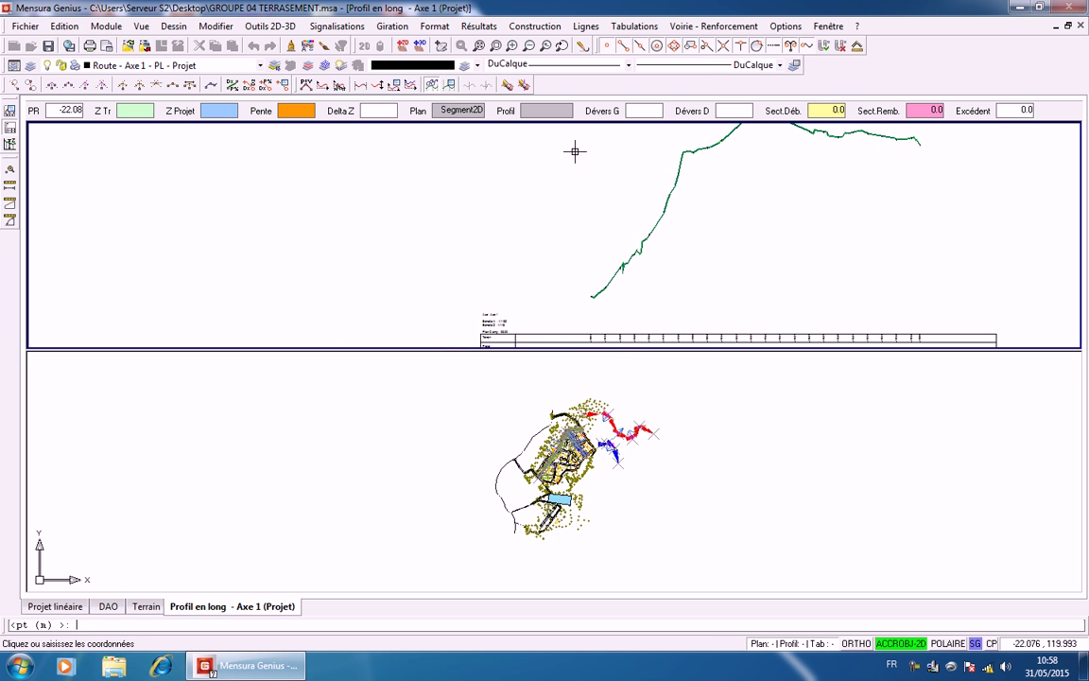
{"action": "left_click", "coordinate": [587, 293]}
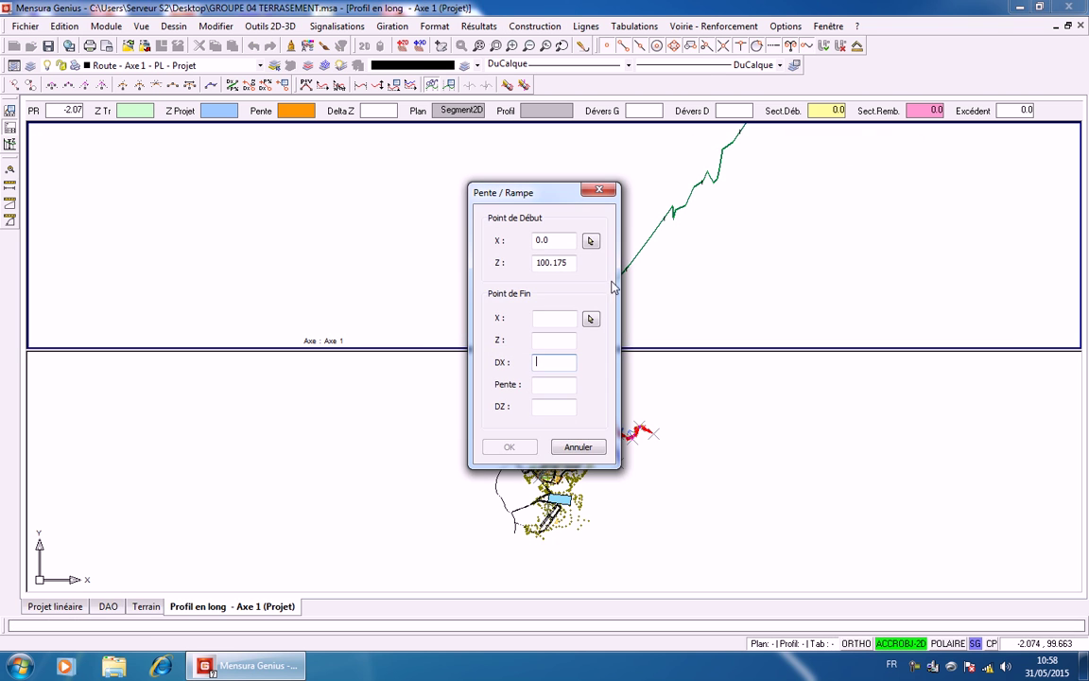
{"action": "left_click", "coordinate": [590, 320]}
{"action": "scroll", "coordinate": [525, 267], "scroll_direction": "up", "scroll_amount": 3}
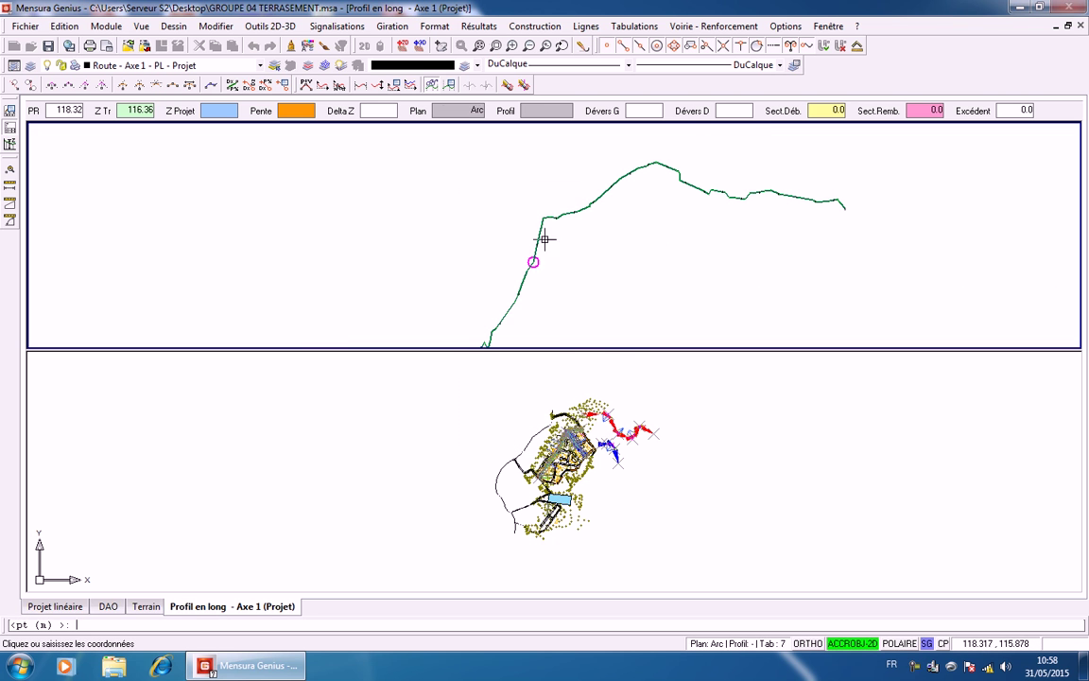
{"action": "left_click", "coordinate": [581, 204]}
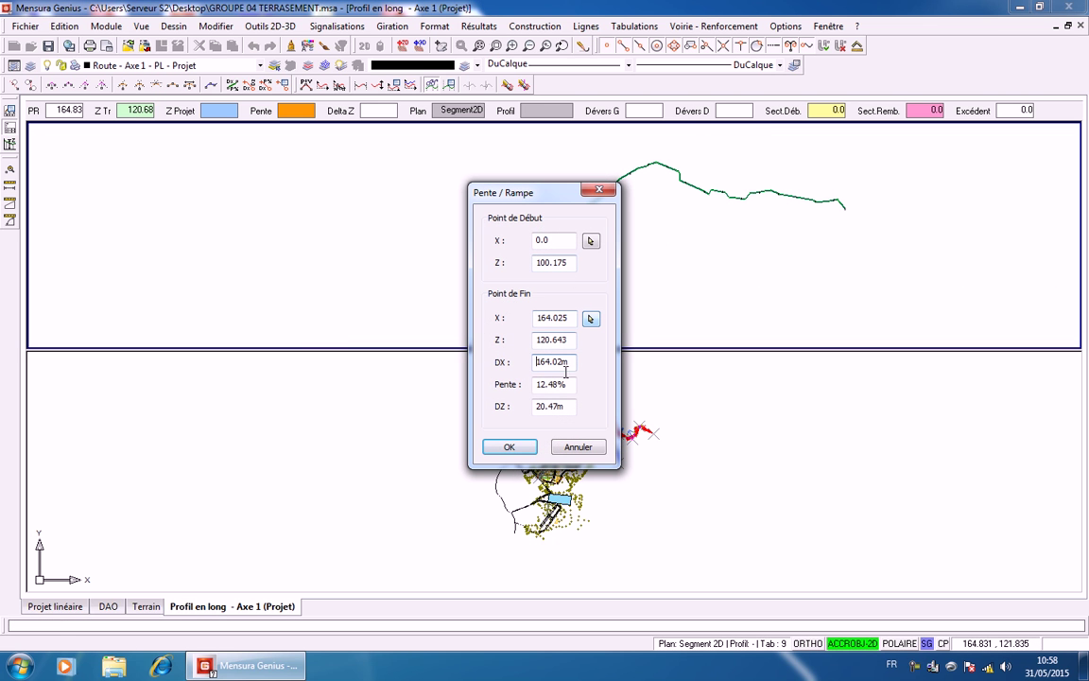
Set the line's slope to 12% and its horizontal distance DX to 200.02 m, and create the line
{"action": "left_click_drag", "start_coordinate": [548, 384], "coordinate": [556, 386]}
{"action": "type", "text": "0"}
{"action": "left_click_drag", "start_coordinate": [549, 361], "coordinate": [537, 362]}
{"action": "type", "text": "200"}
{"action": "left_click_drag", "start_coordinate": [549, 202], "coordinate": [360, 166]}
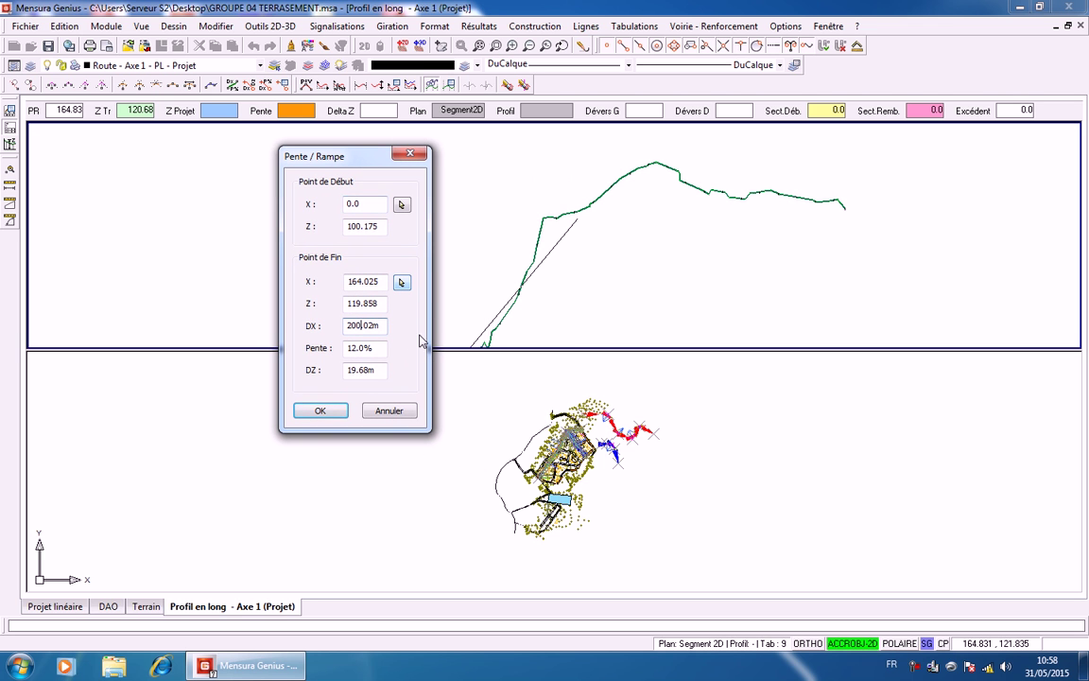
{"action": "left_click", "coordinate": [321, 411]}
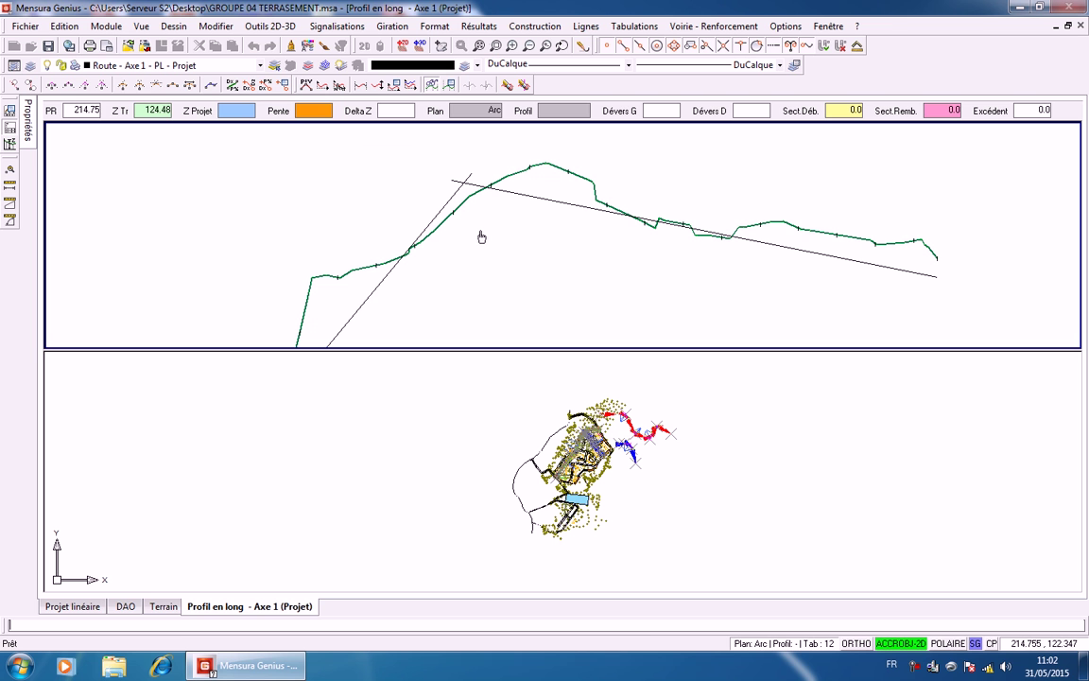
Try a 15% slope on the rising project segment and set it back to 12%
{"action": "left_click", "coordinate": [446, 201]}
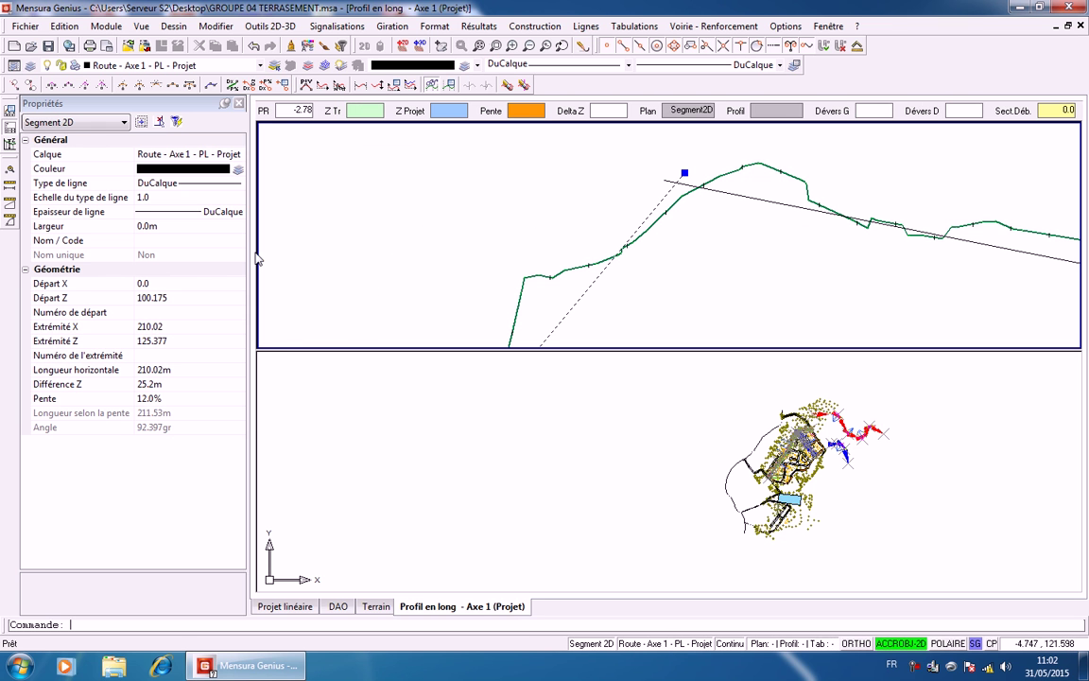
{"action": "left_click", "coordinate": [148, 398]}
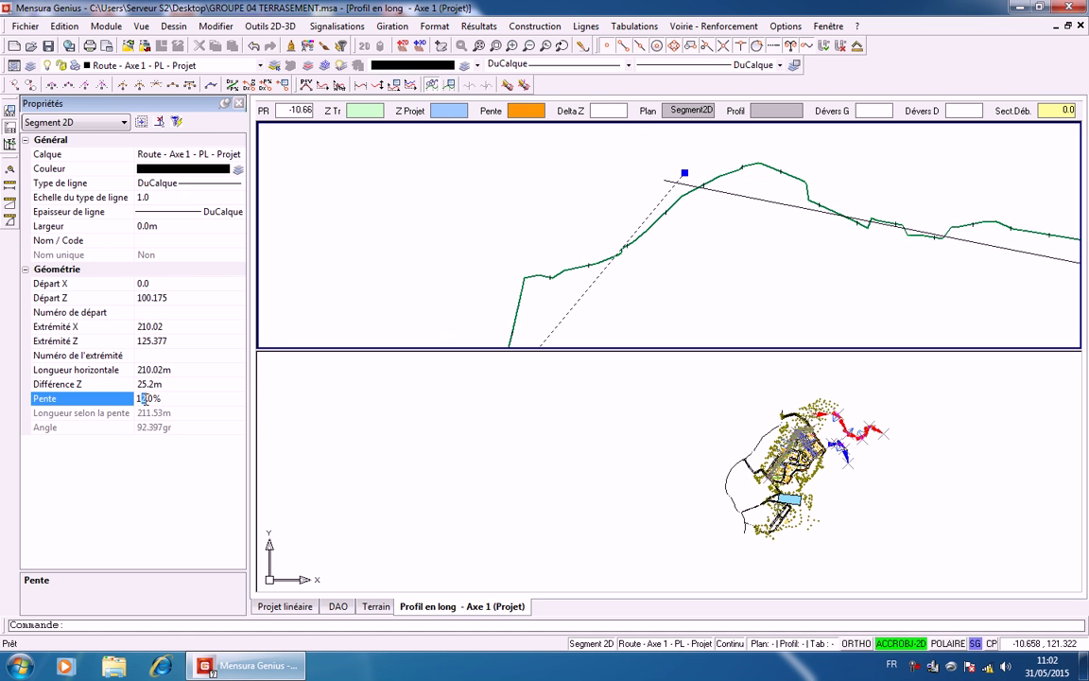
{"action": "key", "text": "Return"}
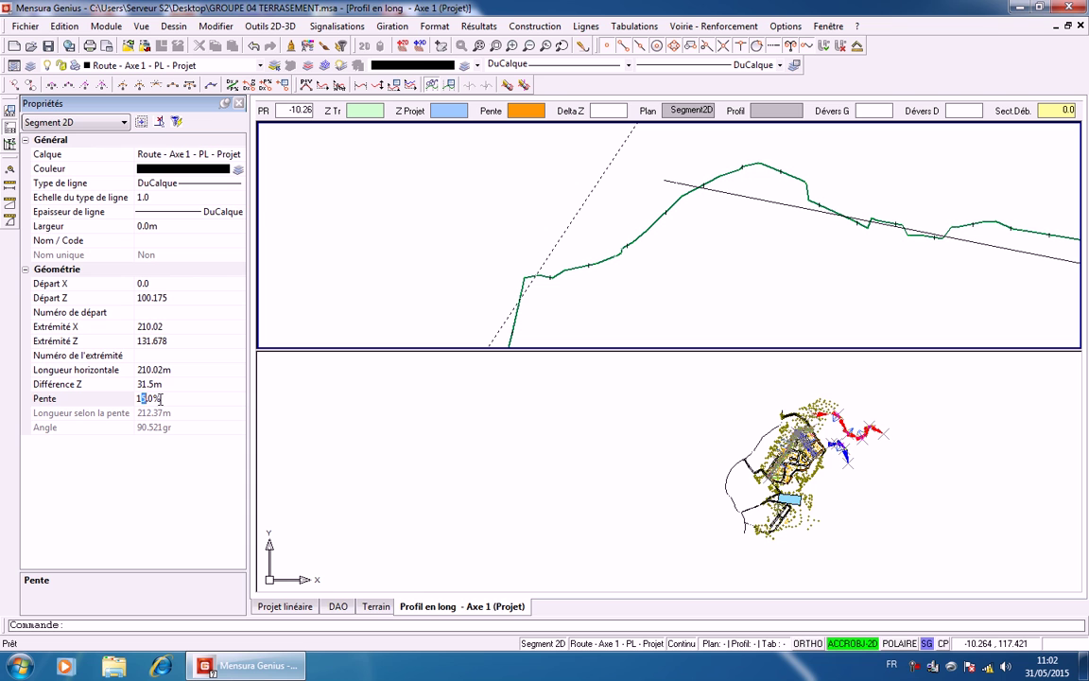
{"action": "type", "text": "2"}
Try horizontal lengths of 200.02 m and 230.02 m on the rising project segment
{"action": "left_click", "coordinate": [146, 370]}
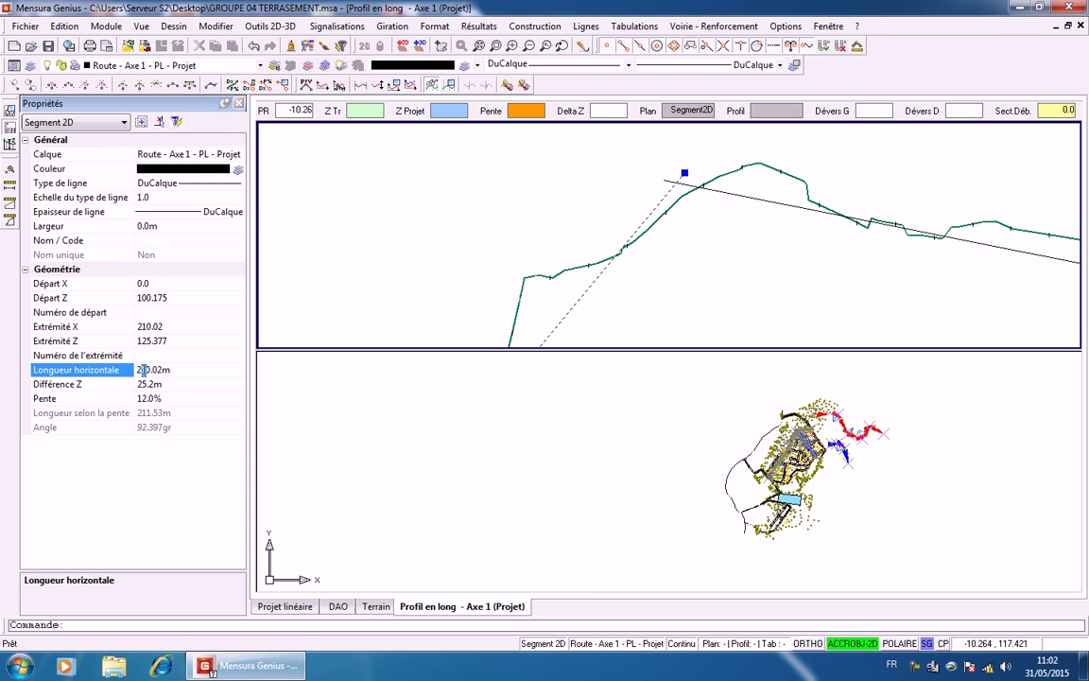
{"action": "left_click", "coordinate": [362, 308]}
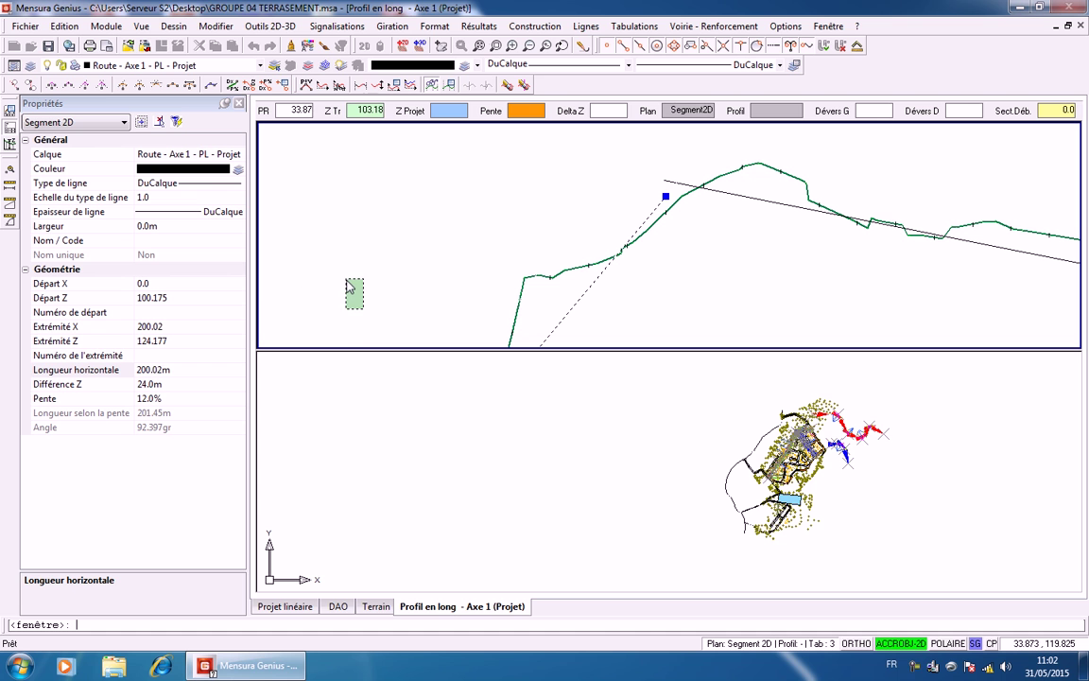
{"action": "left_click", "coordinate": [347, 279]}
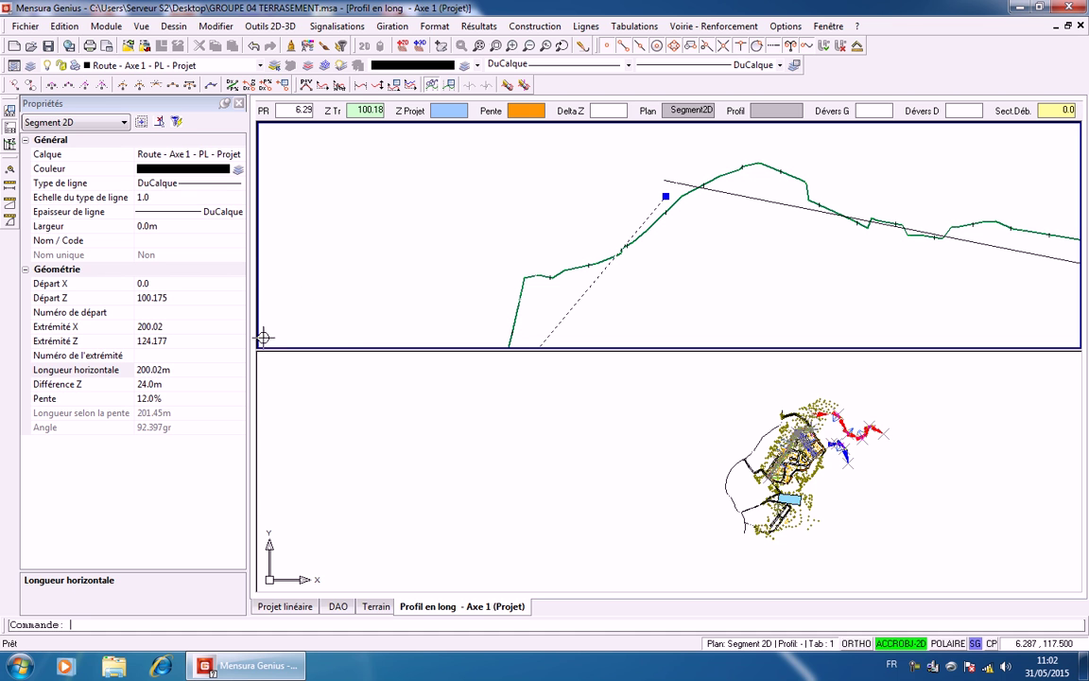
{"action": "left_click", "coordinate": [175, 383]}
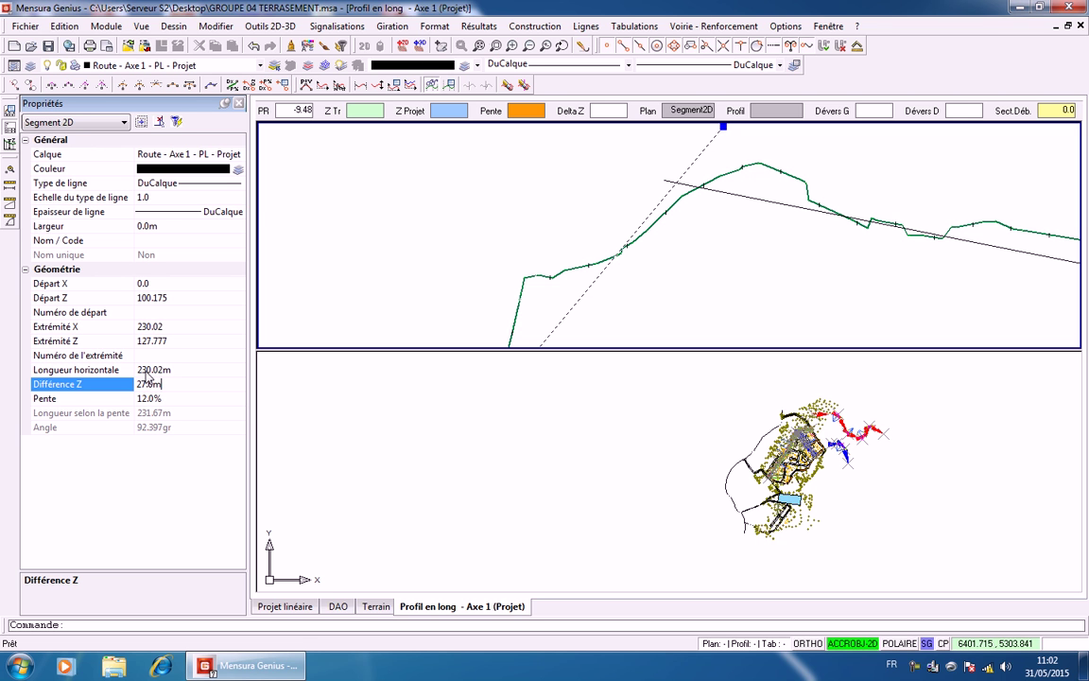
Set the rising segment's horizontal length to 210.02 m and close its properties
{"action": "left_click", "coordinate": [143, 370]}
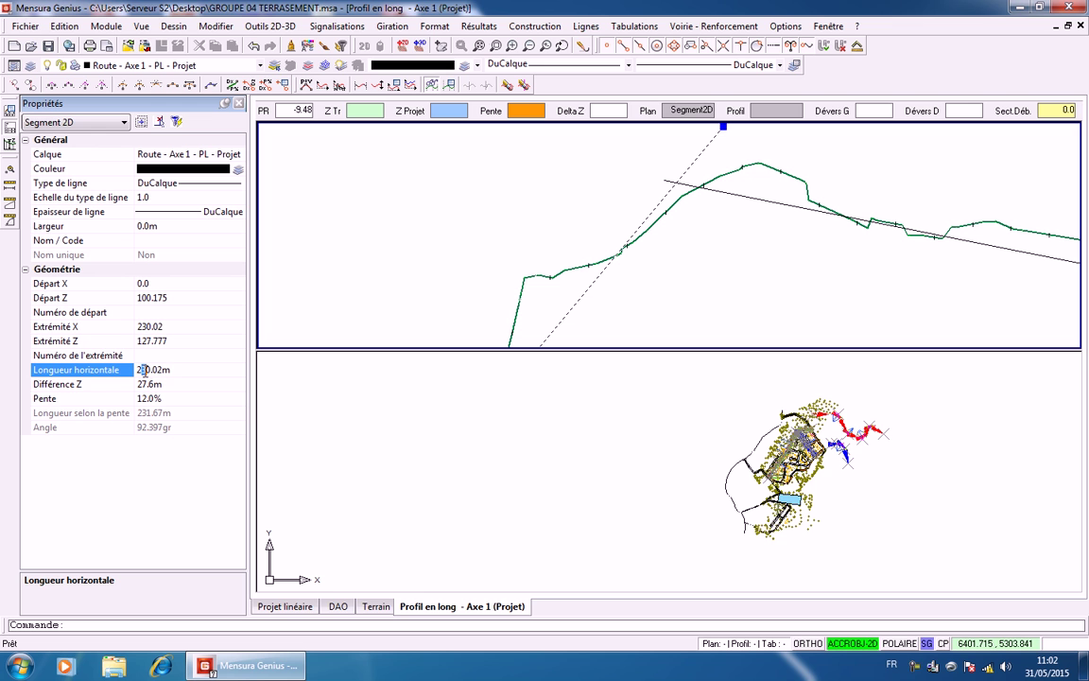
{"action": "type", "text": "1"}
{"action": "key", "text": "Return"}
{"action": "left_click", "coordinate": [199, 396]}
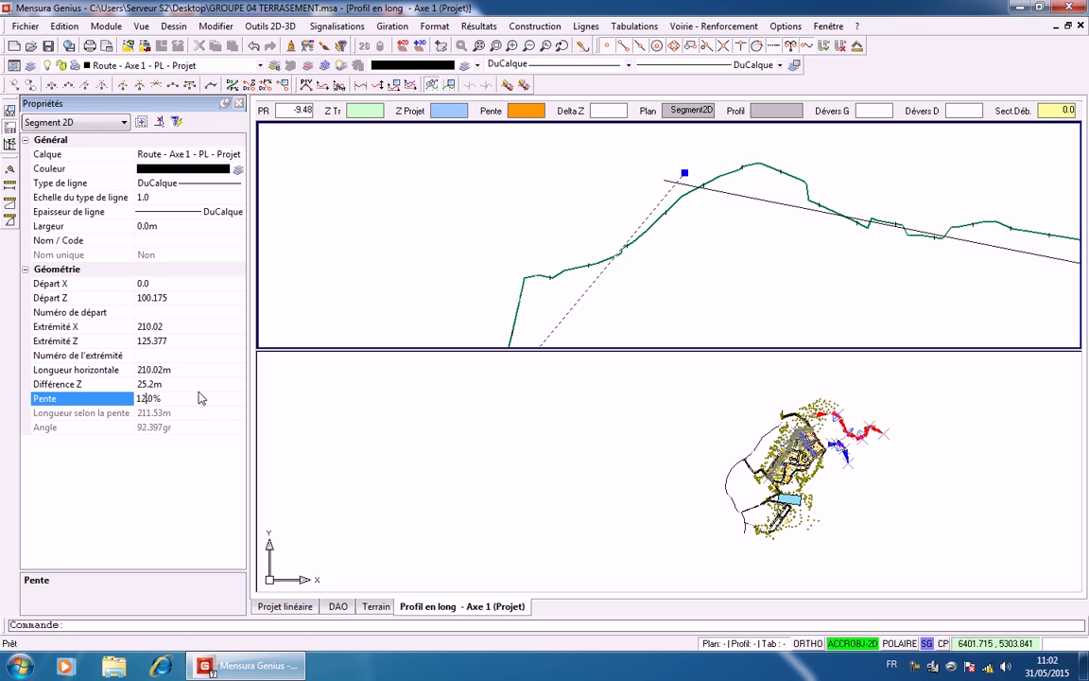
{"action": "left_click", "coordinate": [336, 304]}
{"action": "left_click", "coordinate": [239, 104]}
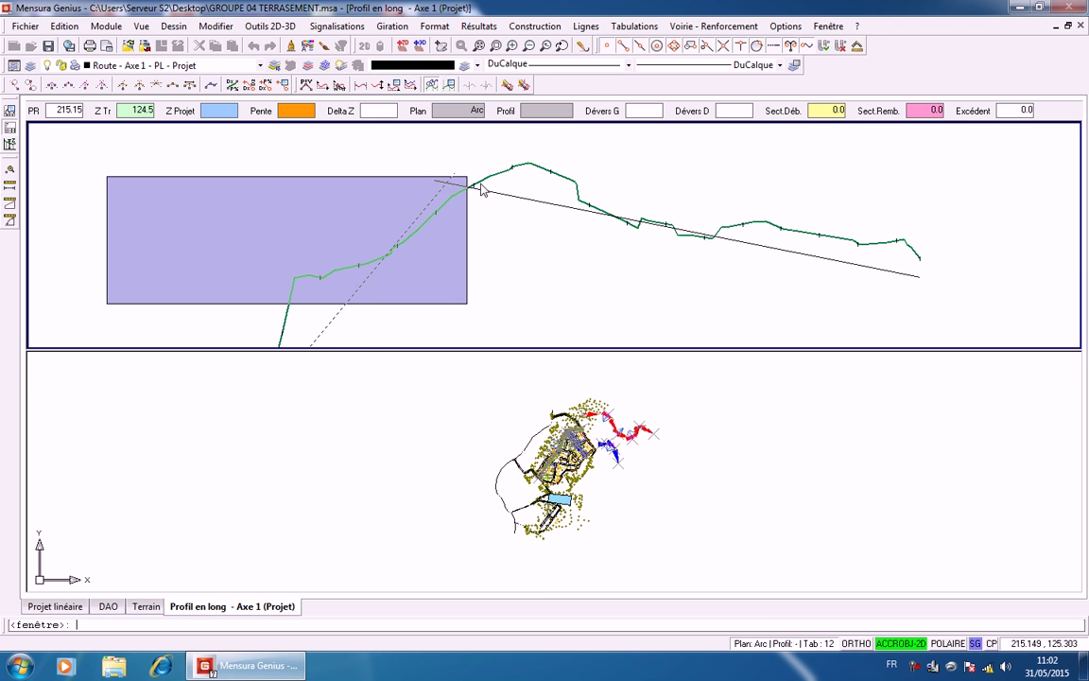
{"action": "left_click", "coordinate": [307, 205]}
Start a parabola connection by 2 tangents and 1 point or radius, using the rising and descending project segments as tangents
{"action": "left_click", "coordinate": [535, 26]}
{"action": "mouse_move", "coordinate": [562, 63]}
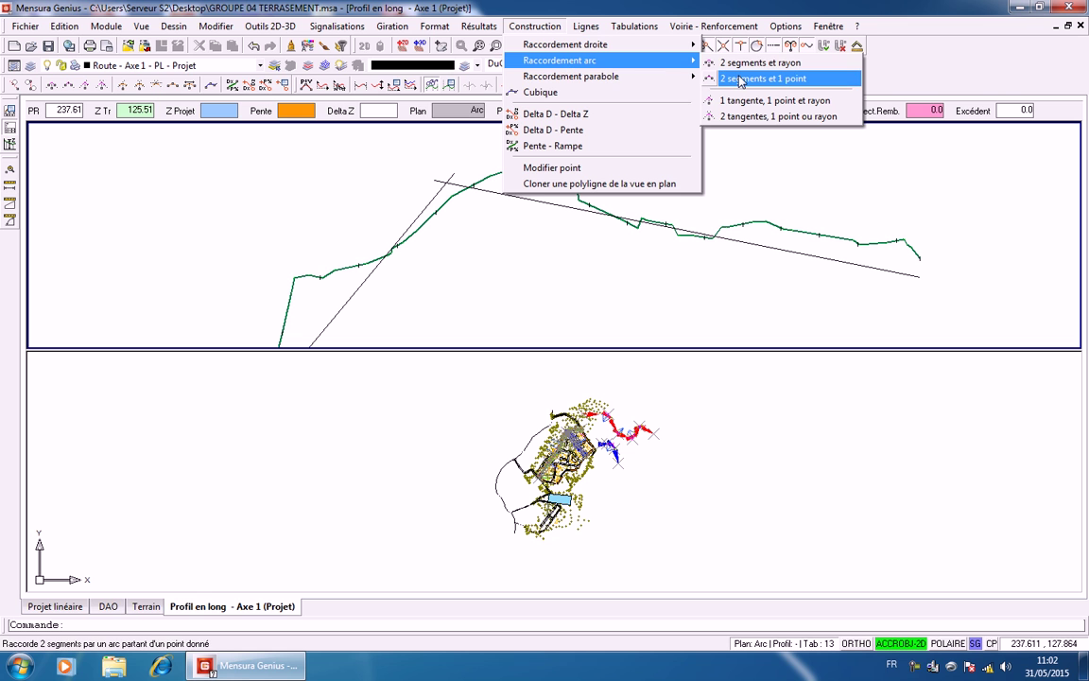
{"action": "mouse_move", "coordinate": [596, 77]}
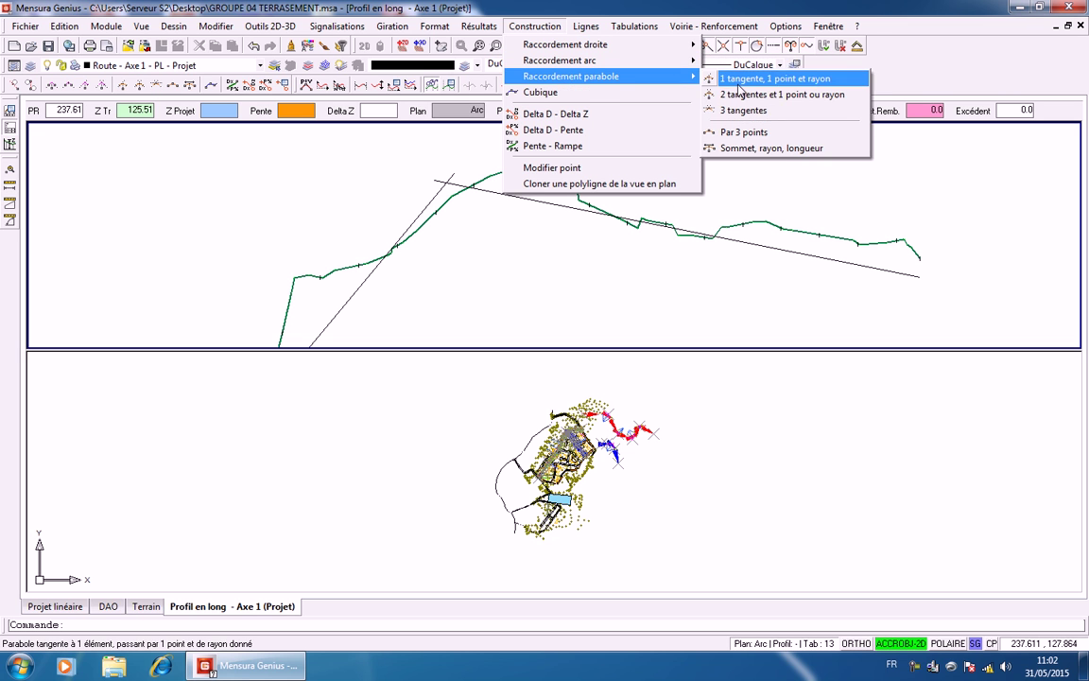
{"action": "left_click", "coordinate": [673, 89]}
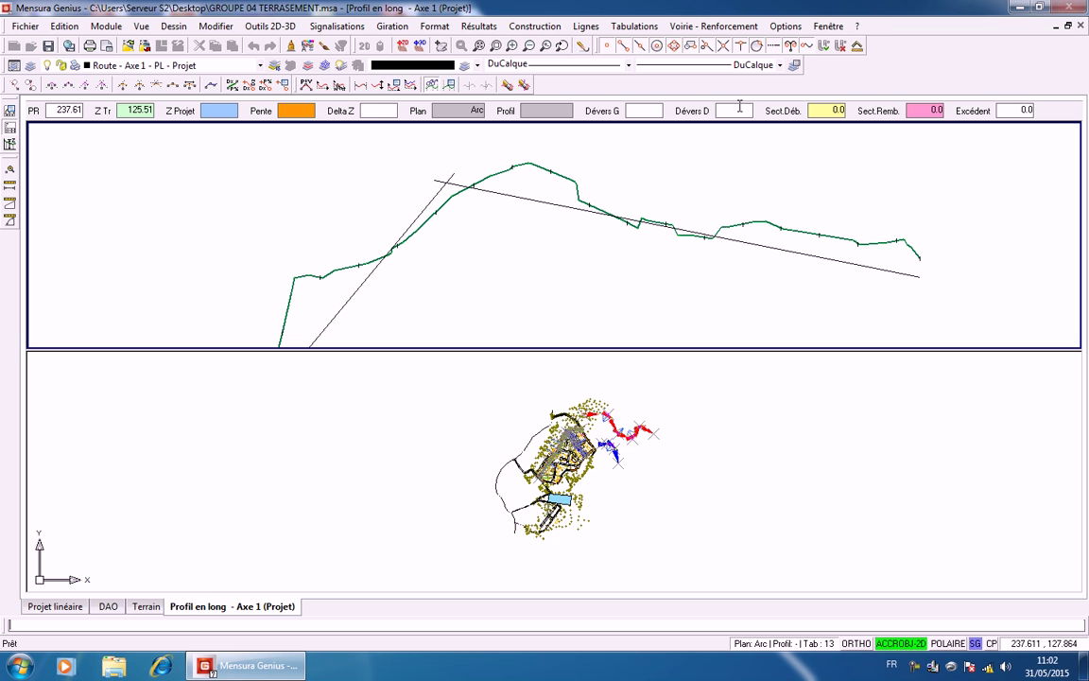
{"action": "left_click", "coordinate": [362, 284]}
{"action": "left_click", "coordinate": [555, 211]}
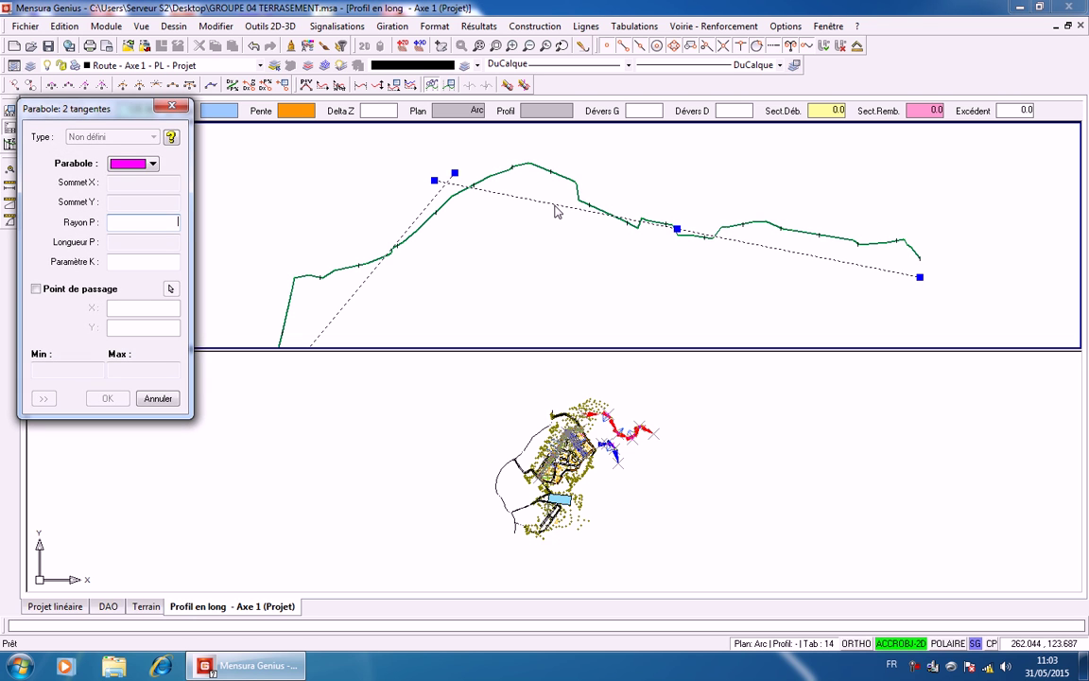
{"action": "left_click_drag", "start_coordinate": [113, 108], "coordinate": [266, 179]}
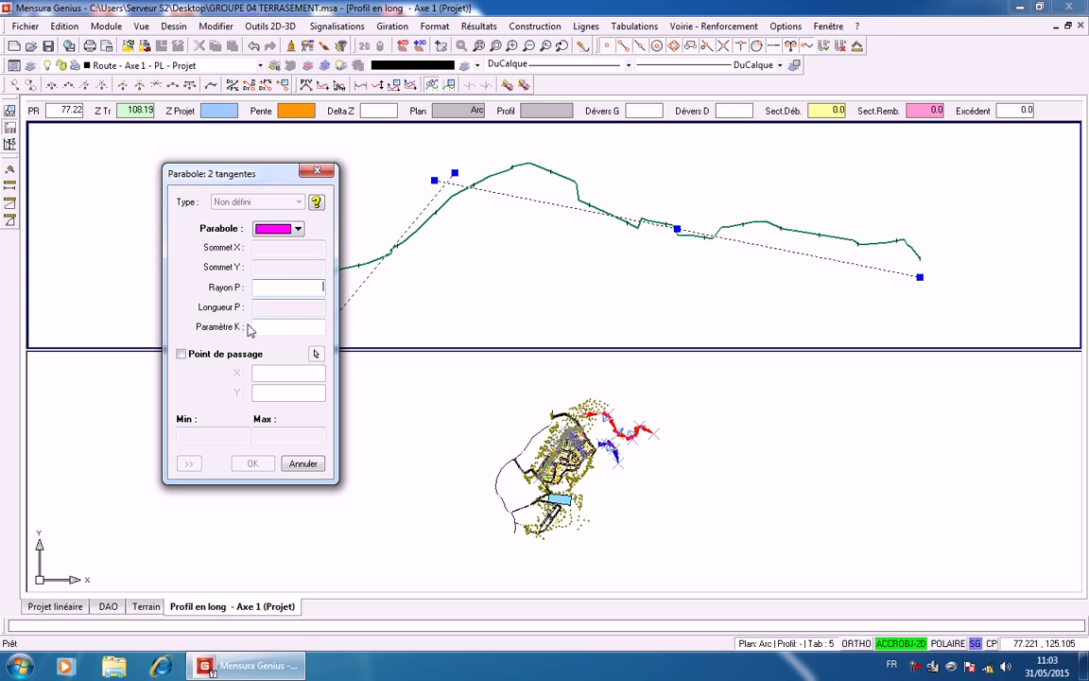
Try the Point de passage option for the parabola, and enter a radius of 1500 m instead
{"action": "left_click", "coordinate": [182, 356]}
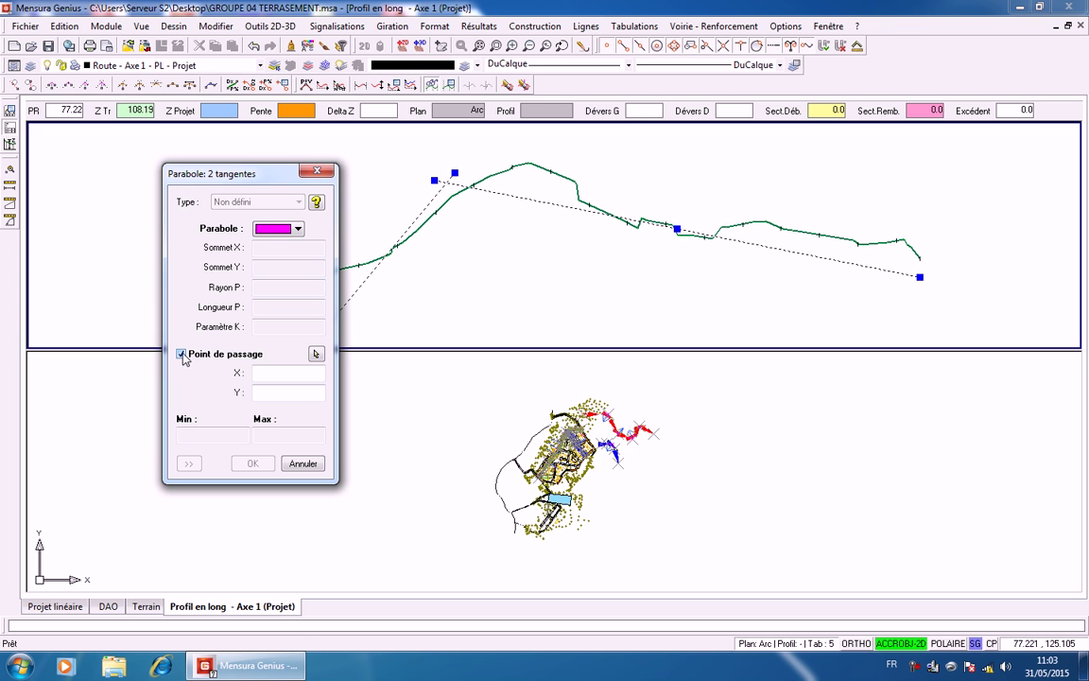
{"action": "left_click", "coordinate": [182, 355]}
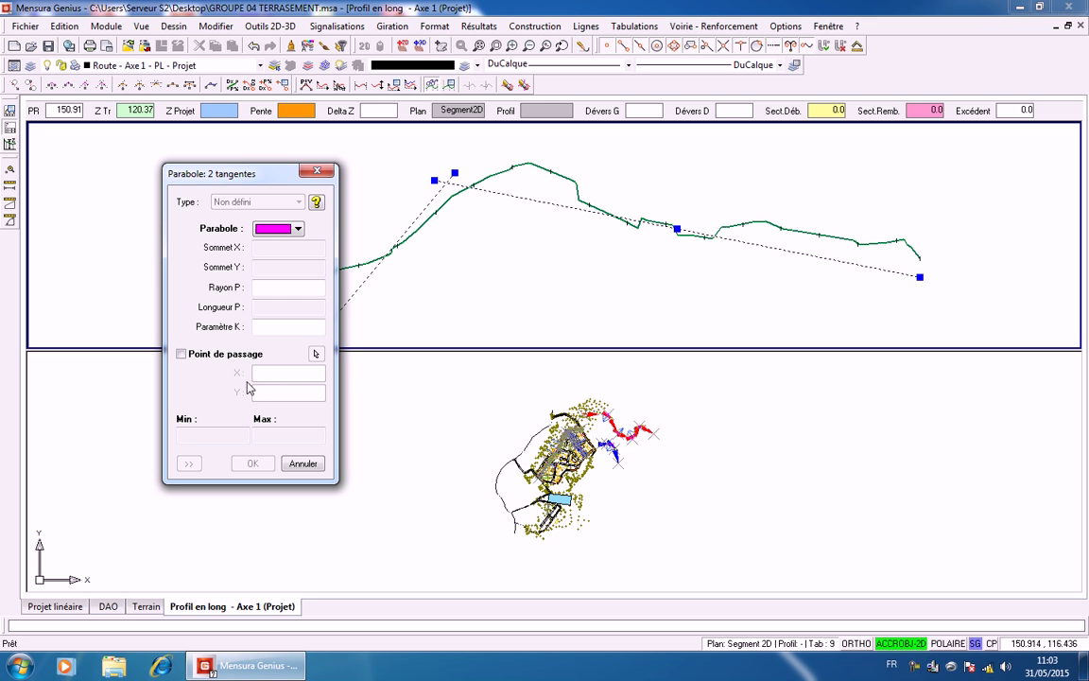
{"action": "left_click", "coordinate": [269, 287]}
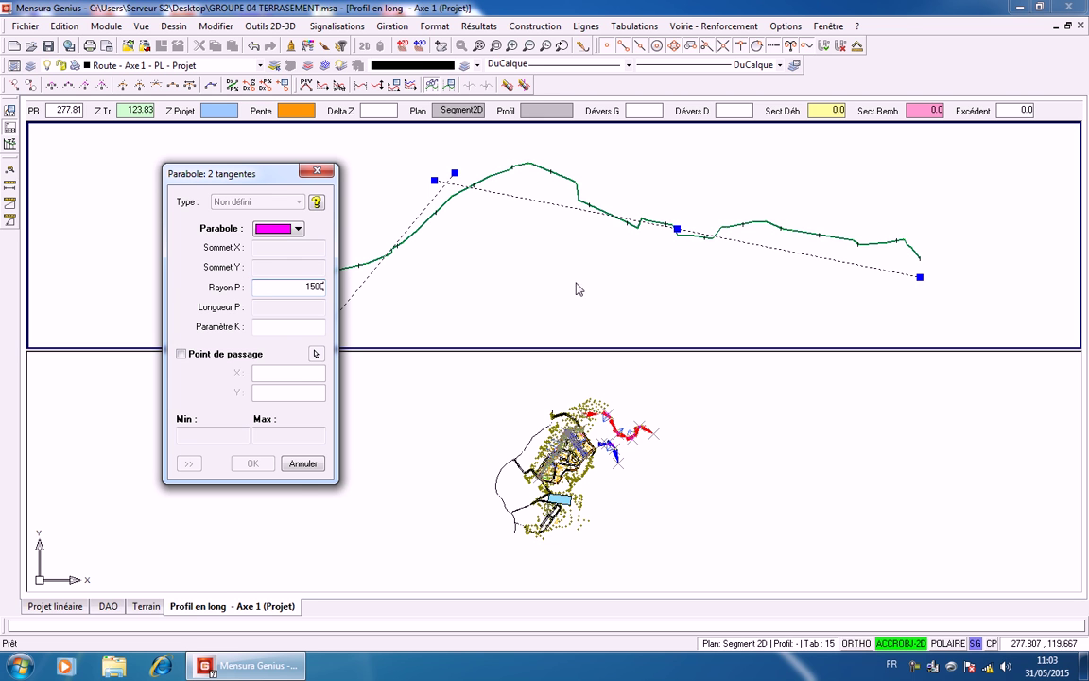
{"action": "left_click_drag", "start_coordinate": [251, 174], "coordinate": [147, 167]}
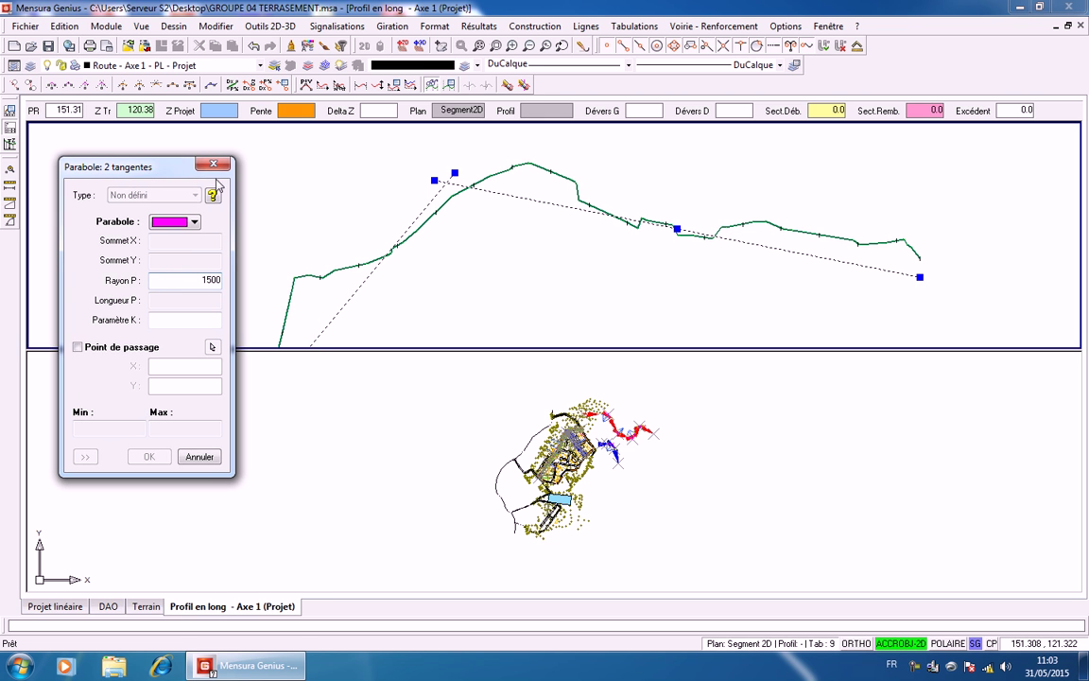
Set the parabola's radius to 1000 m and compute the connecting curve between the two segments
{"action": "double_click", "coordinate": [217, 280]}
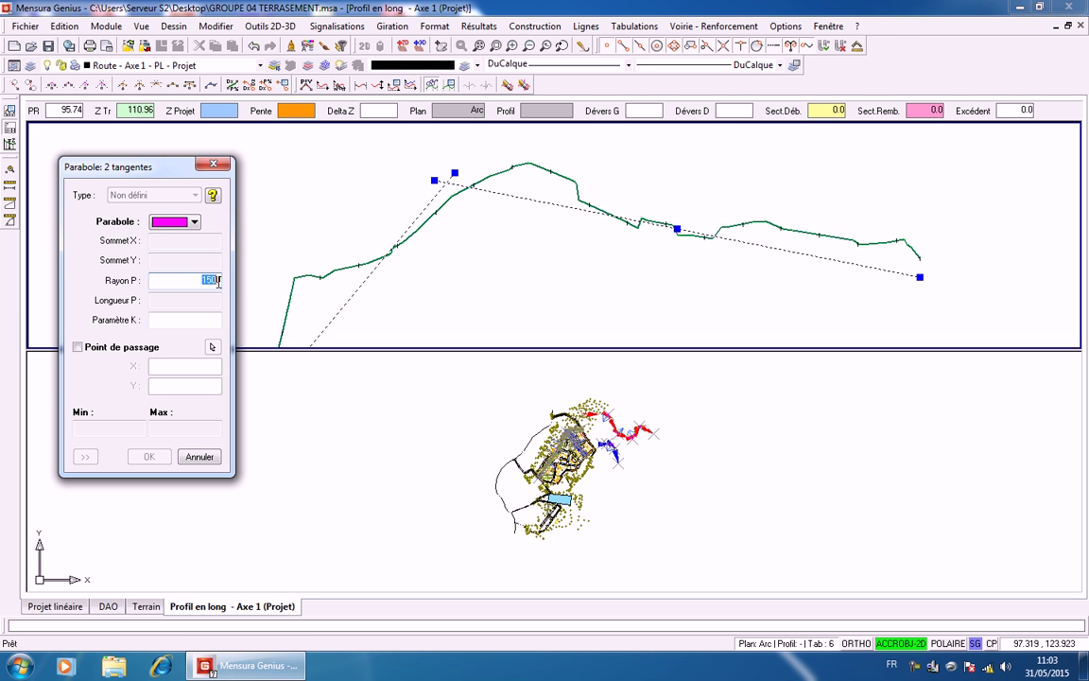
{"action": "type", "text": "1000"}
{"action": "key", "text": "Return"}
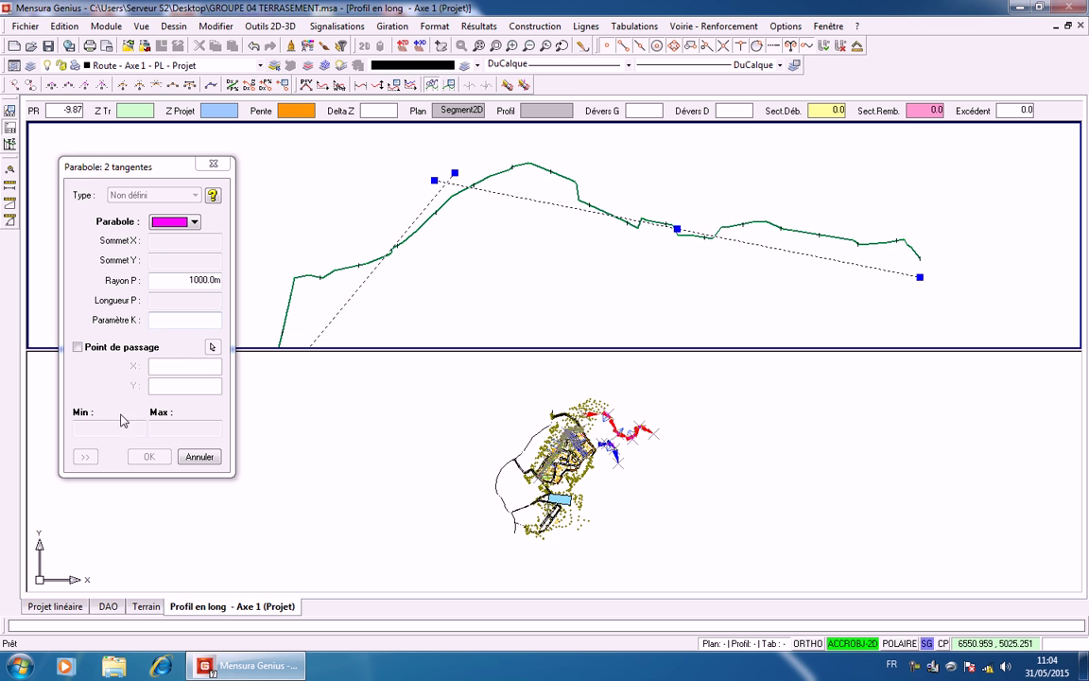
{"action": "left_click", "coordinate": [83, 407]}
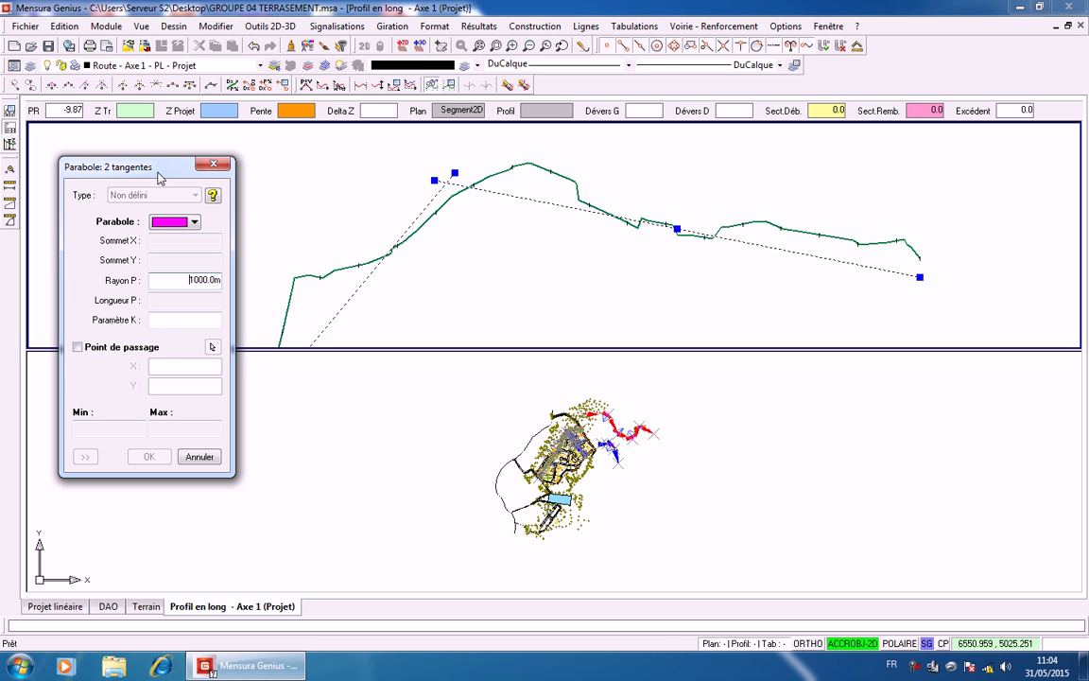
{"action": "left_click", "coordinate": [337, 188]}
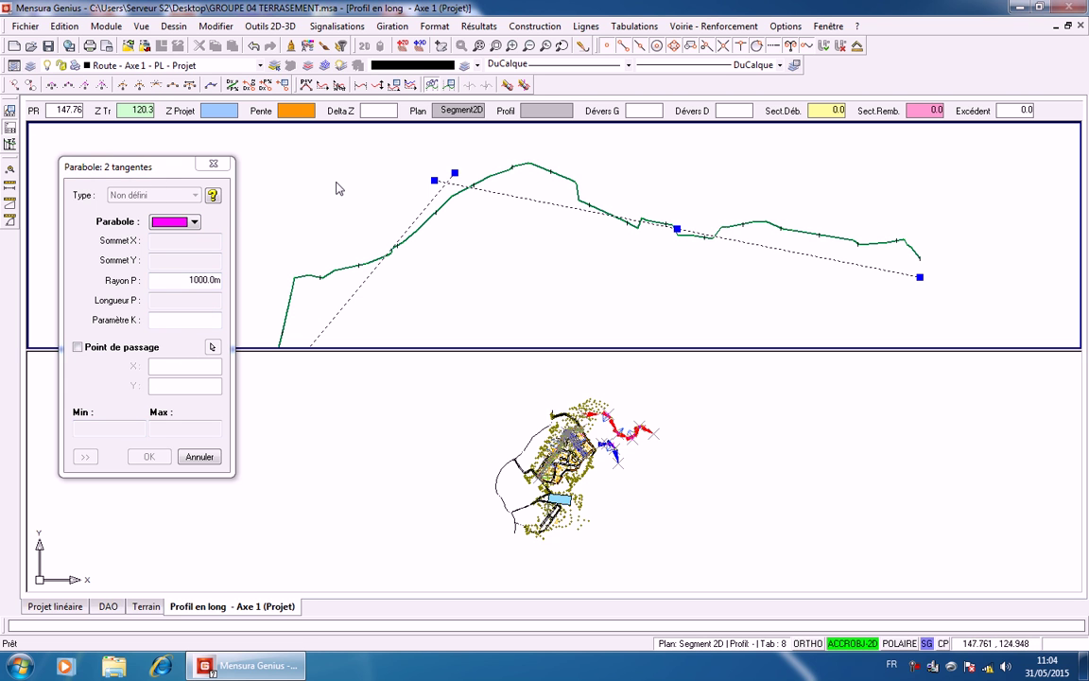
{"action": "left_click", "coordinate": [213, 200]}
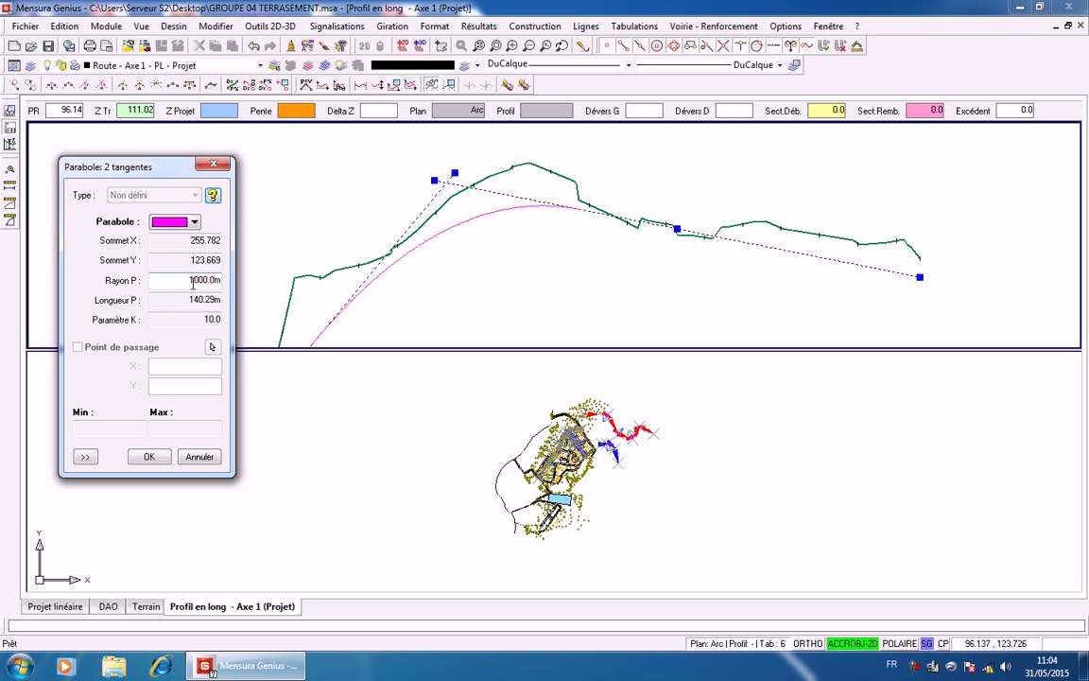
Cycle through the alternative parabola solutions for the two tangents and return to the curve that joins both project segments
{"action": "left_click", "coordinate": [95, 453]}
{"action": "left_click", "coordinate": [93, 456]}
{"action": "left_click", "coordinate": [93, 456]}
{"action": "left_click", "coordinate": [94, 456]}
{"action": "left_click", "coordinate": [94, 455]}
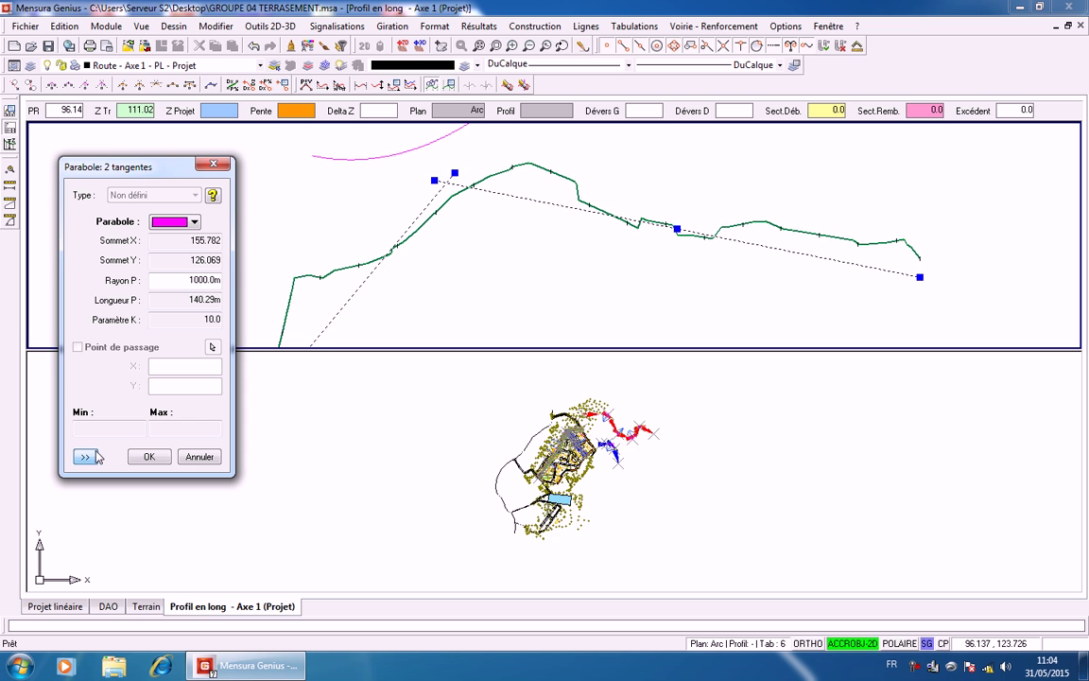
{"action": "scroll", "coordinate": [577, 237], "scroll_direction": "down", "scroll_amount": 2}
{"action": "scroll", "coordinate": [581, 234], "scroll_direction": "down", "scroll_amount": 2}
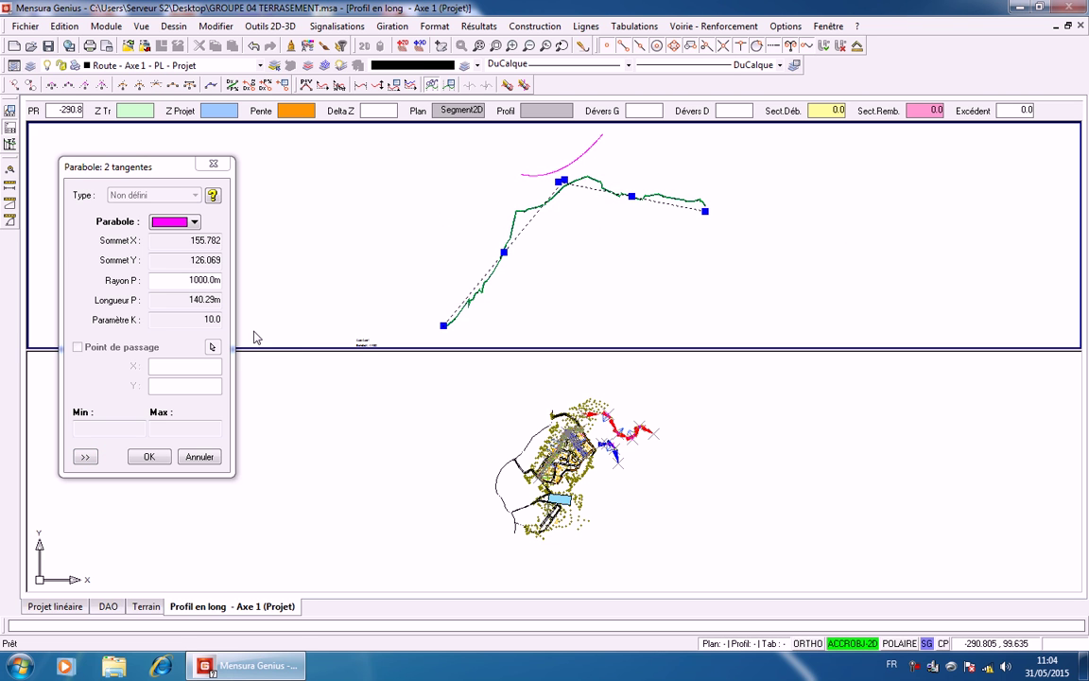
{"action": "left_click", "coordinate": [85, 457]}
{"action": "left_click", "coordinate": [87, 457]}
{"action": "left_click", "coordinate": [87, 458]}
Try a parabola radius of 150 m and examine the resulting curve where the two segments meet
{"action": "left_click", "coordinate": [204, 280]}
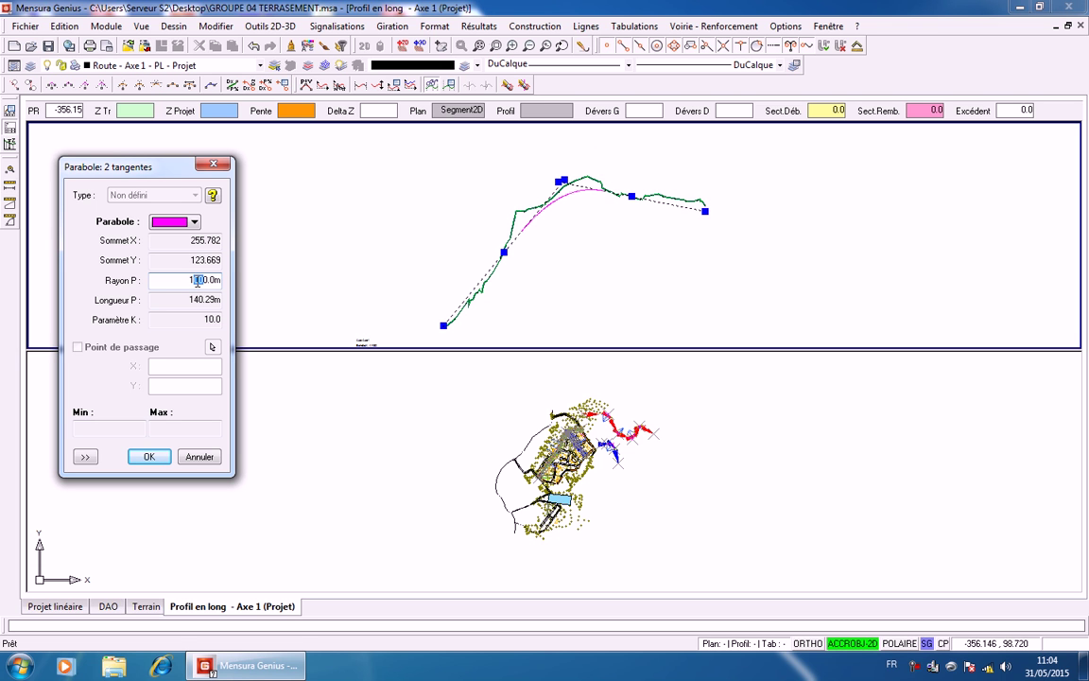
{"action": "type", "text": "5"}
{"action": "left_click", "coordinate": [431, 290]}
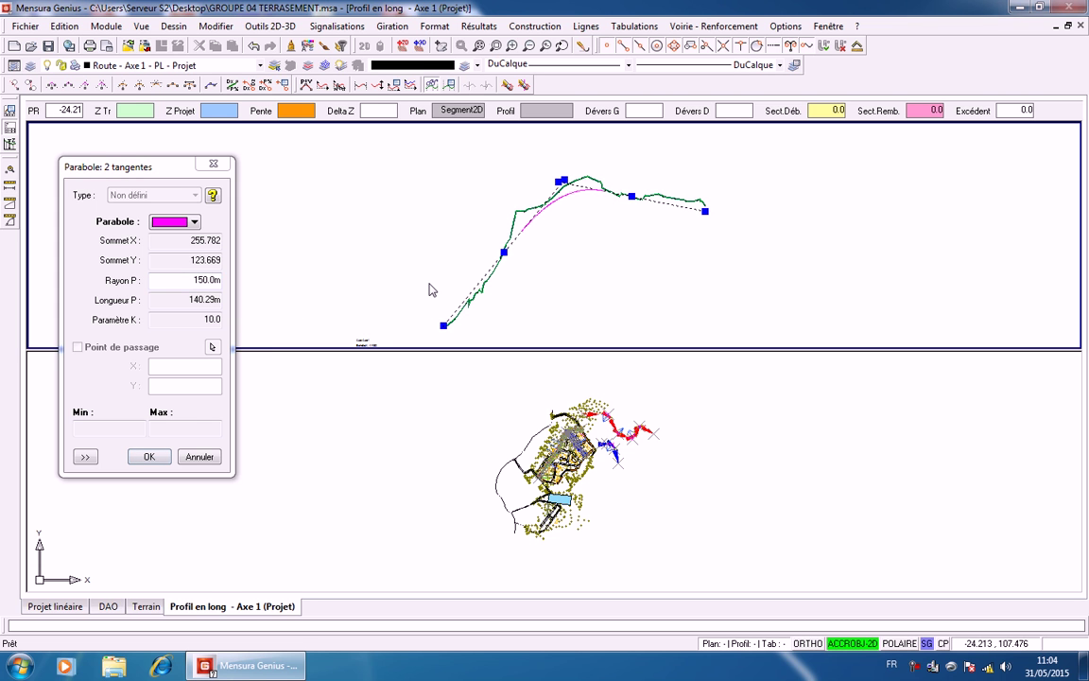
{"action": "left_click", "coordinate": [202, 300]}
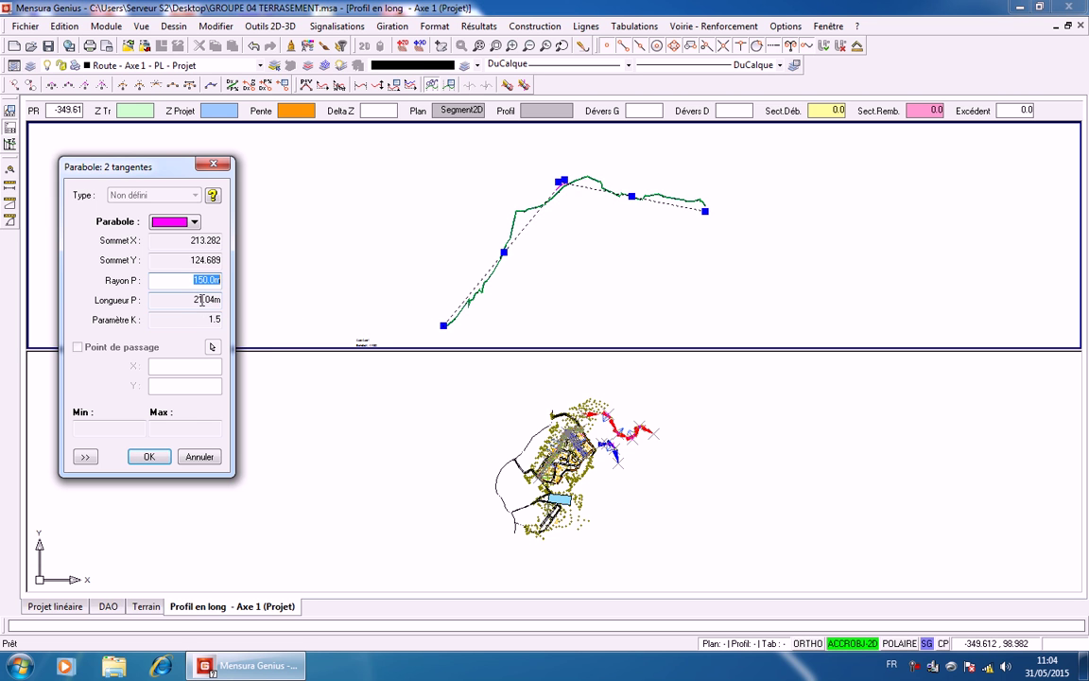
{"action": "left_click", "coordinate": [560, 187]}
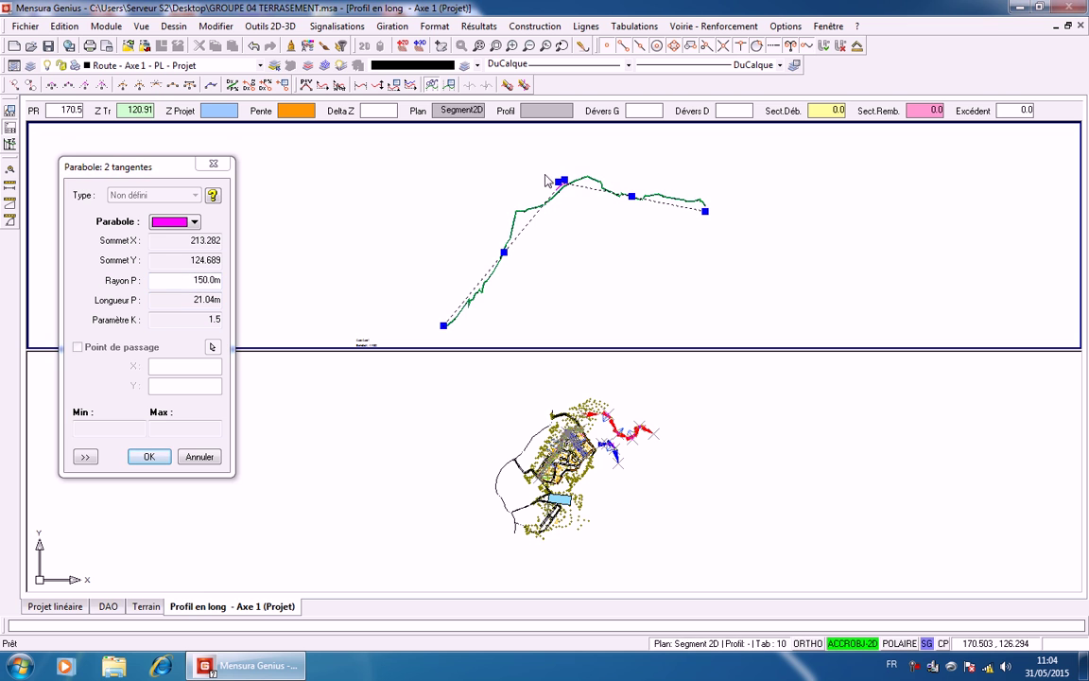
{"action": "scroll", "coordinate": [550, 178], "scroll_direction": "up", "scroll_amount": 3}
{"action": "scroll", "coordinate": [572, 189], "scroll_direction": "up", "scroll_amount": 2}
{"action": "scroll", "coordinate": [574, 190], "scroll_direction": "down", "scroll_amount": 4}
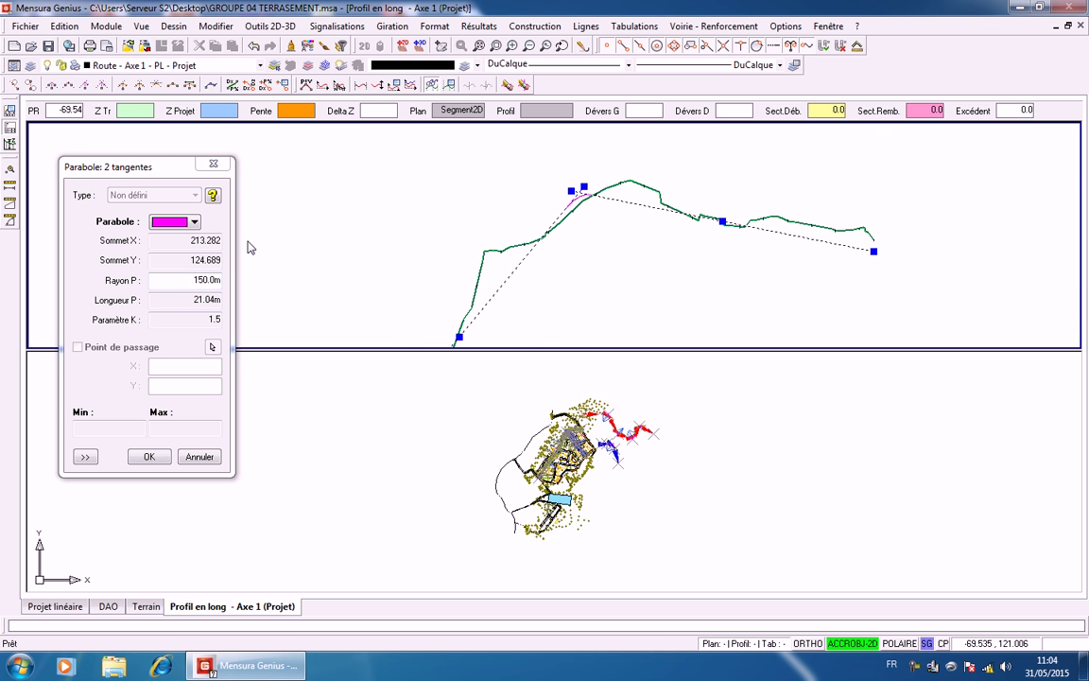
Try a parabola radius of 1200 m and compare the curve with the terrain profile
{"action": "left_click", "coordinate": [196, 280]}
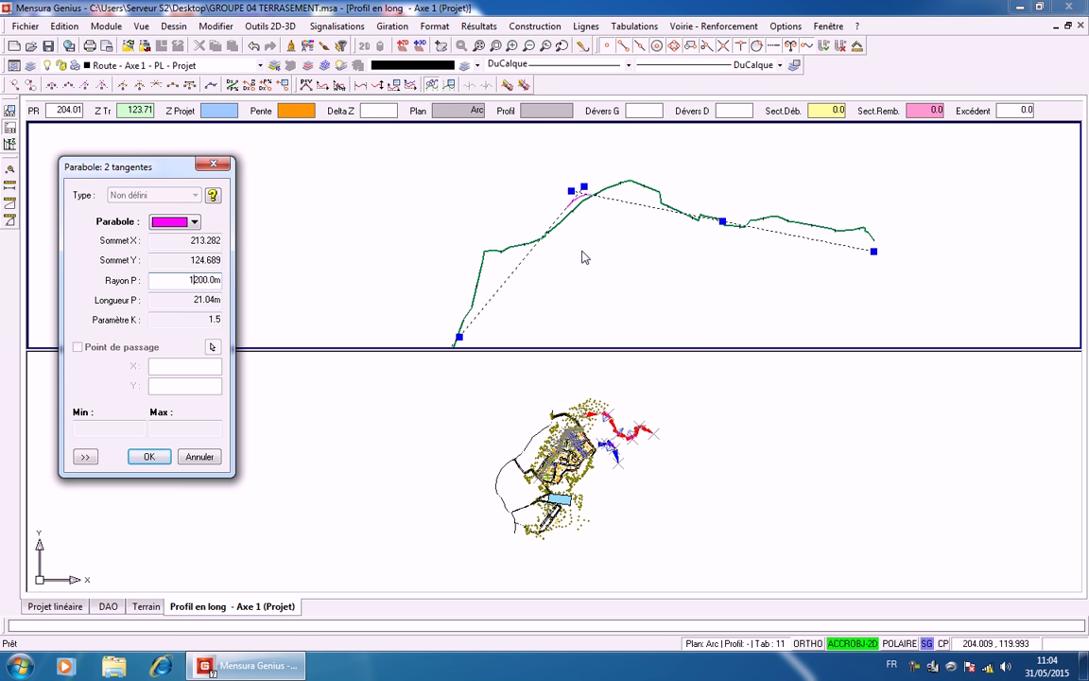
{"action": "left_click", "coordinate": [208, 261]}
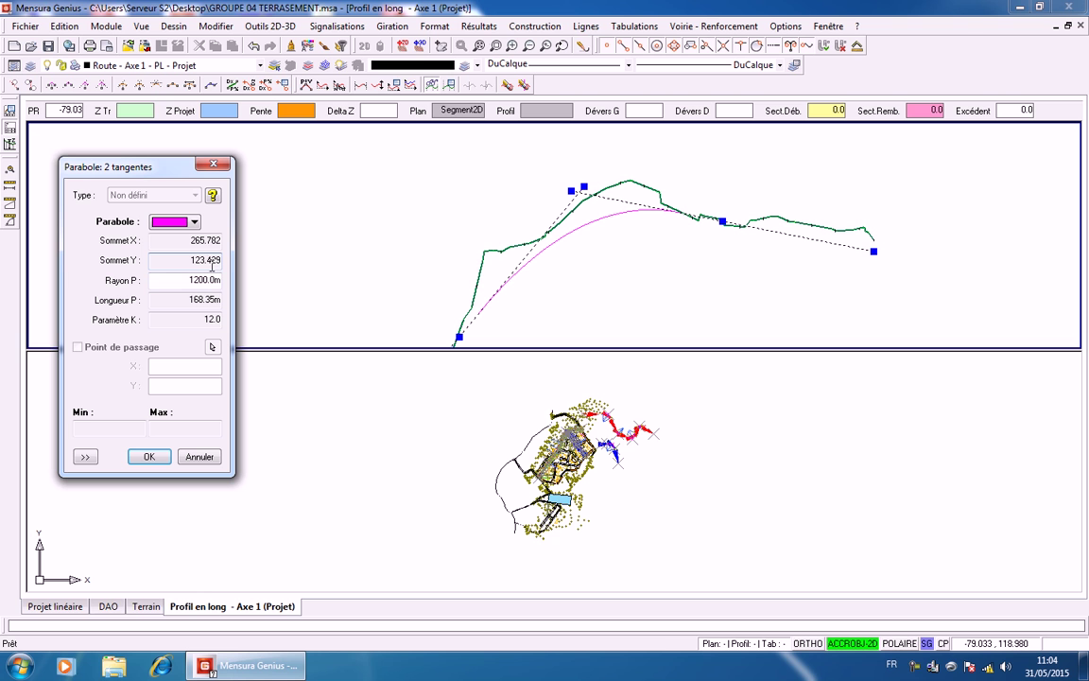
{"action": "left_click", "coordinate": [636, 255]}
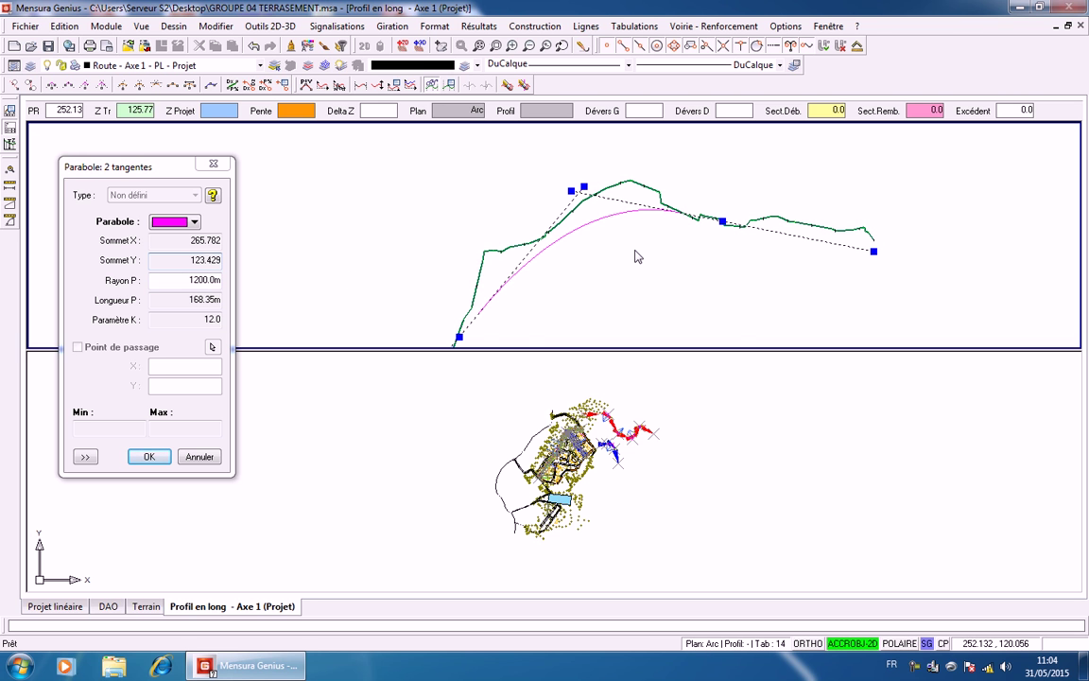
{"action": "scroll", "coordinate": [636, 251], "scroll_direction": "down", "scroll_amount": 3}
{"action": "middle_click_drag", "start_coordinate": [635, 250], "coordinate": [687, 219]}
{"action": "scroll", "coordinate": [687, 218], "scroll_direction": "up", "scroll_amount": 2}
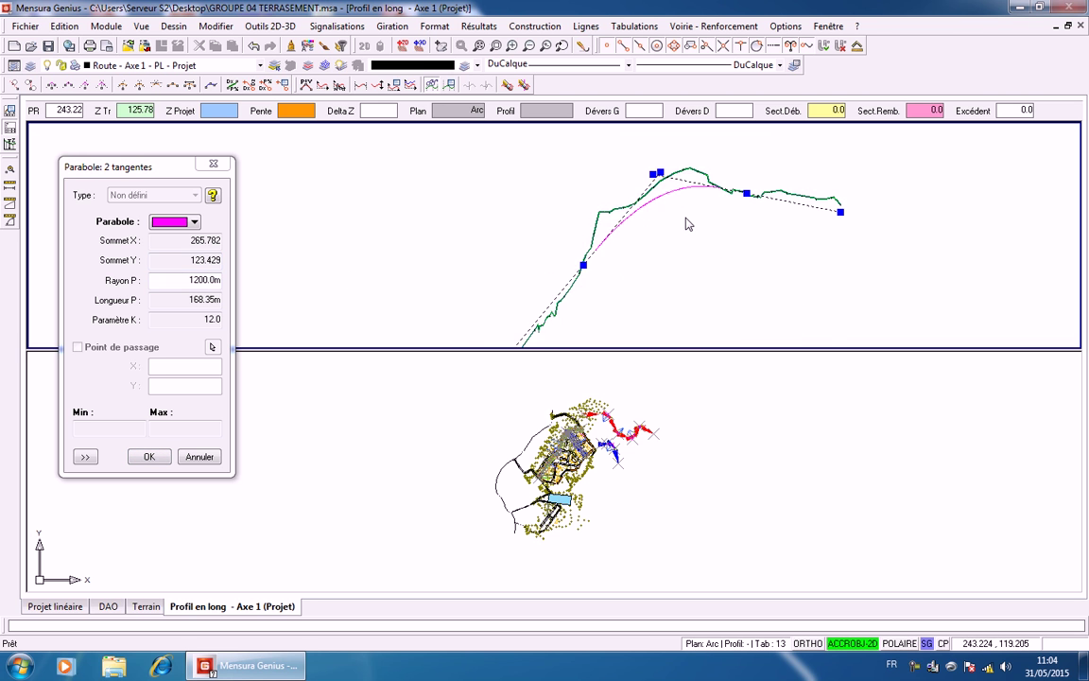
{"action": "scroll", "coordinate": [687, 223], "scroll_direction": "down", "scroll_amount": 2}
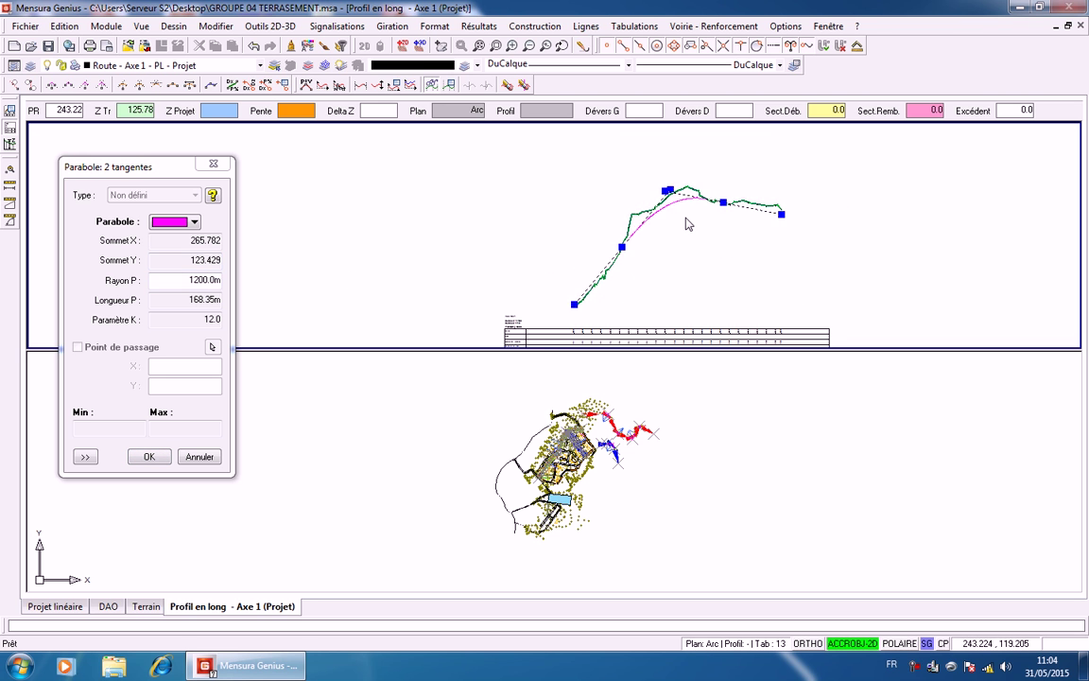
Try a parabola radius of 2000 m and inspect the curve along the whole longitudinal profile
{"action": "left_click", "coordinate": [194, 280]}
{"action": "type", "text": "2"}
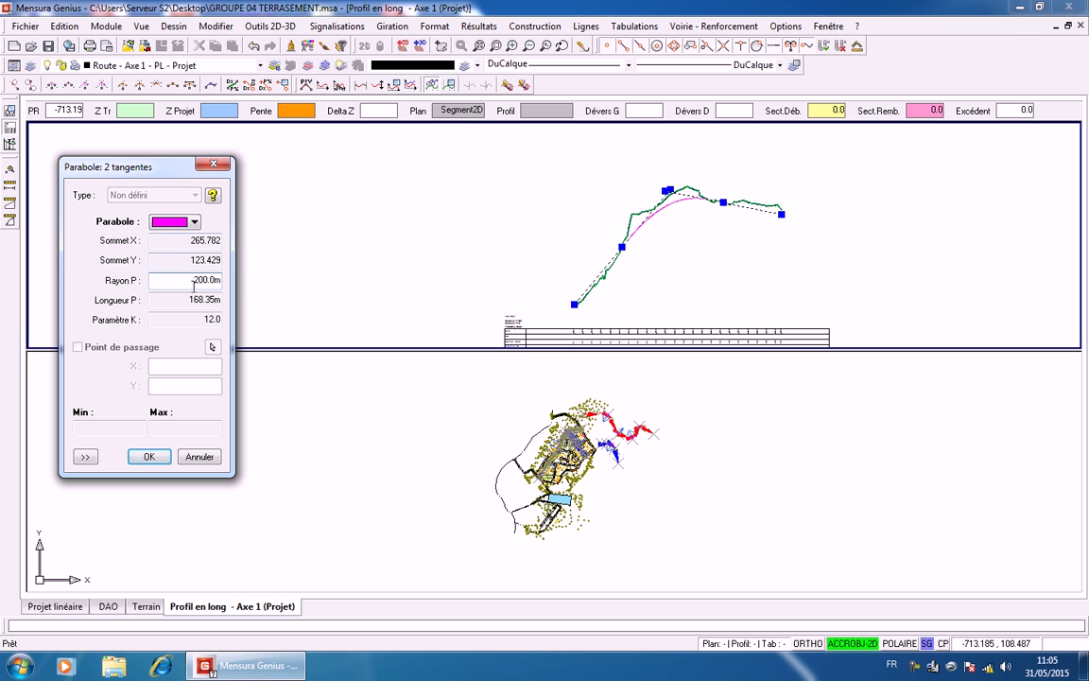
{"action": "type", "text": "0"}
{"action": "left_click", "coordinate": [204, 260]}
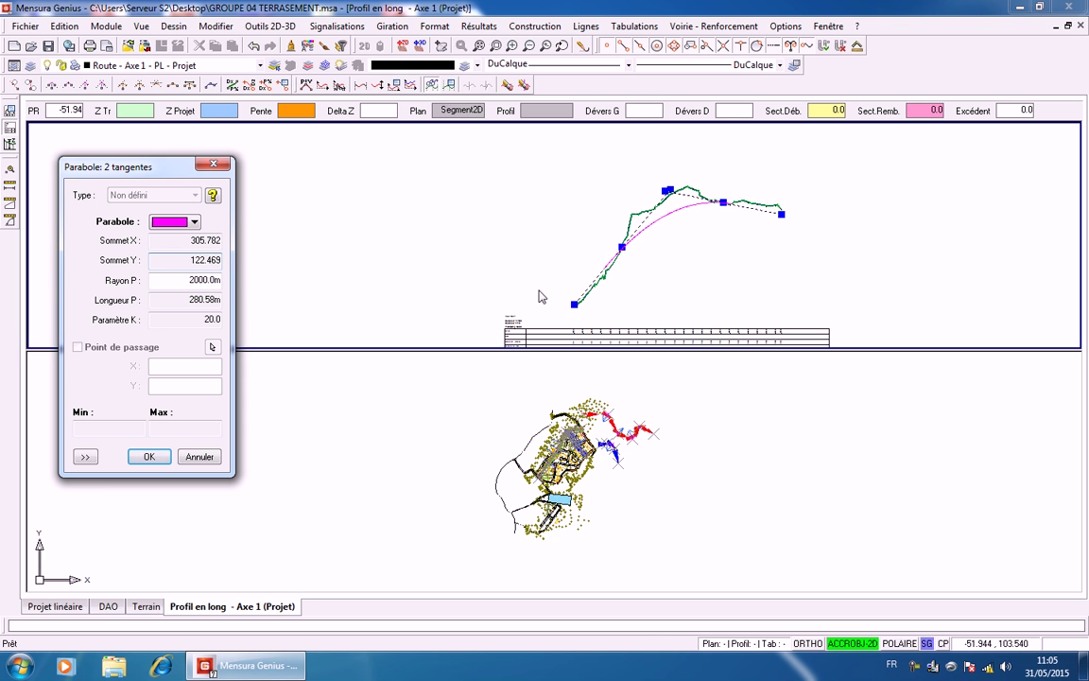
{"action": "left_click", "coordinate": [653, 276]}
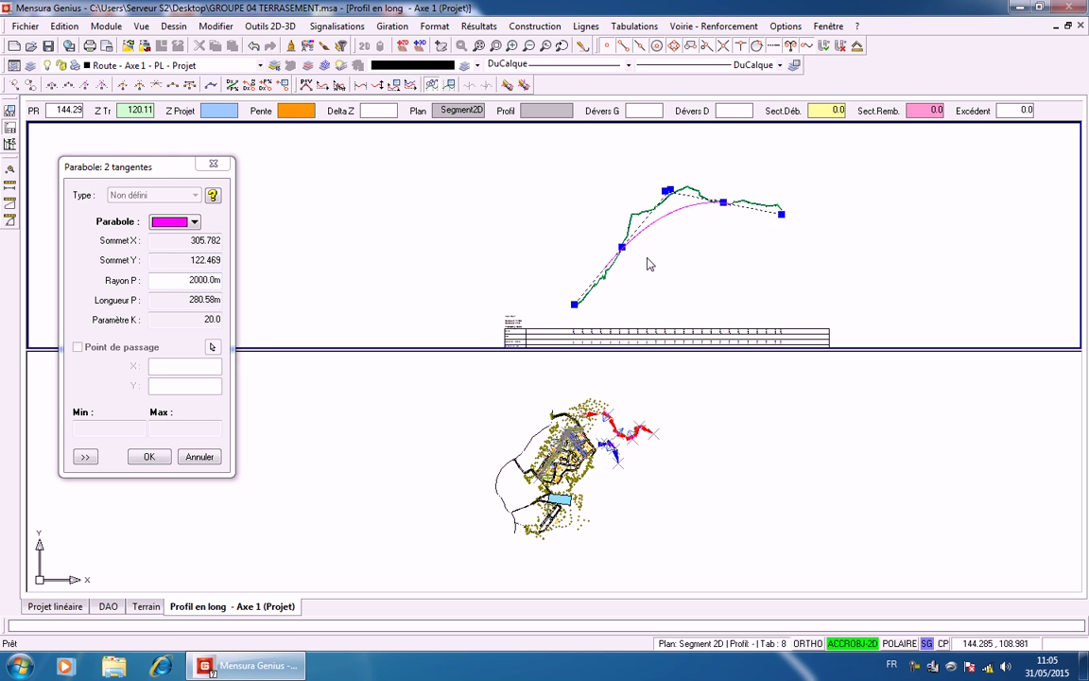
{"action": "scroll", "coordinate": [649, 260], "scroll_direction": "up", "scroll_amount": 4}
{"action": "middle_click_drag", "start_coordinate": [639, 231], "coordinate": [686, 164]}
{"action": "scroll", "coordinate": [628, 226], "scroll_direction": "up", "scroll_amount": 6}
{"action": "scroll", "coordinate": [615, 211], "scroll_direction": "down", "scroll_amount": 4}
{"action": "middle_click_drag", "start_coordinate": [615, 218], "coordinate": [579, 243]}
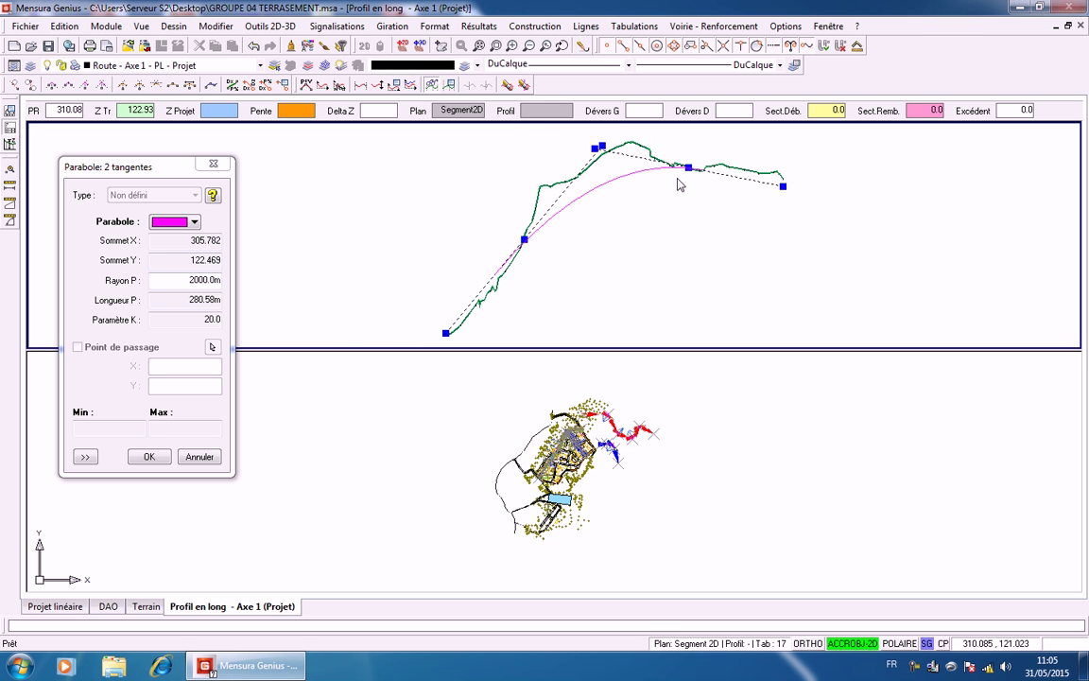
{"action": "scroll", "coordinate": [678, 181], "scroll_direction": "up", "scroll_amount": 2}
{"action": "scroll", "coordinate": [678, 182], "scroll_direction": "down", "scroll_amount": 3}
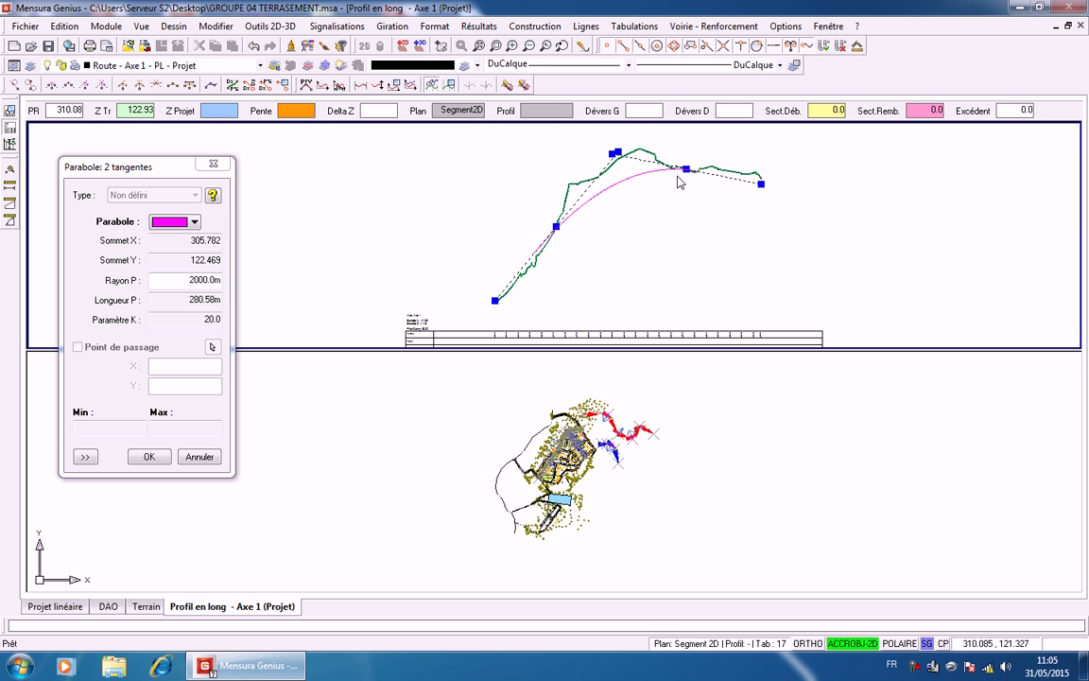
{"action": "middle_click_drag", "start_coordinate": [678, 182], "coordinate": [729, 155]}
Try a parabola radius of 1000 m again, and cancel the parabola construction
{"action": "left_click", "coordinate": [205, 280]}
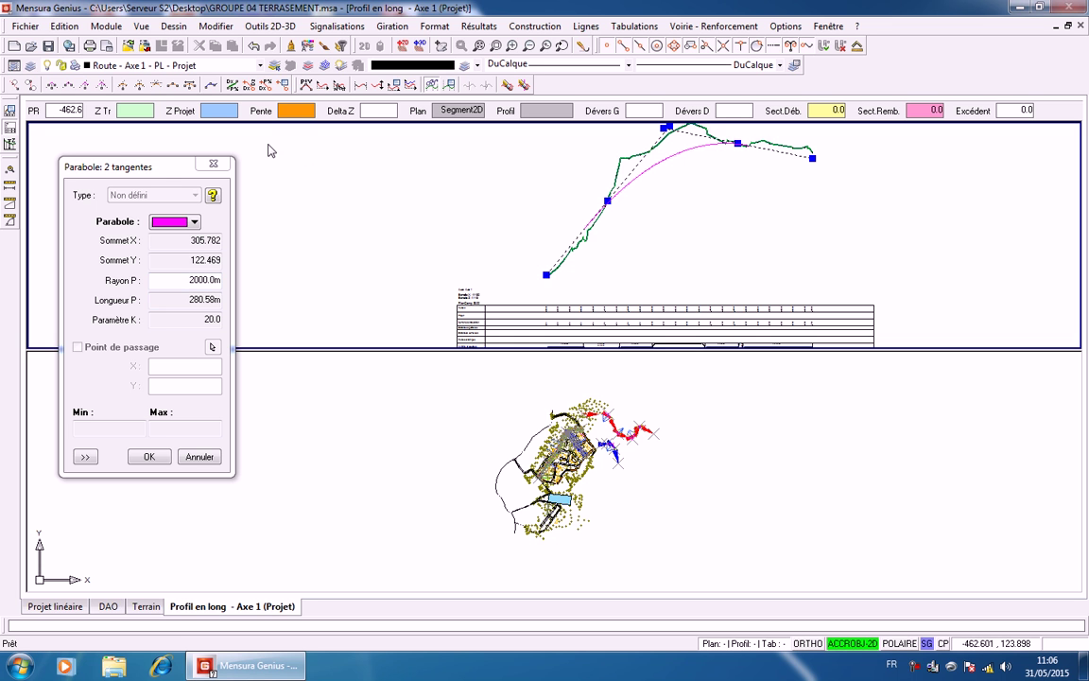
{"action": "left_click", "coordinate": [193, 283]}
{"action": "left_click_drag", "start_coordinate": [195, 283], "coordinate": [191, 282]}
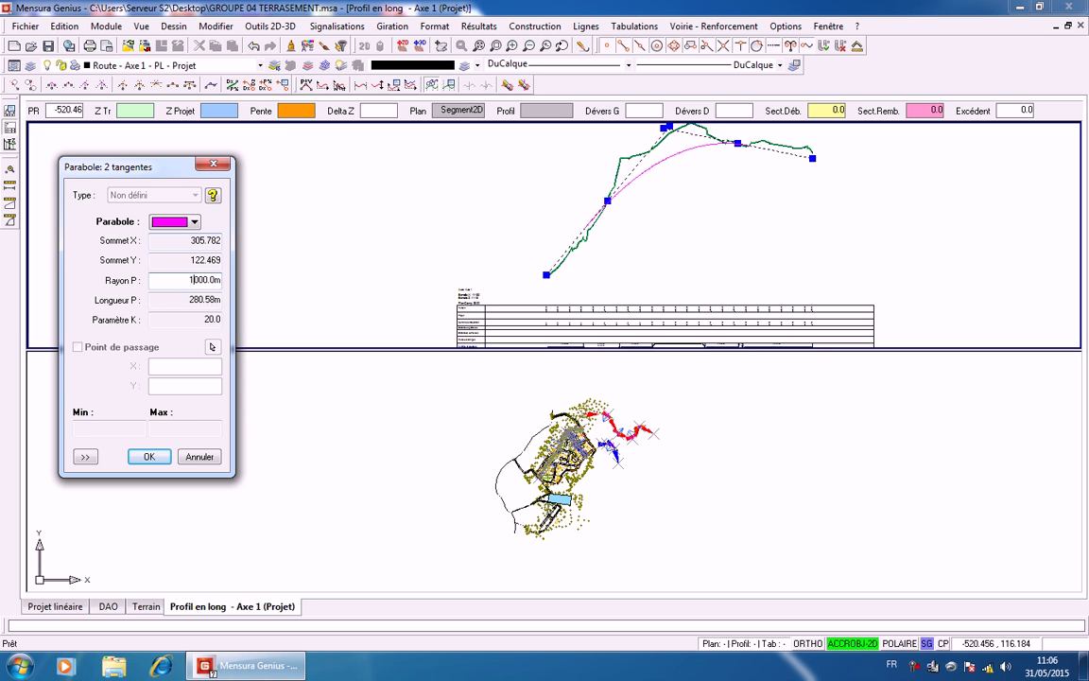
{"action": "key", "text": "Return"}
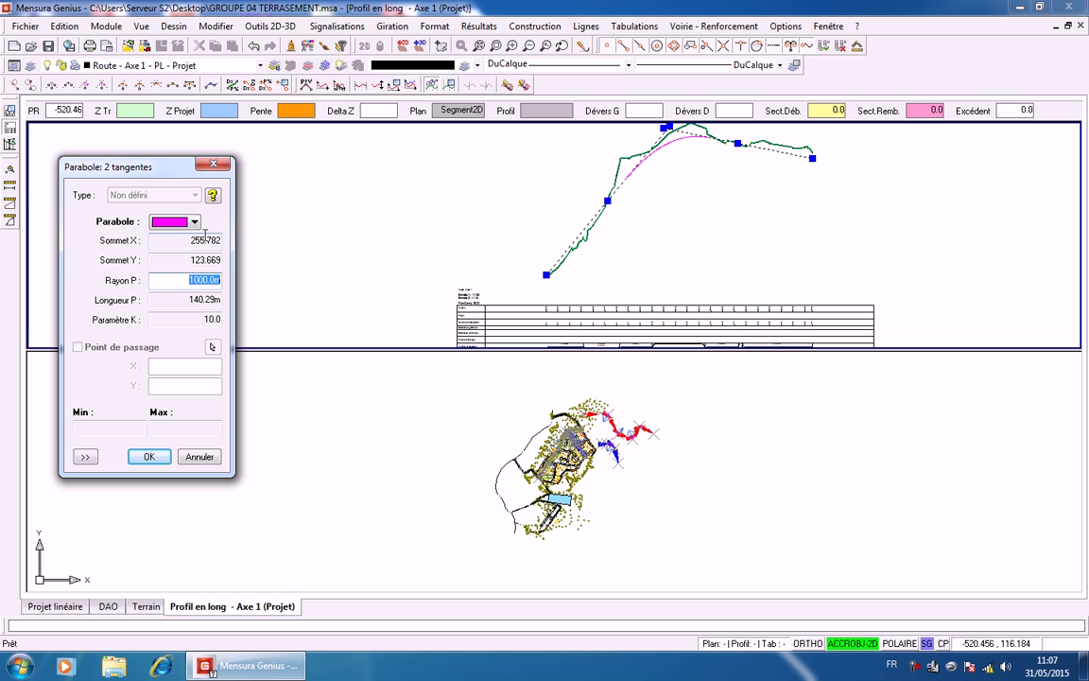
{"action": "left_click", "coordinate": [206, 457]}
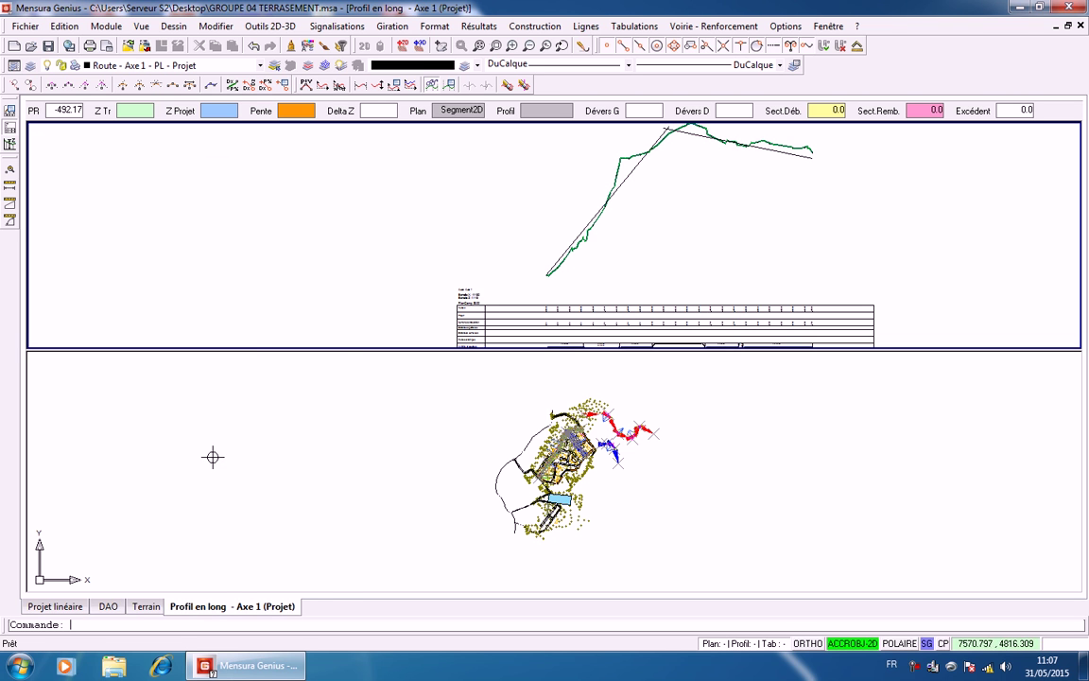
Restart the parabola by 2 tangents and 1 point or radius on the rising and descending project segments, with Point de passage enabled
{"action": "mouse_move", "coordinate": [514, 218]}
{"action": "middle_mouse_down"}
{"action": "mouse_move", "coordinate": [502, 260]}
{"action": "mouse_move", "coordinate": [505, 249]}
{"action": "middle_mouse_up"}
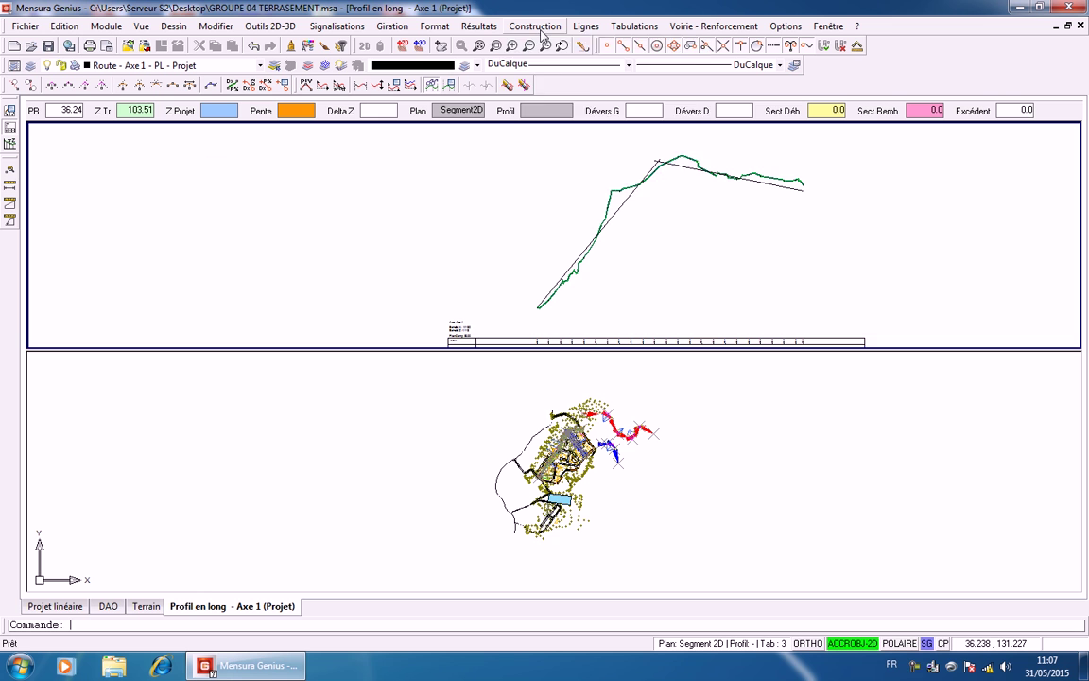
{"action": "left_click", "coordinate": [541, 29]}
{"action": "mouse_move", "coordinate": [686, 61]}
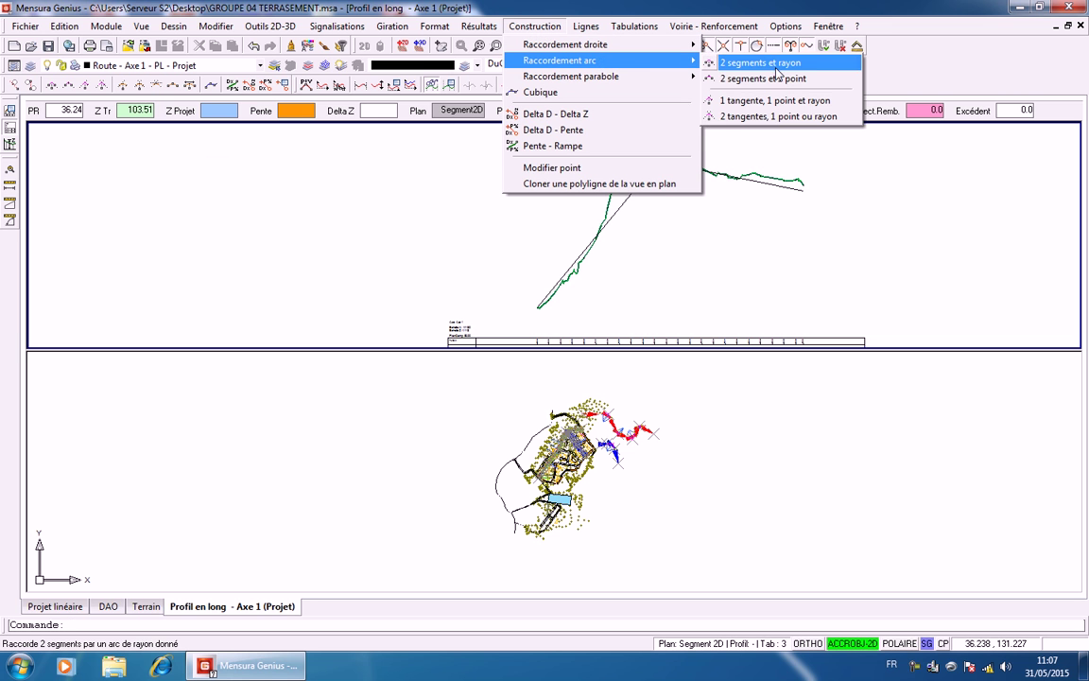
{"action": "mouse_move", "coordinate": [662, 75]}
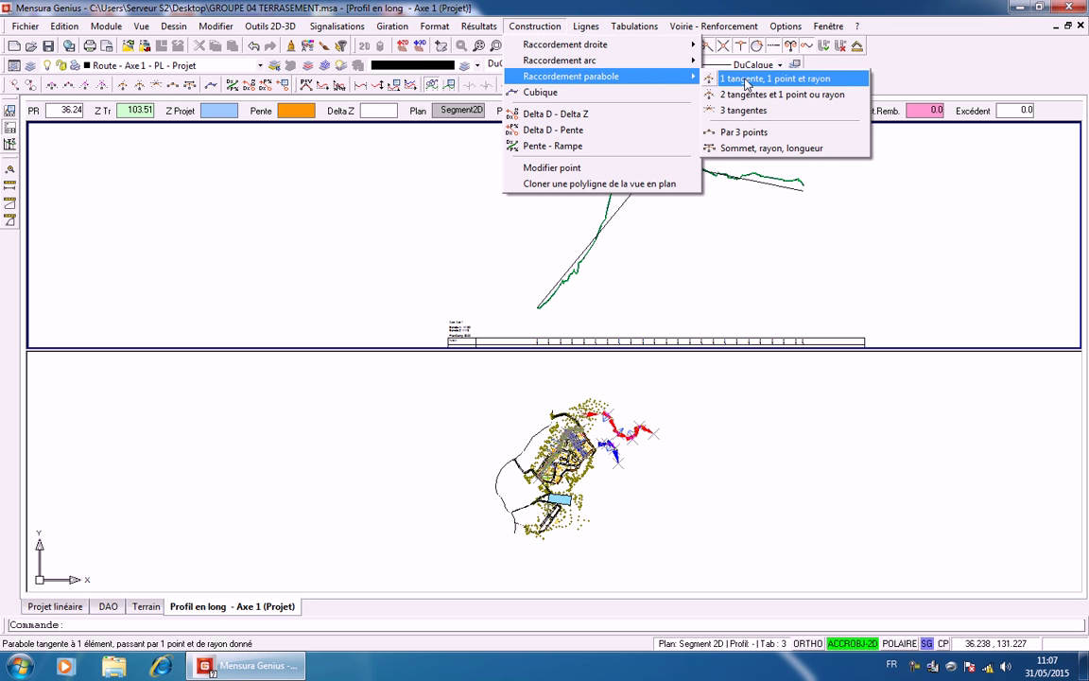
{"action": "left_click", "coordinate": [771, 94]}
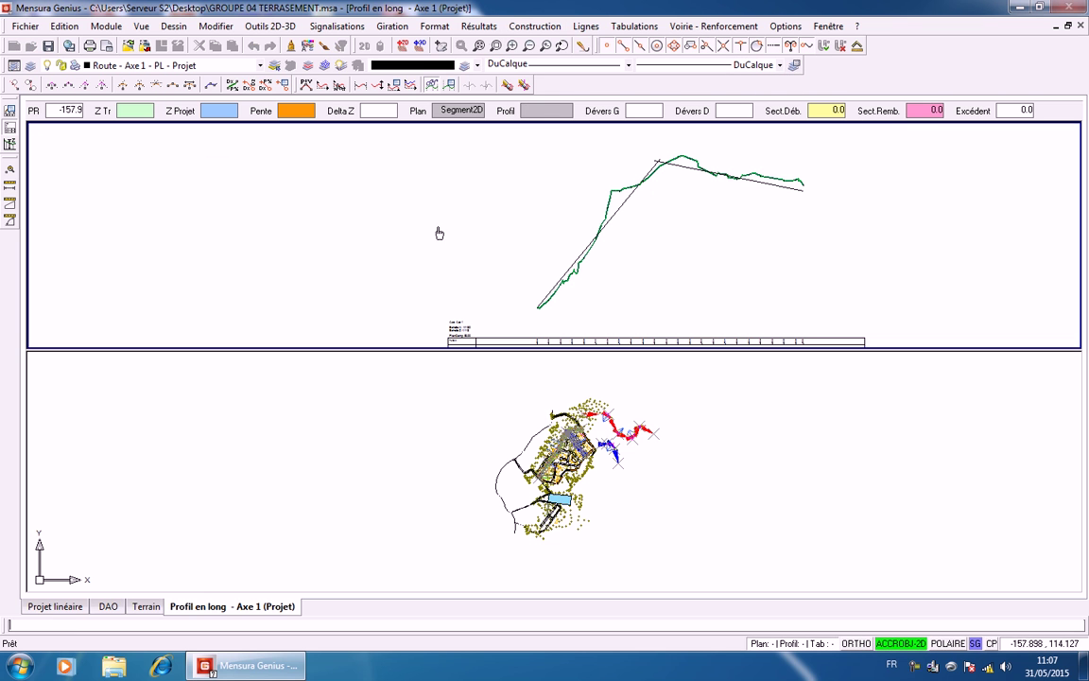
{"action": "left_click", "coordinate": [616, 214]}
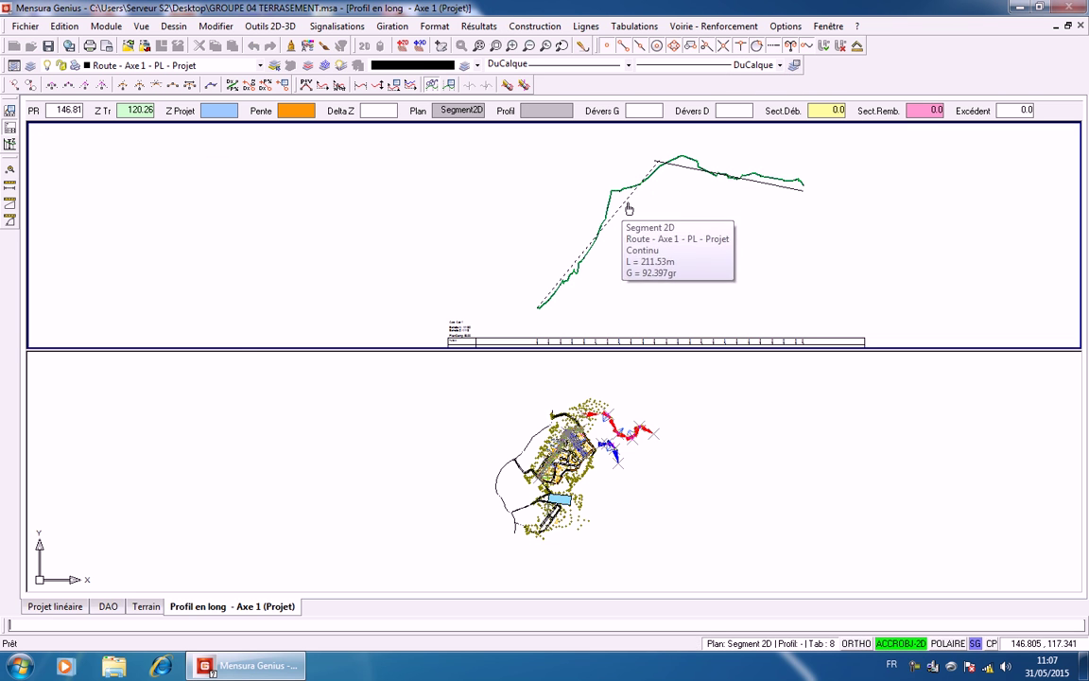
{"action": "left_click", "coordinate": [692, 175]}
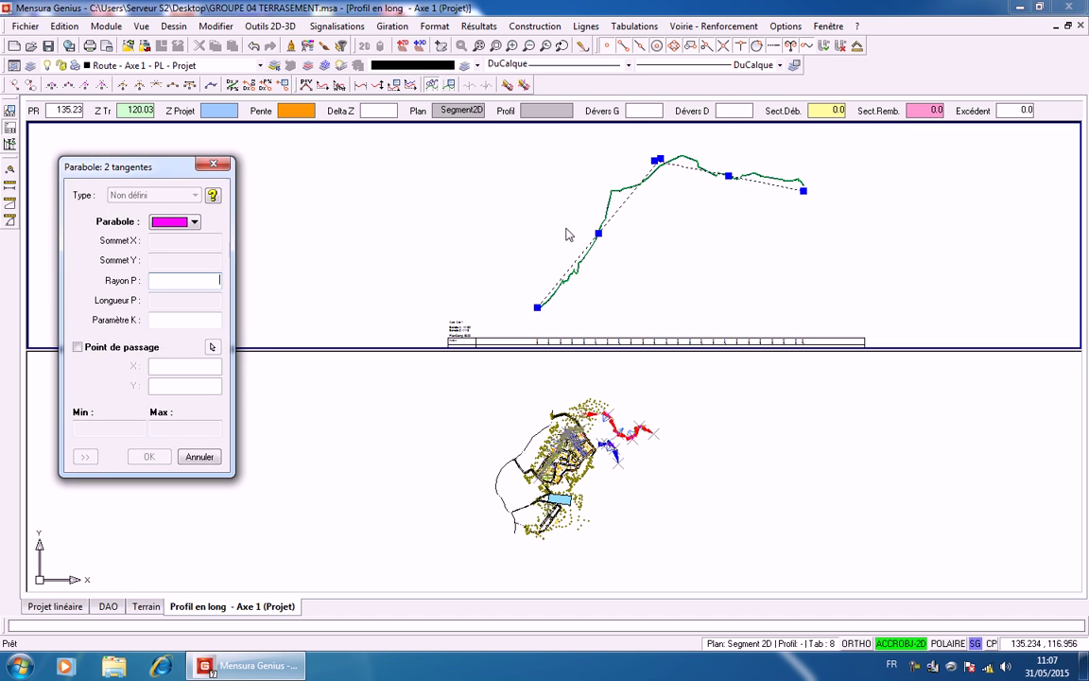
{"action": "left_click", "coordinate": [79, 347]}
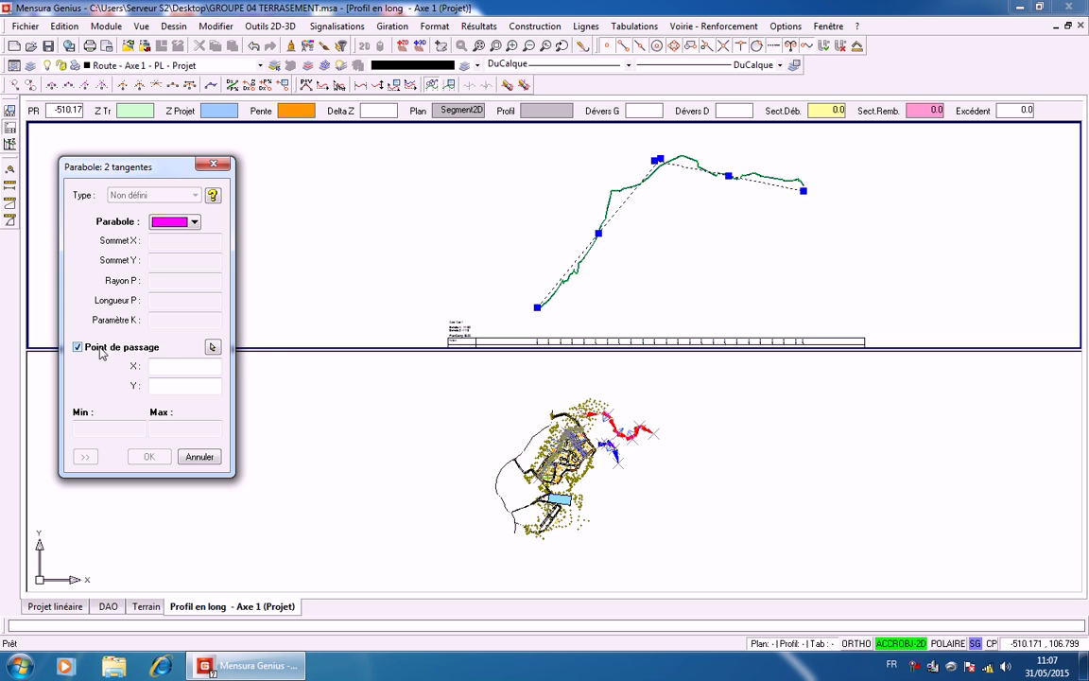
Try the terrain point at X 274.472, Y 123.977 as the parabola's passage point
{"action": "left_click", "coordinate": [213, 347]}
{"action": "scroll", "coordinate": [663, 184], "scroll_direction": "up", "scroll_amount": 3}
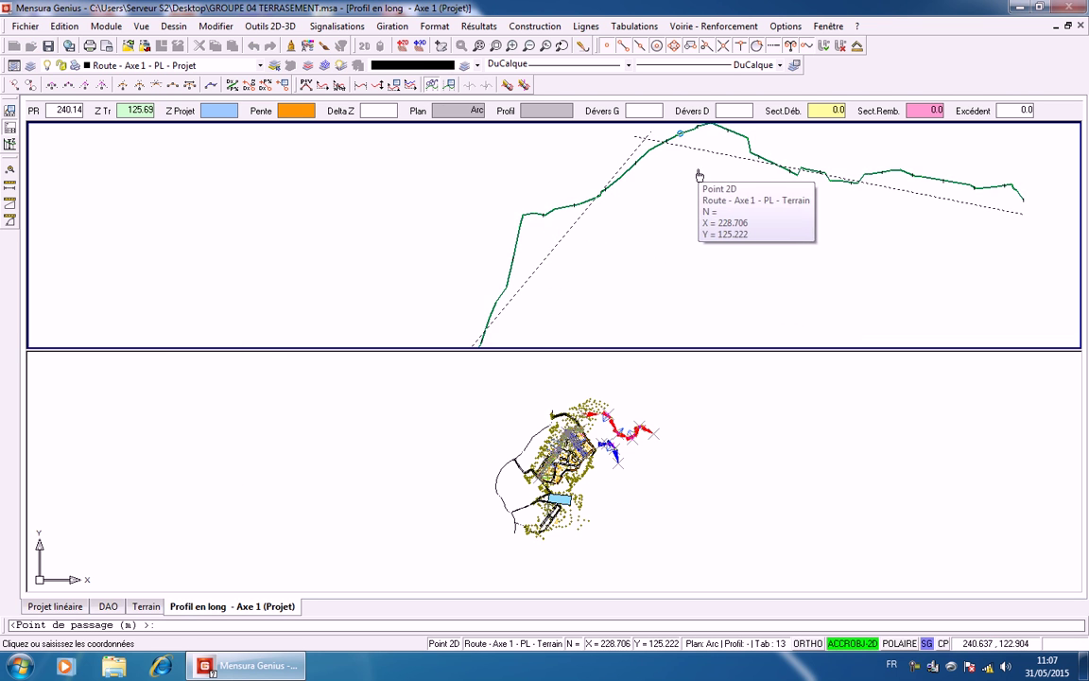
{"action": "scroll", "coordinate": [677, 152], "scroll_direction": "up", "scroll_amount": 2}
{"action": "scroll", "coordinate": [650, 157], "scroll_direction": "down", "scroll_amount": 1}
{"action": "middle_click_drag", "start_coordinate": [645, 167], "coordinate": [741, 195]}
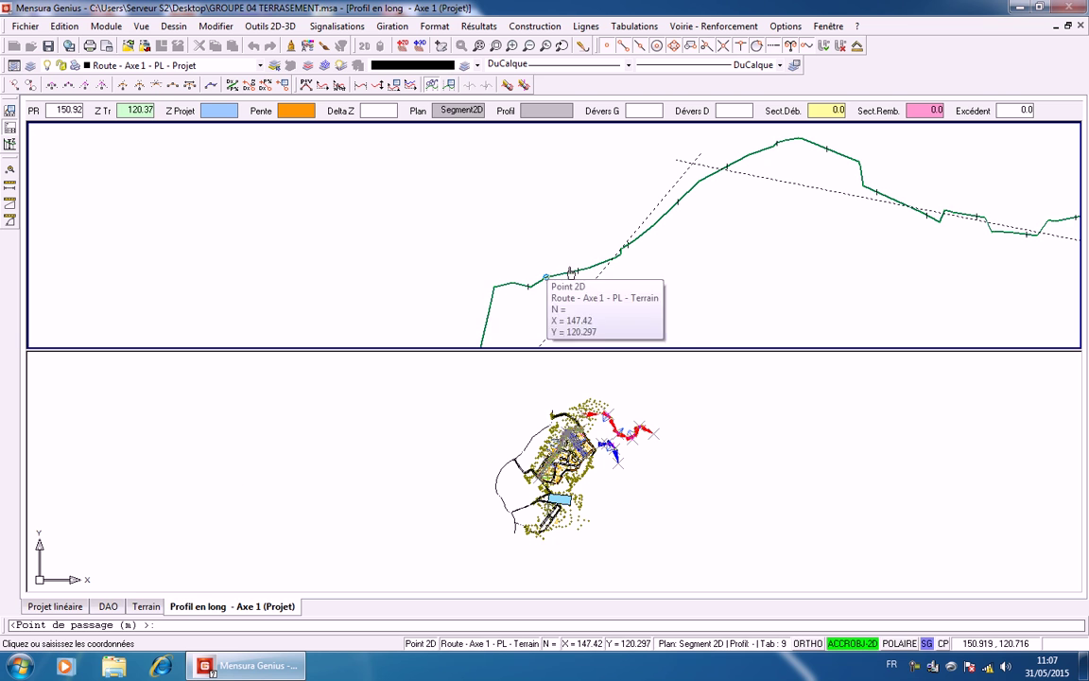
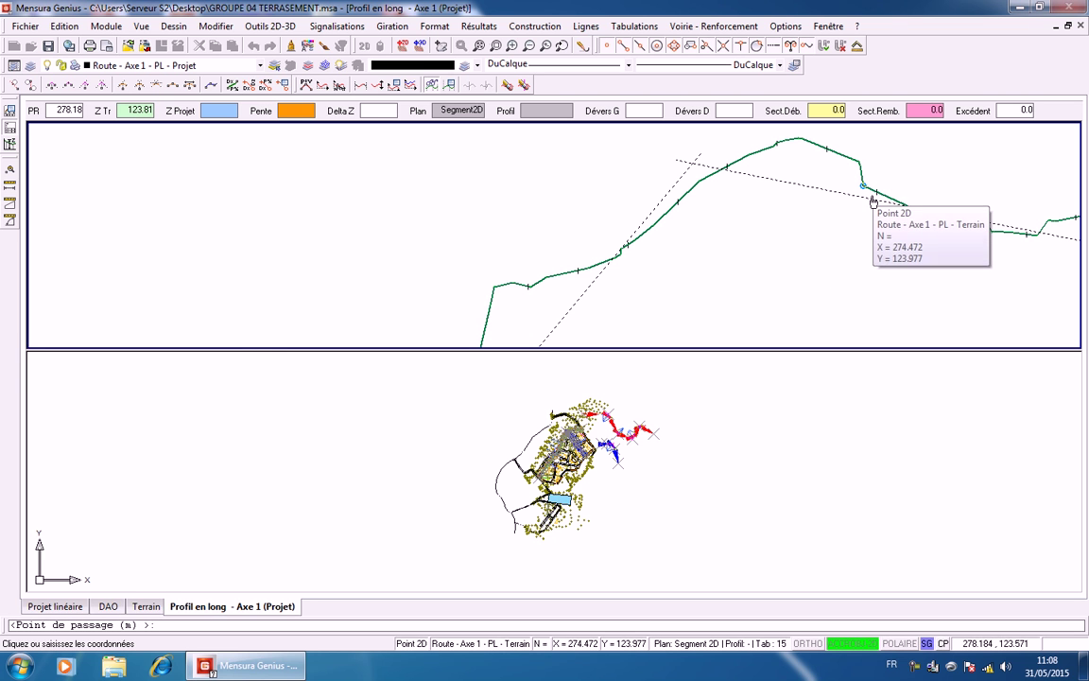
{"action": "left_click", "coordinate": [872, 203]}
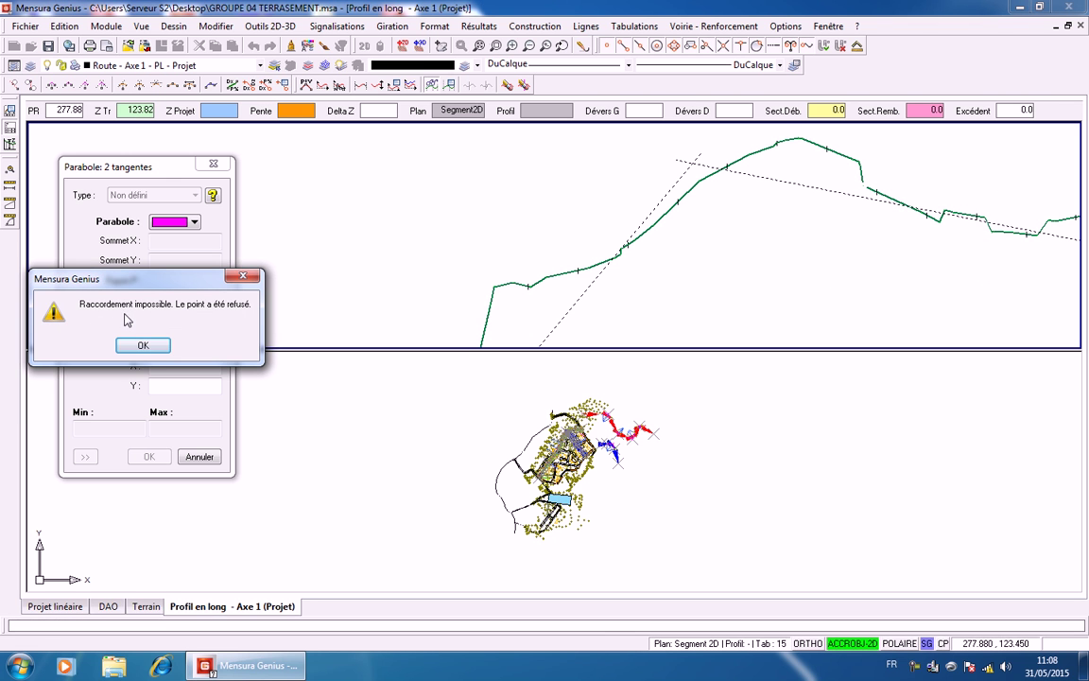
{"action": "left_click", "coordinate": [141, 348]}
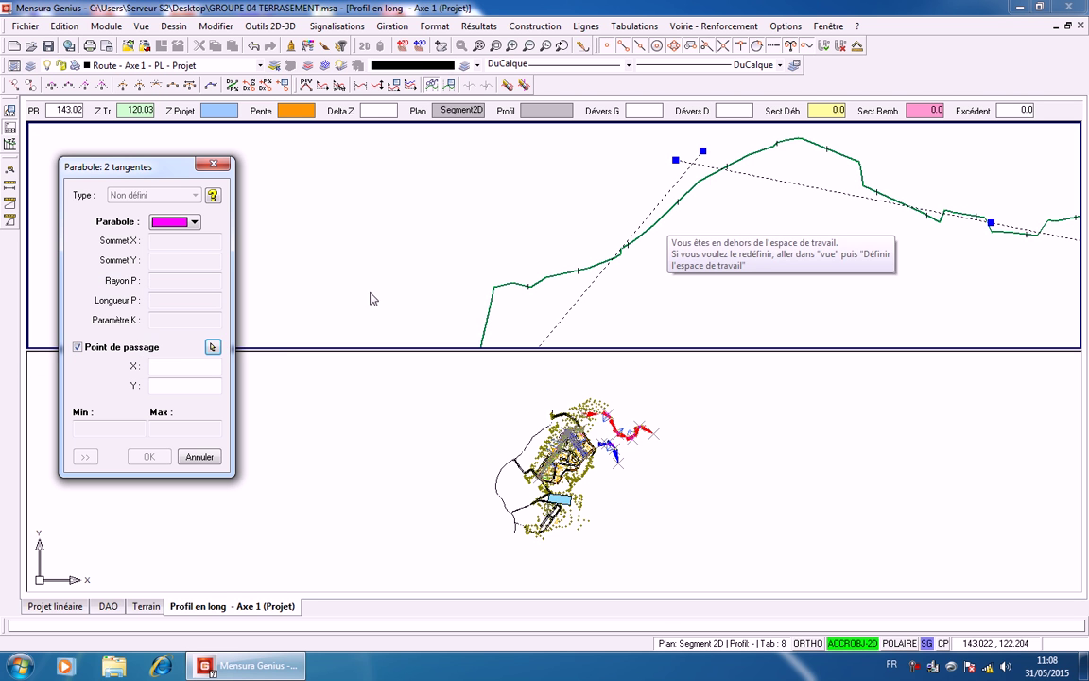
Set the parabola's passage point to the terrain point at X 208.499, Y 124.143, just below the two segments' intersection
{"action": "left_click", "coordinate": [212, 347]}
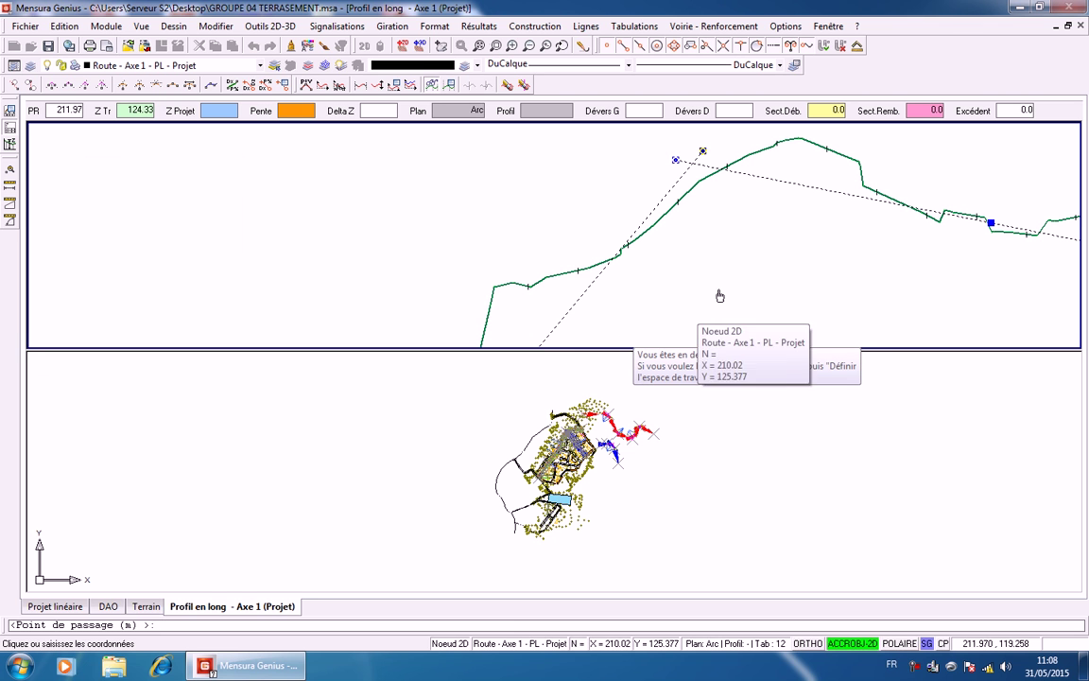
{"action": "left_click", "coordinate": [700, 179]}
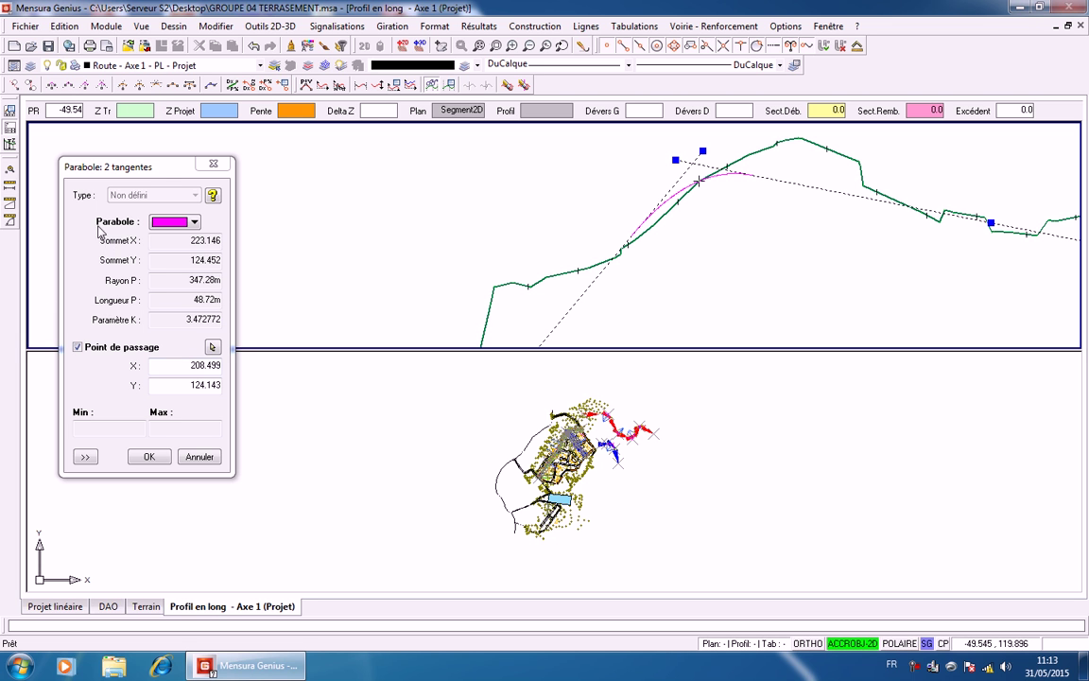
Create the parabola through the chosen passage point, and start the project line by selection on the rising slope segment
{"action": "left_click", "coordinate": [150, 457]}
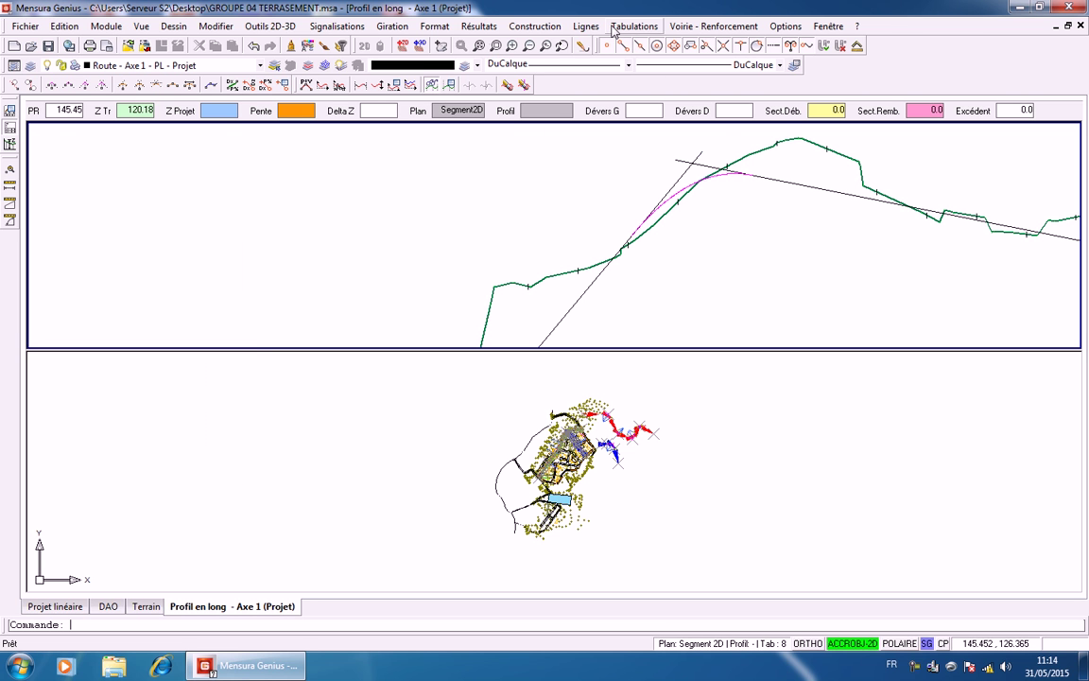
{"action": "left_click", "coordinate": [586, 27]}
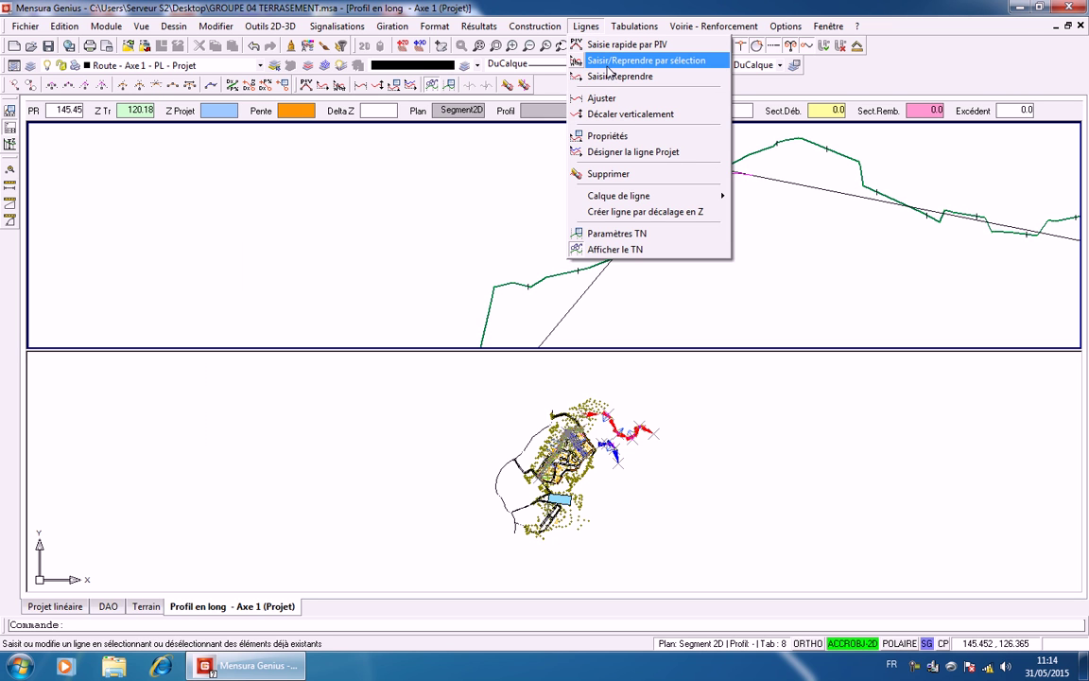
{"action": "left_click", "coordinate": [641, 62]}
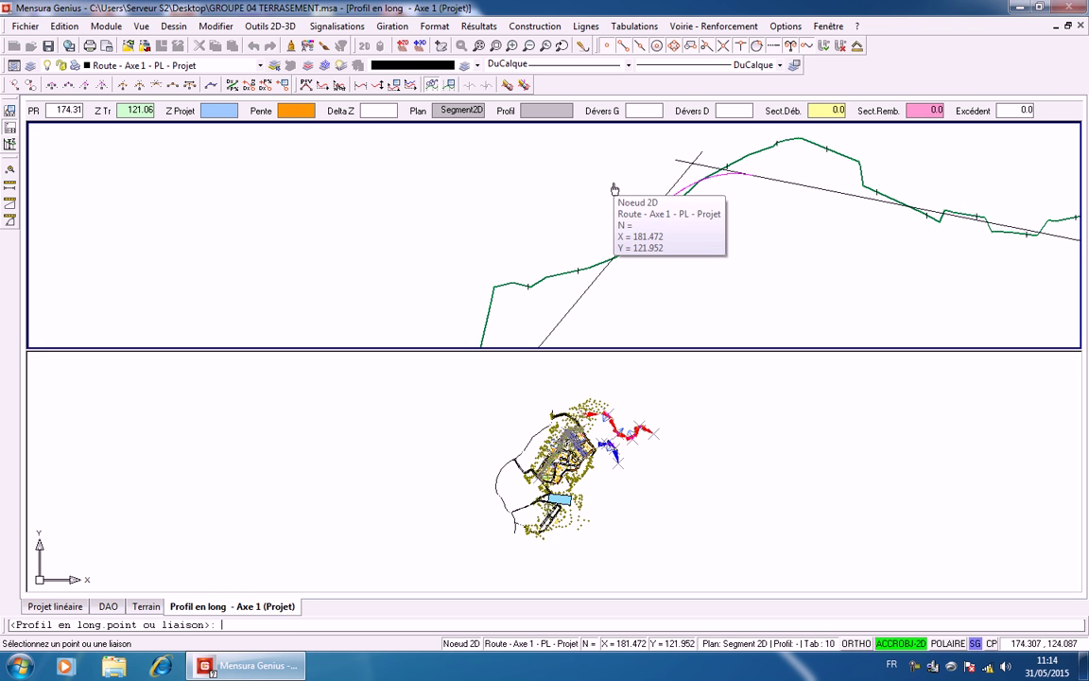
{"action": "left_click", "coordinate": [577, 301]}
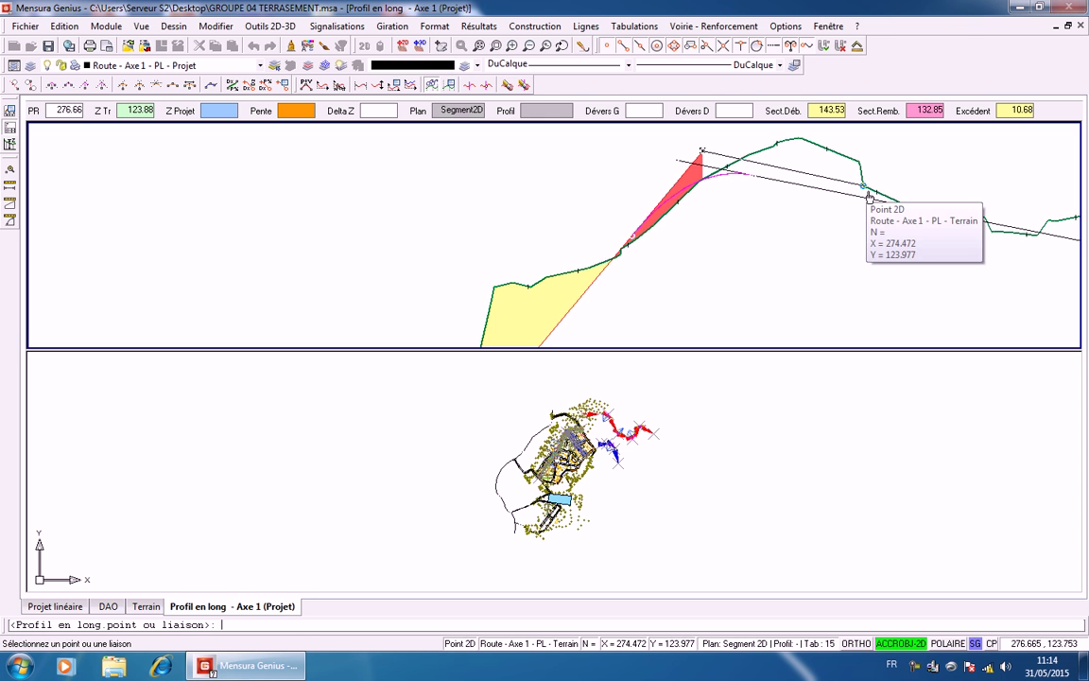
Add the descending segment to the project line, from the parabola's end node to the end of the profile
{"action": "scroll", "coordinate": [665, 227], "scroll_direction": "down", "scroll_amount": 1}
{"action": "middle_click_drag", "start_coordinate": [665, 225], "coordinate": [651, 245]}
{"action": "scroll", "coordinate": [662, 237], "scroll_direction": "up", "scroll_amount": 3}
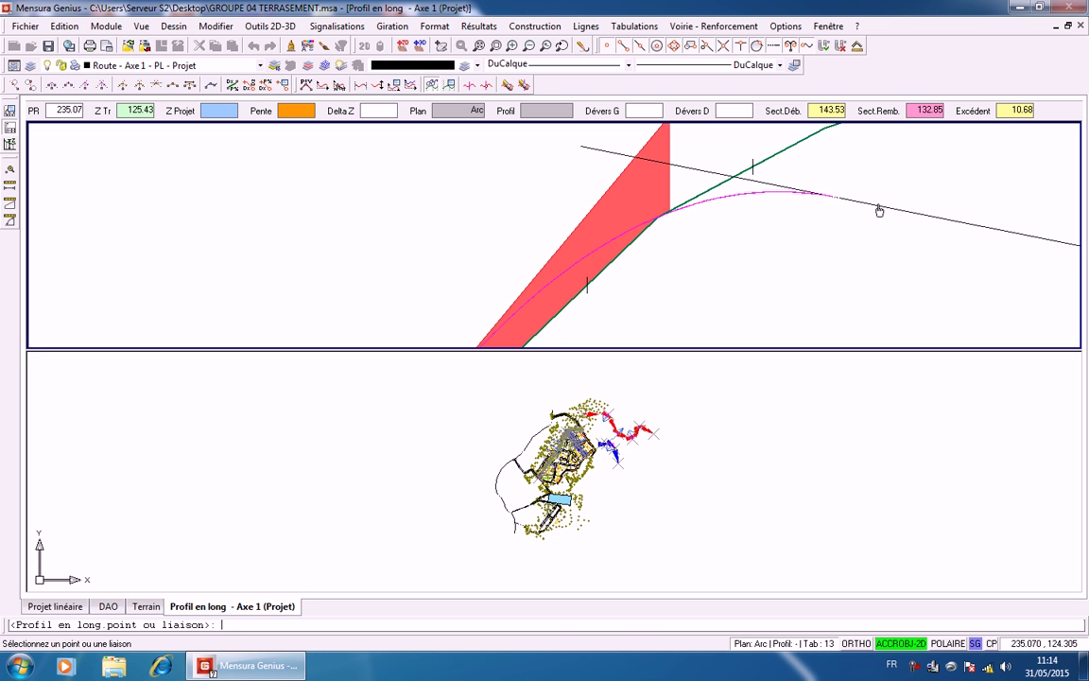
{"action": "middle_click_drag", "start_coordinate": [913, 211], "coordinate": [382, 185]}
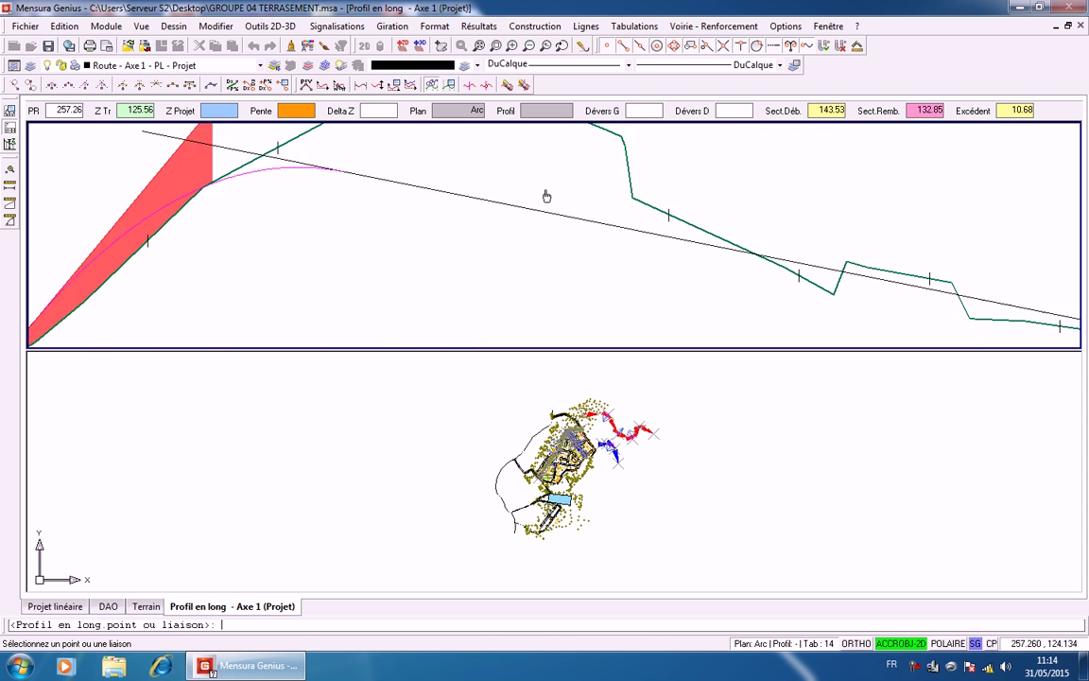
{"action": "scroll", "coordinate": [541, 188], "scroll_direction": "down", "scroll_amount": 2}
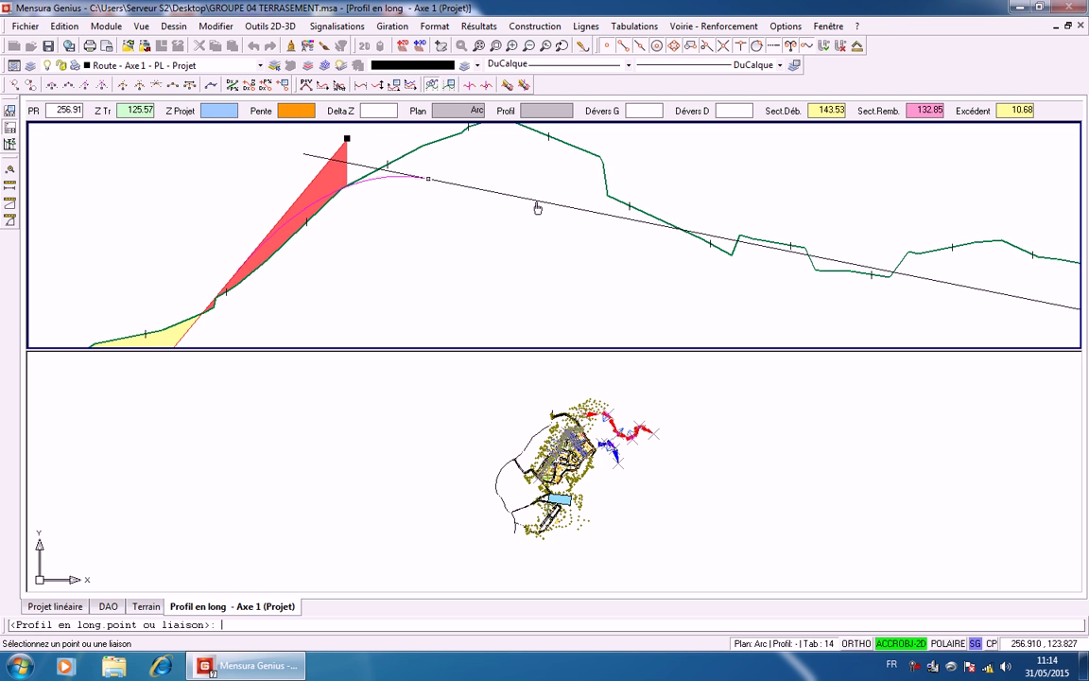
{"action": "scroll", "coordinate": [540, 208], "scroll_direction": "down", "scroll_amount": 4}
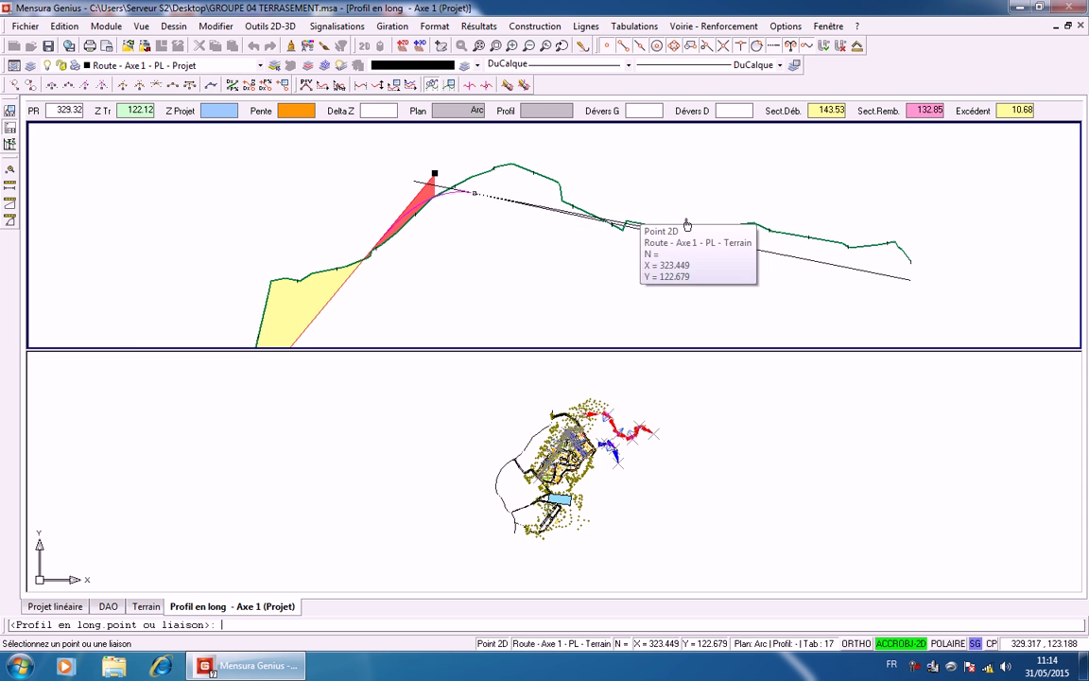
{"action": "middle_click_drag", "start_coordinate": [620, 224], "coordinate": [343, 161]}
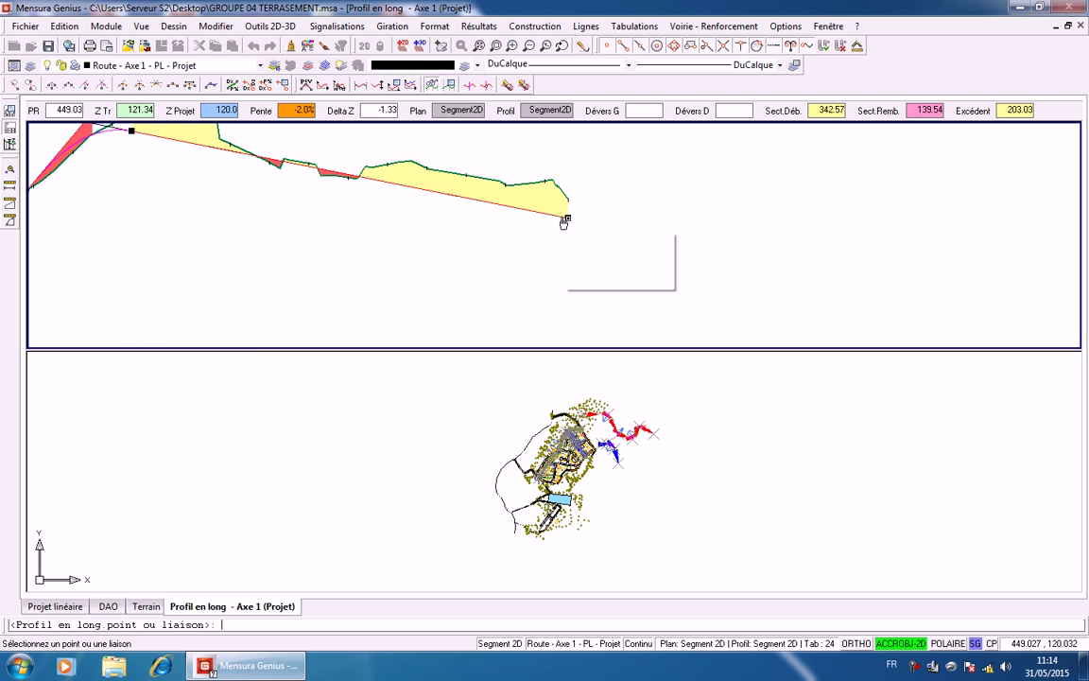
Check the cut and fill areas along the whole project line, and end the line entry
{"action": "middle_click_drag", "start_coordinate": [462, 223], "coordinate": [652, 236]}
{"action": "scroll", "coordinate": [632, 237], "scroll_direction": "down", "scroll_amount": 5}
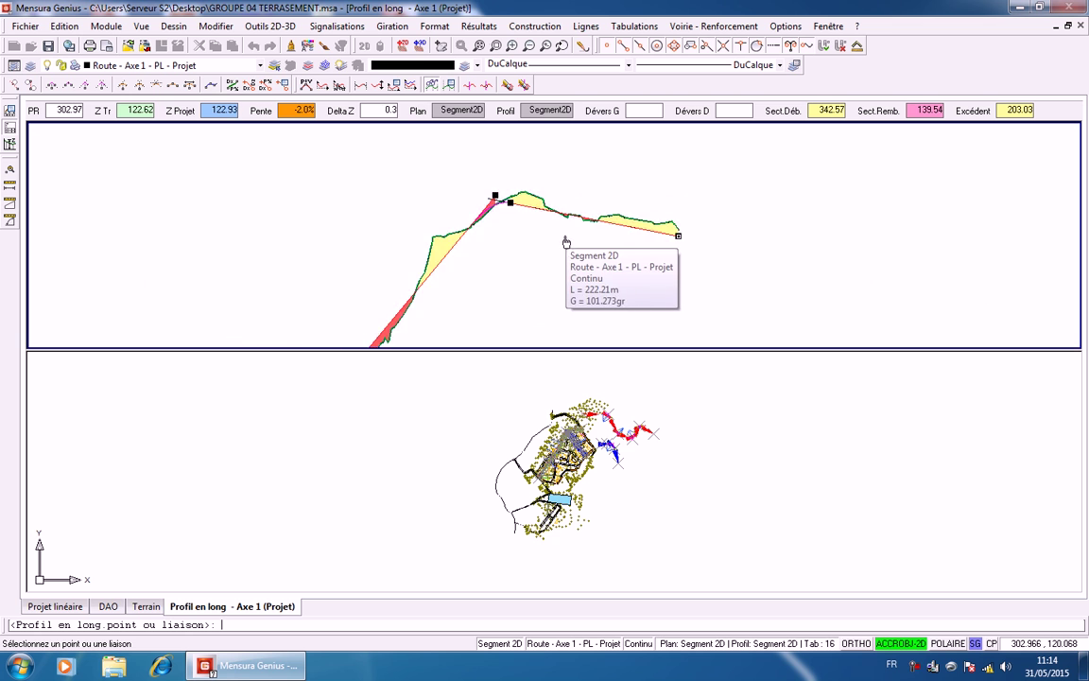
{"action": "scroll", "coordinate": [533, 192], "scroll_direction": "down", "scroll_amount": 1}
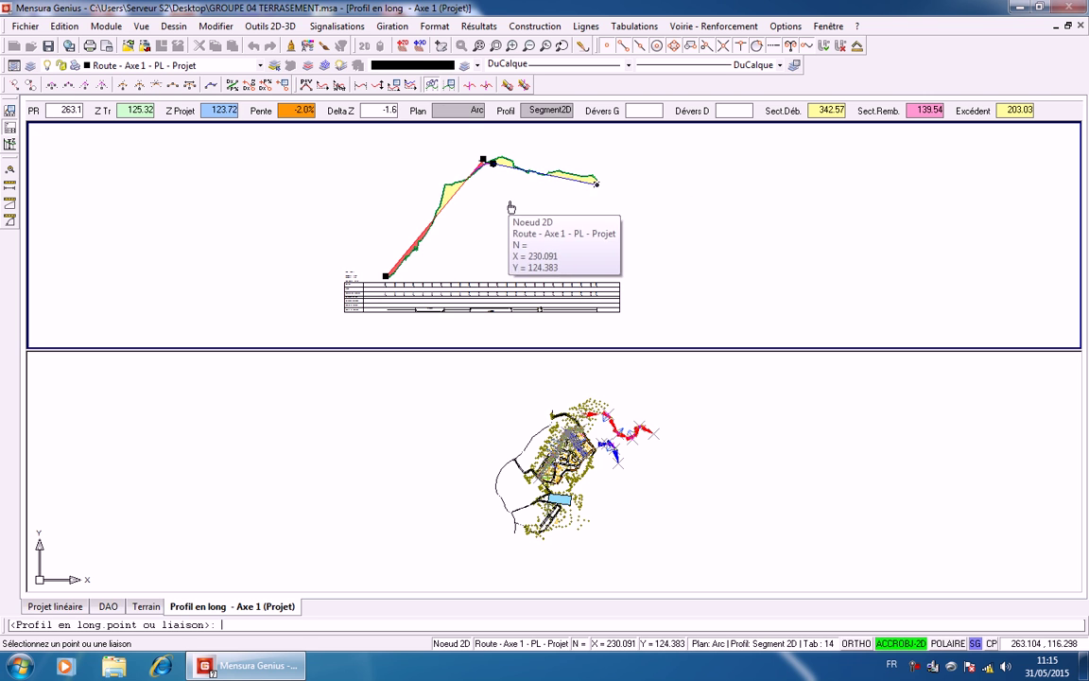
{"action": "scroll", "coordinate": [584, 228], "scroll_direction": "up", "scroll_amount": 4}
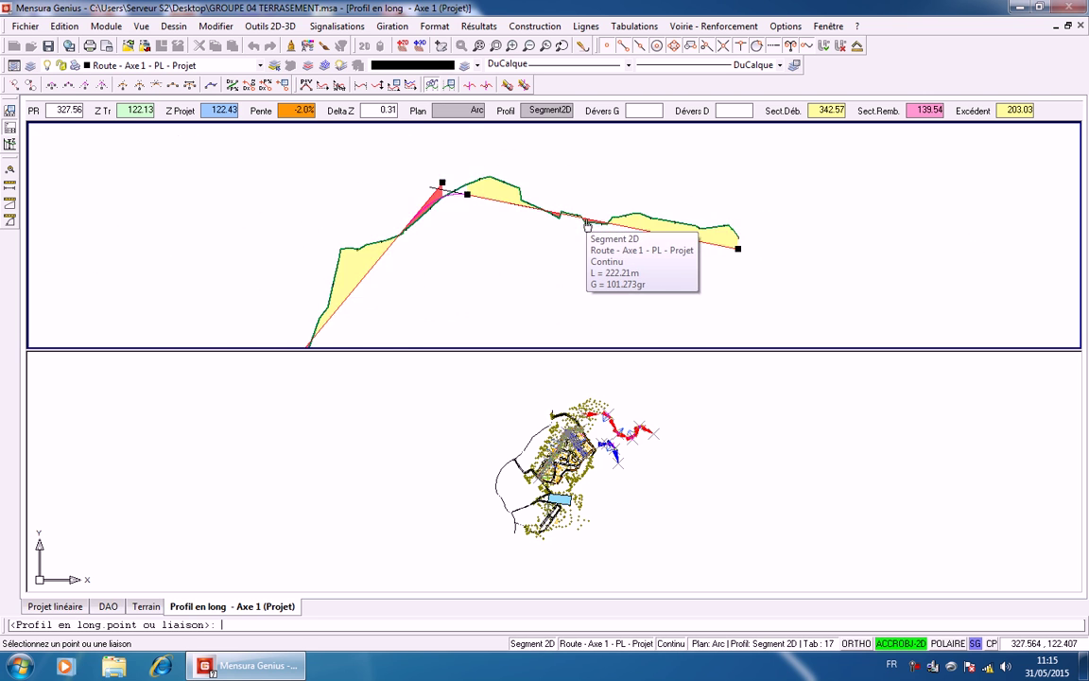
{"action": "scroll", "coordinate": [586, 226], "scroll_direction": "down", "scroll_amount": 3}
{"action": "middle_click_drag", "start_coordinate": [638, 243], "coordinate": [644, 138]}
{"action": "scroll", "coordinate": [535, 278], "scroll_direction": "up", "scroll_amount": 7}
{"action": "scroll", "coordinate": [492, 272], "scroll_direction": "down", "scroll_amount": 7}
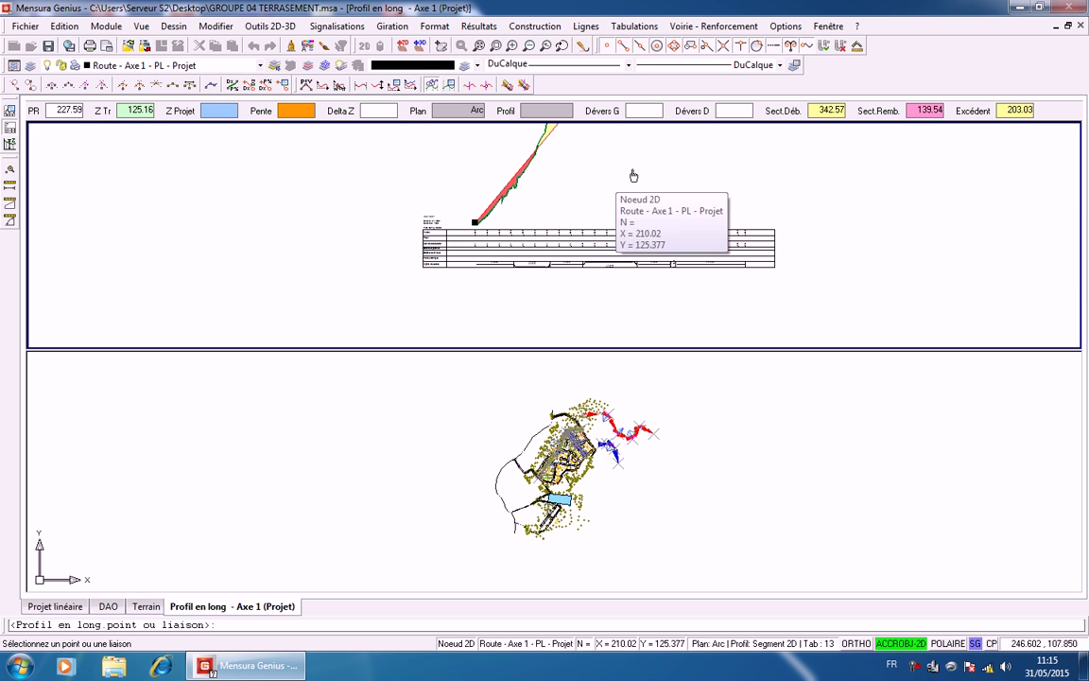
{"action": "middle_click_drag", "start_coordinate": [651, 170], "coordinate": [592, 258]}
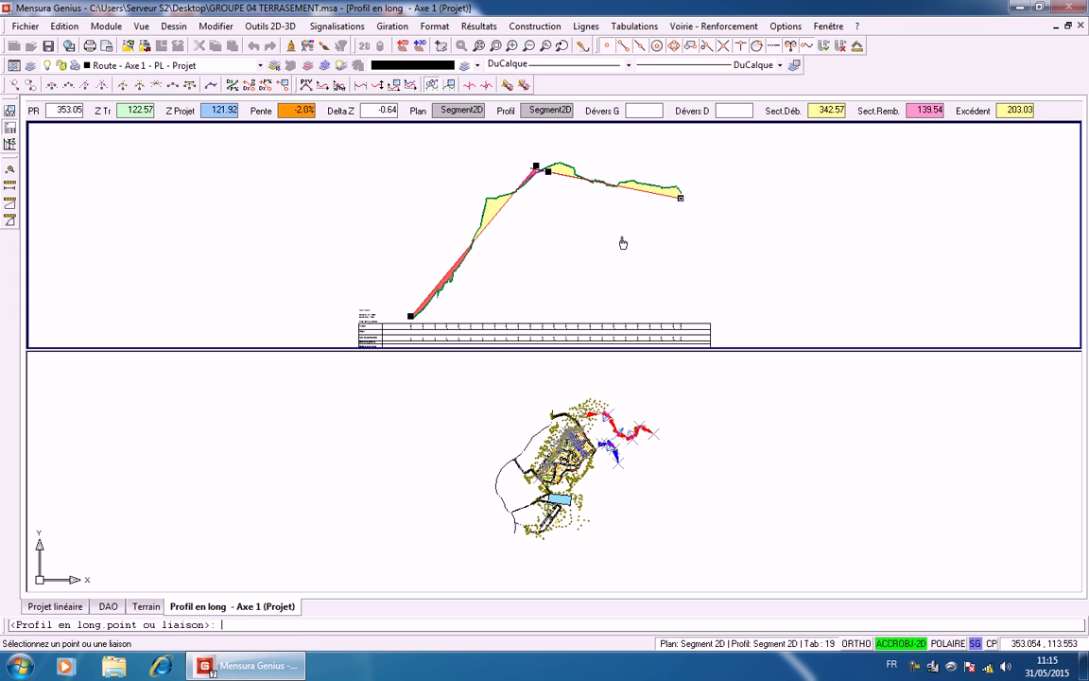
{"action": "key", "text": "Escape"}
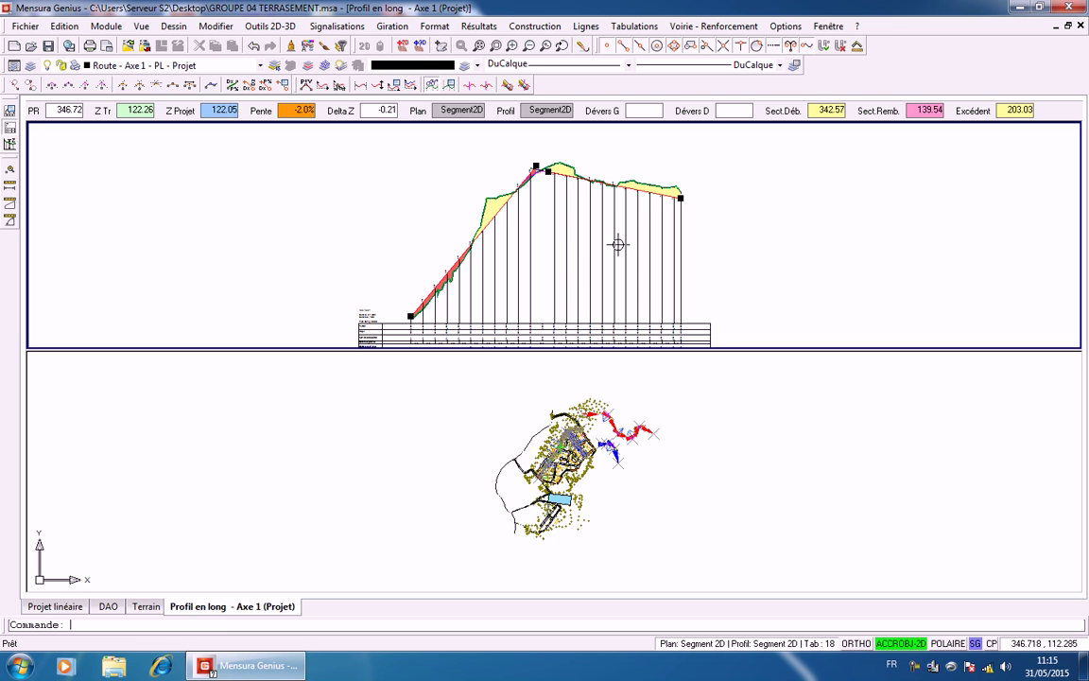
Examine the longitudinal profile's table, including the project levels, distances, slopes and ramps, and alignments and curves
{"action": "middle_click_drag", "start_coordinate": [578, 251], "coordinate": [664, 197]}
{"action": "scroll", "coordinate": [561, 303], "scroll_direction": "up", "scroll_amount": 6}
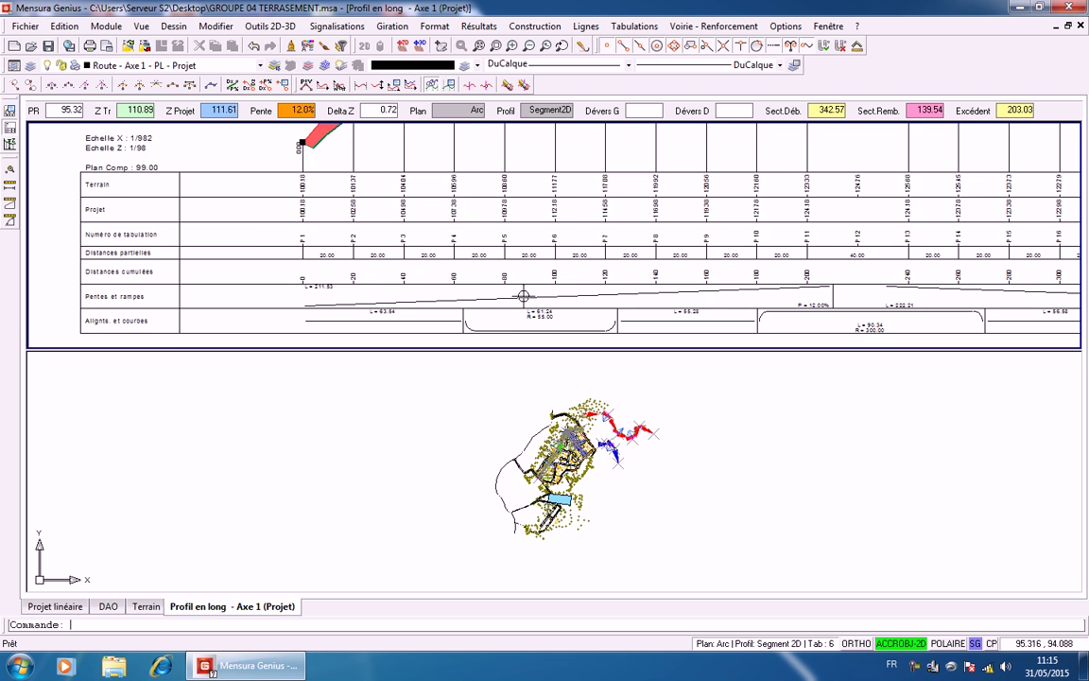
{"action": "scroll", "coordinate": [298, 280], "scroll_direction": "up", "scroll_amount": 6}
{"action": "scroll", "coordinate": [300, 279], "scroll_direction": "down", "scroll_amount": 6}
{"action": "middle_click_drag", "start_coordinate": [577, 277], "coordinate": [421, 258]}
{"action": "scroll", "coordinate": [590, 280], "scroll_direction": "up", "scroll_amount": 1}
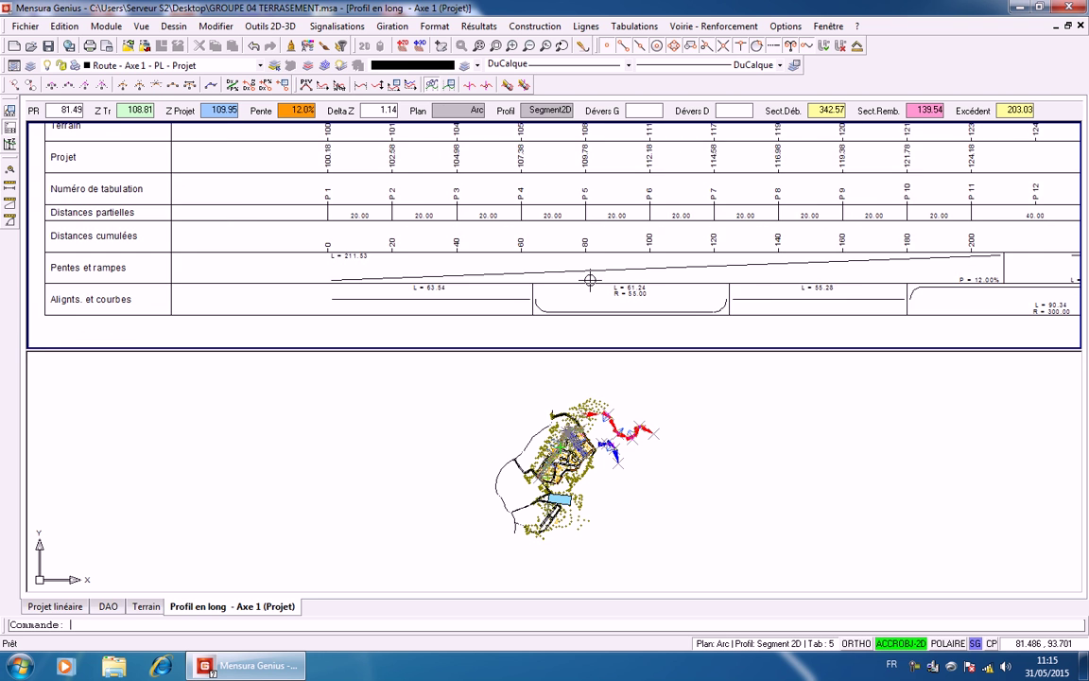
{"action": "scroll", "coordinate": [590, 280], "scroll_direction": "up", "scroll_amount": 3}
{"action": "scroll", "coordinate": [586, 279], "scroll_direction": "down", "scroll_amount": 2}
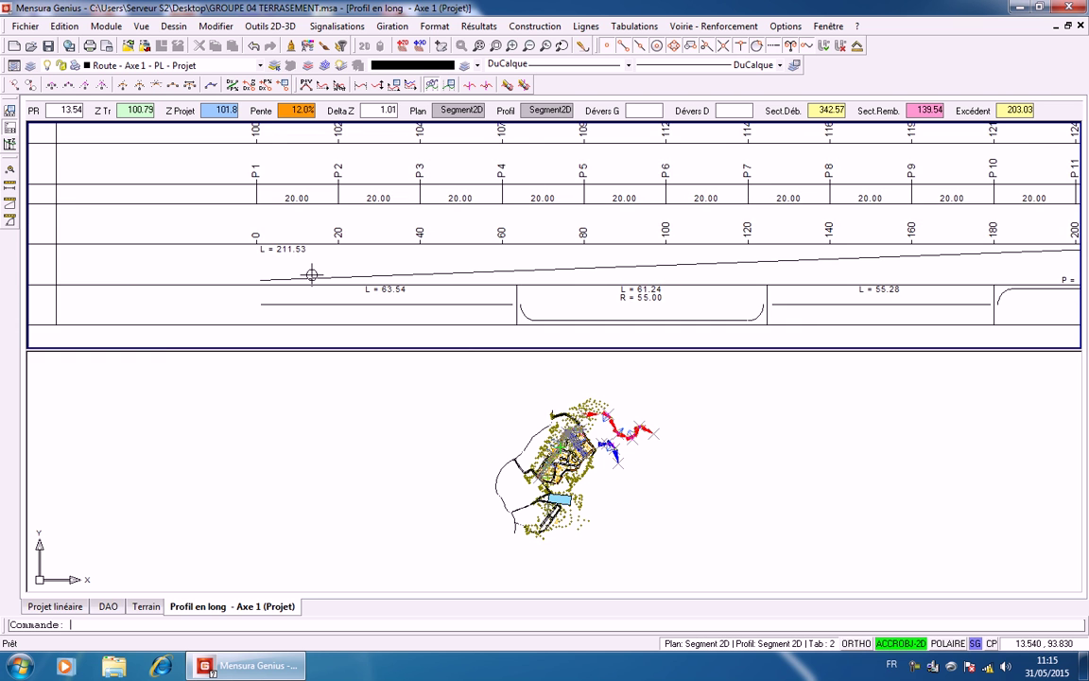
{"action": "scroll", "coordinate": [312, 275], "scroll_direction": "down", "scroll_amount": 3}
{"action": "scroll", "coordinate": [567, 243], "scroll_direction": "down", "scroll_amount": 5}
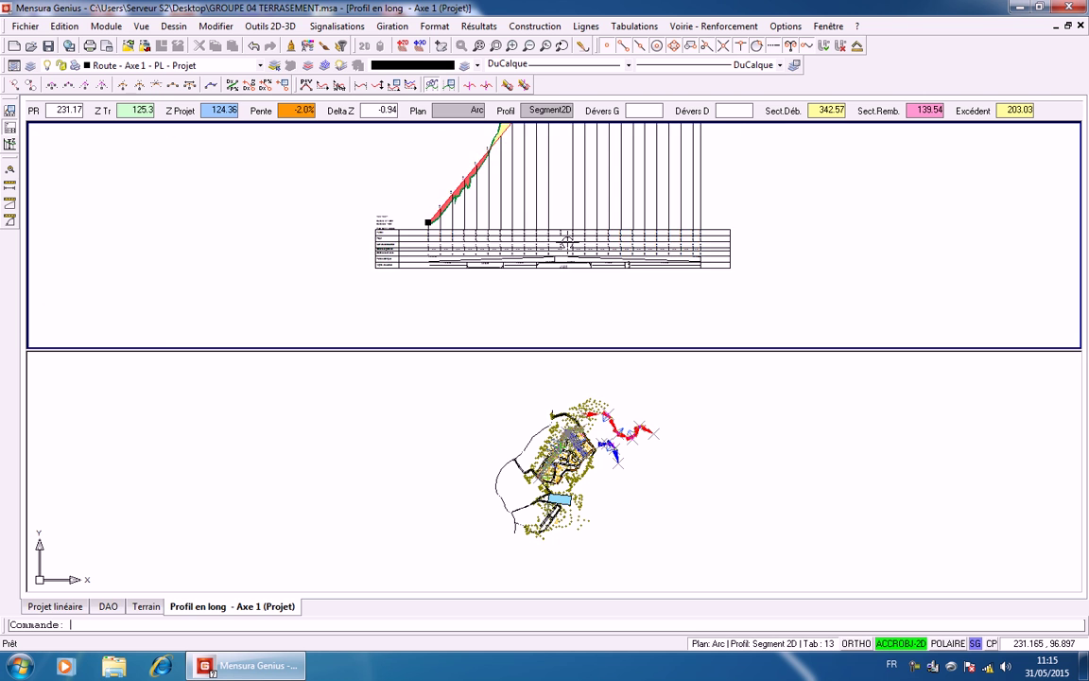
Examine the cut and fill heights along the rising slope and around the parabola at the summit
{"action": "scroll", "coordinate": [557, 252], "scroll_direction": "up", "scroll_amount": 5}
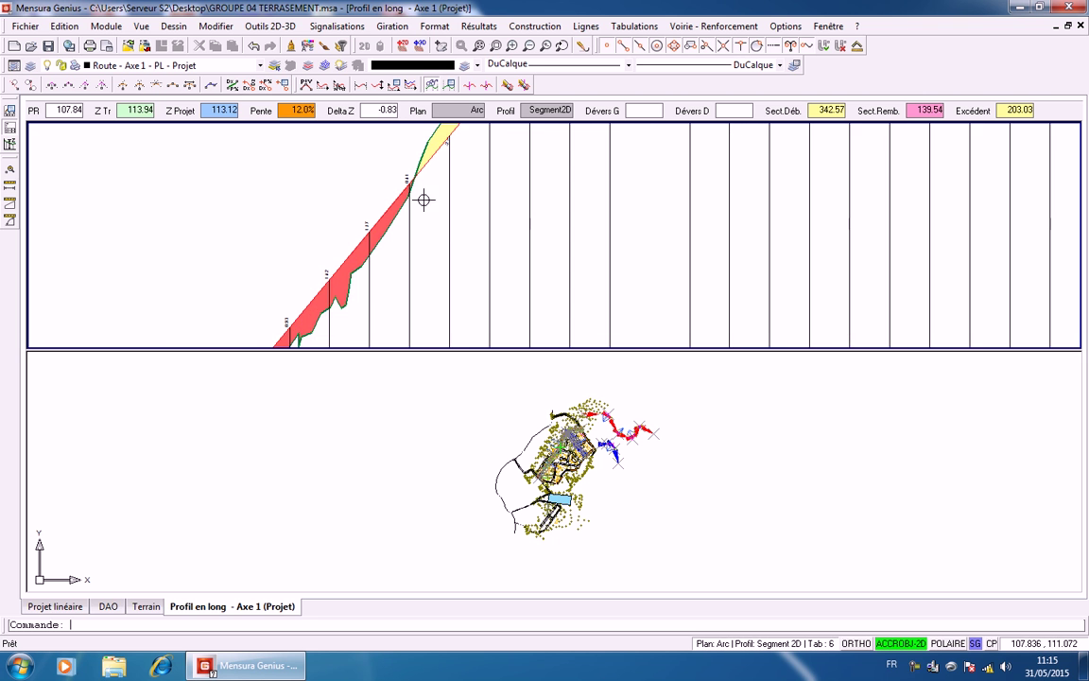
{"action": "scroll", "coordinate": [423, 189], "scroll_direction": "up", "scroll_amount": 3}
{"action": "middle_click_drag", "start_coordinate": [428, 186], "coordinate": [427, 303]}
{"action": "middle_click_drag", "start_coordinate": [506, 212], "coordinate": [455, 339]}
{"action": "scroll", "coordinate": [497, 245], "scroll_direction": "down", "scroll_amount": 8}
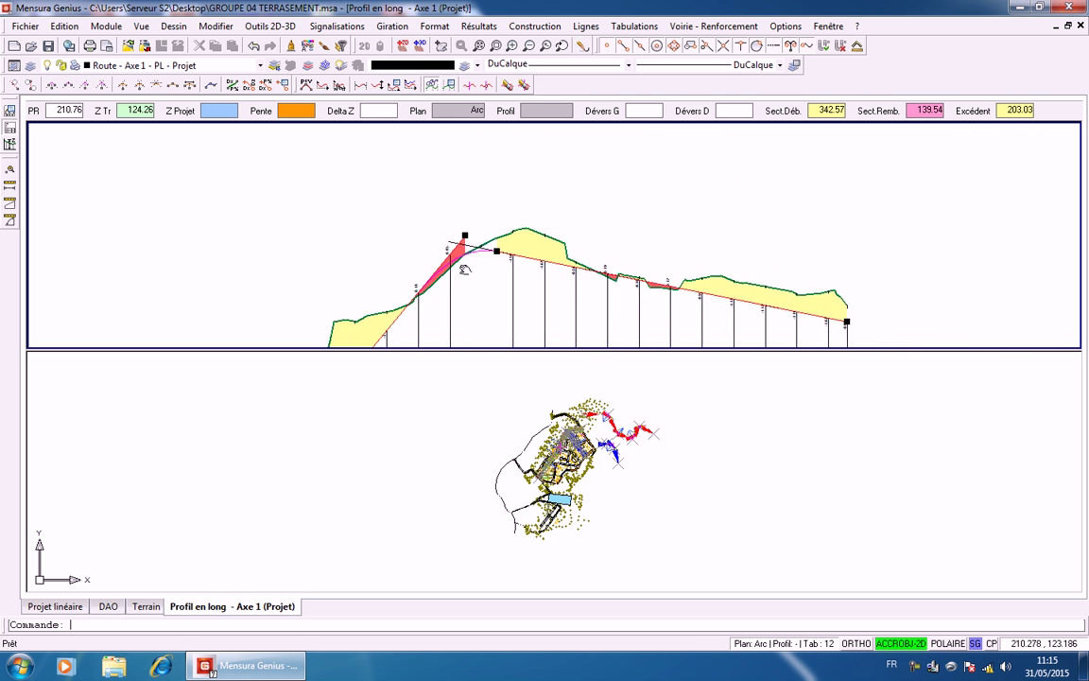
{"action": "scroll", "coordinate": [487, 247], "scroll_direction": "up", "scroll_amount": 5}
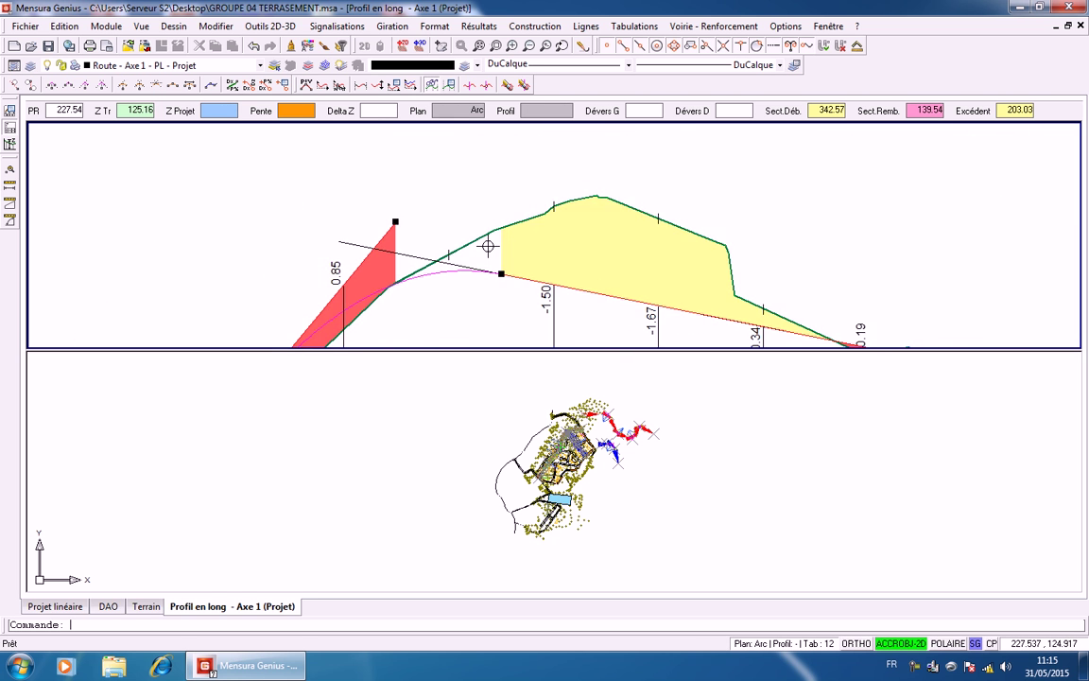
{"action": "scroll", "coordinate": [484, 246], "scroll_direction": "up", "scroll_amount": 2}
{"action": "scroll", "coordinate": [484, 246], "scroll_direction": "down", "scroll_amount": 2}
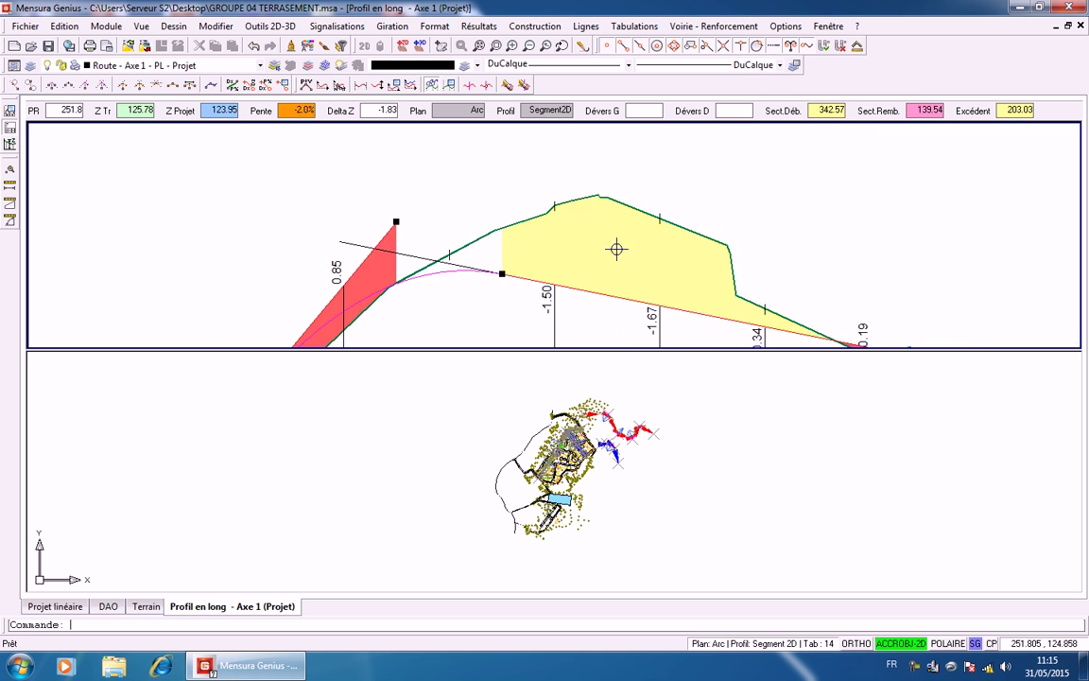
Examine the cut and fill heights along the descending slope of the project line
{"action": "middle_click_drag", "start_coordinate": [616, 250], "coordinate": [411, 226]}
{"action": "scroll", "coordinate": [583, 231], "scroll_direction": "down", "scroll_amount": 2}
{"action": "middle_click_drag", "start_coordinate": [596, 237], "coordinate": [475, 223]}
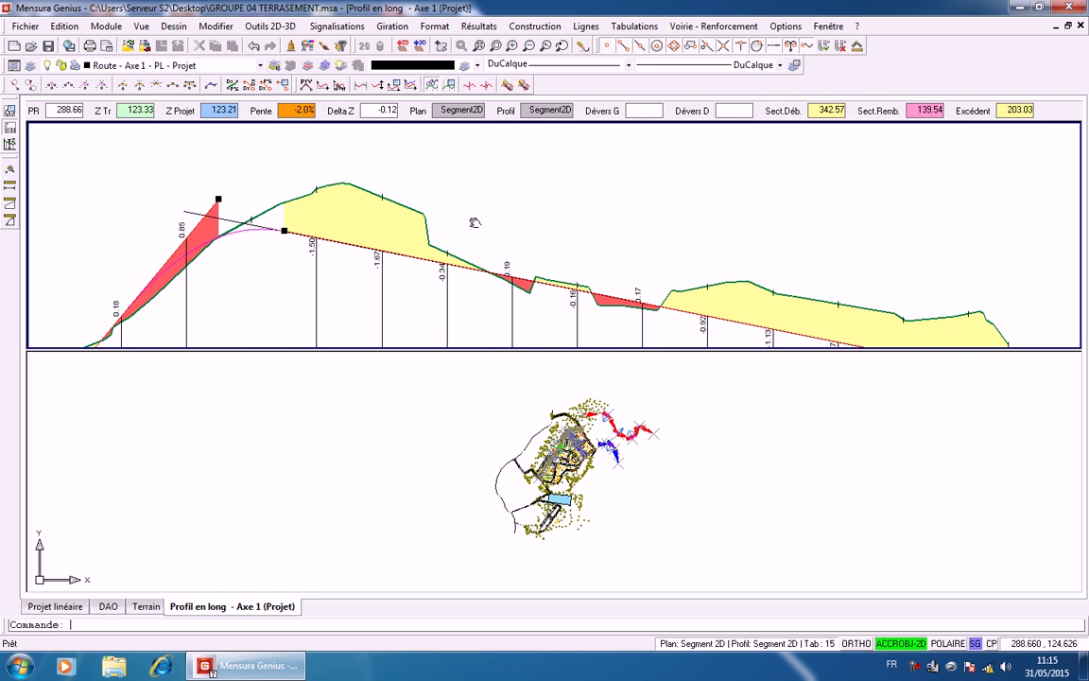
{"action": "scroll", "coordinate": [593, 223], "scroll_direction": "down", "scroll_amount": 1}
{"action": "middle_click_drag", "start_coordinate": [584, 217], "coordinate": [430, 203]}
{"action": "scroll", "coordinate": [383, 260], "scroll_direction": "up", "scroll_amount": 4}
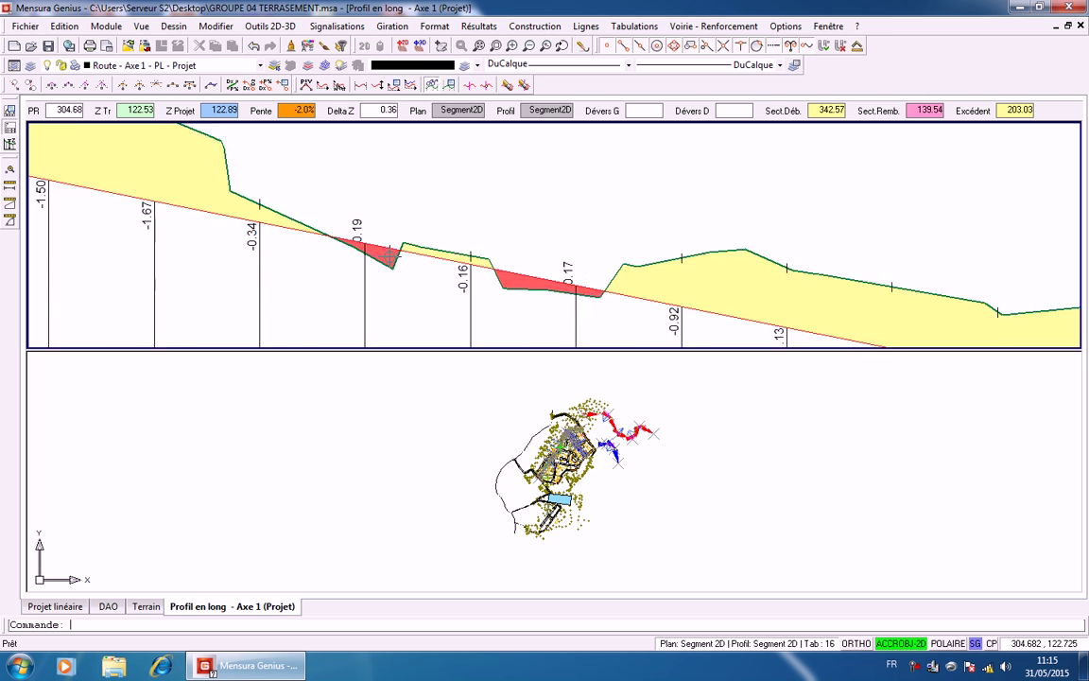
{"action": "scroll", "coordinate": [538, 232], "scroll_direction": "down", "scroll_amount": 4}
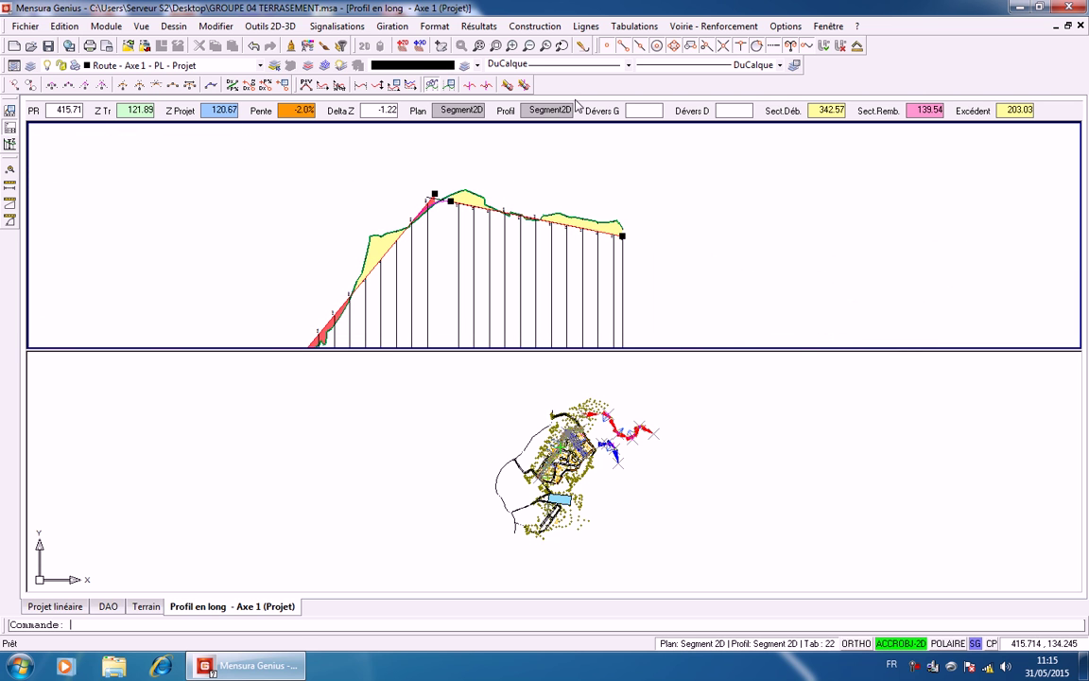
{"action": "scroll", "coordinate": [567, 148], "scroll_direction": "down", "scroll_amount": 2}
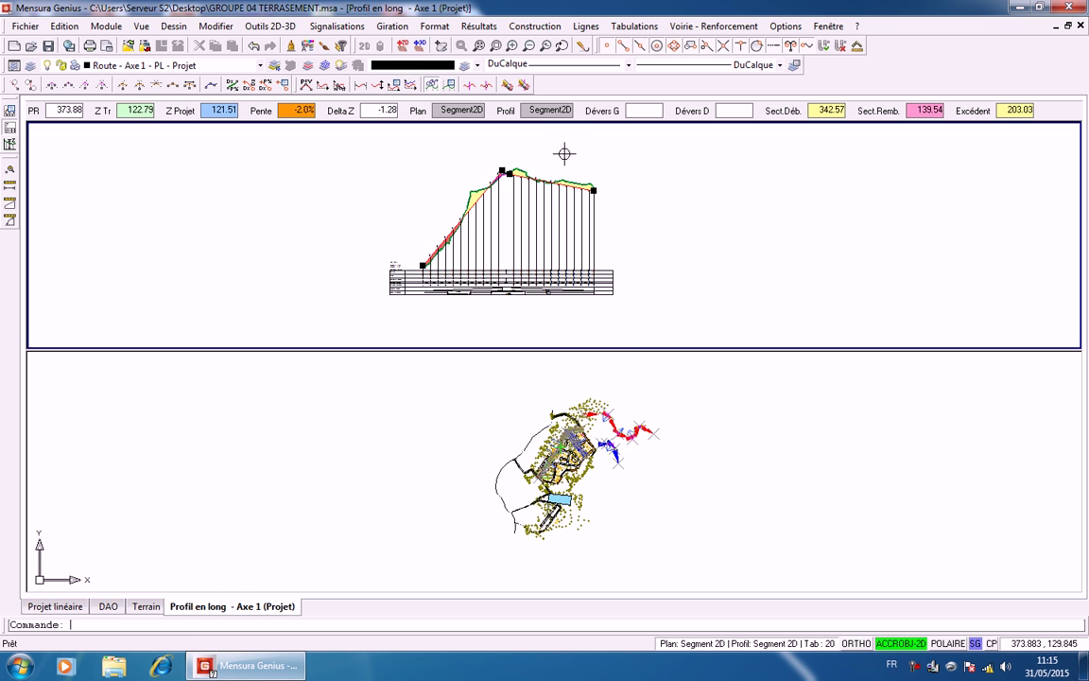
Undo the project line entry and the parabola, leaving the two slope segments in place
{"action": "key", "text": "ctrl+z"}
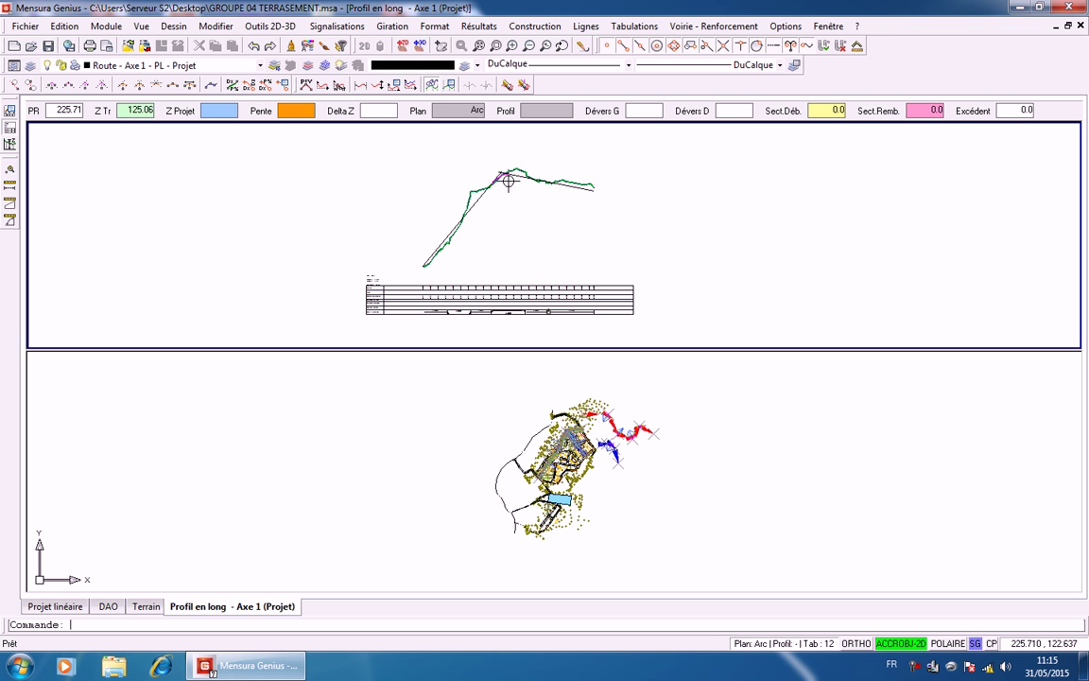
{"action": "scroll", "coordinate": [504, 183], "scroll_direction": "up", "scroll_amount": 4}
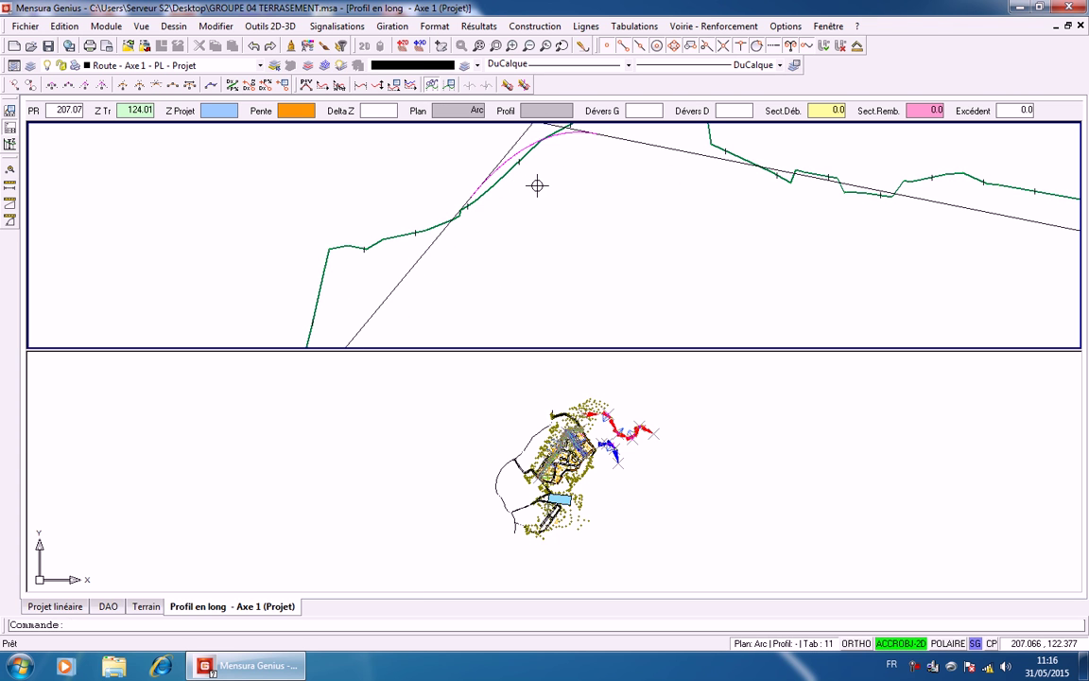
{"action": "key", "text": "ctrl+z"}
{"action": "middle_click_drag", "start_coordinate": [551, 176], "coordinate": [605, 220]}
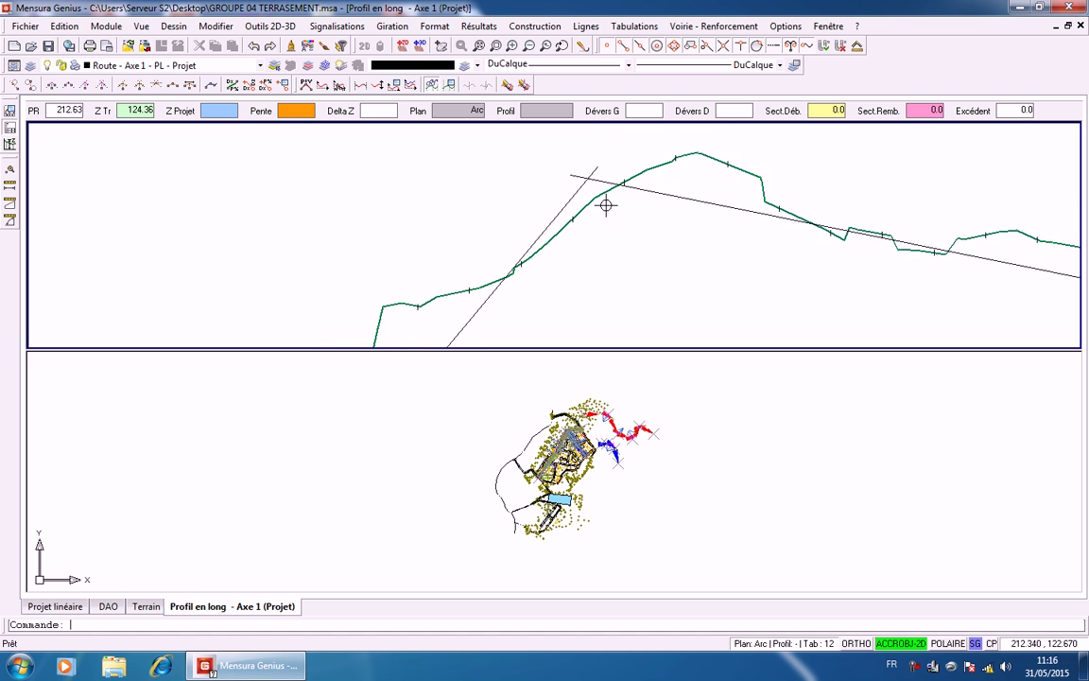
Join the rising and descending slope segments with a two-tangent parabola of radius 1000 m
{"action": "left_click", "coordinate": [587, 26]}
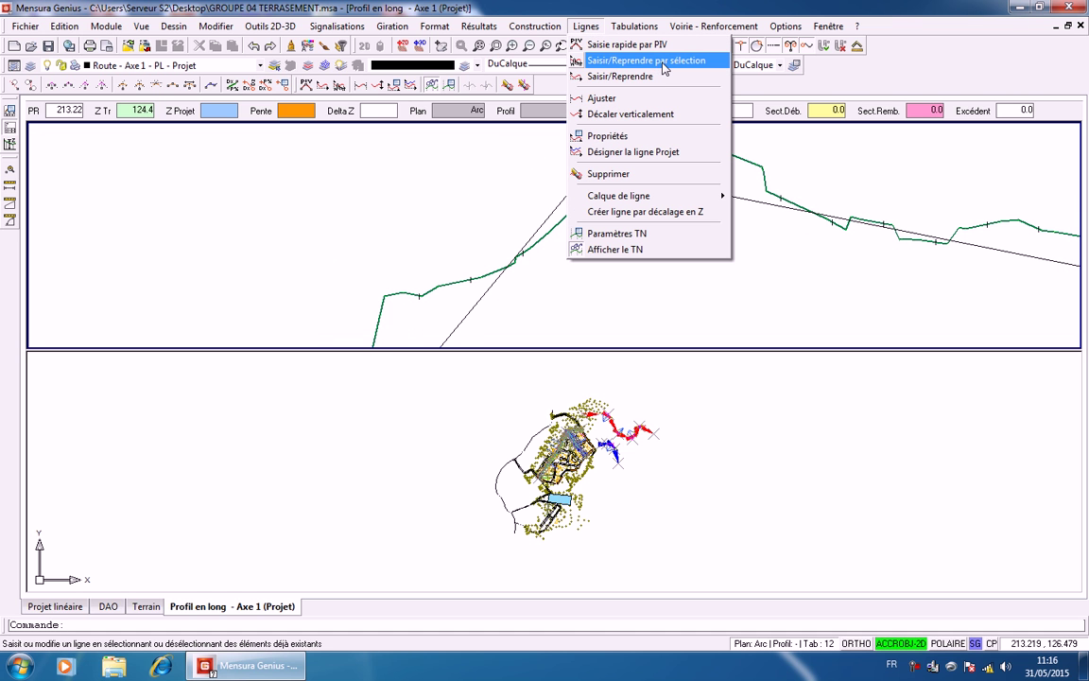
{"action": "mouse_move", "coordinate": [535, 27]}
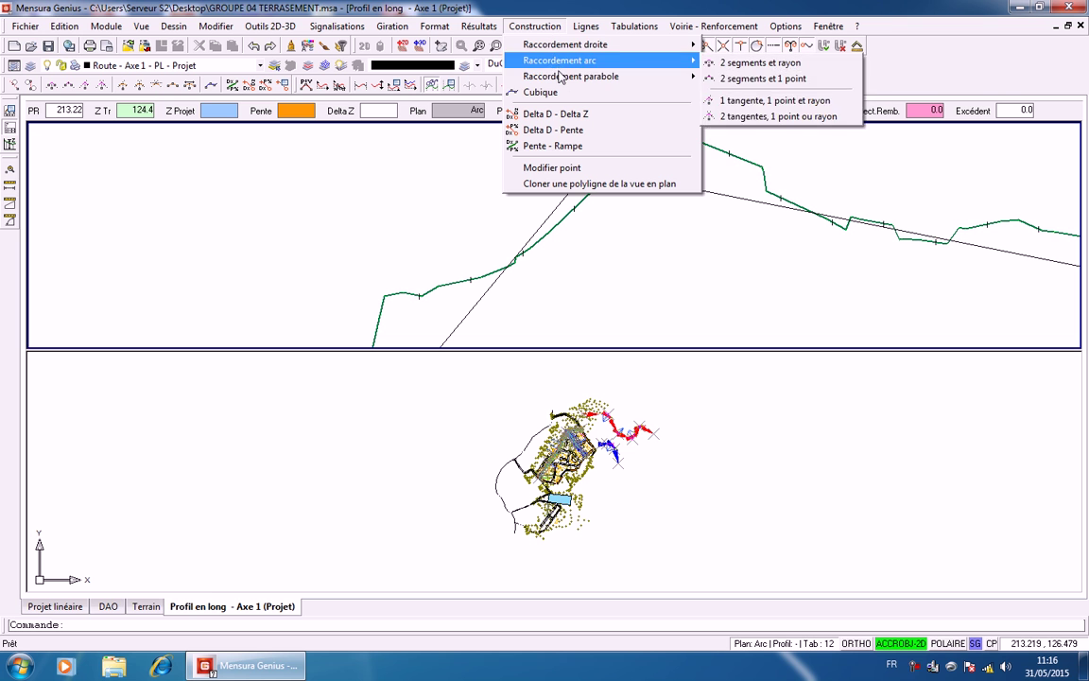
{"action": "mouse_move", "coordinate": [602, 82]}
{"action": "left_click", "coordinate": [756, 95]}
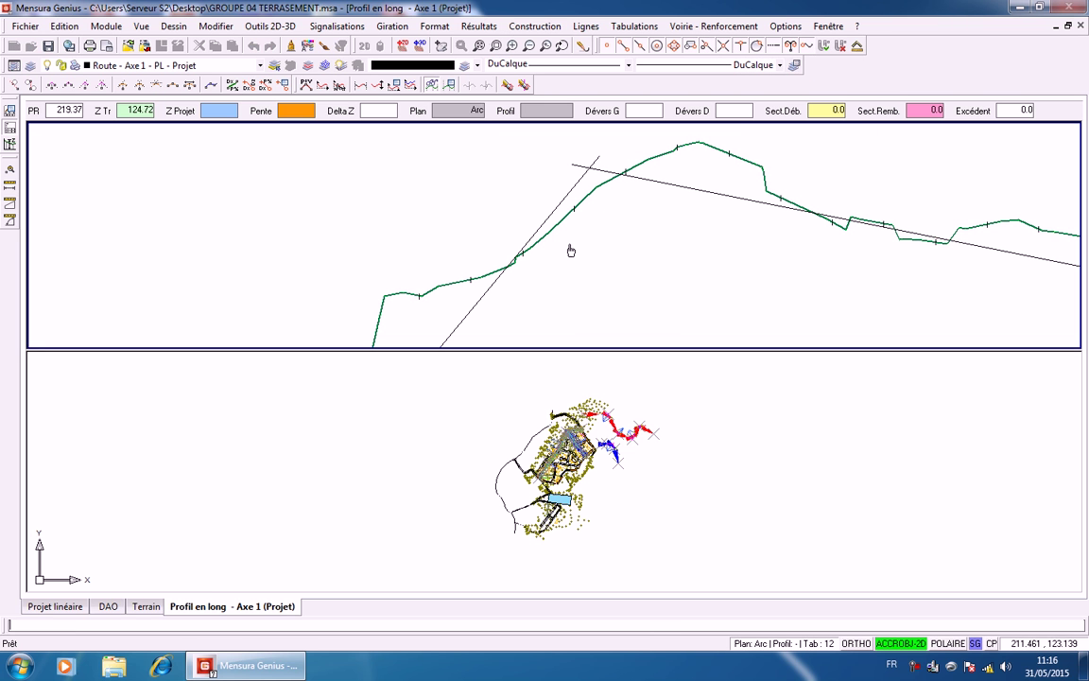
{"action": "left_click", "coordinate": [481, 308]}
{"action": "left_click", "coordinate": [743, 206]}
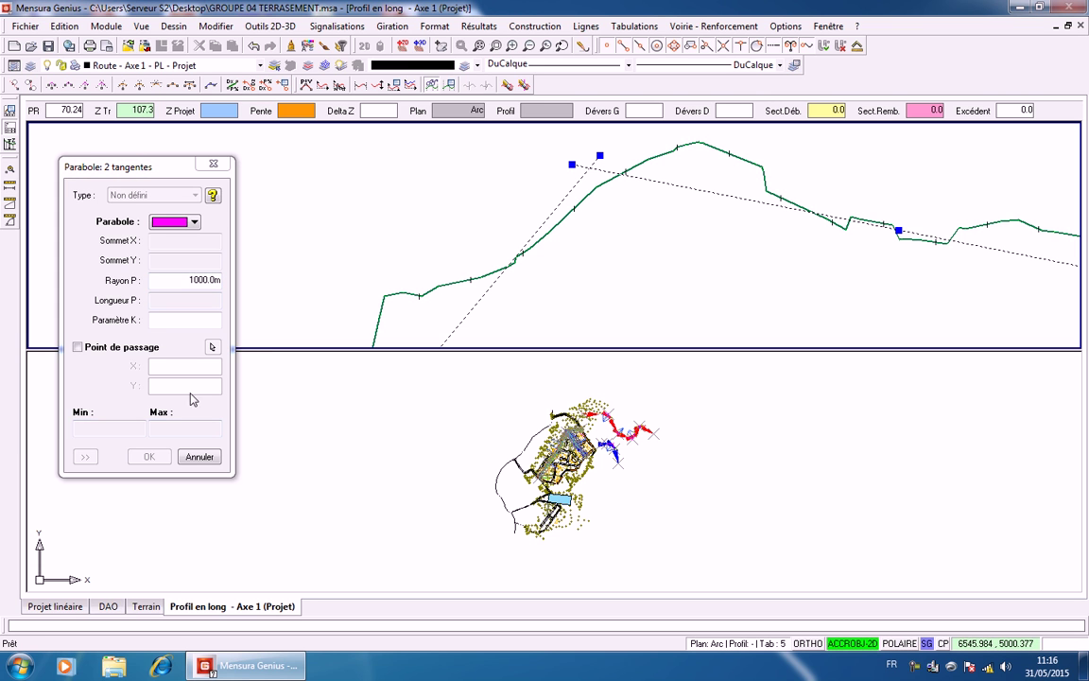
{"action": "left_click", "coordinate": [184, 320]}
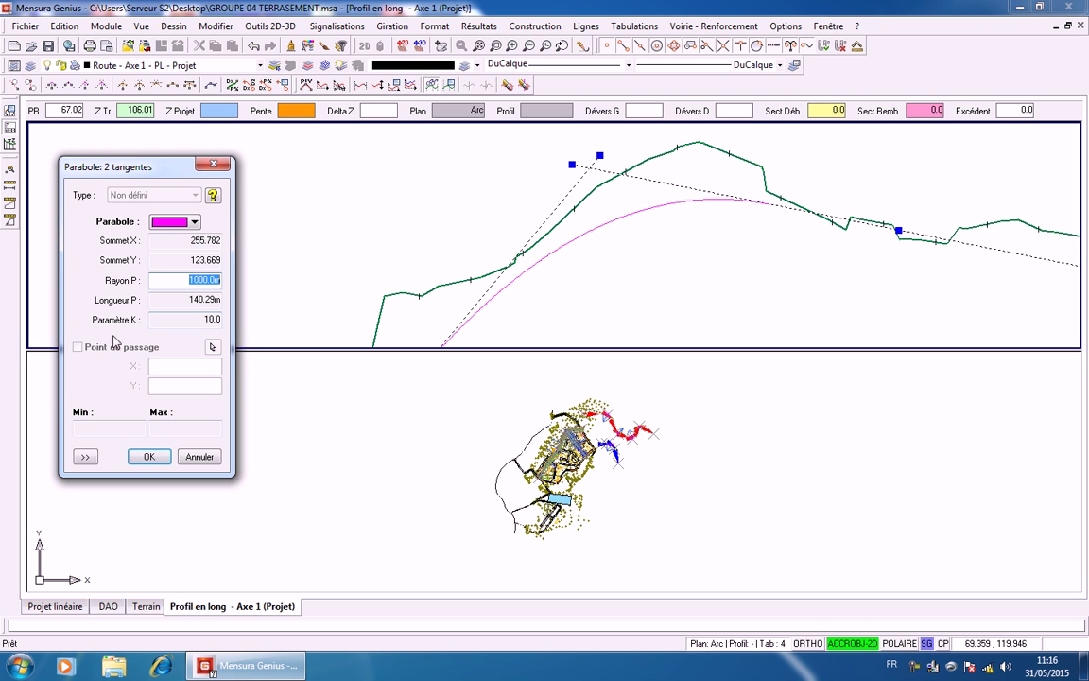
{"action": "left_click", "coordinate": [141, 459]}
Try to enter Axe 1's project line by selecting the rising segment, the parabola and the descending part
{"action": "scroll", "coordinate": [993, 217], "scroll_direction": "down", "scroll_amount": 1}
{"action": "scroll", "coordinate": [757, 234], "scroll_direction": "down", "scroll_amount": 3}
{"action": "middle_click_drag", "start_coordinate": [758, 234], "coordinate": [723, 178]}
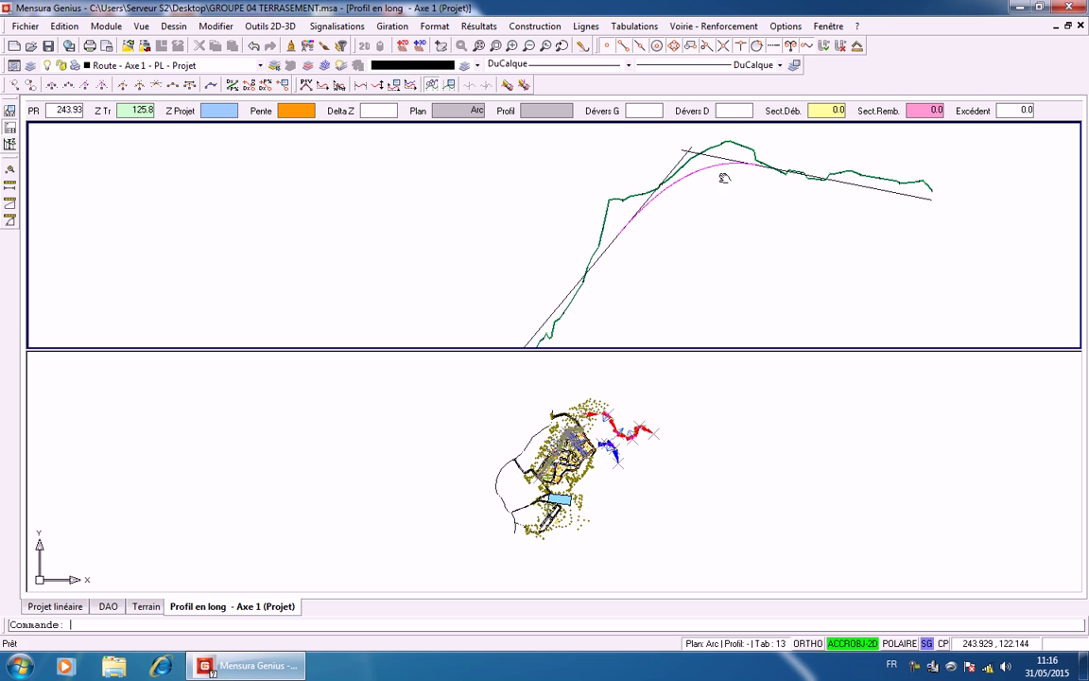
{"action": "left_click", "coordinate": [588, 26]}
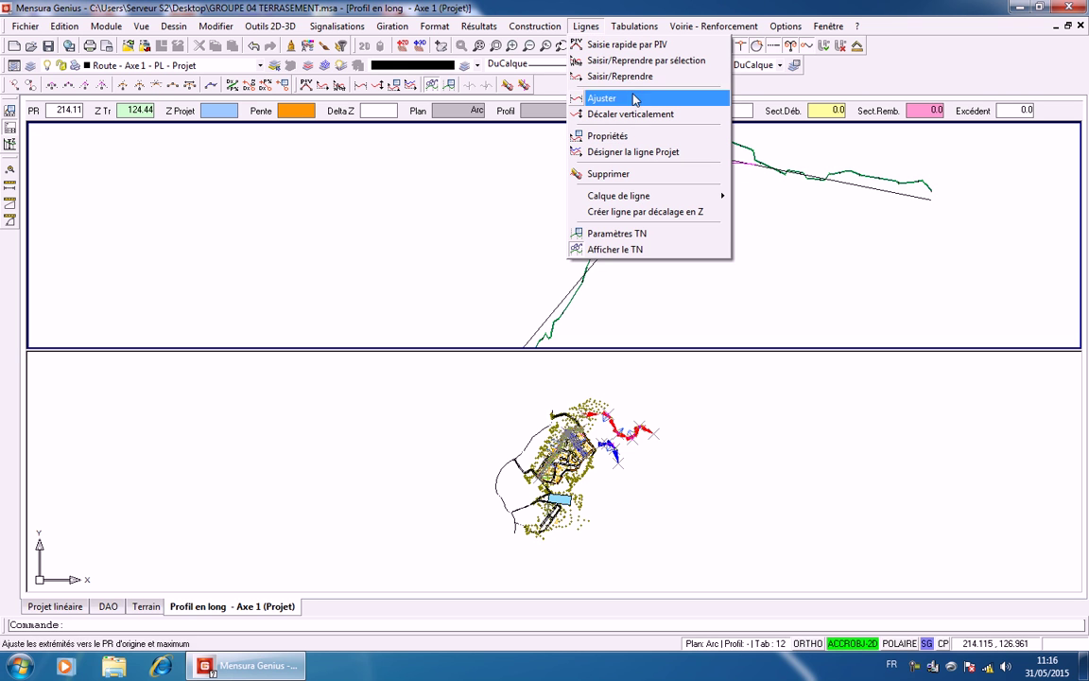
{"action": "left_click", "coordinate": [650, 61]}
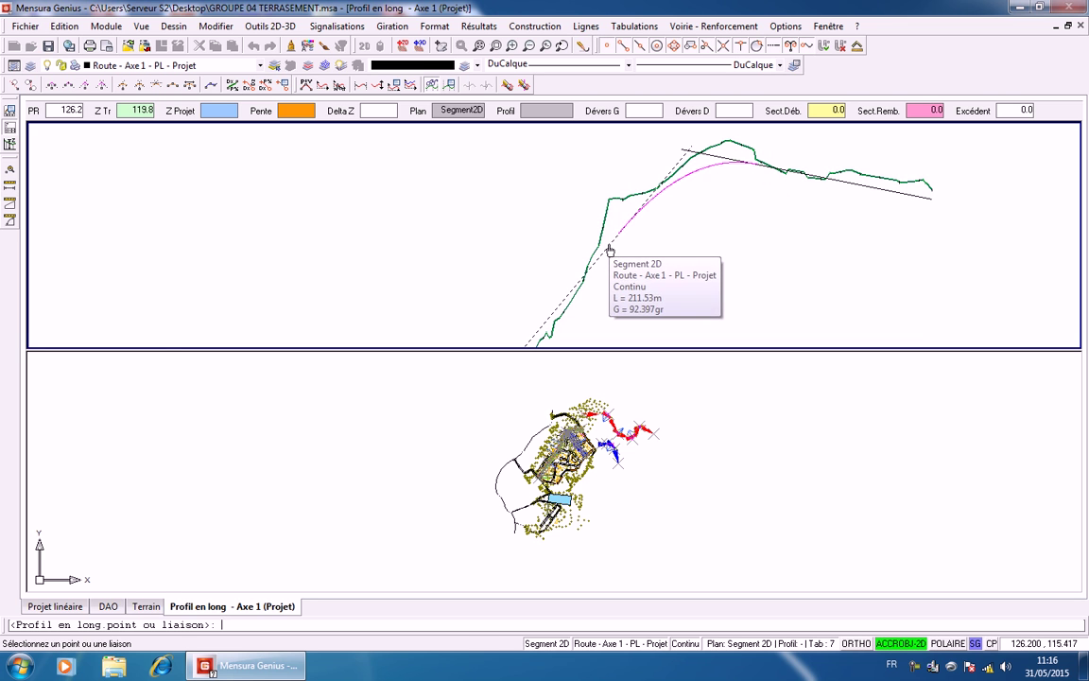
{"action": "left_click", "coordinate": [608, 235]}
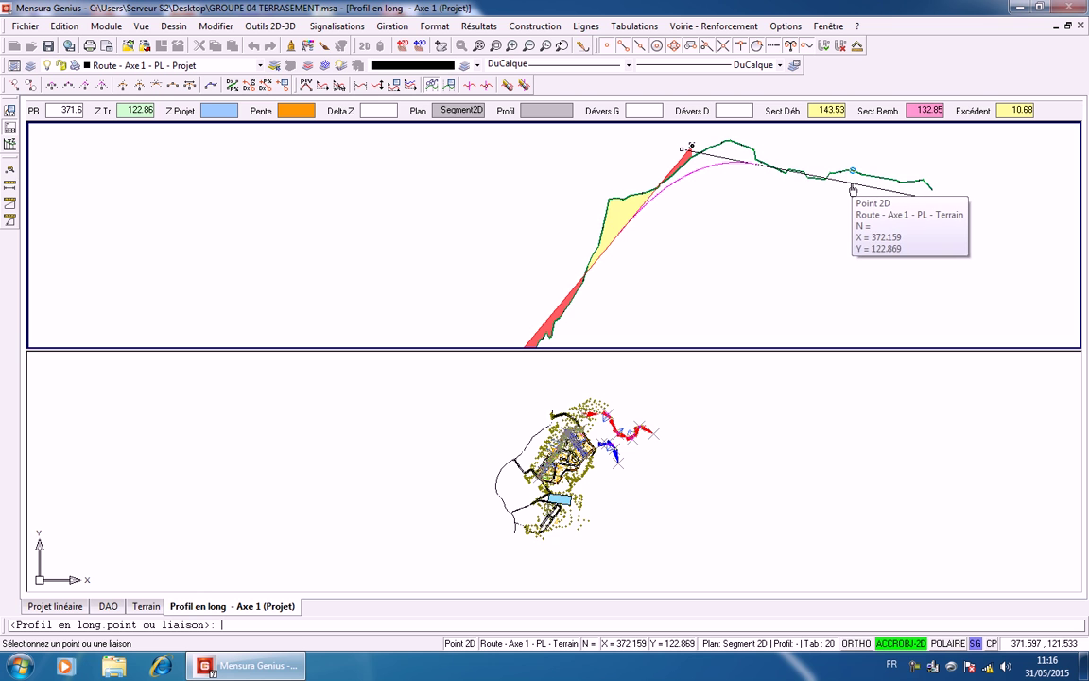
{"action": "scroll", "coordinate": [856, 189], "scroll_direction": "up", "scroll_amount": 3}
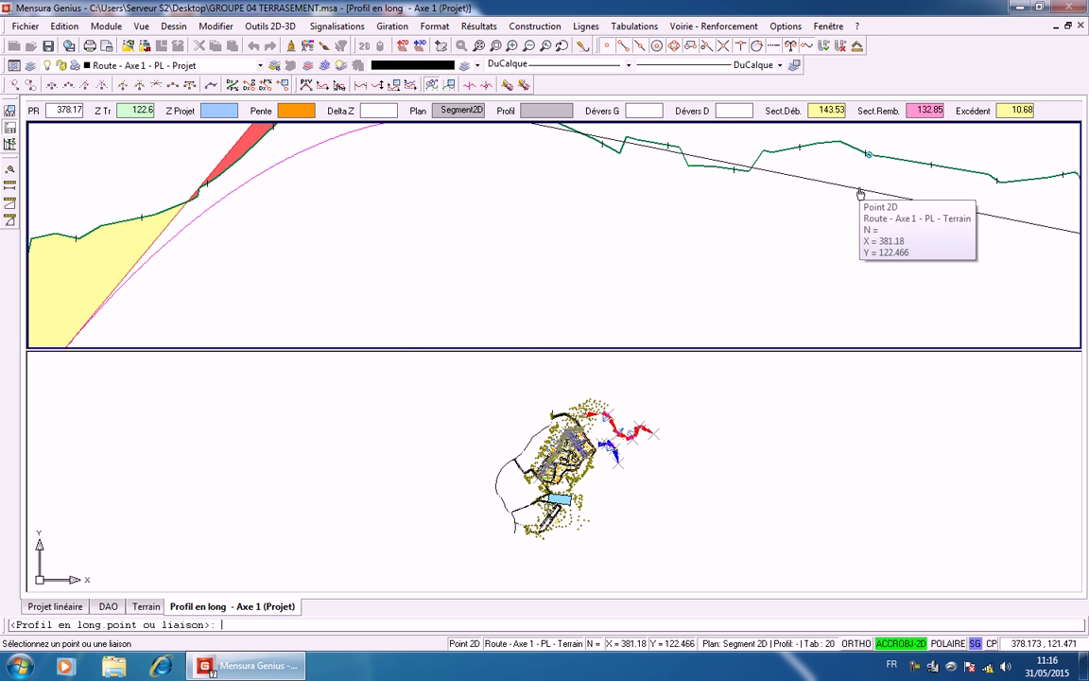
{"action": "scroll", "coordinate": [518, 279], "scroll_direction": "down", "scroll_amount": 3}
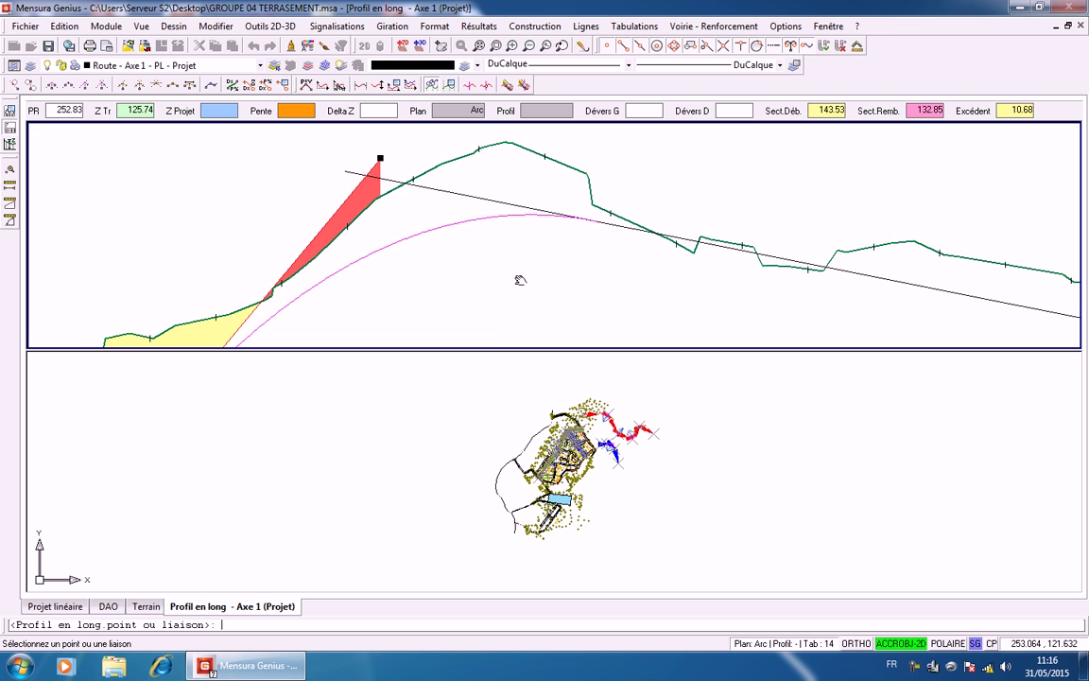
{"action": "left_click", "coordinate": [478, 232]}
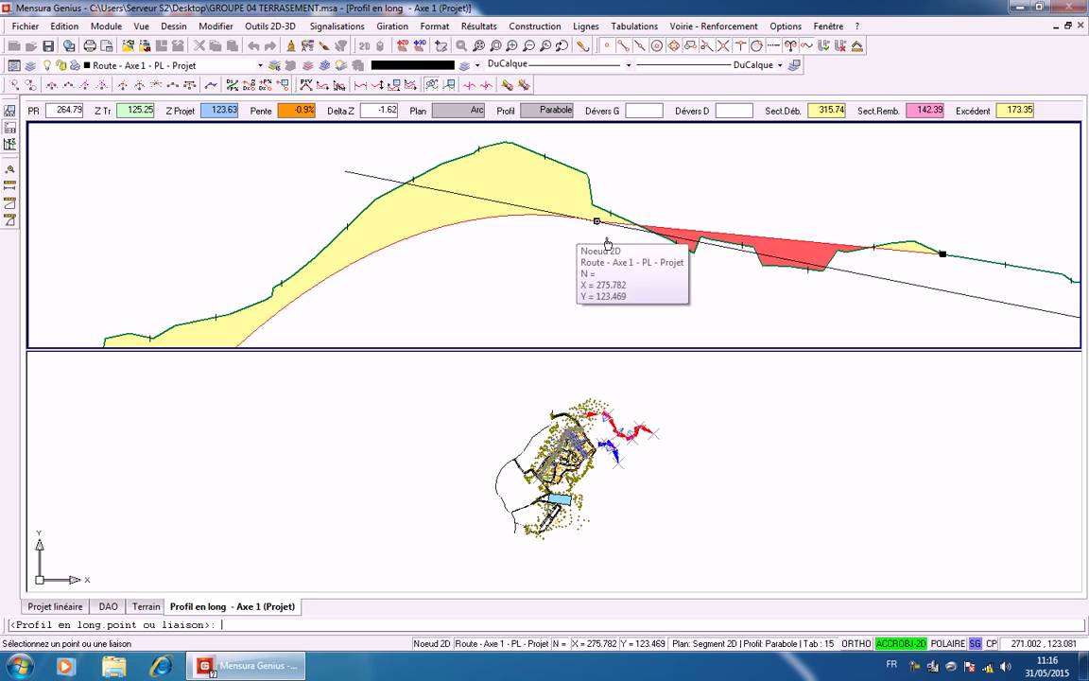
{"action": "left_click", "coordinate": [872, 284]}
{"action": "scroll", "coordinate": [834, 274], "scroll_direction": "down", "scroll_amount": 3}
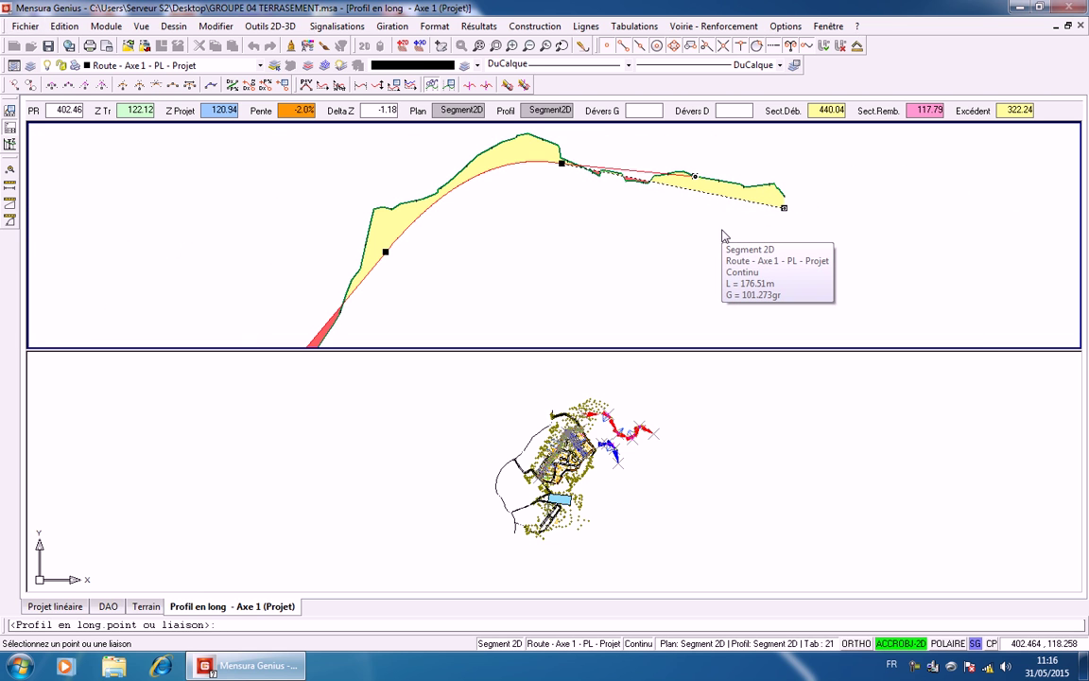
{"action": "key", "text": "alt+f"}
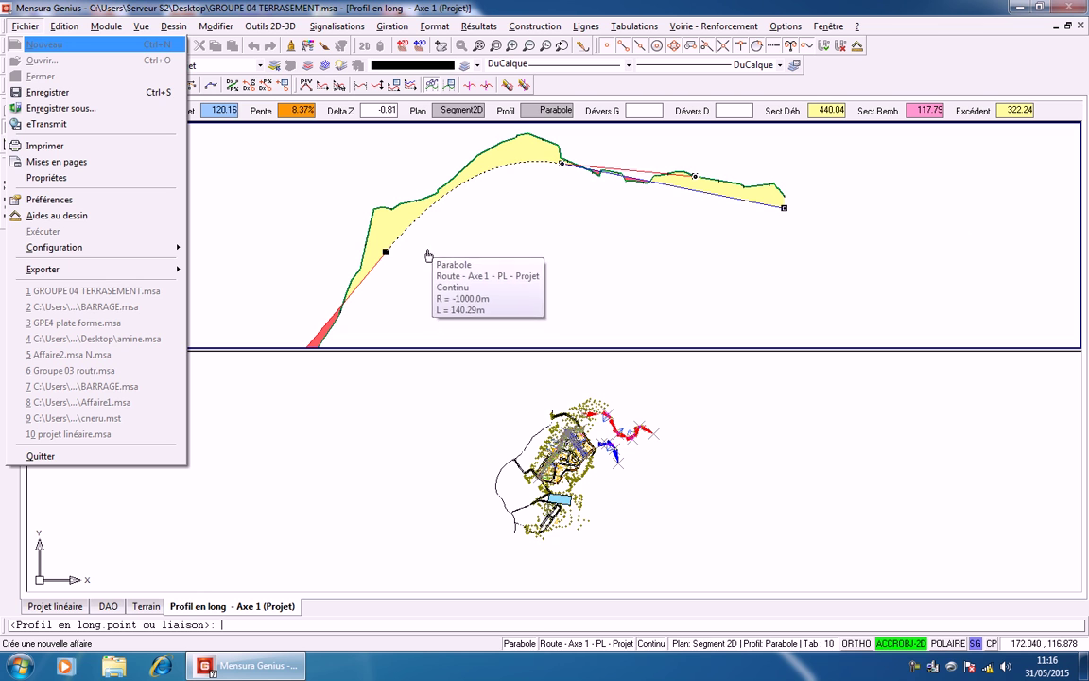
{"action": "key", "text": "Escape"}
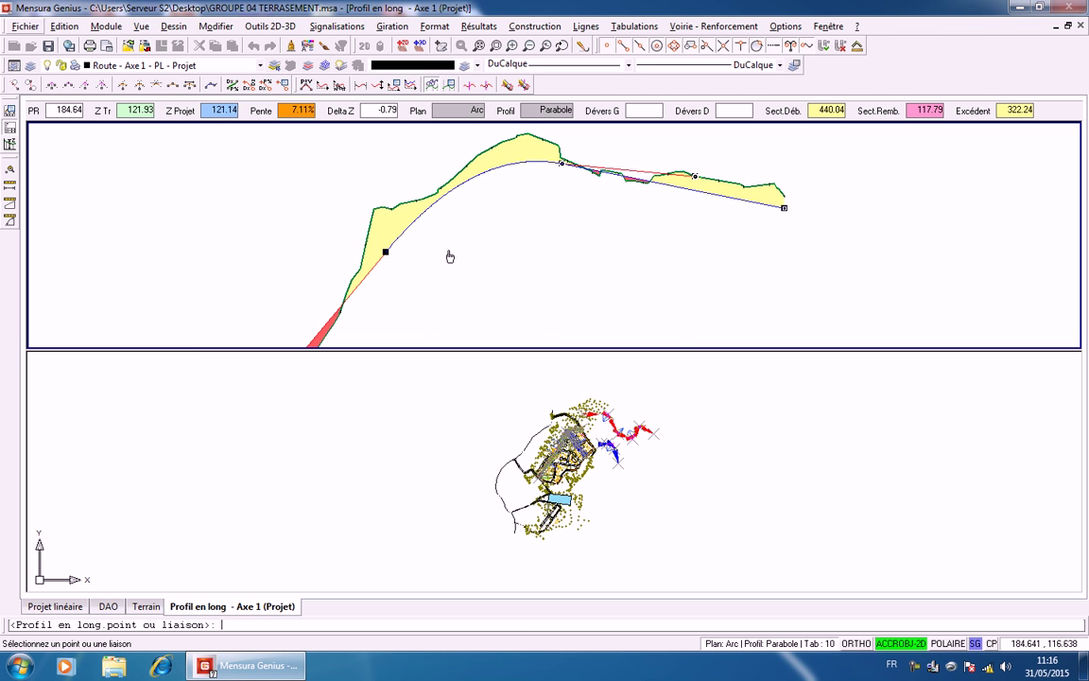
{"action": "left_click", "coordinate": [569, 284]}
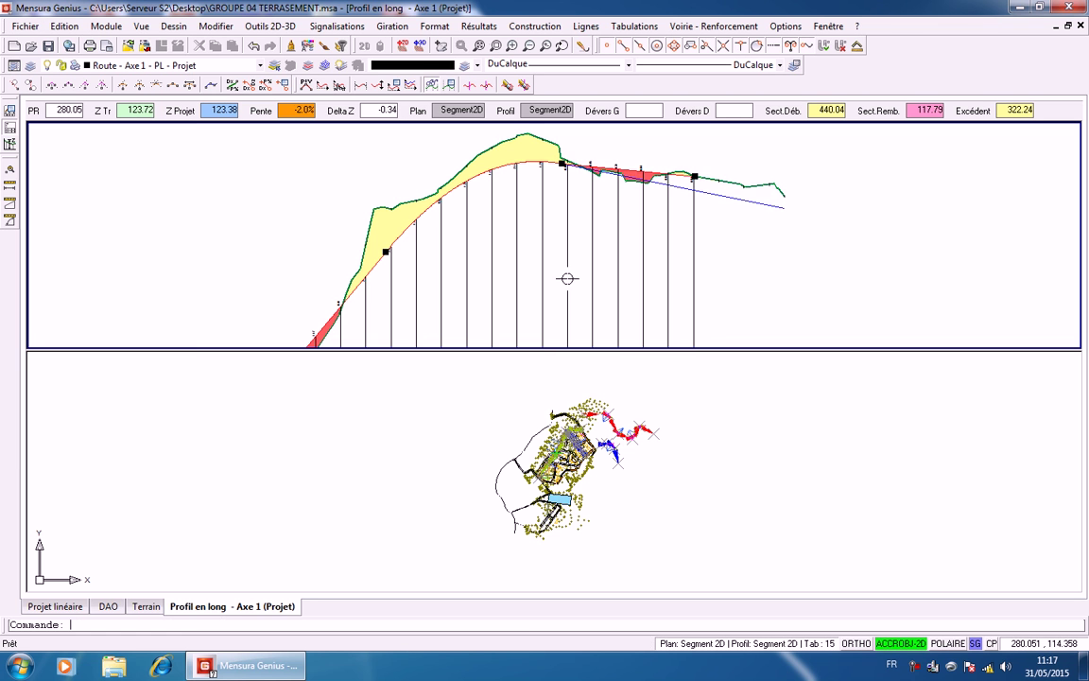
Check the end of the project line along the descending slope and undo the project line entry
{"action": "middle_click_drag", "start_coordinate": [753, 266], "coordinate": [719, 282]}
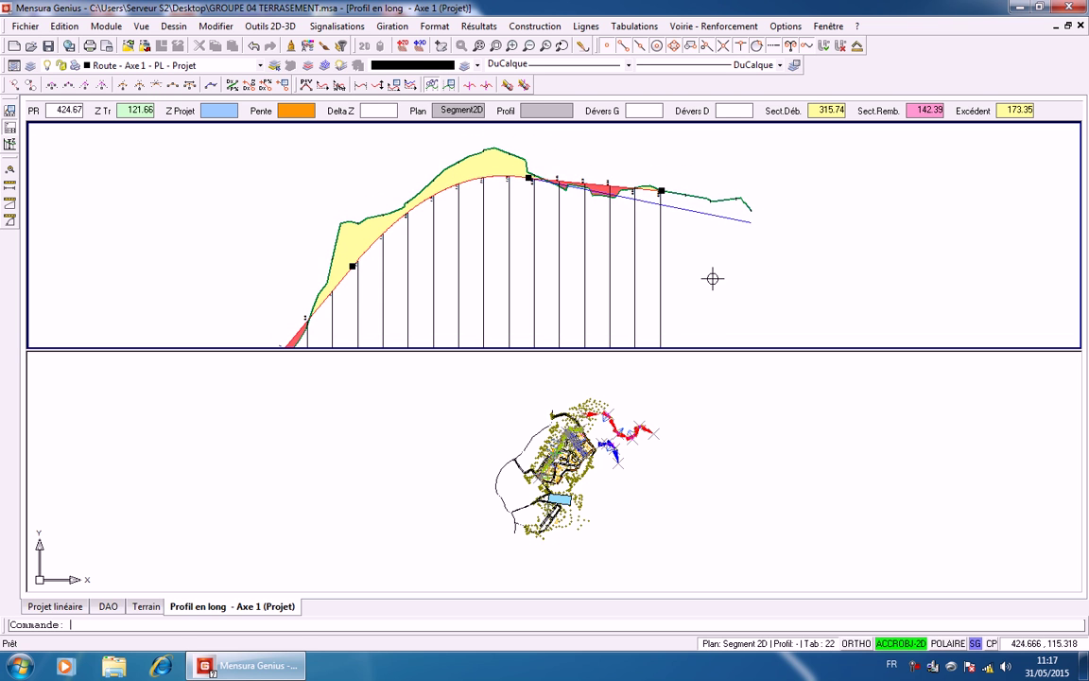
{"action": "scroll", "coordinate": [693, 251], "scroll_direction": "up", "scroll_amount": 5}
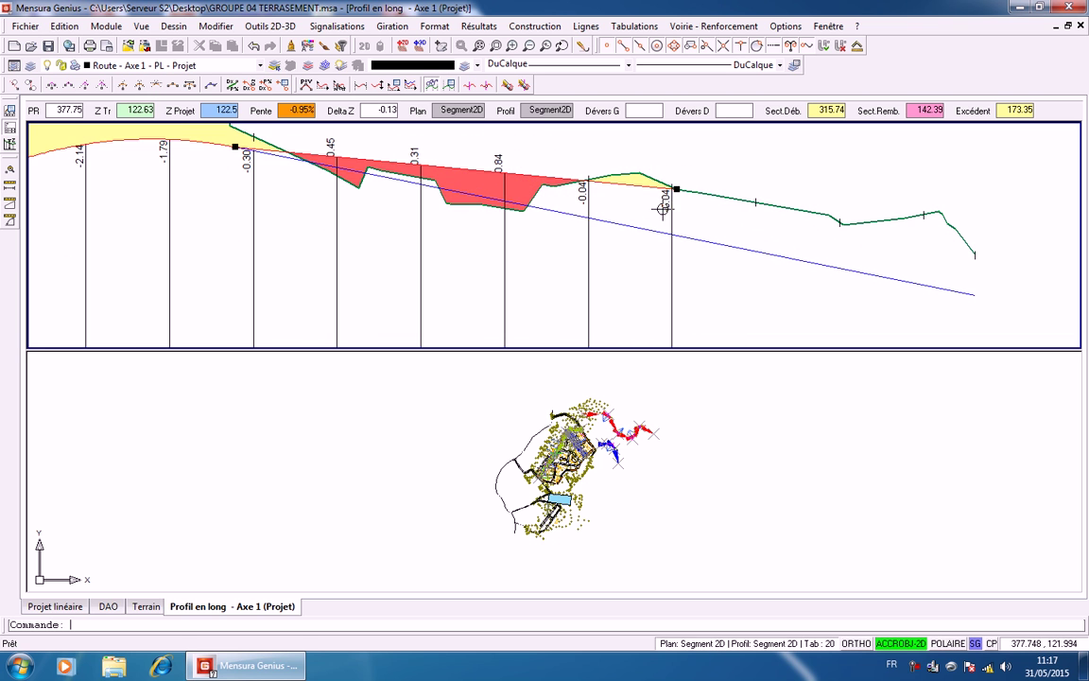
{"action": "mouse_move", "coordinate": [693, 211]}
{"action": "middle_mouse_down"}
{"action": "mouse_move", "coordinate": [661, 225]}
{"action": "mouse_move", "coordinate": [638, 212]}
{"action": "middle_mouse_up"}
{"action": "scroll", "coordinate": [672, 219], "scroll_direction": "down", "scroll_amount": 5}
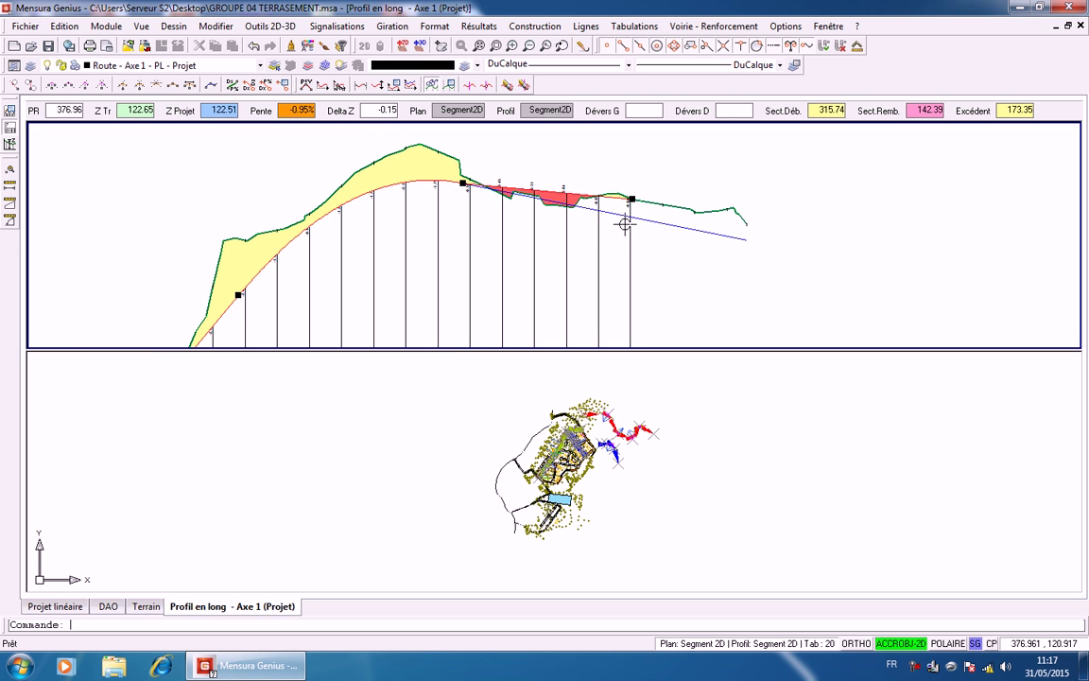
{"action": "key", "text": "ctrl+z"}
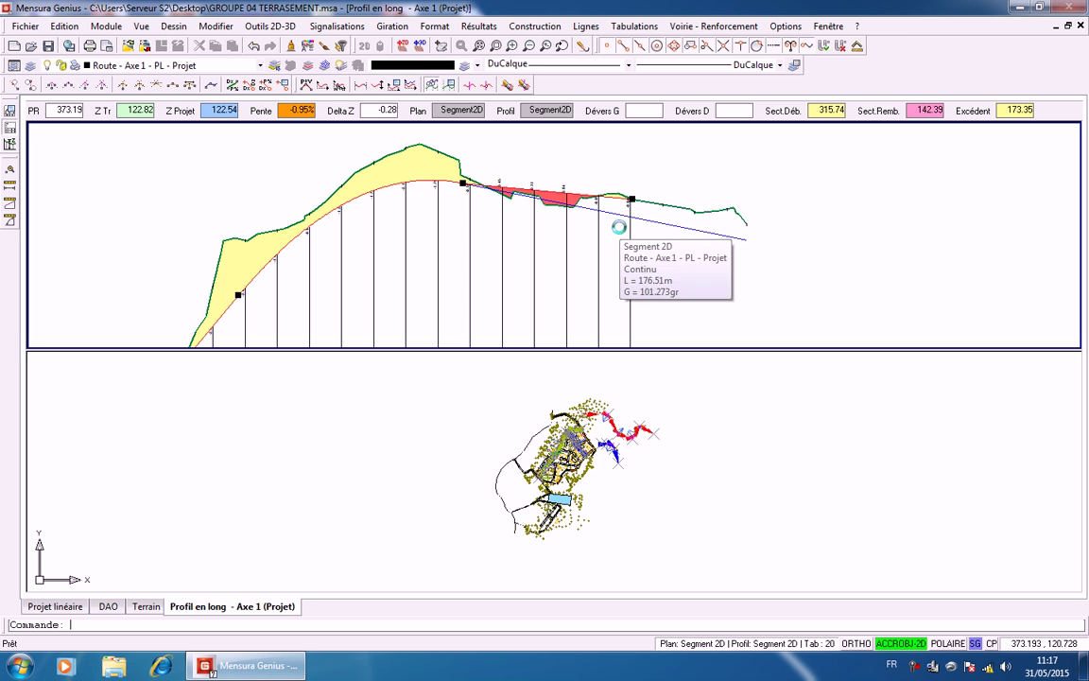
Start Axe 1's project line by selection, picking the rising slope segment and the parabola as its elements
{"action": "left_click", "coordinate": [587, 26]}
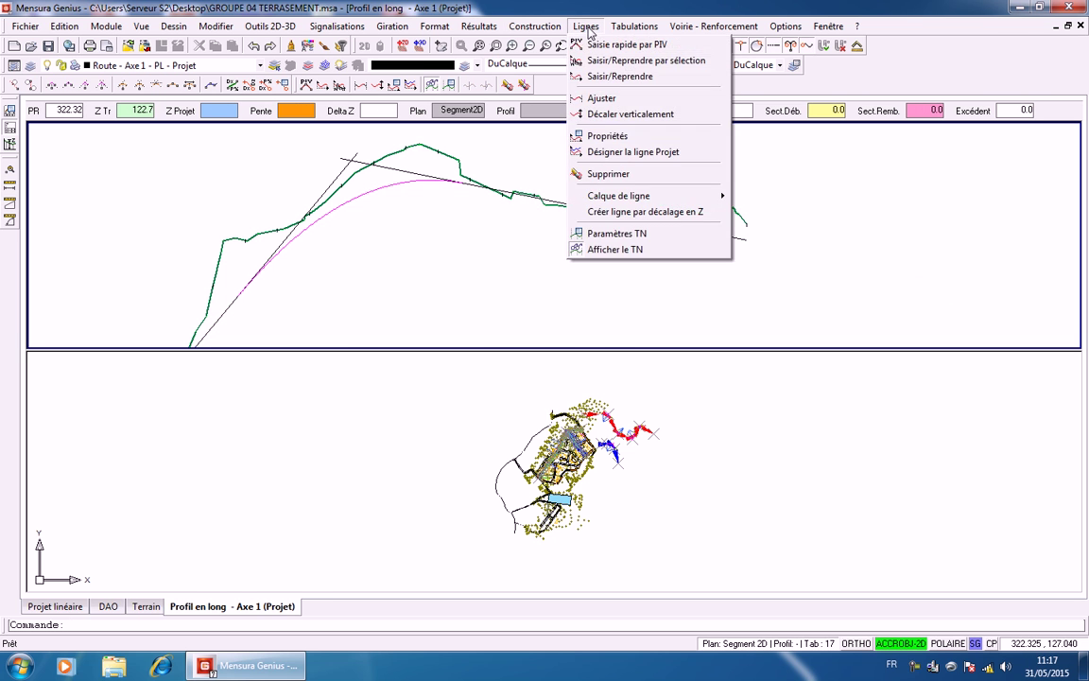
{"action": "left_click", "coordinate": [646, 61]}
{"action": "middle_click_drag", "start_coordinate": [460, 188], "coordinate": [620, 173]}
{"action": "scroll", "coordinate": [614, 176], "scroll_direction": "down", "scroll_amount": 3}
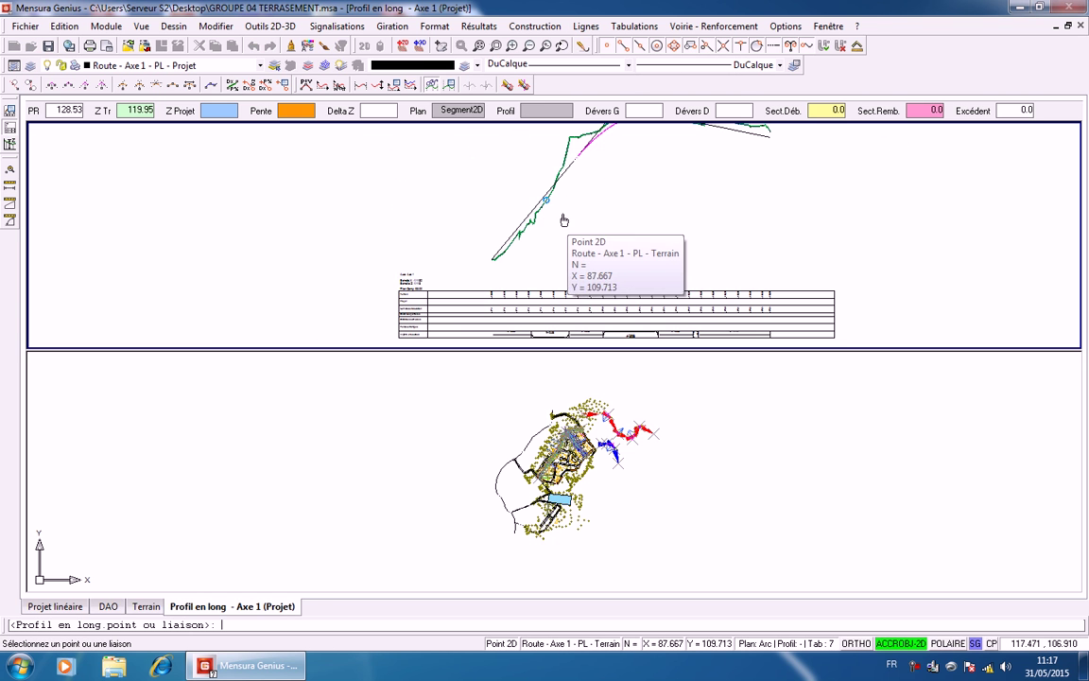
{"action": "scroll", "coordinate": [542, 203], "scroll_direction": "up", "scroll_amount": 3}
{"action": "left_click", "coordinate": [543, 205]}
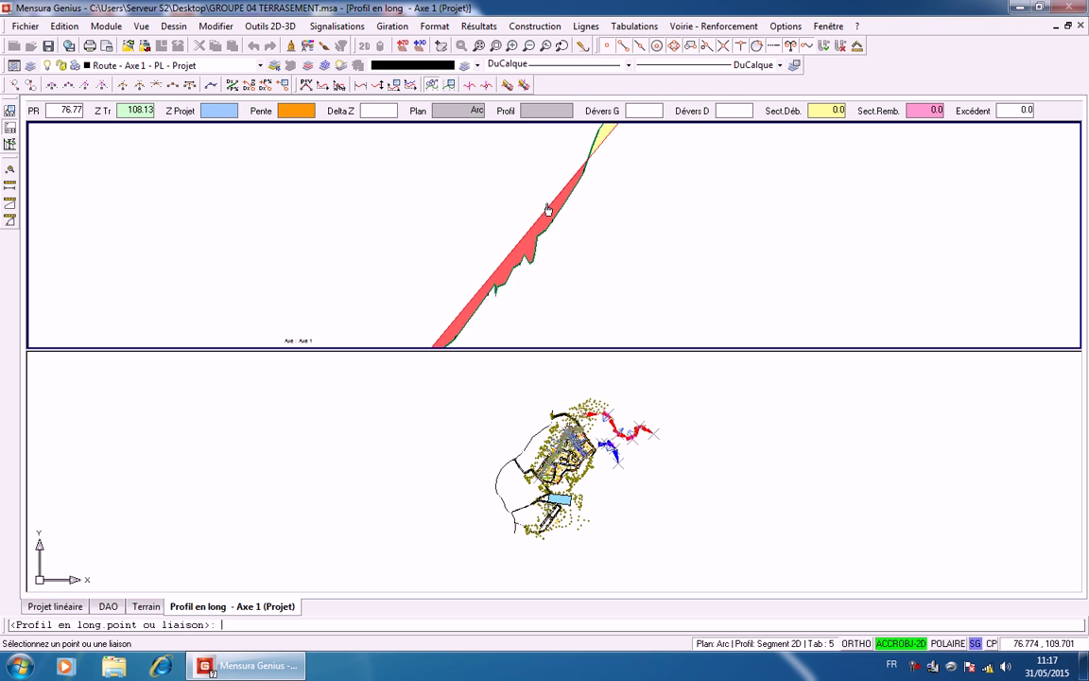
{"action": "scroll", "coordinate": [484, 205], "scroll_direction": "up", "scroll_amount": 2}
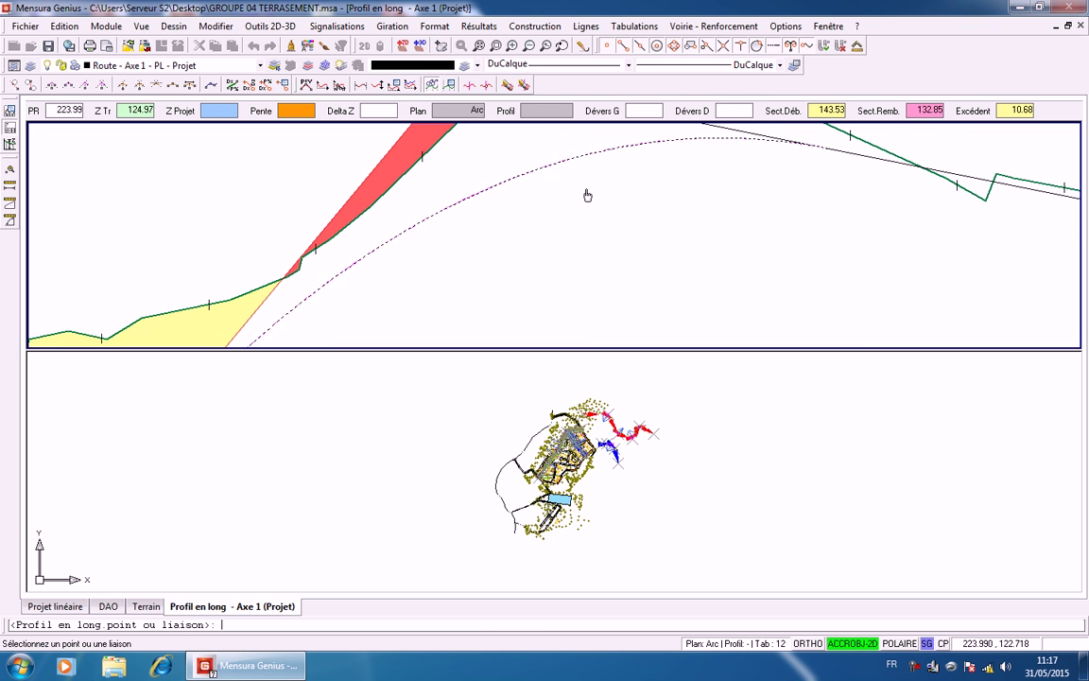
{"action": "scroll", "coordinate": [700, 189], "scroll_direction": "down", "scroll_amount": 5}
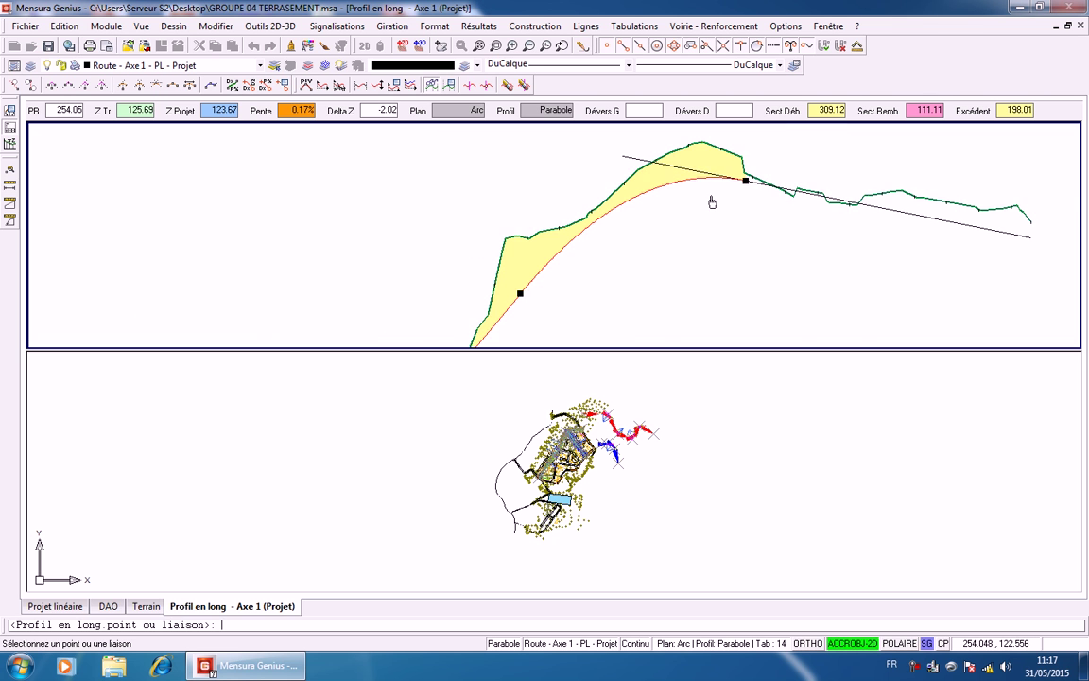
Add the descending slope segment up to the end of the axis and finish the project line entry
{"action": "scroll", "coordinate": [586, 279], "scroll_direction": "up", "scroll_amount": 5}
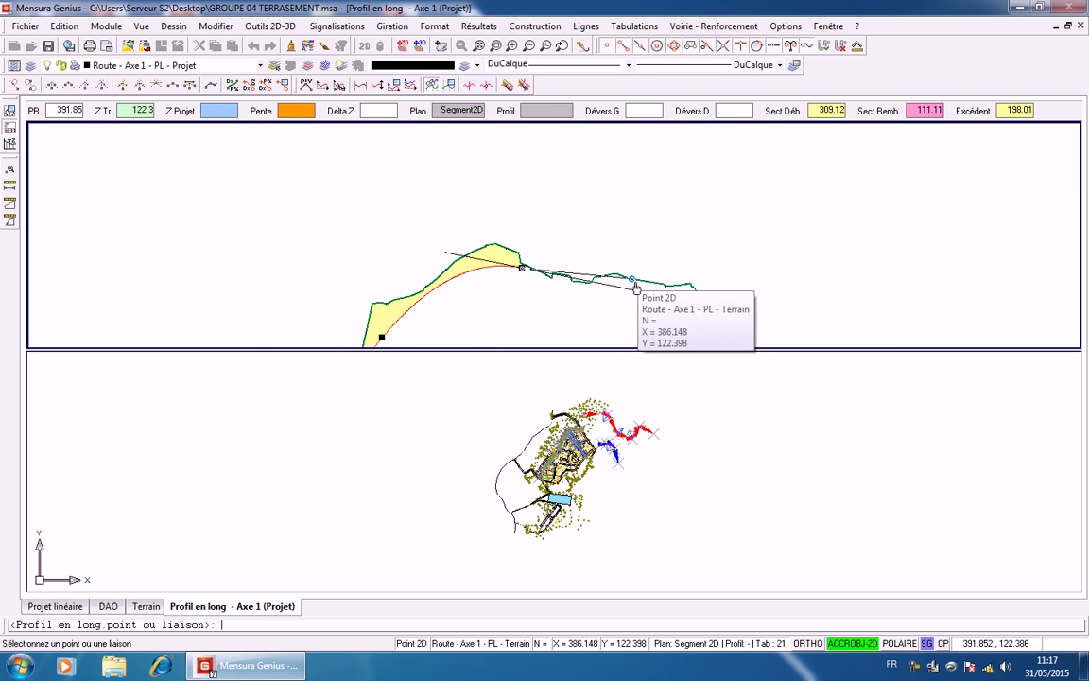
{"action": "scroll", "coordinate": [604, 297], "scroll_direction": "up", "scroll_amount": 2}
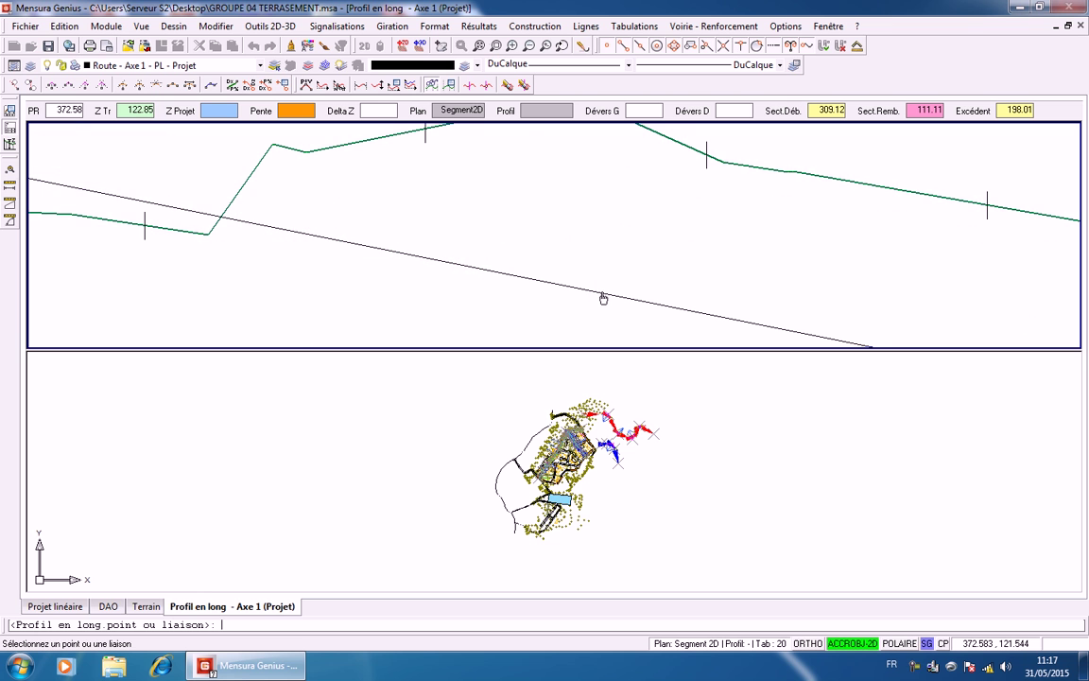
{"action": "left_click", "coordinate": [610, 299]}
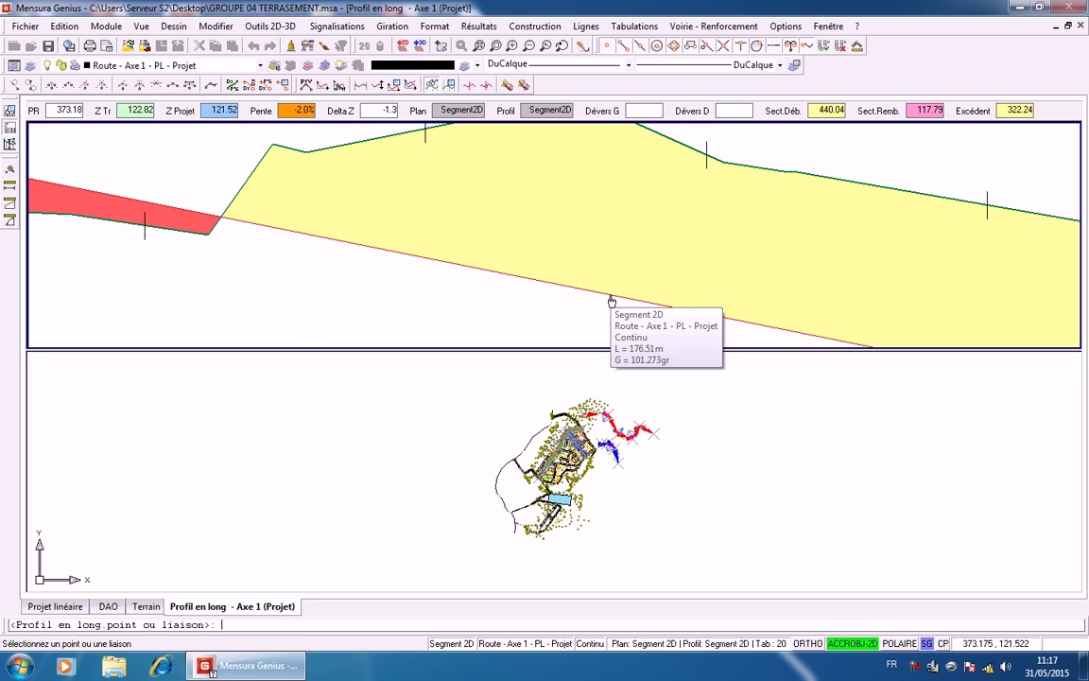
{"action": "left_click", "coordinate": [613, 300]}
{"action": "scroll", "coordinate": [615, 300], "scroll_direction": "down", "scroll_amount": 3}
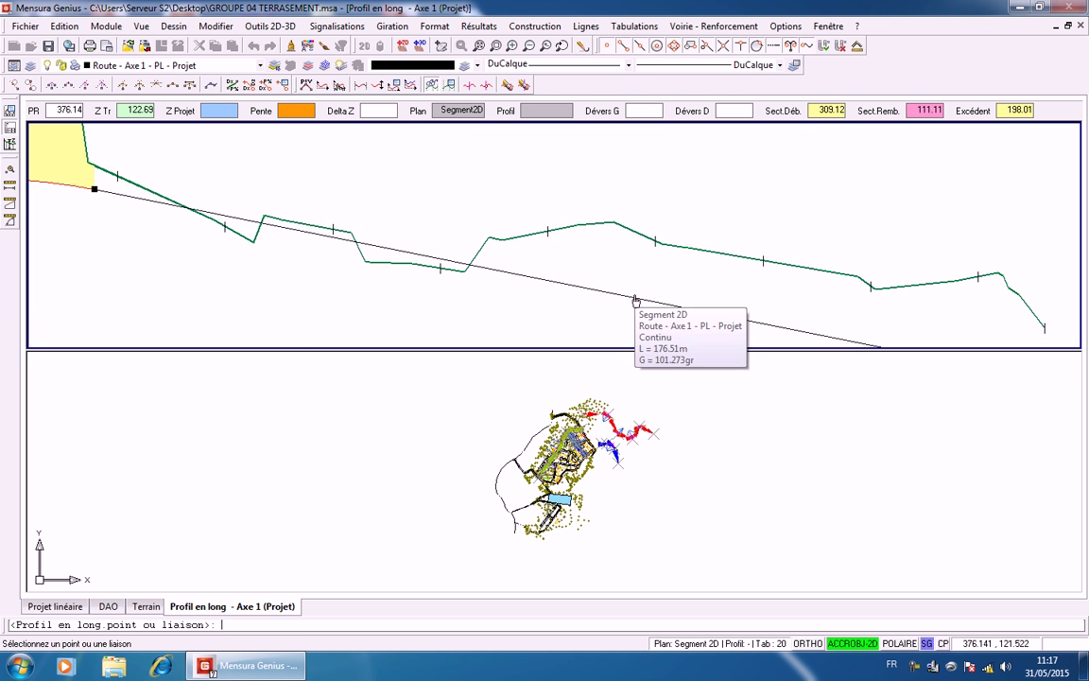
{"action": "left_click", "coordinate": [620, 257]}
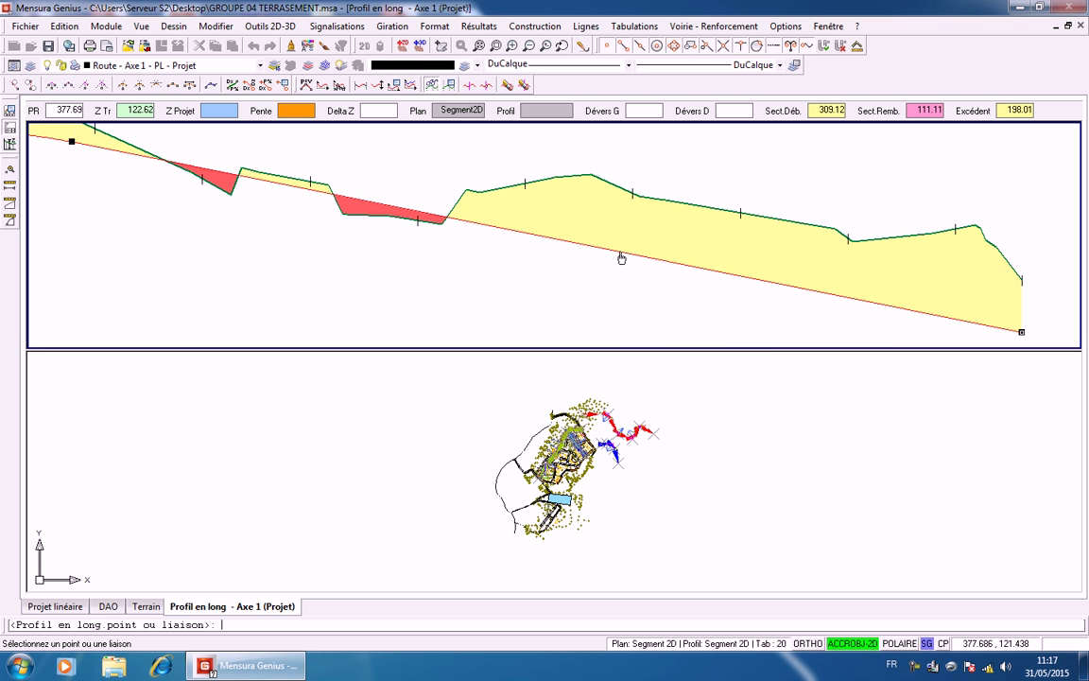
{"action": "middle_click_drag", "start_coordinate": [647, 258], "coordinate": [508, 207]}
{"action": "scroll", "coordinate": [534, 230], "scroll_direction": "down", "scroll_amount": 3}
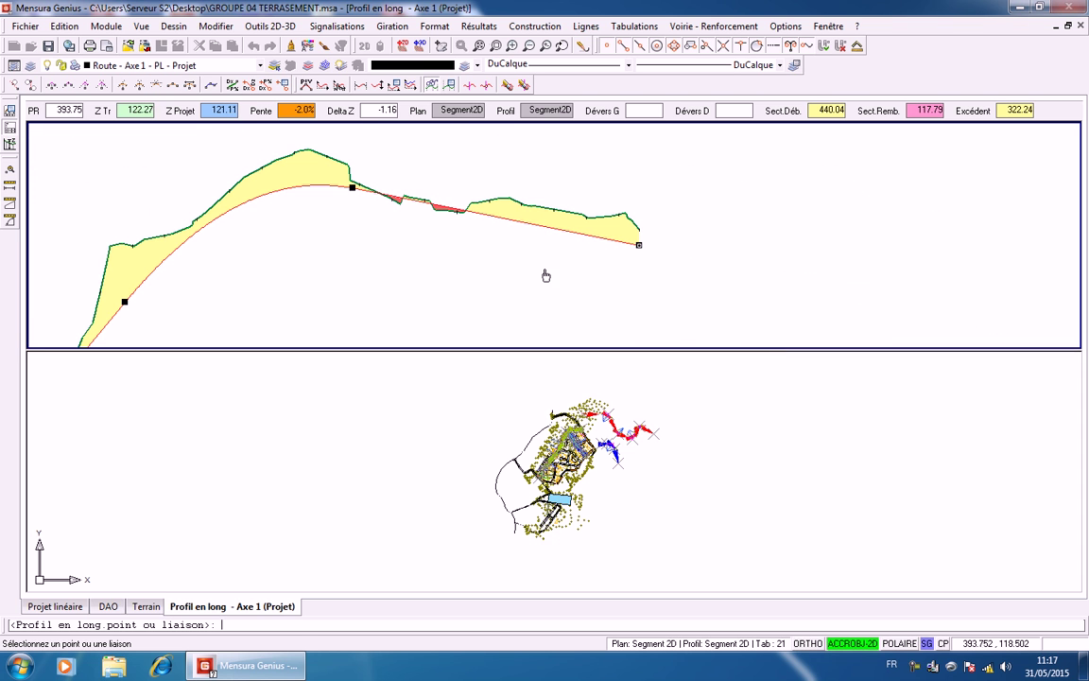
{"action": "key", "text": "Escape"}
Examine the completed project line against the terrain along the descending slope
{"action": "middle_click_drag", "start_coordinate": [548, 261], "coordinate": [641, 122]}
{"action": "scroll", "coordinate": [759, 199], "scroll_direction": "down", "scroll_amount": 3}
{"action": "scroll", "coordinate": [648, 186], "scroll_direction": "down", "scroll_amount": 1}
{"action": "middle_click_drag", "start_coordinate": [644, 189], "coordinate": [569, 284]}
{"action": "scroll", "coordinate": [555, 208], "scroll_direction": "up", "scroll_amount": 3}
{"action": "scroll", "coordinate": [545, 215], "scroll_direction": "down", "scroll_amount": 3}
{"action": "middle_click_drag", "start_coordinate": [567, 204], "coordinate": [468, 195]}
{"action": "scroll", "coordinate": [541, 196], "scroll_direction": "up", "scroll_amount": 6}
{"action": "middle_click_drag", "start_coordinate": [536, 194], "coordinate": [695, 288]}
{"action": "scroll", "coordinate": [797, 294], "scroll_direction": "up", "scroll_amount": 3}
{"action": "scroll", "coordinate": [805, 301], "scroll_direction": "down", "scroll_amount": 3}
Examine the cut and fill heights from the parabola back down the rising slope to the start of the axis
{"action": "left_click_drag", "start_coordinate": [804, 300], "coordinate": [820, 300]}
{"action": "middle_click_drag", "start_coordinate": [820, 300], "coordinate": [906, 314]}
{"action": "scroll", "coordinate": [600, 277], "scroll_direction": "up", "scroll_amount": 4}
{"action": "scroll", "coordinate": [595, 251], "scroll_direction": "down", "scroll_amount": 2}
{"action": "scroll", "coordinate": [596, 251], "scroll_direction": "down", "scroll_amount": 2}
{"action": "middle_click_drag", "start_coordinate": [598, 250], "coordinate": [741, 249]}
{"action": "scroll", "coordinate": [604, 225], "scroll_direction": "up", "scroll_amount": 4}
{"action": "scroll", "coordinate": [533, 180], "scroll_direction": "up", "scroll_amount": 2}
{"action": "scroll", "coordinate": [528, 194], "scroll_direction": "down", "scroll_amount": 6}
{"action": "middle_click_drag", "start_coordinate": [542, 199], "coordinate": [660, 161]}
{"action": "scroll", "coordinate": [572, 255], "scroll_direction": "down", "scroll_amount": 3}
{"action": "middle_click_drag", "start_coordinate": [572, 255], "coordinate": [646, 162]}
{"action": "scroll", "coordinate": [613, 206], "scroll_direction": "up", "scroll_amount": 4}
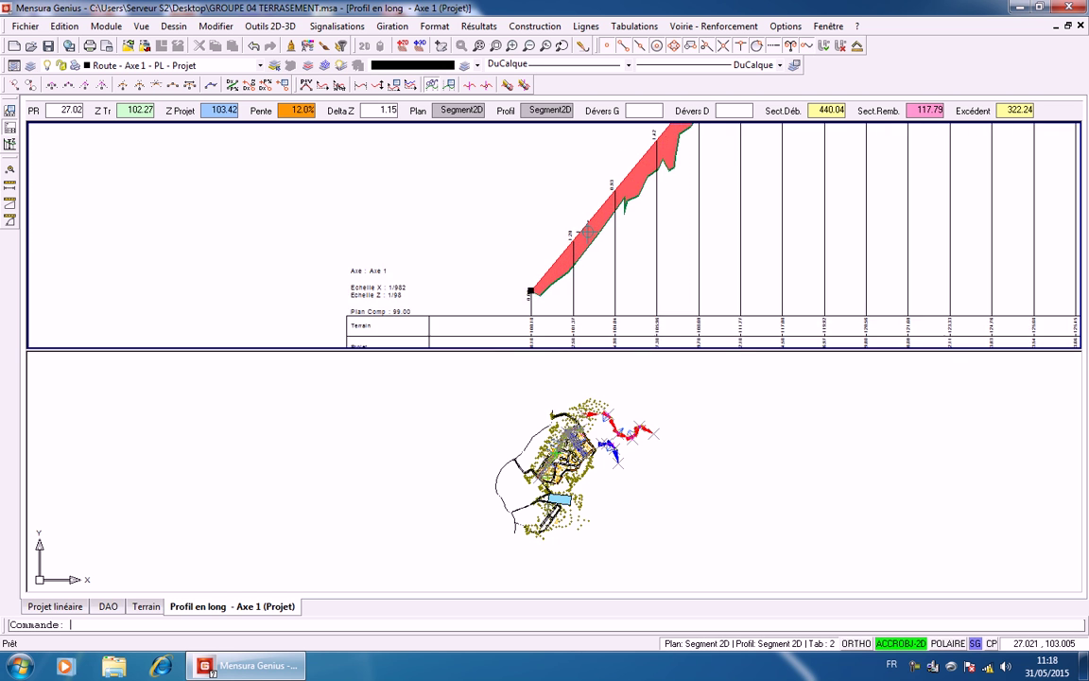
Examine the profile table's project levels, distances and slopes and ramps row along the rising segment
{"action": "scroll", "coordinate": [573, 263], "scroll_direction": "down", "scroll_amount": 3}
{"action": "scroll", "coordinate": [573, 263], "scroll_direction": "up", "scroll_amount": 5}
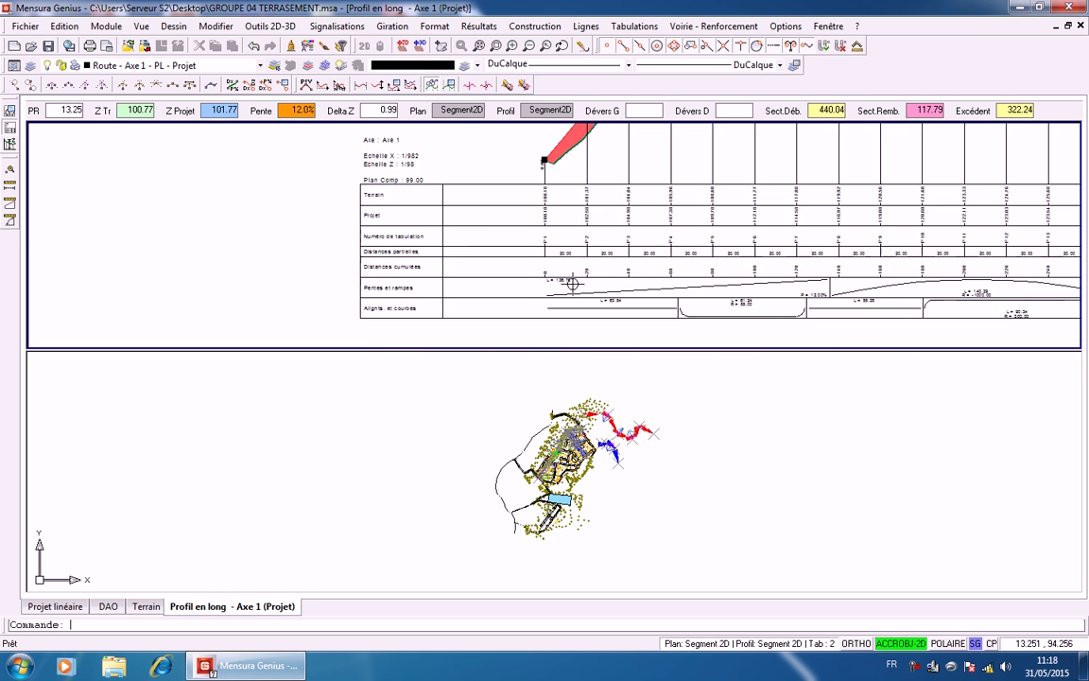
{"action": "scroll", "coordinate": [573, 267], "scroll_direction": "down", "scroll_amount": 3}
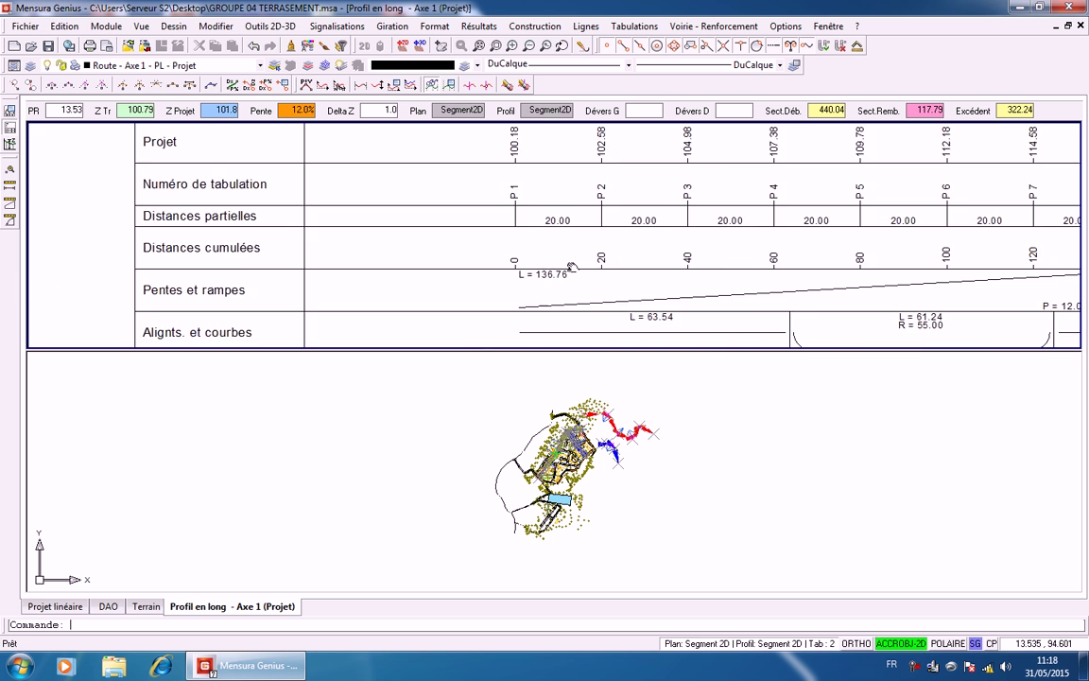
{"action": "middle_click_drag", "start_coordinate": [573, 271], "coordinate": [615, 224]}
{"action": "scroll", "coordinate": [585, 249], "scroll_direction": "up", "scroll_amount": 3}
{"action": "scroll", "coordinate": [586, 248], "scroll_direction": "down", "scroll_amount": 3}
{"action": "middle_click_drag", "start_coordinate": [644, 246], "coordinate": [503, 246]}
{"action": "scroll", "coordinate": [637, 268], "scroll_direction": "up", "scroll_amount": 5}
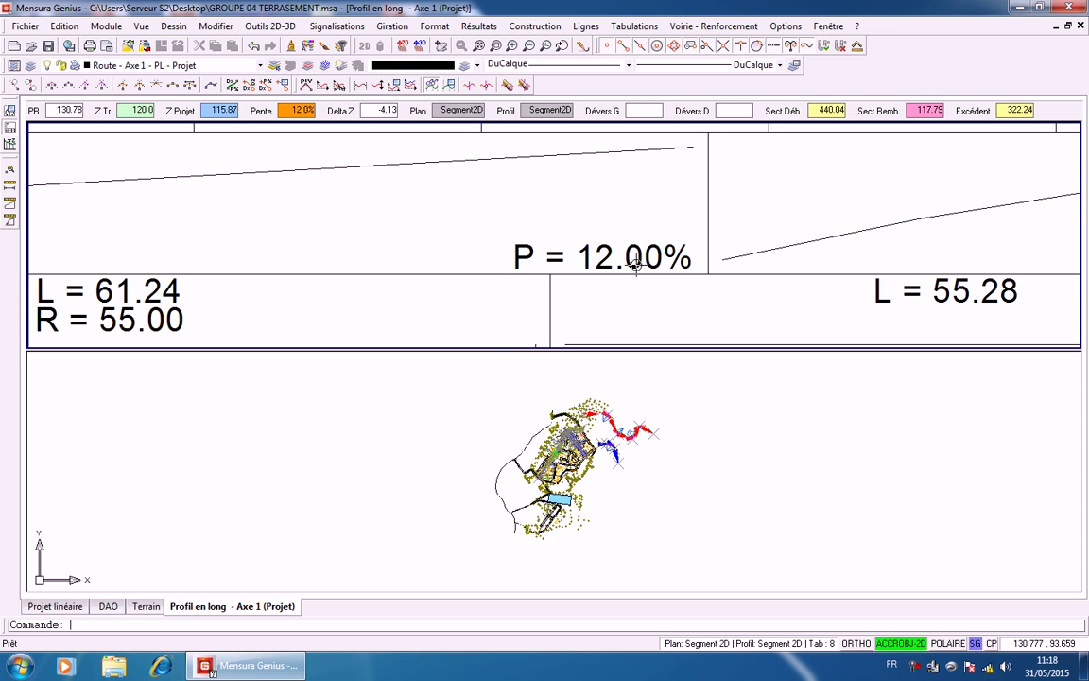
Examine the slopes and ramps and alignments rows of the profile table along the parabola and the descending segment
{"action": "scroll", "coordinate": [635, 265], "scroll_direction": "up", "scroll_amount": 2}
{"action": "scroll", "coordinate": [700, 255], "scroll_direction": "down", "scroll_amount": 6}
{"action": "middle_click_drag", "start_coordinate": [719, 251], "coordinate": [415, 252]}
{"action": "scroll", "coordinate": [704, 263], "scroll_direction": "up", "scroll_amount": 2}
{"action": "scroll", "coordinate": [741, 264], "scroll_direction": "down", "scroll_amount": 2}
{"action": "middle_click_drag", "start_coordinate": [783, 264], "coordinate": [253, 257]}
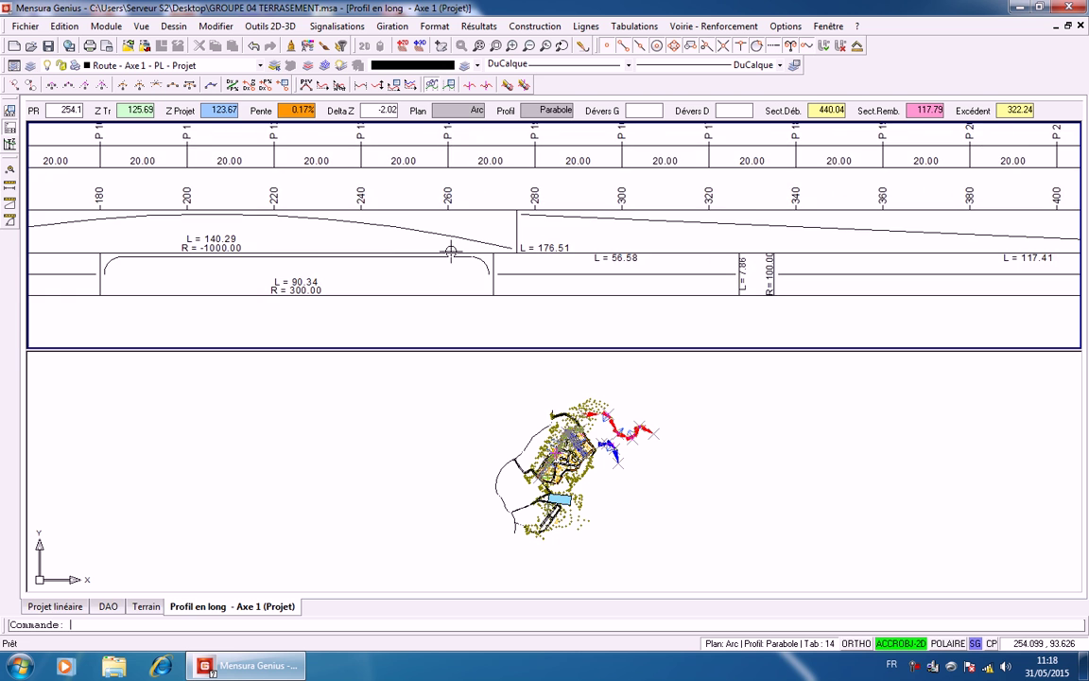
{"action": "scroll", "coordinate": [451, 253], "scroll_direction": "up", "scroll_amount": 5}
{"action": "scroll", "coordinate": [553, 252], "scroll_direction": "down", "scroll_amount": 6}
{"action": "middle_click_drag", "start_coordinate": [652, 243], "coordinate": [421, 245]}
{"action": "scroll", "coordinate": [781, 233], "scroll_direction": "up", "scroll_amount": 4}
{"action": "scroll", "coordinate": [806, 213], "scroll_direction": "down", "scroll_amount": 3}
{"action": "scroll", "coordinate": [806, 213], "scroll_direction": "down", "scroll_amount": 6}
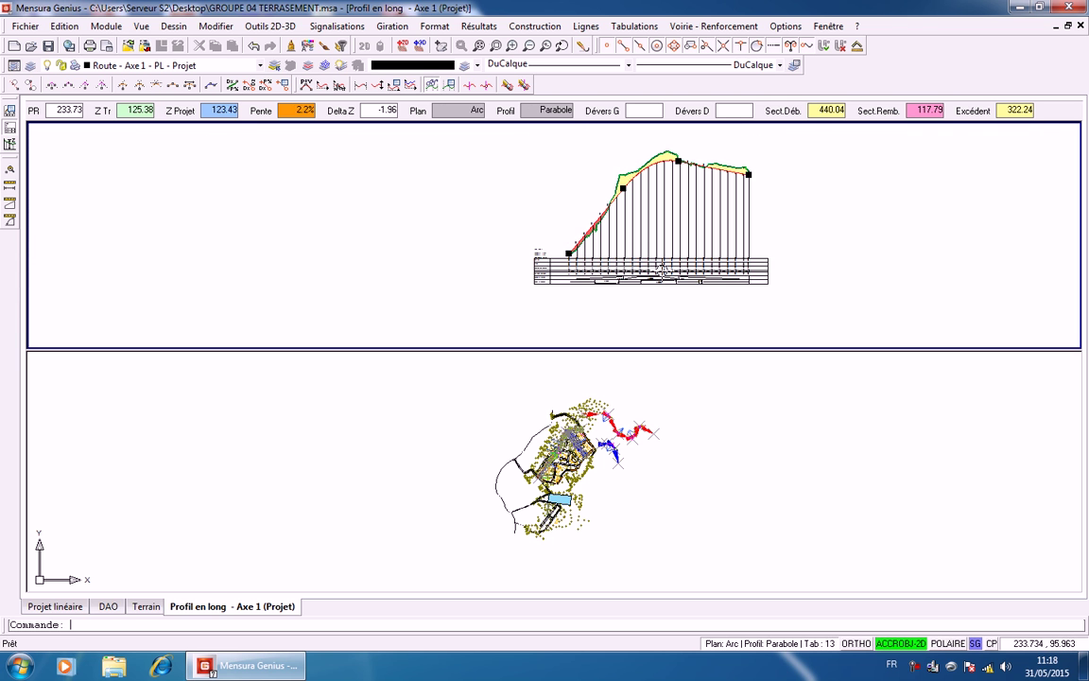
Examine where Axe 1's project line meets the terrain at the end and at the start of the axis
{"action": "middle_click_drag", "start_coordinate": [629, 259], "coordinate": [647, 304]}
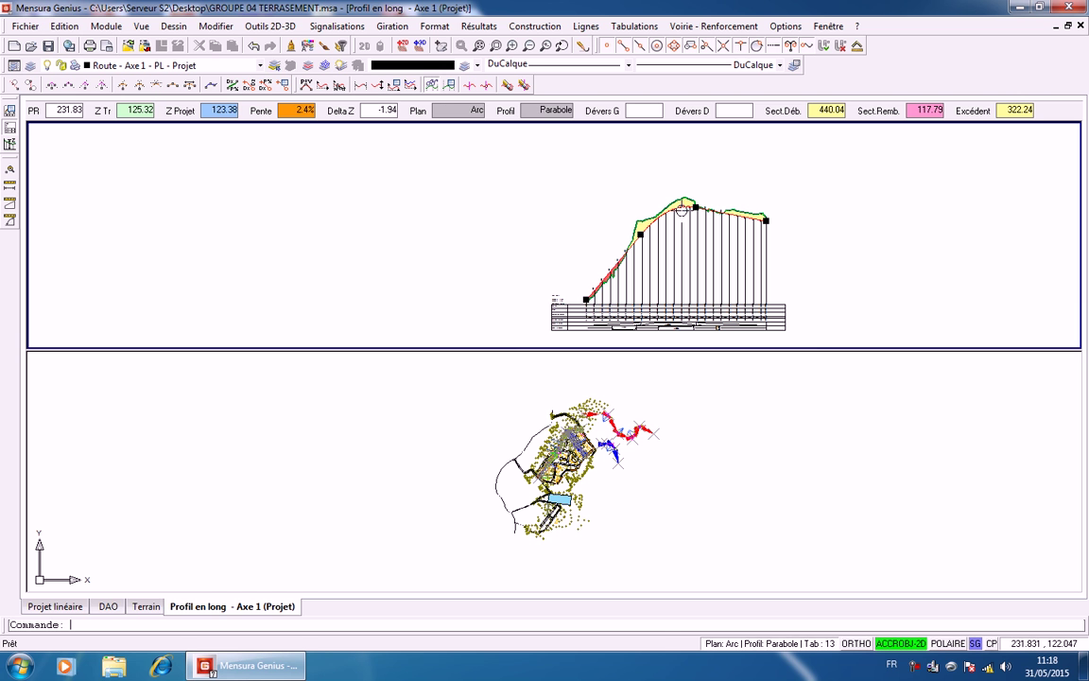
{"action": "scroll", "coordinate": [670, 219], "scroll_direction": "up", "scroll_amount": 8}
{"action": "scroll", "coordinate": [737, 295], "scroll_direction": "down", "scroll_amount": 2}
{"action": "scroll", "coordinate": [769, 290], "scroll_direction": "down", "scroll_amount": 3}
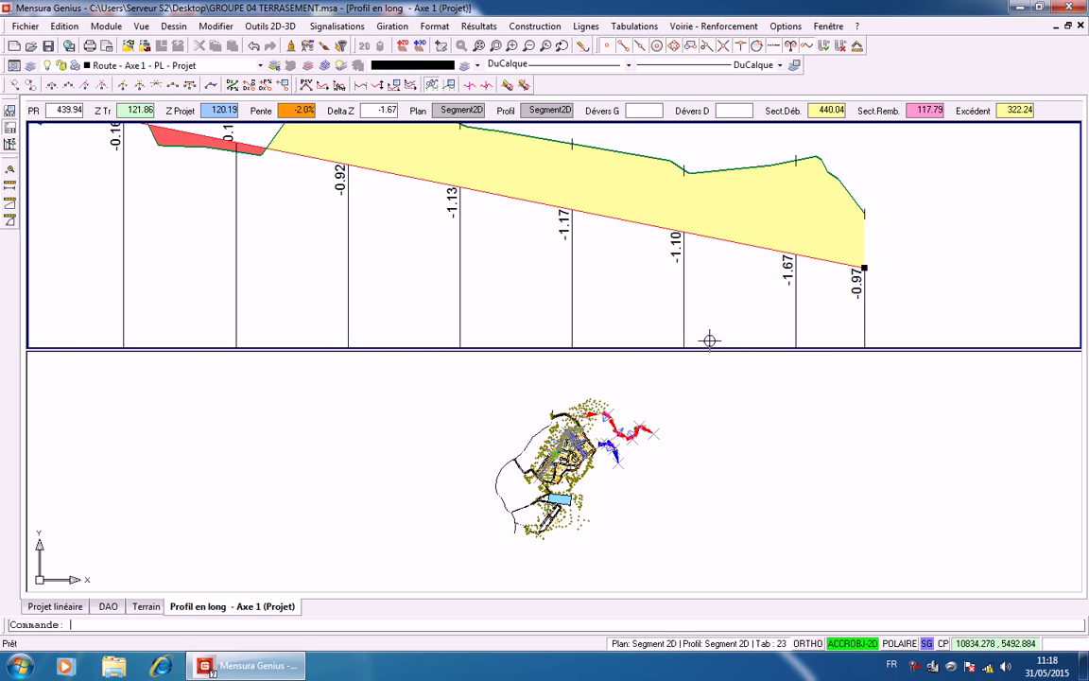
{"action": "scroll", "coordinate": [719, 316], "scroll_direction": "down", "scroll_amount": 3}
{"action": "scroll", "coordinate": [698, 310], "scroll_direction": "down", "scroll_amount": 1}
{"action": "scroll", "coordinate": [680, 306], "scroll_direction": "up", "scroll_amount": 5}
{"action": "middle_click_drag", "start_coordinate": [668, 284], "coordinate": [868, 146]}
{"action": "scroll", "coordinate": [586, 217], "scroll_direction": "up", "scroll_amount": 5}
{"action": "scroll", "coordinate": [574, 224], "scroll_direction": "up", "scroll_amount": 1}
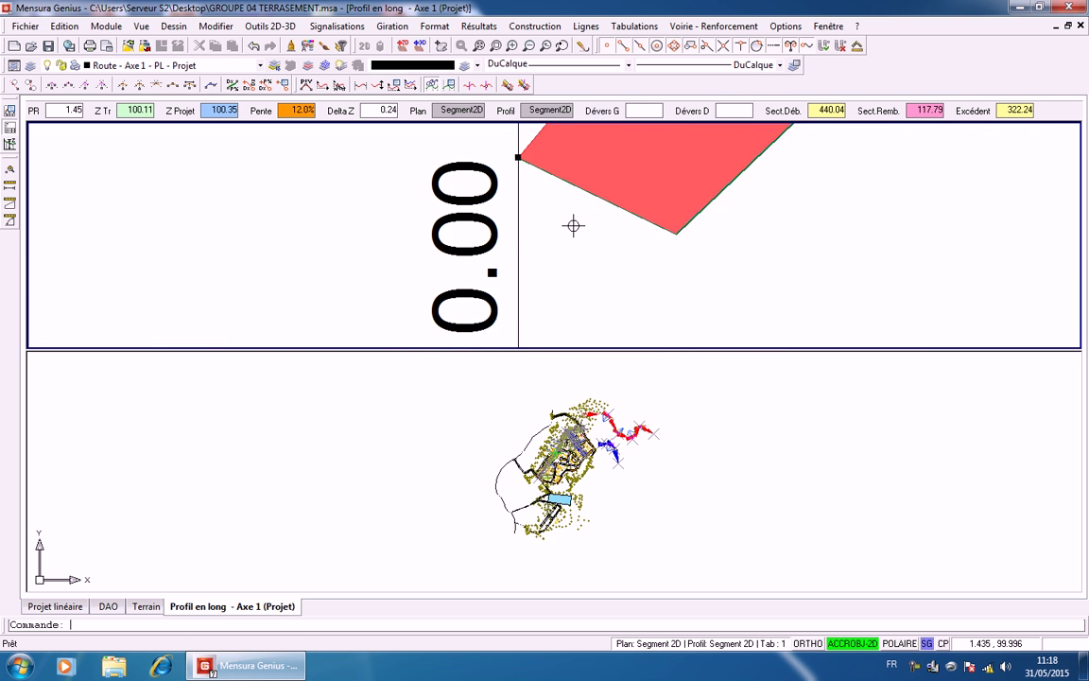
{"action": "scroll", "coordinate": [693, 229], "scroll_direction": "down", "scroll_amount": 4}
{"action": "middle_click_drag", "start_coordinate": [689, 229], "coordinate": [549, 253]}
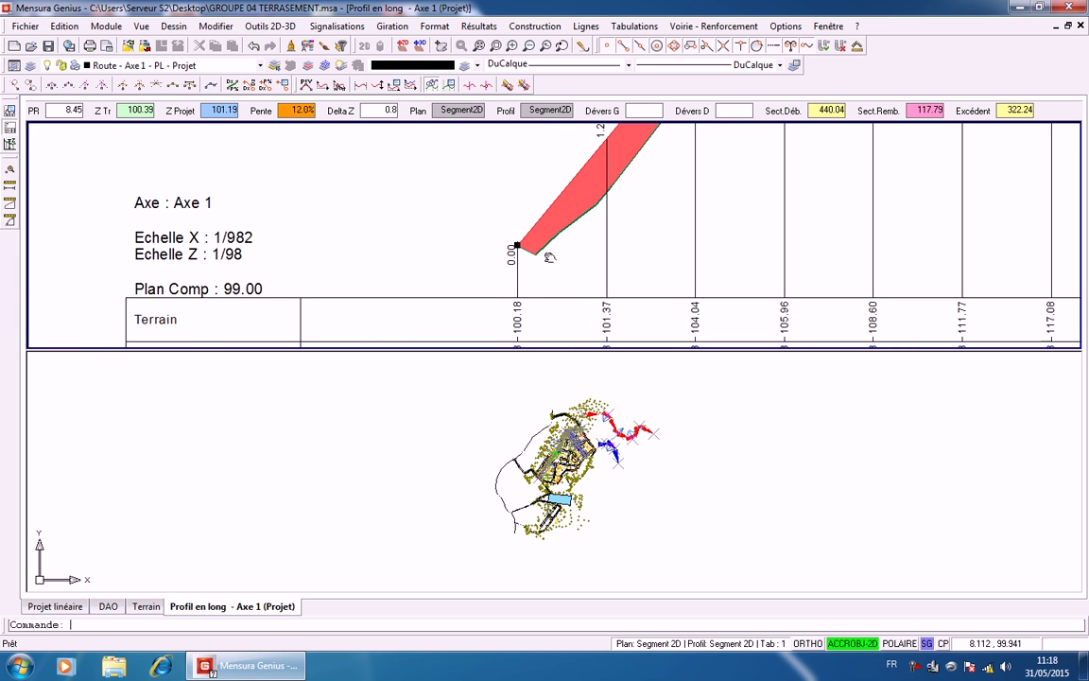
Adjust the longitudinal profile's project line at both its right and left ends
{"action": "left_click", "coordinate": [584, 26]}
{"action": "left_click", "coordinate": [543, 98]}
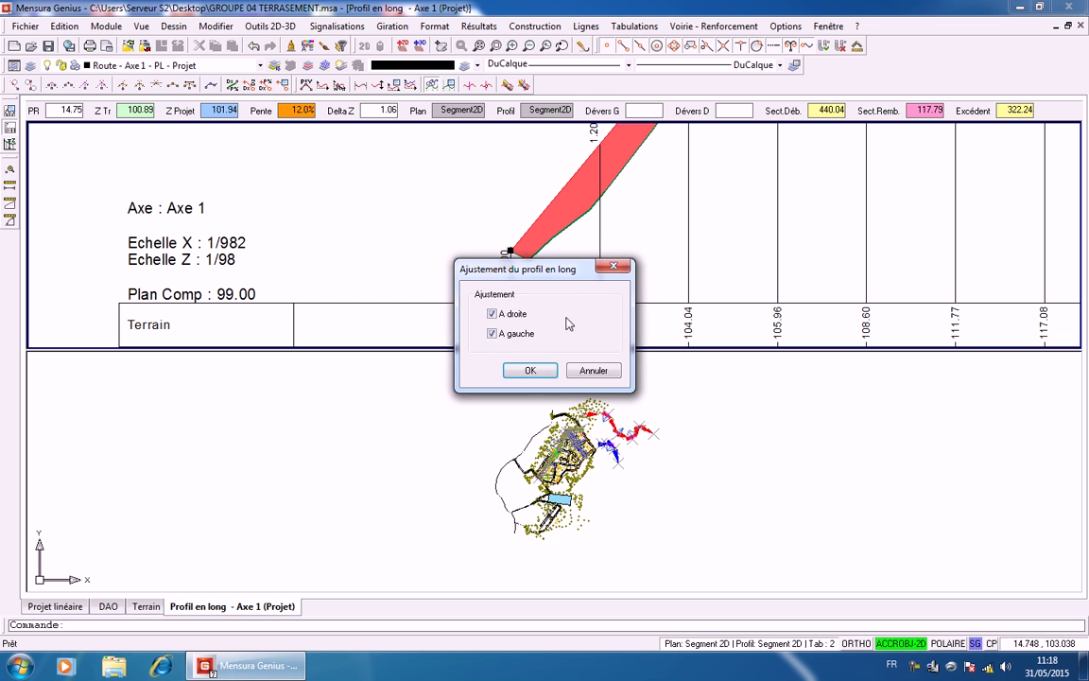
{"action": "left_click", "coordinate": [528, 372]}
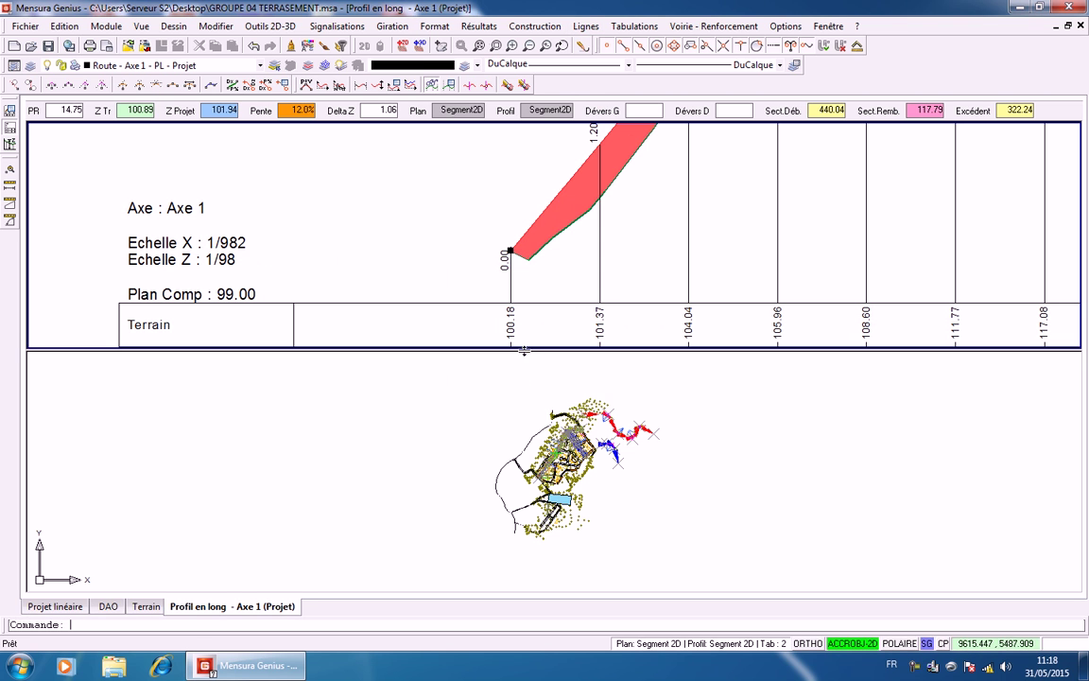
Check both ends of the adjusted project line against the terrain and review the whole longitudinal profile
{"action": "middle_click_drag", "start_coordinate": [631, 264], "coordinate": [433, 313]}
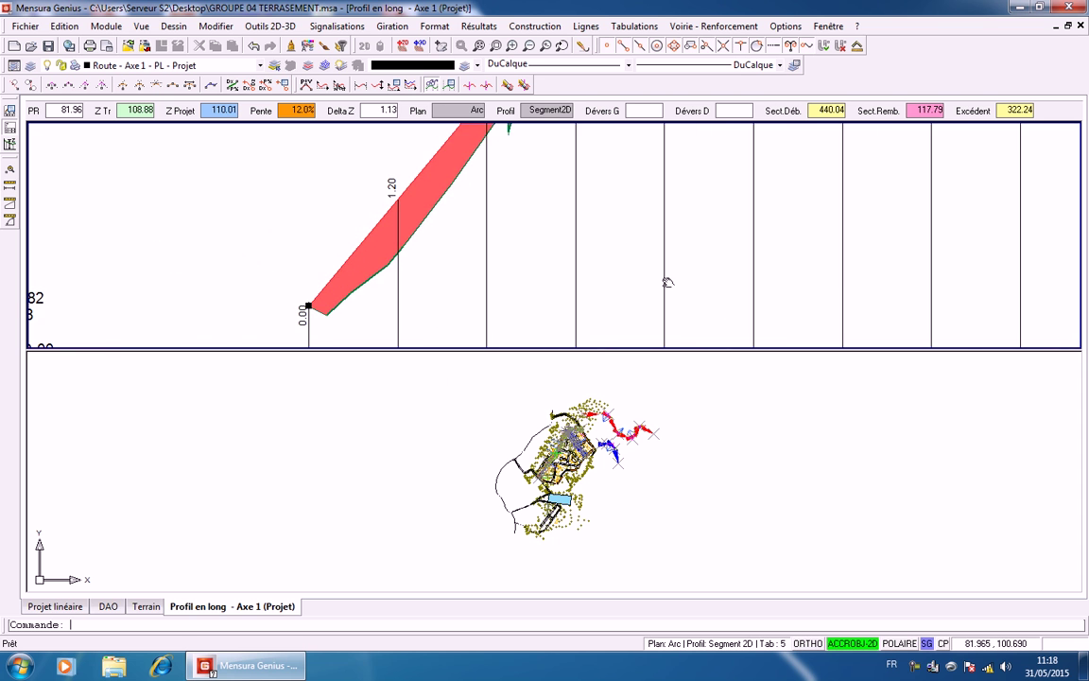
{"action": "middle_click_drag", "start_coordinate": [810, 171], "coordinate": [513, 288]}
{"action": "scroll", "coordinate": [745, 232], "scroll_direction": "down", "scroll_amount": 9}
{"action": "left_click_drag", "start_coordinate": [763, 217], "coordinate": [591, 337]}
{"action": "scroll", "coordinate": [709, 274], "scroll_direction": "up", "scroll_amount": 5}
{"action": "scroll", "coordinate": [676, 274], "scroll_direction": "up", "scroll_amount": 5}
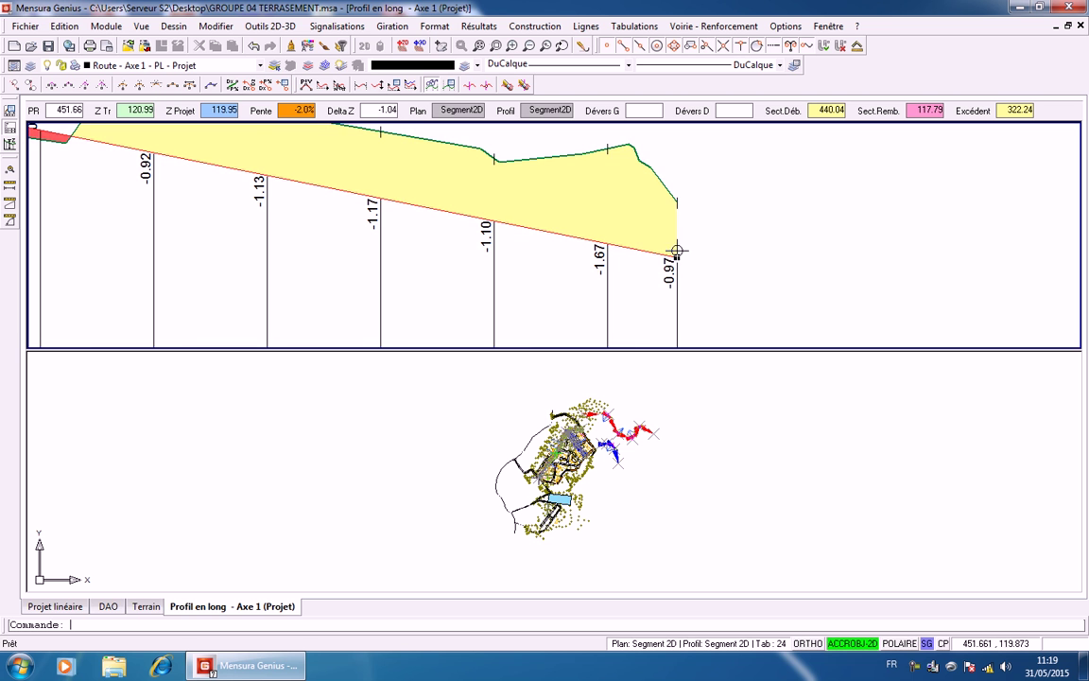
{"action": "scroll", "coordinate": [680, 248], "scroll_direction": "down", "scroll_amount": 5}
{"action": "middle_click_drag", "start_coordinate": [687, 236], "coordinate": [918, 137]}
{"action": "scroll", "coordinate": [791, 180], "scroll_direction": "down", "scroll_amount": 6}
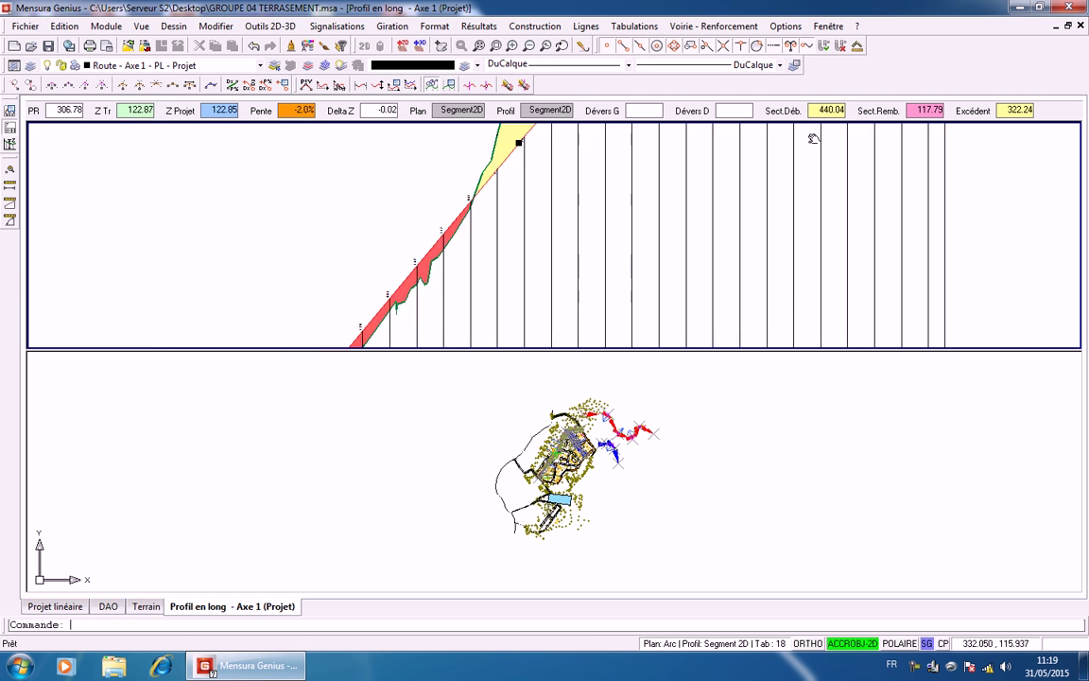
{"action": "scroll", "coordinate": [624, 295], "scroll_direction": "up", "scroll_amount": 4}
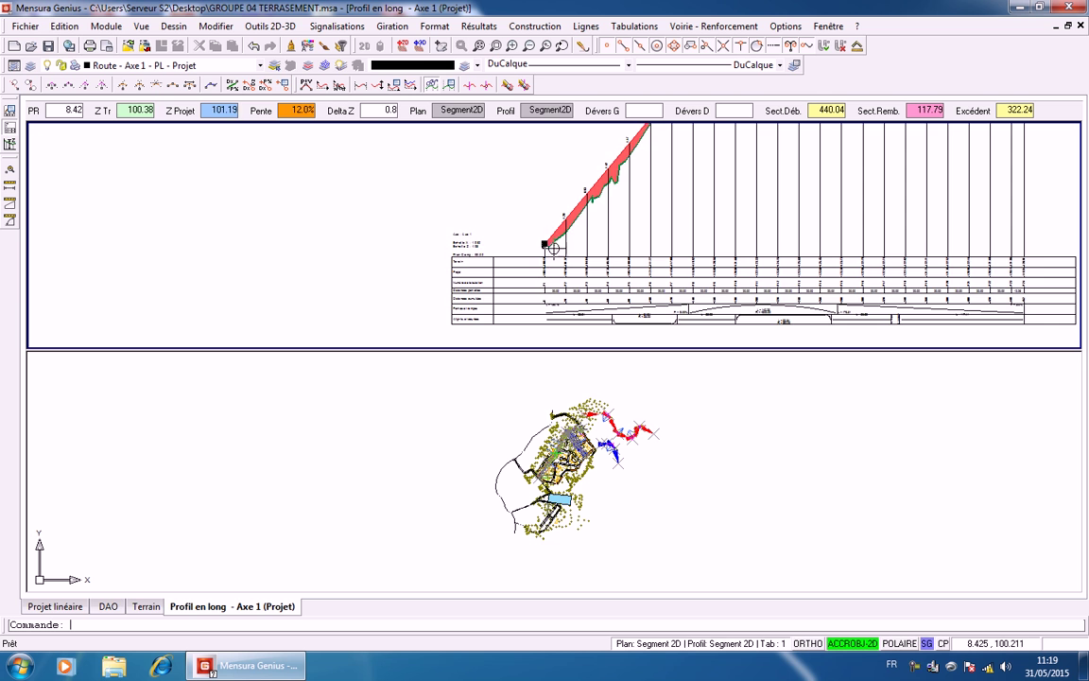
{"action": "scroll", "coordinate": [554, 249], "scroll_direction": "down", "scroll_amount": 2}
{"action": "middle_click_drag", "start_coordinate": [664, 227], "coordinate": [518, 224]}
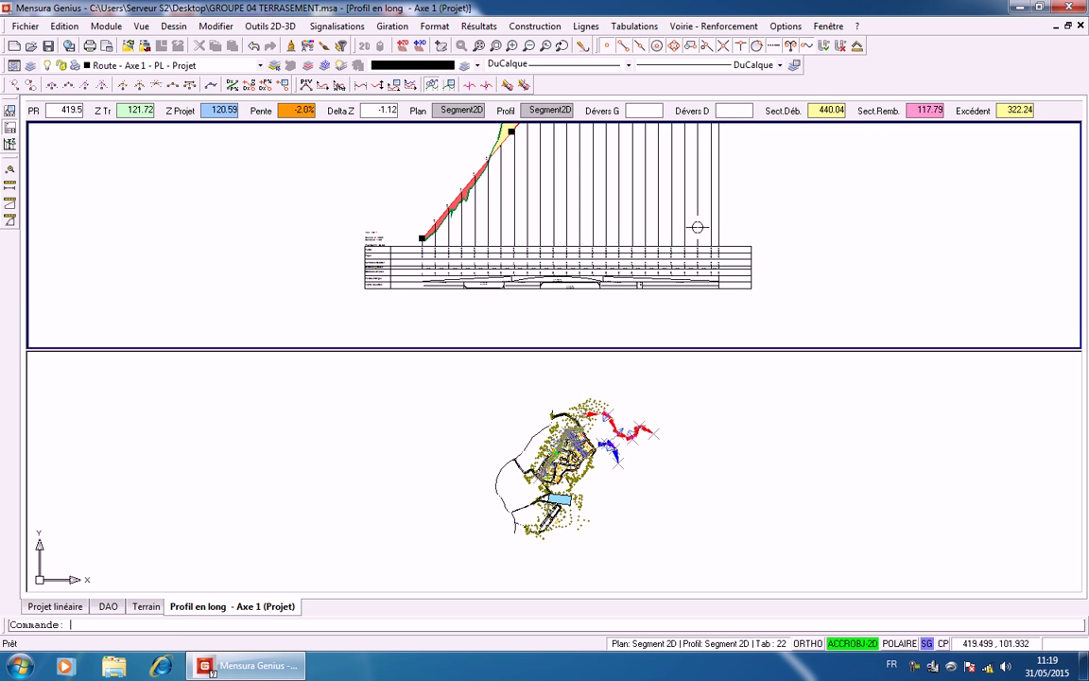
{"action": "scroll", "coordinate": [711, 227], "scroll_direction": "down", "scroll_amount": 2}
{"action": "middle_click_drag", "start_coordinate": [711, 227], "coordinate": [685, 288]}
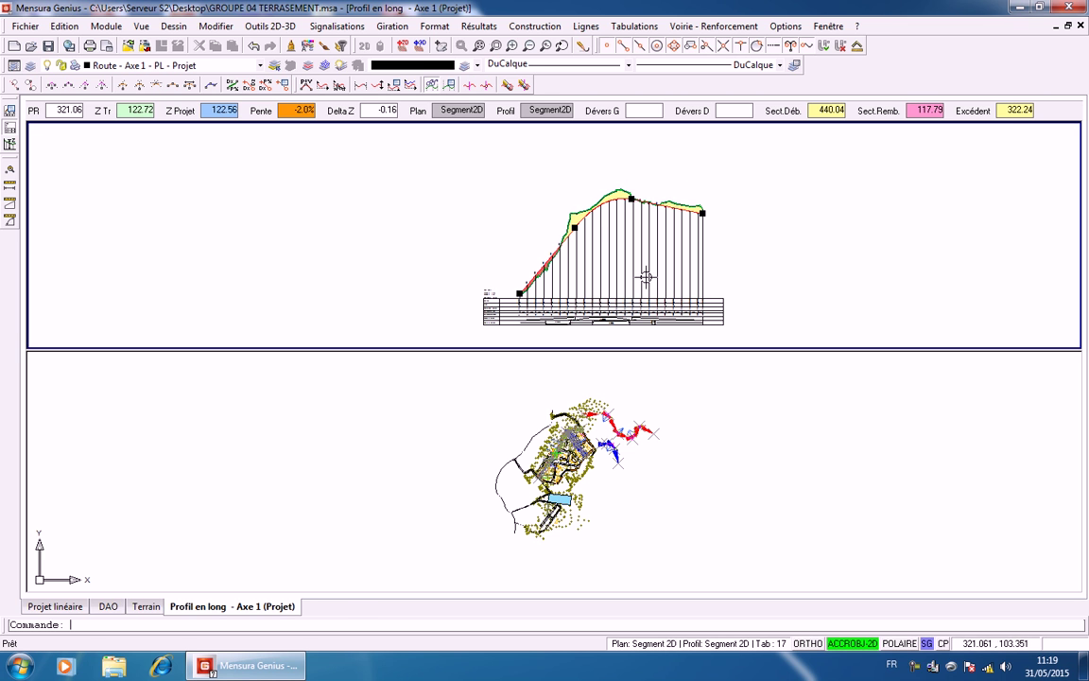
Enable the full dressing (Habillage du profil en long) with all its point types in Axe 1's profile properties
{"action": "left_click", "coordinate": [787, 27]}
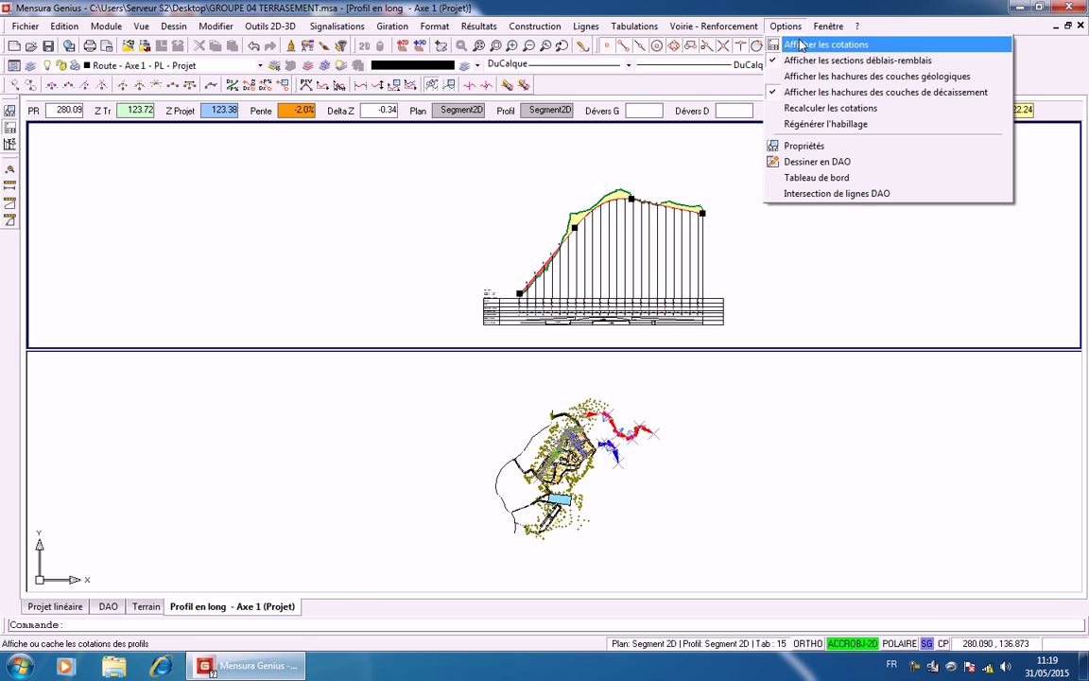
{"action": "left_click", "coordinate": [785, 145]}
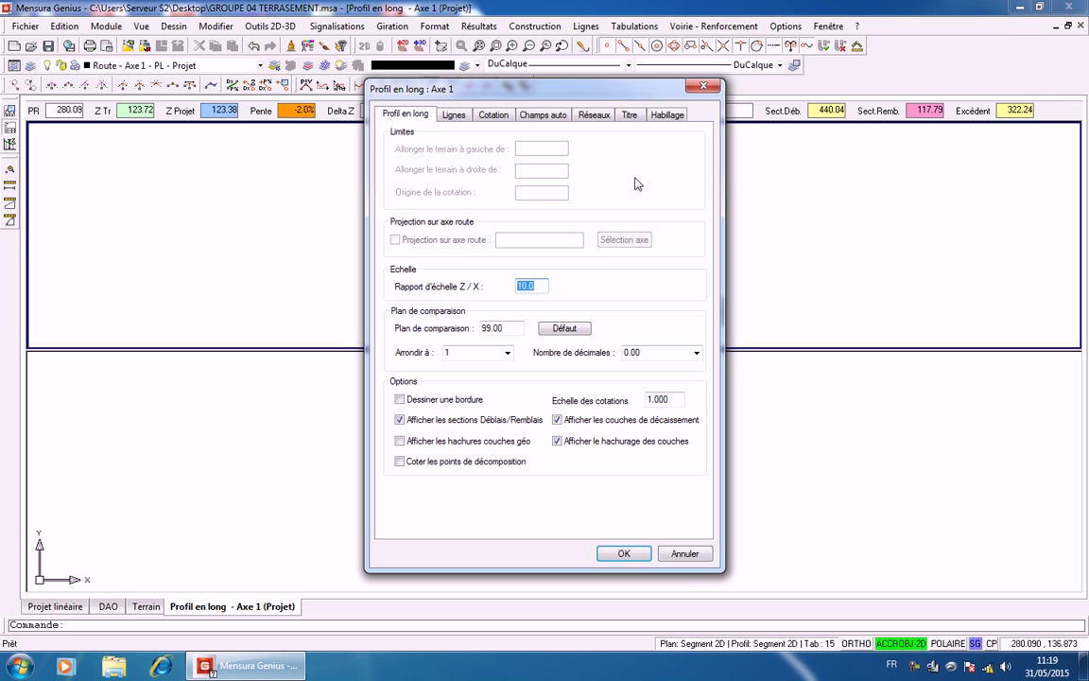
{"action": "left_click", "coordinate": [667, 116]}
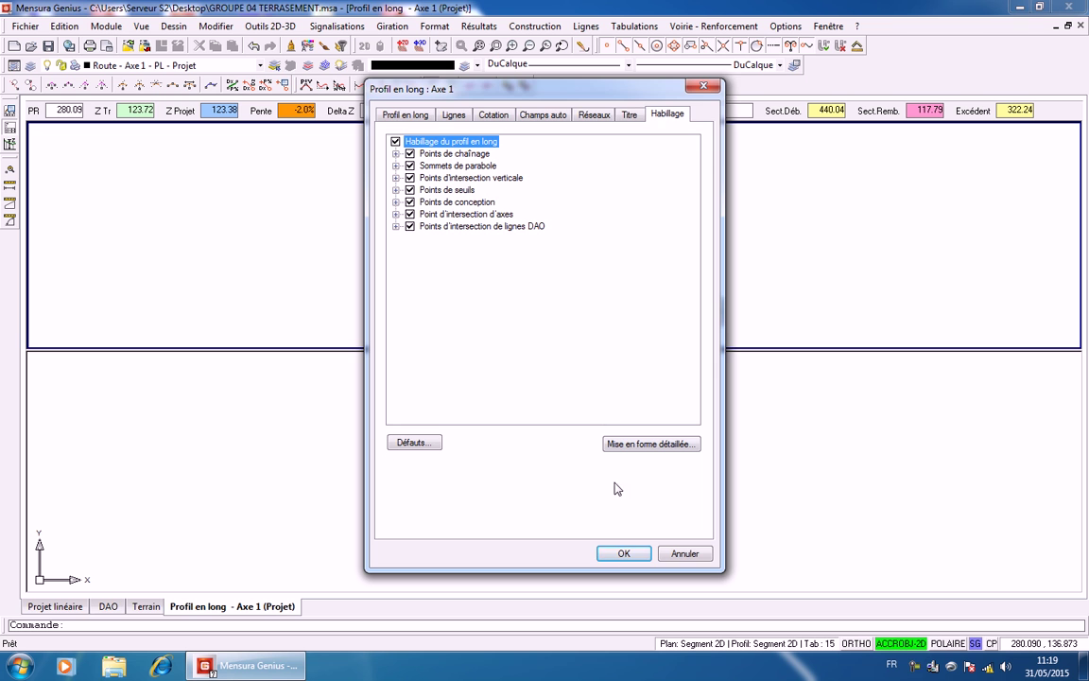
{"action": "left_click", "coordinate": [620, 555]}
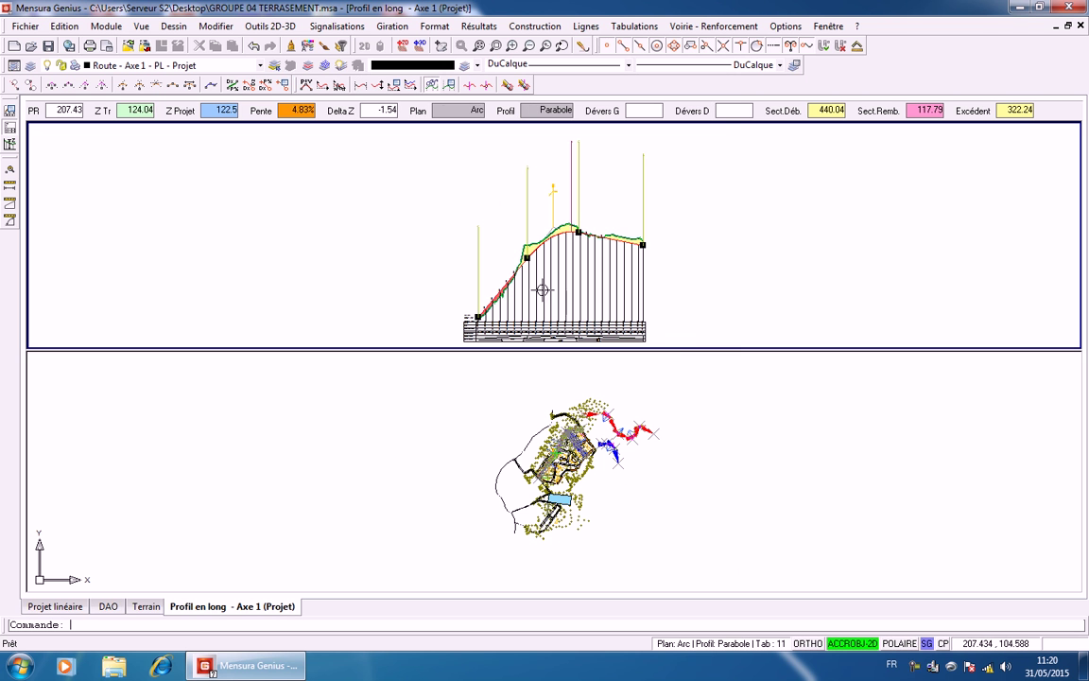
Examine the parabola vertex label and the slope and length labels of its two tangents
{"action": "scroll", "coordinate": [512, 230], "scroll_direction": "up", "scroll_amount": 4}
{"action": "middle_click_drag", "start_coordinate": [598, 205], "coordinate": [531, 344]}
{"action": "scroll", "coordinate": [592, 237], "scroll_direction": "up", "scroll_amount": 6}
{"action": "scroll", "coordinate": [595, 235], "scroll_direction": "up", "scroll_amount": 6}
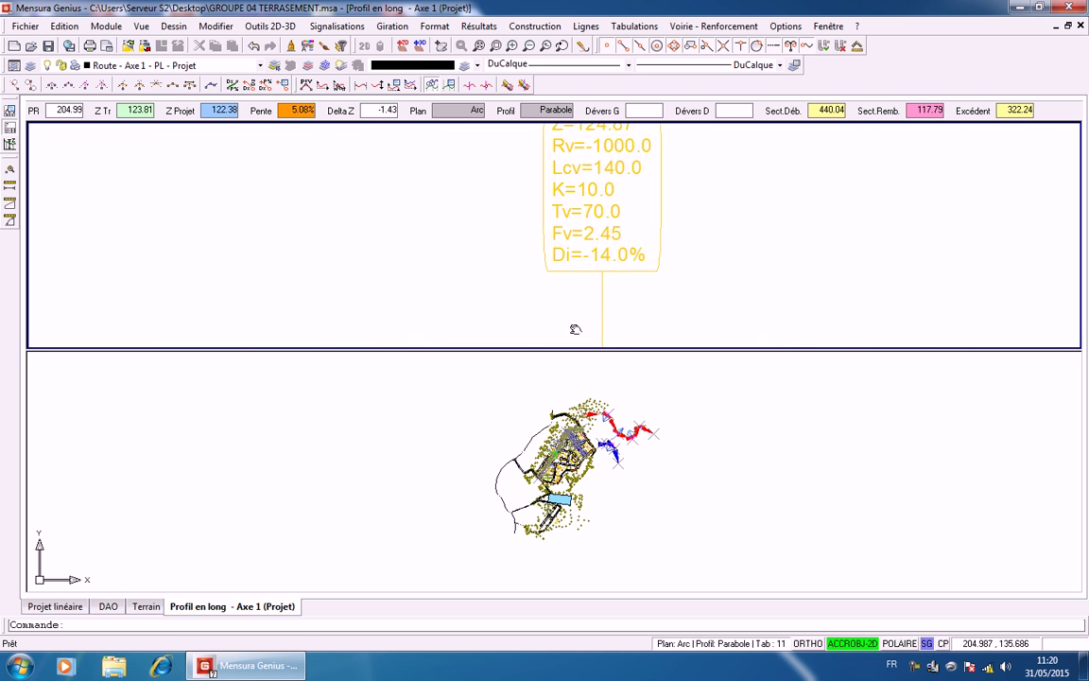
{"action": "scroll", "coordinate": [591, 247], "scroll_direction": "up", "scroll_amount": 1}
{"action": "middle_click_drag", "start_coordinate": [609, 160], "coordinate": [598, 199]}
{"action": "scroll", "coordinate": [591, 248], "scroll_direction": "down", "scroll_amount": 1}
{"action": "scroll", "coordinate": [633, 248], "scroll_direction": "down", "scroll_amount": 1}
{"action": "middle_click_drag", "start_coordinate": [638, 260], "coordinate": [610, 212]}
{"action": "scroll", "coordinate": [632, 256], "scroll_direction": "down", "scroll_amount": 5}
{"action": "scroll", "coordinate": [643, 227], "scroll_direction": "up", "scroll_amount": 5}
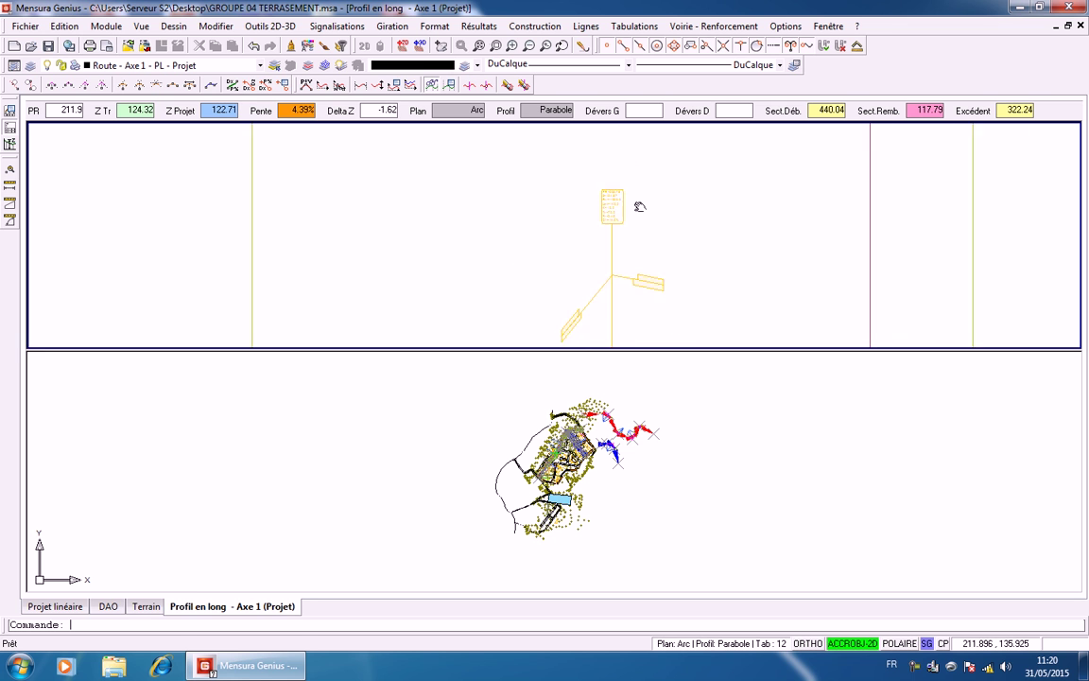
{"action": "middle_click_drag", "start_coordinate": [641, 237], "coordinate": [648, 220]}
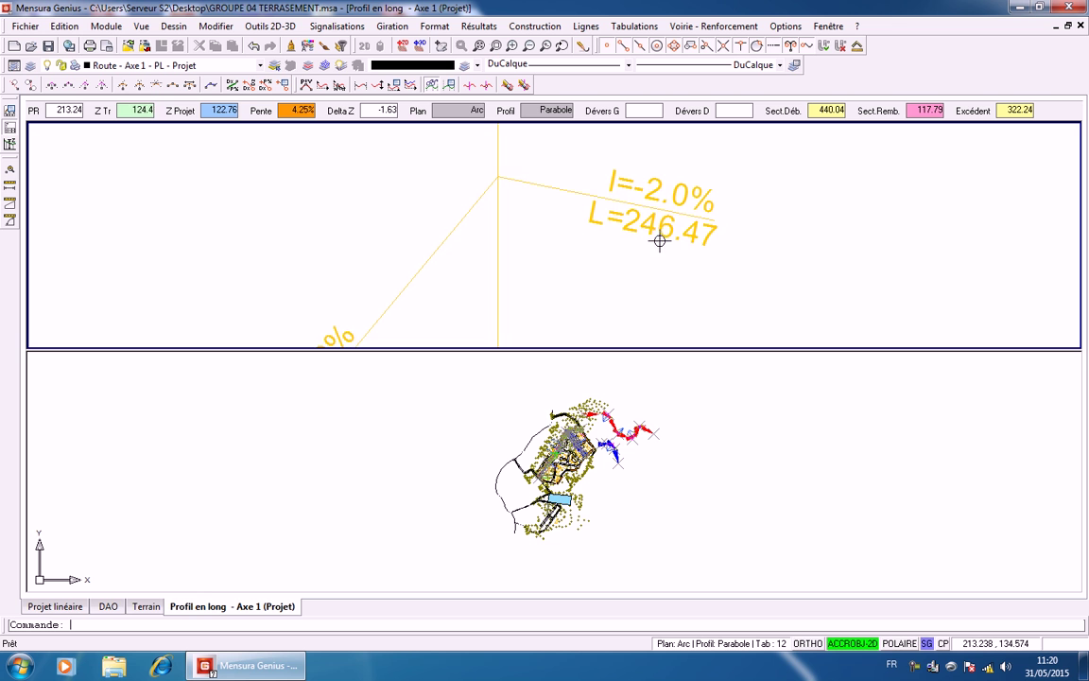
{"action": "scroll", "coordinate": [662, 235], "scroll_direction": "down", "scroll_amount": 4}
{"action": "scroll", "coordinate": [568, 261], "scroll_direction": "up", "scroll_amount": 6}
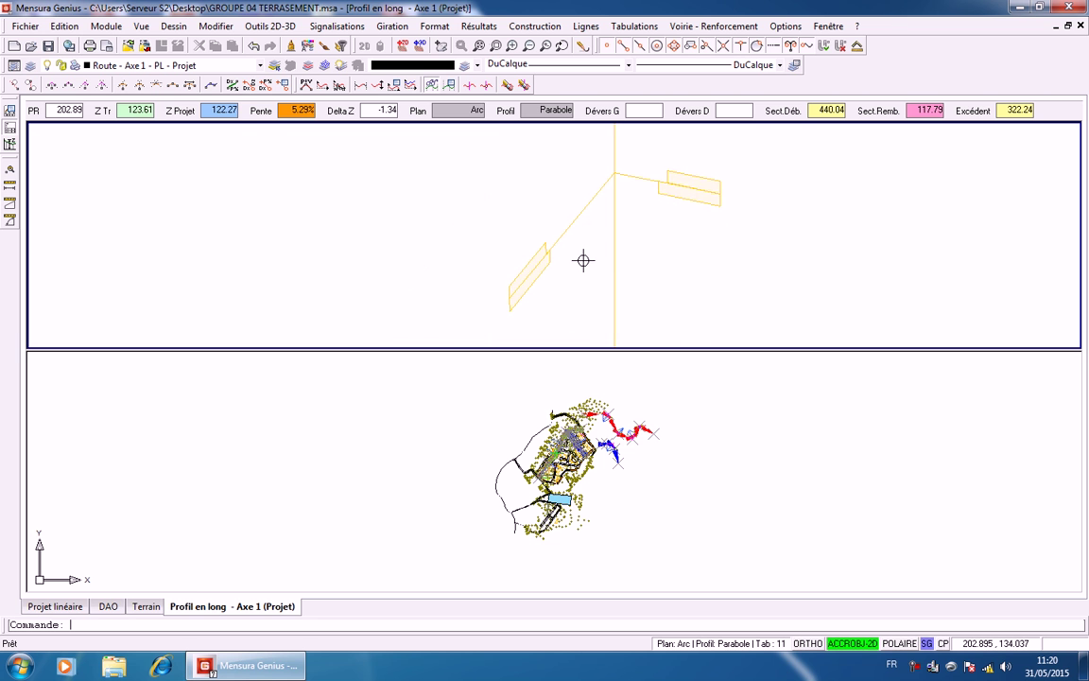
{"action": "scroll", "coordinate": [612, 172], "scroll_direction": "down", "scroll_amount": 5}
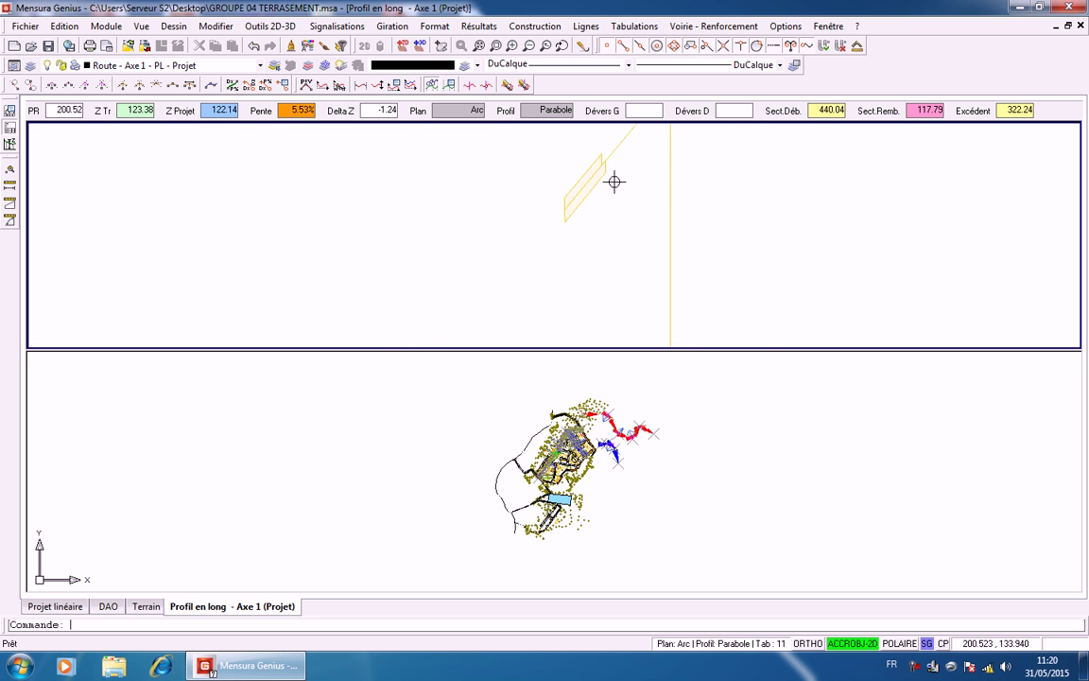
{"action": "scroll", "coordinate": [615, 183], "scroll_direction": "down", "scroll_amount": 2}
Examine the chainage and level labels at the start of the parabola and at the start of the axis
{"action": "scroll", "coordinate": [672, 272], "scroll_direction": "up", "scroll_amount": 5}
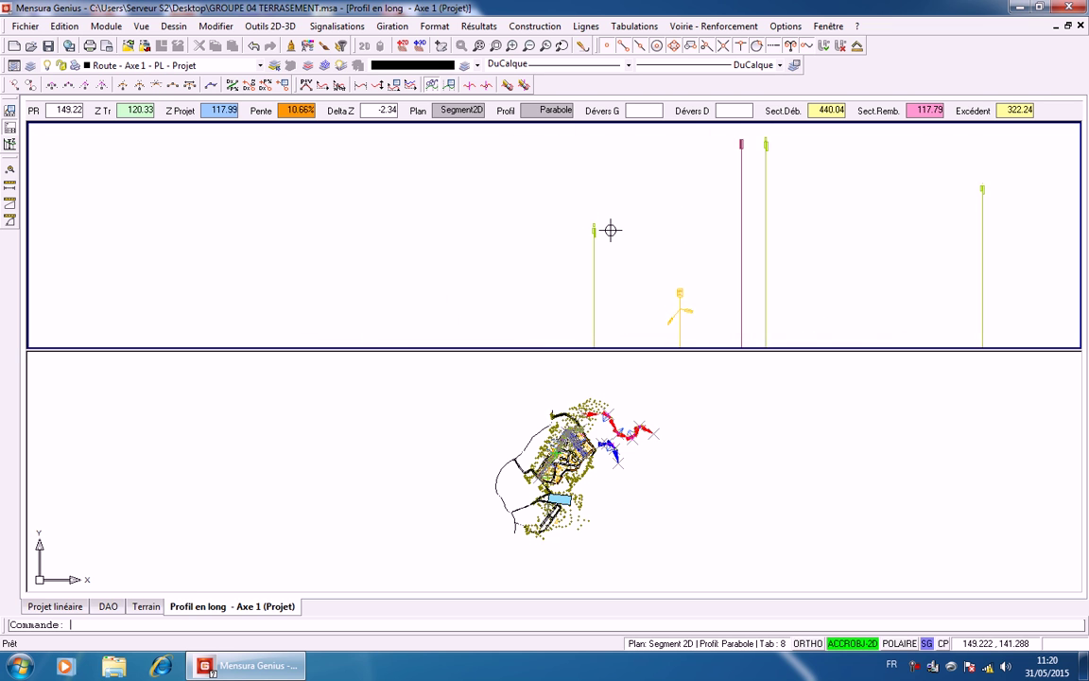
{"action": "scroll", "coordinate": [572, 233], "scroll_direction": "up", "scroll_amount": 4}
{"action": "scroll", "coordinate": [565, 230], "scroll_direction": "down", "scroll_amount": 2}
{"action": "scroll", "coordinate": [569, 218], "scroll_direction": "up", "scroll_amount": 2}
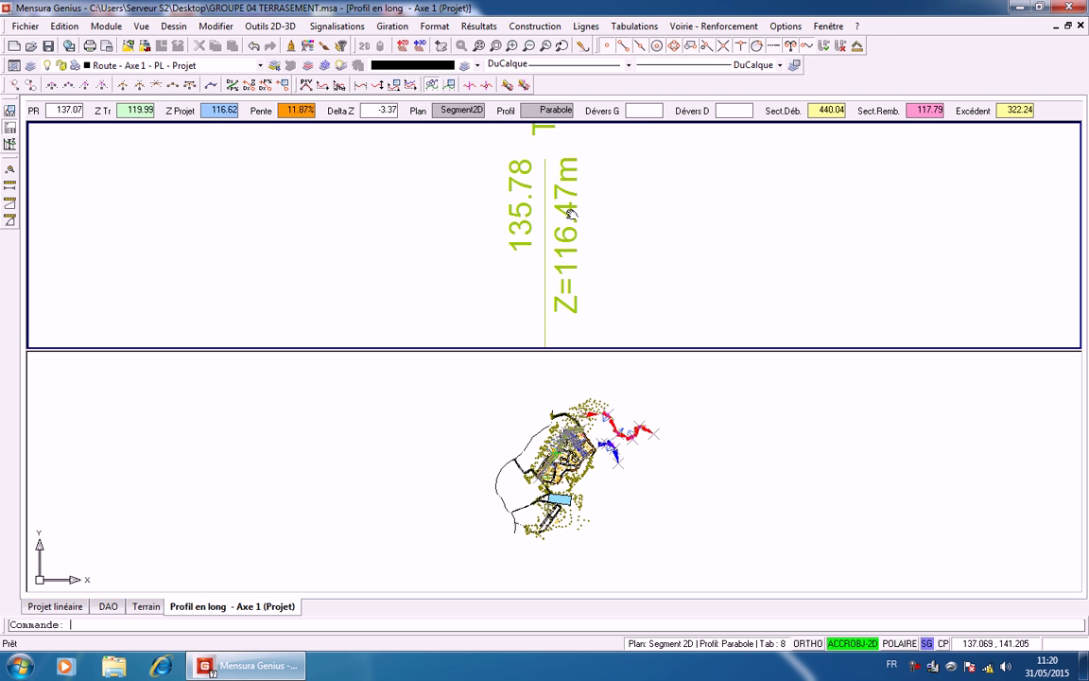
{"action": "scroll", "coordinate": [573, 216], "scroll_direction": "down", "scroll_amount": 4}
{"action": "middle_click_drag", "start_coordinate": [585, 249], "coordinate": [595, 149]}
{"action": "scroll", "coordinate": [586, 252], "scroll_direction": "down", "scroll_amount": 3}
{"action": "middle_click_drag", "start_coordinate": [586, 252], "coordinate": [619, 181]}
{"action": "scroll", "coordinate": [557, 253], "scroll_direction": "up", "scroll_amount": 6}
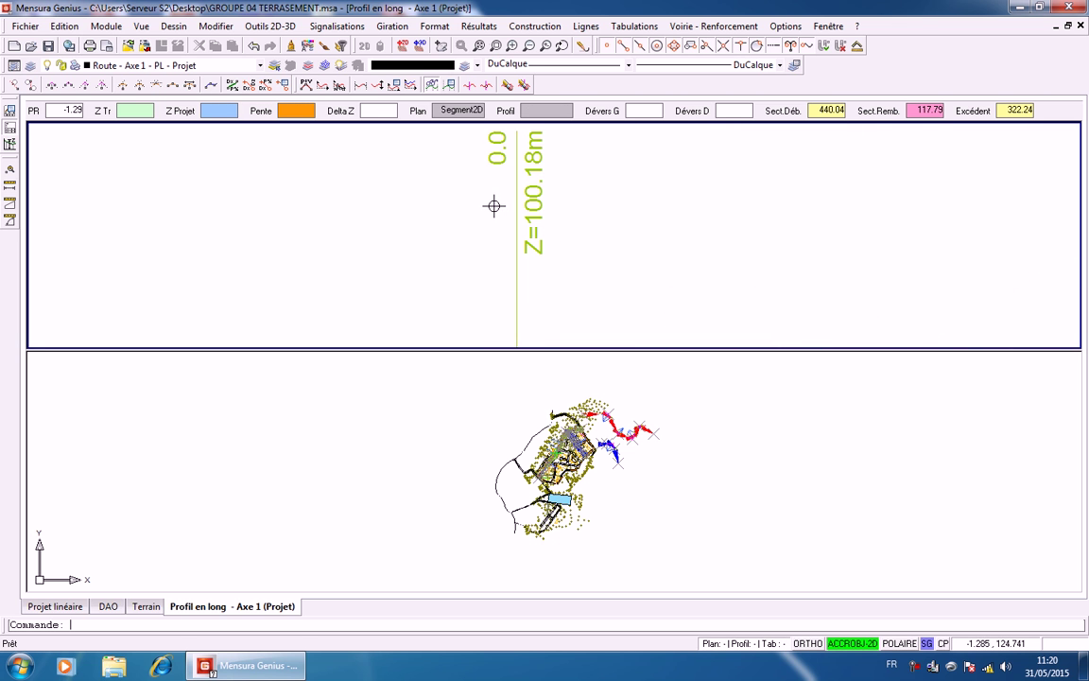
{"action": "scroll", "coordinate": [537, 270], "scroll_direction": "down", "scroll_amount": 3}
{"action": "scroll", "coordinate": [576, 251], "scroll_direction": "down", "scroll_amount": 5}
{"action": "middle_click_drag", "start_coordinate": [578, 213], "coordinate": [519, 281]}
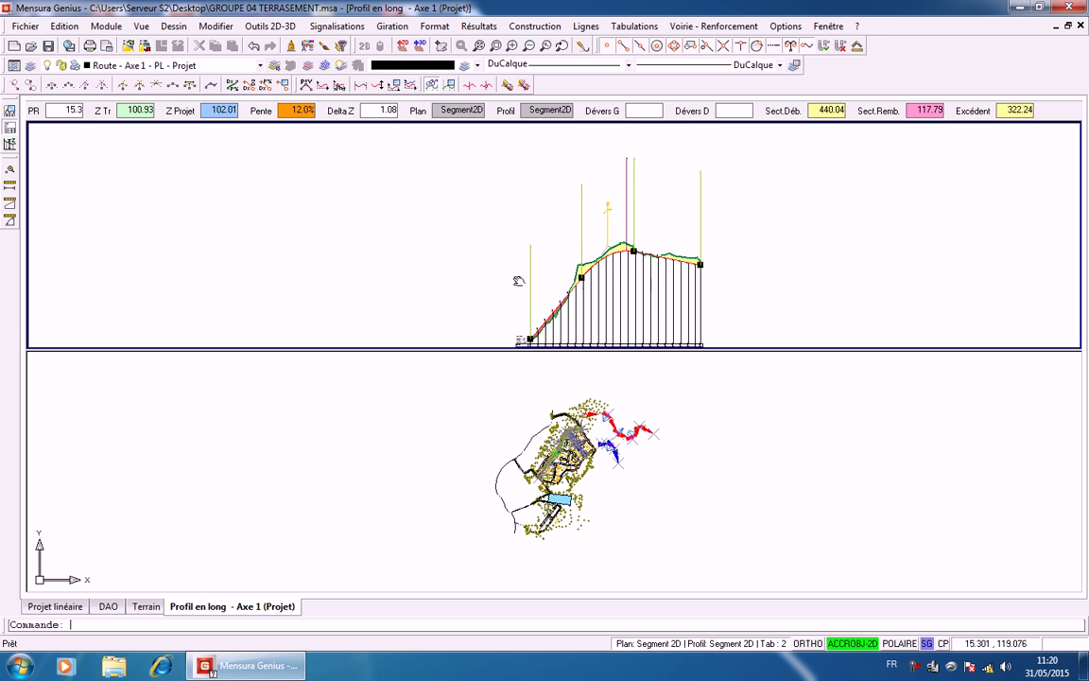
Examine the high point label and follow its marker down to the parabola's summit on the project line
{"action": "scroll", "coordinate": [579, 224], "scroll_direction": "up", "scroll_amount": 8}
{"action": "scroll", "coordinate": [579, 228], "scroll_direction": "up", "scroll_amount": 5}
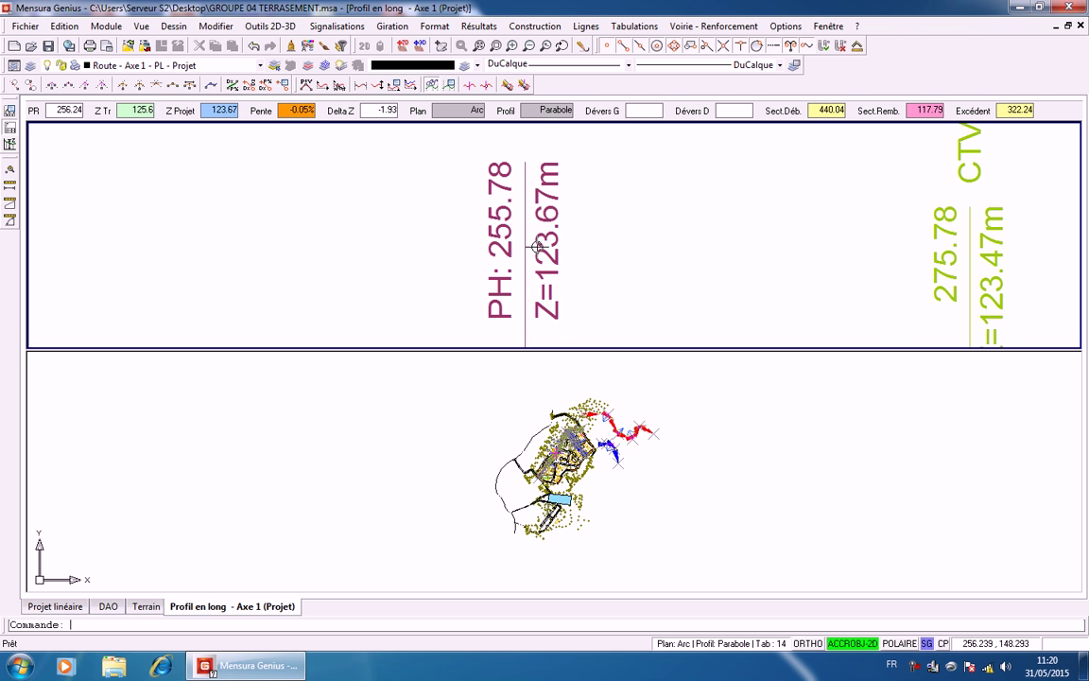
{"action": "scroll", "coordinate": [591, 253], "scroll_direction": "down", "scroll_amount": 8}
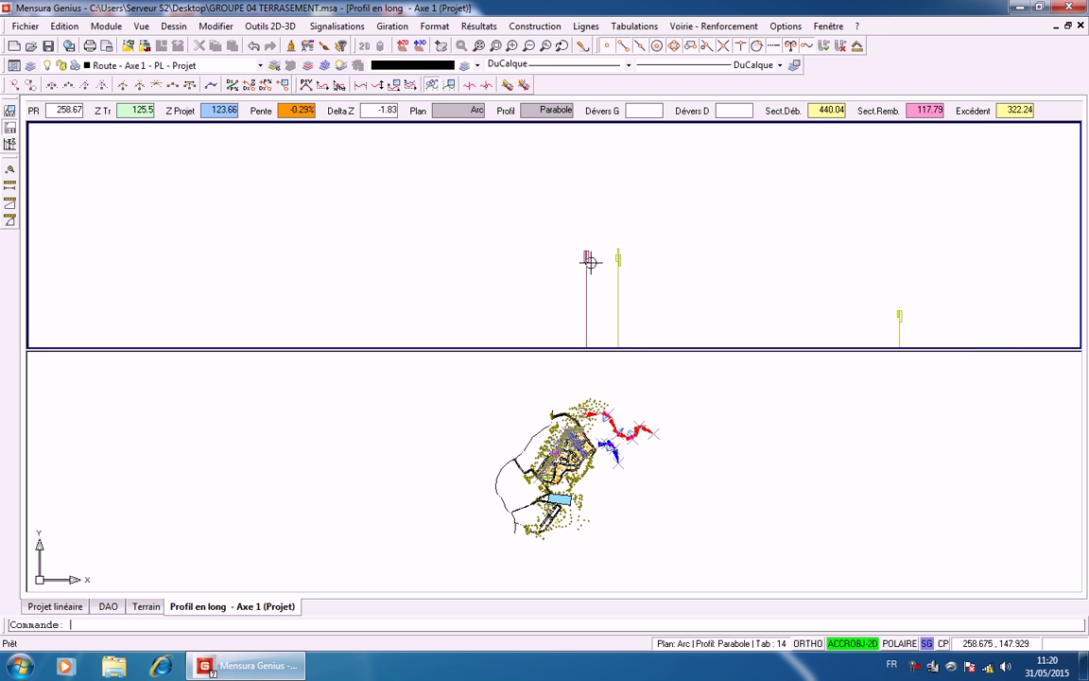
{"action": "scroll", "coordinate": [588, 283], "scroll_direction": "down", "scroll_amount": 3}
{"action": "middle_click_drag", "start_coordinate": [588, 283], "coordinate": [587, 204]}
{"action": "scroll", "coordinate": [589, 316], "scroll_direction": "up", "scroll_amount": 5}
{"action": "middle_click_drag", "start_coordinate": [590, 314], "coordinate": [584, 197]}
{"action": "scroll", "coordinate": [569, 285], "scroll_direction": "up", "scroll_amount": 5}
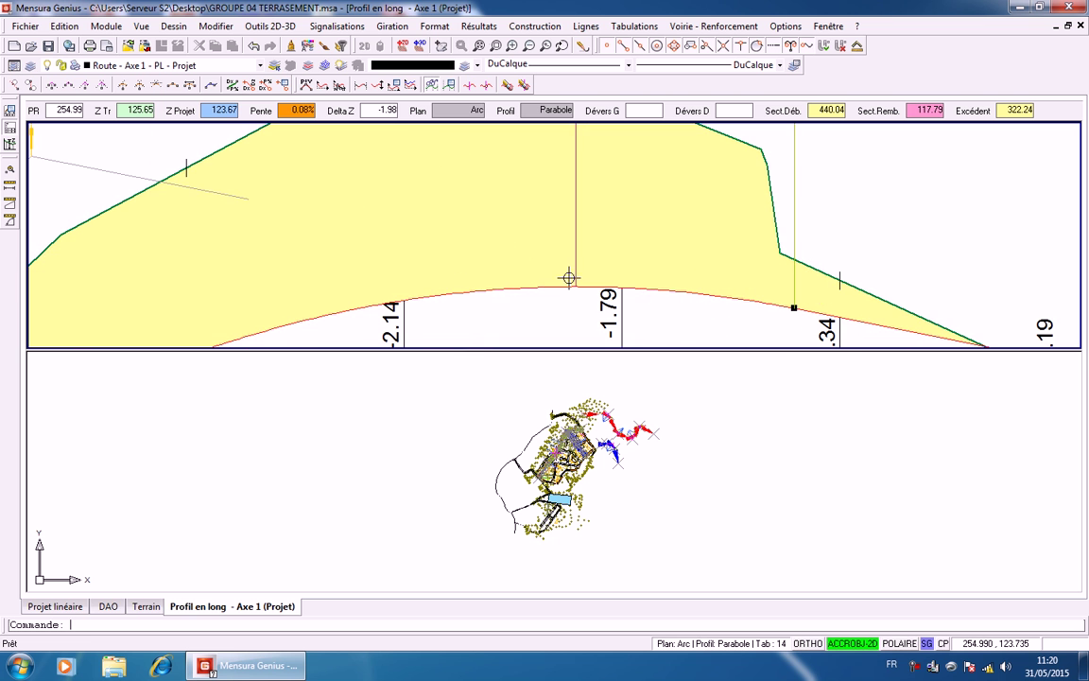
{"action": "scroll", "coordinate": [573, 274], "scroll_direction": "down", "scroll_amount": 5}
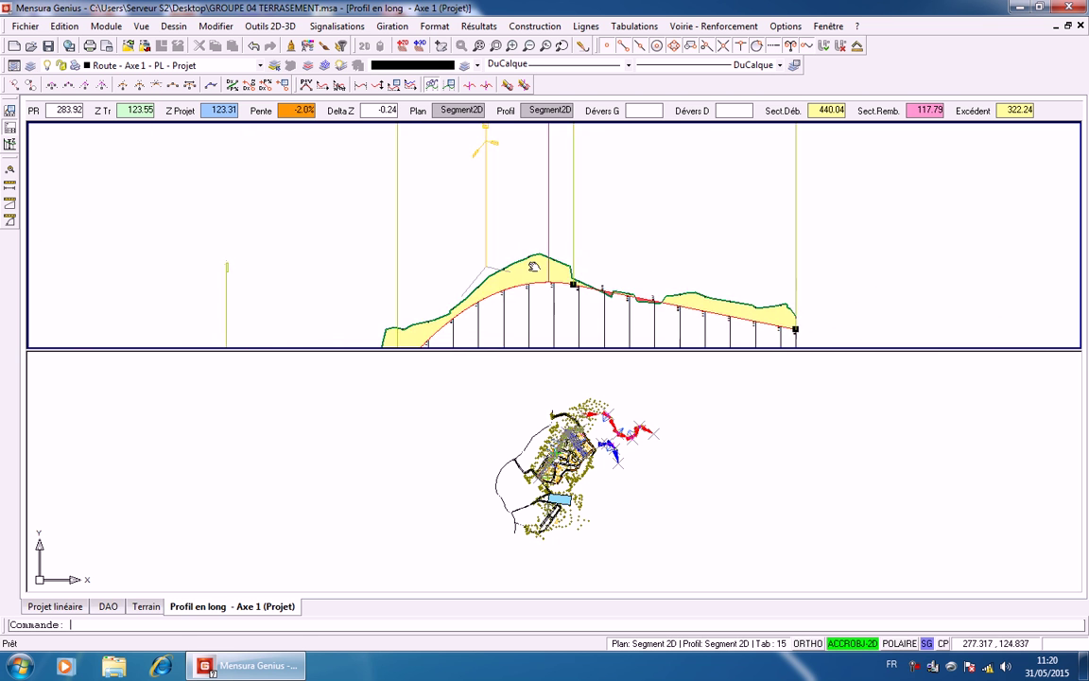
{"action": "scroll", "coordinate": [539, 246], "scroll_direction": "down", "scroll_amount": 5}
{"action": "mouse_move", "coordinate": [508, 246]}
{"action": "middle_mouse_down"}
{"action": "mouse_move", "coordinate": [501, 171]}
{"action": "mouse_move", "coordinate": [493, 212]}
{"action": "middle_mouse_up"}
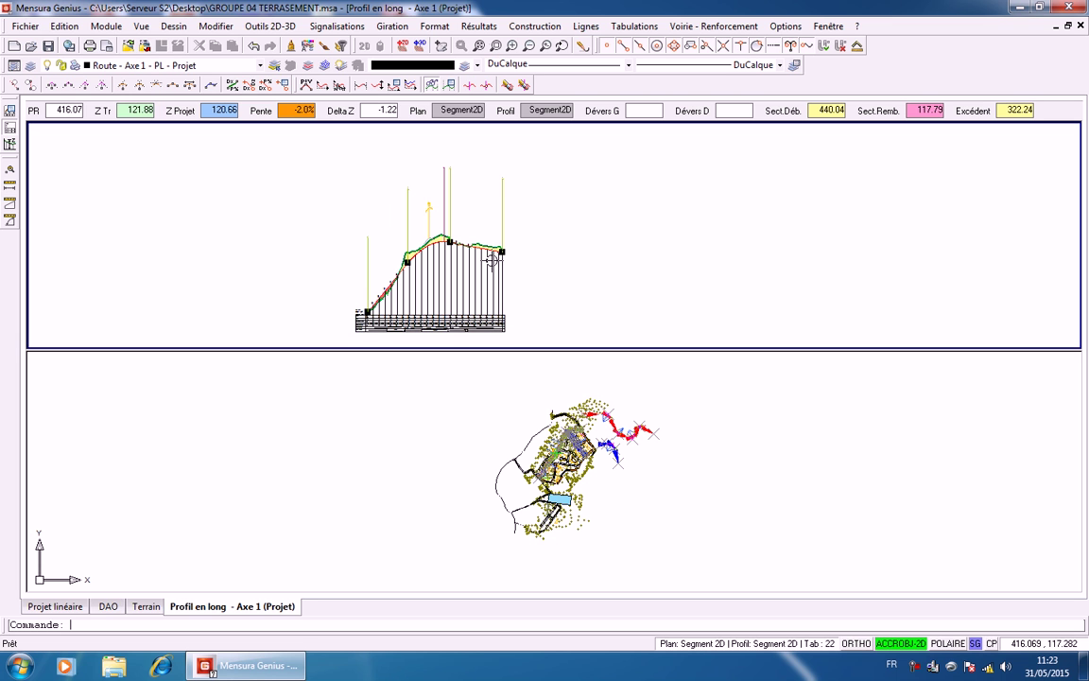
Close Axe 1's longitudinal profile and inspect the tabulation labels along Axe 3 in the linear project plan
{"action": "left_click", "coordinate": [1080, 26]}
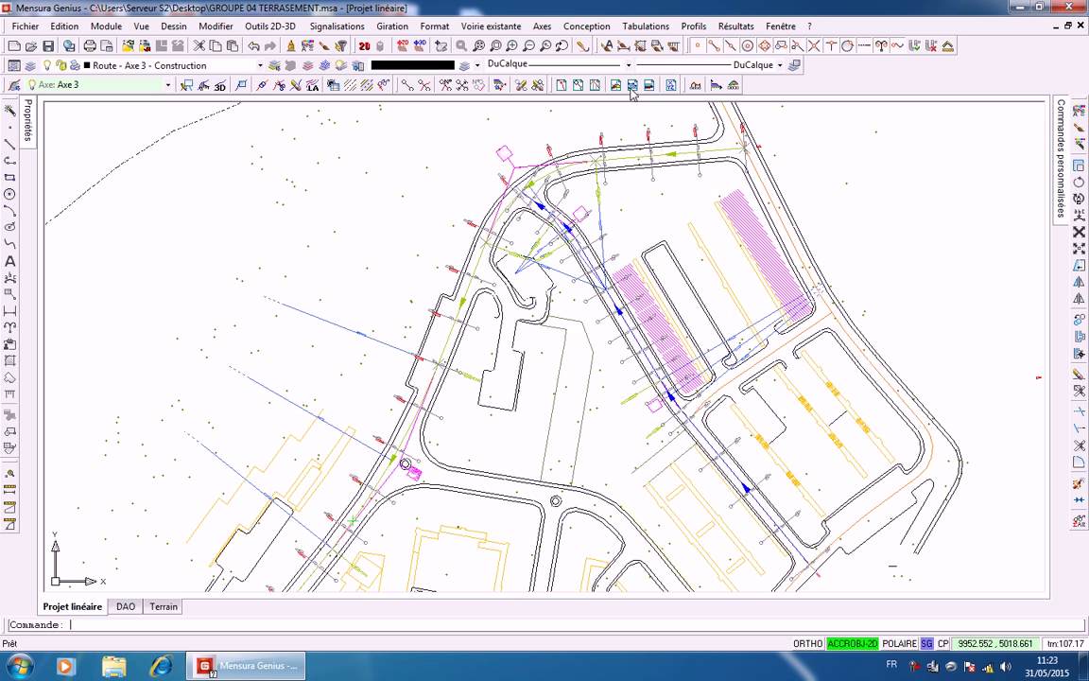
{"action": "scroll", "coordinate": [610, 148], "scroll_direction": "up", "scroll_amount": 6}
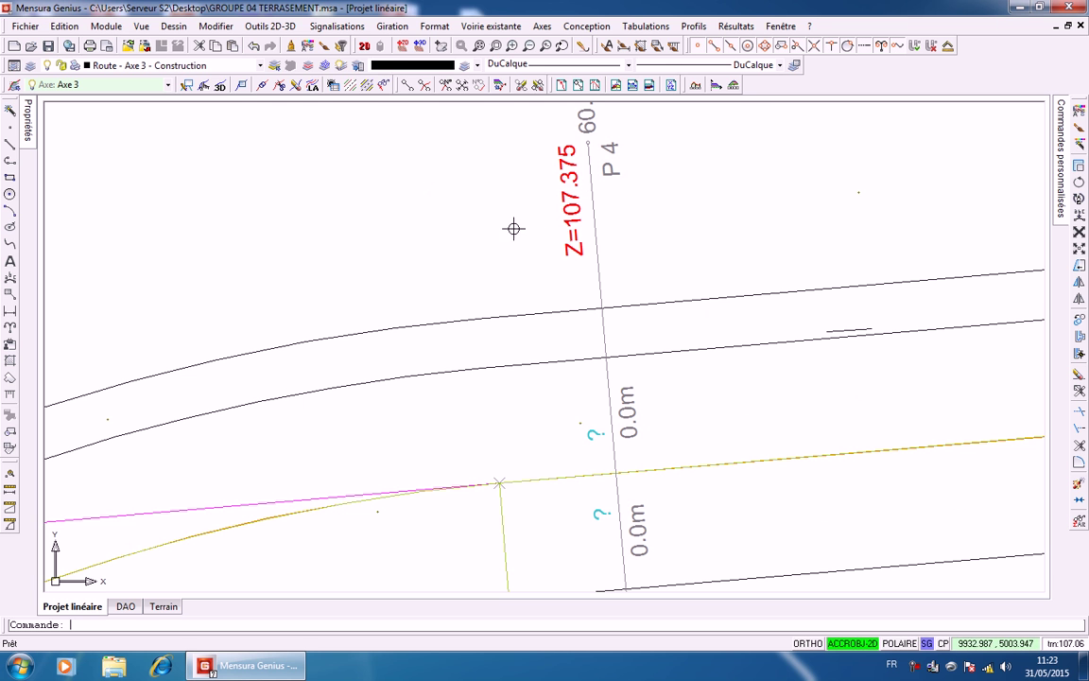
{"action": "scroll", "coordinate": [553, 156], "scroll_direction": "down", "scroll_amount": 5}
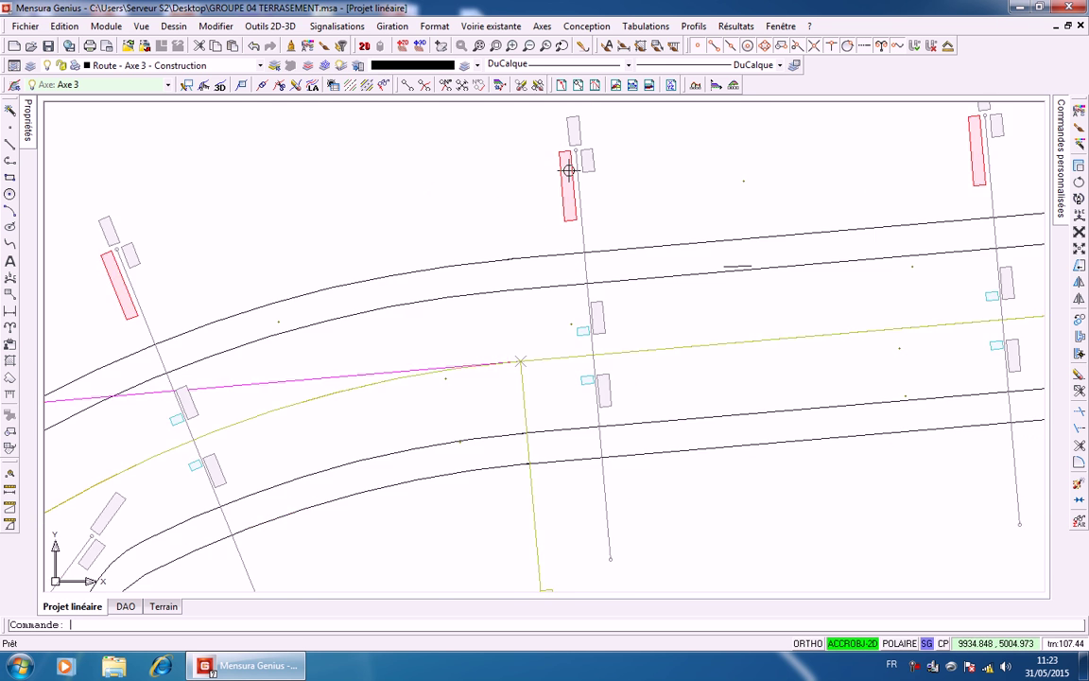
Follow Axe 1 and its tabulations along the project plan and return to its junction with Axe 3
{"action": "middle_click_drag", "start_coordinate": [613, 175], "coordinate": [822, 235]}
{"action": "scroll", "coordinate": [741, 235], "scroll_direction": "down", "scroll_amount": 3}
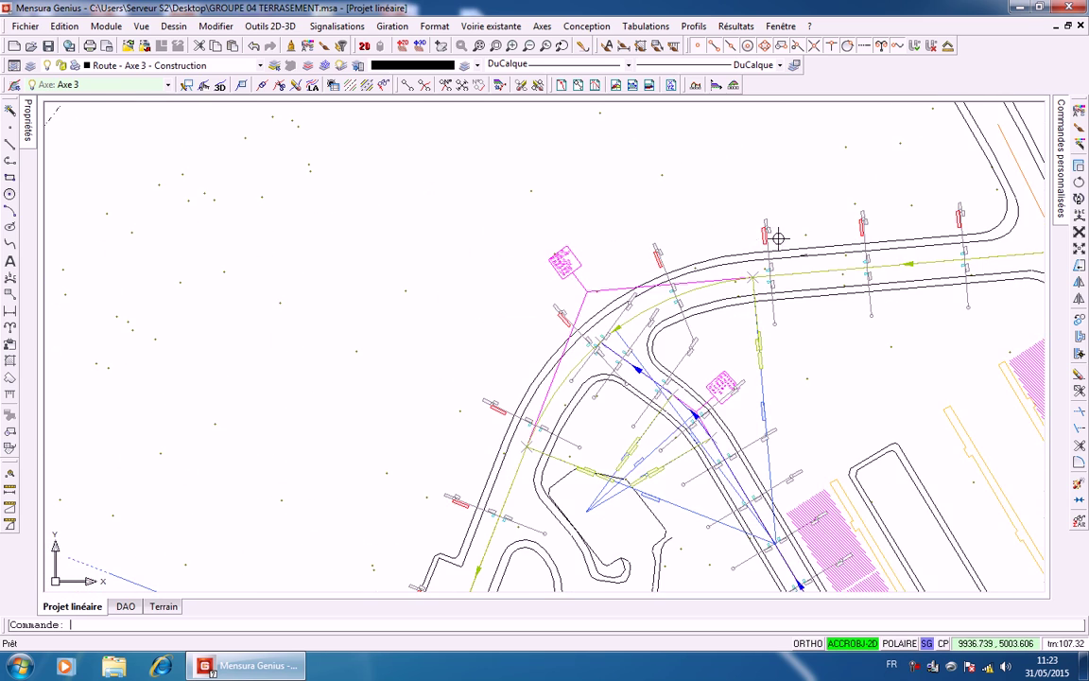
{"action": "scroll", "coordinate": [778, 238], "scroll_direction": "down", "scroll_amount": 3}
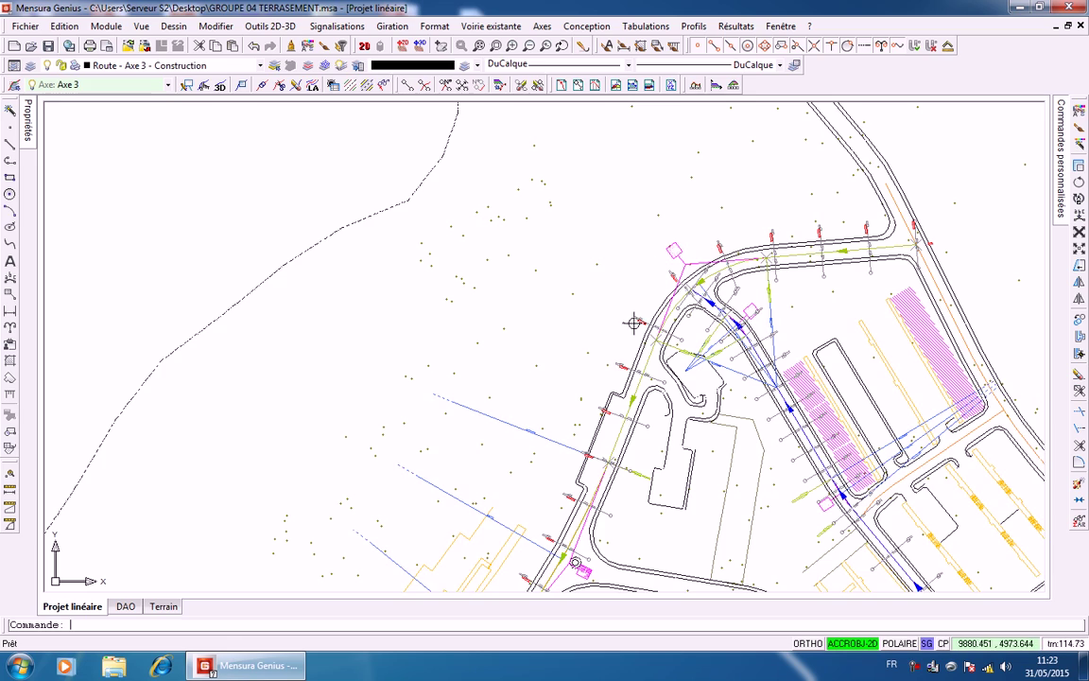
{"action": "middle_click_drag", "start_coordinate": [610, 399], "coordinate": [717, 218]}
{"action": "middle_click_drag", "start_coordinate": [659, 333], "coordinate": [761, 215]}
{"action": "middle_click_drag", "start_coordinate": [638, 382], "coordinate": [717, 299]}
{"action": "middle_click_drag", "start_coordinate": [660, 425], "coordinate": [716, 358]}
{"action": "scroll", "coordinate": [714, 364], "scroll_direction": "up", "scroll_amount": 4}
{"action": "scroll", "coordinate": [725, 341], "scroll_direction": "up", "scroll_amount": 3}
{"action": "scroll", "coordinate": [724, 340], "scroll_direction": "up", "scroll_amount": 3}
{"action": "scroll", "coordinate": [724, 338], "scroll_direction": "down", "scroll_amount": 5}
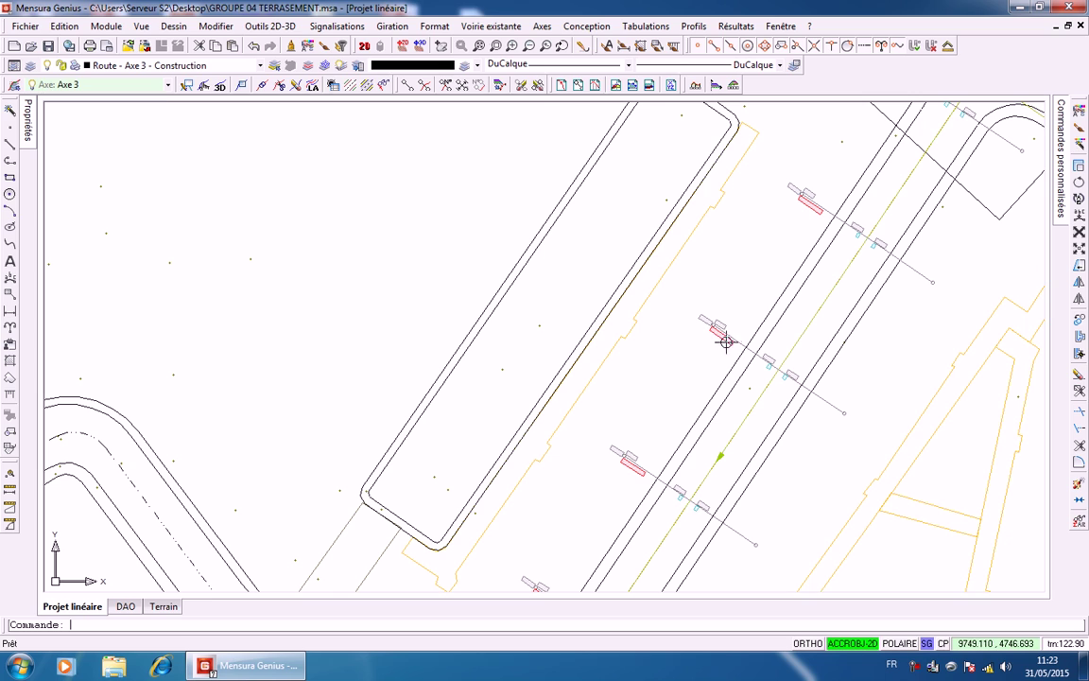
{"action": "scroll", "coordinate": [731, 340], "scroll_direction": "down", "scroll_amount": 6}
{"action": "middle_click_drag", "start_coordinate": [749, 304], "coordinate": [564, 450]}
{"action": "middle_click_drag", "start_coordinate": [775, 266], "coordinate": [667, 397]}
{"action": "middle_click_drag", "start_coordinate": [722, 258], "coordinate": [690, 359]}
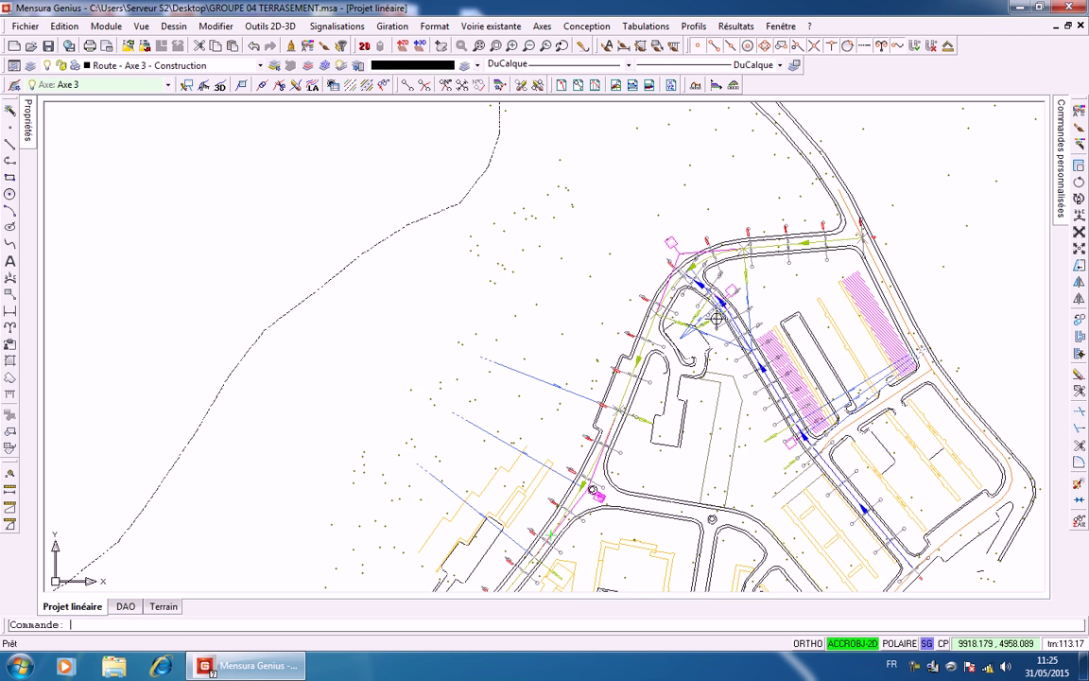
Open Axe 3's project longitudinal profile, examine its terrain line, and close the profile
{"action": "left_click", "coordinate": [697, 26]}
{"action": "left_click", "coordinate": [707, 40]}
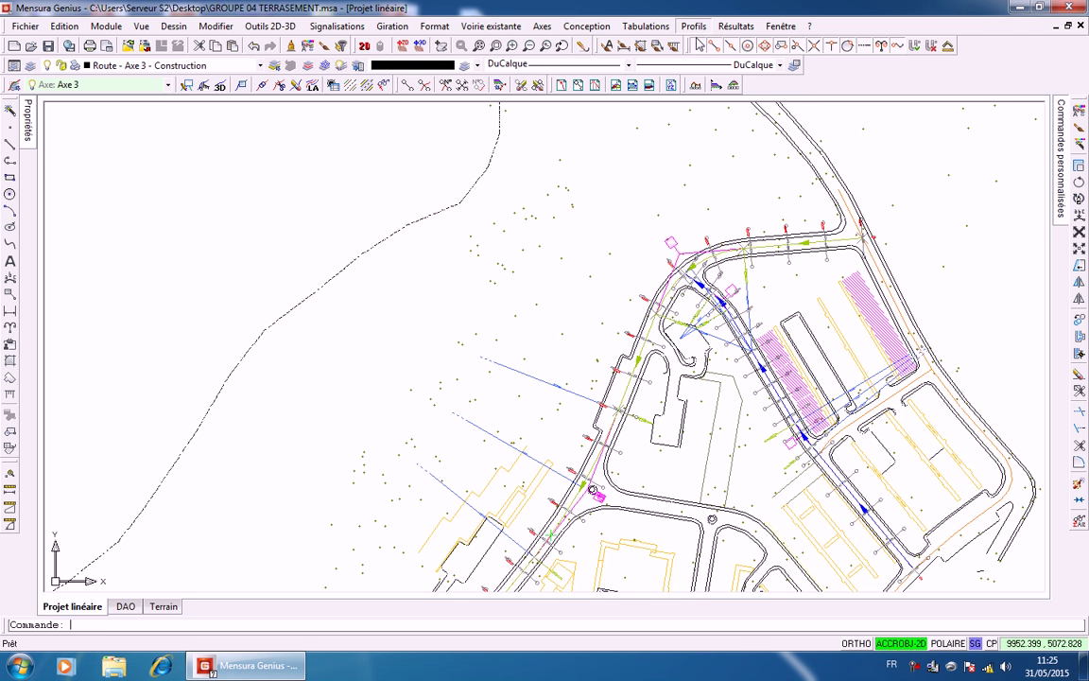
{"action": "left_click", "coordinate": [785, 435]}
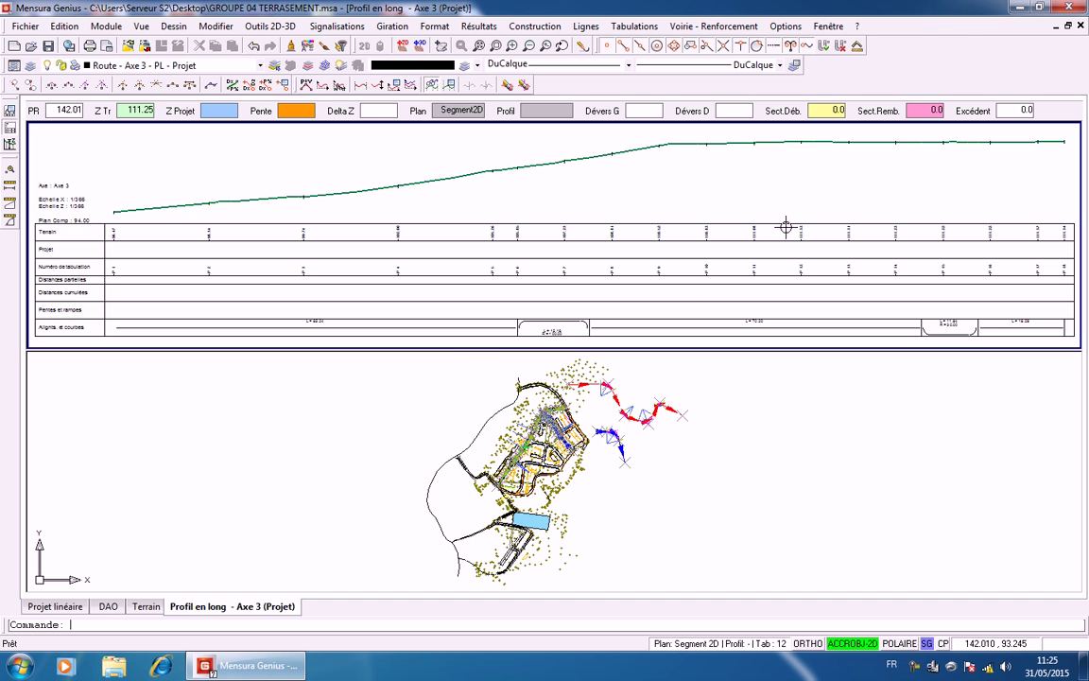
{"action": "middle_click_drag", "start_coordinate": [784, 226], "coordinate": [783, 245]}
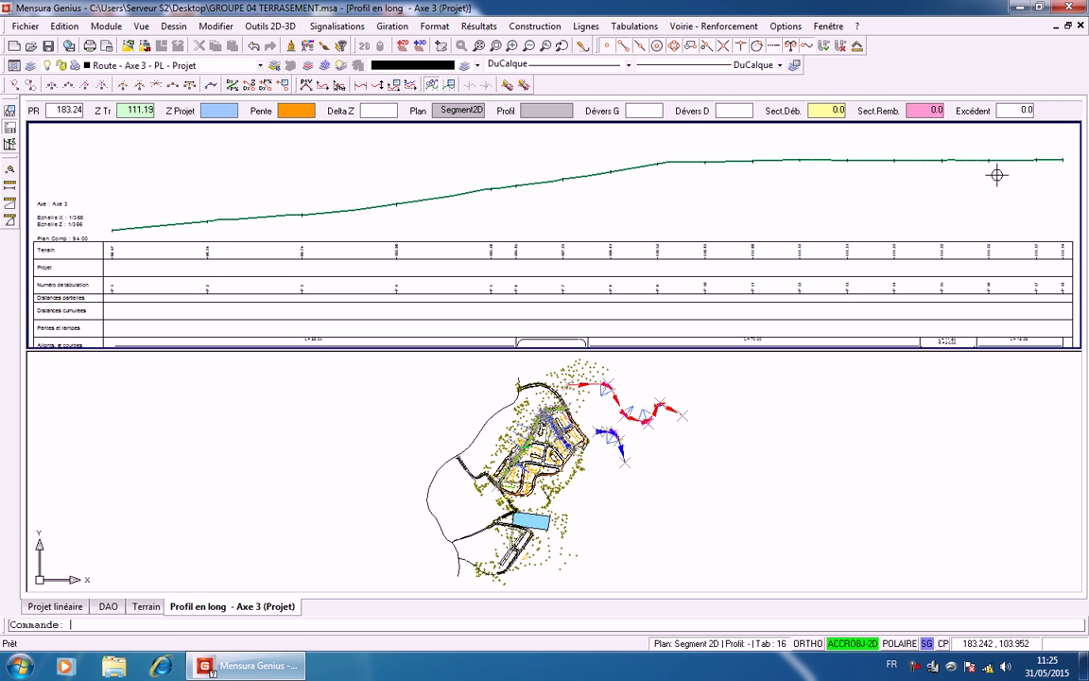
{"action": "left_click", "coordinate": [1081, 26]}
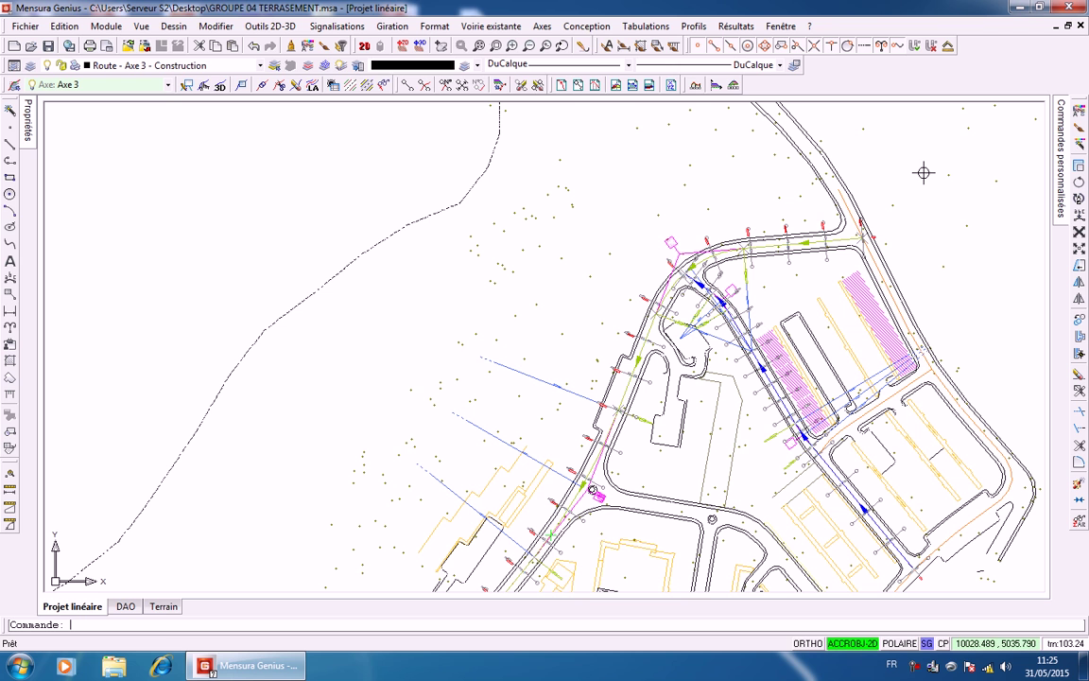
Start creating an axis intersection point at the junction where Axe 3 meets Axe 1
{"action": "left_click", "coordinate": [542, 26]}
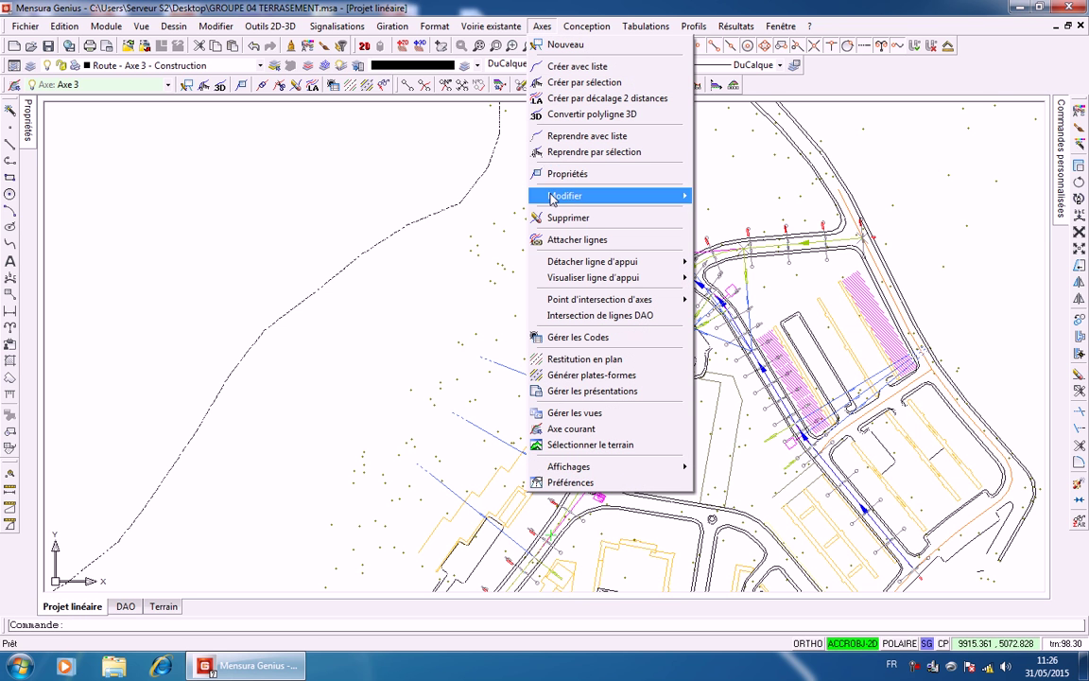
{"action": "mouse_move", "coordinate": [594, 300]}
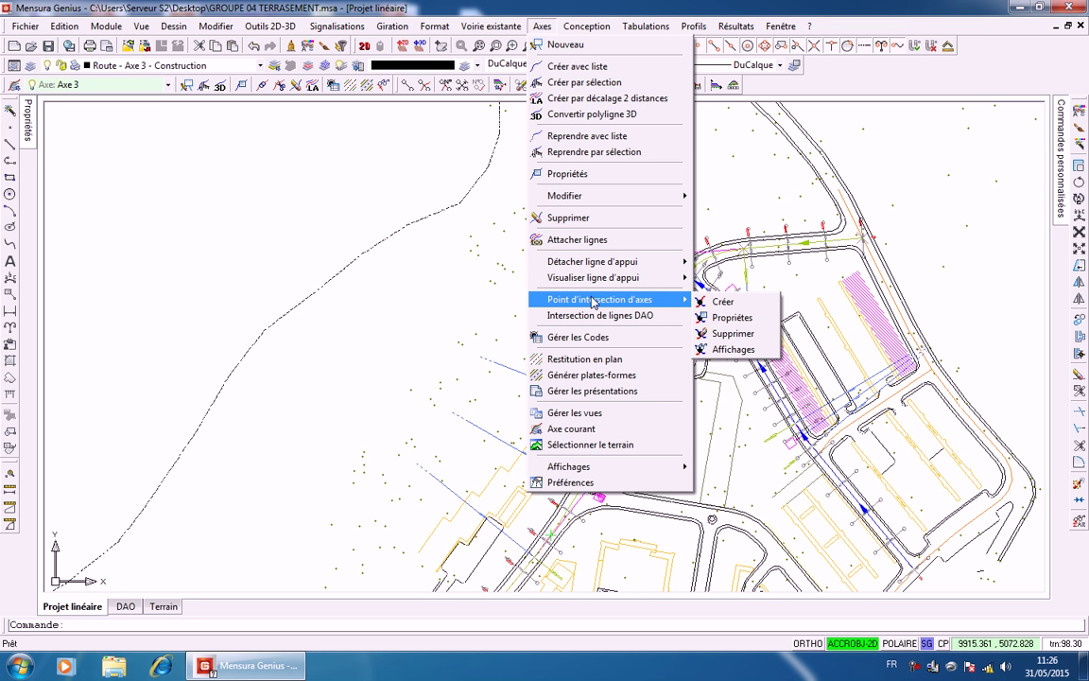
{"action": "left_click", "coordinate": [773, 307]}
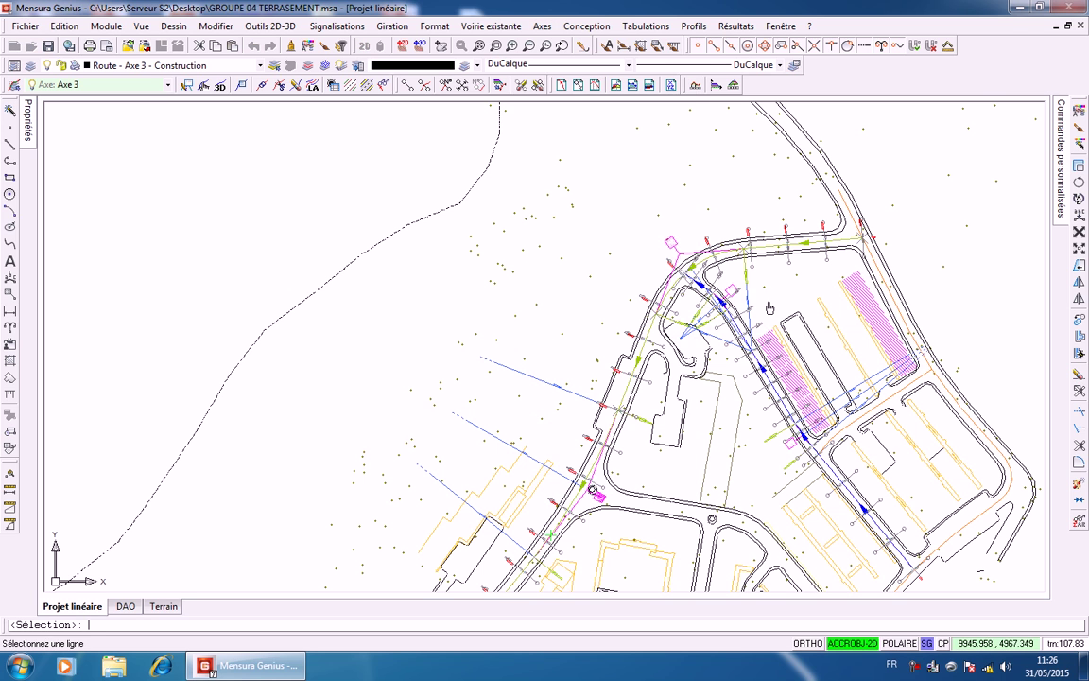
{"action": "scroll", "coordinate": [687, 280], "scroll_direction": "up", "scroll_amount": 3}
{"action": "scroll", "coordinate": [687, 281], "scroll_direction": "up", "scroll_amount": 5}
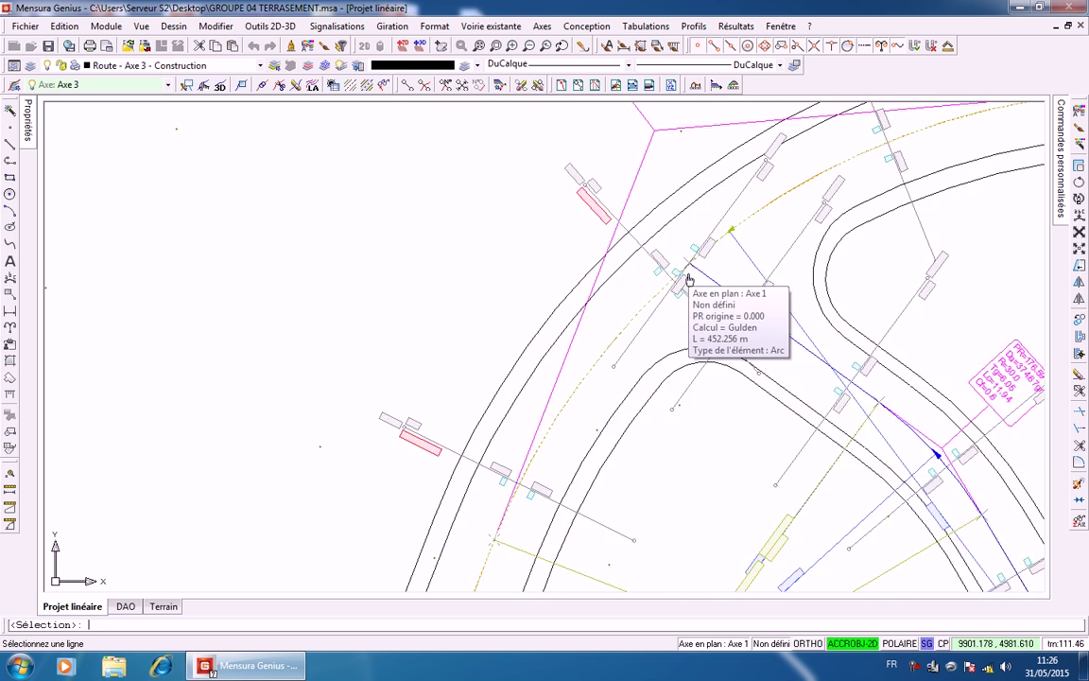
Select Axe 1 and Axe 3 at their crossing as the axes for a new axis intersection point
{"action": "scroll", "coordinate": [691, 255], "scroll_direction": "up", "scroll_amount": 5}
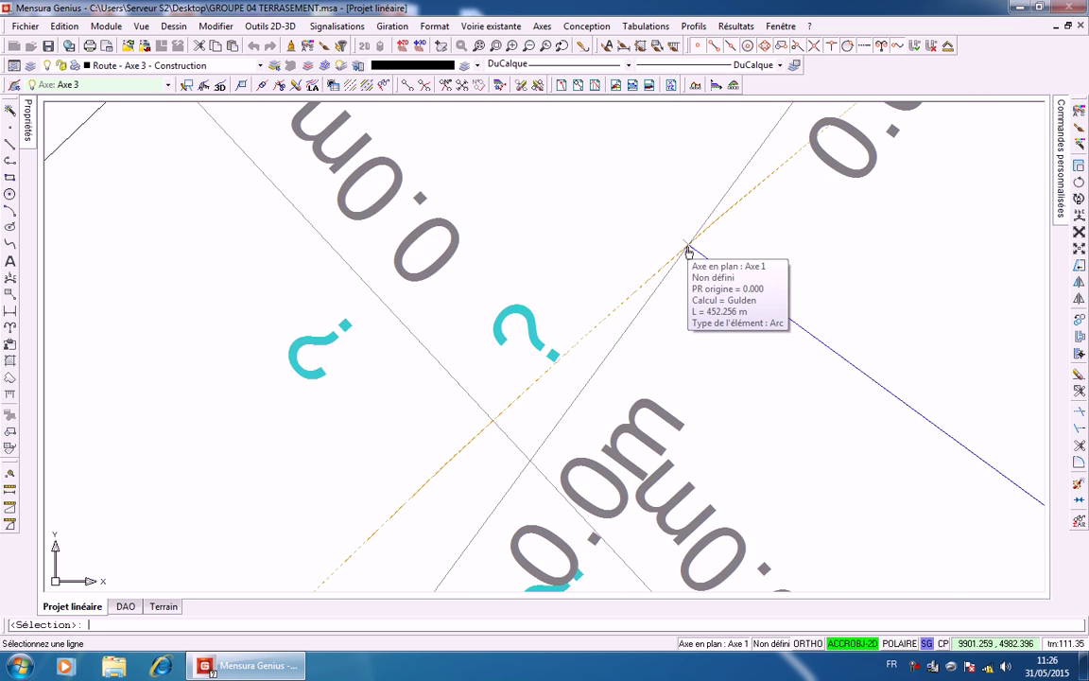
{"action": "scroll", "coordinate": [690, 257], "scroll_direction": "down", "scroll_amount": 5}
{"action": "scroll", "coordinate": [689, 266], "scroll_direction": "down", "scroll_amount": 2}
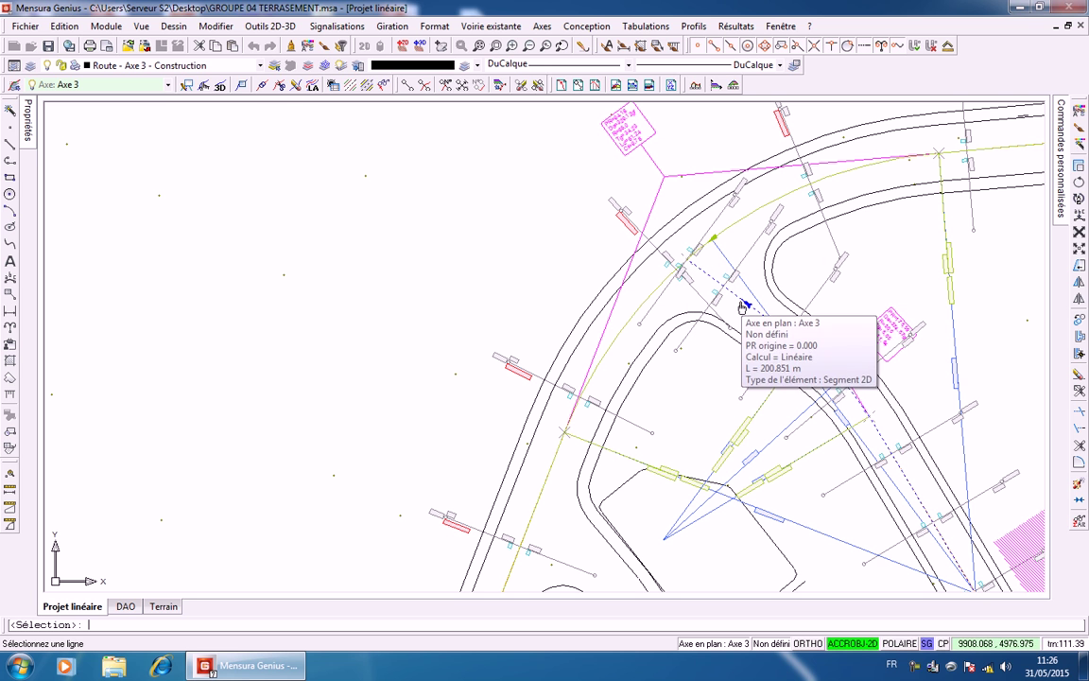
{"action": "left_click", "coordinate": [723, 241]}
{"action": "scroll", "coordinate": [700, 256], "scroll_direction": "up", "scroll_amount": 5}
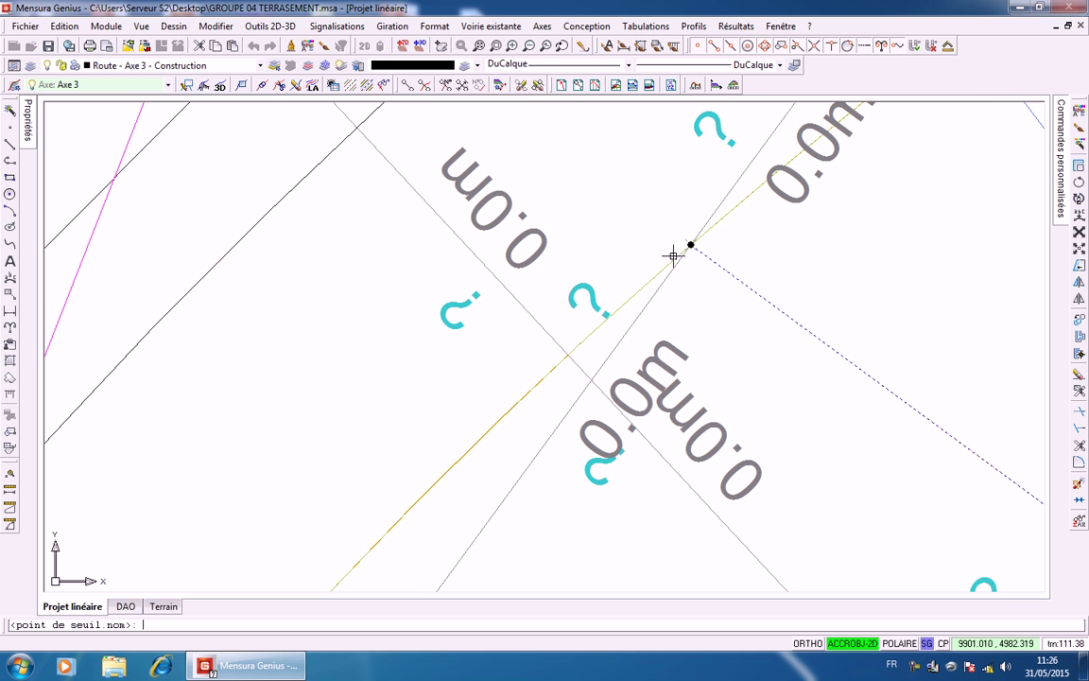
{"action": "scroll", "coordinate": [745, 275], "scroll_direction": "down", "scroll_amount": 5}
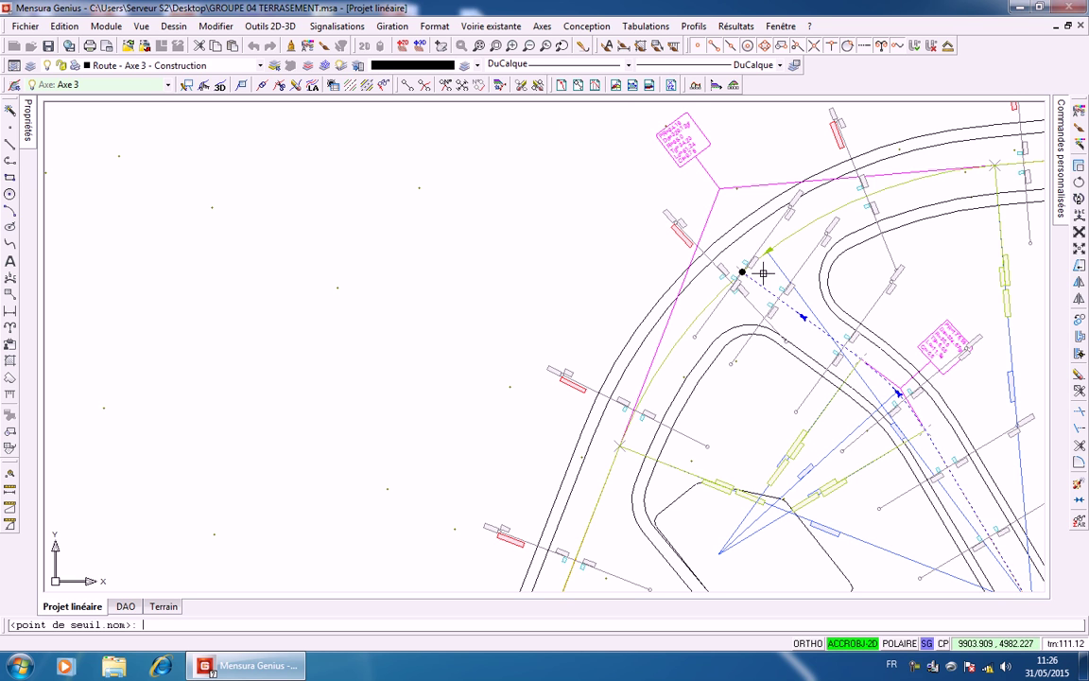
Name the axis intersection point "sectio 01" and finish creating it
{"action": "key", "text": "alt"}
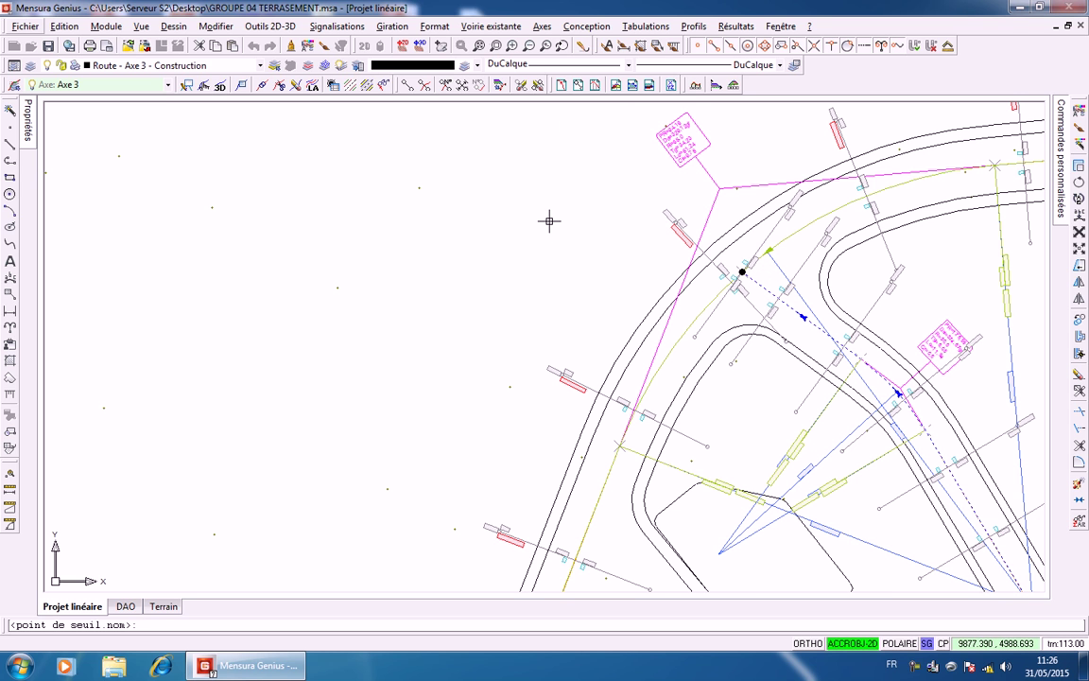
{"action": "key", "text": "alt"}
{"action": "key", "text": "Down"}
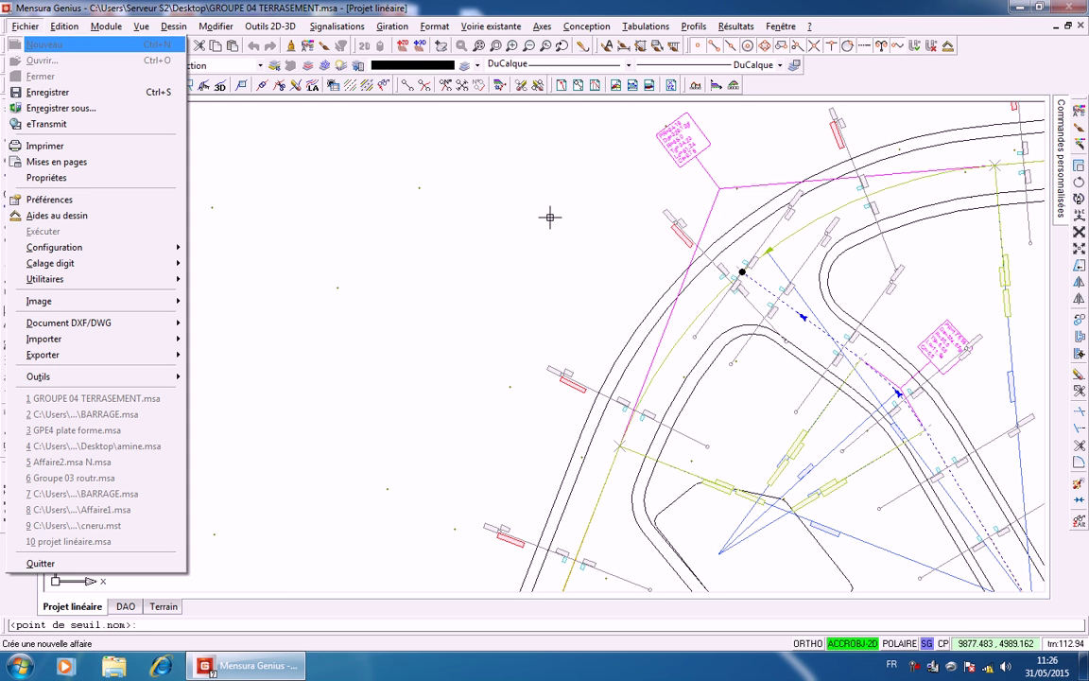
{"action": "key", "text": "Escape"}
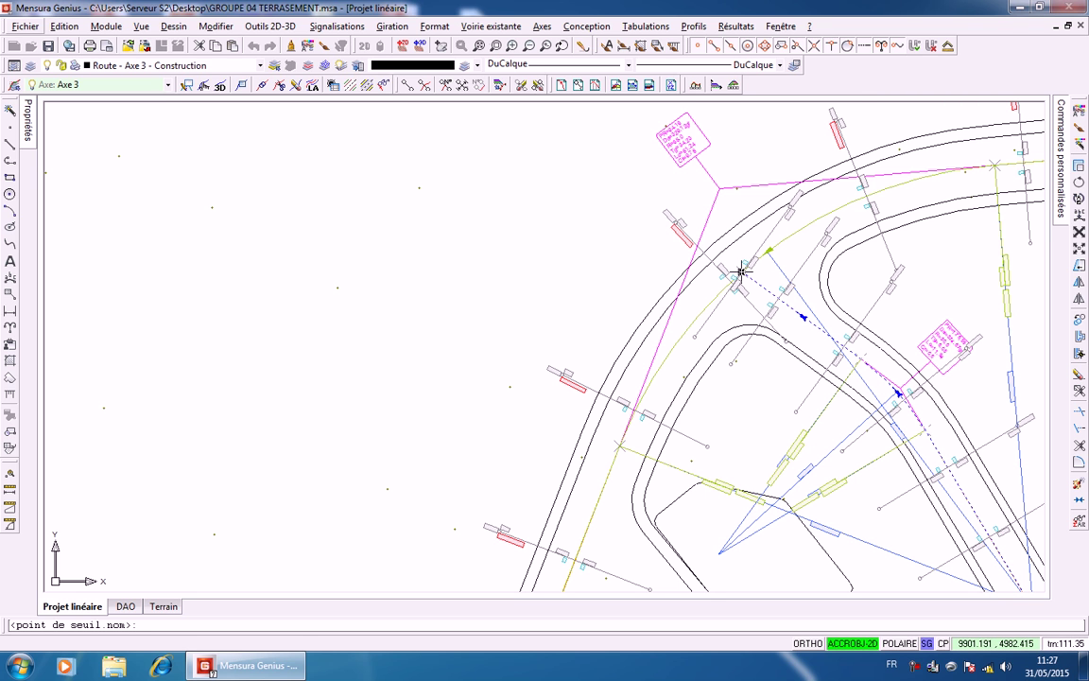
{"action": "key", "text": "alt+n"}
{"action": "key", "text": "Escape"}
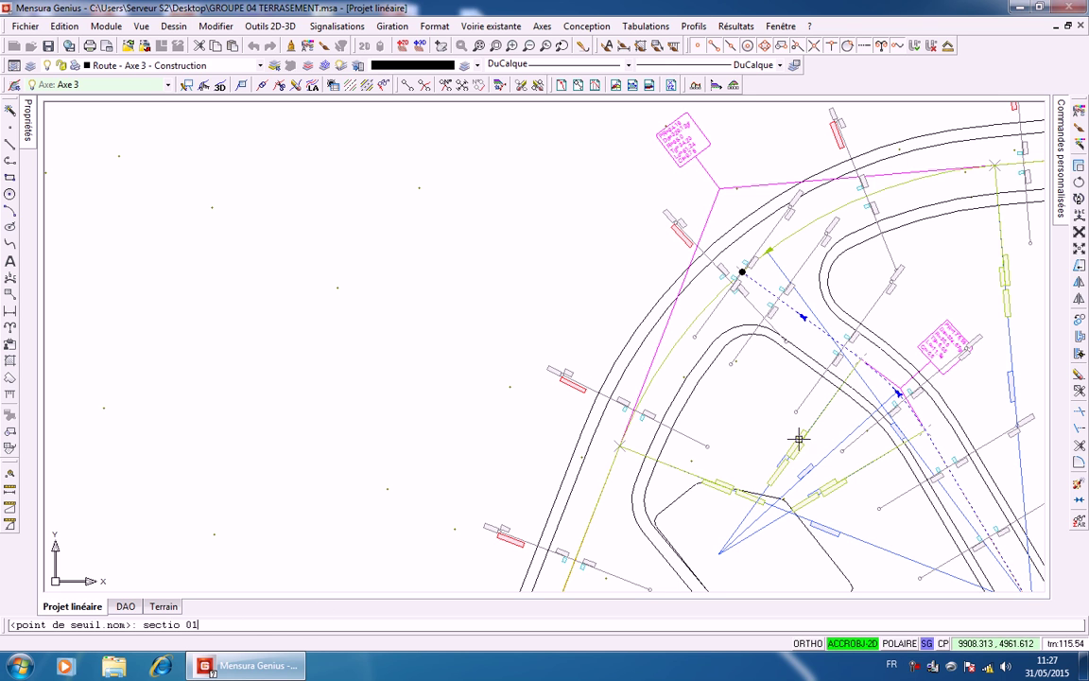
{"action": "key", "text": "Return"}
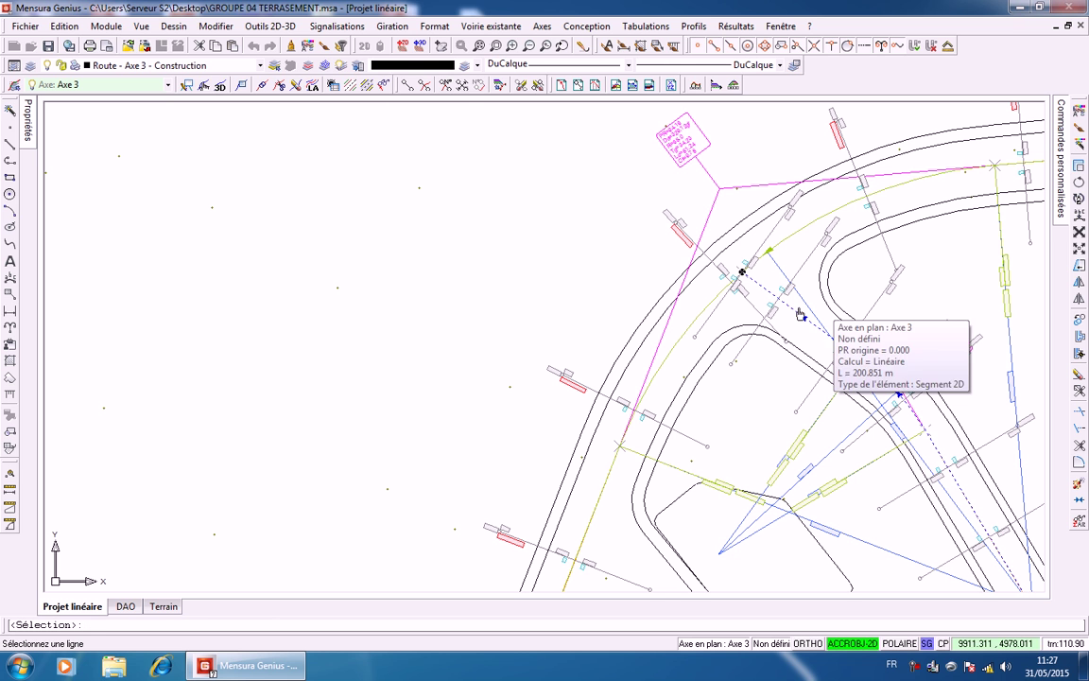
{"action": "left_click", "coordinate": [744, 274]}
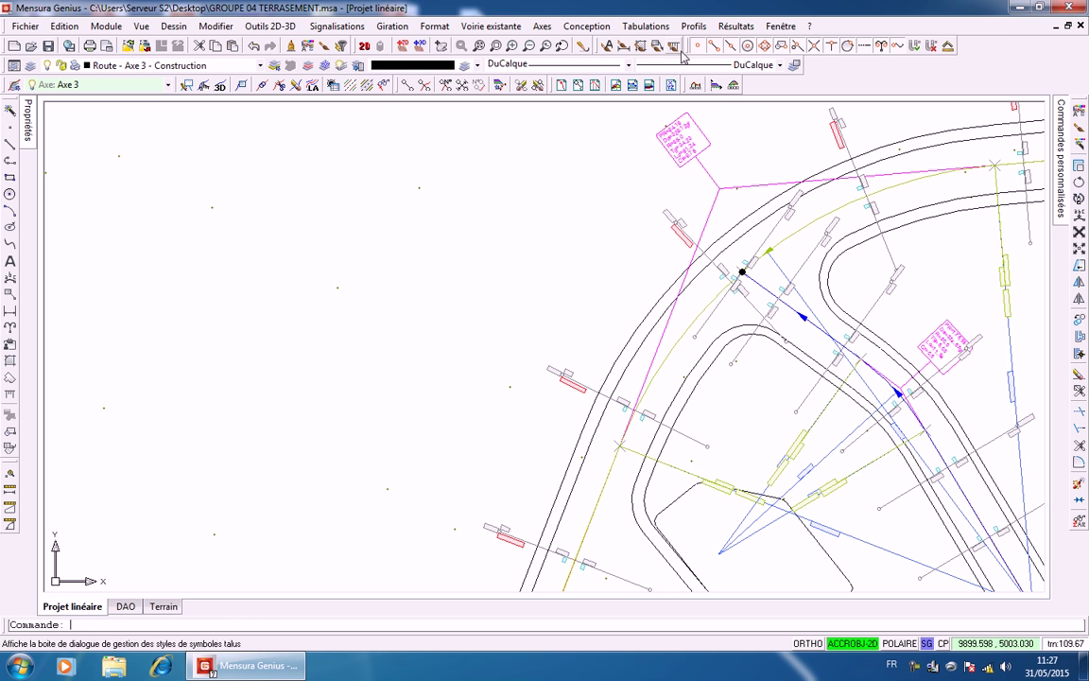
Open the longitudinal profile of Axe 3
{"action": "left_click", "coordinate": [694, 25]}
{"action": "left_click", "coordinate": [703, 45]}
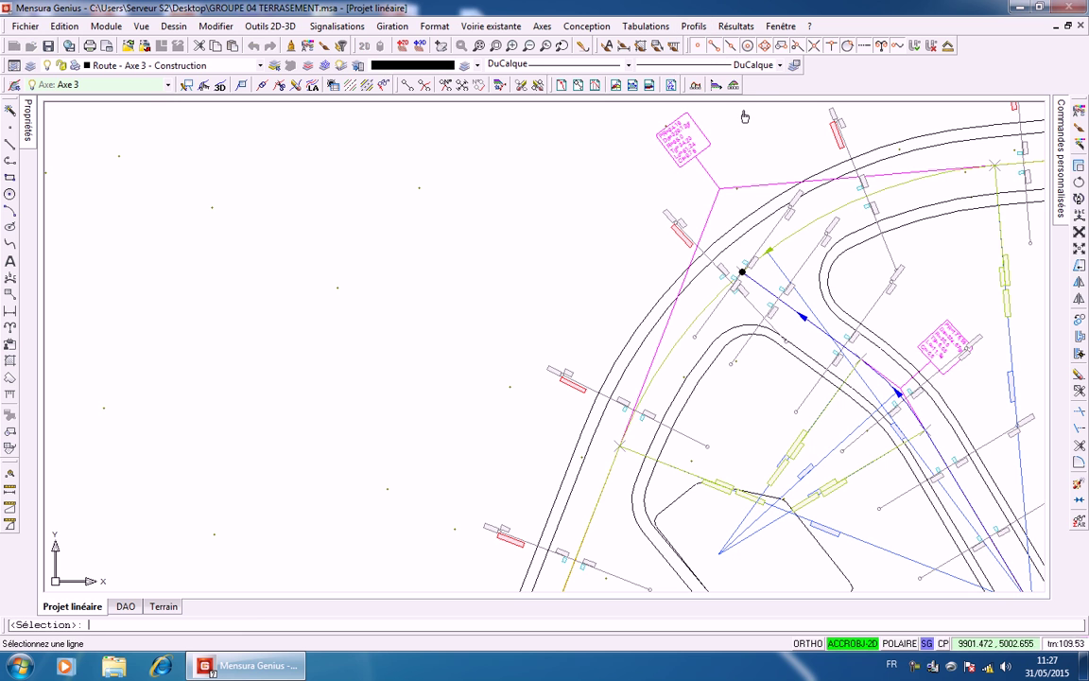
{"action": "left_click", "coordinate": [742, 274]}
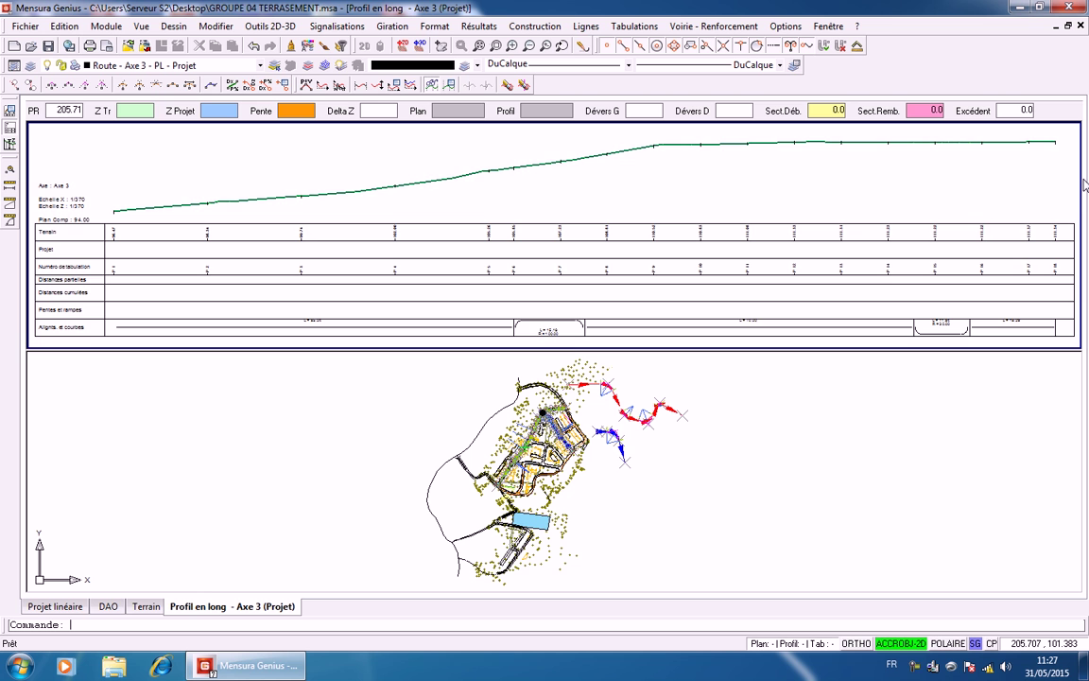
Examine the "sectio 01" intersection point's label and its position relative to the longitudinal profile
{"action": "scroll", "coordinate": [1084, 184], "scroll_direction": "down", "scroll_amount": 3}
{"action": "middle_click_drag", "start_coordinate": [996, 177], "coordinate": [801, 193]}
{"action": "middle_click_drag", "start_coordinate": [885, 225], "coordinate": [824, 221]}
{"action": "scroll", "coordinate": [795, 274], "scroll_direction": "up", "scroll_amount": 6}
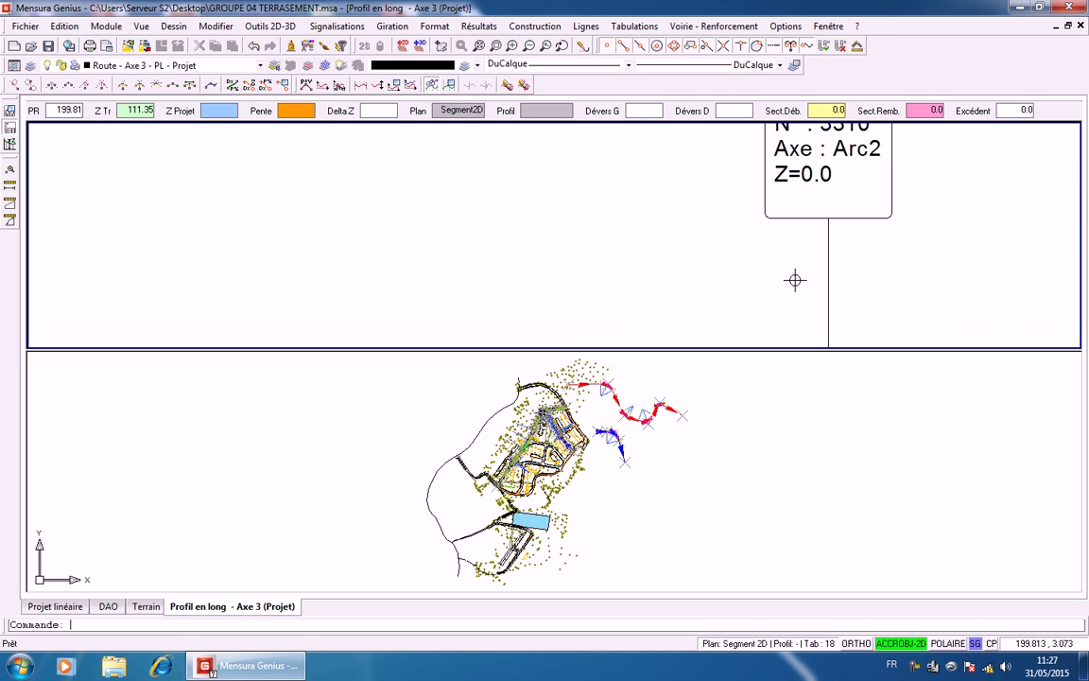
{"action": "scroll", "coordinate": [795, 279], "scroll_direction": "down", "scroll_amount": 3}
{"action": "mouse_move", "coordinate": [800, 287]}
{"action": "middle_mouse_down"}
{"action": "mouse_move", "coordinate": [805, 246]}
{"action": "mouse_move", "coordinate": [805, 275]}
{"action": "middle_mouse_up"}
{"action": "scroll", "coordinate": [804, 246], "scroll_direction": "down", "scroll_amount": 1}
{"action": "scroll", "coordinate": [806, 242], "scroll_direction": "down", "scroll_amount": 2}
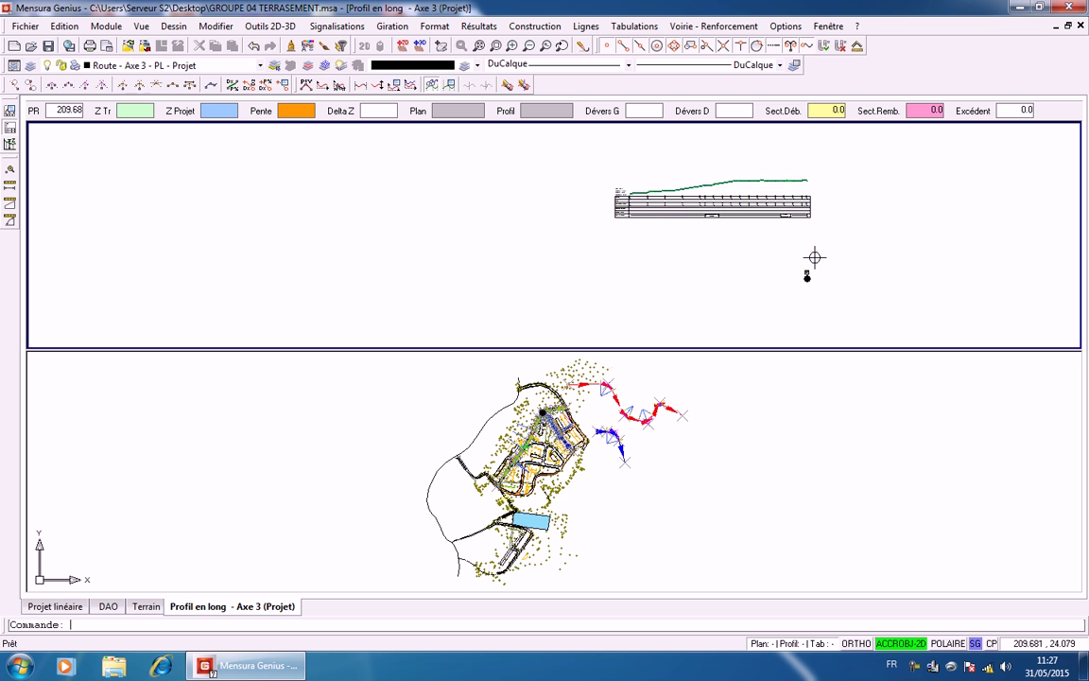
{"action": "scroll", "coordinate": [806, 252], "scroll_direction": "up", "scroll_amount": 4}
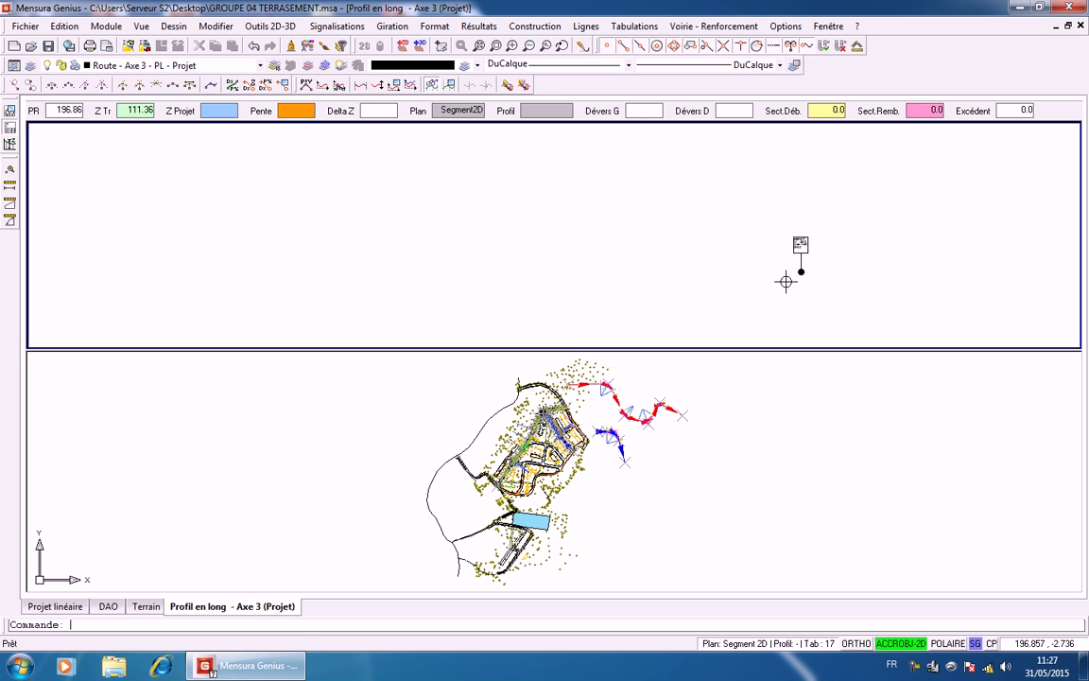
{"action": "scroll", "coordinate": [770, 234], "scroll_direction": "up", "scroll_amount": 2}
{"action": "scroll", "coordinate": [780, 248], "scroll_direction": "down", "scroll_amount": 3}
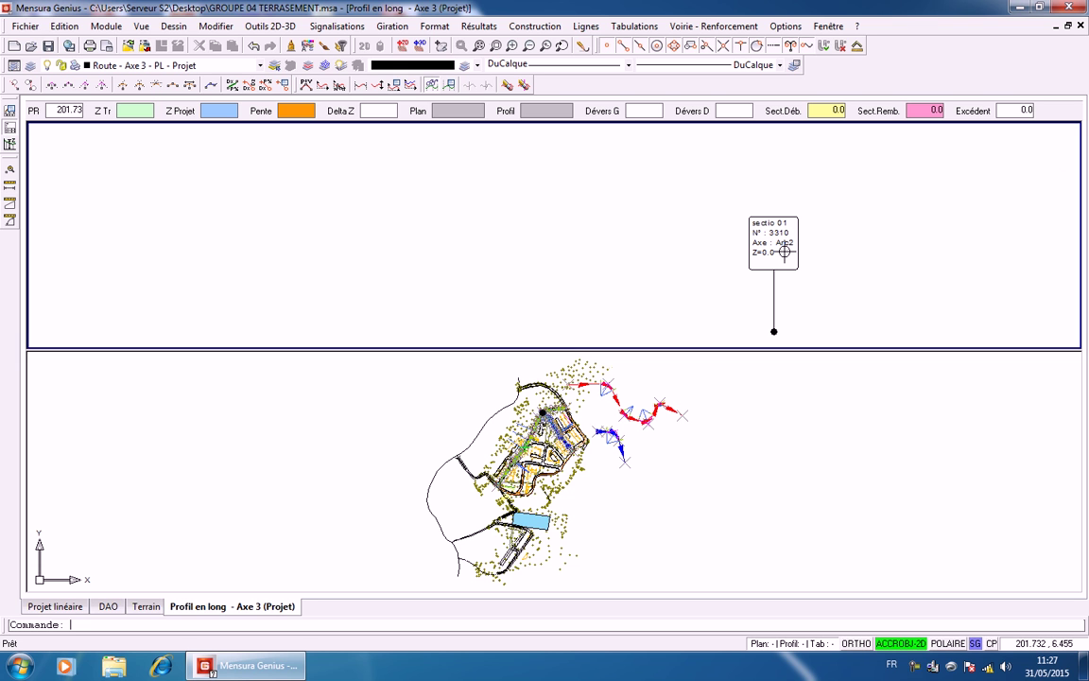
{"action": "scroll", "coordinate": [783, 251], "scroll_direction": "down", "scroll_amount": 5}
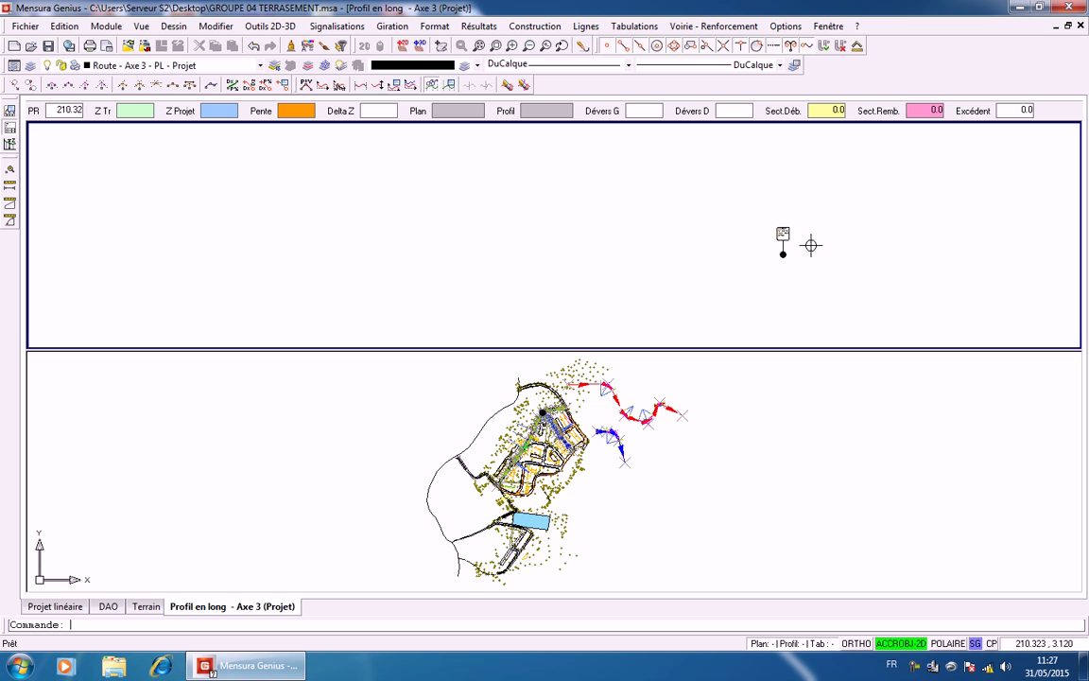
{"action": "scroll", "coordinate": [794, 249], "scroll_direction": "down", "scroll_amount": 3}
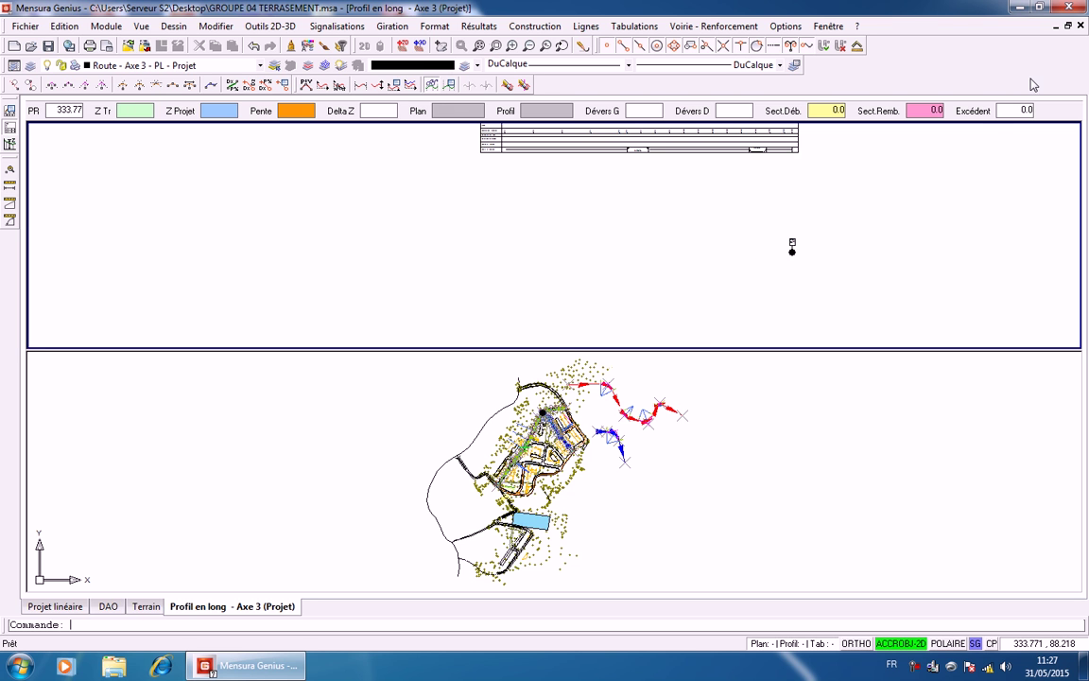
Close the longitudinal profile and delete the axis intersection point between Axe 1 and Axe 3
{"action": "left_click", "coordinate": [1080, 26]}
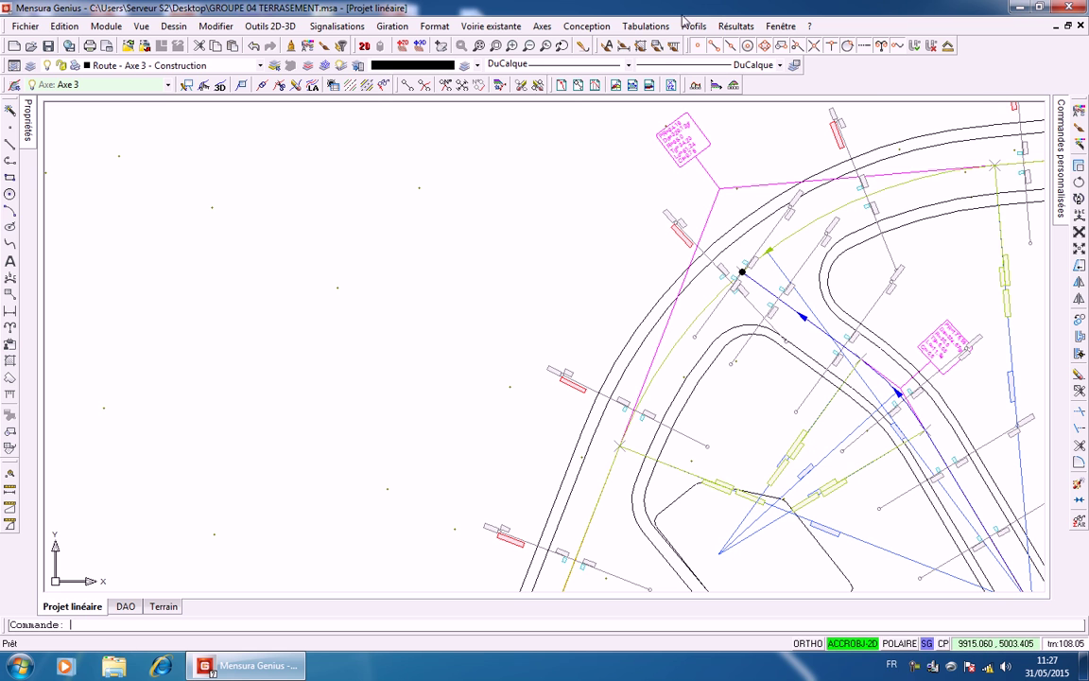
{"action": "left_click", "coordinate": [546, 27]}
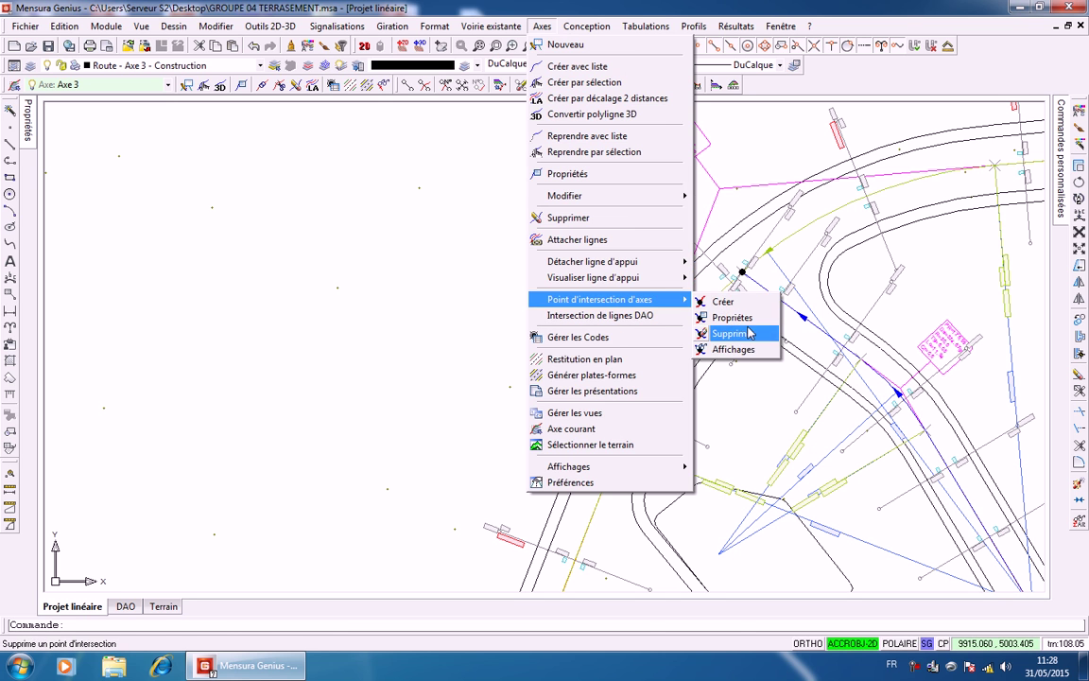
{"action": "left_click", "coordinate": [747, 333]}
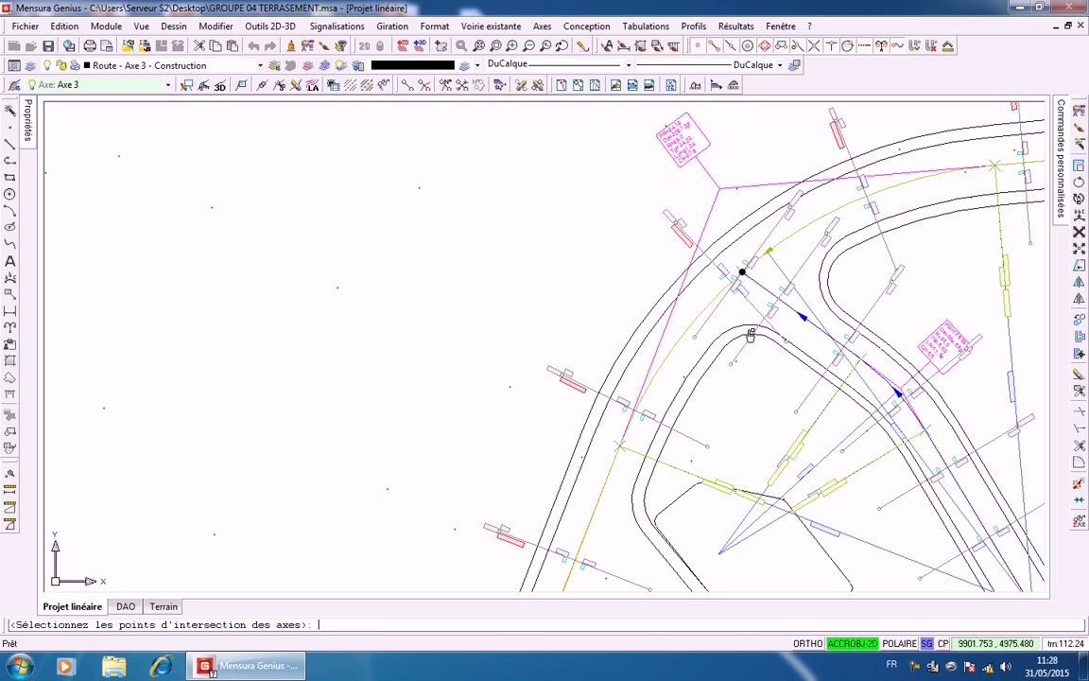
{"action": "left_click", "coordinate": [743, 275]}
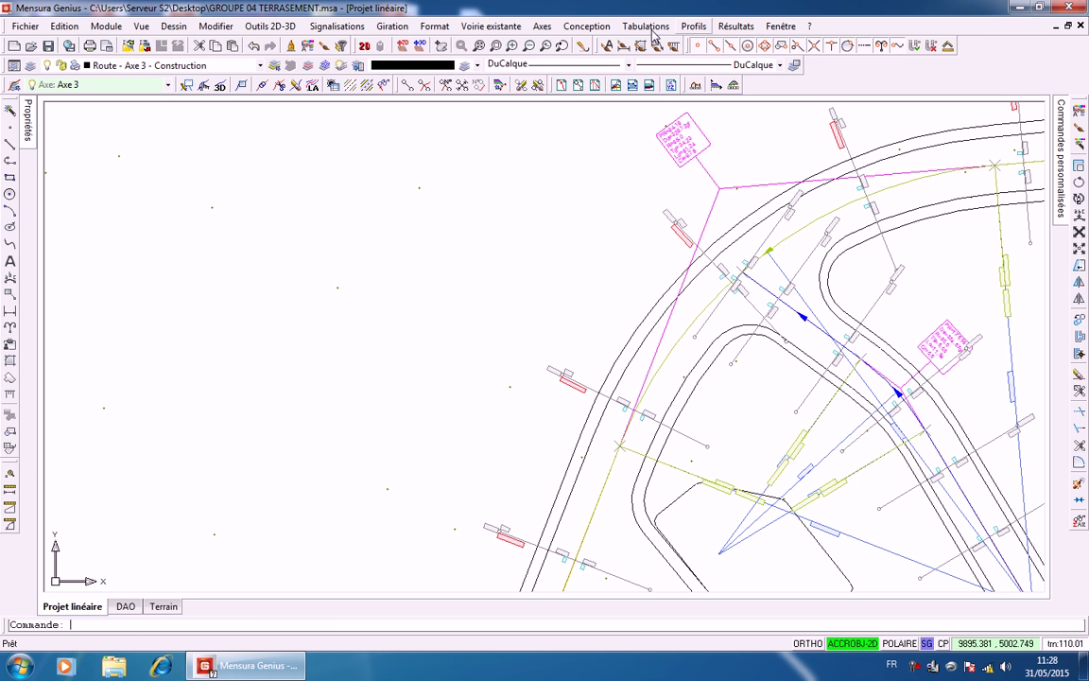
Create an axis intersection point where Axe 3 meets Axe 1 and name it "intersection01"
{"action": "left_click", "coordinate": [540, 26]}
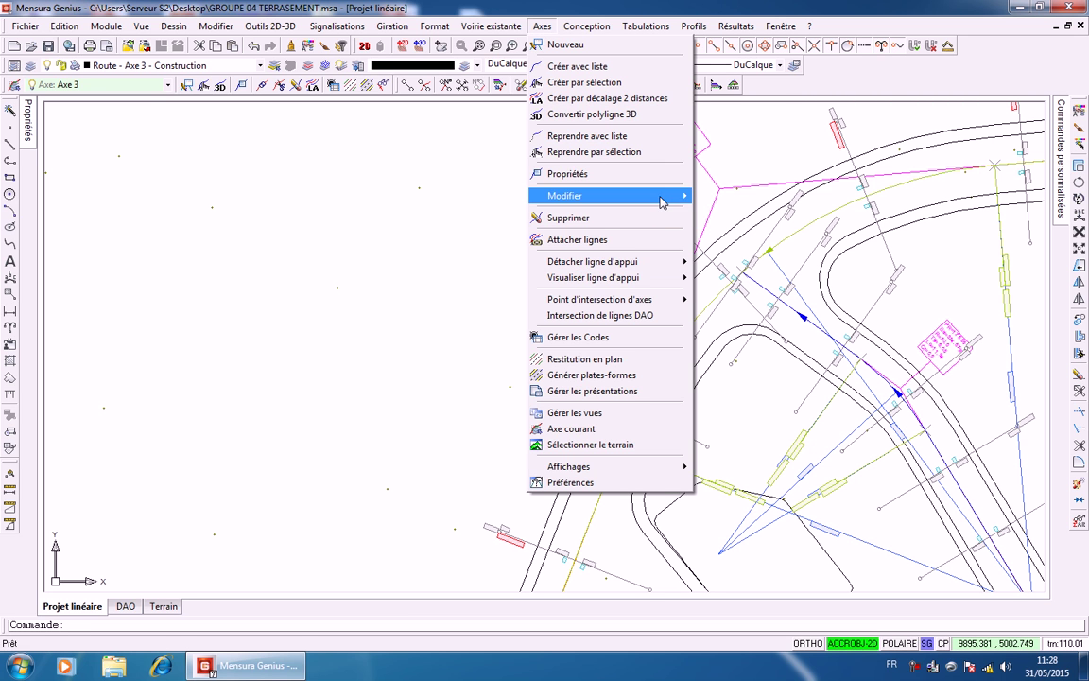
{"action": "mouse_move", "coordinate": [614, 278]}
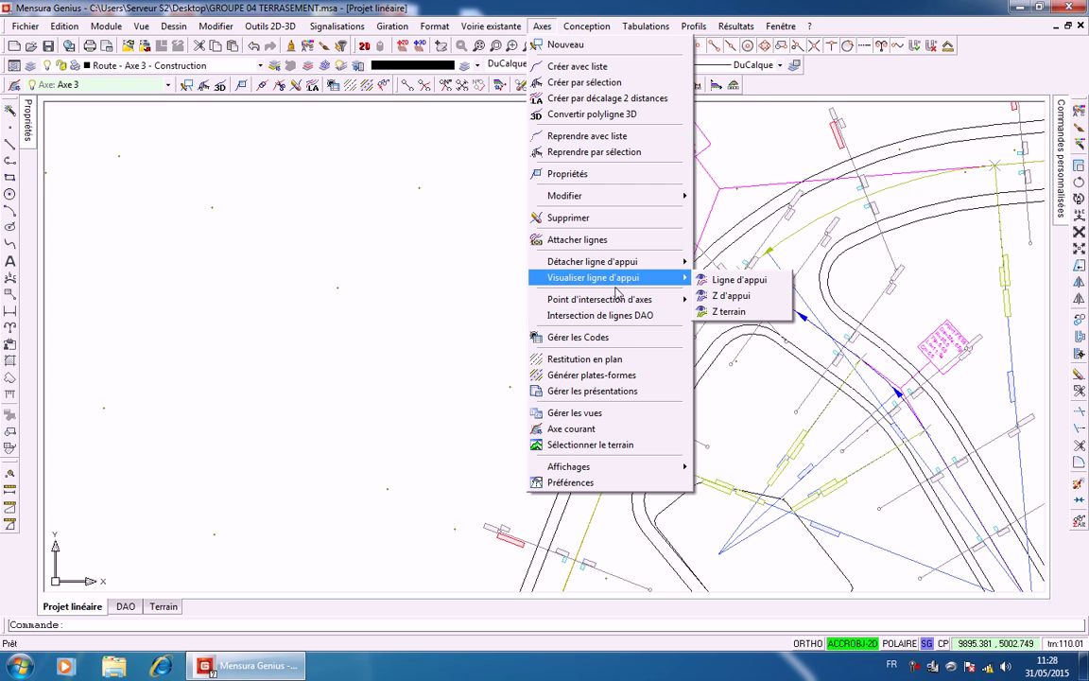
{"action": "mouse_move", "coordinate": [624, 299]}
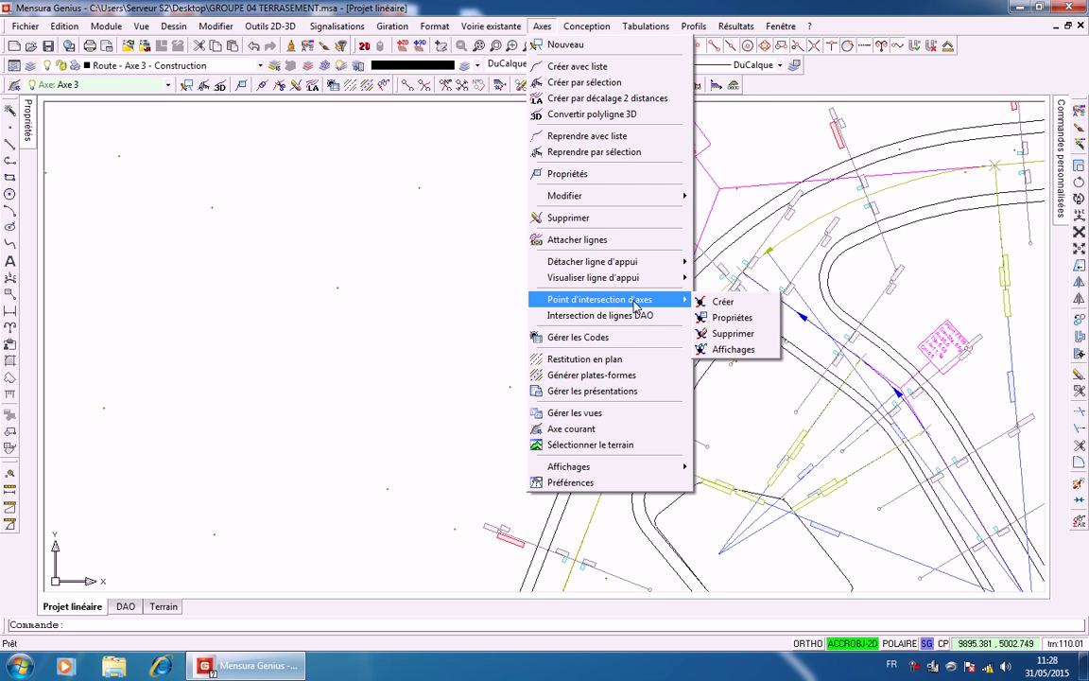
{"action": "left_click", "coordinate": [735, 320]}
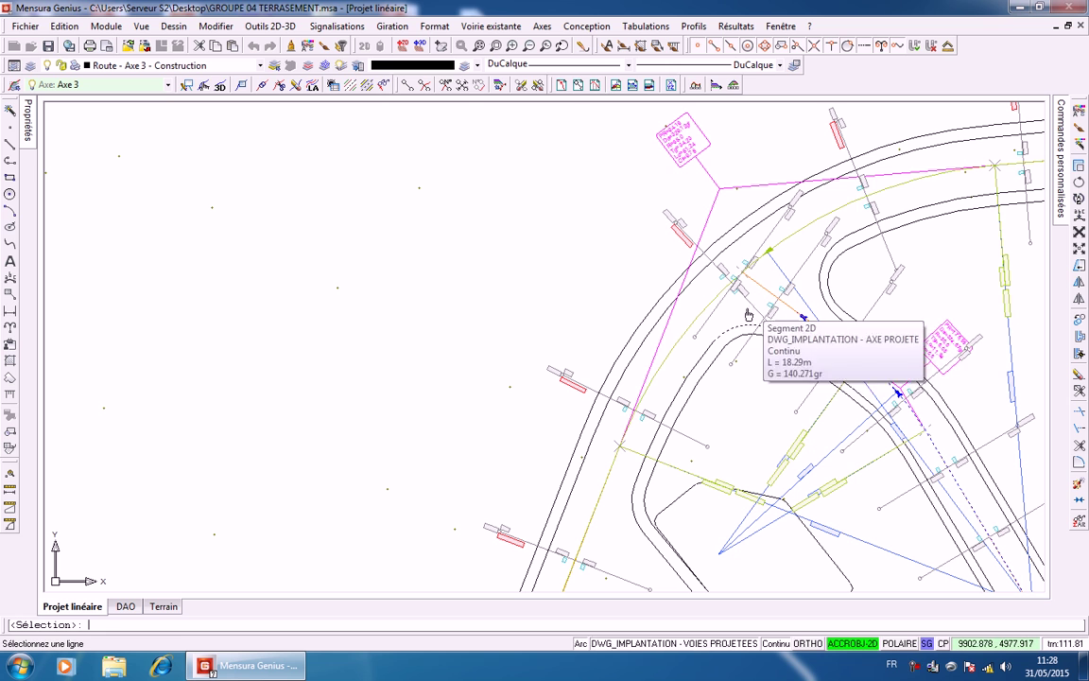
{"action": "left_click", "coordinate": [709, 308]}
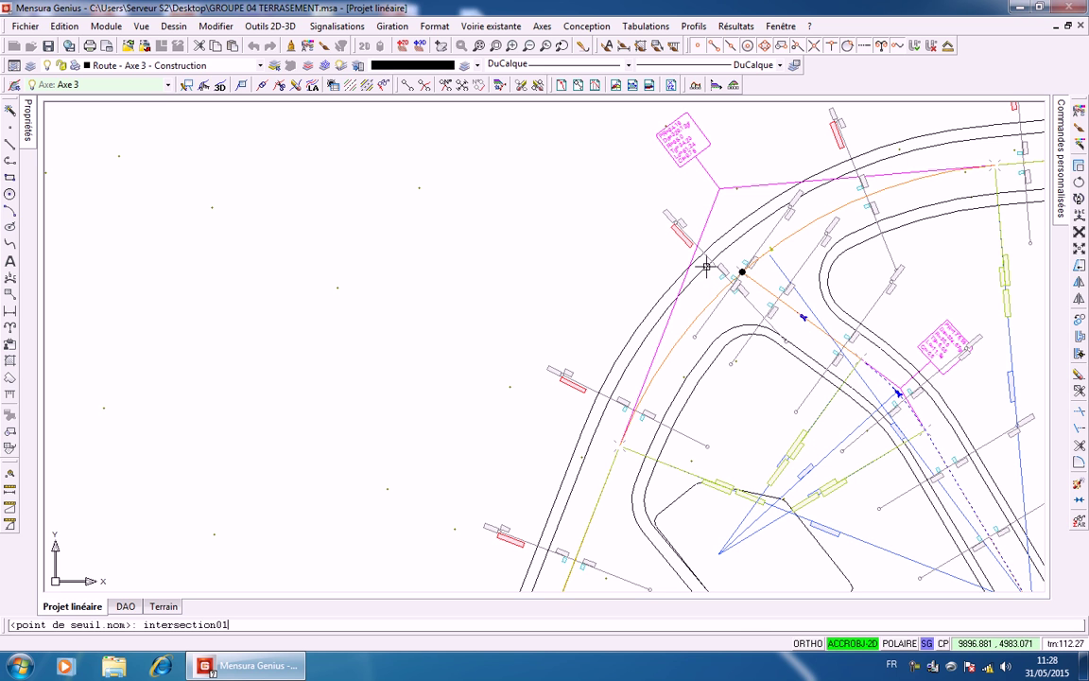
{"action": "key", "text": "Return"}
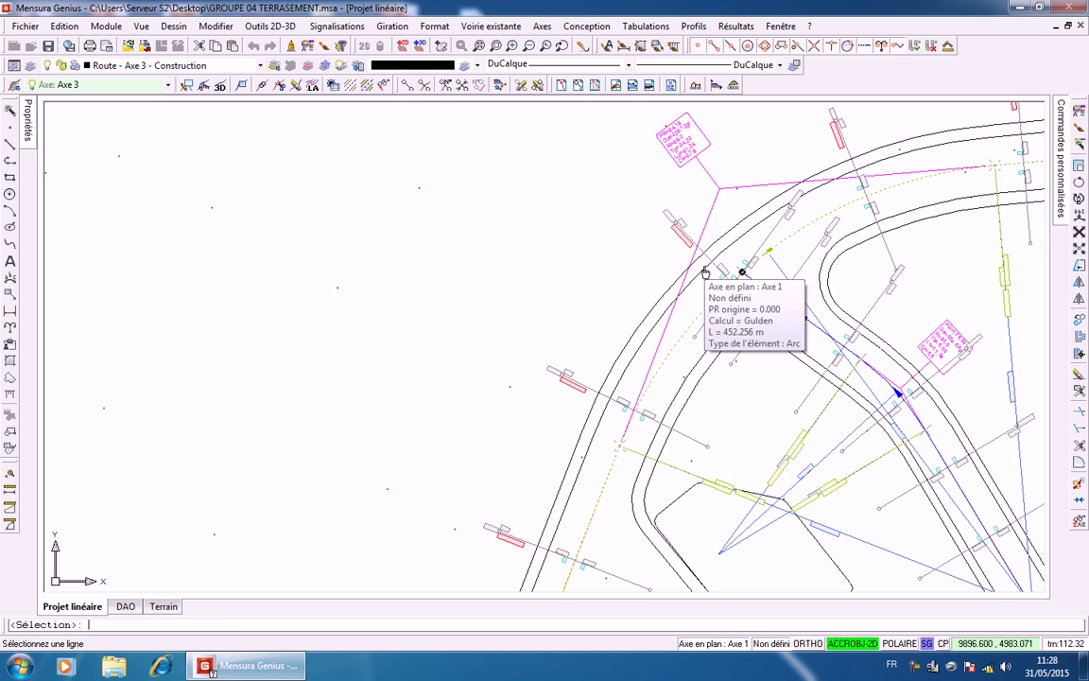
{"action": "left_click", "coordinate": [705, 273]}
Open the longitudinal profile of Axe 3 and examine the "intersection01" point's label below it
{"action": "left_click", "coordinate": [694, 25]}
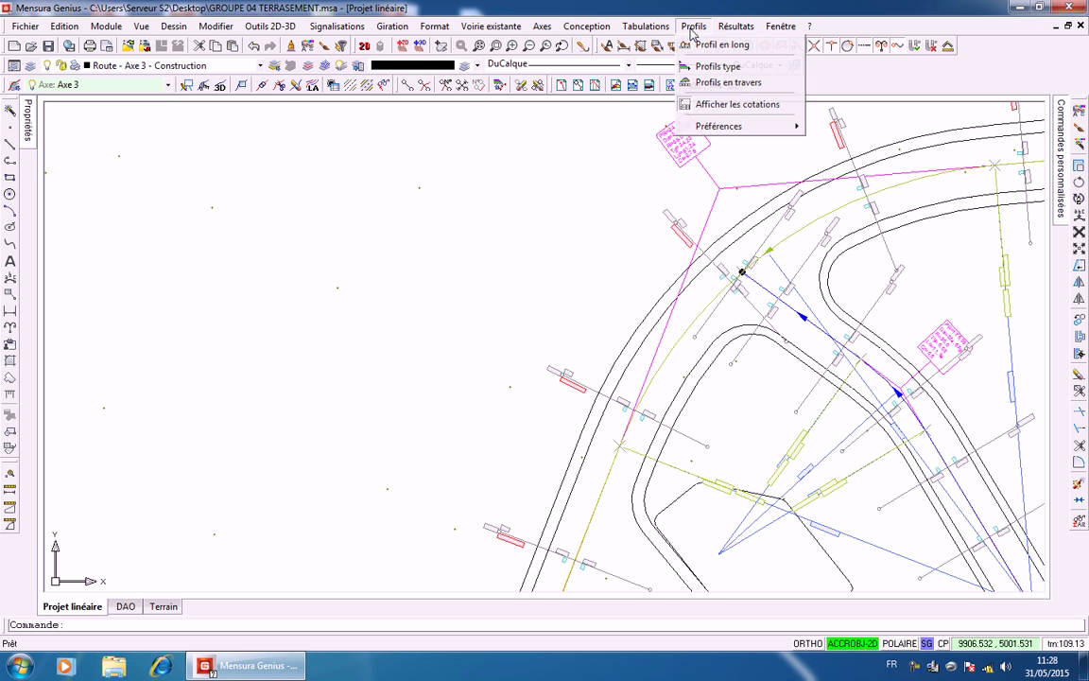
{"action": "left_click", "coordinate": [696, 42]}
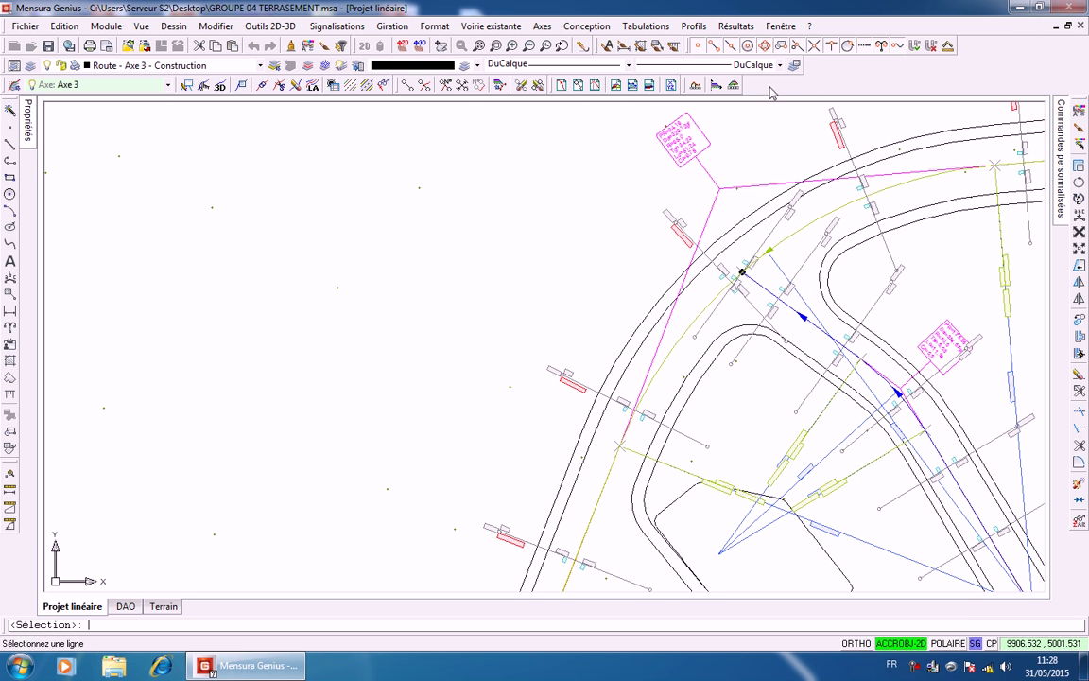
{"action": "left_click", "coordinate": [694, 25]}
{"action": "left_click", "coordinate": [706, 44]}
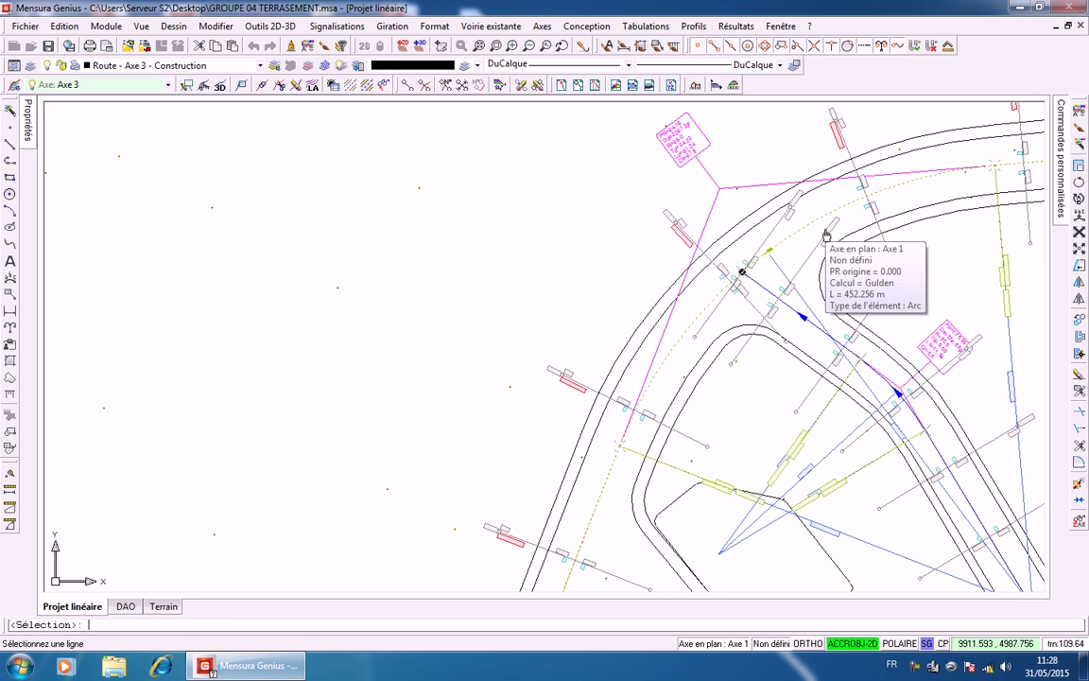
{"action": "left_click", "coordinate": [792, 314]}
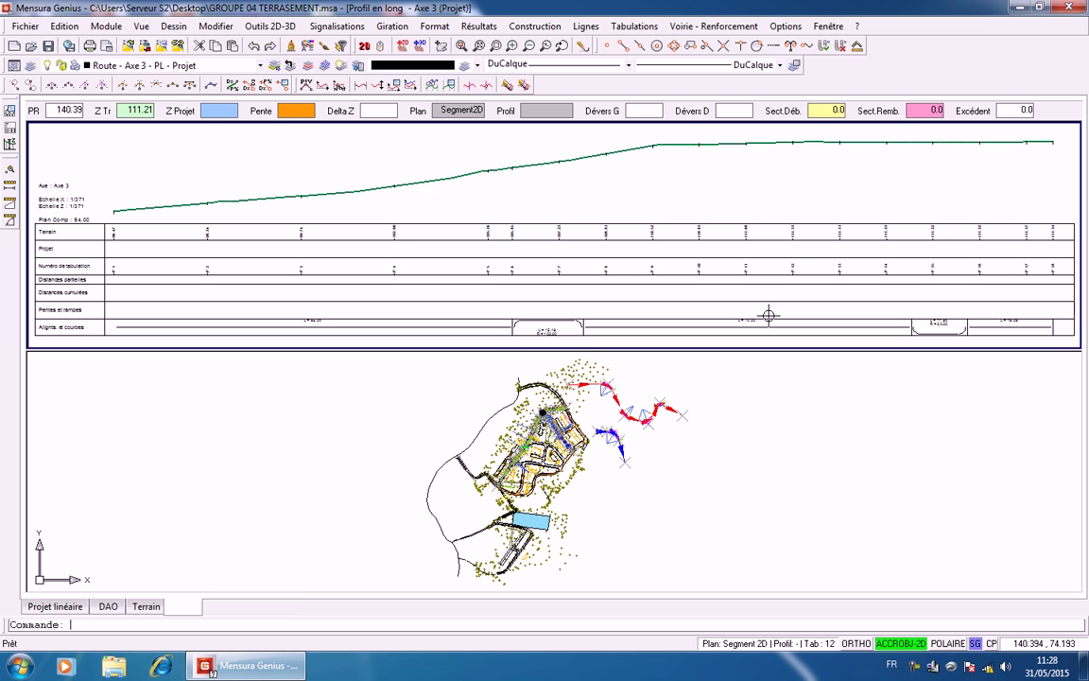
{"action": "scroll", "coordinate": [666, 234], "scroll_direction": "down", "scroll_amount": 5}
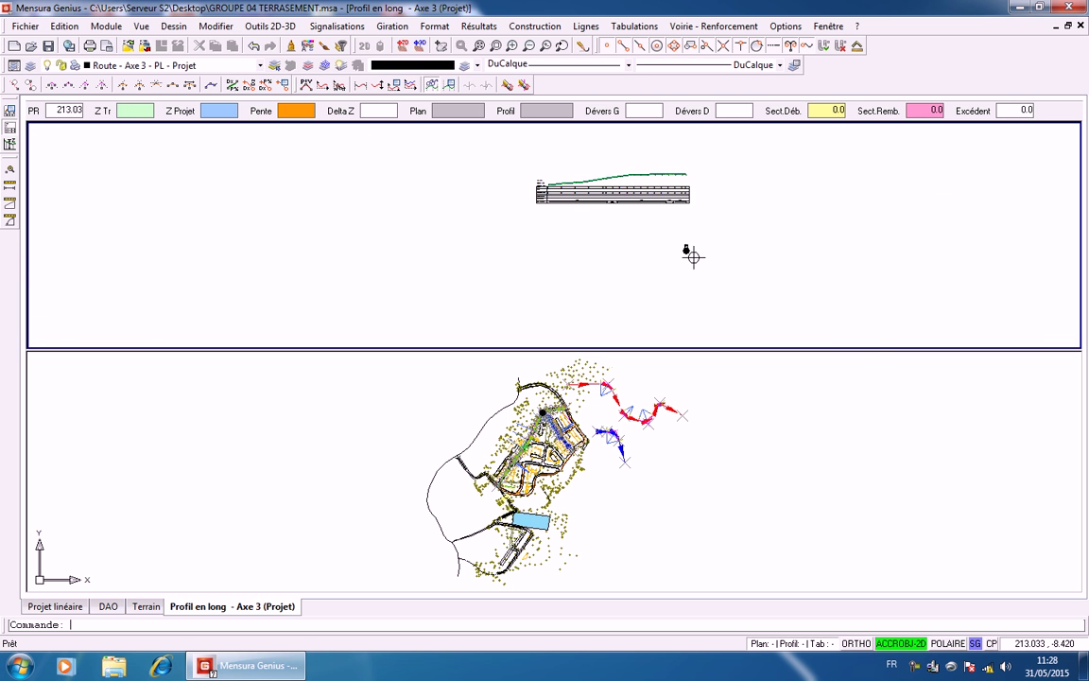
{"action": "scroll", "coordinate": [688, 253], "scroll_direction": "up", "scroll_amount": 5}
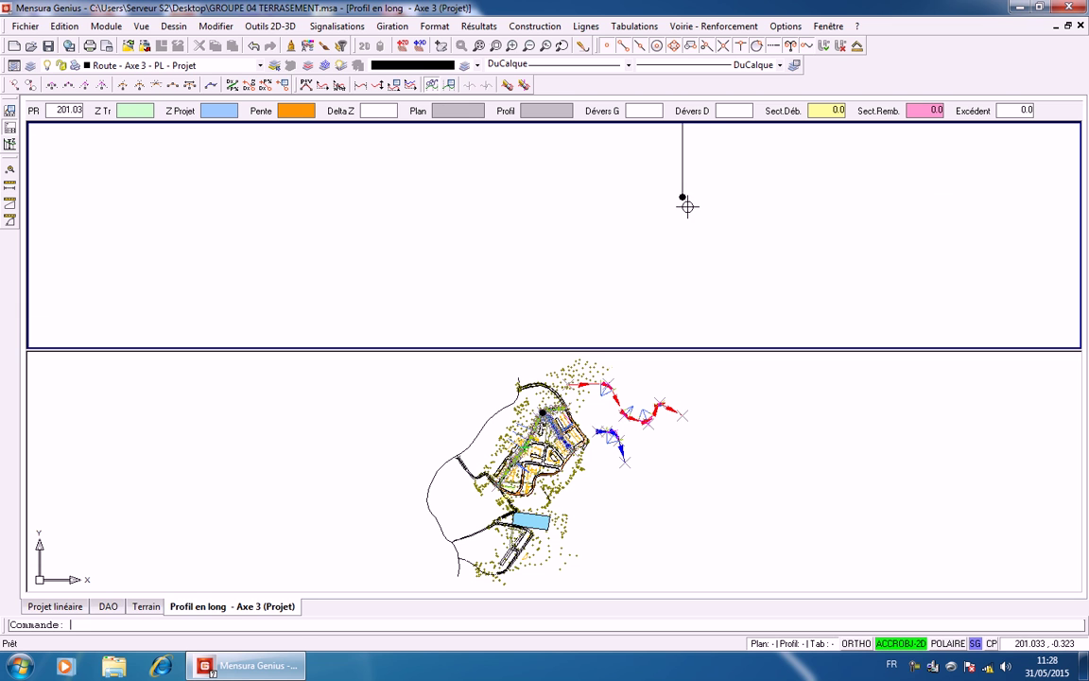
{"action": "scroll", "coordinate": [690, 260], "scroll_direction": "up", "scroll_amount": 3}
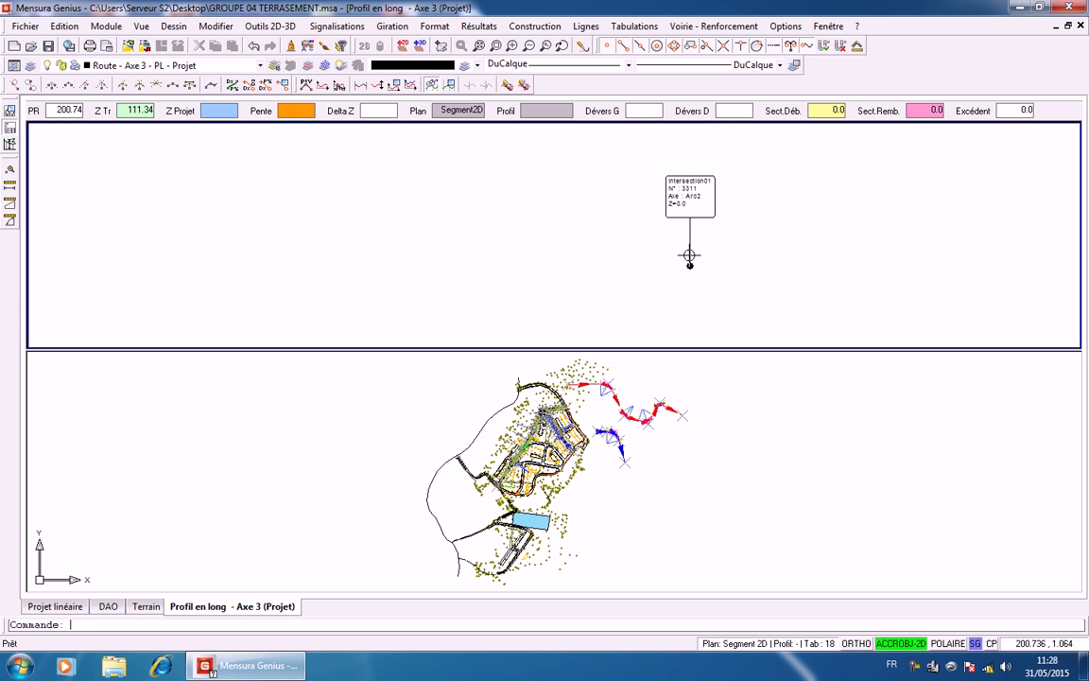
Examine the number, axis and Z value given in the "intersection01" label of Axe 3's longitudinal profile
{"action": "scroll", "coordinate": [688, 253], "scroll_direction": "down", "scroll_amount": 4}
{"action": "scroll", "coordinate": [689, 264], "scroll_direction": "up", "scroll_amount": 3}
{"action": "scroll", "coordinate": [689, 263], "scroll_direction": "down", "scroll_amount": 1}
{"action": "scroll", "coordinate": [688, 261], "scroll_direction": "down", "scroll_amount": 1}
{"action": "scroll", "coordinate": [689, 262], "scroll_direction": "up", "scroll_amount": 2}
{"action": "scroll", "coordinate": [686, 261], "scroll_direction": "down", "scroll_amount": 3}
{"action": "scroll", "coordinate": [687, 258], "scroll_direction": "up", "scroll_amount": 3}
{"action": "scroll", "coordinate": [688, 258], "scroll_direction": "down", "scroll_amount": 1}
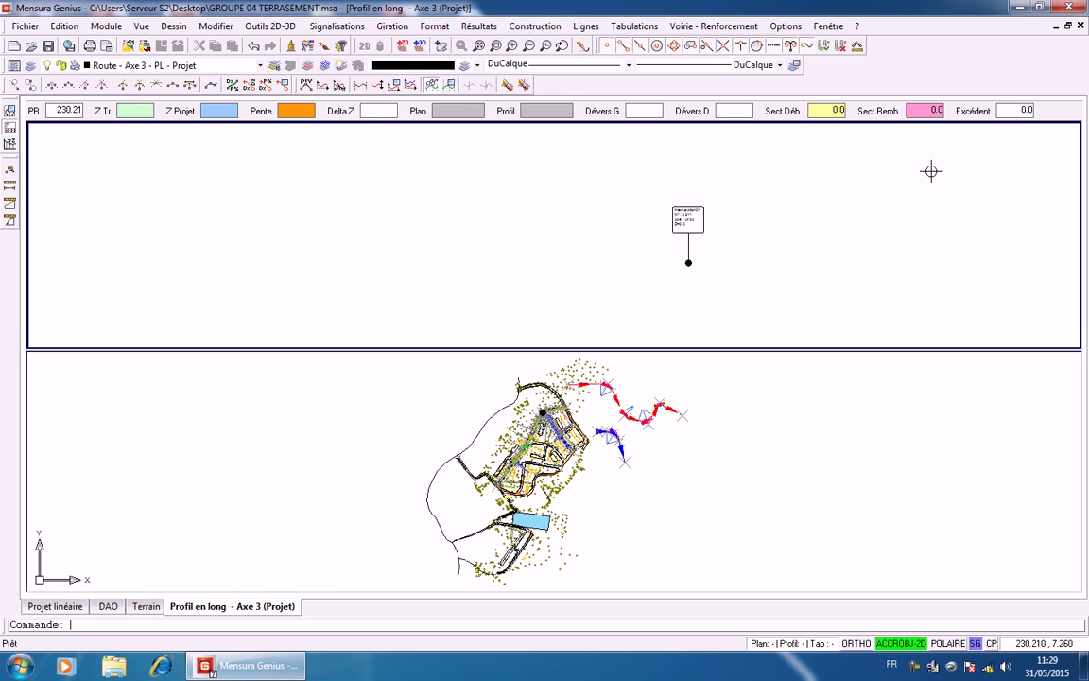
Close the longitudinal profile of Axe 3 and delete the "intersection01" axis intersection point in the plan
{"action": "left_click", "coordinate": [1079, 26]}
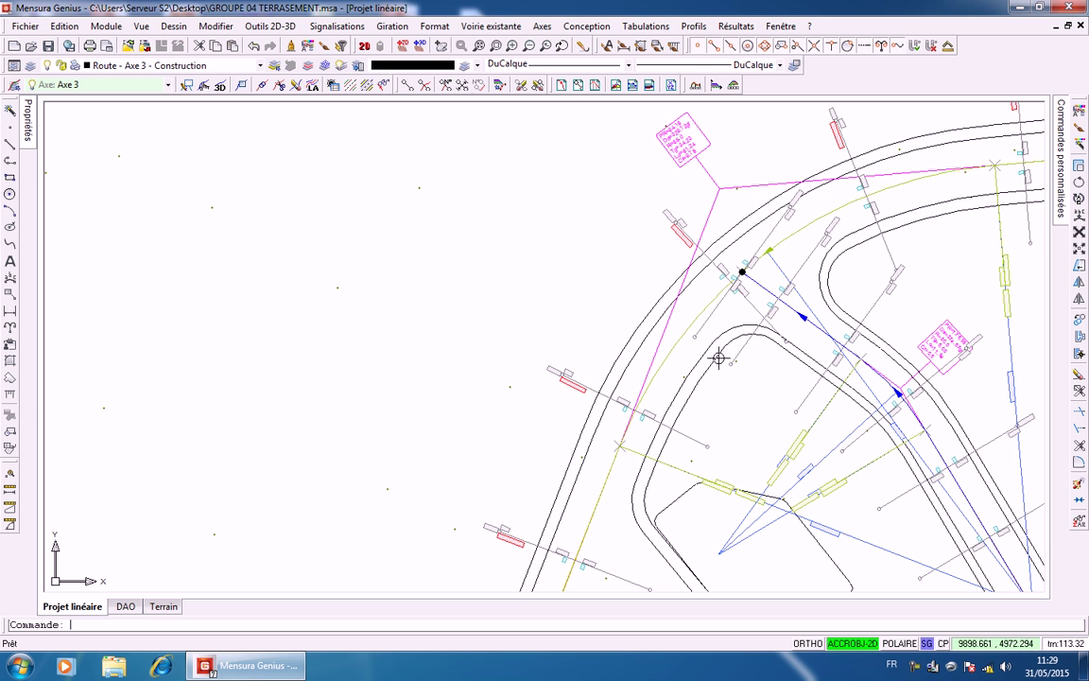
{"action": "scroll", "coordinate": [653, 301], "scroll_direction": "up", "scroll_amount": 2}
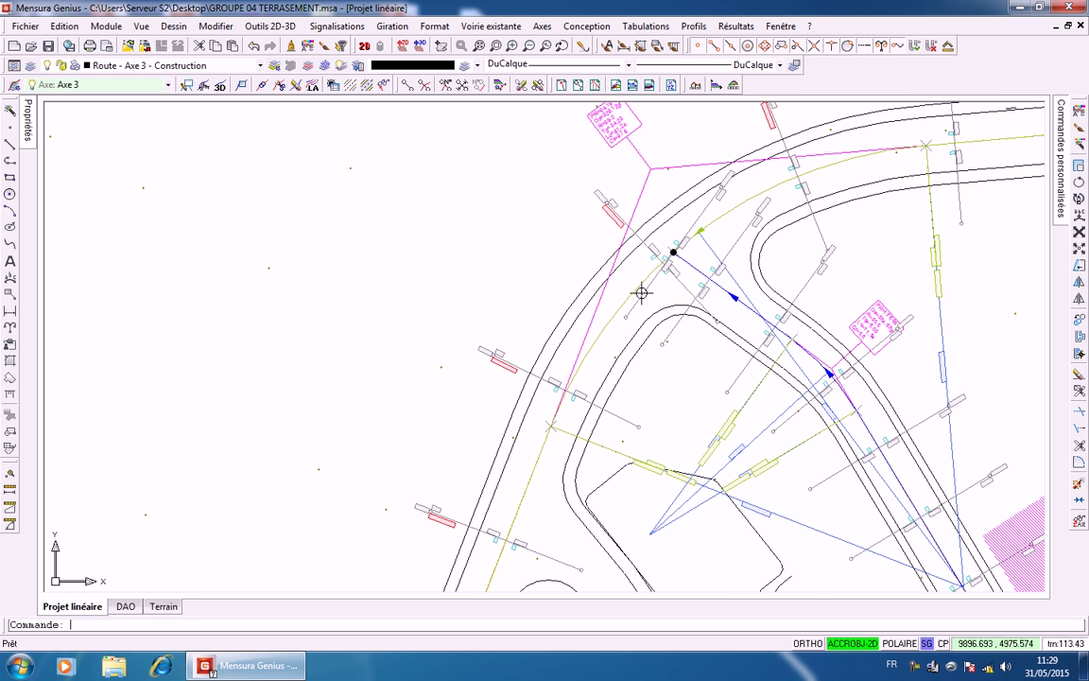
{"action": "left_click", "coordinate": [536, 26]}
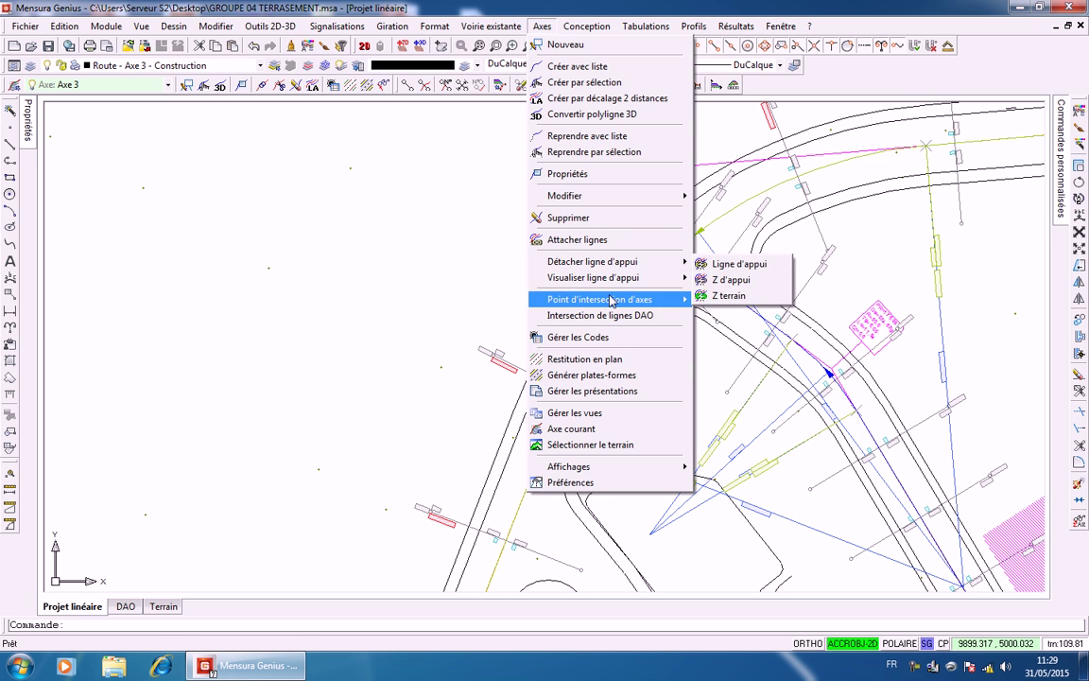
{"action": "mouse_move", "coordinate": [624, 298]}
{"action": "left_click", "coordinate": [732, 332]}
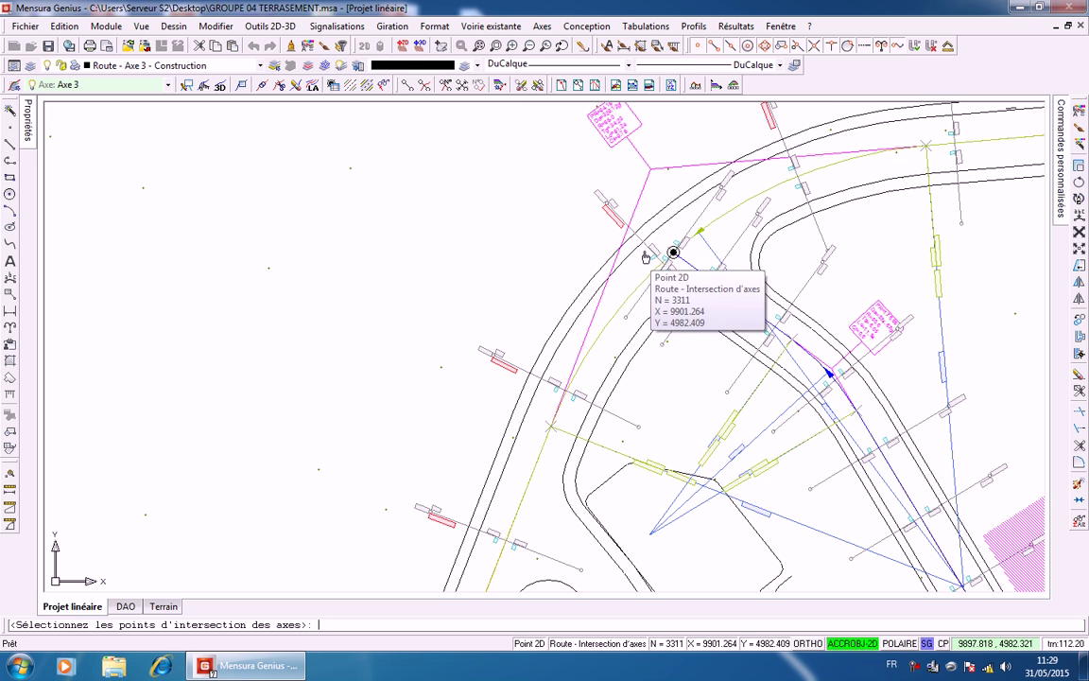
{"action": "mouse_move", "coordinate": [674, 257]}
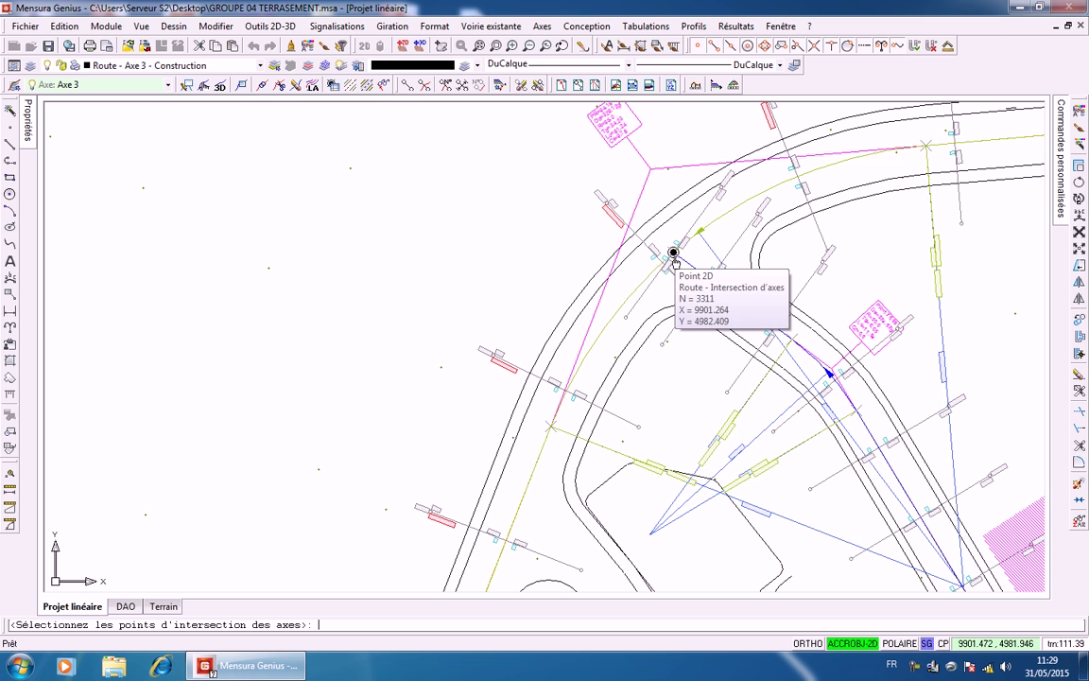
{"action": "left_click", "coordinate": [674, 255]}
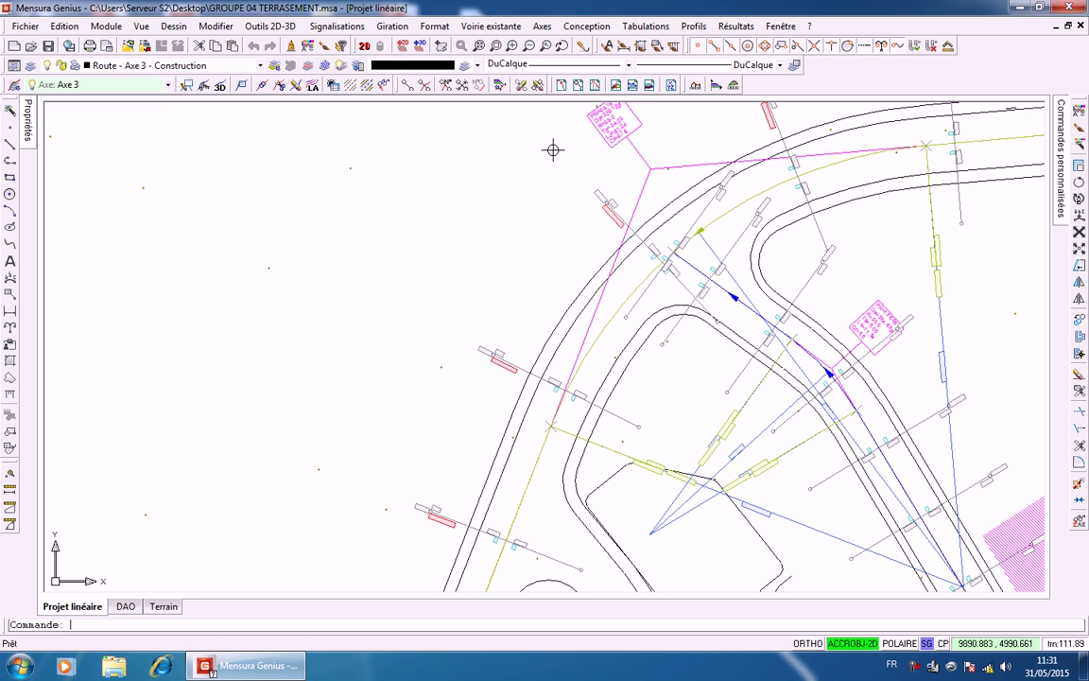
Create an axis intersection point between Axe 3 and Axe 1 from the terrain or support elevation and name it "intersection 01"
{"action": "left_click", "coordinate": [543, 28]}
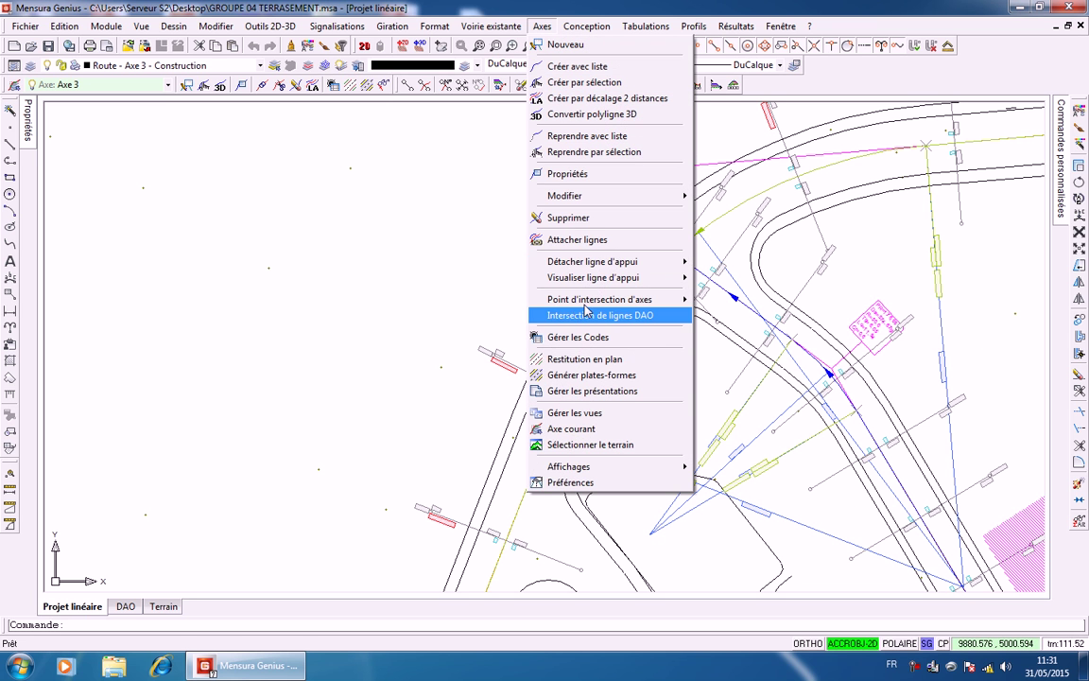
{"action": "mouse_move", "coordinate": [615, 299]}
{"action": "left_click", "coordinate": [727, 302]}
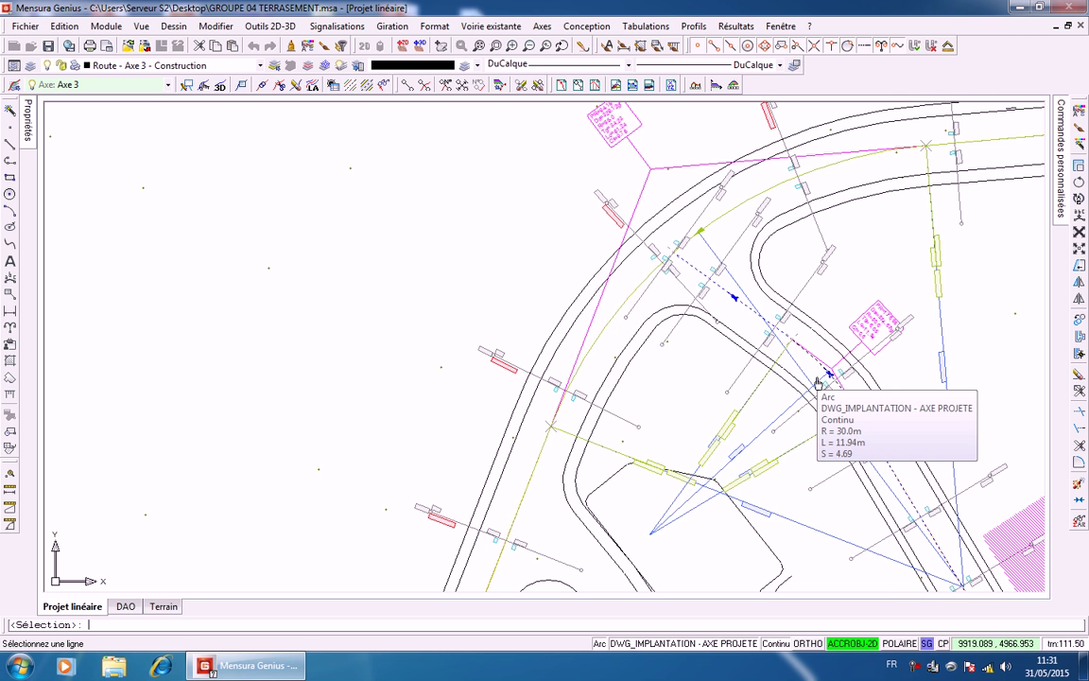
{"action": "left_click", "coordinate": [703, 236]}
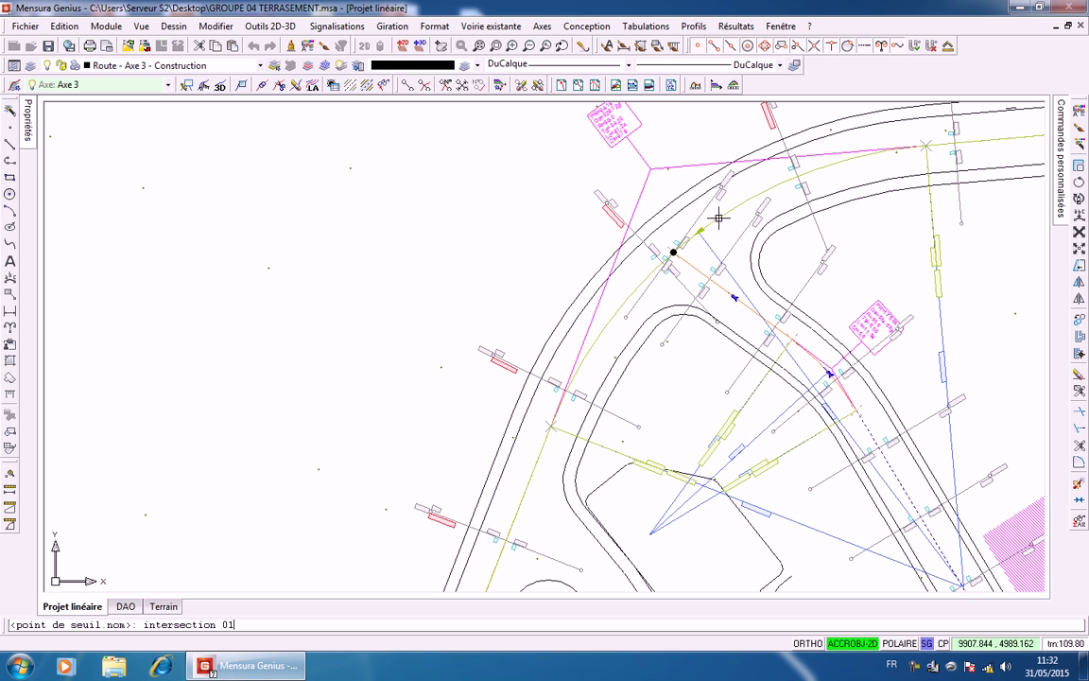
{"action": "key", "text": "Return"}
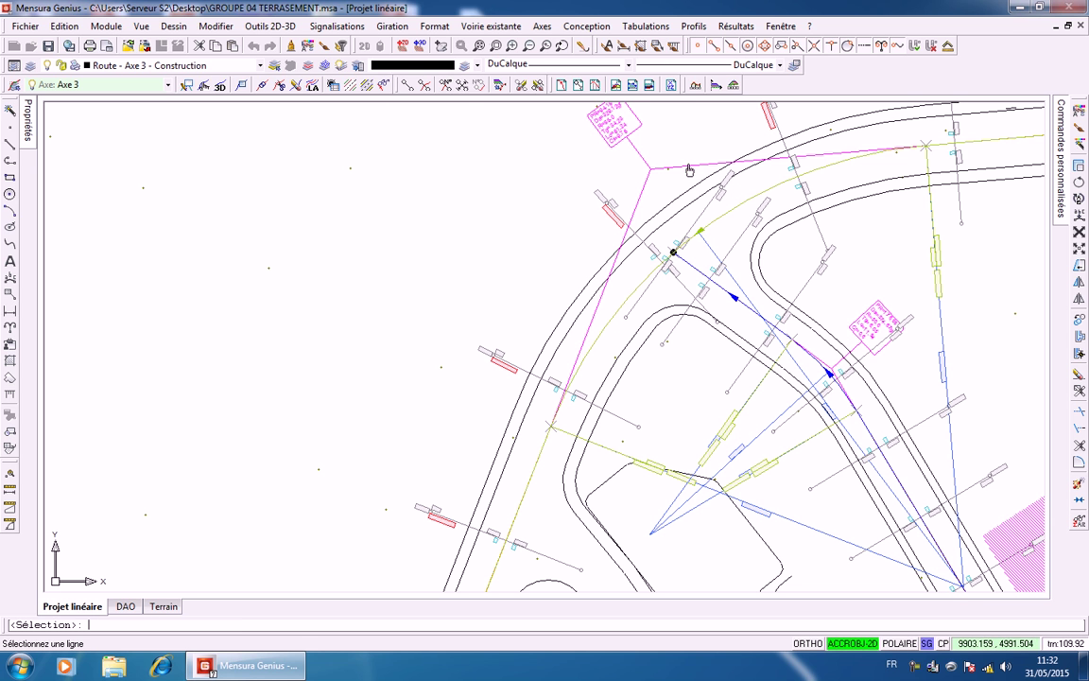
Open the longitudinal profile of Axe 3 and examine the "intersection 01" label at the profile's end
{"action": "left_click", "coordinate": [700, 27]}
{"action": "left_click", "coordinate": [699, 44]}
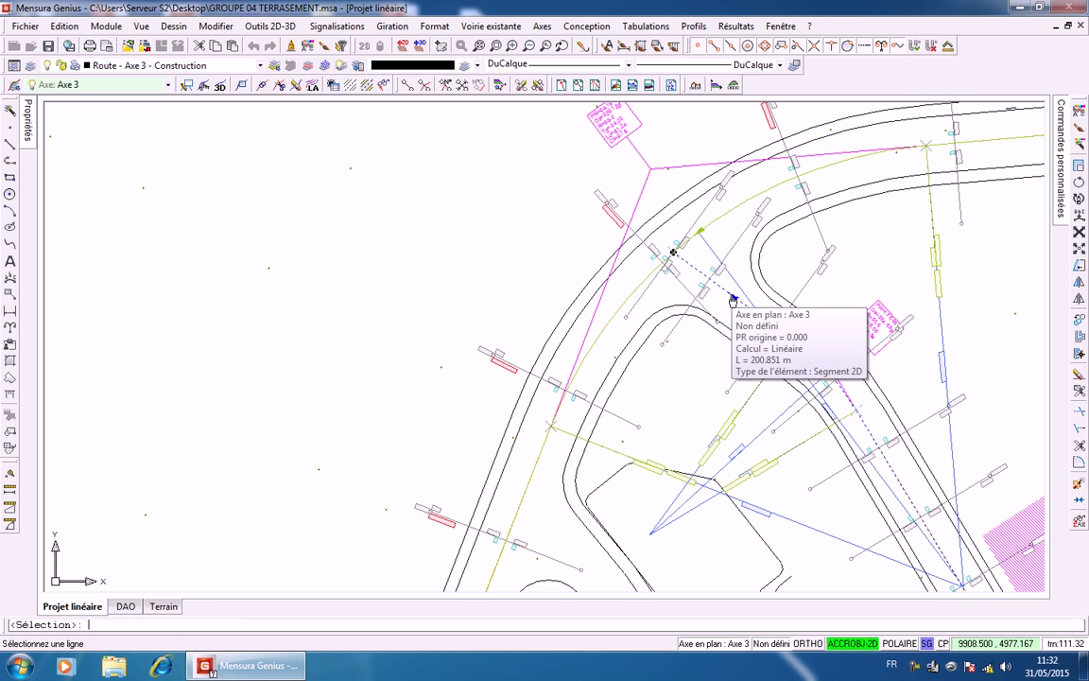
{"action": "left_click", "coordinate": [731, 297]}
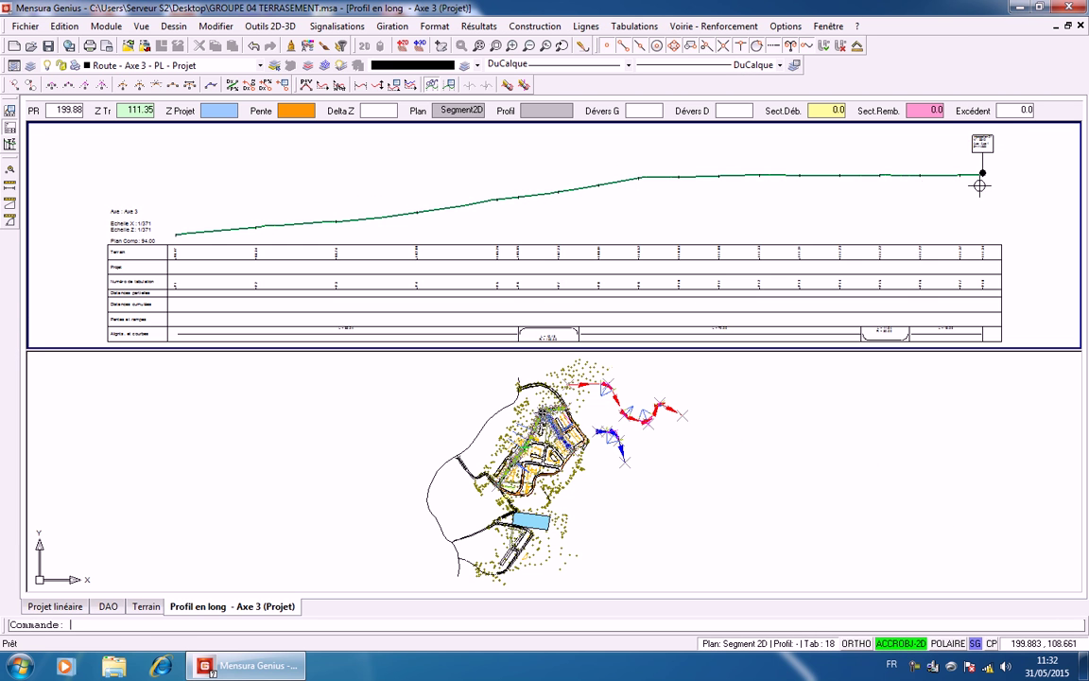
{"action": "scroll", "coordinate": [981, 180], "scroll_direction": "up", "scroll_amount": 4}
{"action": "middle_click_drag", "start_coordinate": [981, 176], "coordinate": [872, 299]}
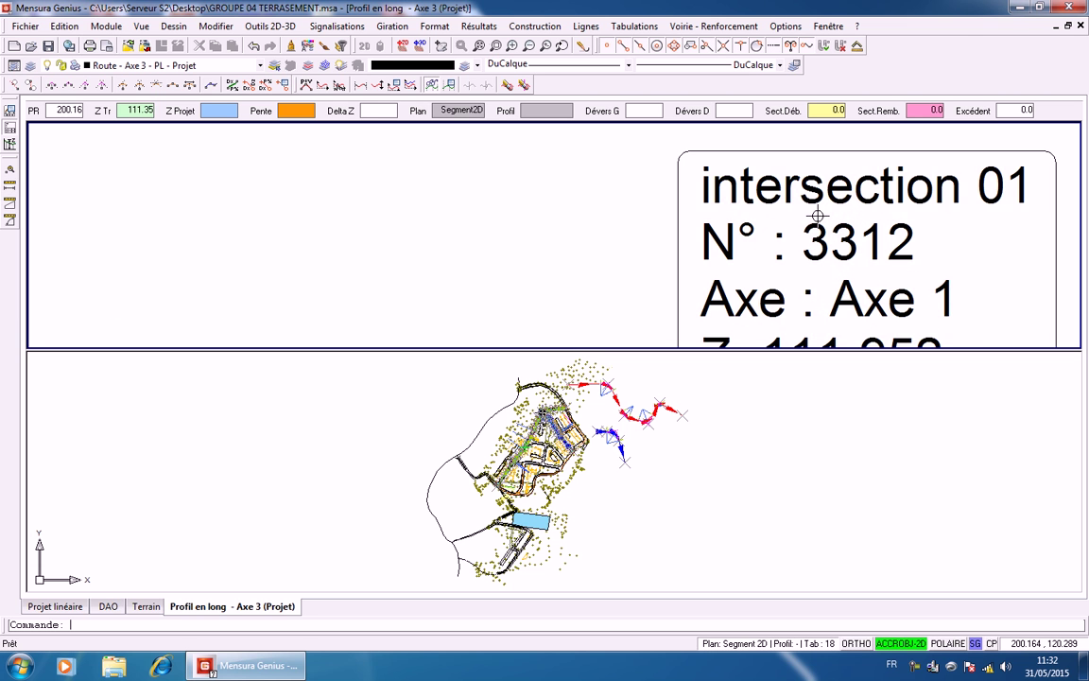
{"action": "scroll", "coordinate": [802, 215], "scroll_direction": "down", "scroll_amount": 4}
{"action": "scroll", "coordinate": [802, 215], "scroll_direction": "up", "scroll_amount": 4}
{"action": "scroll", "coordinate": [802, 215], "scroll_direction": "down", "scroll_amount": 4}
{"action": "scroll", "coordinate": [803, 216], "scroll_direction": "up", "scroll_amount": 5}
{"action": "scroll", "coordinate": [803, 217], "scroll_direction": "down", "scroll_amount": 4}
{"action": "scroll", "coordinate": [803, 217], "scroll_direction": "up", "scroll_amount": 5}
{"action": "scroll", "coordinate": [802, 216], "scroll_direction": "down", "scroll_amount": 2}
{"action": "scroll", "coordinate": [802, 213], "scroll_direction": "up", "scroll_amount": 2}
{"action": "scroll", "coordinate": [799, 210], "scroll_direction": "down", "scroll_amount": 5}
{"action": "middle_click_drag", "start_coordinate": [796, 208], "coordinate": [808, 152]}
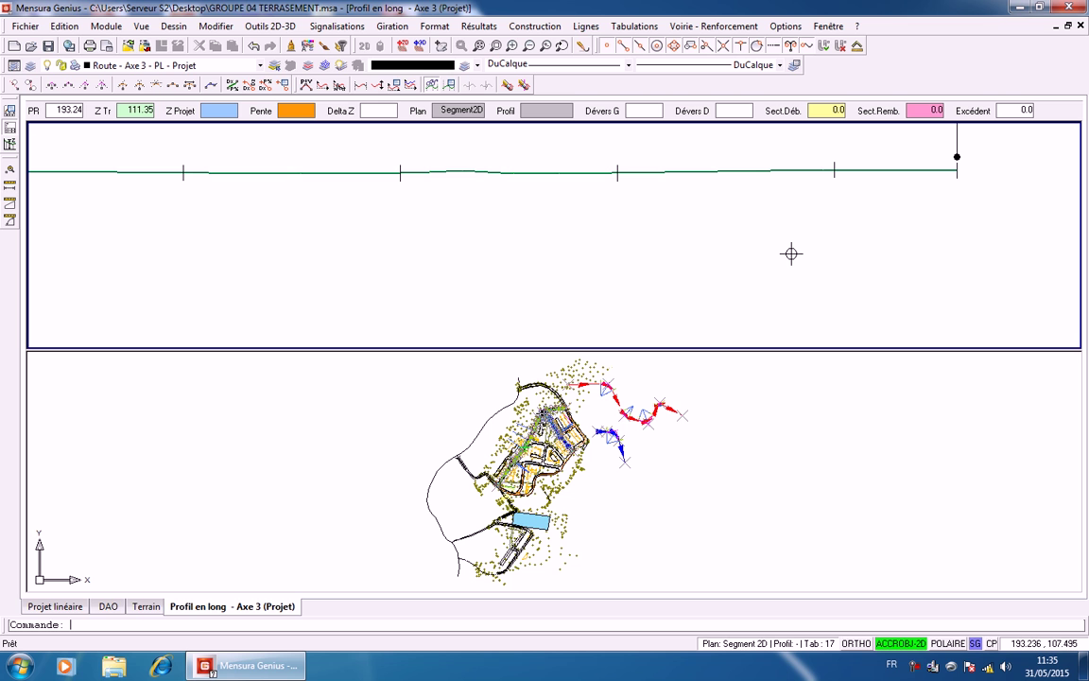
Compare the height of the "intersection 01" point with the terrain line at the end of Axe 3's profile
{"action": "middle_click_drag", "start_coordinate": [936, 202], "coordinate": [907, 251]}
{"action": "scroll", "coordinate": [919, 219], "scroll_direction": "up", "scroll_amount": 1}
{"action": "scroll", "coordinate": [922, 208], "scroll_direction": "up", "scroll_amount": 2}
{"action": "scroll", "coordinate": [936, 194], "scroll_direction": "down", "scroll_amount": 3}
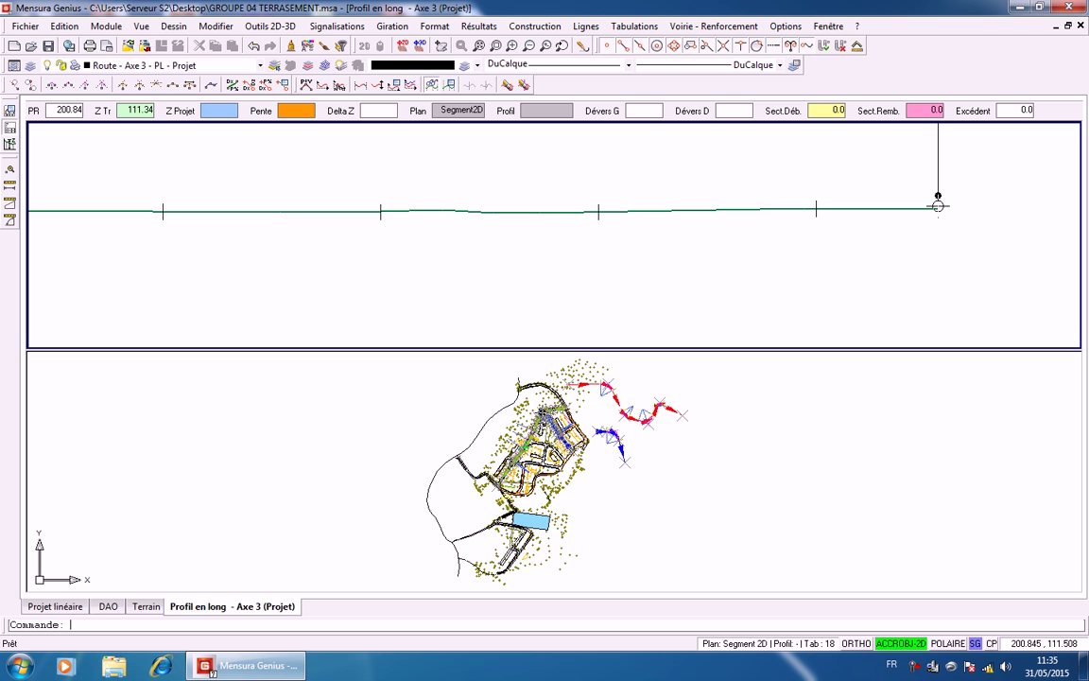
{"action": "scroll", "coordinate": [932, 199], "scroll_direction": "up", "scroll_amount": 2}
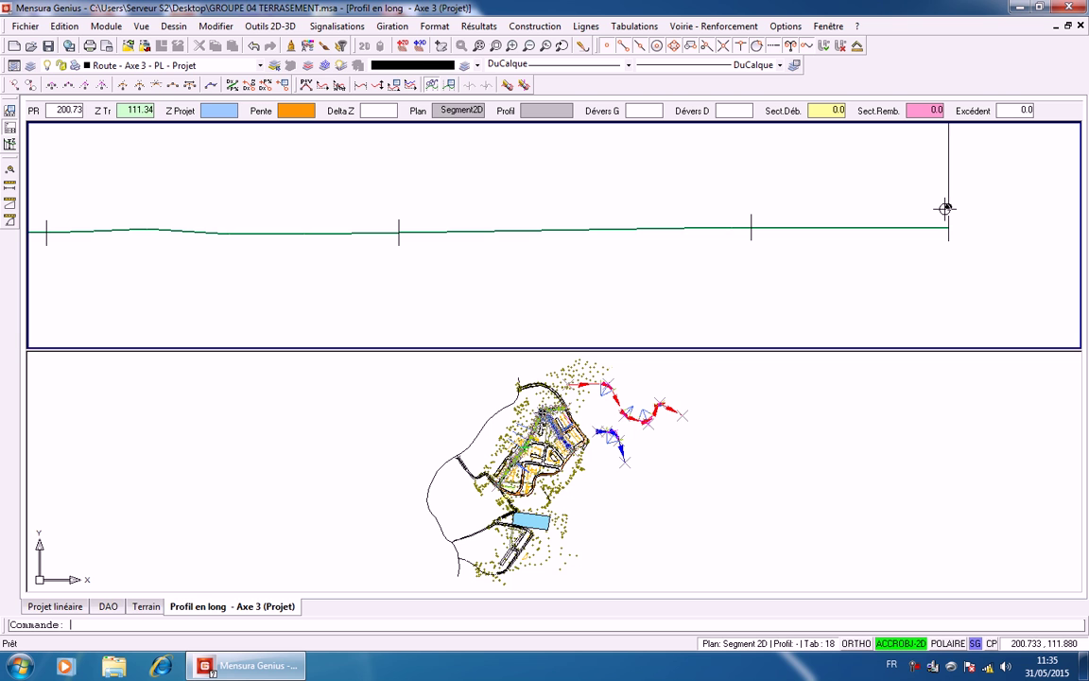
{"action": "scroll", "coordinate": [540, 423], "scroll_direction": "up", "scroll_amount": 2}
{"action": "scroll", "coordinate": [719, 289], "scroll_direction": "down", "scroll_amount": 4}
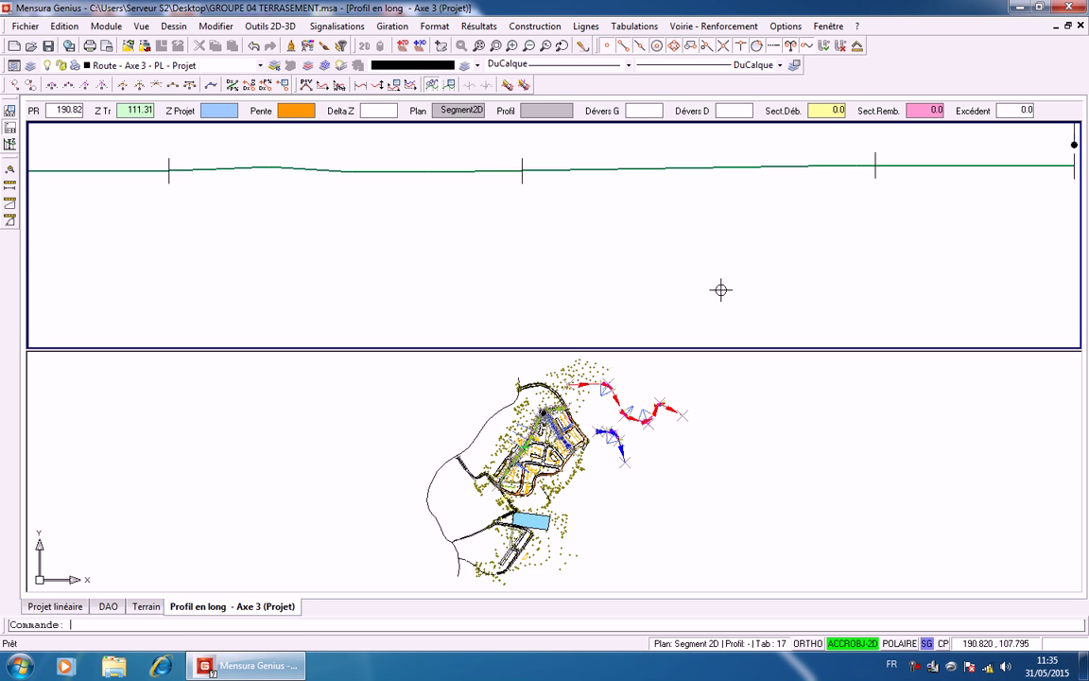
Examine where the intersection point lies between Axe 1 and Axe 3 in the plan view, and close the longitudinal profile
{"action": "left_click", "coordinate": [623, 408]}
{"action": "scroll", "coordinate": [587, 406], "scroll_direction": "up", "scroll_amount": 4}
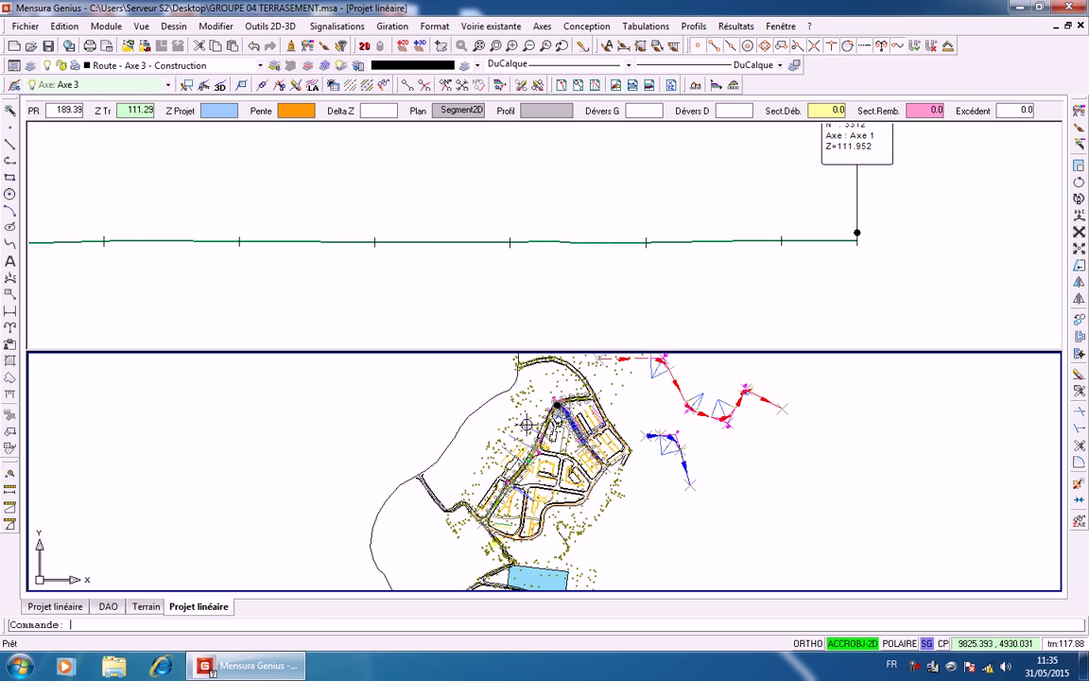
{"action": "scroll", "coordinate": [590, 412], "scroll_direction": "up", "scroll_amount": 2}
{"action": "scroll", "coordinate": [612, 421], "scroll_direction": "up", "scroll_amount": 3}
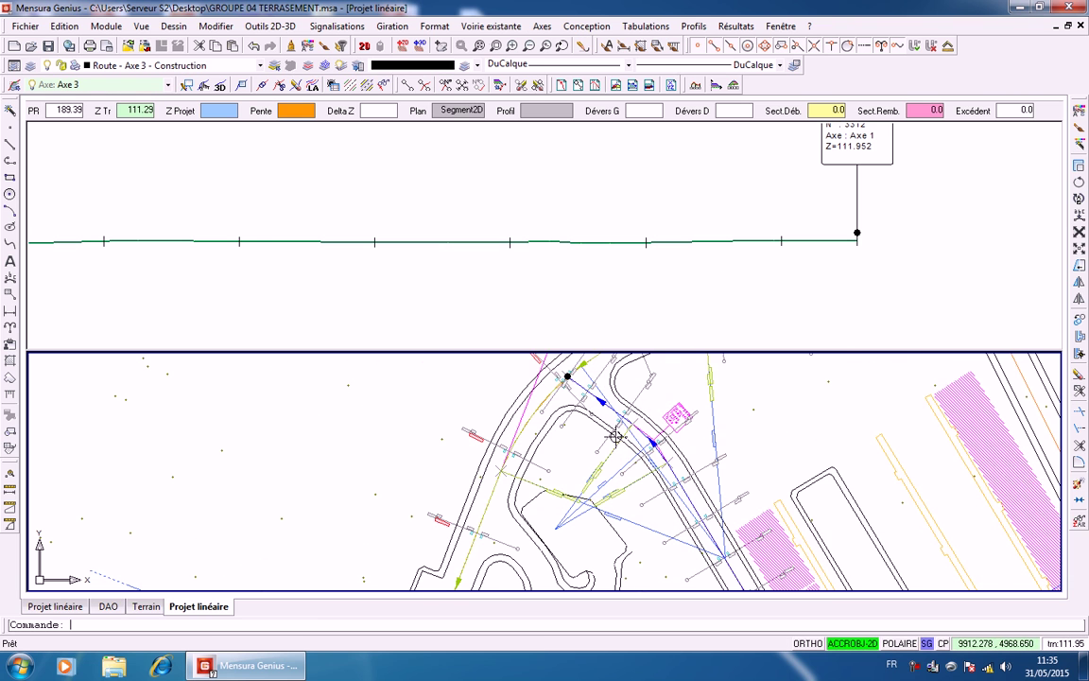
{"action": "scroll", "coordinate": [623, 422], "scroll_direction": "down", "scroll_amount": 2}
{"action": "scroll", "coordinate": [586, 370], "scroll_direction": "down", "scroll_amount": 2}
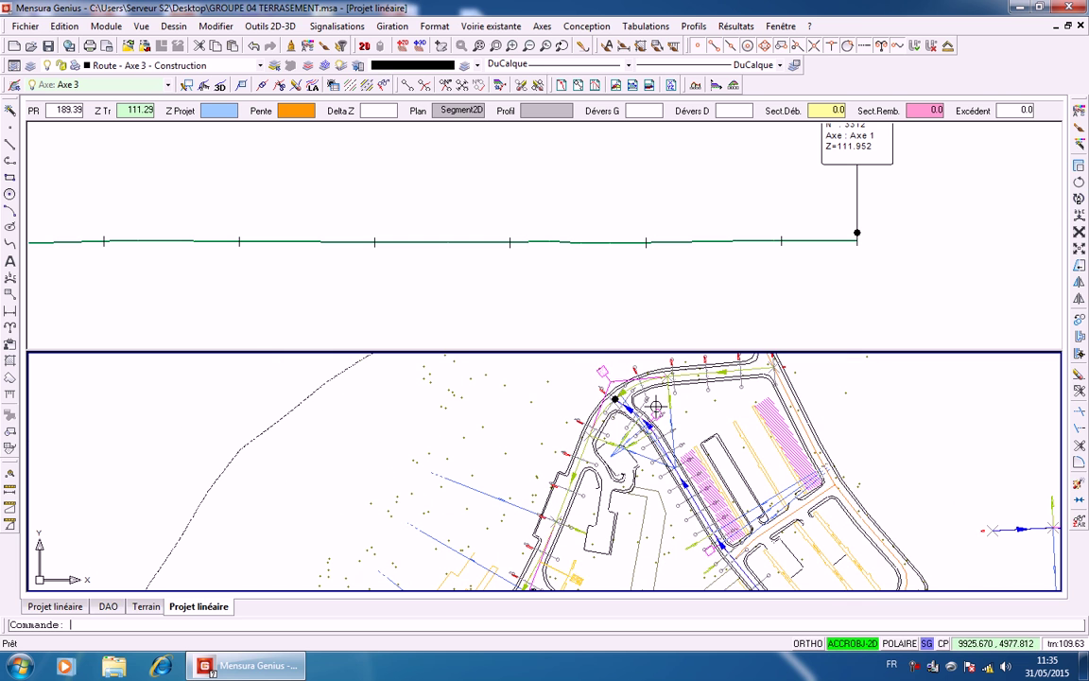
{"action": "left_click", "coordinate": [1079, 26]}
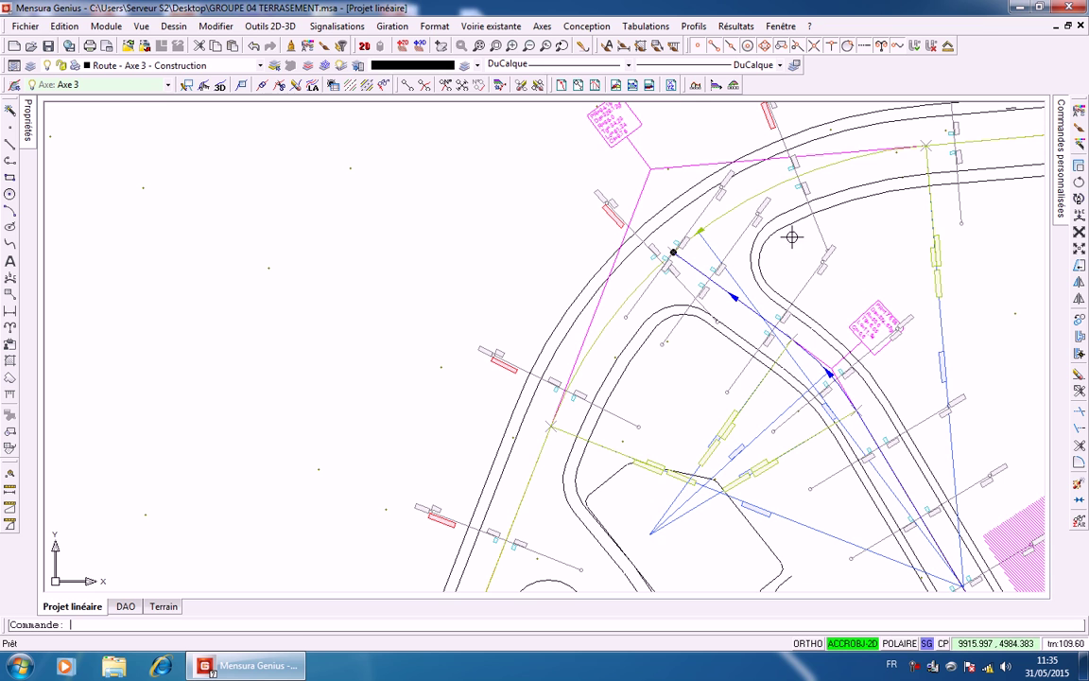
Create a typical profile named "PT01" and open it for editing
{"action": "left_click", "coordinate": [699, 26]}
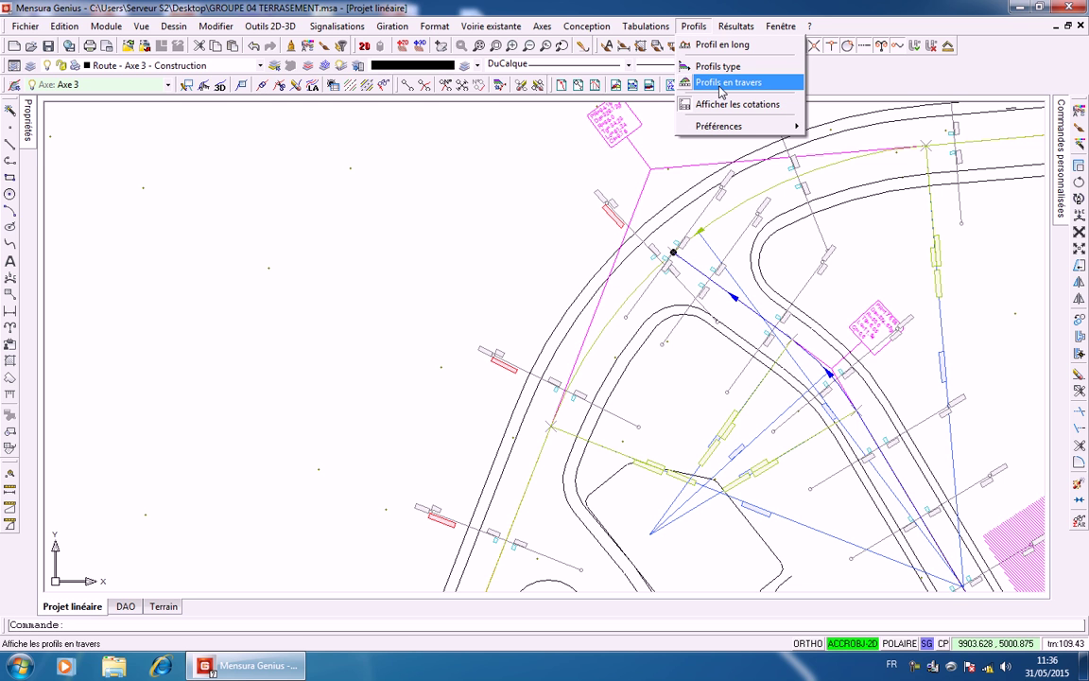
{"action": "left_click", "coordinate": [689, 66]}
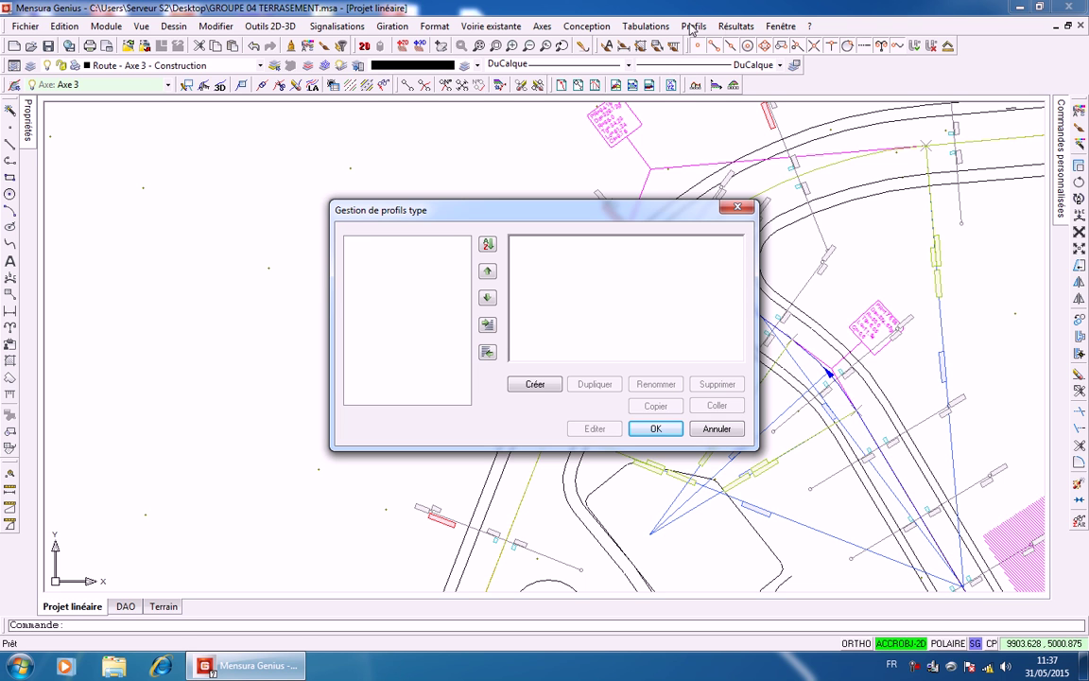
{"action": "left_click", "coordinate": [527, 388]}
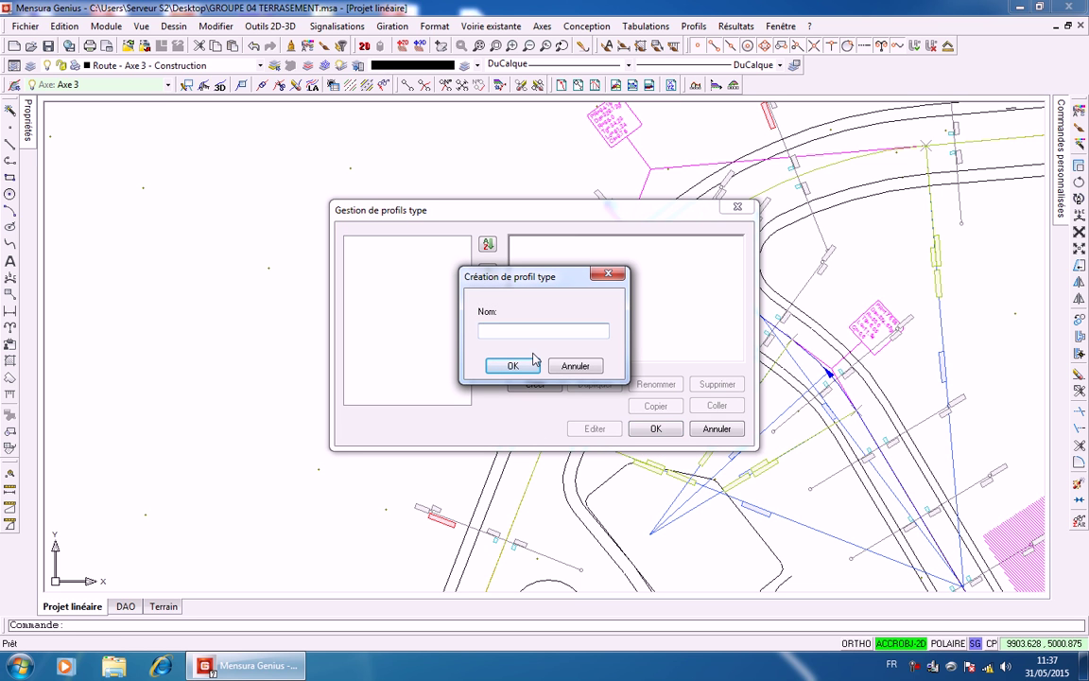
{"action": "type", "text": "PT01"}
{"action": "left_click", "coordinate": [512, 366]}
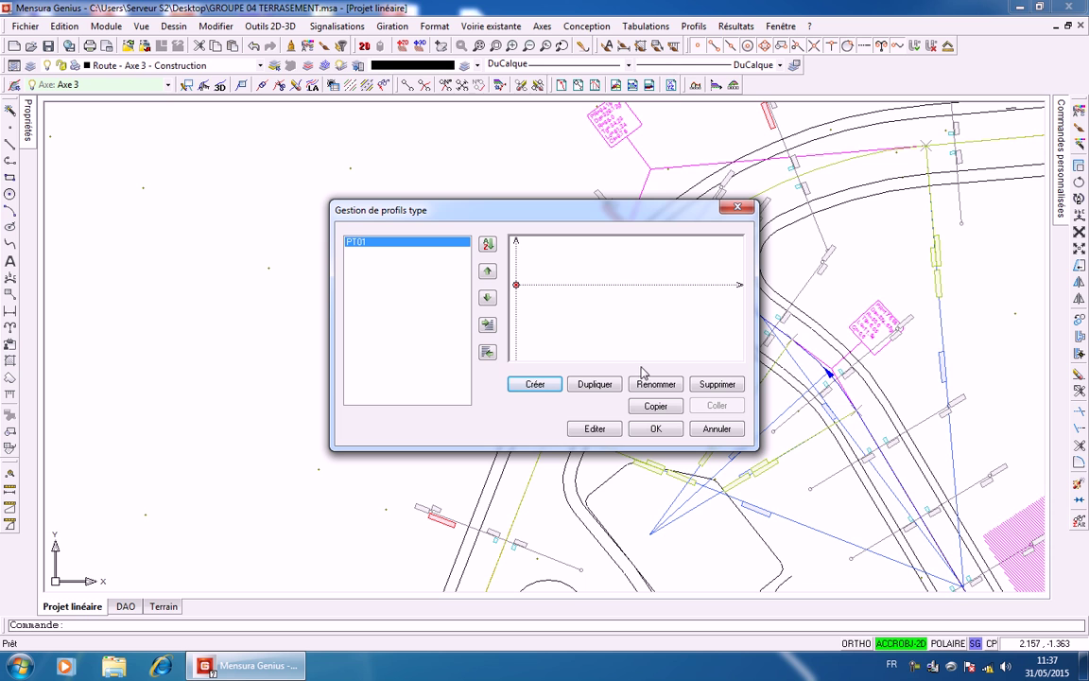
{"action": "left_click", "coordinate": [592, 429]}
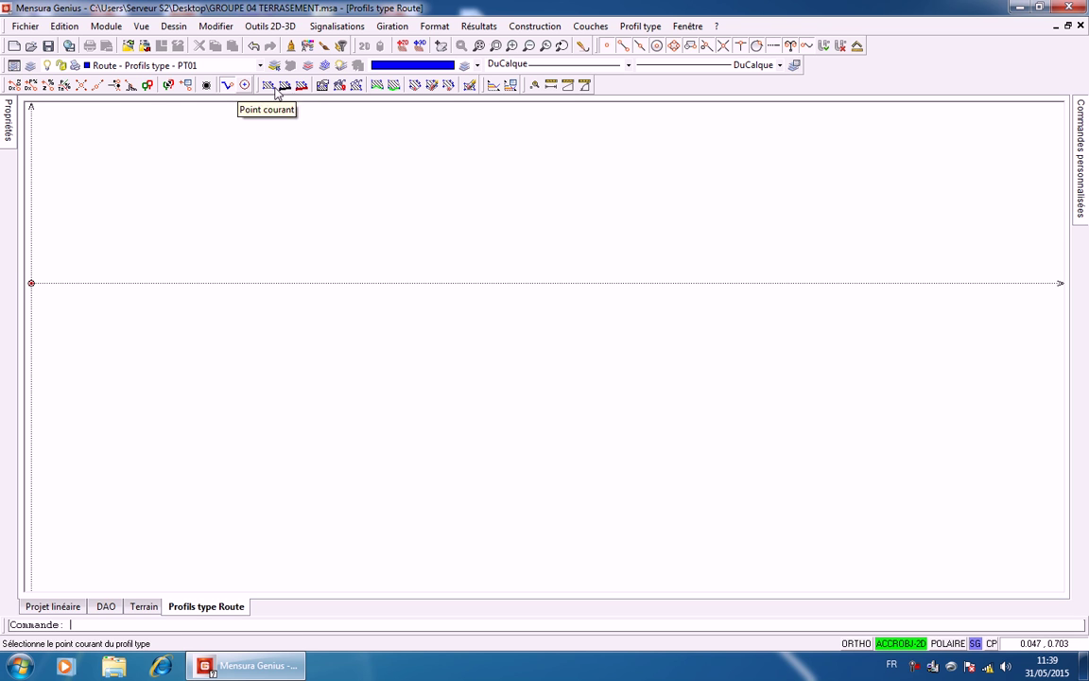
Define a Delta D - Pente point in profile PT01 with DX 3.5m, slope -2.5 and code B_Chaussée
{"action": "left_click", "coordinate": [646, 28]}
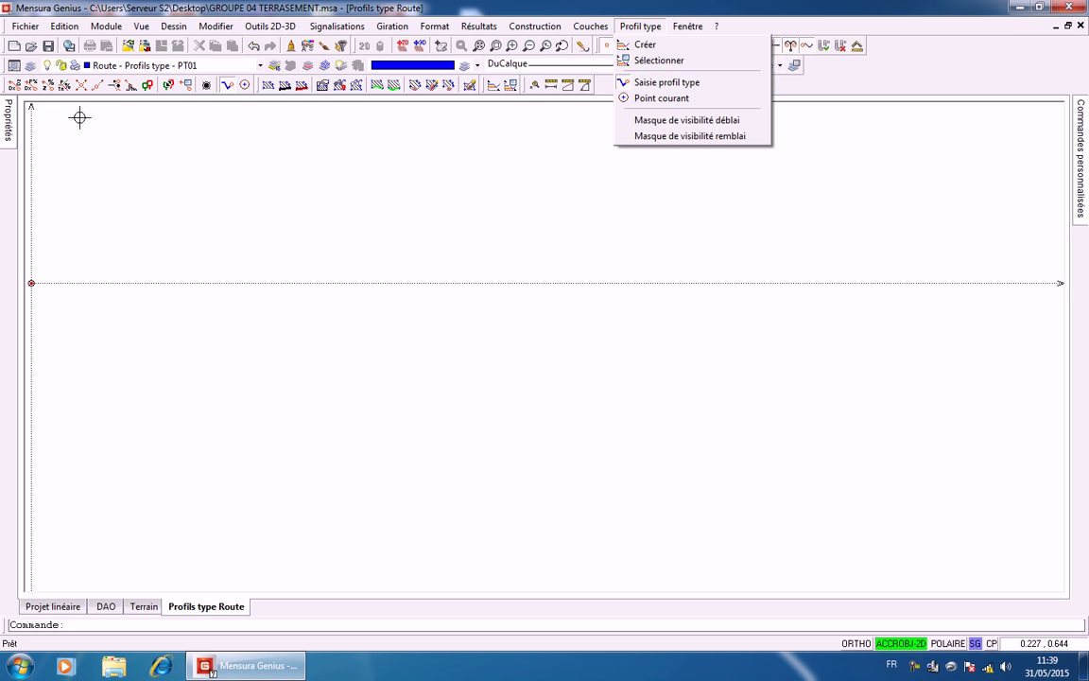
{"action": "left_click", "coordinate": [986, 82]}
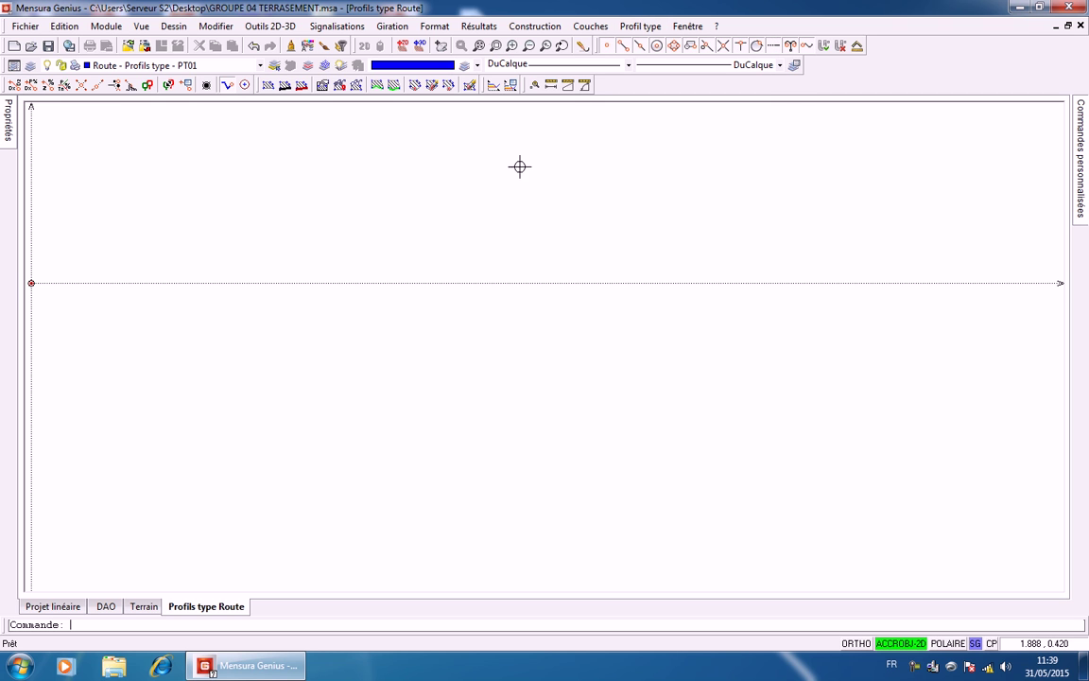
{"action": "left_click", "coordinate": [535, 27]}
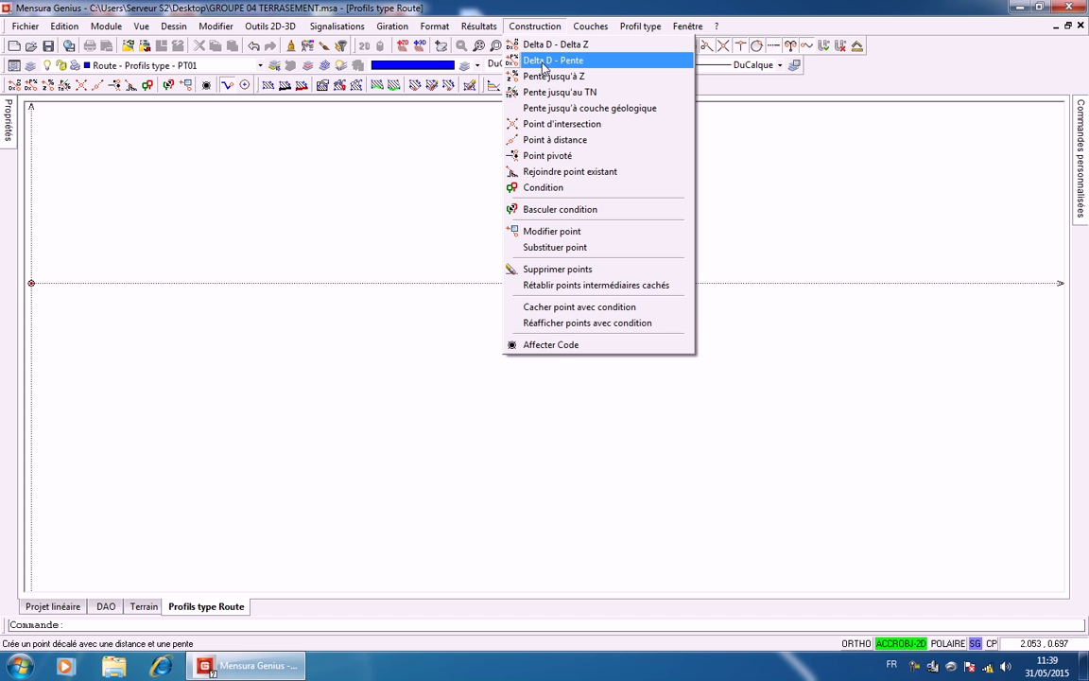
{"action": "left_click", "coordinate": [545, 65]}
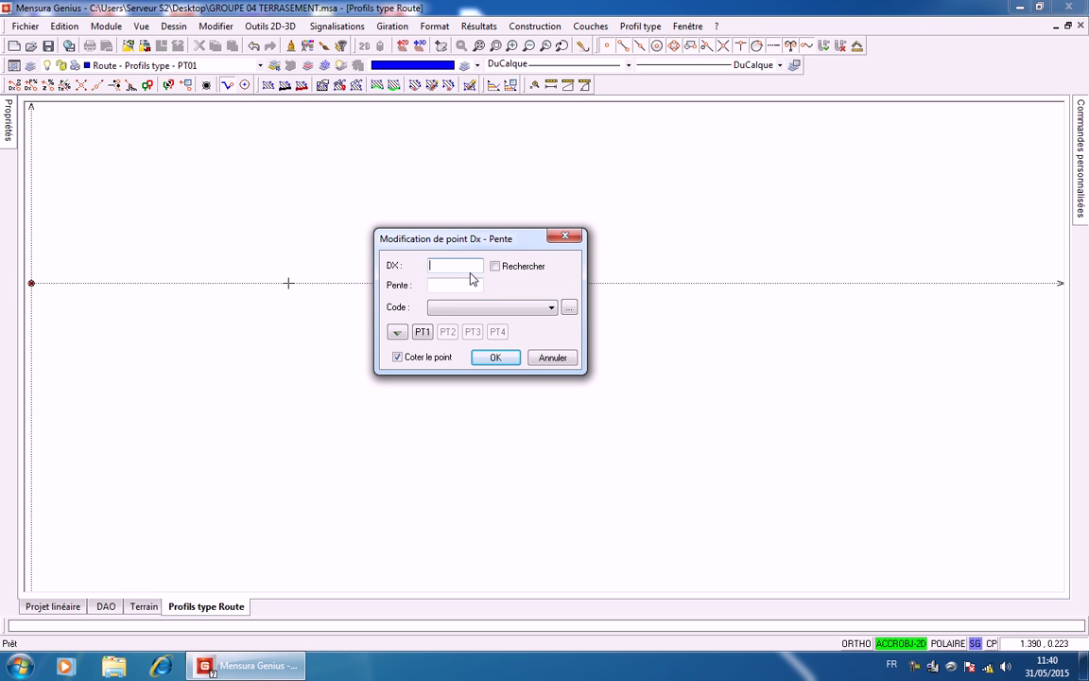
{"action": "type", "text": "3.5m"}
{"action": "left_click", "coordinate": [461, 284]}
{"action": "type", "text": "-2.5"}
{"action": "left_click", "coordinate": [549, 308]}
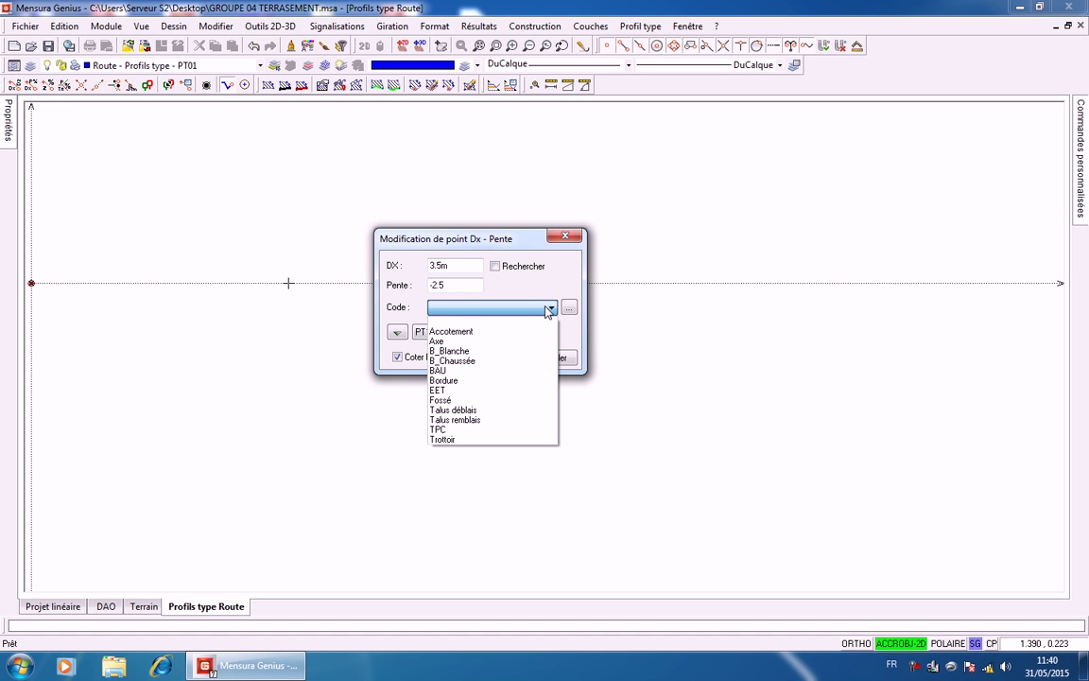
{"action": "left_click", "coordinate": [490, 362]}
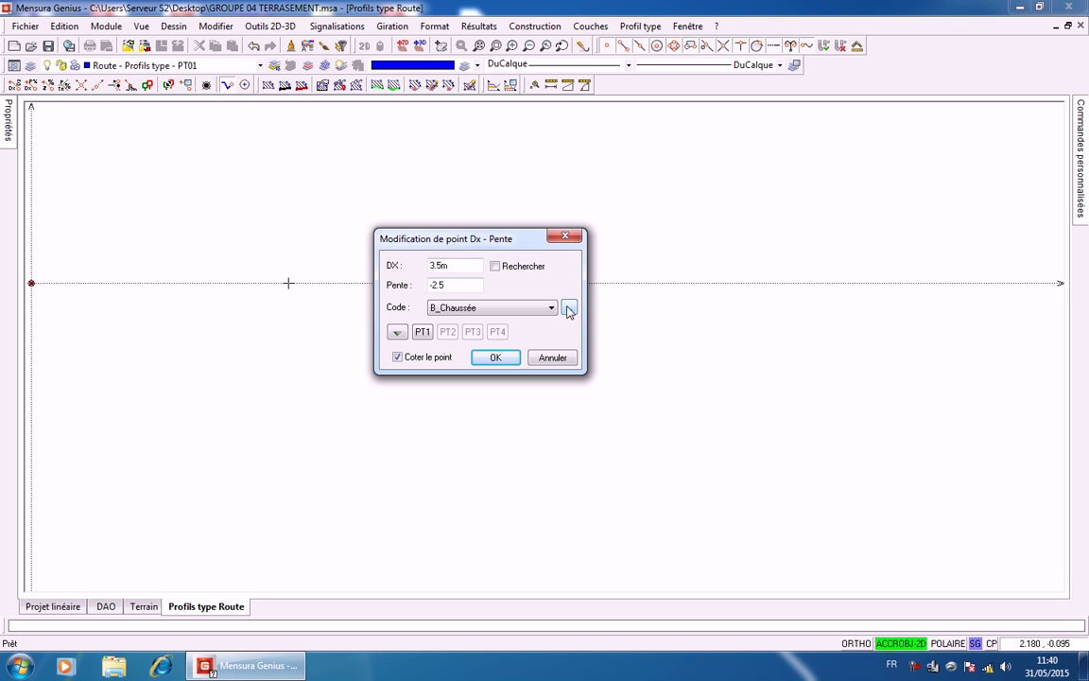
Review the settings of code B_Chaussée in the code manager, then confirm the carriageway edge point in profile PT01
{"action": "left_click_drag", "start_coordinate": [511, 241], "coordinate": [479, 231]}
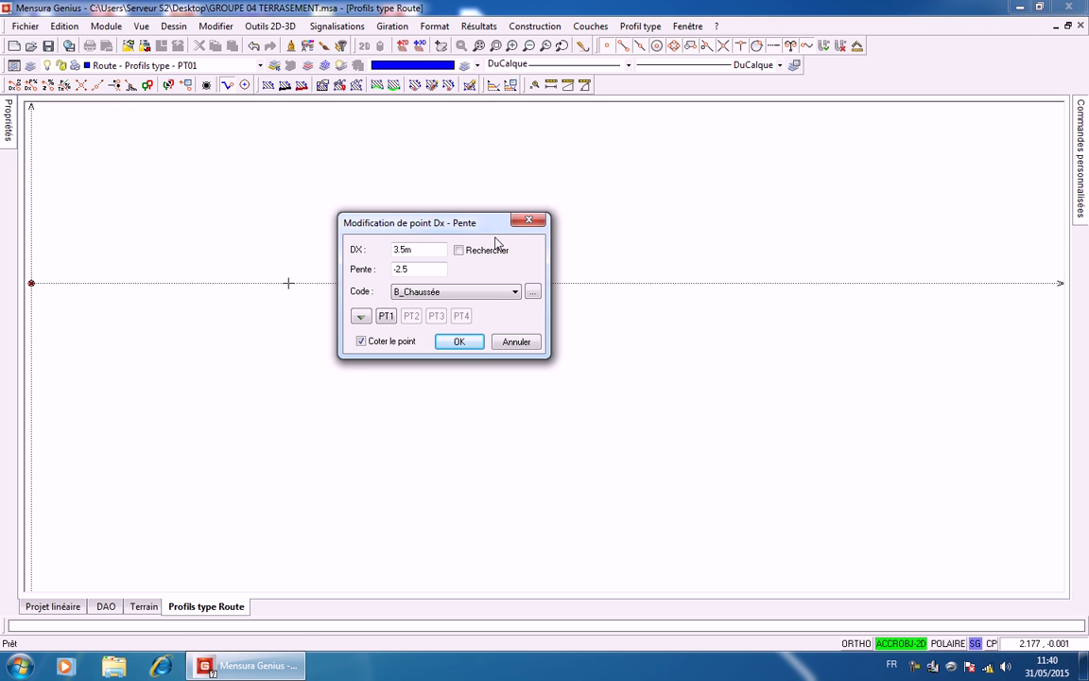
{"action": "left_click", "coordinate": [532, 291]}
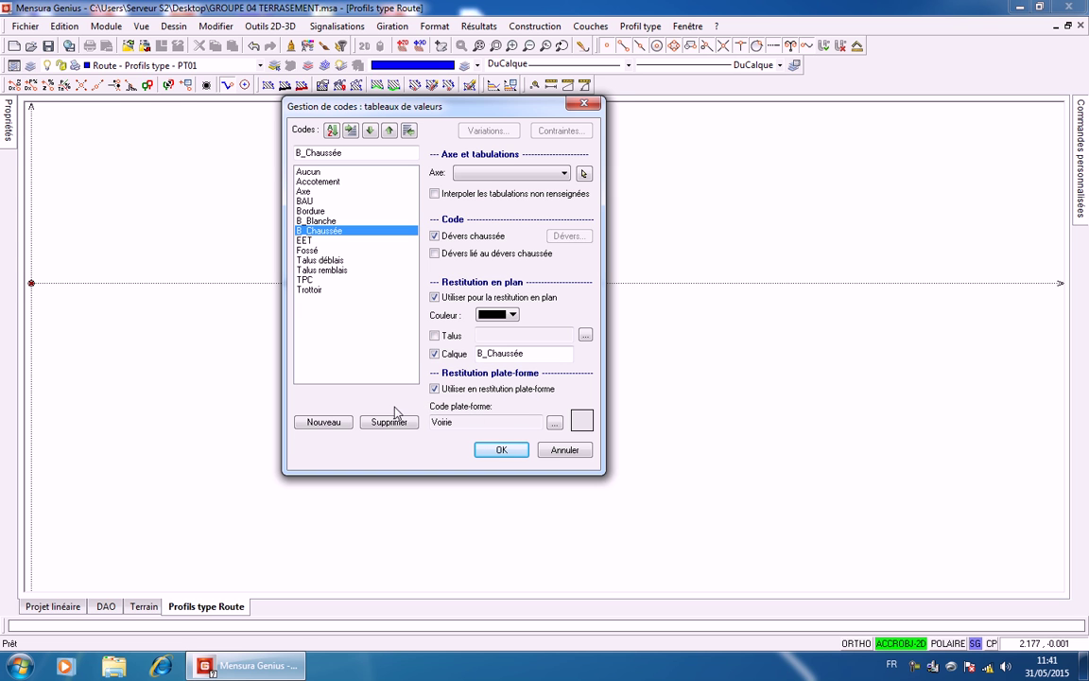
{"action": "left_click", "coordinate": [500, 451]}
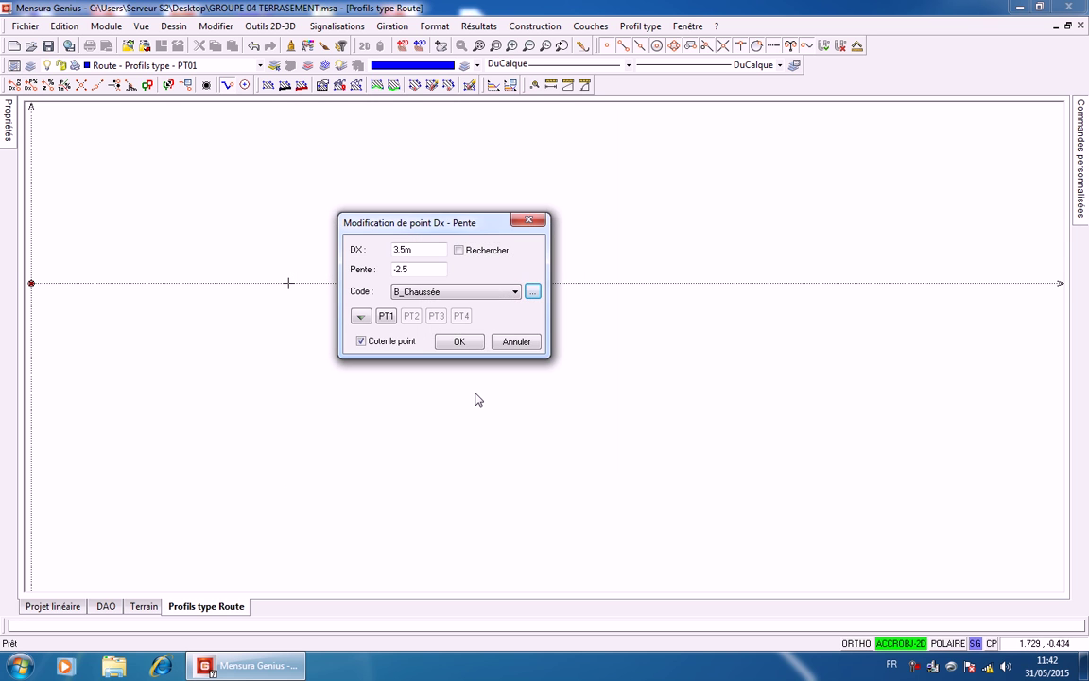
{"action": "left_click", "coordinate": [461, 343]}
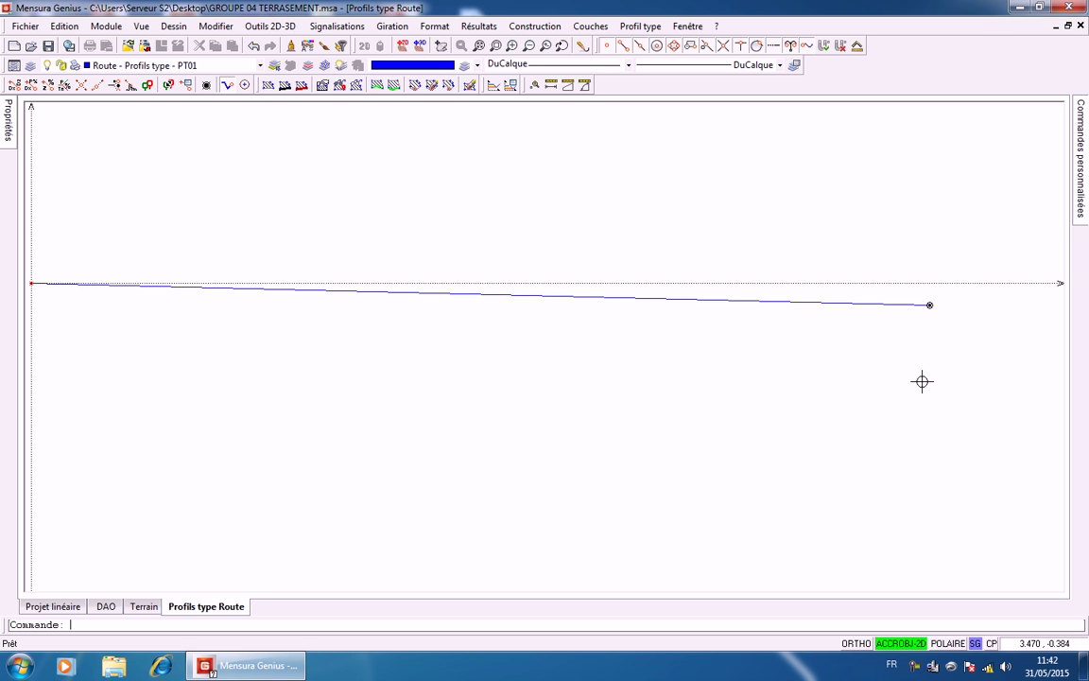
{"action": "scroll", "coordinate": [897, 369], "scroll_direction": "down", "scroll_amount": 4}
{"action": "middle_click_drag", "start_coordinate": [893, 370], "coordinate": [752, 348]}
{"action": "scroll", "coordinate": [752, 348], "scroll_direction": "down", "scroll_amount": 5}
{"action": "scroll", "coordinate": [751, 347], "scroll_direction": "up", "scroll_amount": 6}
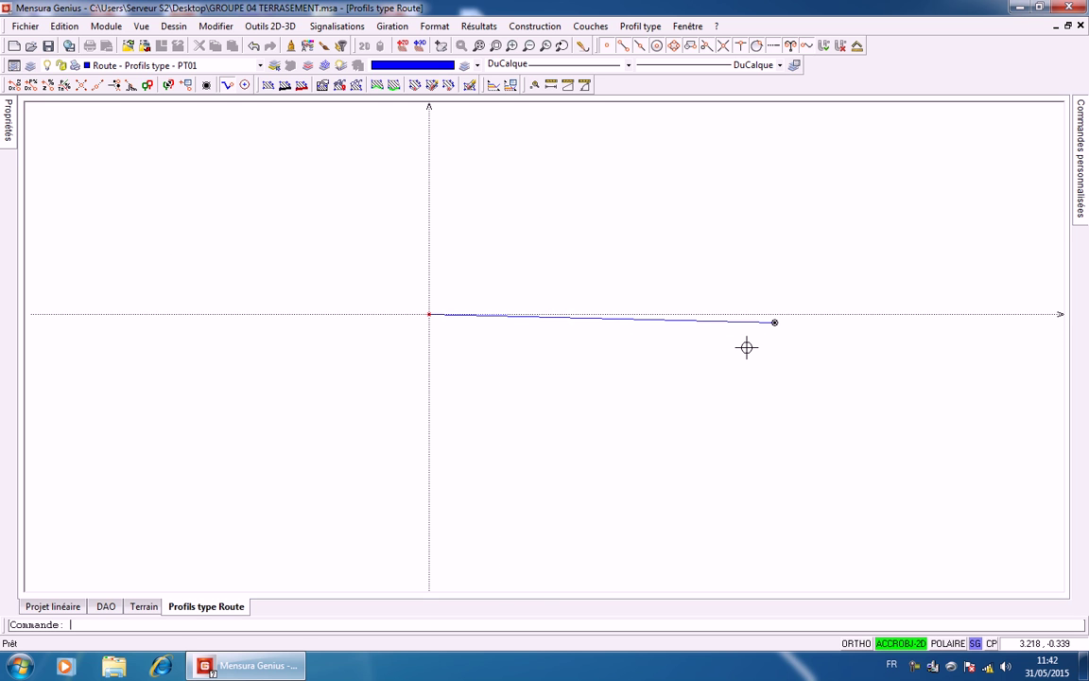
{"action": "scroll", "coordinate": [747, 347], "scroll_direction": "up", "scroll_amount": 2}
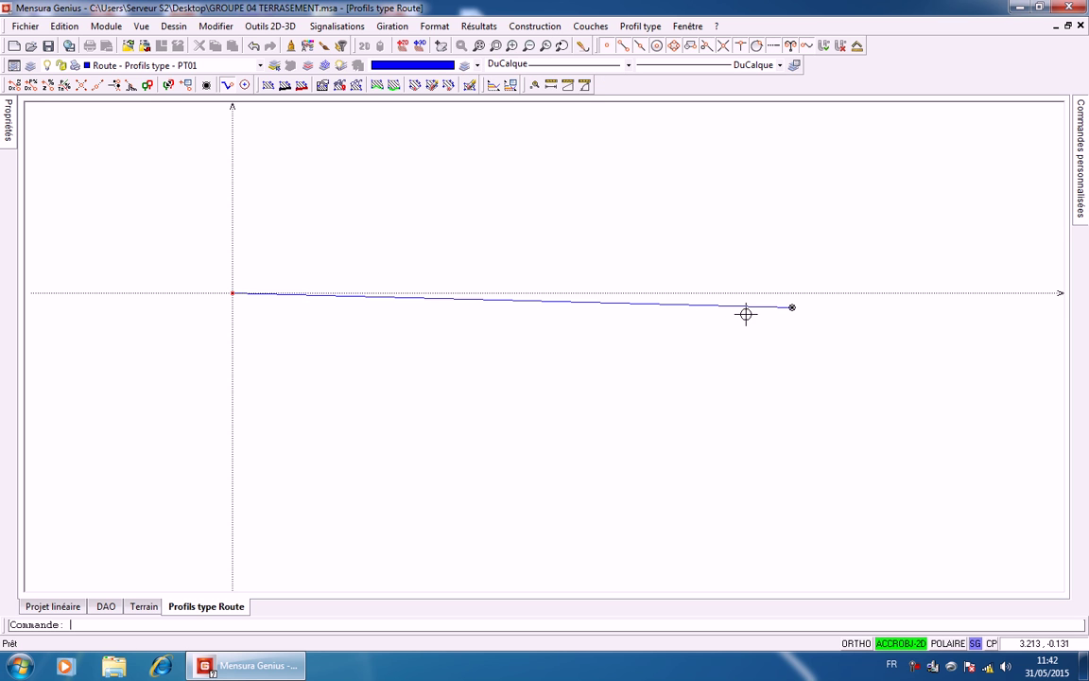
{"action": "scroll", "coordinate": [619, 355], "scroll_direction": "up", "scroll_amount": 2}
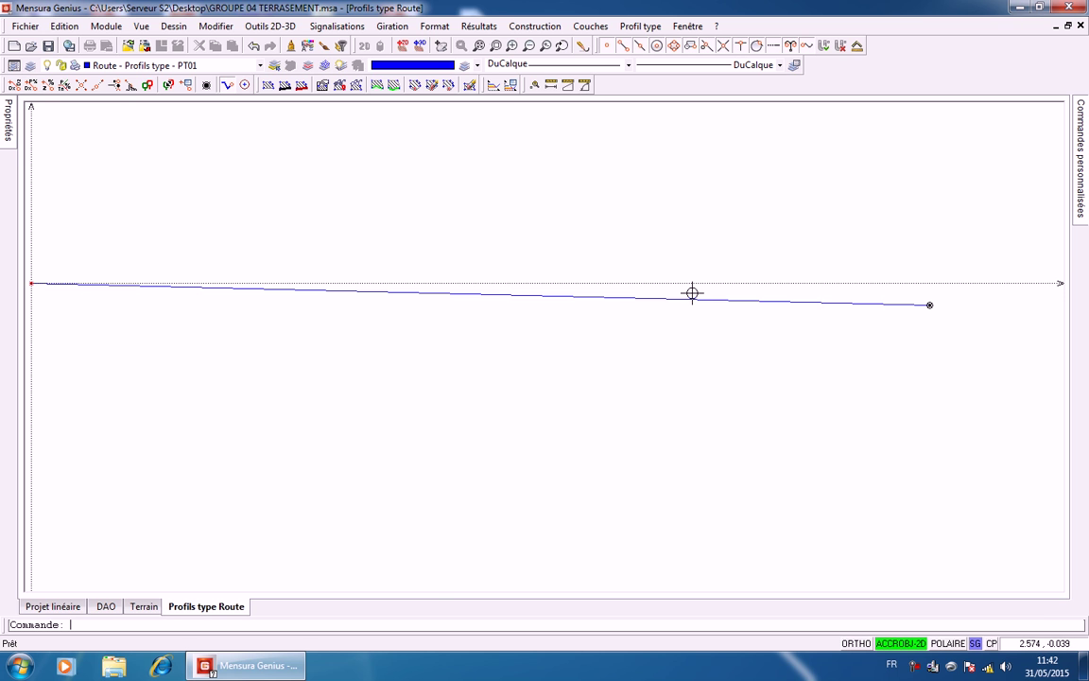
Add a Delta D - Pente shoulder point after the carriageway edge with DX 2 m, slope -4 and code Accotement
{"action": "scroll", "coordinate": [689, 292], "scroll_direction": "down", "scroll_amount": 4}
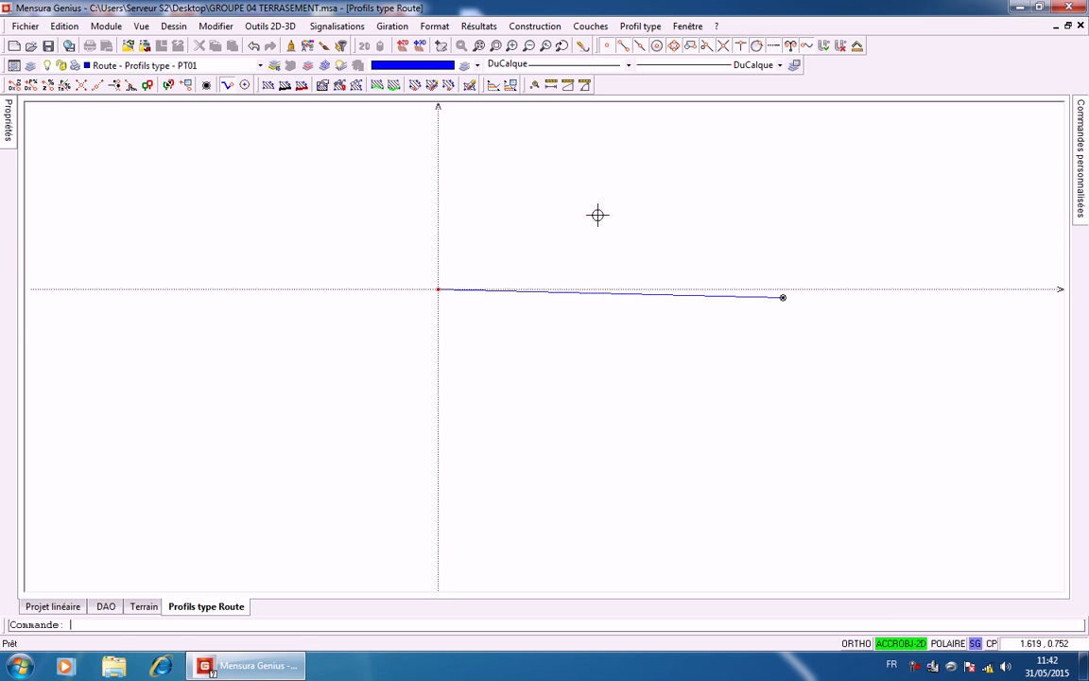
{"action": "left_click", "coordinate": [532, 28]}
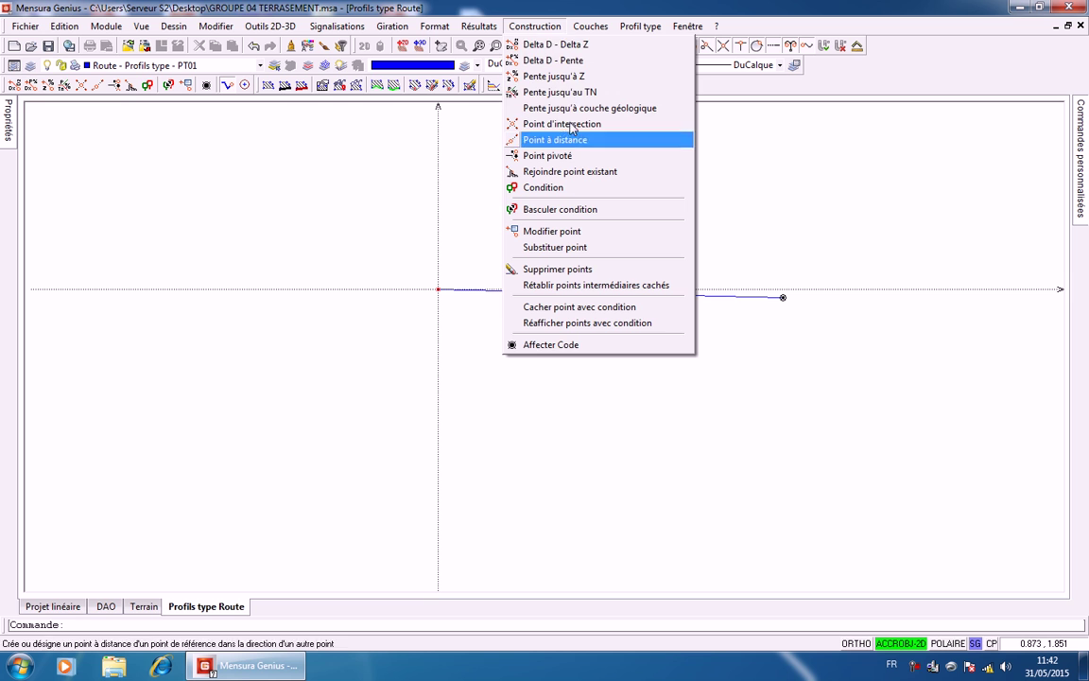
{"action": "left_click", "coordinate": [558, 76]}
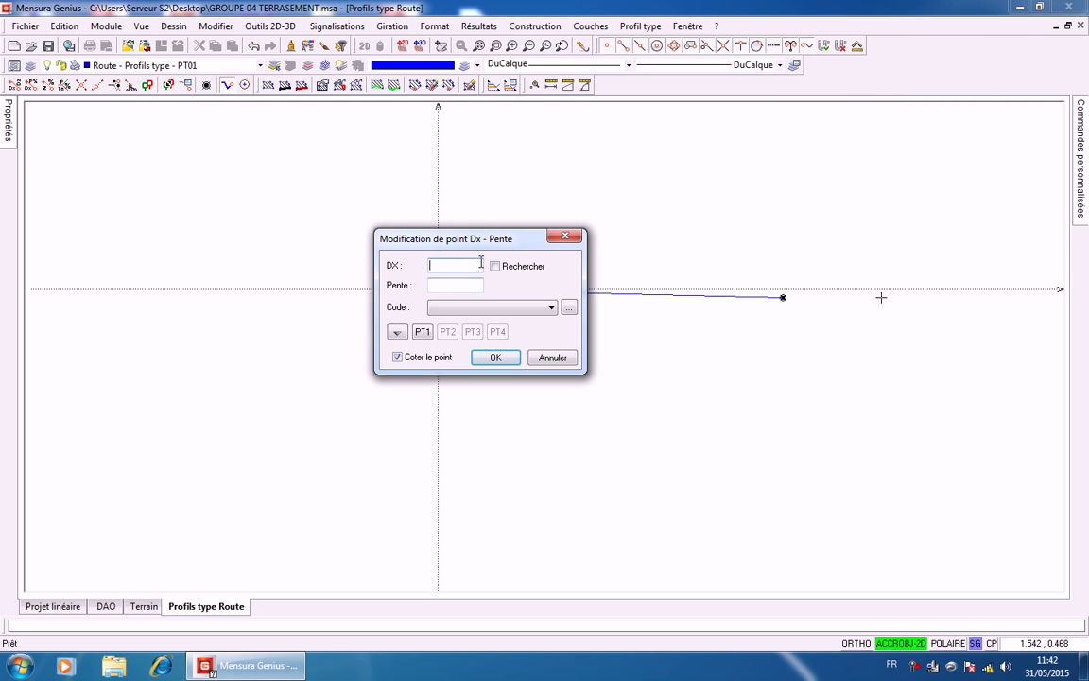
{"action": "type", "text": "2"}
{"action": "left_click", "coordinate": [469, 282]}
{"action": "type", "text": "-"}
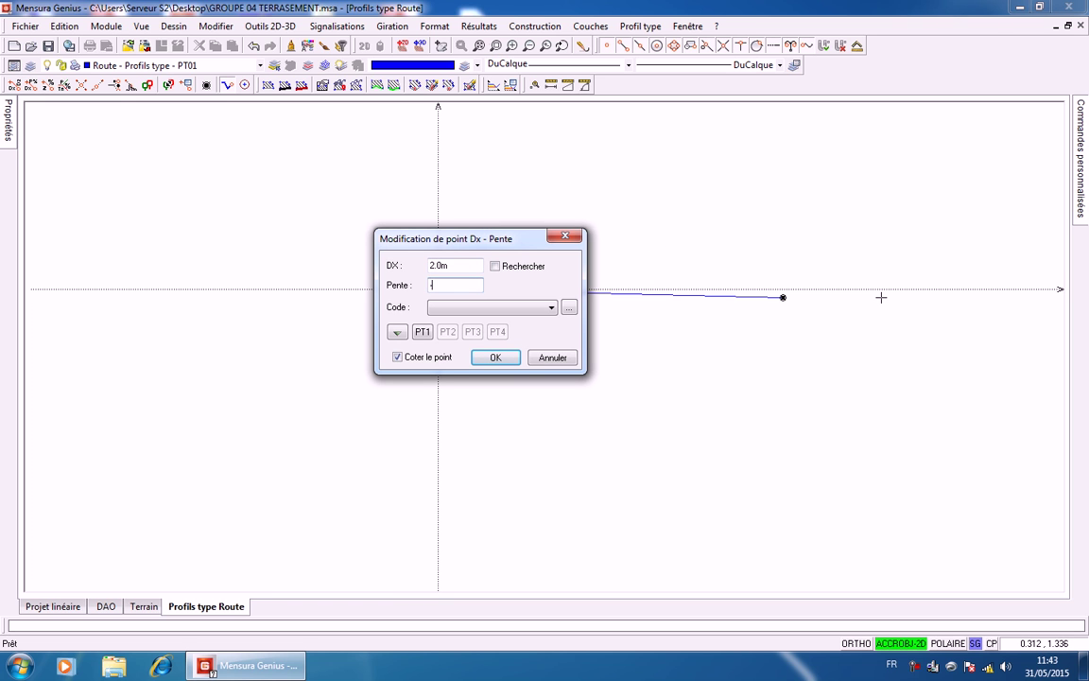
{"action": "type", "text": "4"}
{"action": "left_click", "coordinate": [570, 308]}
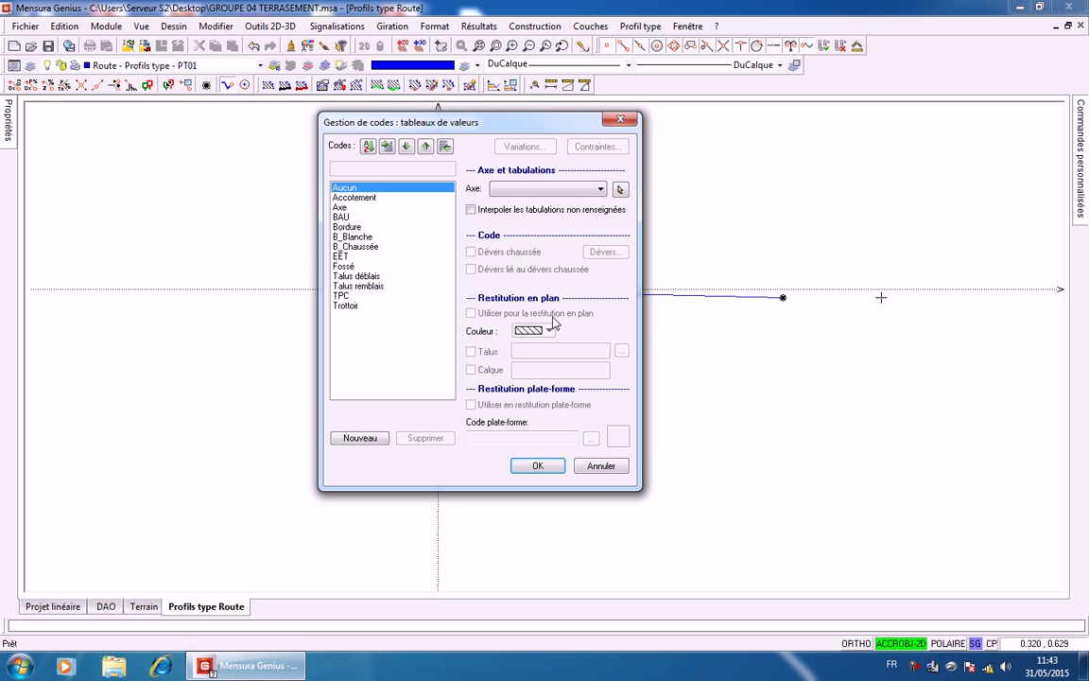
{"action": "left_click", "coordinate": [338, 198]}
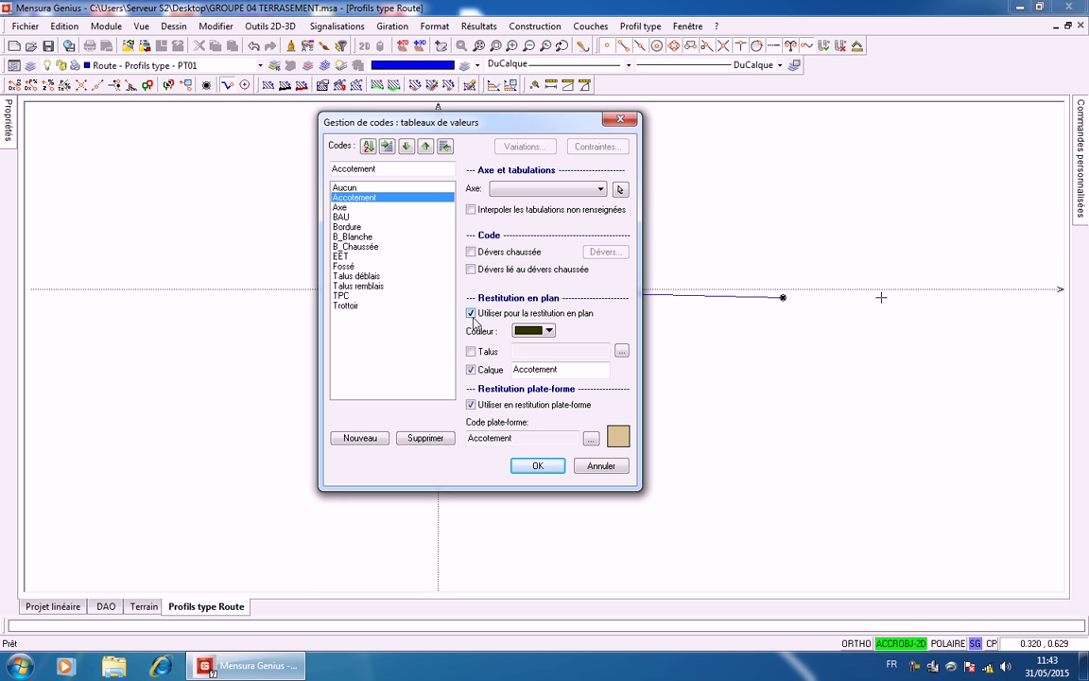
{"action": "left_click", "coordinate": [539, 467]}
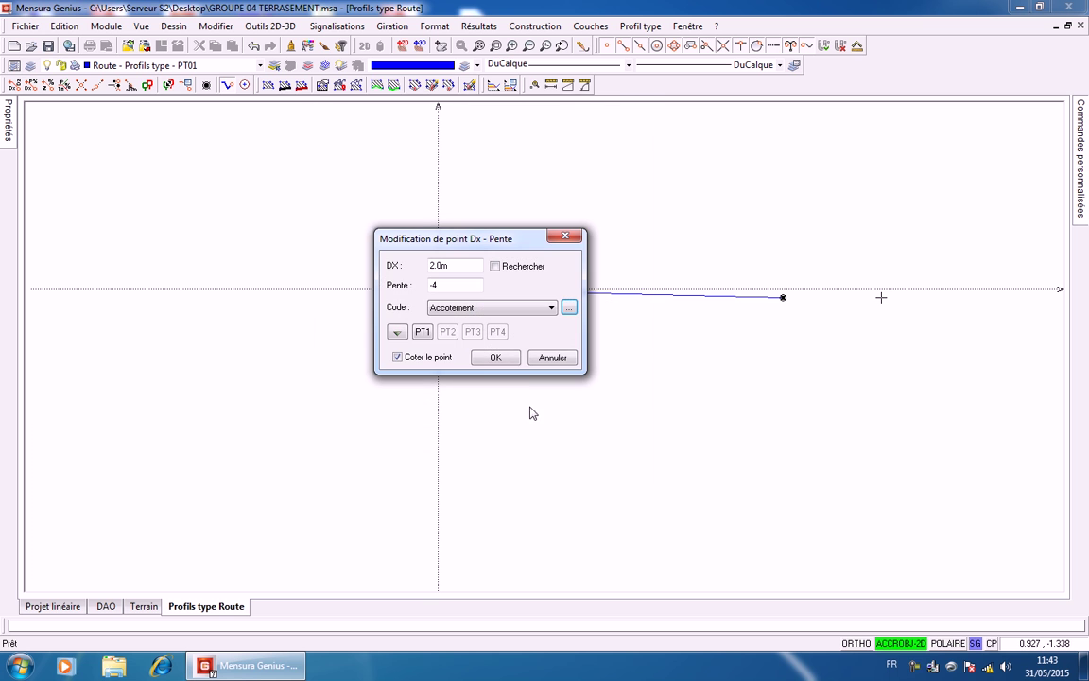
{"action": "left_click", "coordinate": [496, 357]}
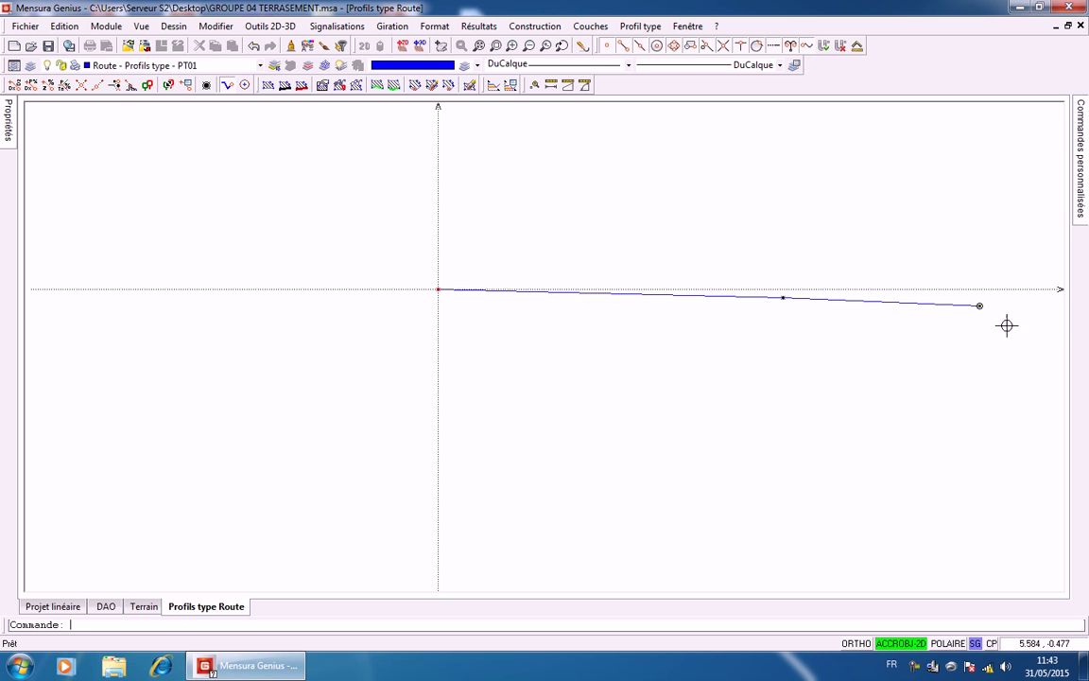
Add a Delta D - Delta Z point outside the profile line from the shoulder's end, with DX 1 m, DZ -1 and no code
{"action": "scroll", "coordinate": [836, 267], "scroll_direction": "down", "scroll_amount": 2}
{"action": "middle_click_drag", "start_coordinate": [836, 268], "coordinate": [714, 268]}
{"action": "scroll", "coordinate": [713, 274], "scroll_direction": "up", "scroll_amount": 3}
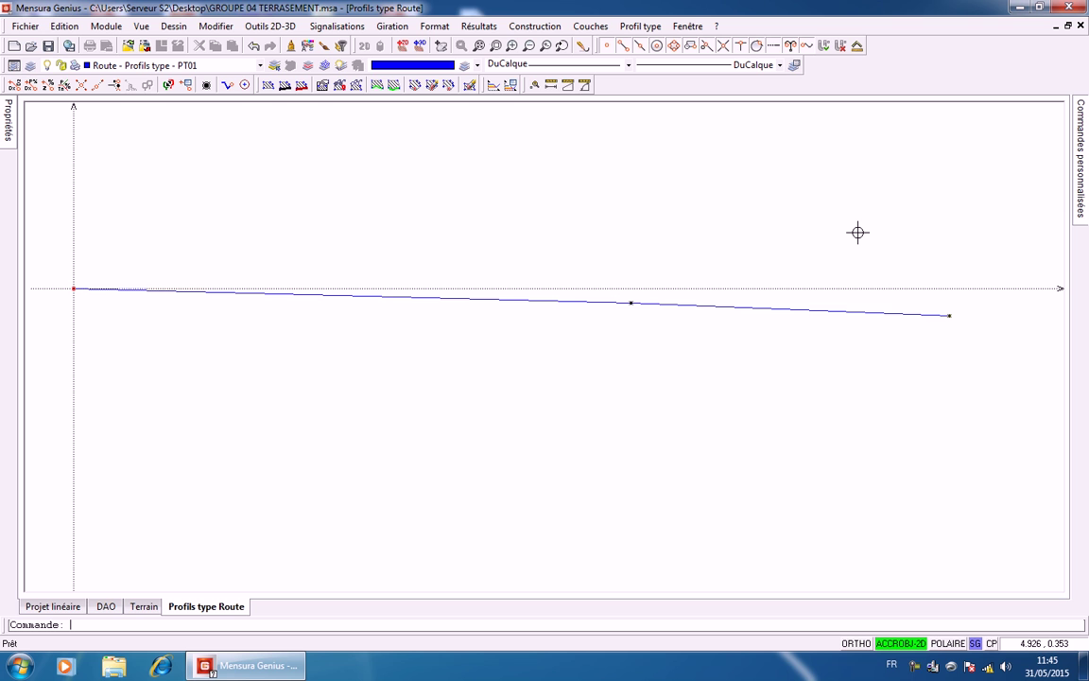
{"action": "left_click", "coordinate": [522, 27]}
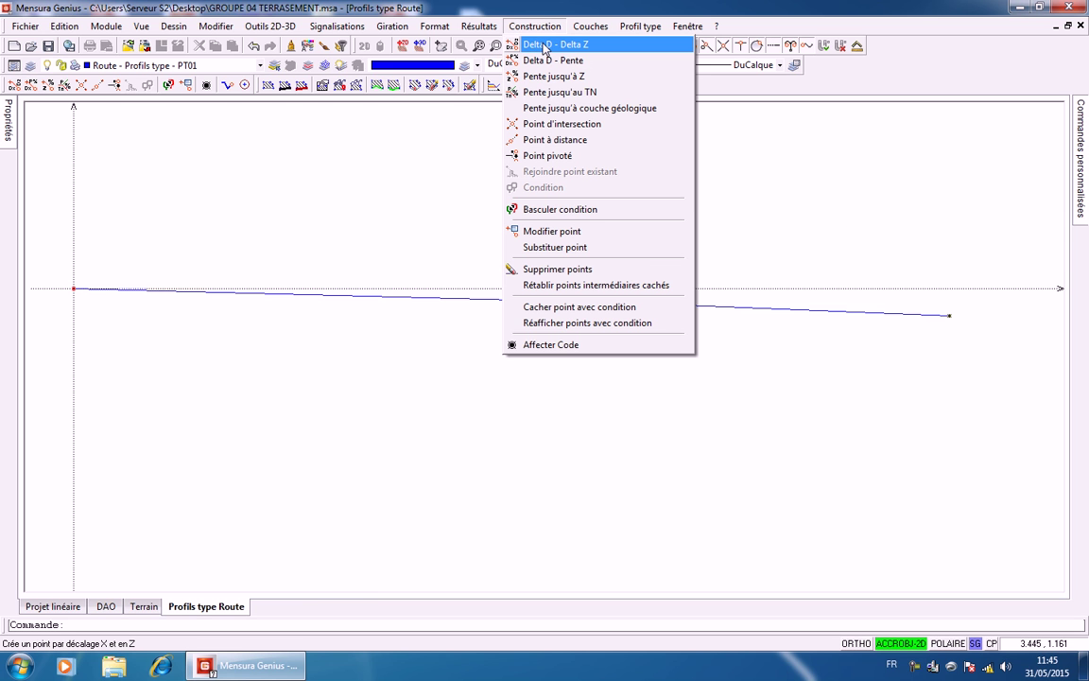
{"action": "left_click", "coordinate": [545, 45]}
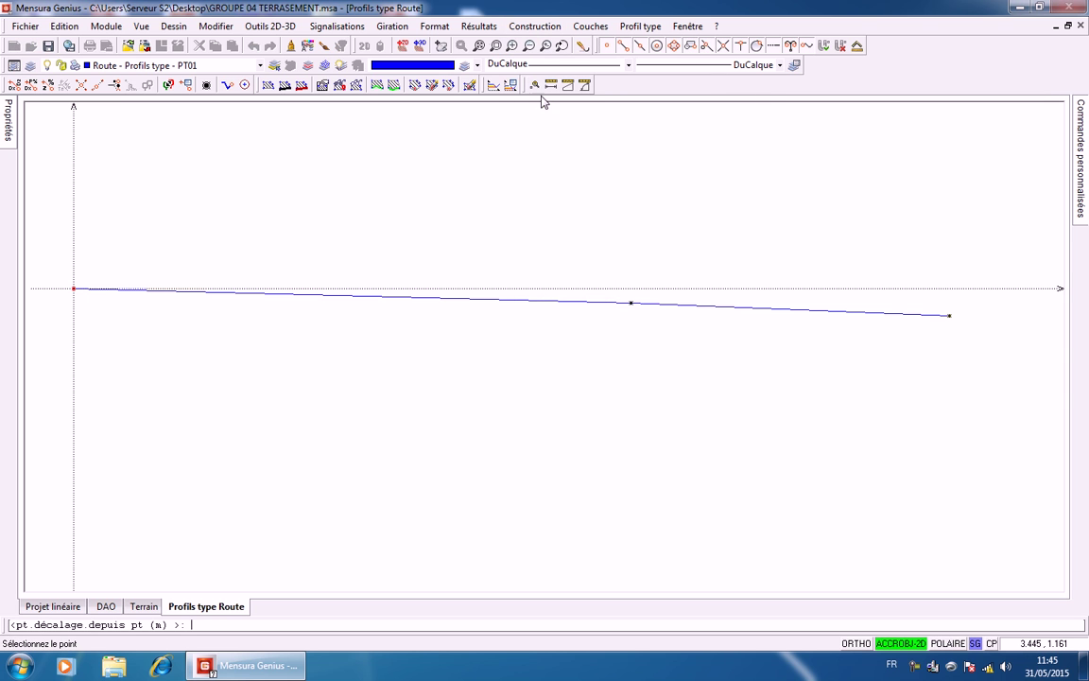
{"action": "left_click", "coordinate": [950, 317]}
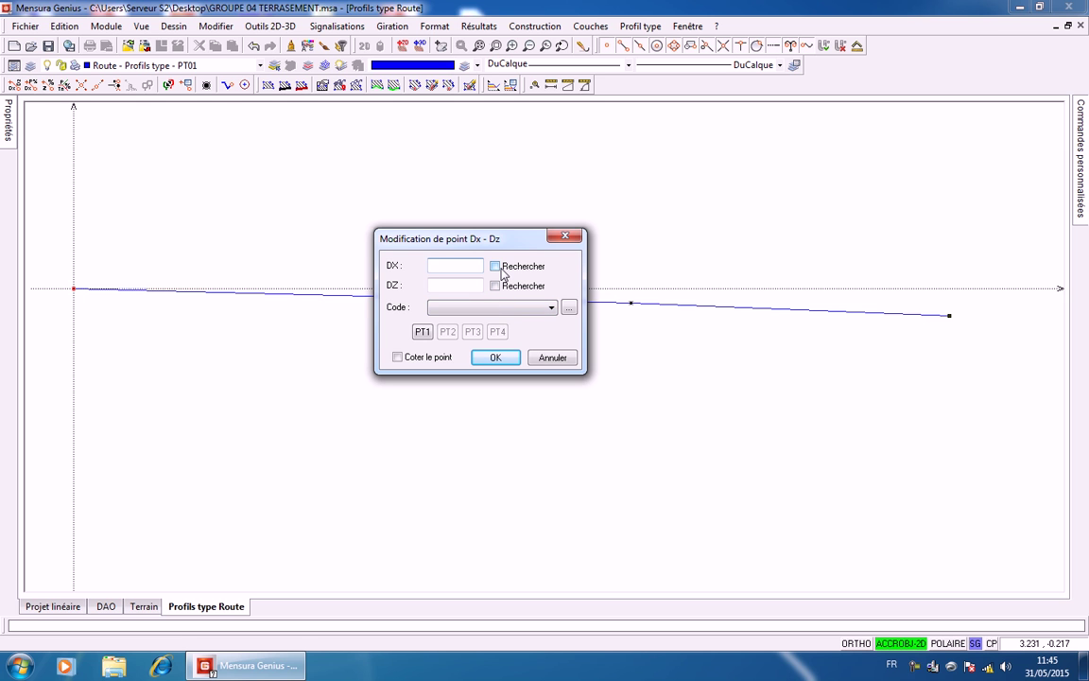
{"action": "type", "text": "1"}
{"action": "left_click", "coordinate": [467, 284]}
{"action": "type", "text": "-1"}
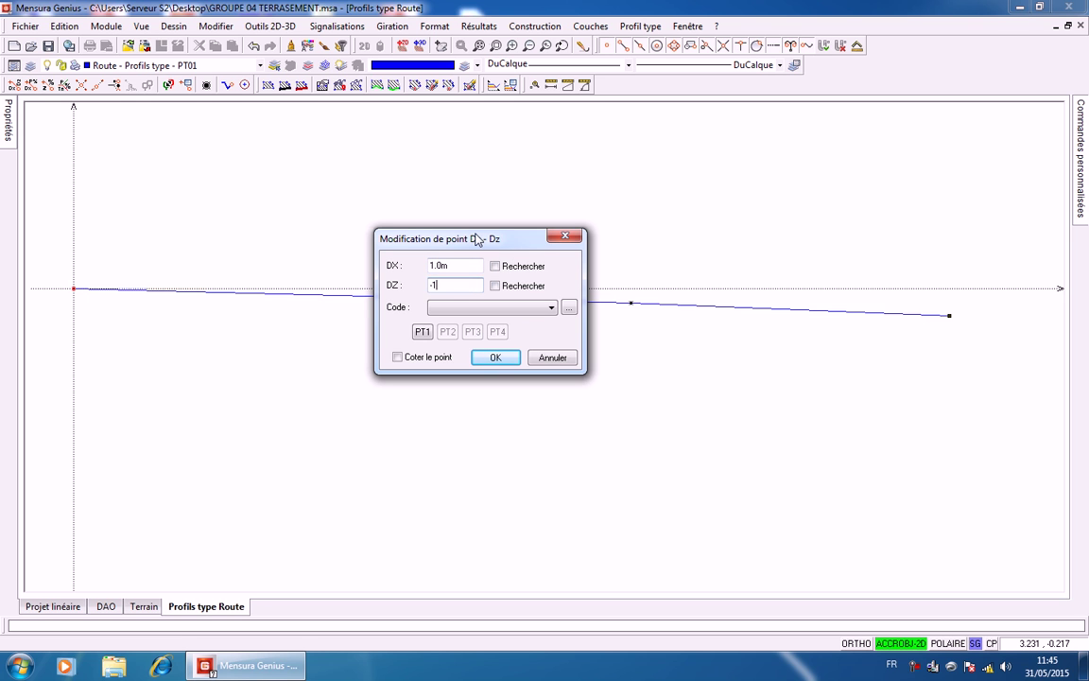
{"action": "left_click", "coordinate": [494, 359]}
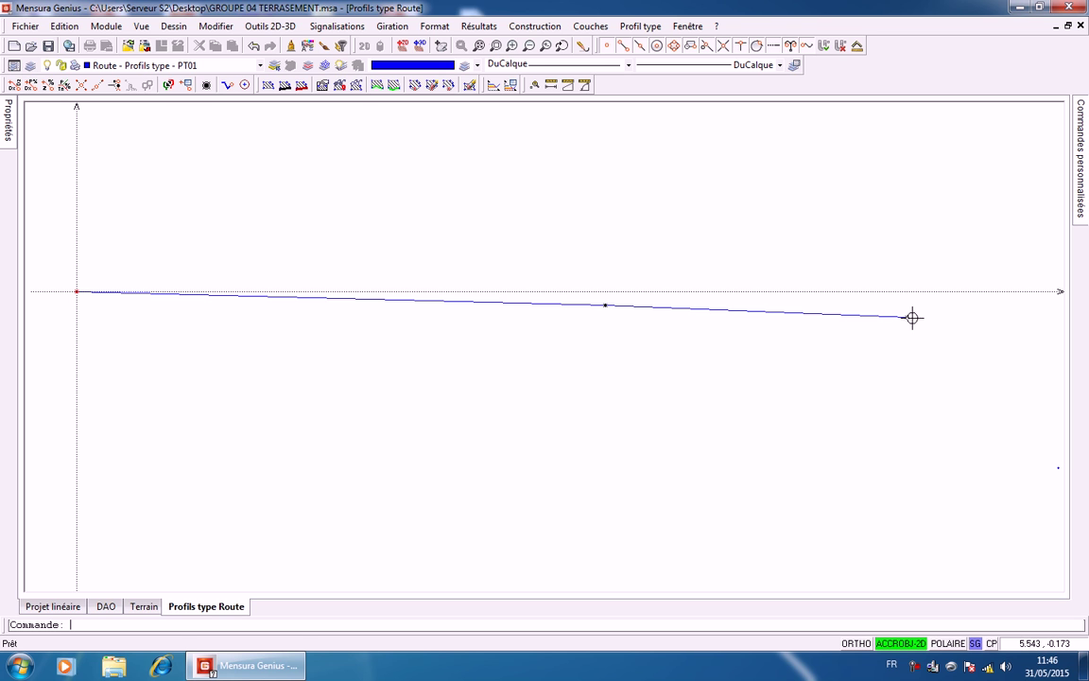
{"action": "scroll", "coordinate": [901, 322], "scroll_direction": "down", "scroll_amount": 3}
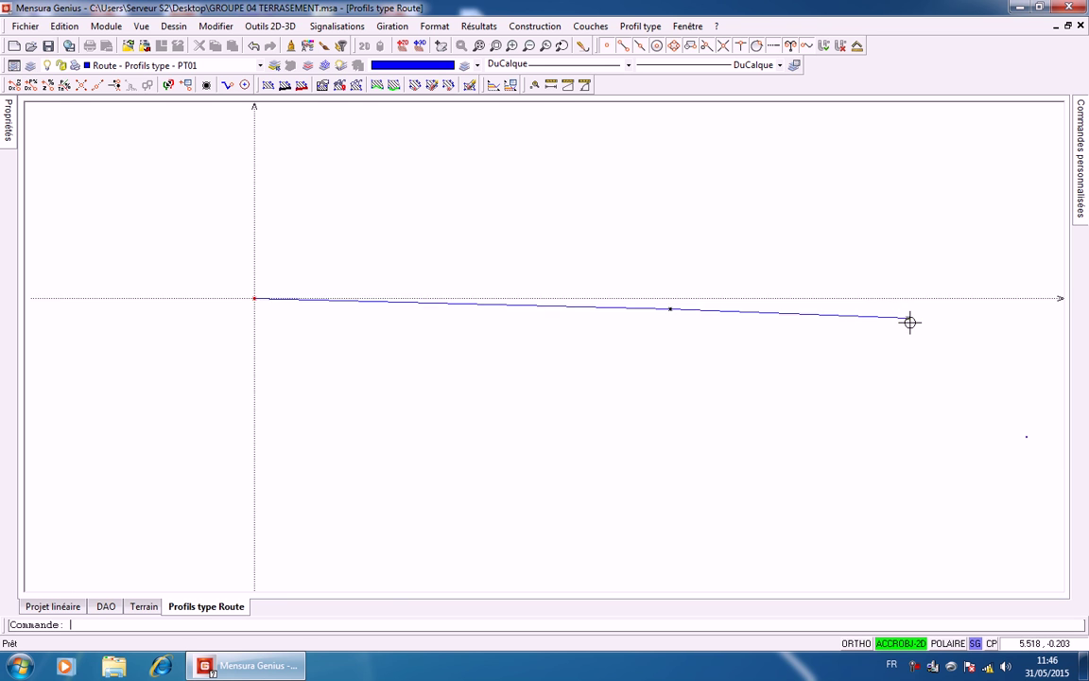
{"action": "middle_click_drag", "start_coordinate": [895, 319], "coordinate": [705, 280]}
{"action": "scroll", "coordinate": [824, 371], "scroll_direction": "up", "scroll_amount": 3}
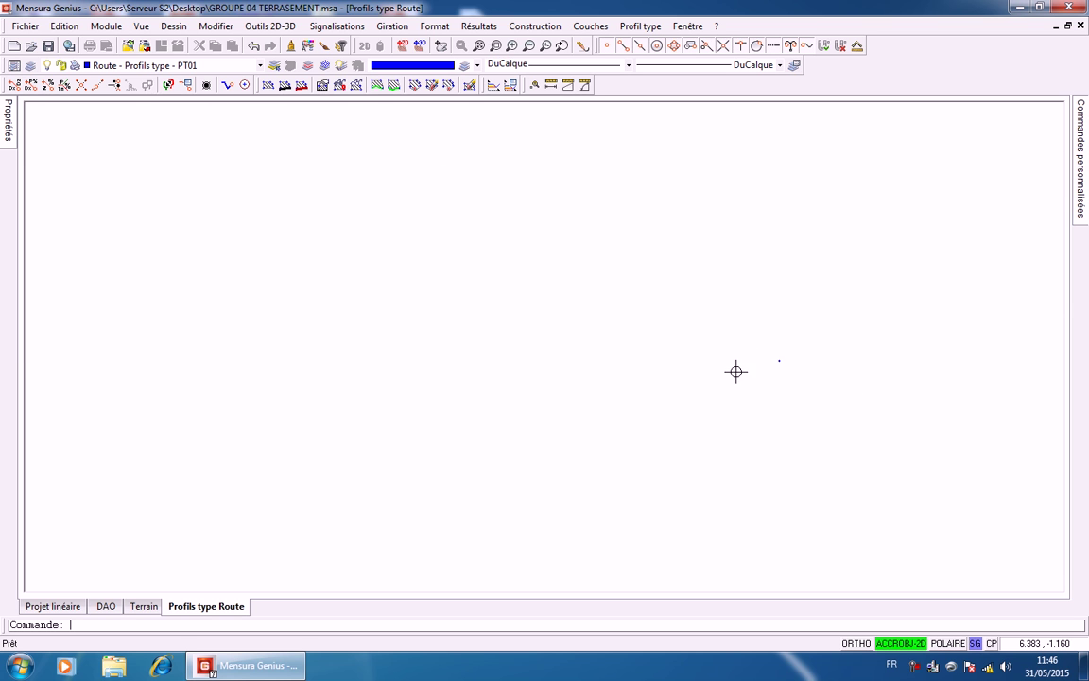
{"action": "scroll", "coordinate": [817, 350], "scroll_direction": "down", "scroll_amount": 3}
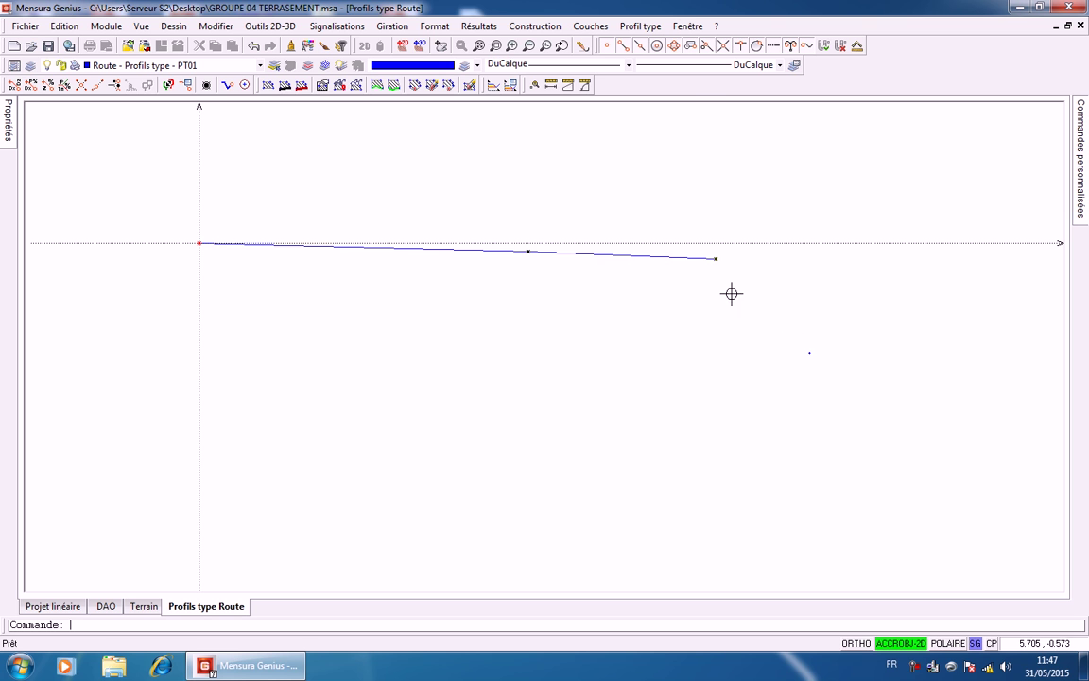
{"action": "left_click", "coordinate": [531, 27]}
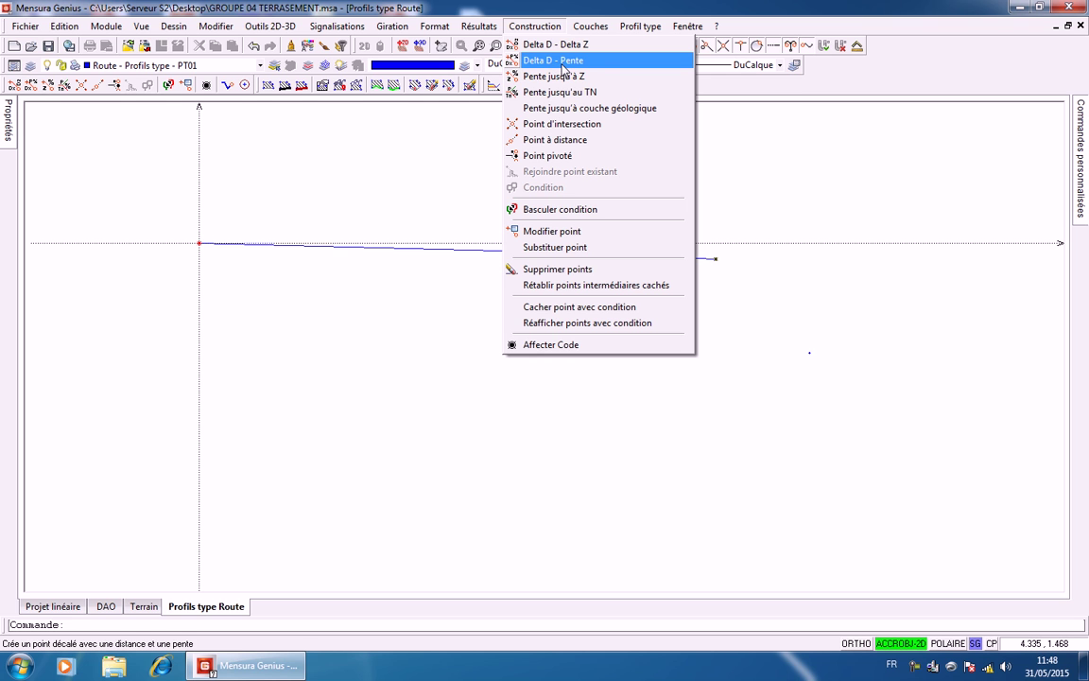
{"action": "left_click", "coordinate": [562, 63]}
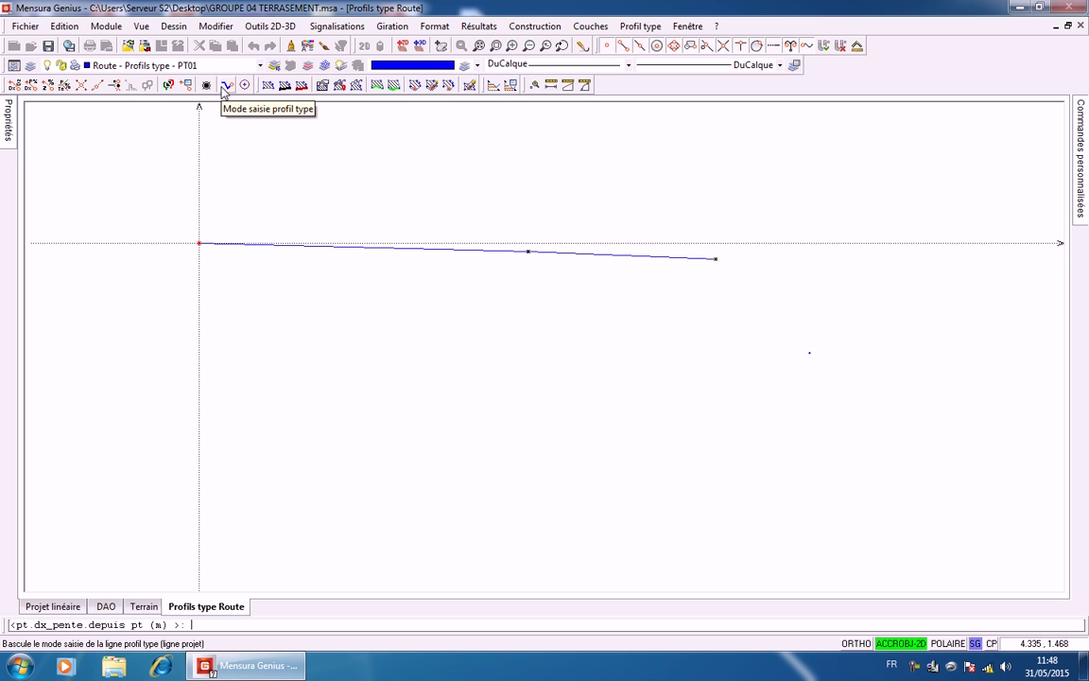
{"action": "mouse_move", "coordinate": [203, 237]}
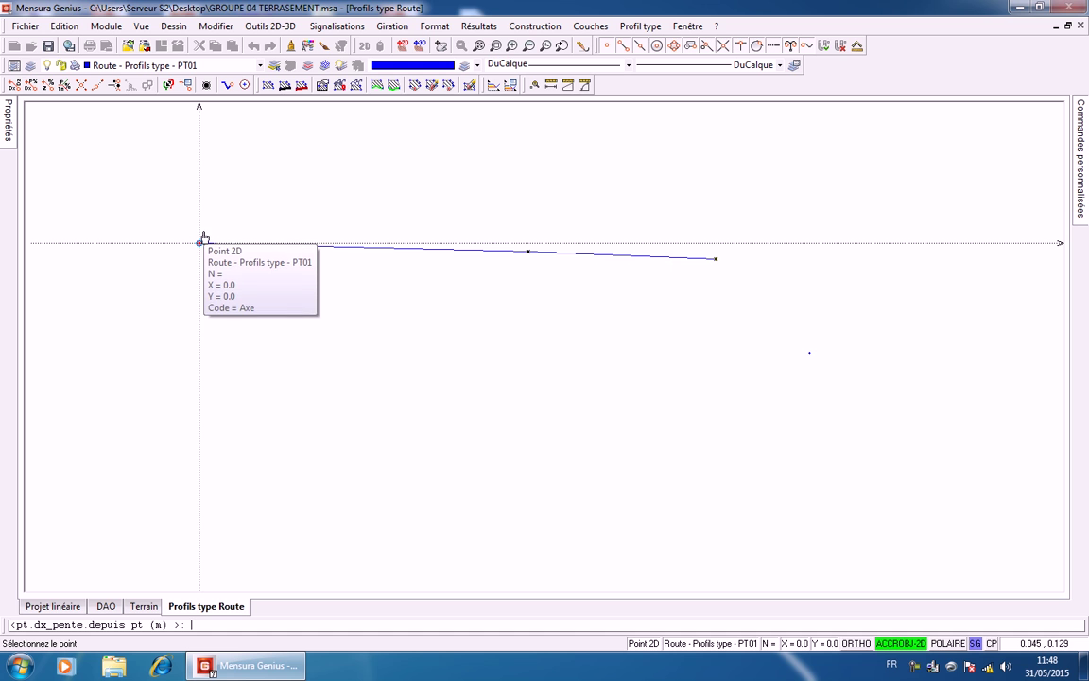
{"action": "left_click", "coordinate": [199, 243]}
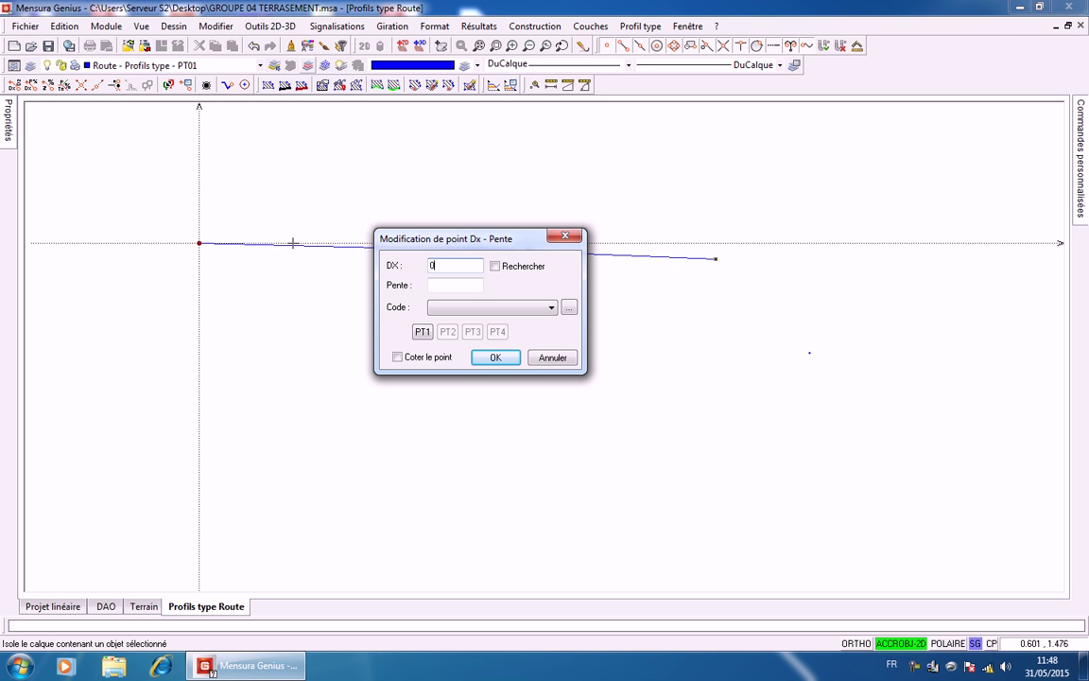
{"action": "left_click", "coordinate": [455, 286]}
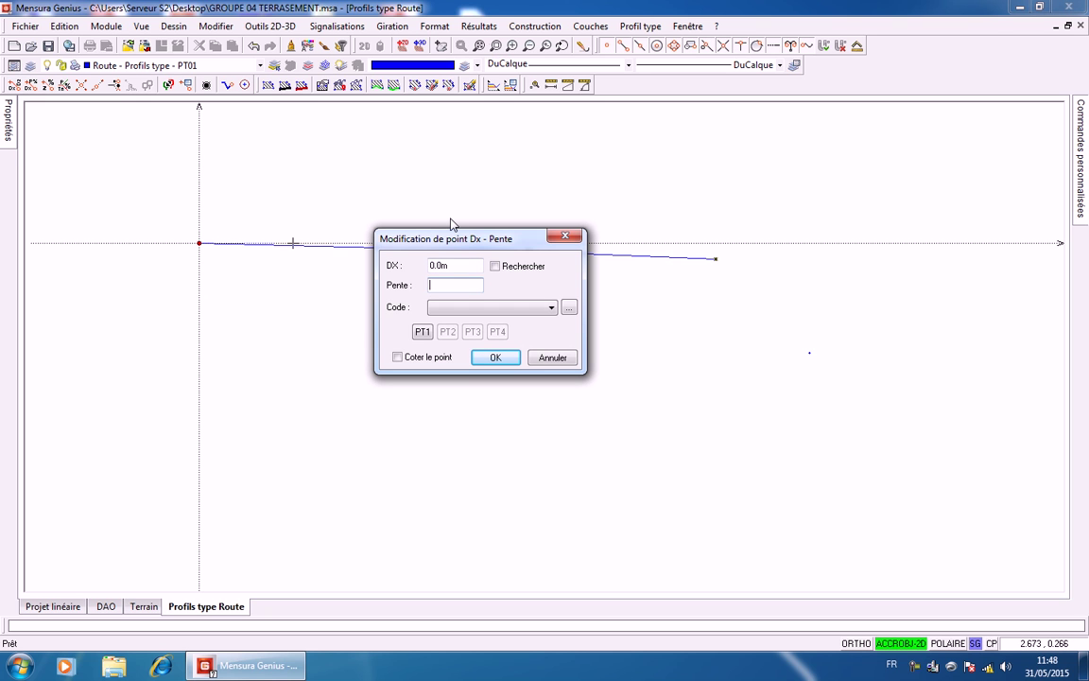
{"action": "left_click", "coordinate": [554, 357]}
Add a Delta D - Delta Z point directly below the axis origin, with DX 0 and a small negative DZ
{"action": "left_click", "coordinate": [536, 26]}
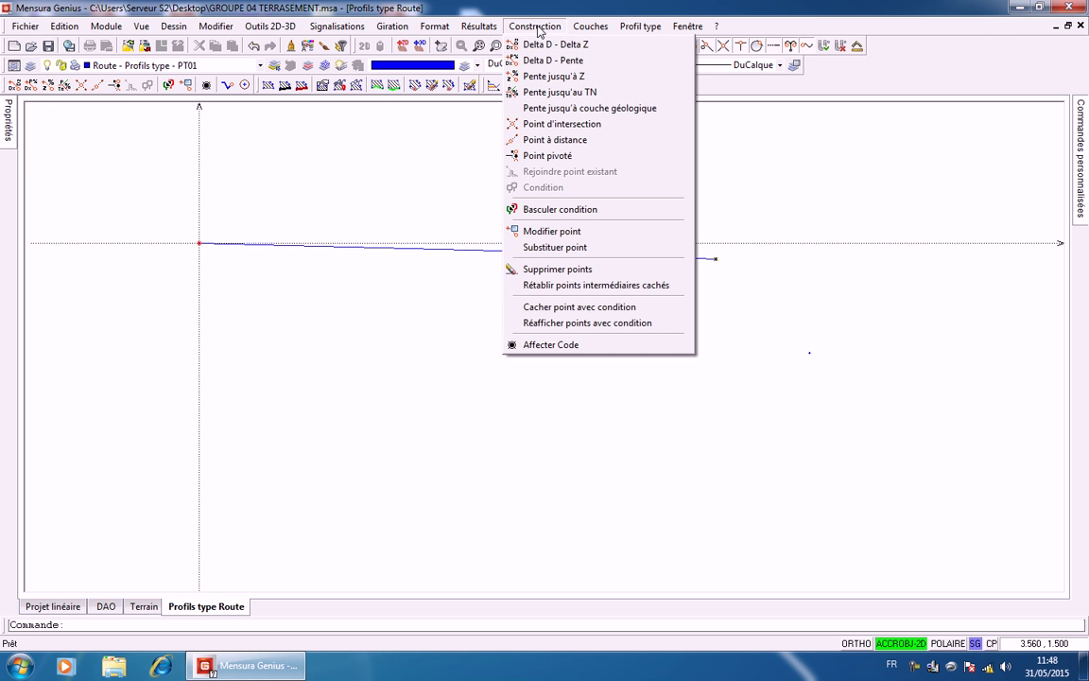
{"action": "left_click", "coordinate": [545, 51]}
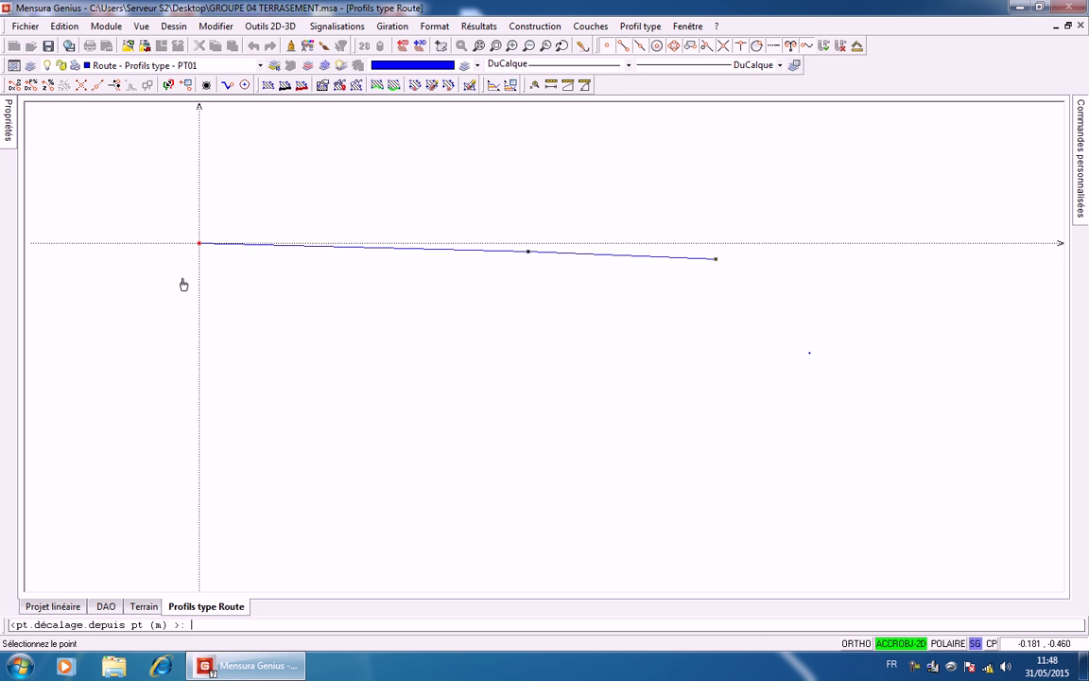
{"action": "left_click", "coordinate": [198, 245]}
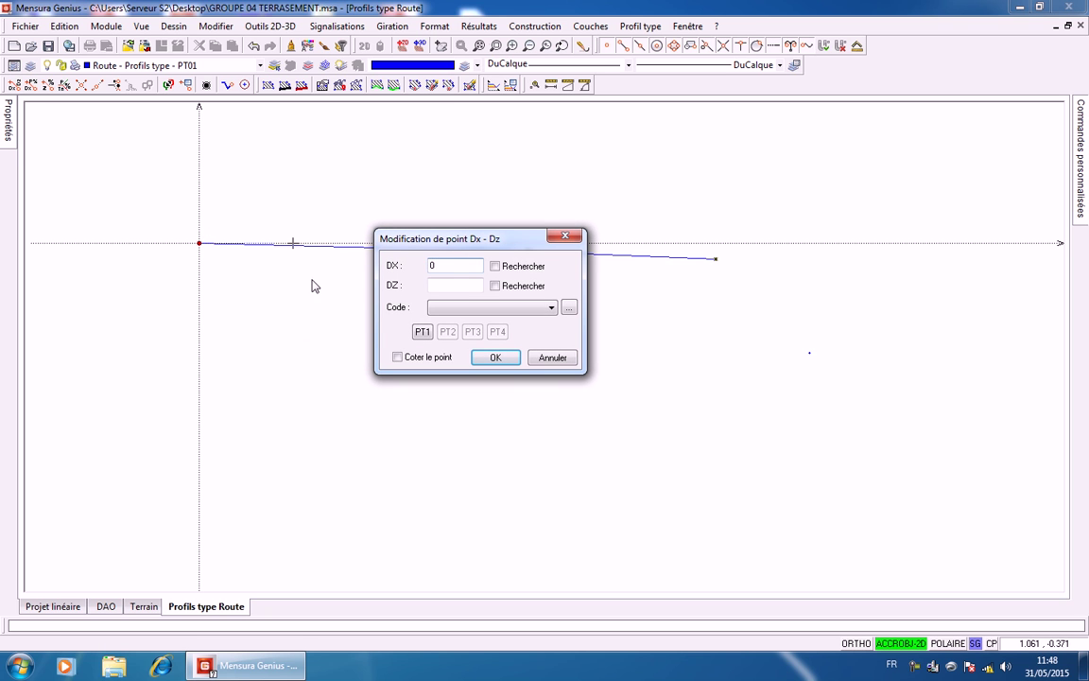
{"action": "left_click", "coordinate": [439, 283]}
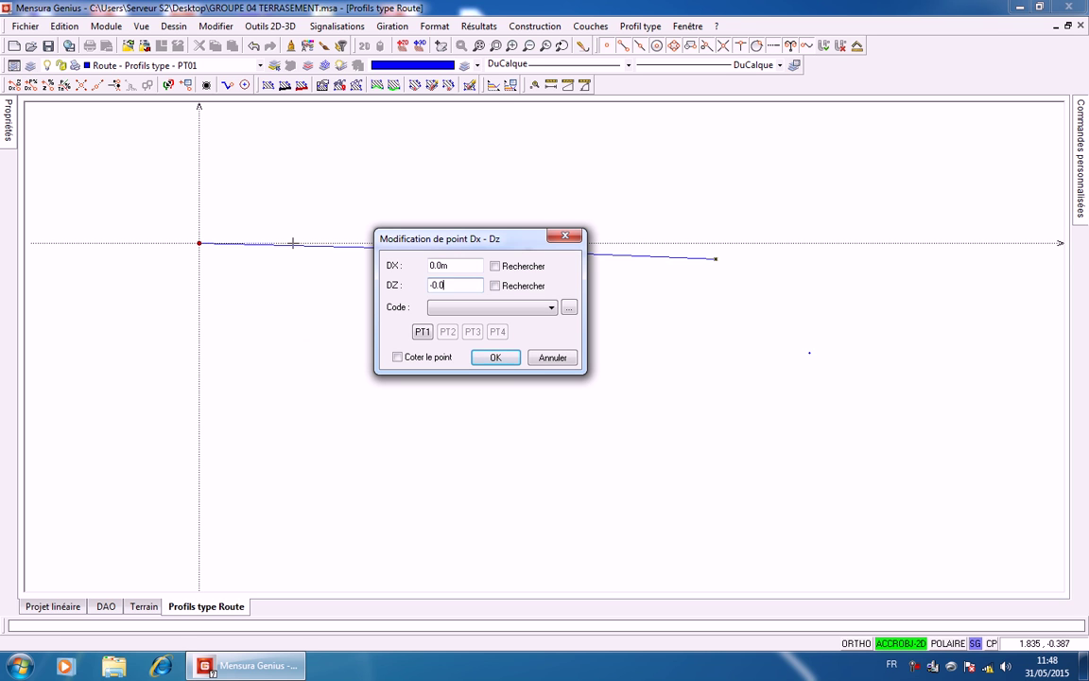
{"action": "left_click", "coordinate": [491, 357]}
{"action": "scroll", "coordinate": [201, 260], "scroll_direction": "up", "scroll_amount": 3}
{"action": "scroll", "coordinate": [195, 216], "scroll_direction": "down", "scroll_amount": 2}
{"action": "scroll", "coordinate": [196, 216], "scroll_direction": "up", "scroll_amount": 1}
{"action": "scroll", "coordinate": [284, 224], "scroll_direction": "down", "scroll_amount": 1}
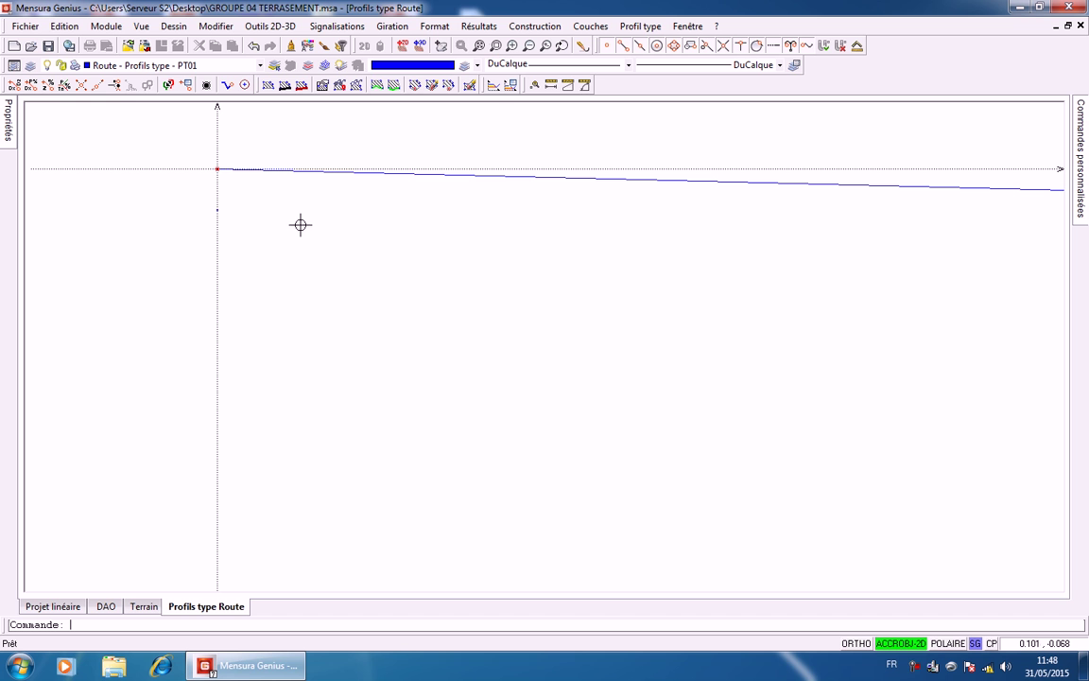
Add a second Delta D - Delta Z point below the first free point under the axis origin, with DX 0, at about Y -0.17
{"action": "right_click", "coordinate": [279, 221]}
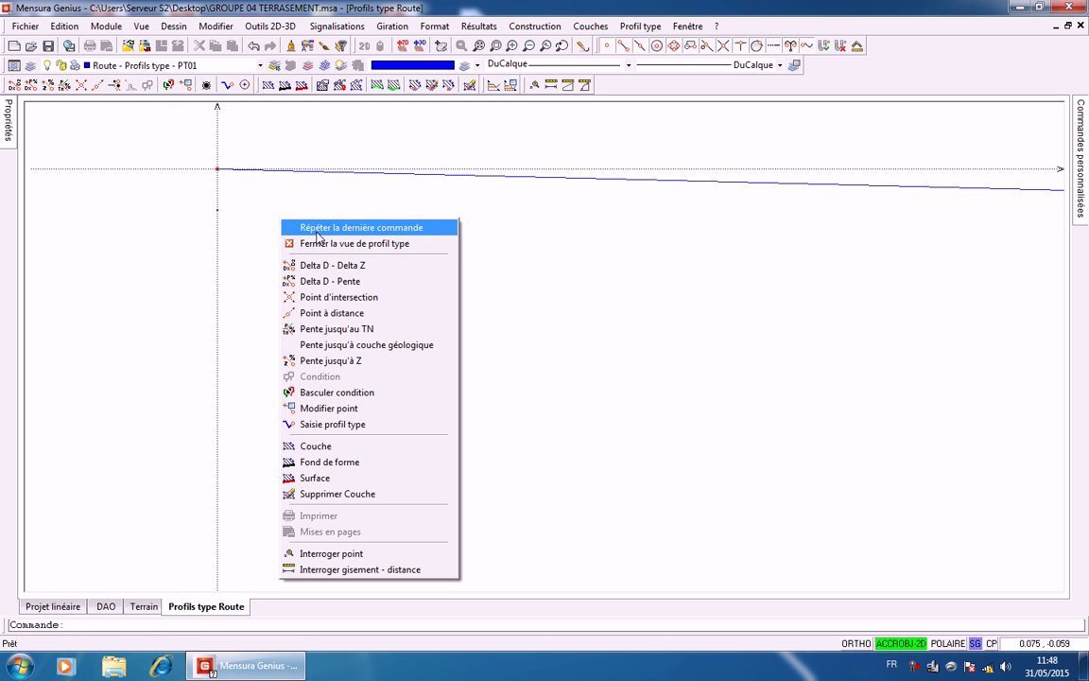
{"action": "left_click", "coordinate": [289, 226]}
{"action": "left_click", "coordinate": [218, 217]}
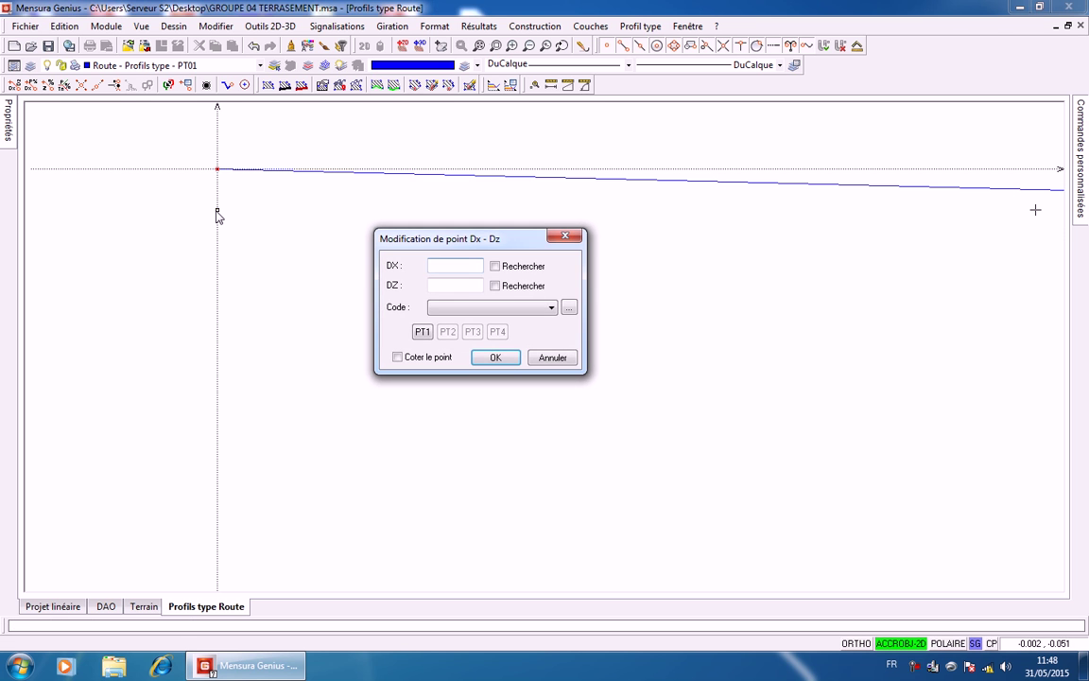
{"action": "left_click", "coordinate": [431, 284]}
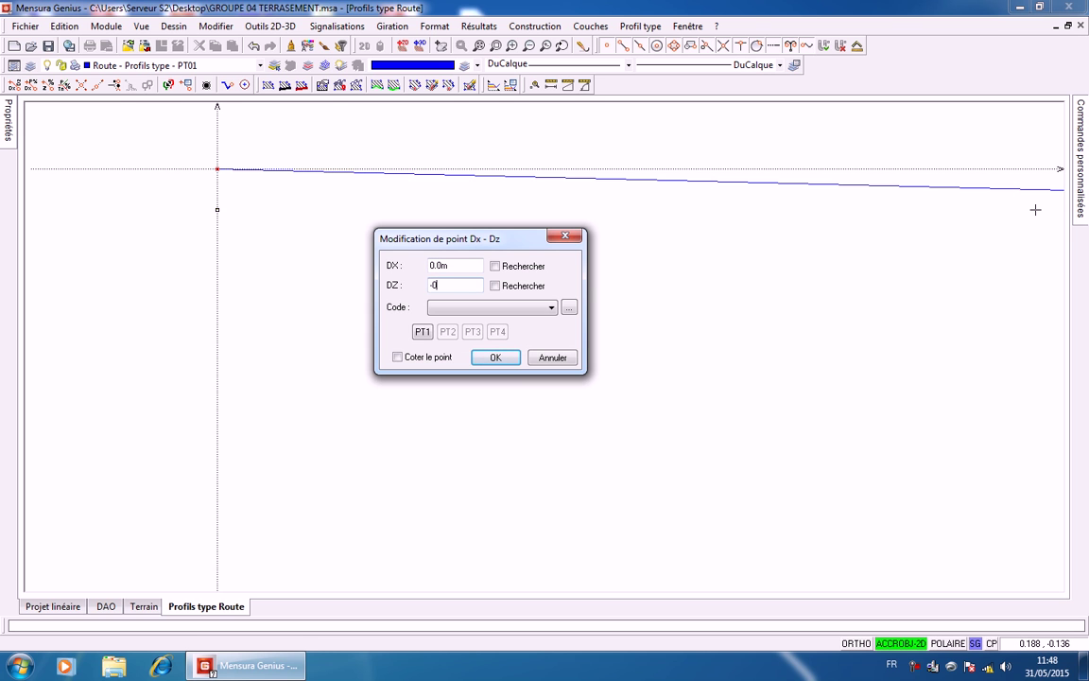
{"action": "left_click", "coordinate": [498, 357]}
Add a third Delta D - Delta Z point under the axis, offset from the second free point with DX 0 and a negative DZ
{"action": "right_click", "coordinate": [371, 279]}
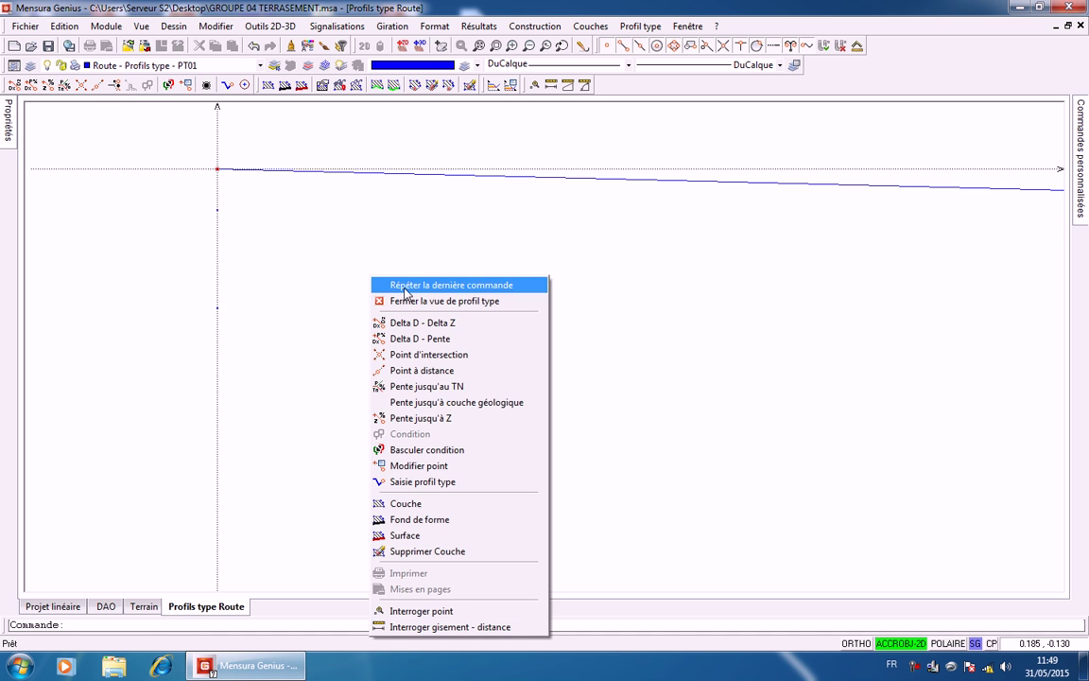
{"action": "left_click", "coordinate": [405, 289]}
{"action": "left_click", "coordinate": [218, 308]}
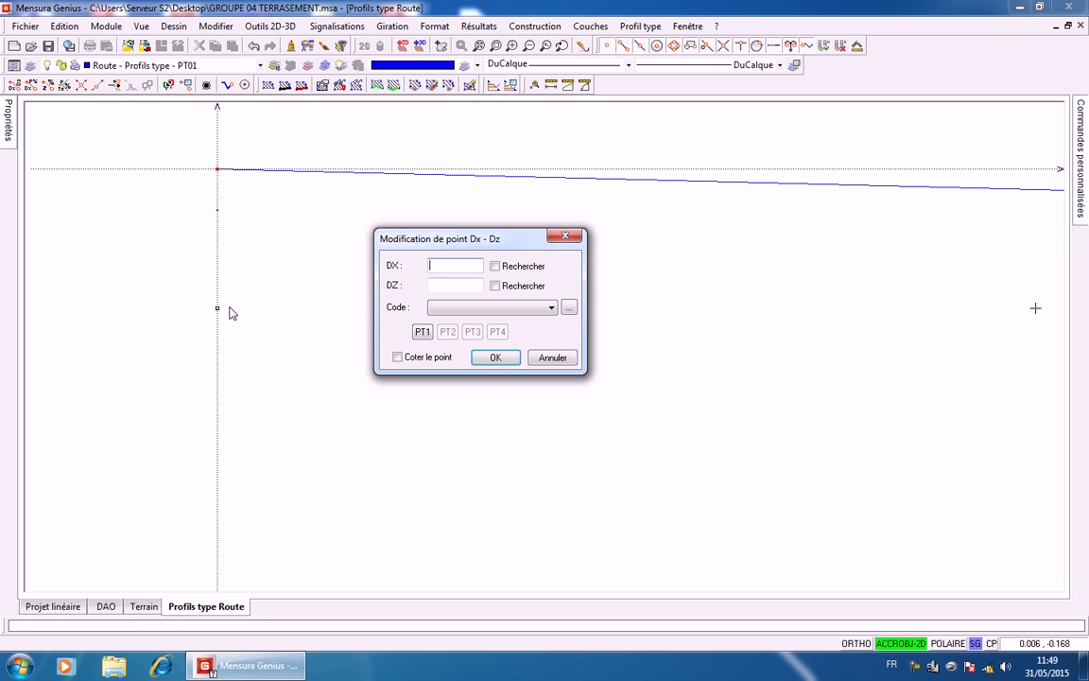
{"action": "left_click", "coordinate": [450, 287]}
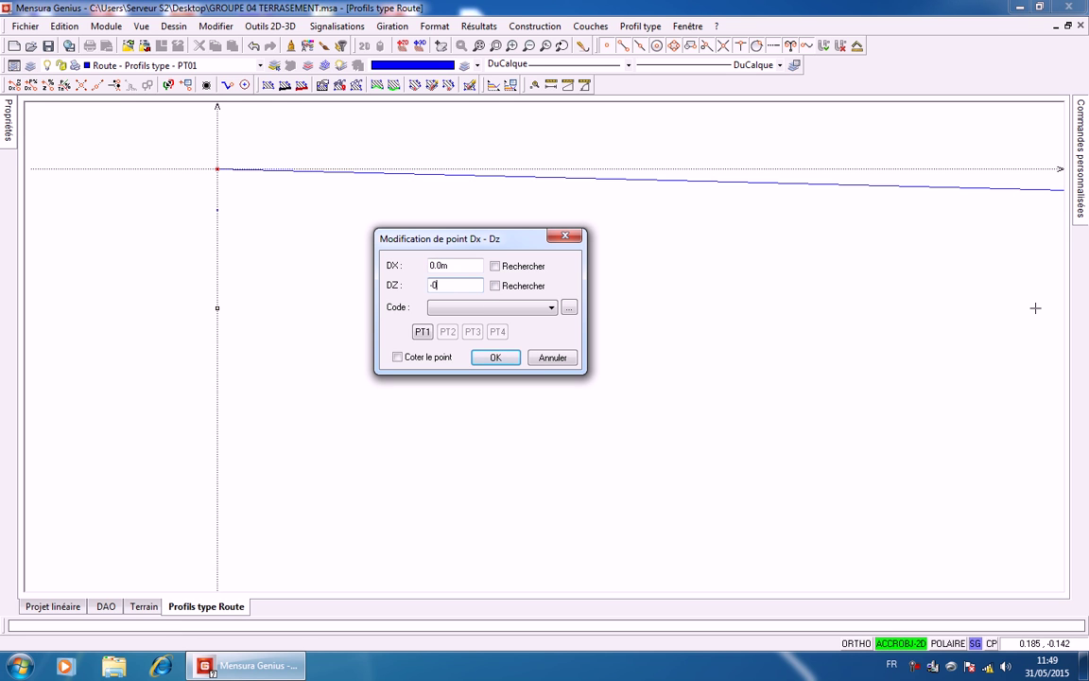
{"action": "left_click", "coordinate": [494, 358]}
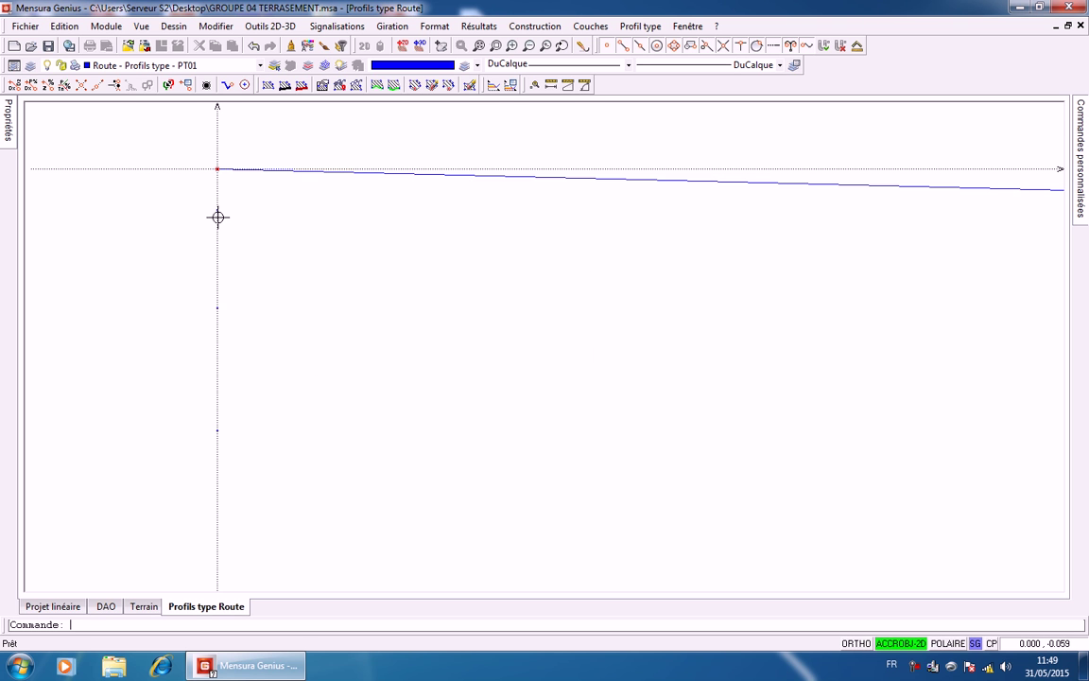
Add a Delta D - Delta Z point directly below the carriageway edge point, with DX 0, DZ -0.05 and no code
{"action": "scroll", "coordinate": [229, 316], "scroll_direction": "up", "scroll_amount": 2}
{"action": "middle_click_drag", "start_coordinate": [203, 151], "coordinate": [226, 214]}
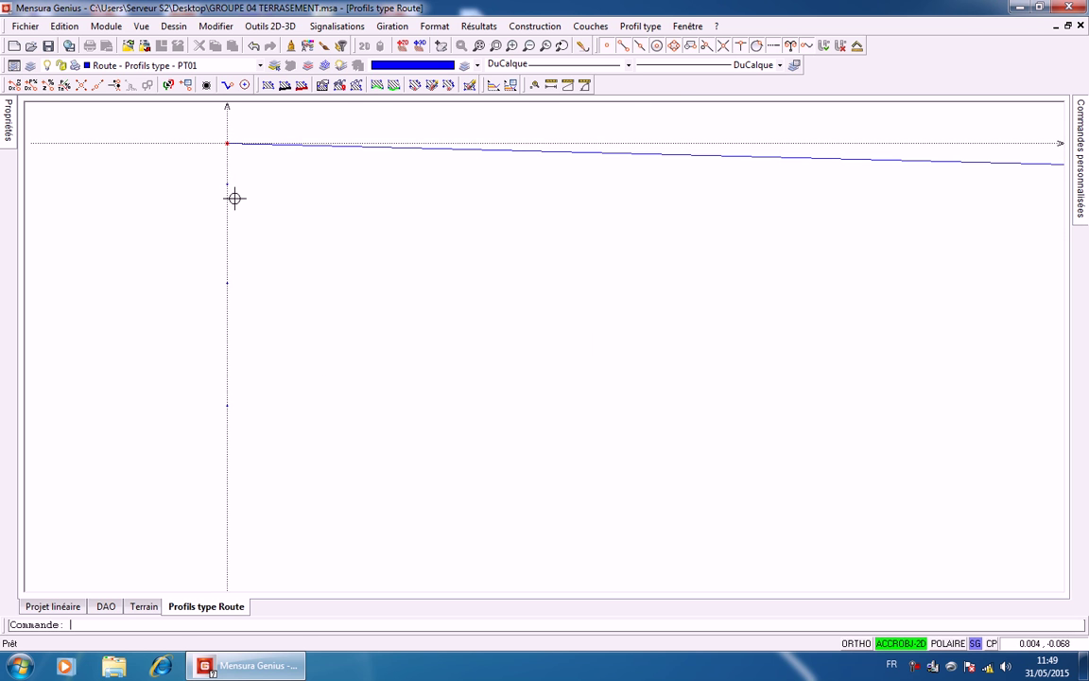
{"action": "scroll", "coordinate": [315, 339], "scroll_direction": "down", "scroll_amount": 3}
{"action": "middle_click_drag", "start_coordinate": [331, 335], "coordinate": [296, 329]}
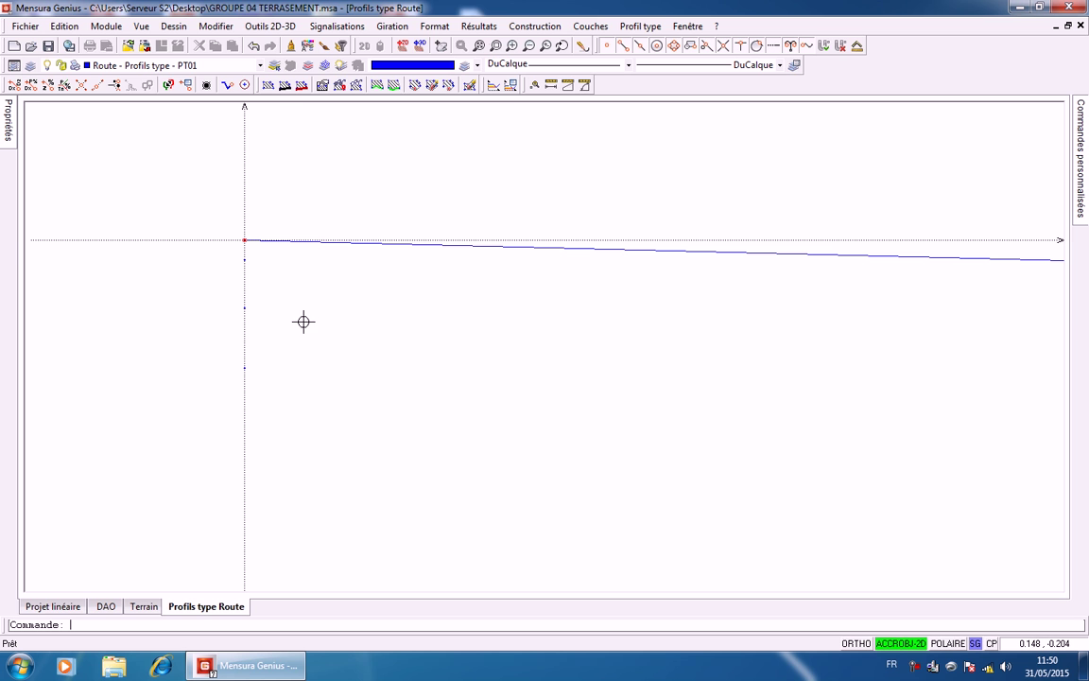
{"action": "scroll", "coordinate": [780, 336], "scroll_direction": "down", "scroll_amount": 3}
{"action": "middle_click_drag", "start_coordinate": [780, 336], "coordinate": [320, 330]}
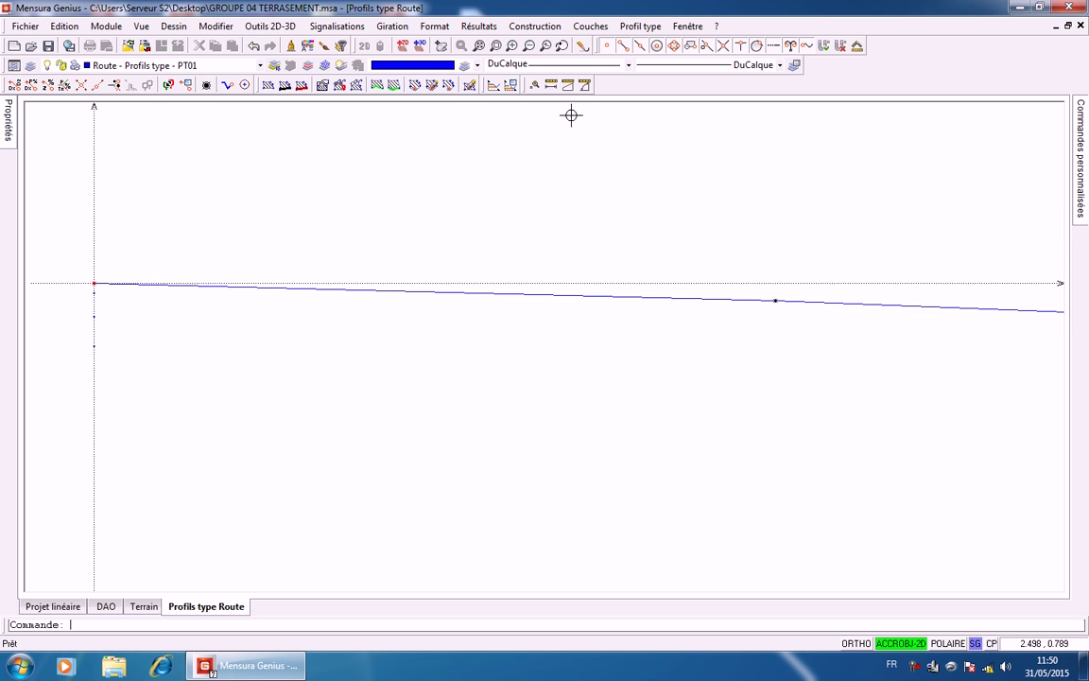
{"action": "right_click", "coordinate": [791, 362]}
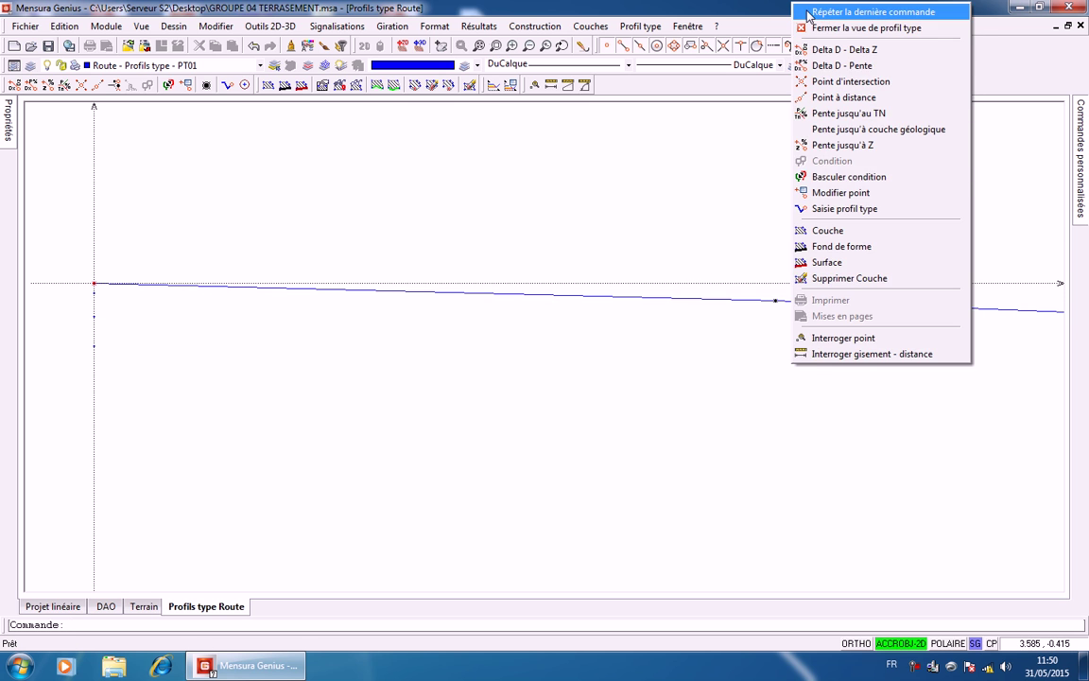
{"action": "left_click", "coordinate": [809, 12]}
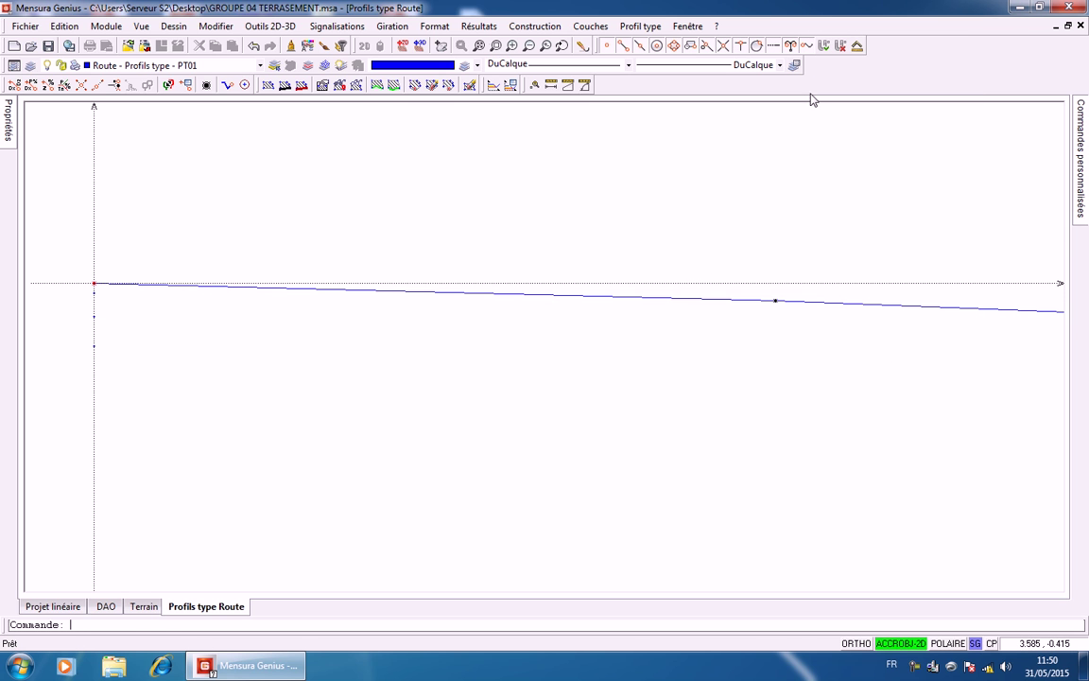
{"action": "left_click", "coordinate": [775, 302]}
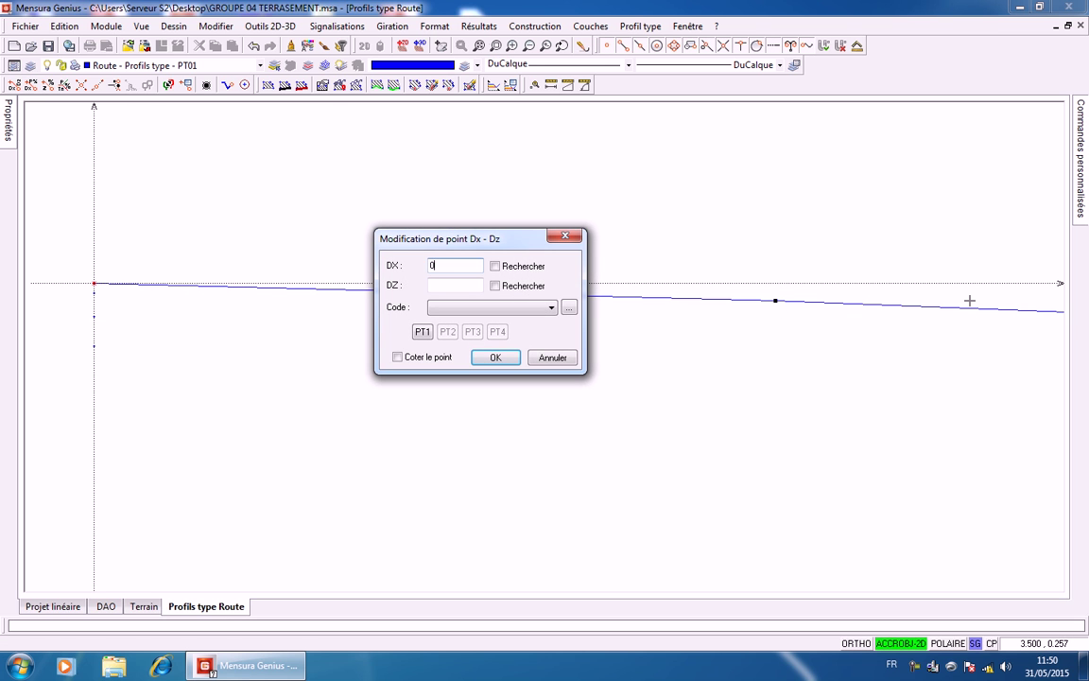
{"action": "left_click", "coordinate": [461, 287]}
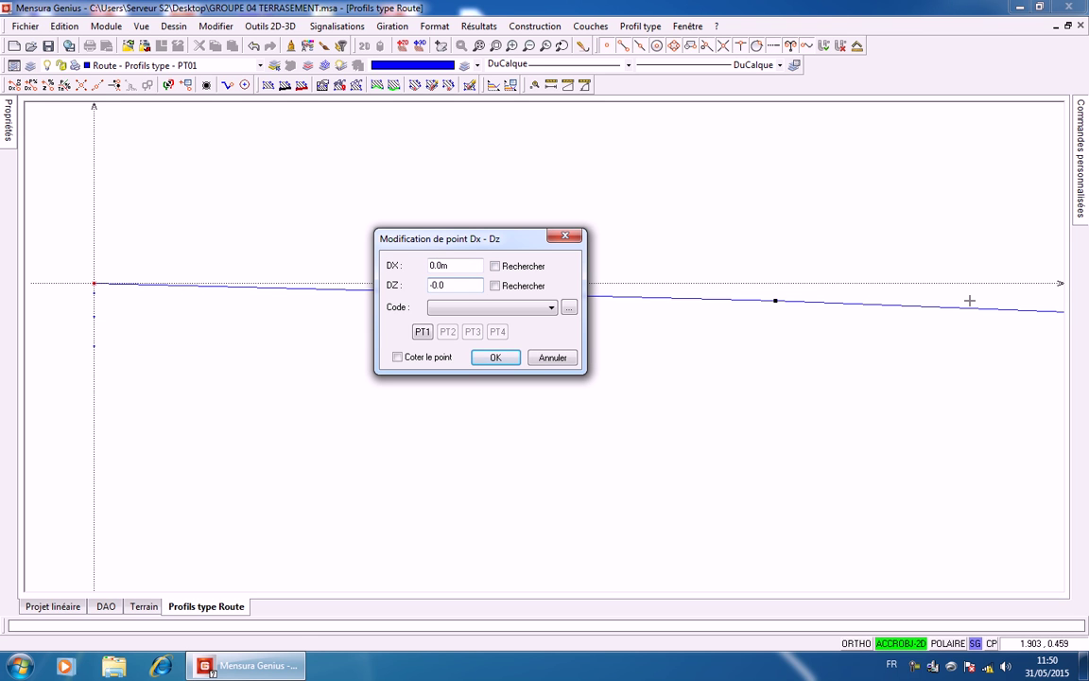
{"action": "type", "text": "-0.05"}
{"action": "left_click", "coordinate": [490, 357]}
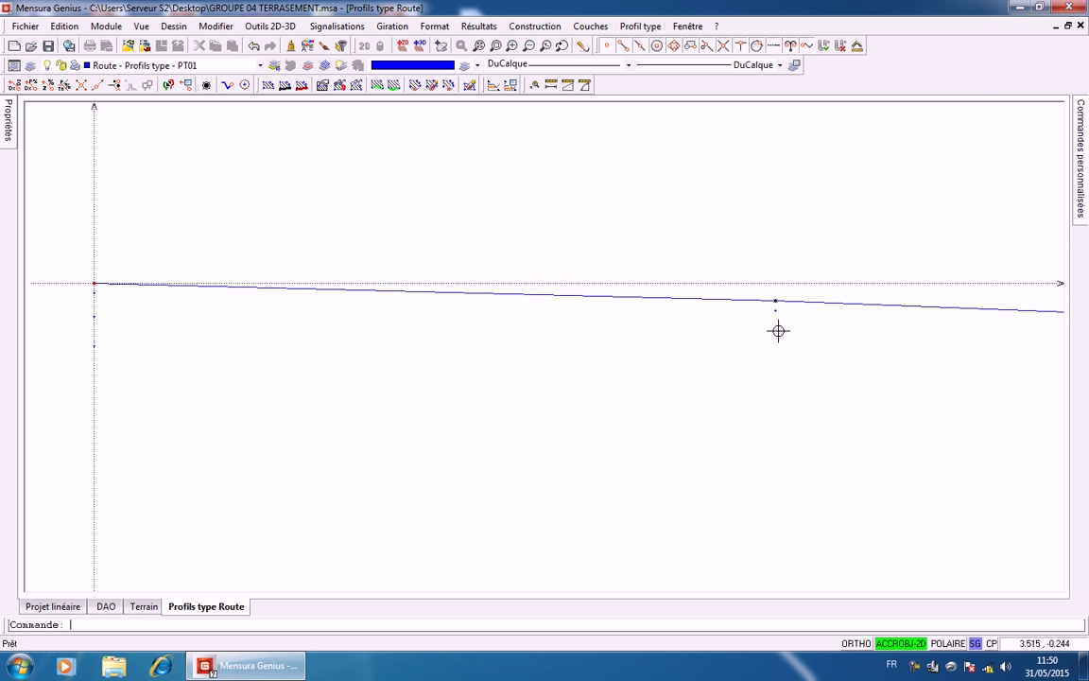
Add a second Delta D - Delta Z point below the carriageway edge's first free point, with DX 0, at Y -0.258
{"action": "right_click", "coordinate": [800, 360]}
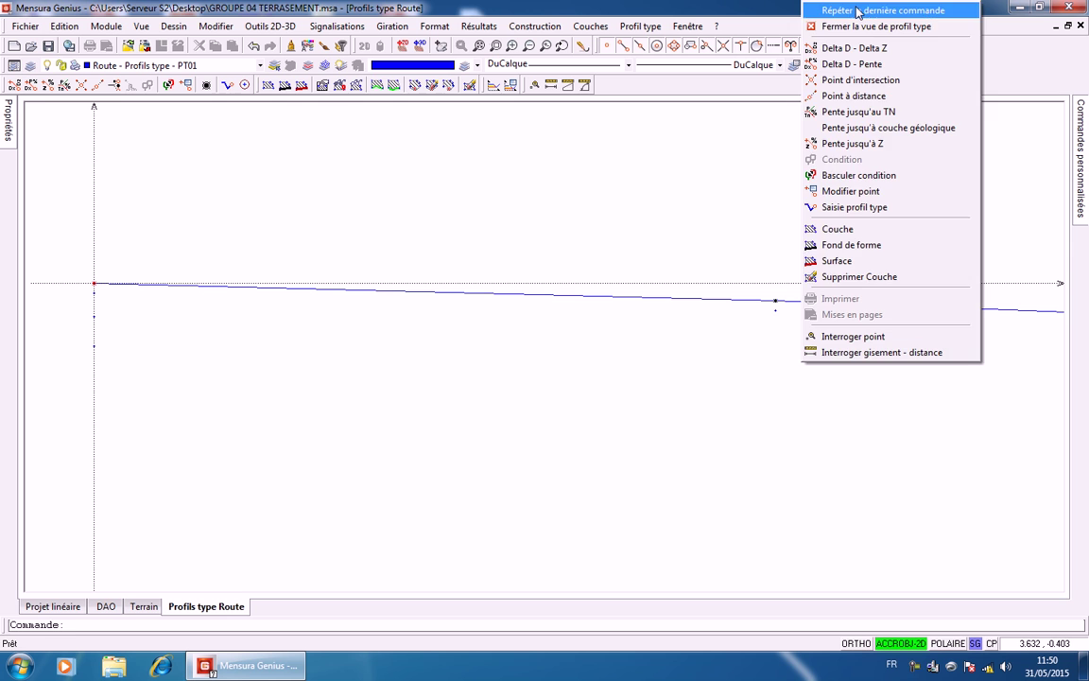
{"action": "left_click", "coordinate": [858, 11]}
{"action": "left_click", "coordinate": [775, 312]}
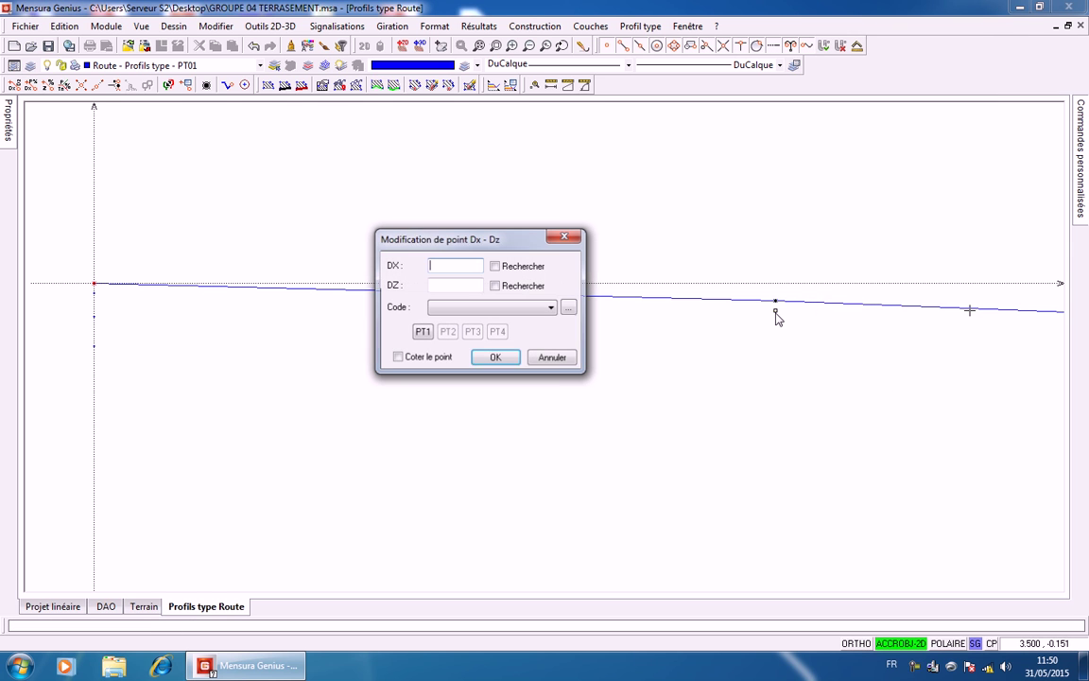
{"action": "type", "text": "0"}
{"action": "key", "text": "Tab"}
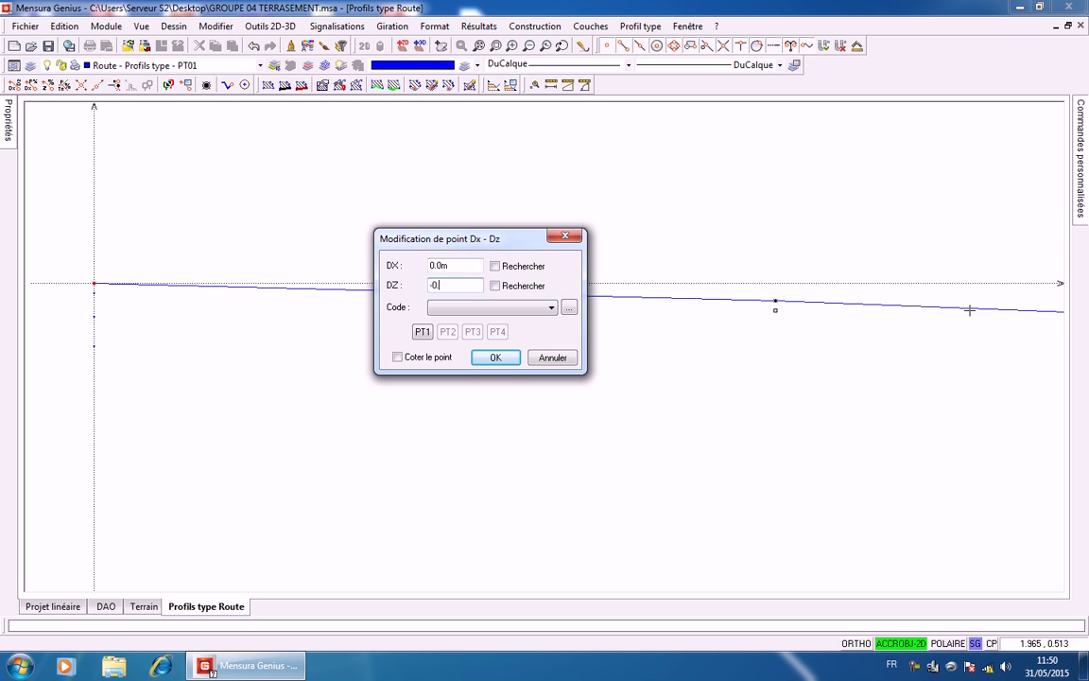
{"action": "left_click", "coordinate": [495, 357]}
Add a third Delta D - Delta Z point below the carriageway edge's second free point, with DX 0 and DZ -0.15
{"action": "right_click", "coordinate": [720, 344]}
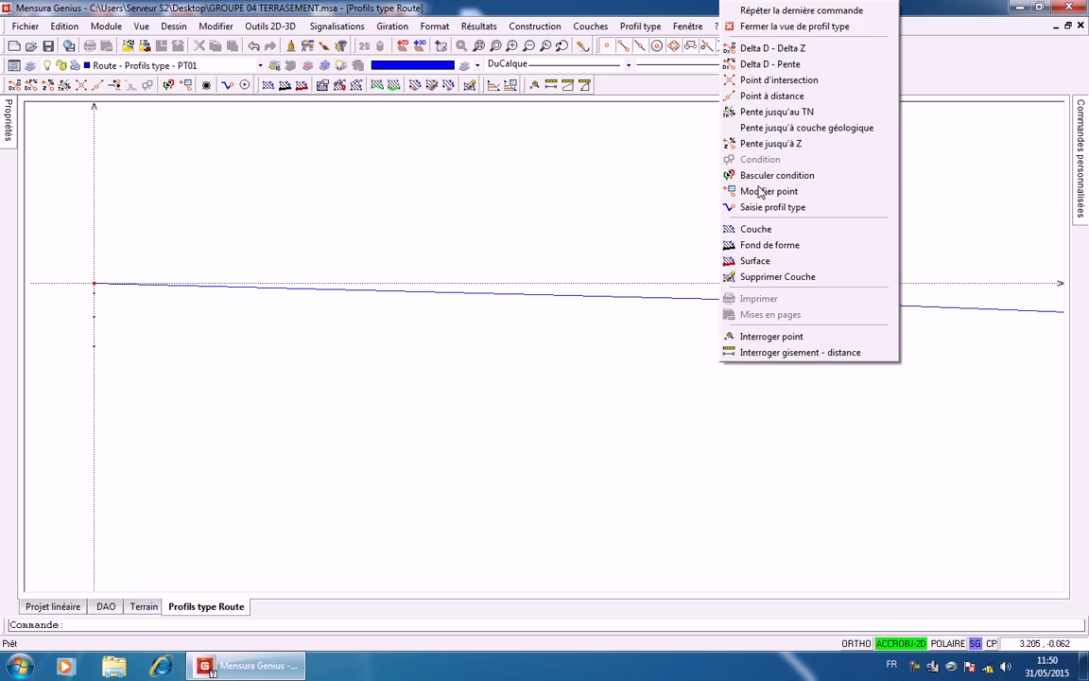
{"action": "left_click", "coordinate": [784, 7]}
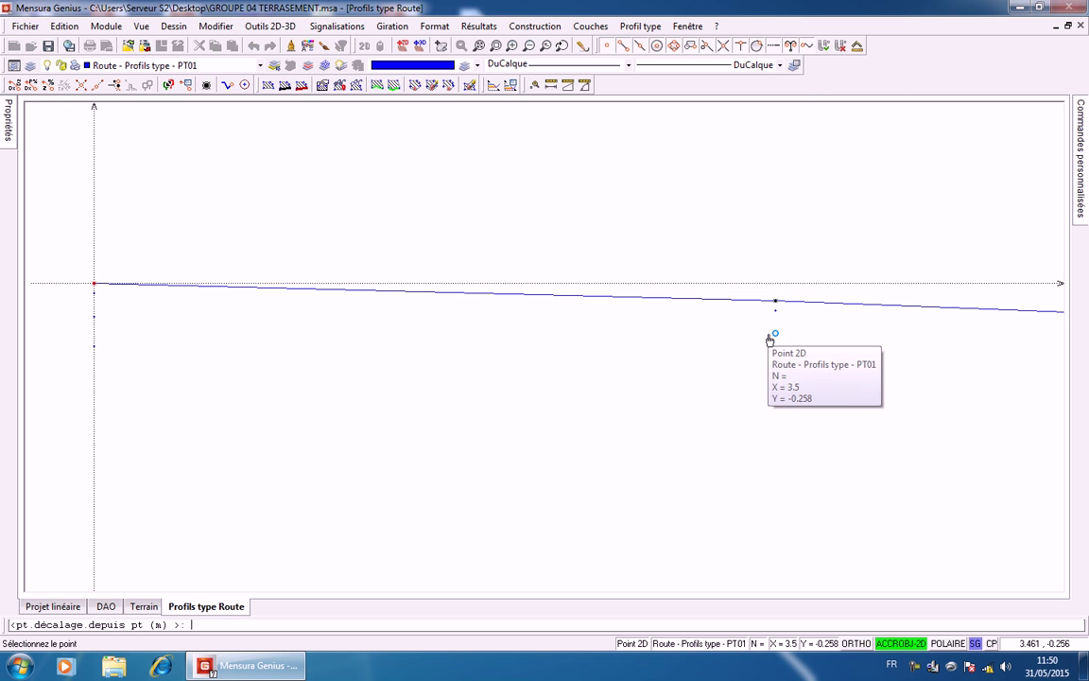
{"action": "left_click", "coordinate": [775, 333]}
{"action": "type", "text": "0"}
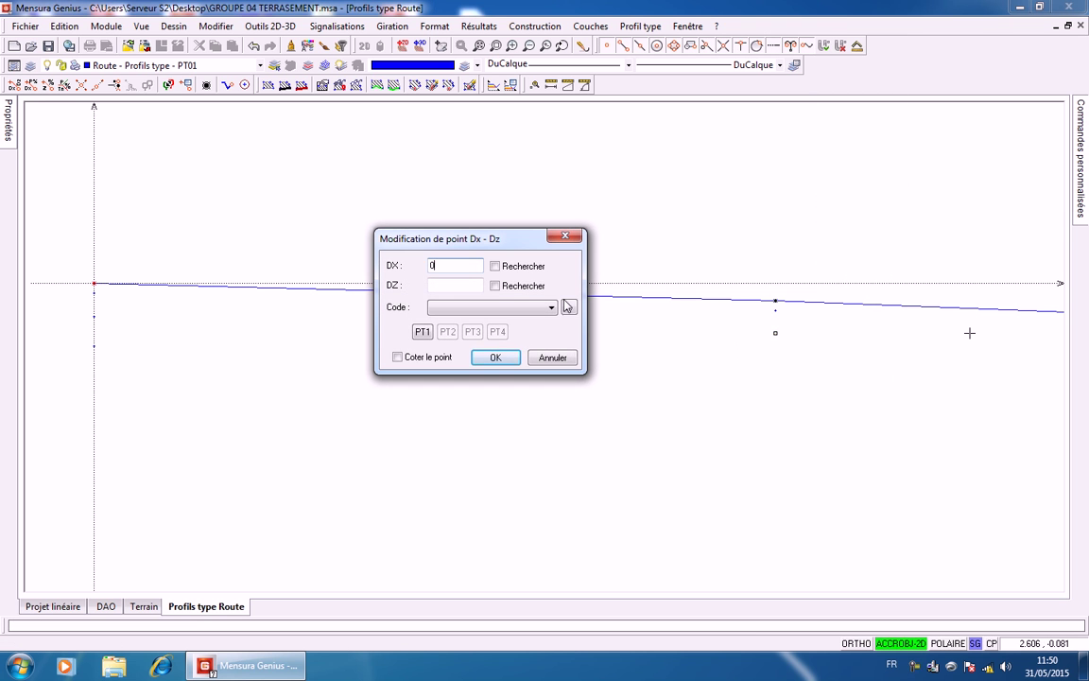
{"action": "left_click", "coordinate": [469, 287]}
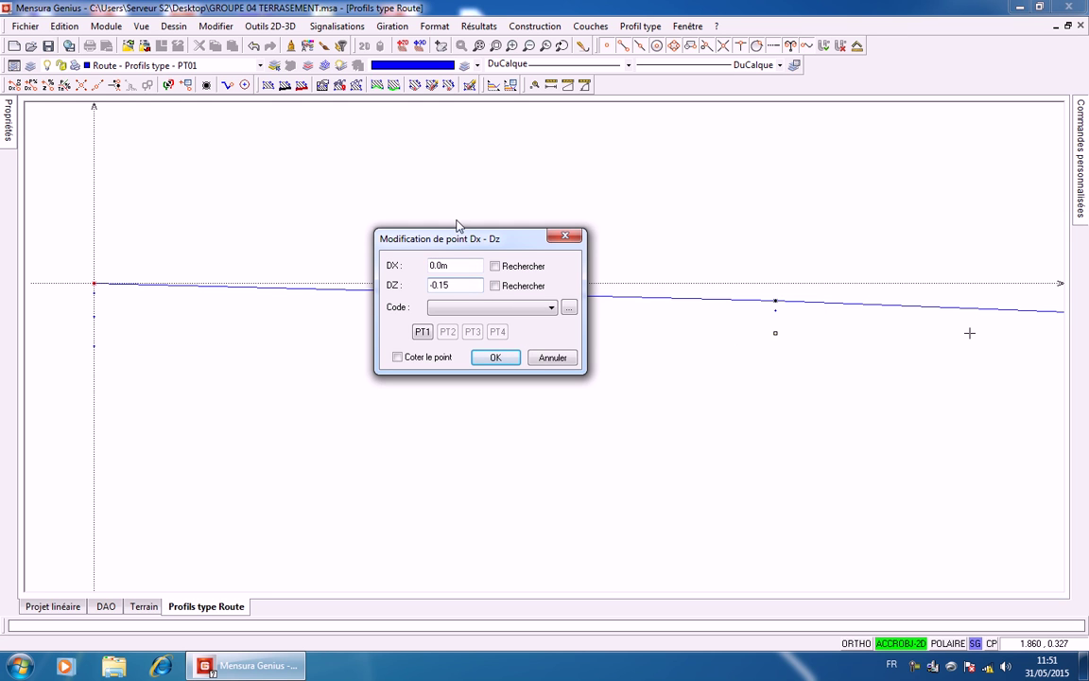
{"action": "left_click", "coordinate": [493, 358]}
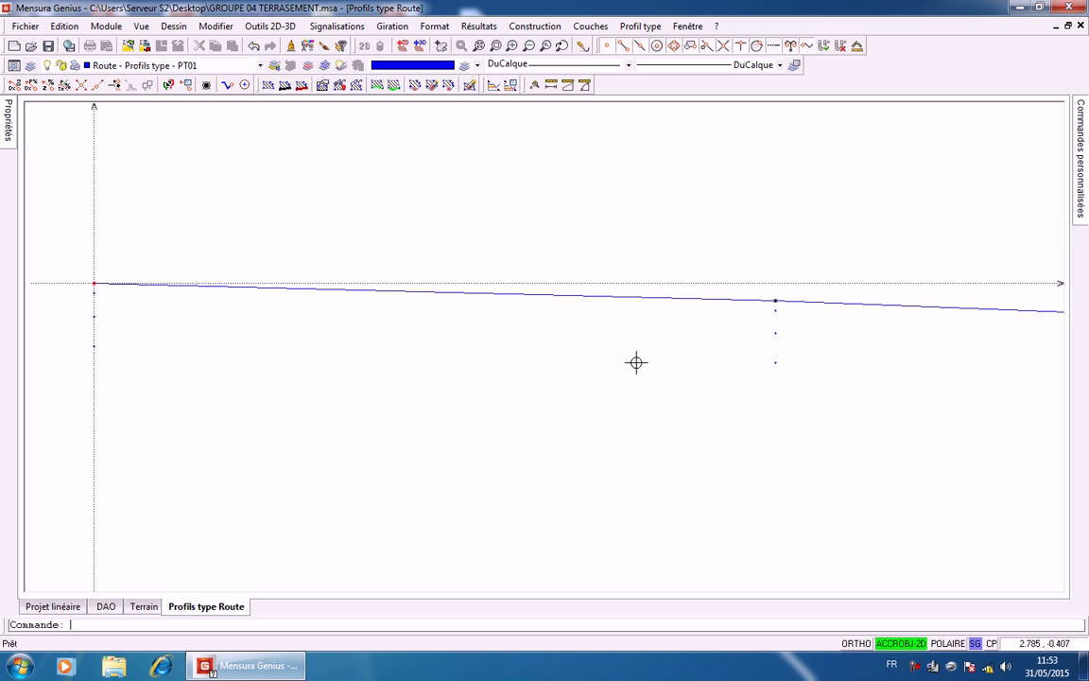
Define an intersection point between the line through the lowest points under axis and carriageway edge and the line from the shoulder end to the outer free point
{"action": "scroll", "coordinate": [760, 326], "scroll_direction": "down", "scroll_amount": 3}
{"action": "scroll", "coordinate": [662, 322], "scroll_direction": "down", "scroll_amount": 1}
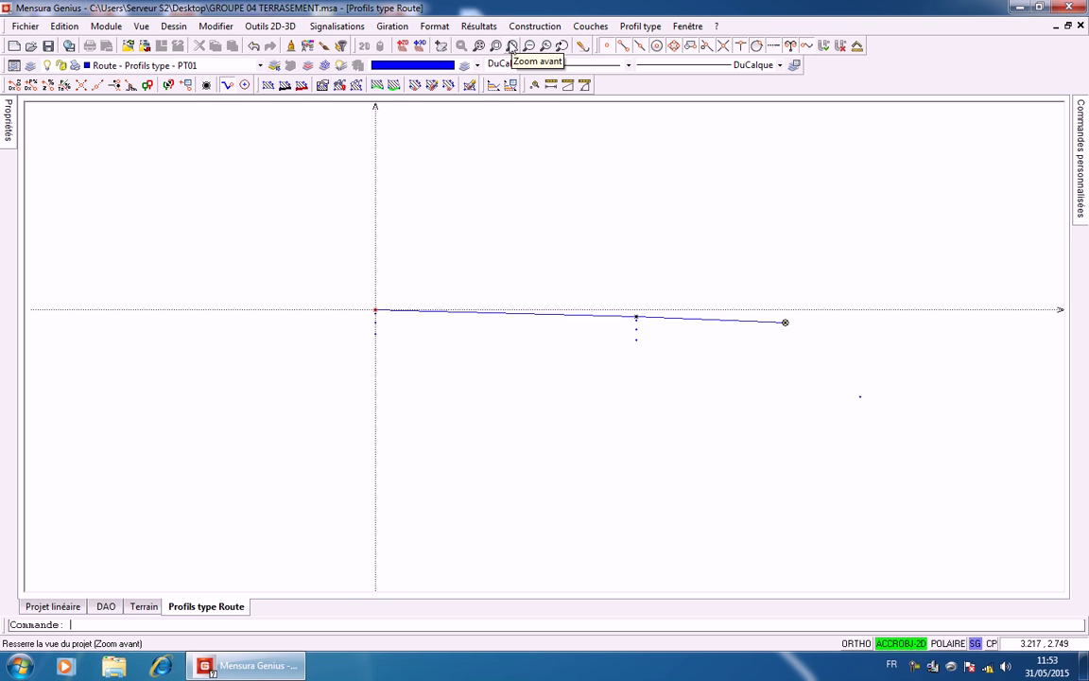
{"action": "left_click", "coordinate": [548, 25]}
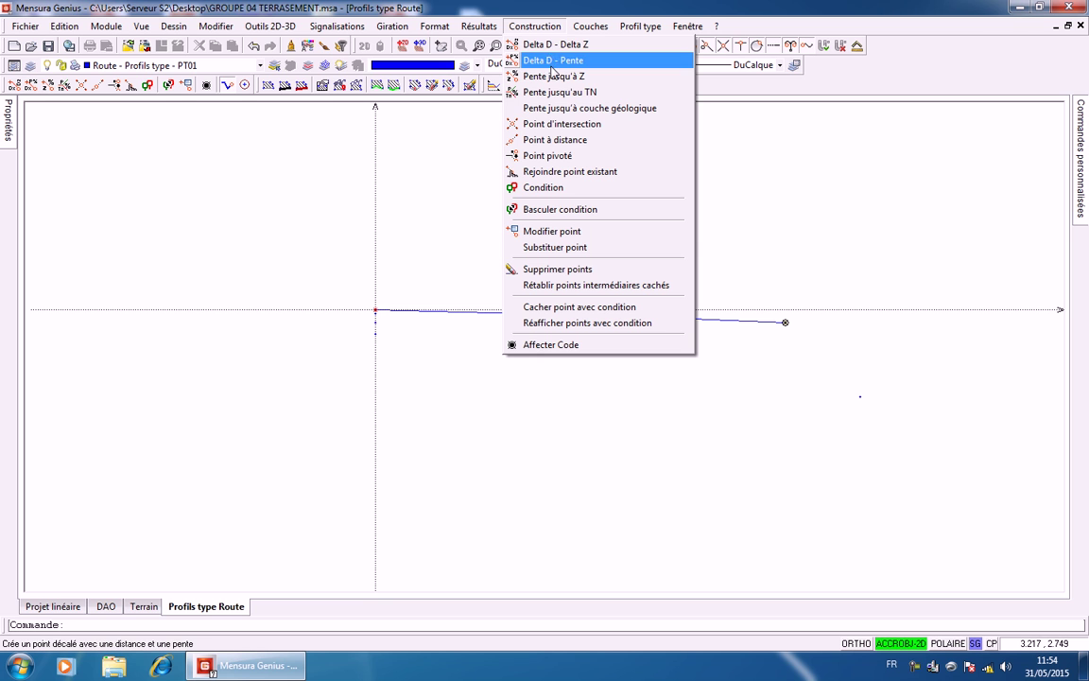
{"action": "left_click", "coordinate": [555, 125]}
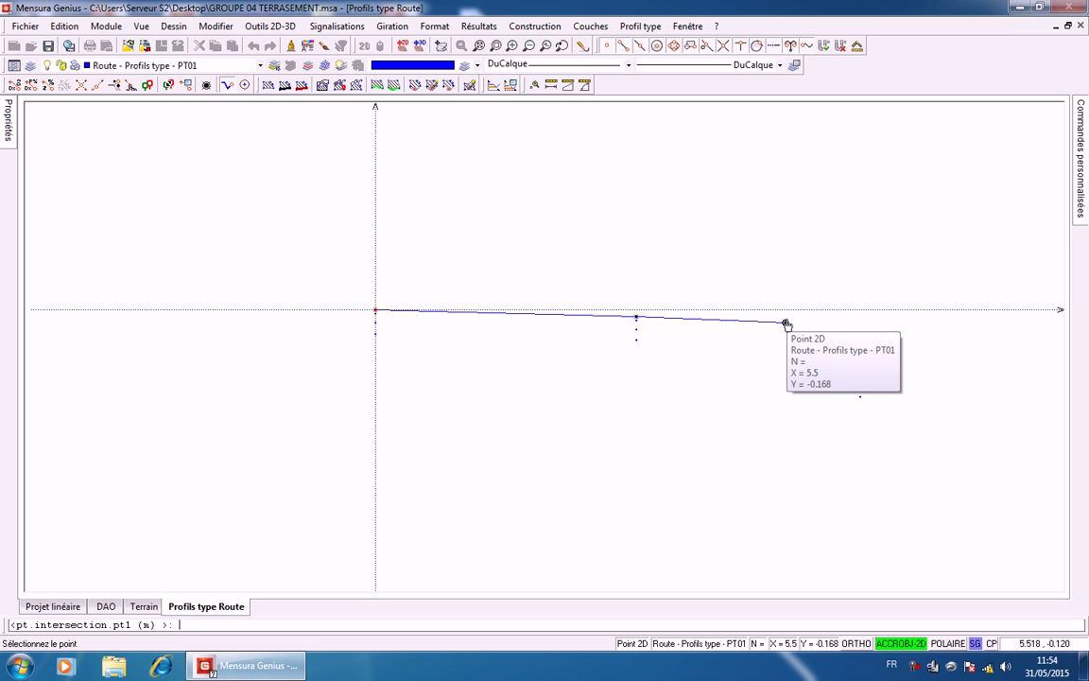
{"action": "left_click", "coordinate": [647, 362]}
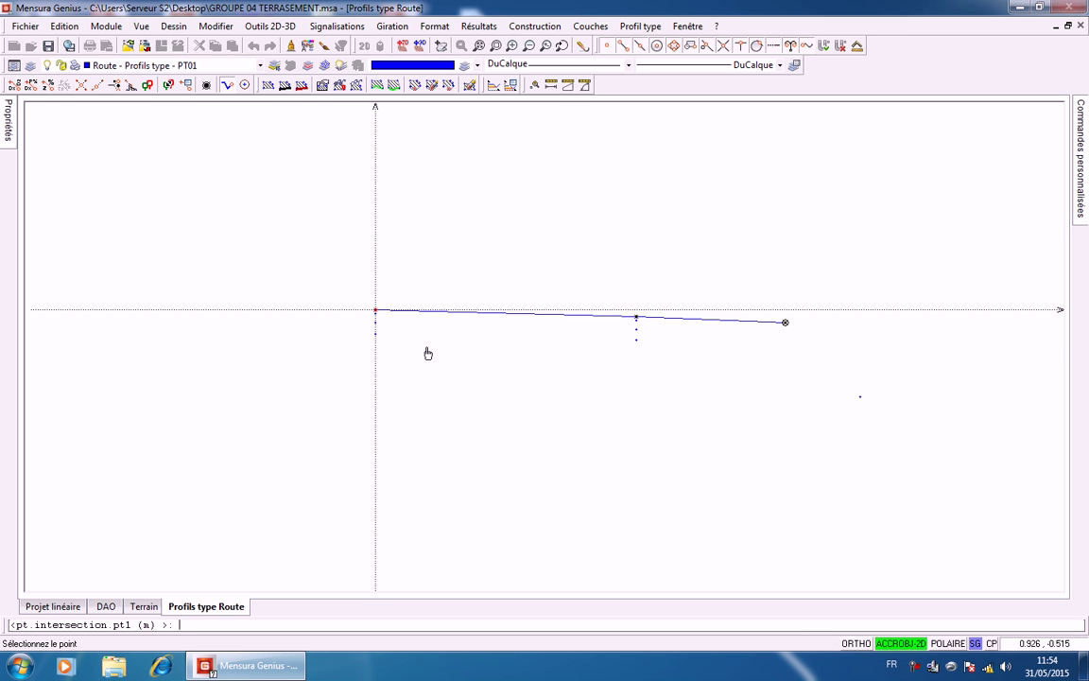
{"action": "left_click", "coordinate": [634, 341]}
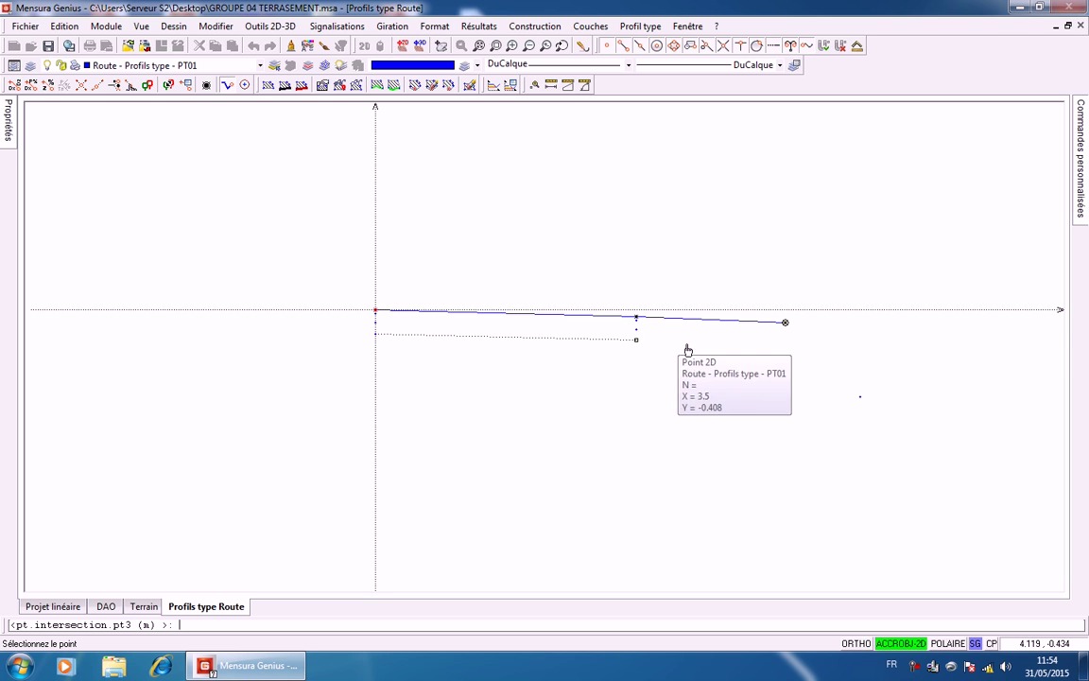
{"action": "left_click", "coordinate": [784, 323]}
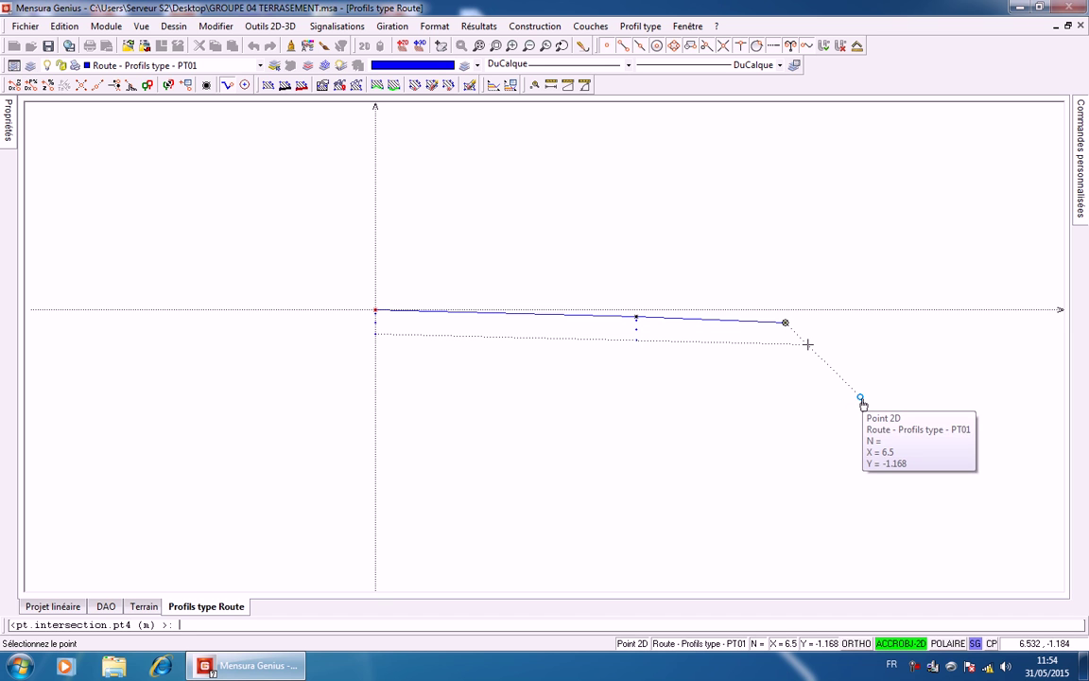
{"action": "left_click", "coordinate": [859, 398]}
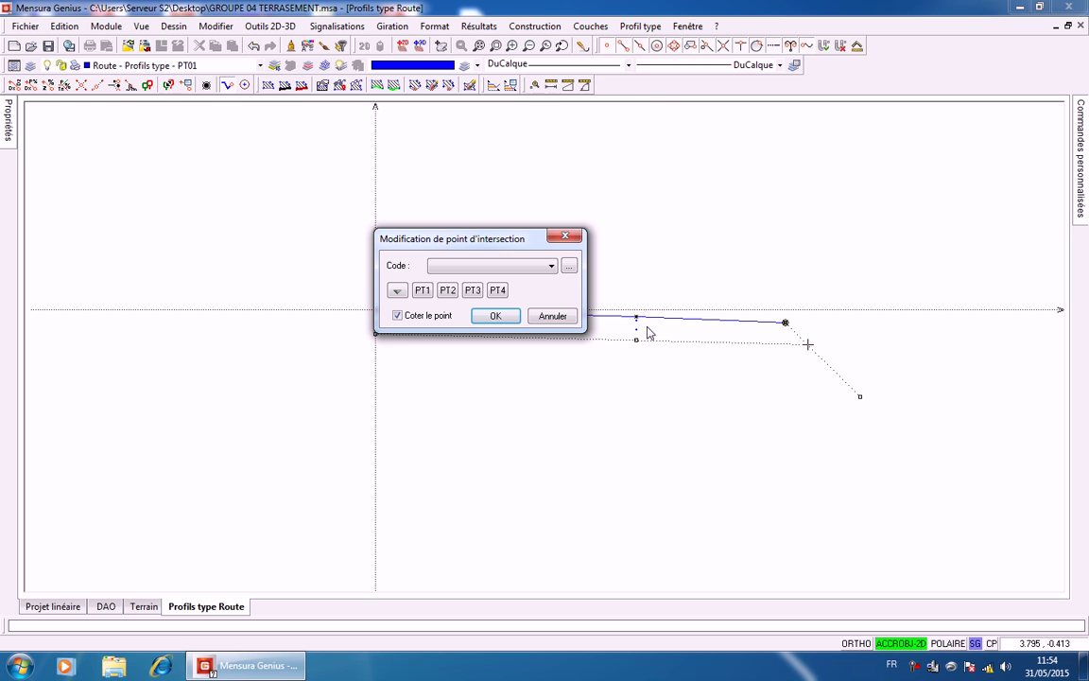
Assign code BAU to the intersection point, with plan and platform restitution enabled for the code, and confirm the point
{"action": "left_click", "coordinate": [569, 266]}
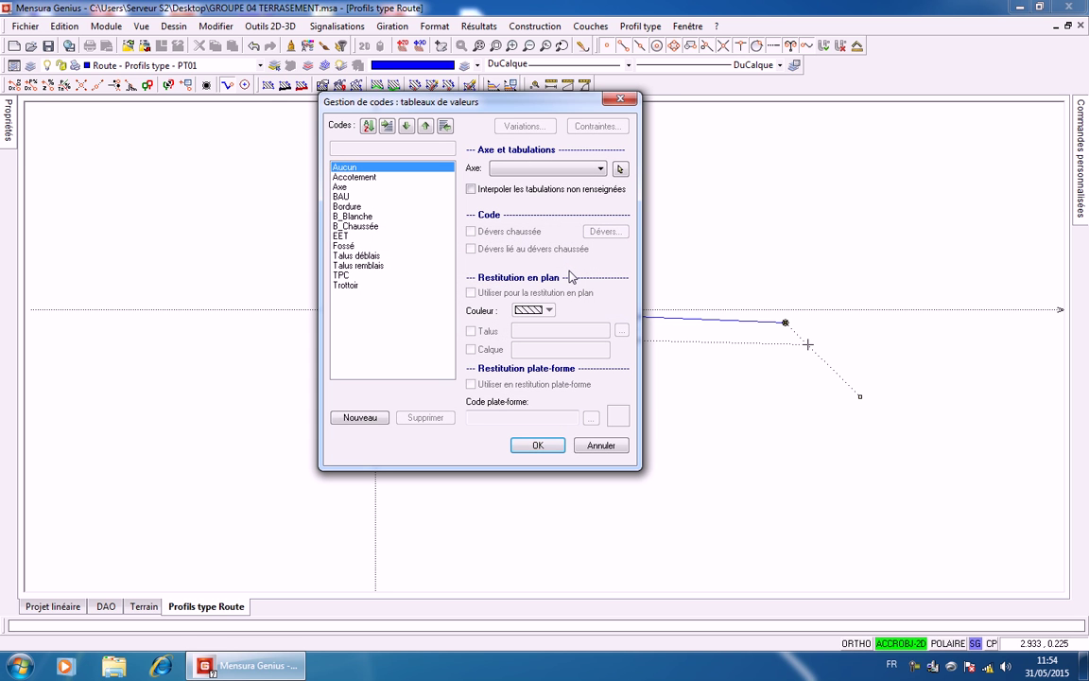
{"action": "left_click", "coordinate": [388, 196]}
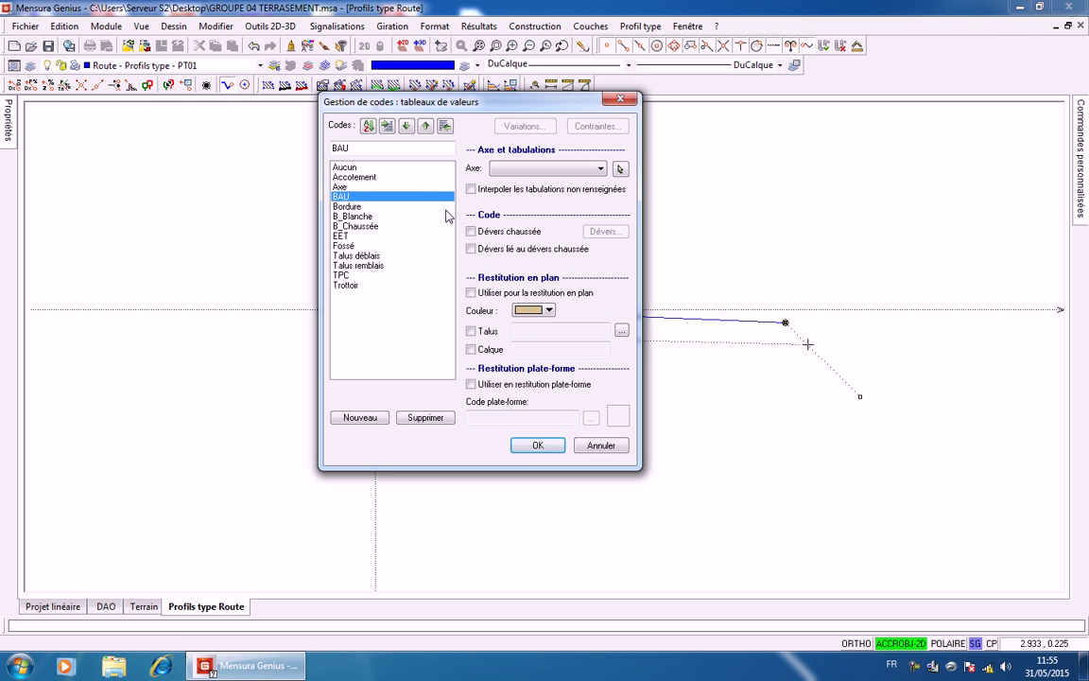
{"action": "left_click", "coordinate": [478, 293]}
{"action": "left_click", "coordinate": [477, 384]}
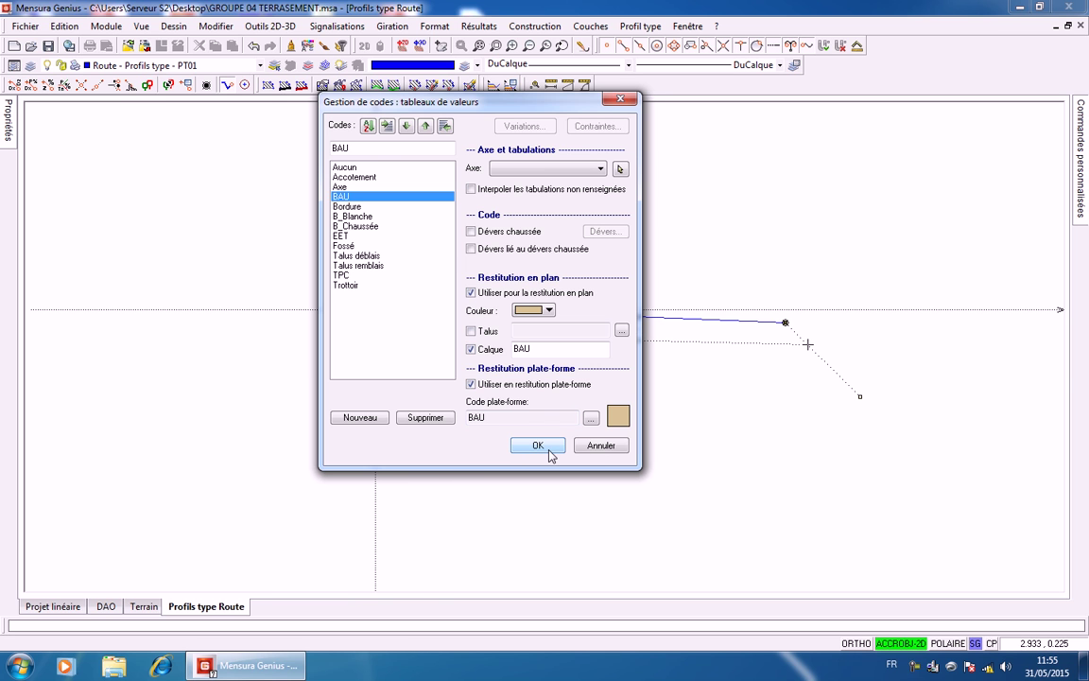
{"action": "left_click", "coordinate": [551, 455]}
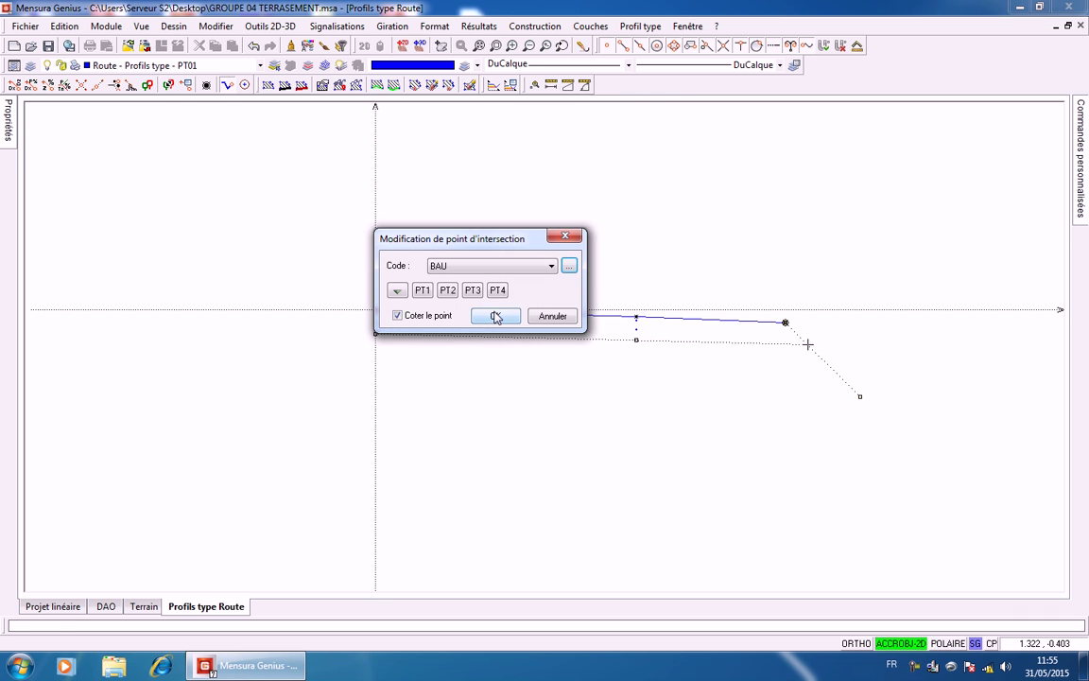
{"action": "left_click", "coordinate": [494, 313]}
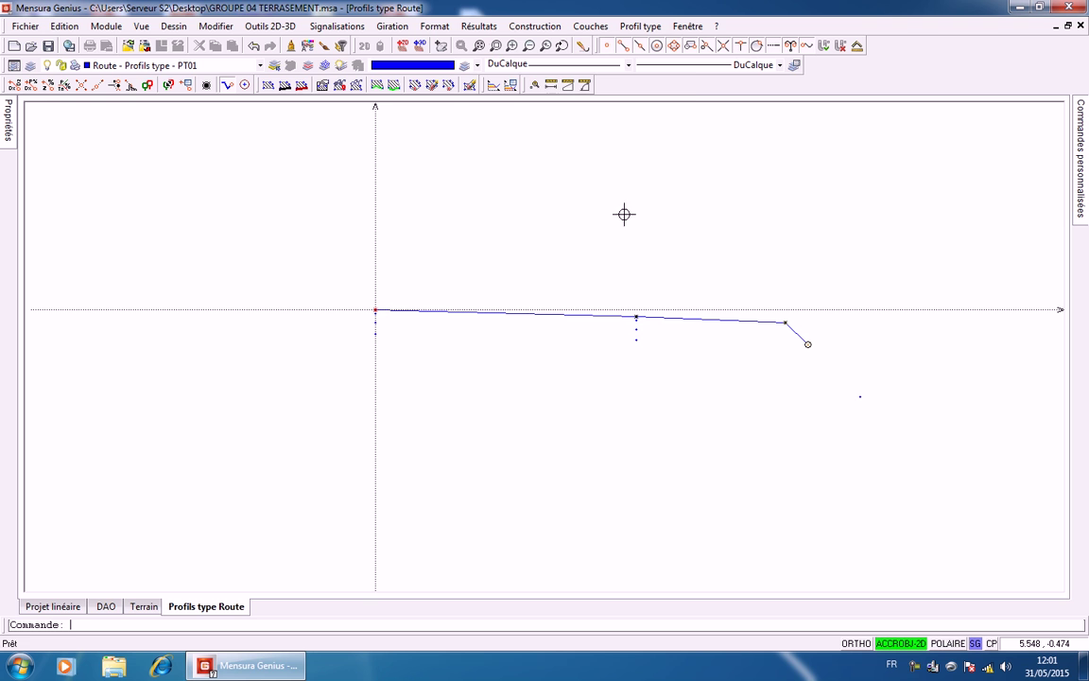
Modify the carriageway edge point on the profile and set its DX to 4 m
{"action": "left_click", "coordinate": [535, 25]}
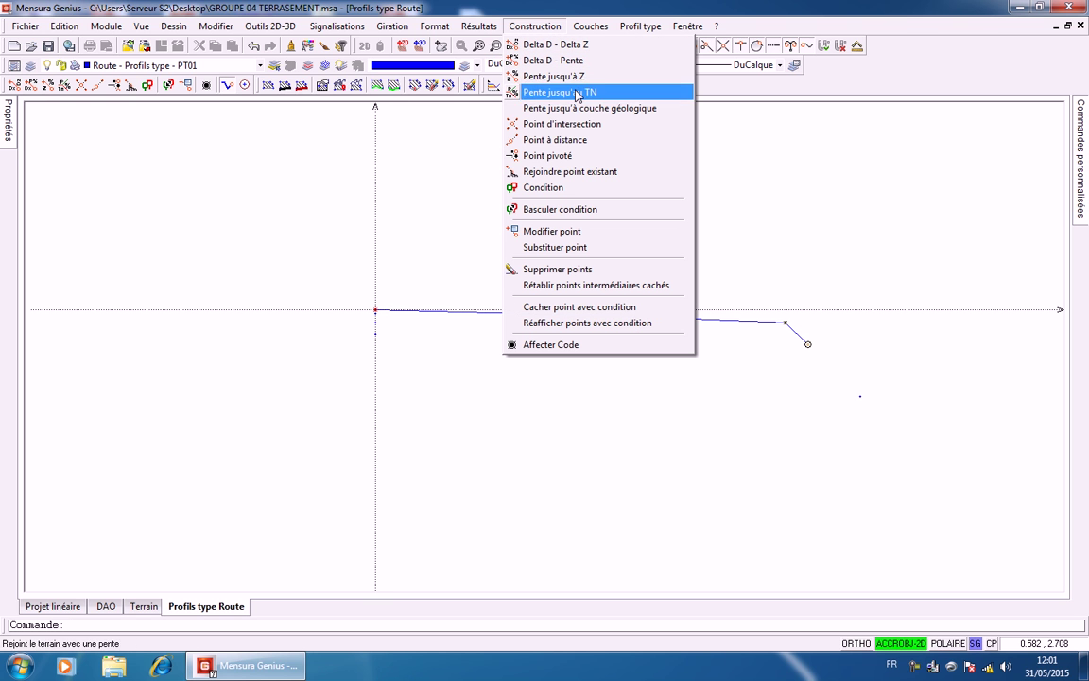
{"action": "left_click", "coordinate": [583, 231]}
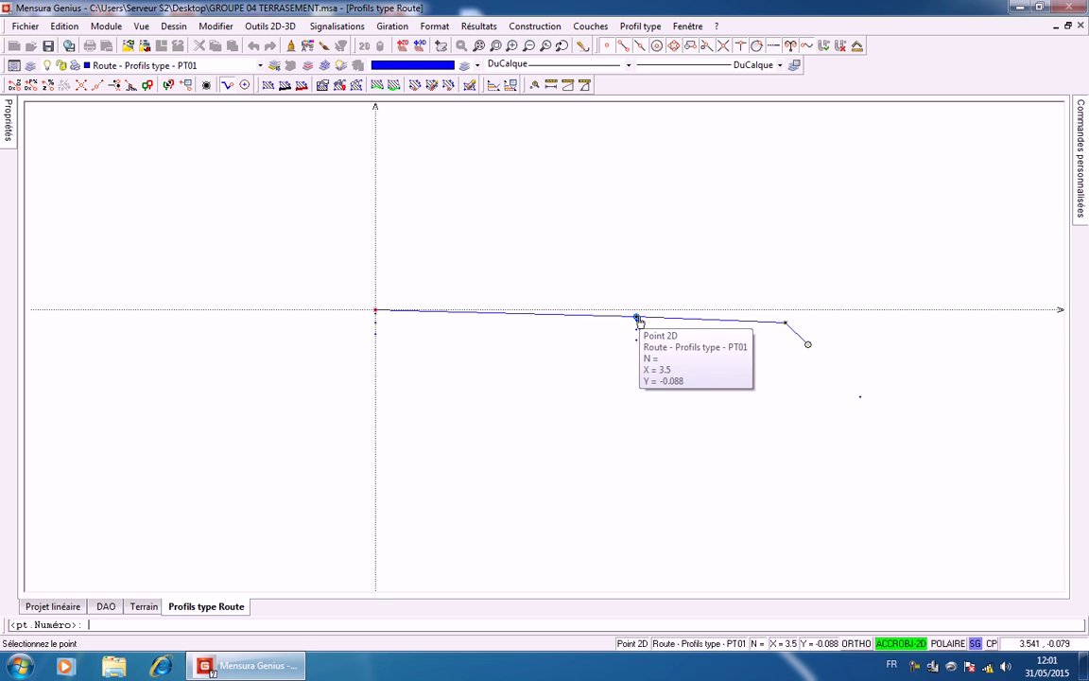
{"action": "left_click", "coordinate": [638, 319]}
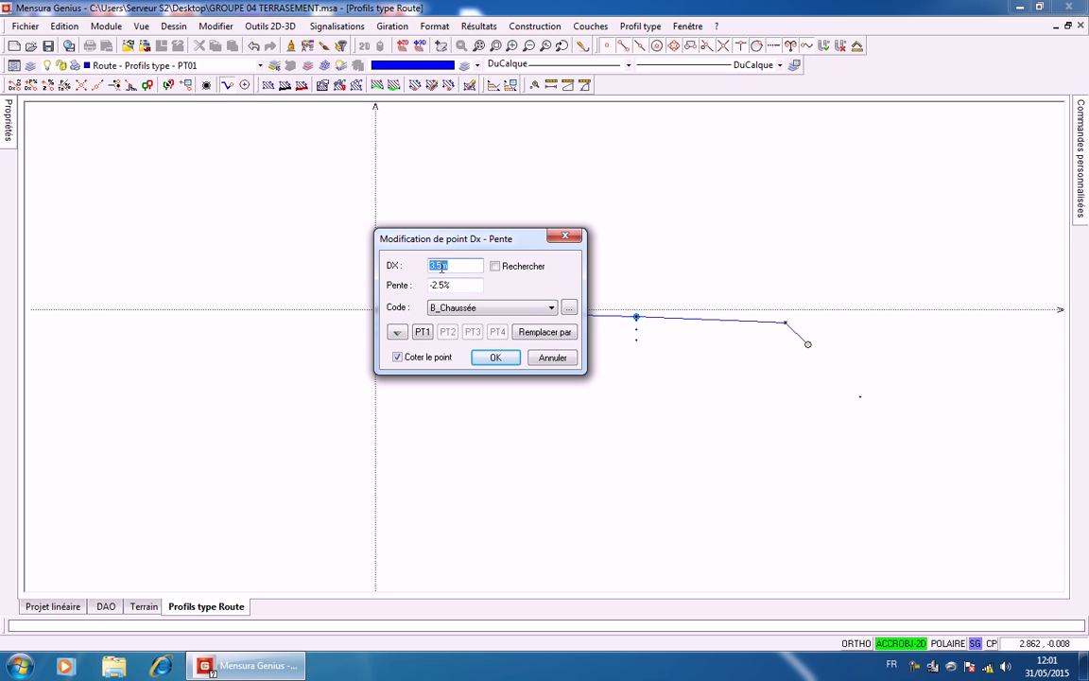
{"action": "type", "text": "4"}
{"action": "left_click", "coordinate": [445, 194]}
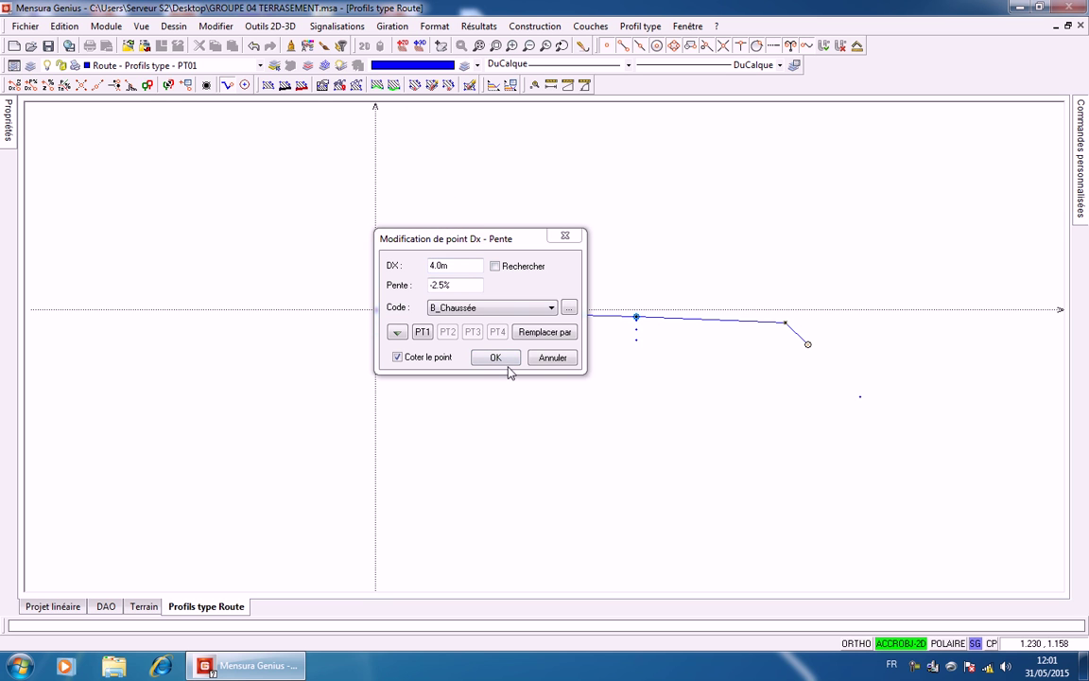
{"action": "left_click", "coordinate": [496, 359]}
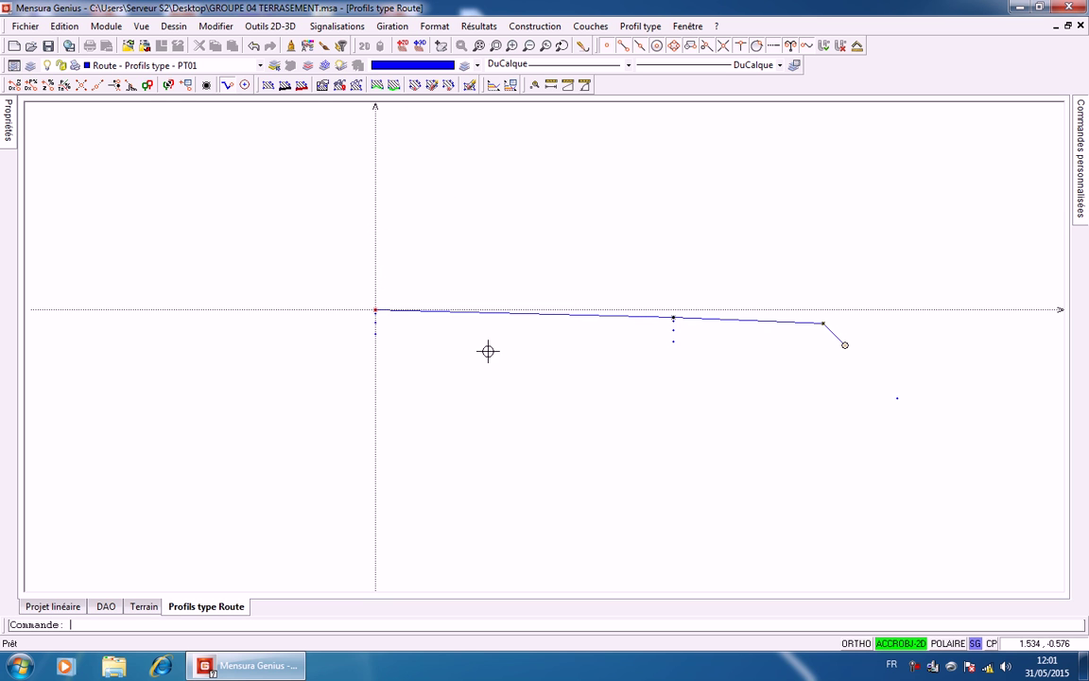
Set the carriageway edge point's DX back to 3.5 m
{"action": "left_click", "coordinate": [554, 31]}
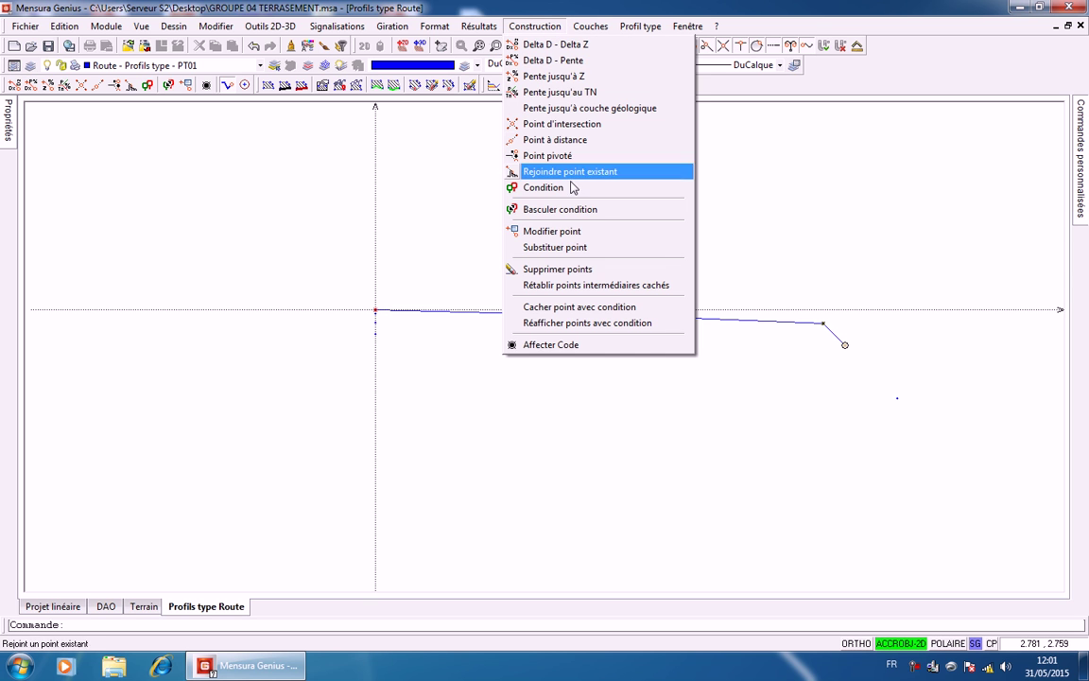
{"action": "left_click", "coordinate": [557, 231]}
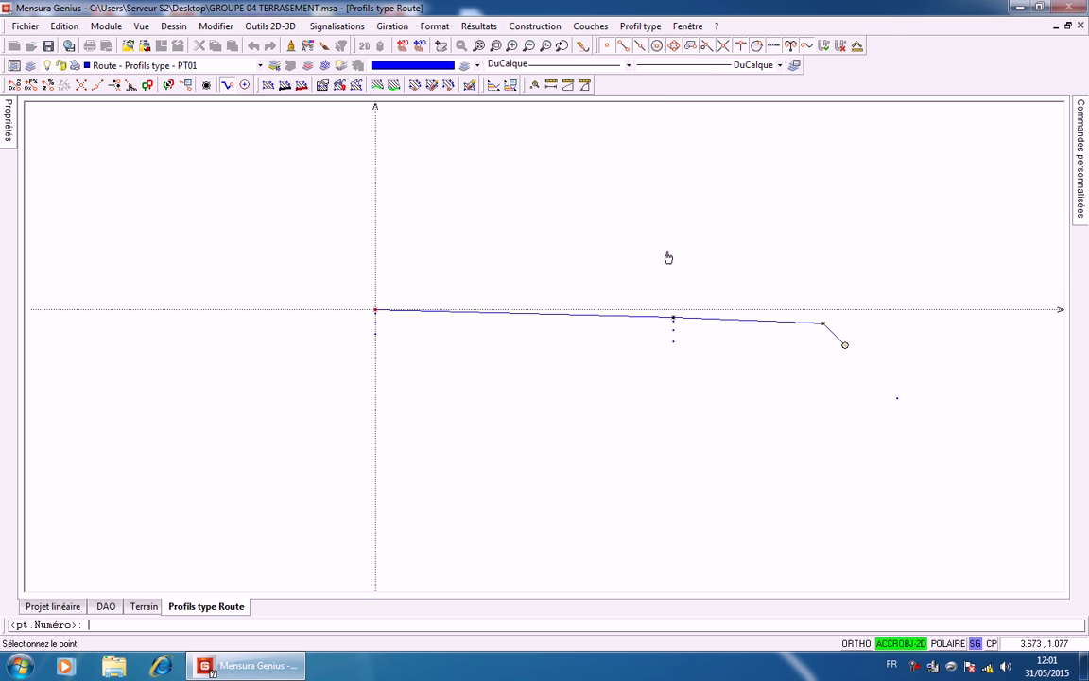
{"action": "left_click", "coordinate": [673, 319]}
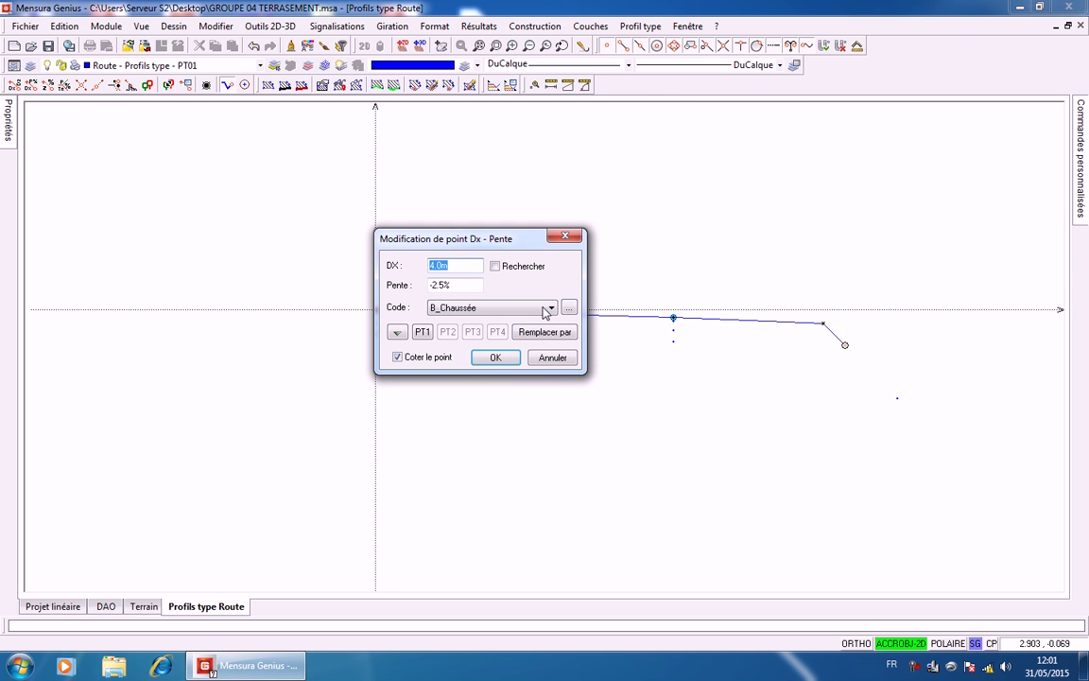
{"action": "type", "text": "3.5"}
{"action": "left_click", "coordinate": [493, 357]}
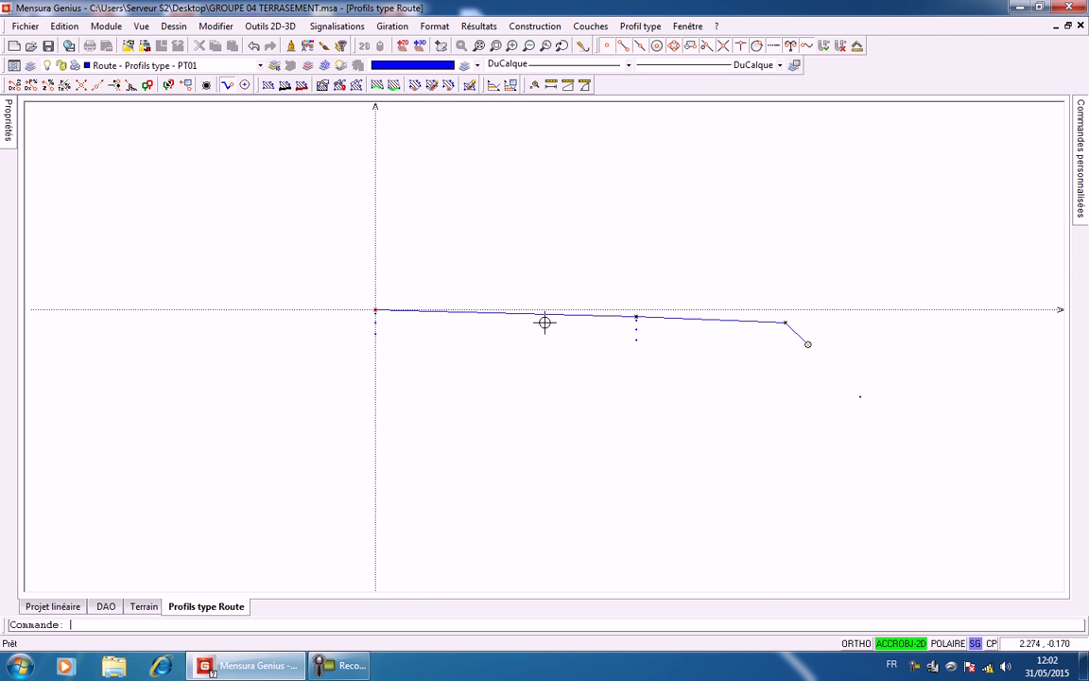
{"action": "left_click", "coordinate": [534, 26]}
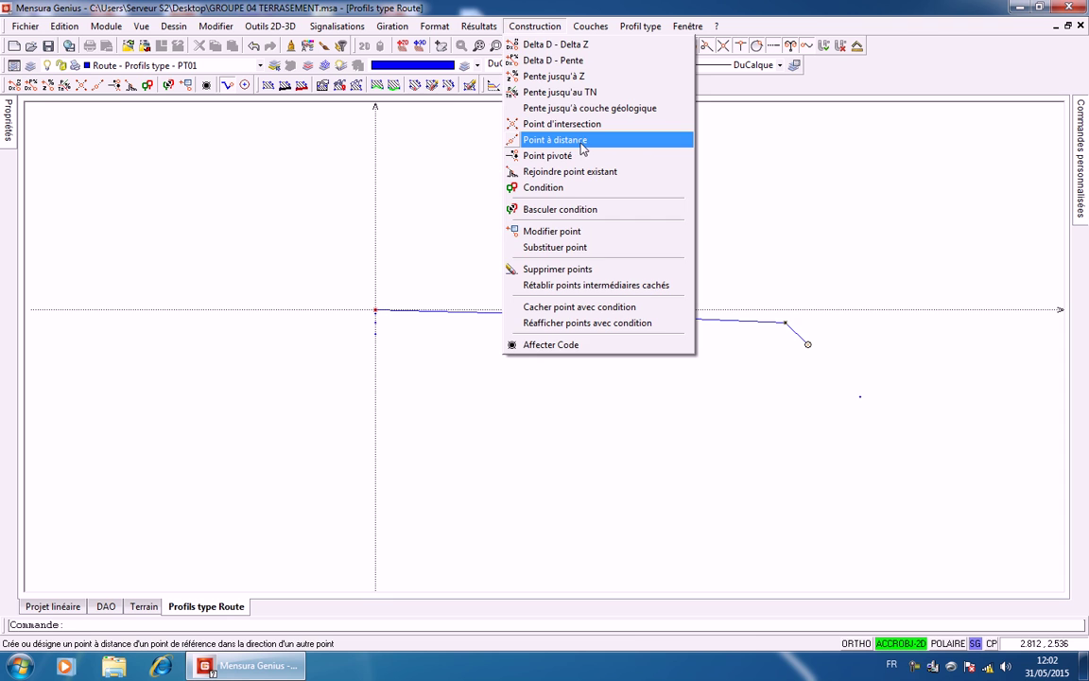
{"action": "left_click", "coordinate": [554, 140]}
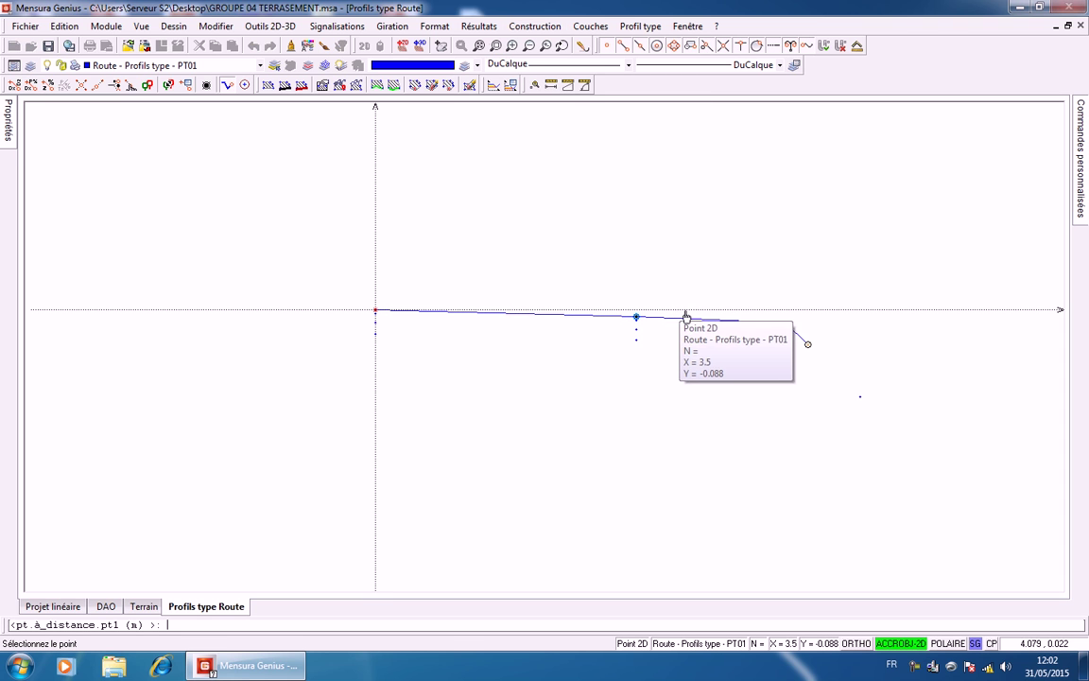
{"action": "scroll", "coordinate": [639, 331], "scroll_direction": "up", "scroll_amount": 3}
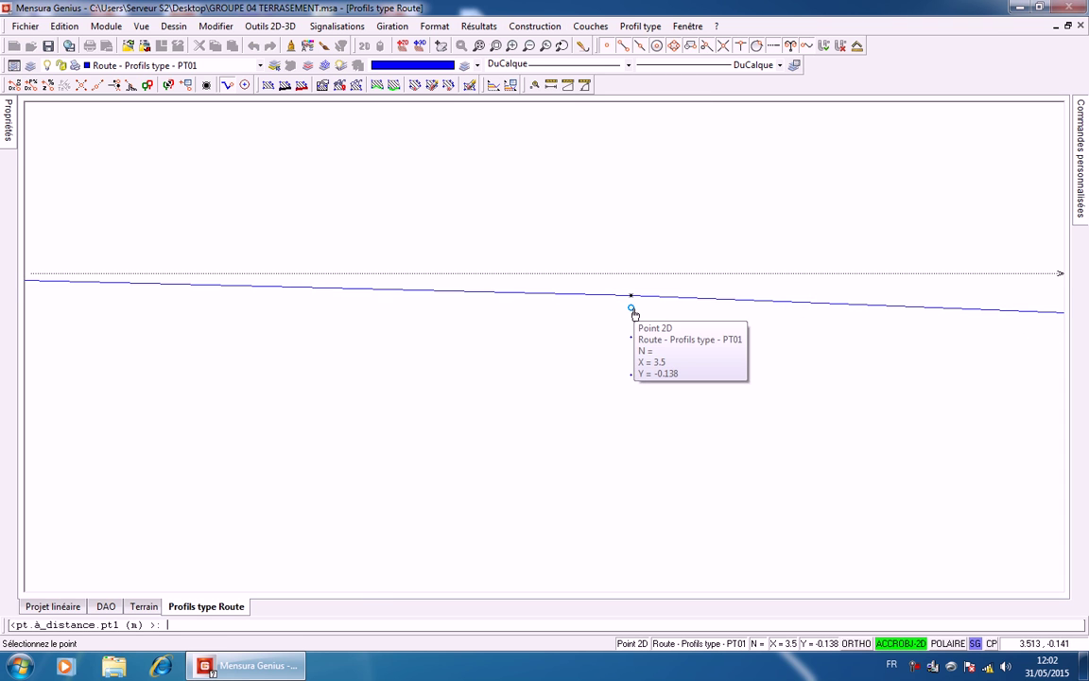
{"action": "left_click", "coordinate": [633, 311]}
{"action": "middle_click_drag", "start_coordinate": [345, 303], "coordinate": [1065, 310]}
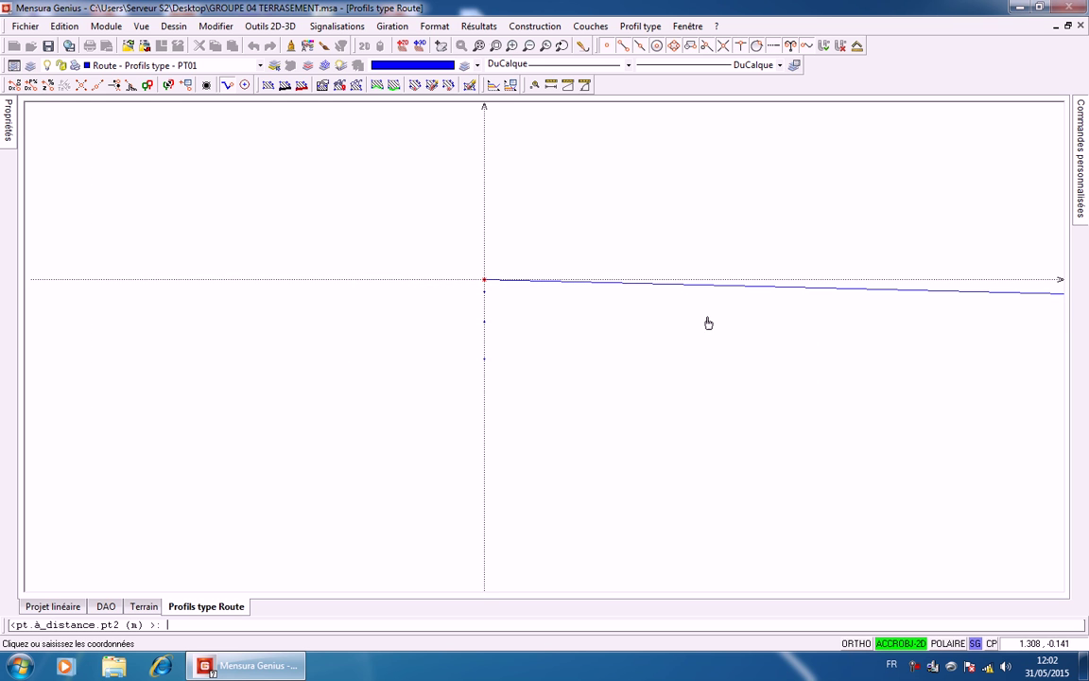
{"action": "left_click", "coordinate": [486, 292]}
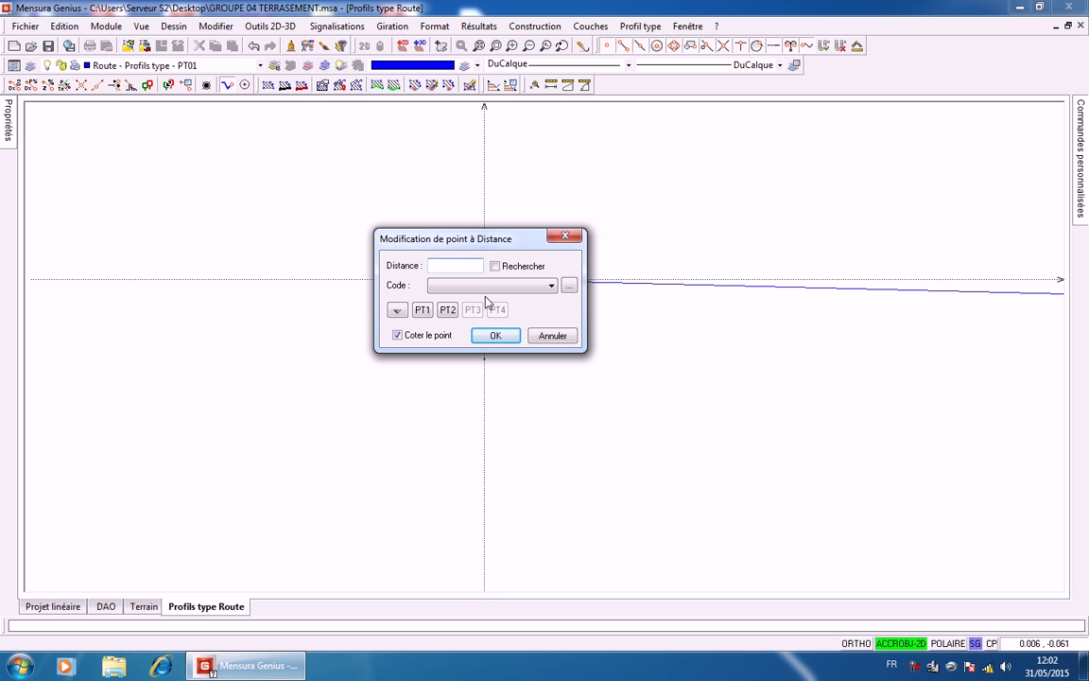
{"action": "type", "text": "-0.1"}
{"action": "left_click", "coordinate": [542, 335]}
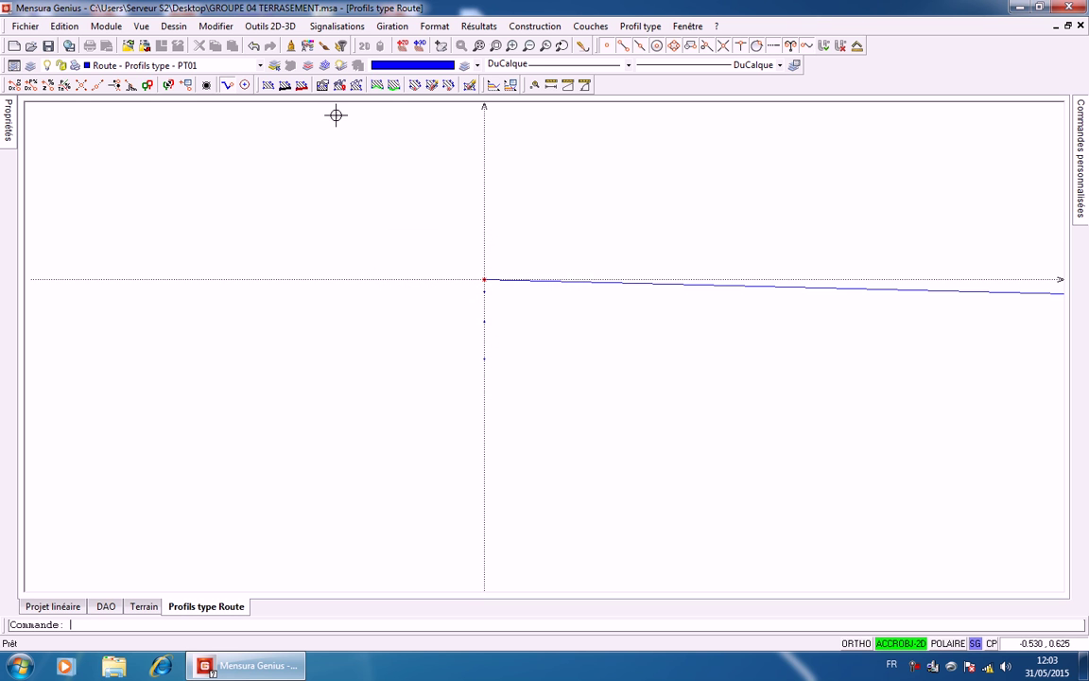
Create a point at distance -0.1 from the first free point under the carriageway edge, aligned with the first free point under the axis
{"action": "left_click", "coordinate": [535, 27]}
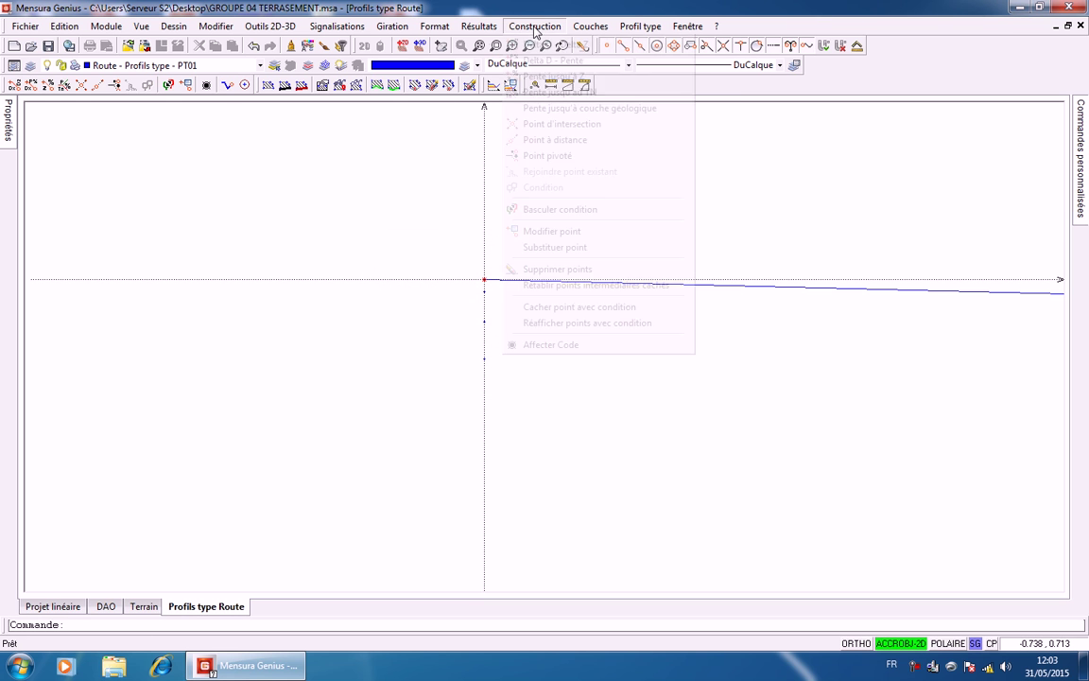
{"action": "left_click", "coordinate": [549, 155]}
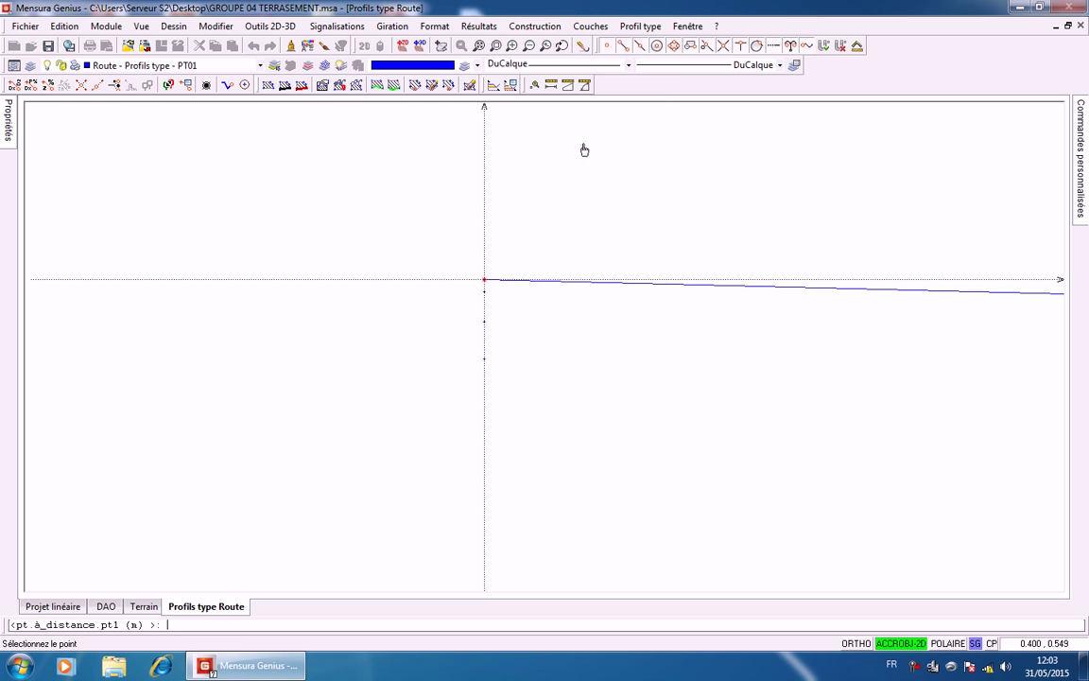
{"action": "middle_click_drag", "start_coordinate": [764, 235], "coordinate": [412, 204]}
{"action": "left_click", "coordinate": [1004, 284]}
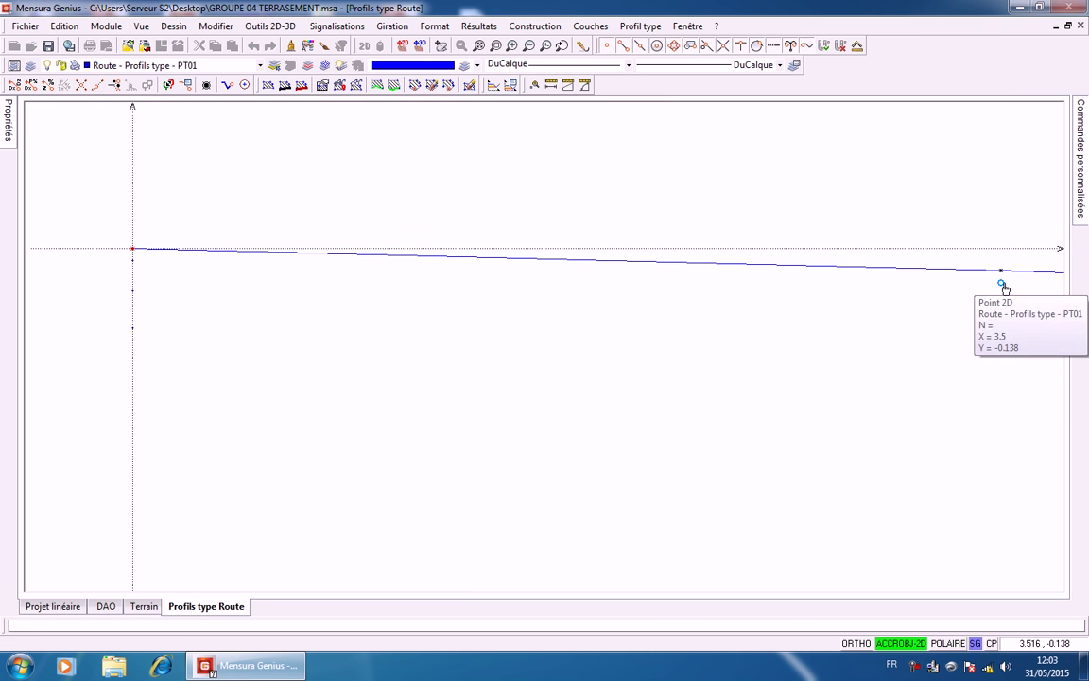
{"action": "left_click", "coordinate": [134, 270]}
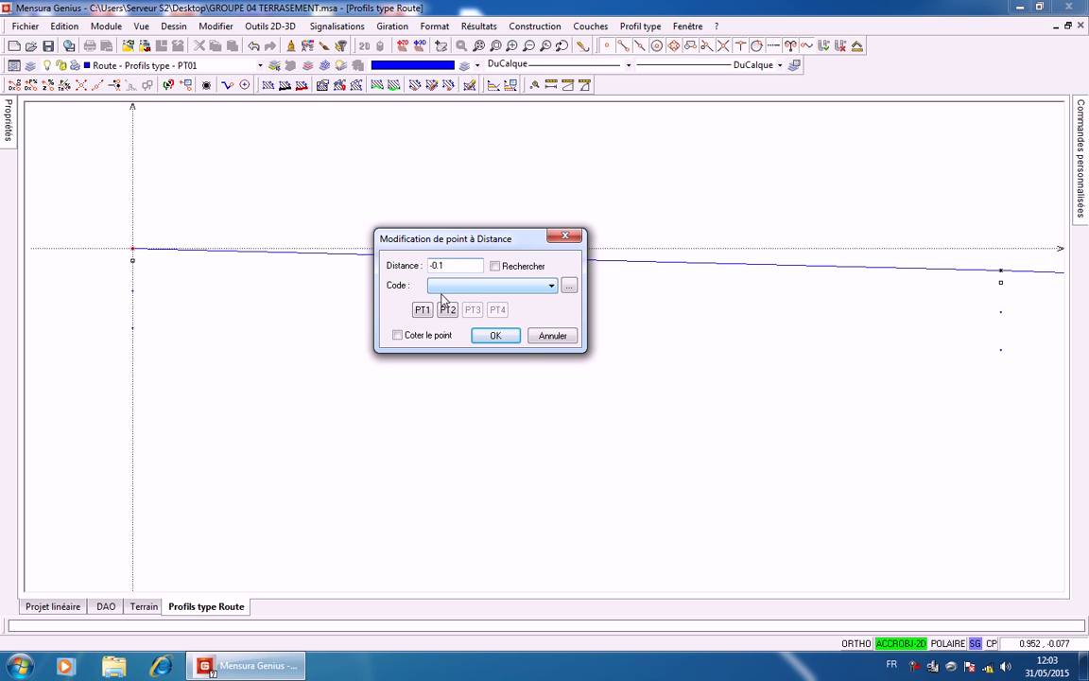
{"action": "type", "text": "6"}
{"action": "left_click", "coordinate": [495, 336]}
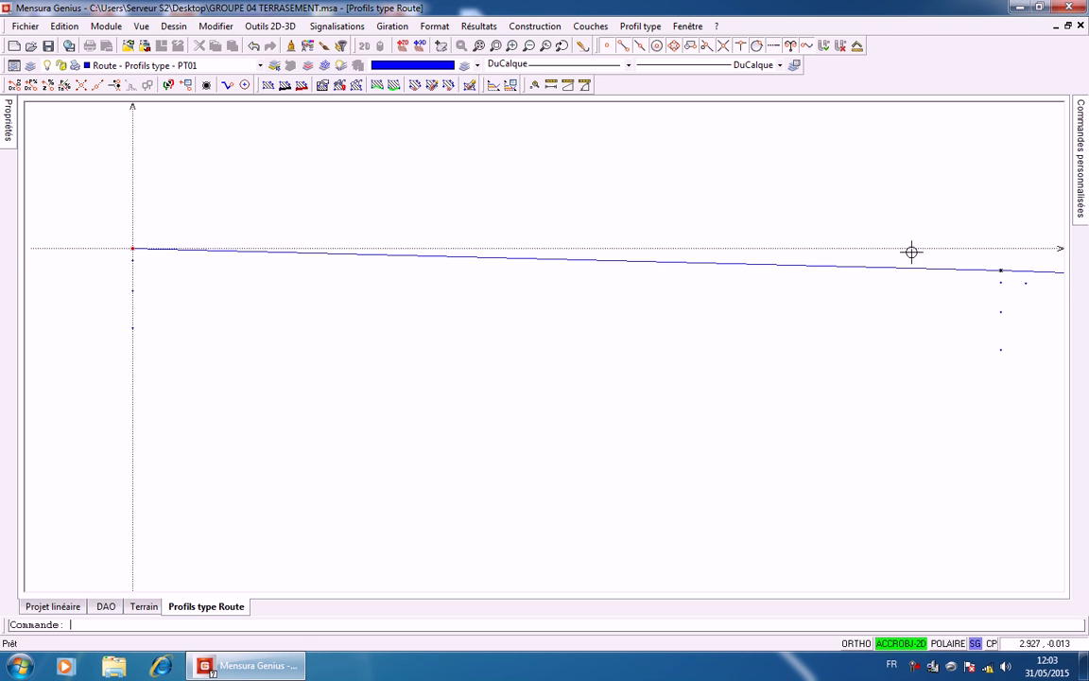
Create a point at distance -0.2 from the second free point under the carriageway edge, aligned with the second free point under the axis
{"action": "scroll", "coordinate": [819, 294], "scroll_direction": "up", "scroll_amount": 5}
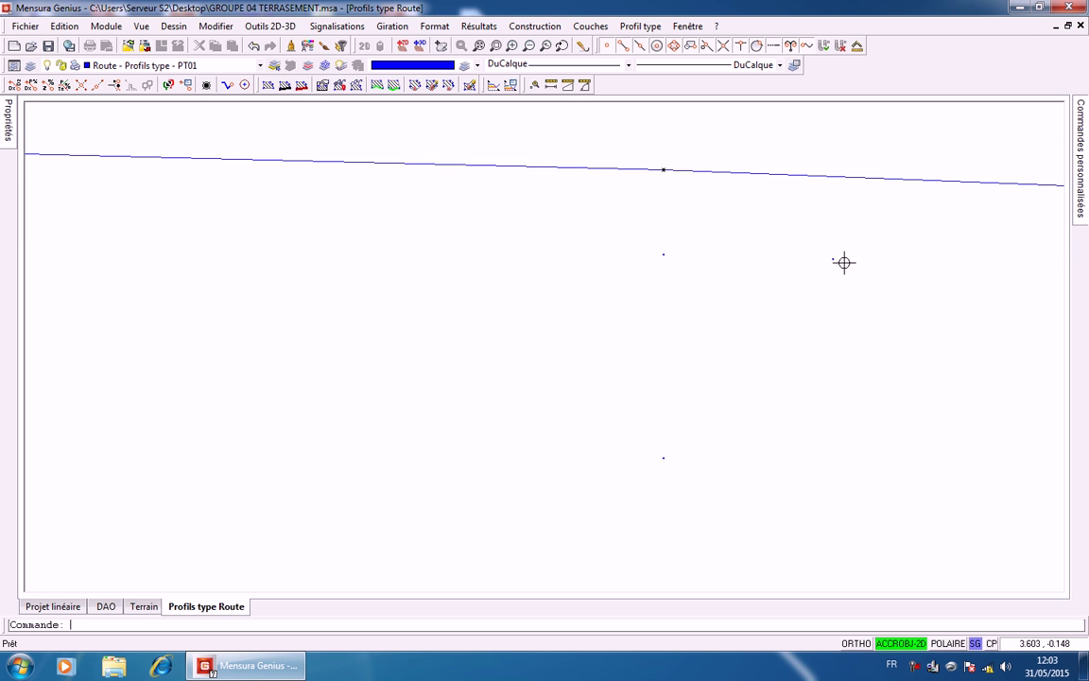
{"action": "scroll", "coordinate": [791, 310], "scroll_direction": "down", "scroll_amount": 2}
{"action": "scroll", "coordinate": [790, 310], "scroll_direction": "down", "scroll_amount": 3}
{"action": "mouse_move", "coordinate": [815, 293]}
{"action": "middle_mouse_down"}
{"action": "mouse_move", "coordinate": [760, 247]}
{"action": "mouse_move", "coordinate": [846, 238]}
{"action": "mouse_move", "coordinate": [754, 238]}
{"action": "middle_mouse_up"}
{"action": "scroll", "coordinate": [759, 252], "scroll_direction": "down", "scroll_amount": 2}
{"action": "scroll", "coordinate": [843, 236], "scroll_direction": "down", "scroll_amount": 1}
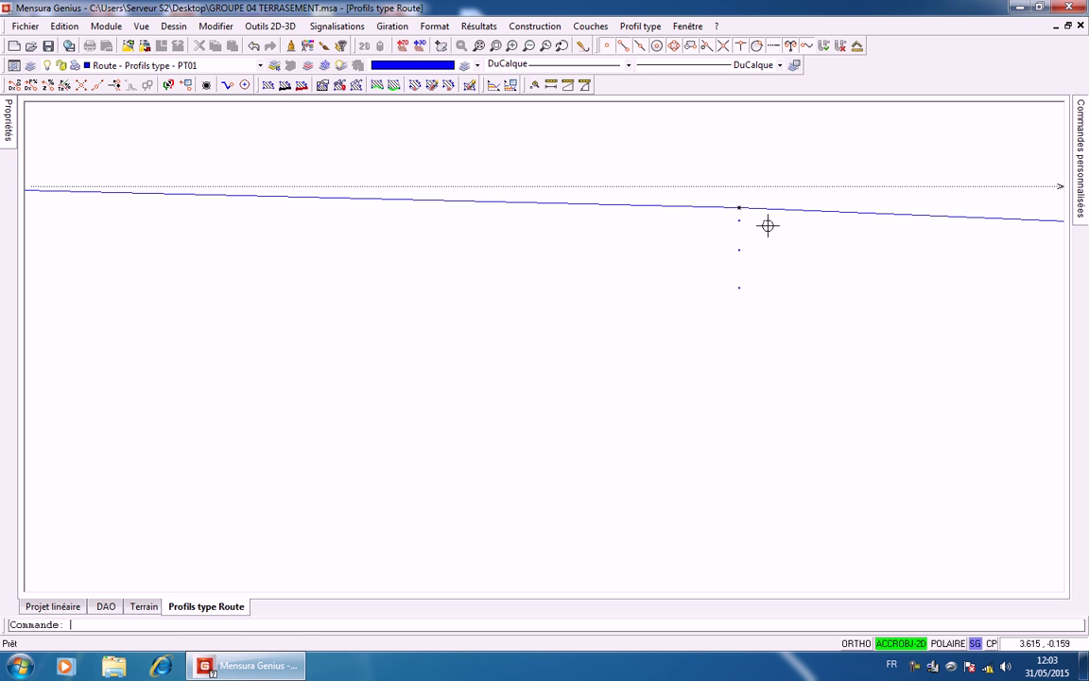
{"action": "right_click", "coordinate": [768, 225]}
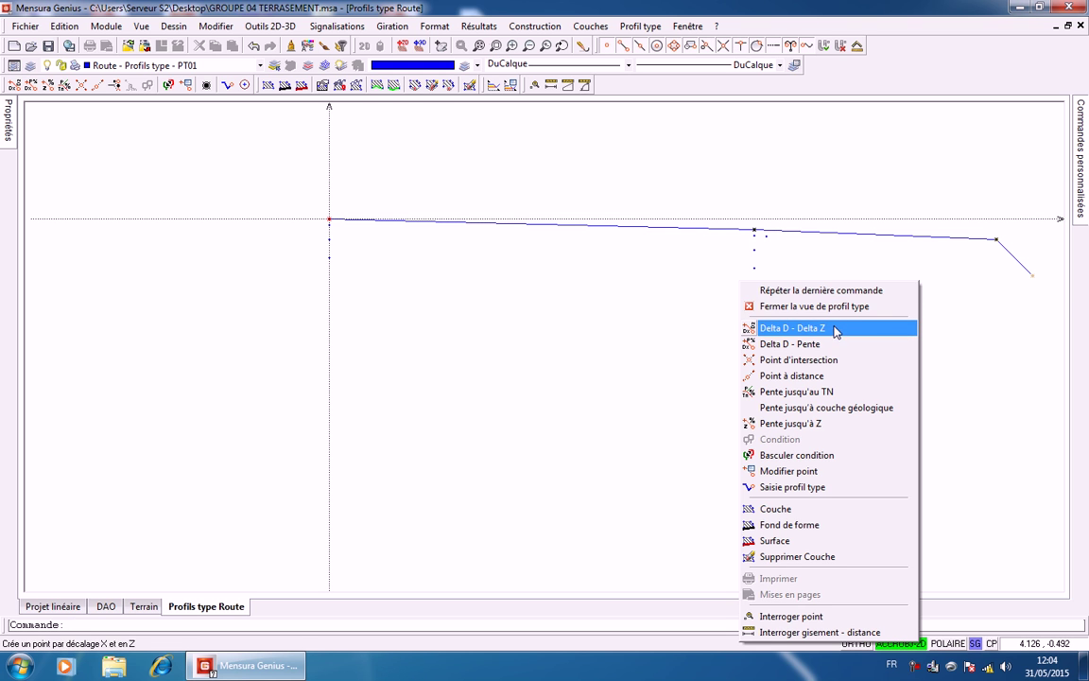
{"action": "left_click", "coordinate": [838, 293]}
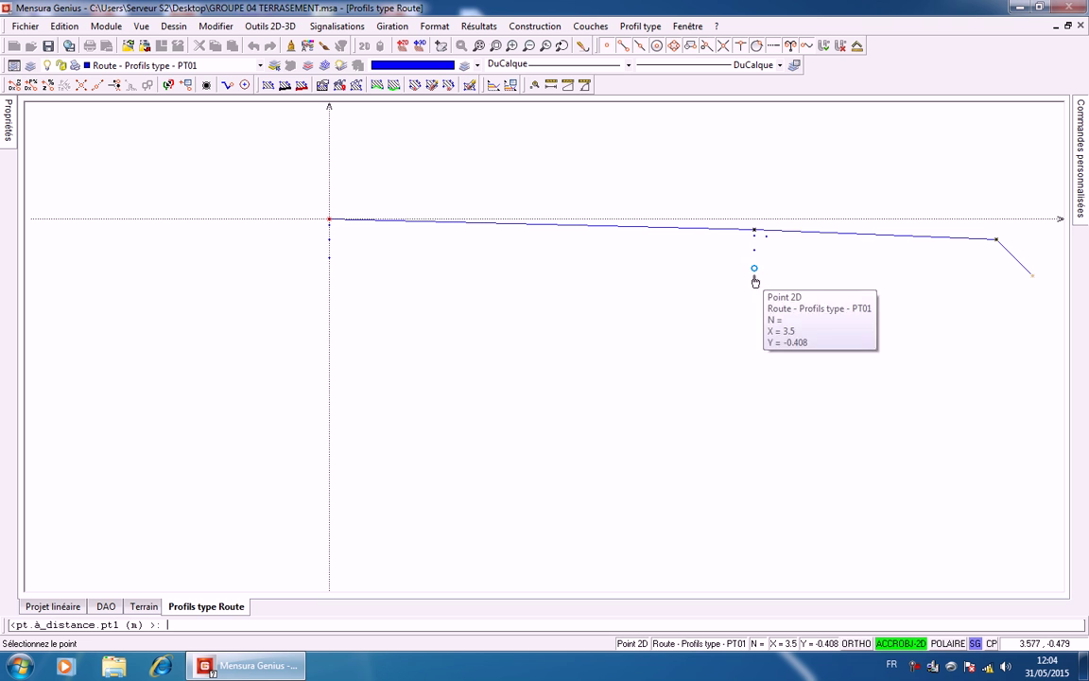
{"action": "left_click", "coordinate": [753, 249]}
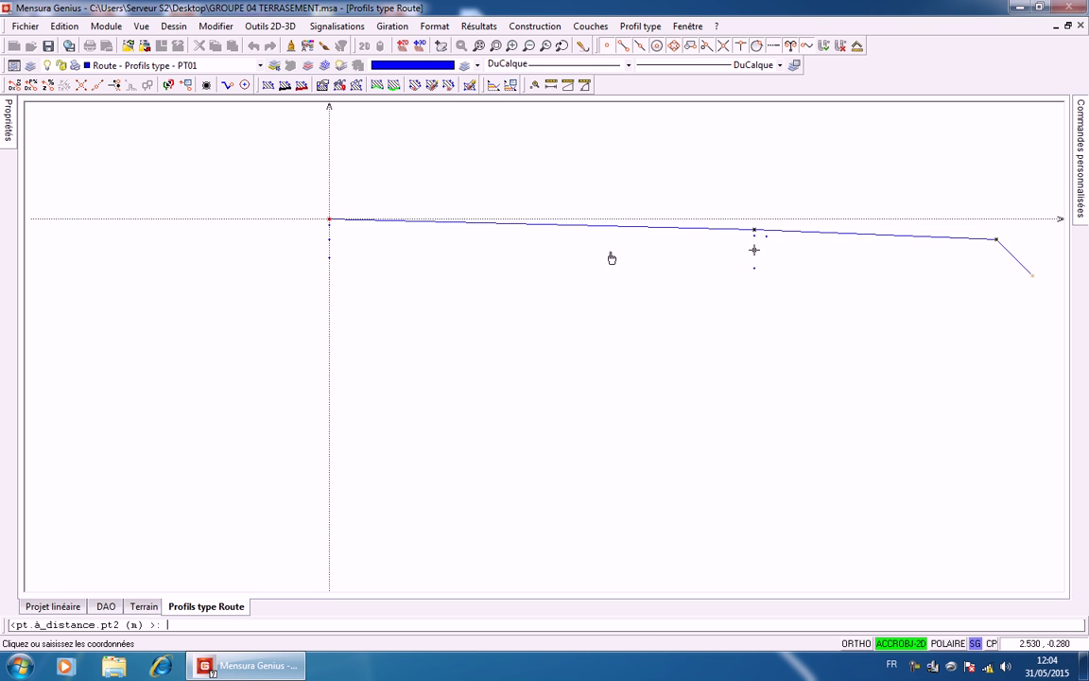
{"action": "left_click", "coordinate": [331, 248]}
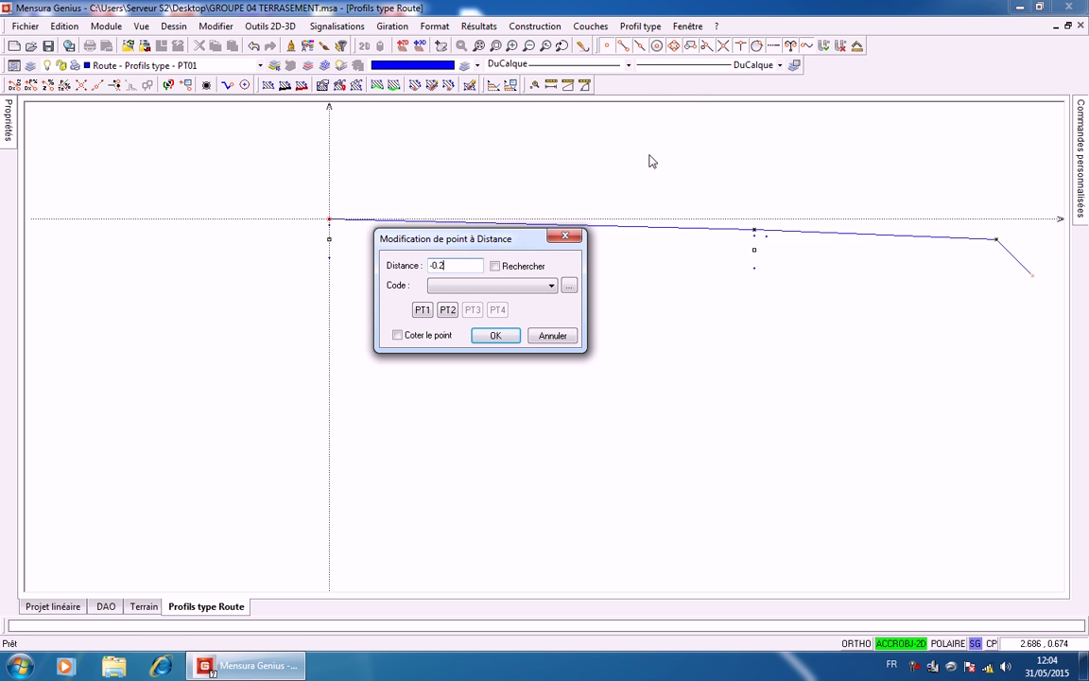
{"action": "left_click", "coordinate": [496, 336]}
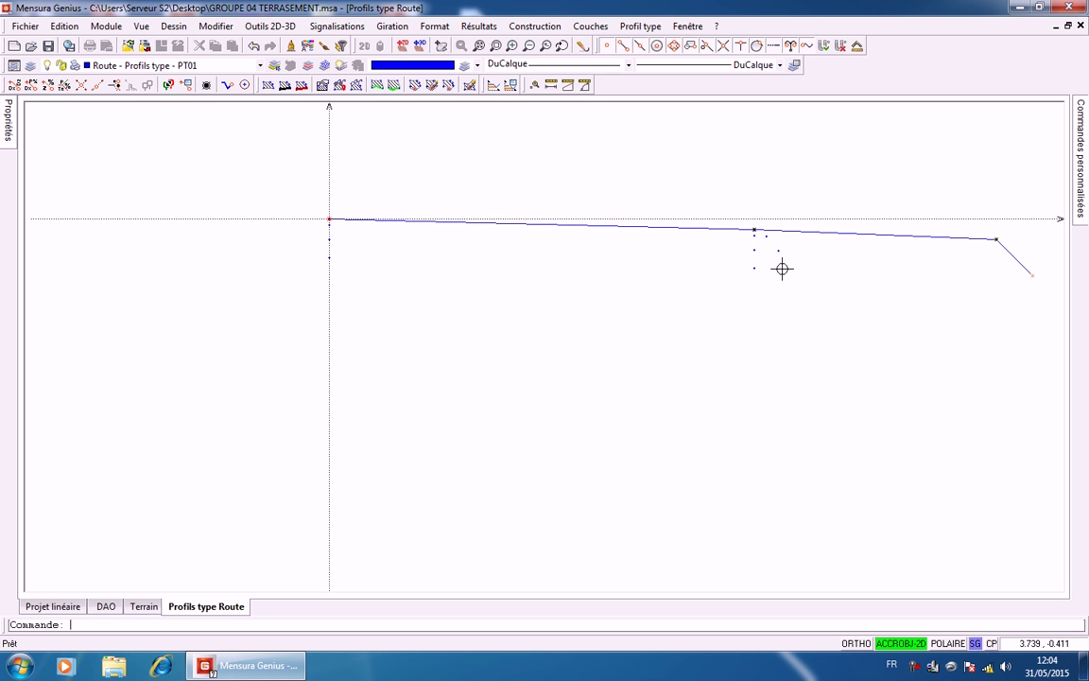
Create a point at distance -0.1 from the outer point on the second row, aligned with the second free point under the axis
{"action": "right_click", "coordinate": [824, 280]}
{"action": "left_click", "coordinate": [837, 294]}
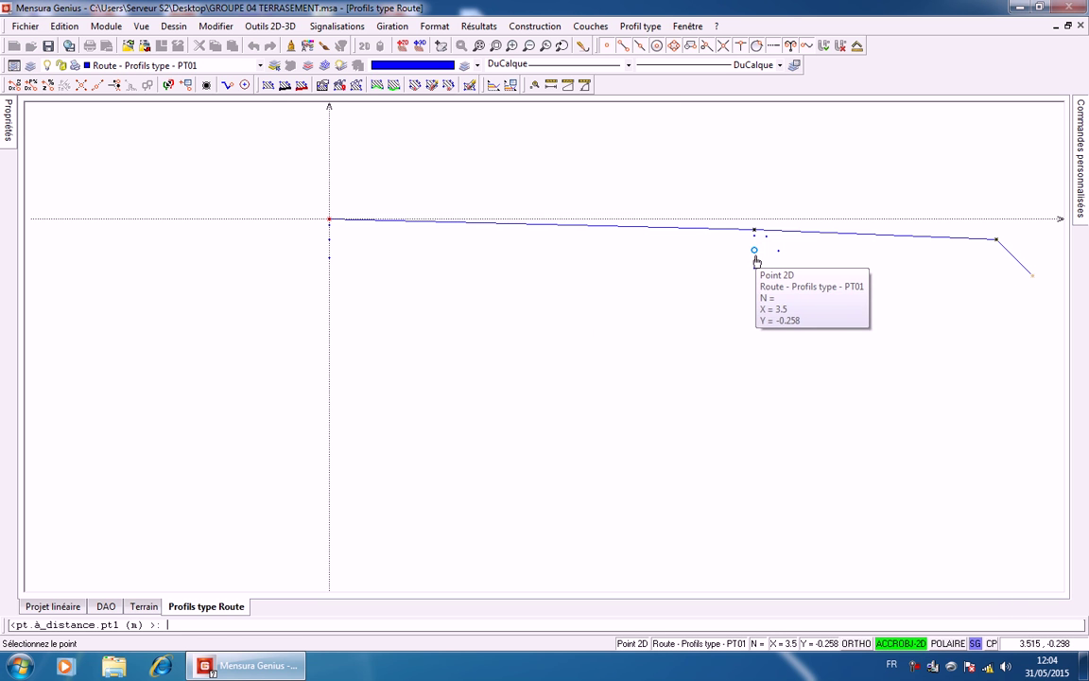
{"action": "left_click", "coordinate": [778, 251]}
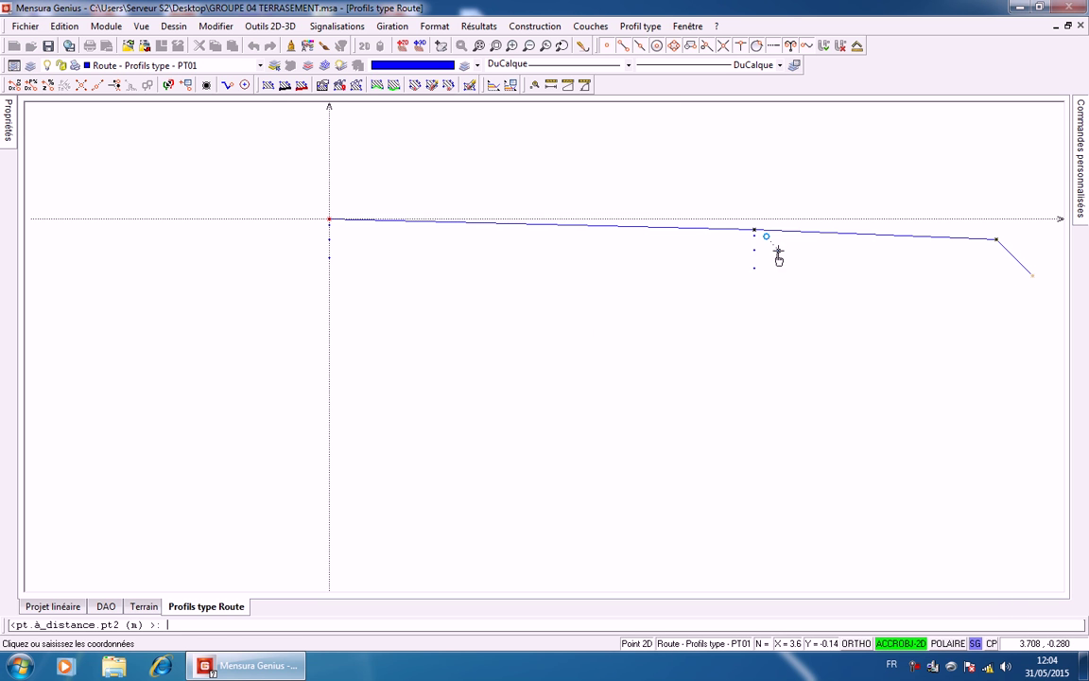
{"action": "left_click", "coordinate": [329, 239]}
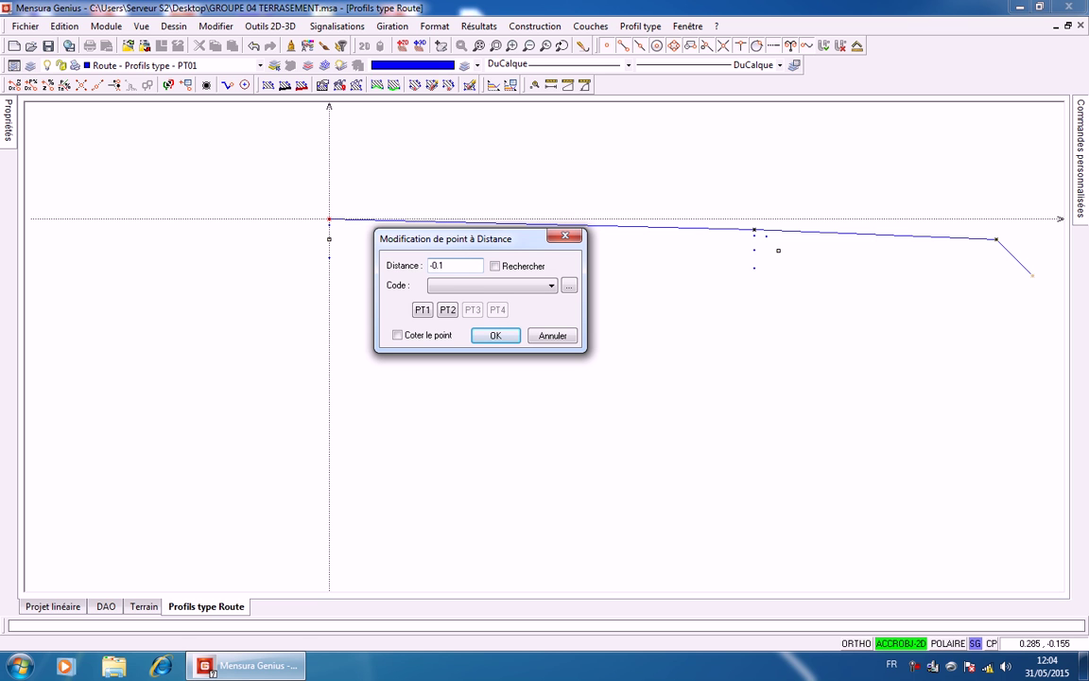
{"action": "left_click", "coordinate": [496, 336]}
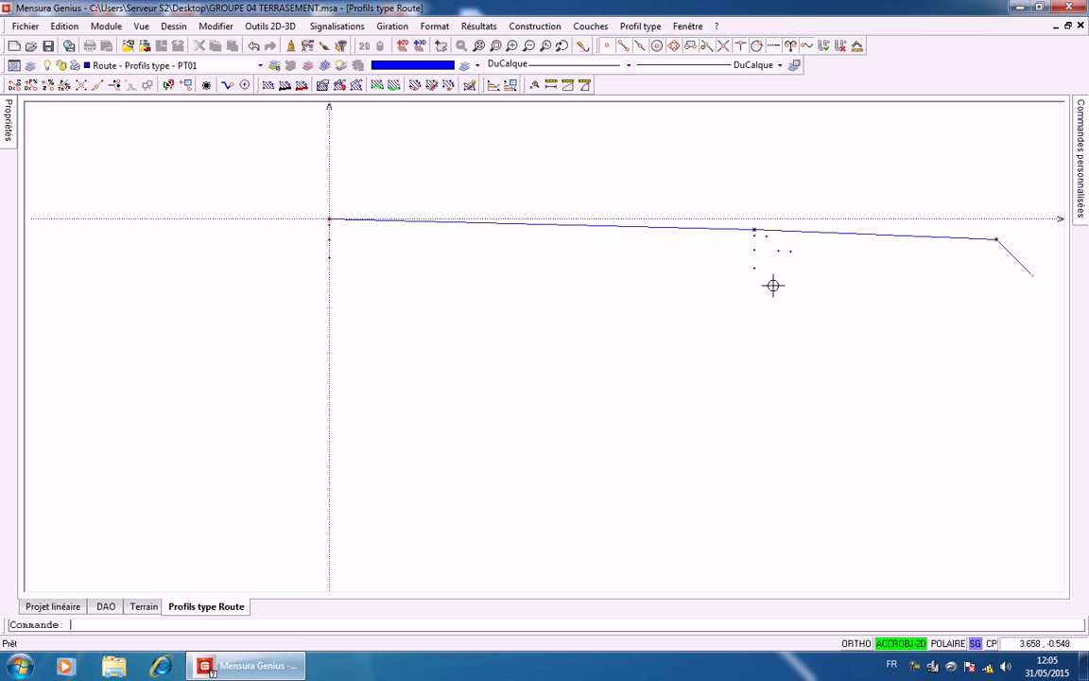
Create a point at distance -0.4 from the lowest free point under the carriageway edge, aligned with the lowest free point under the axis
{"action": "right_click", "coordinate": [762, 285]}
{"action": "left_click", "coordinate": [760, 289]}
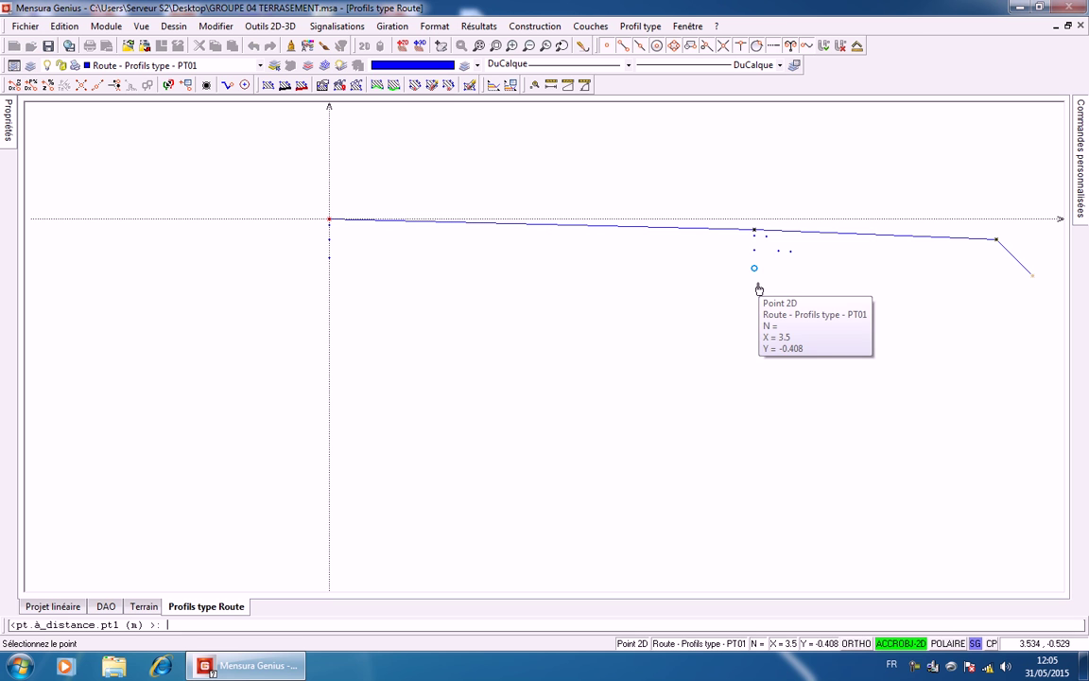
{"action": "left_click", "coordinate": [755, 272]}
{"action": "left_click", "coordinate": [329, 256]}
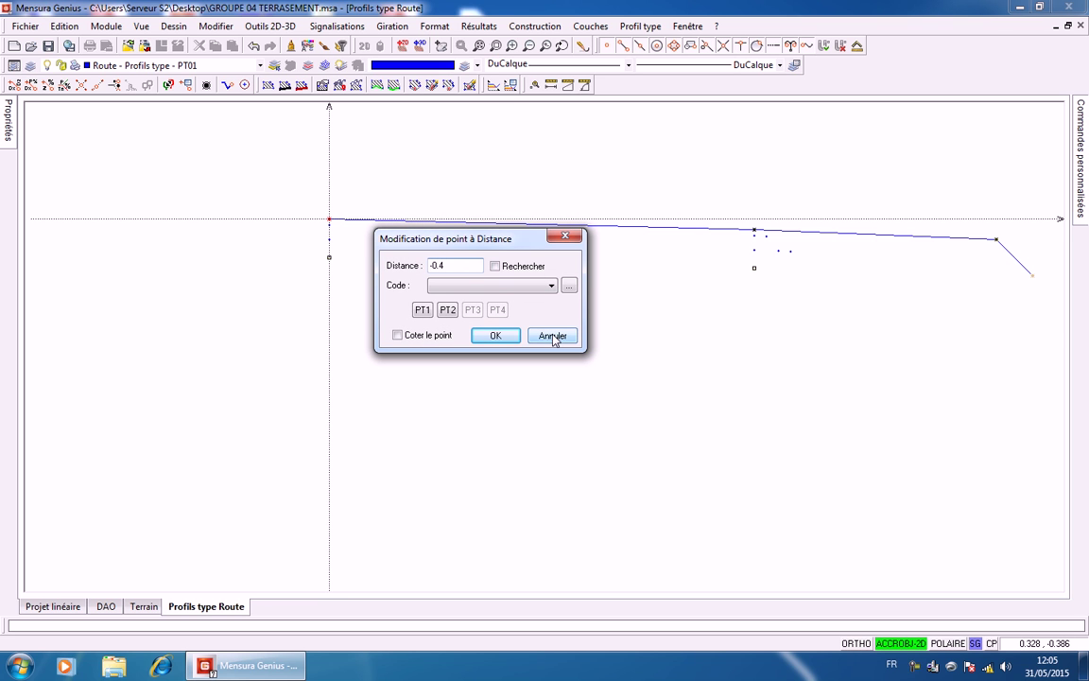
{"action": "left_click", "coordinate": [496, 336]}
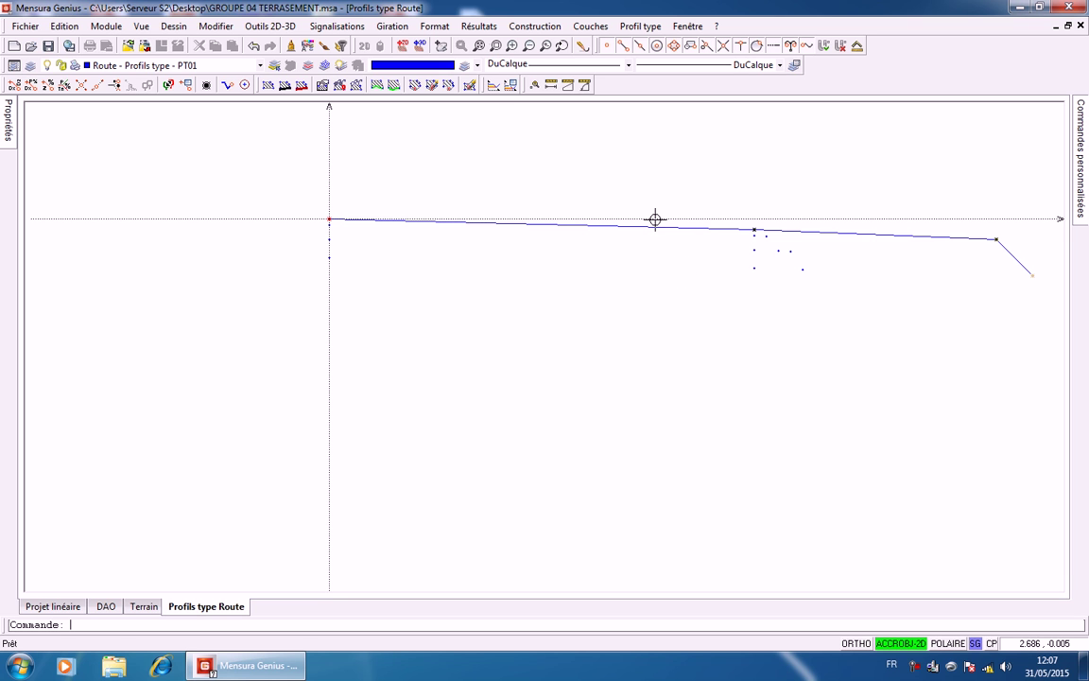
Outline and close a layer between the carriageway line and the first free points under the axis and carriageway edge
{"action": "left_click", "coordinate": [594, 27]}
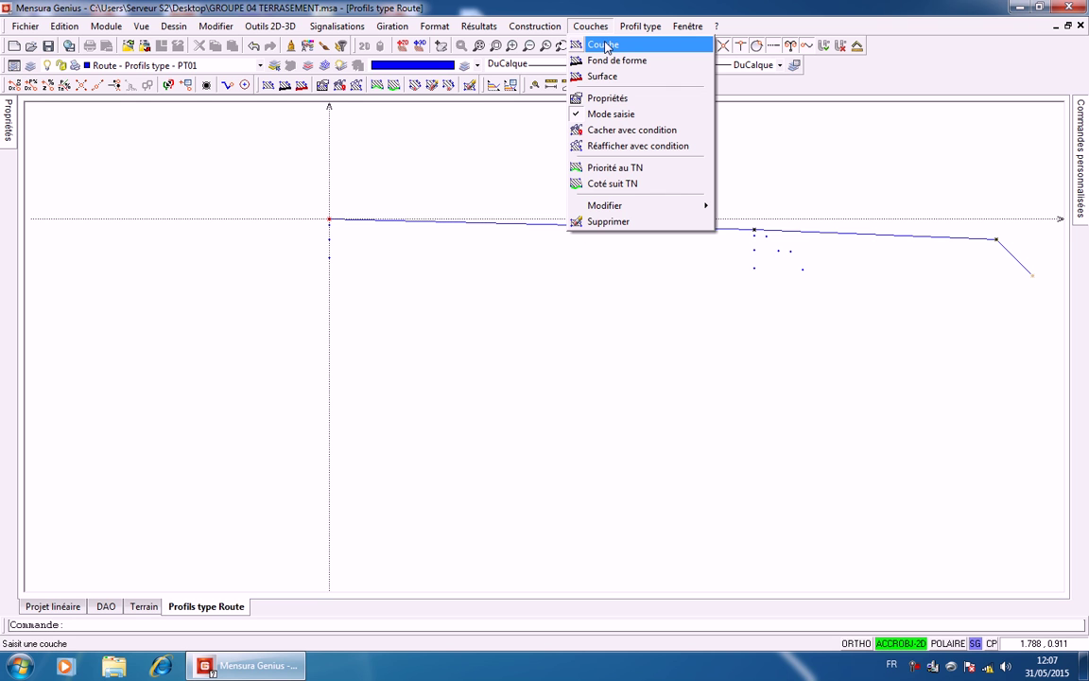
{"action": "left_click", "coordinate": [604, 46]}
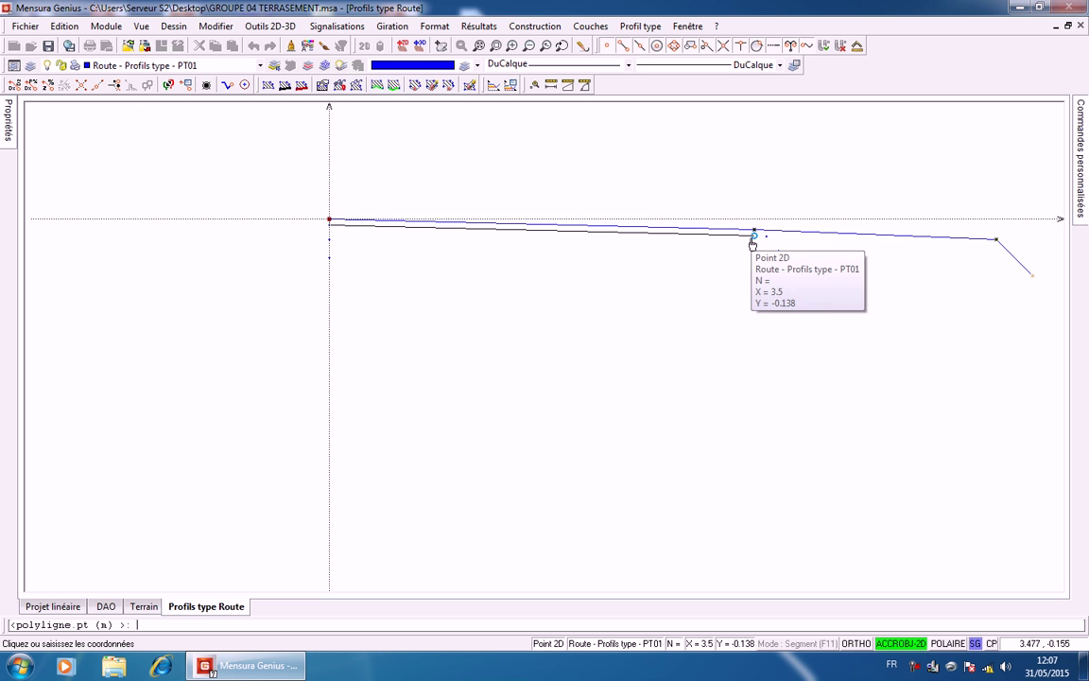
{"action": "right_click", "coordinate": [755, 236]}
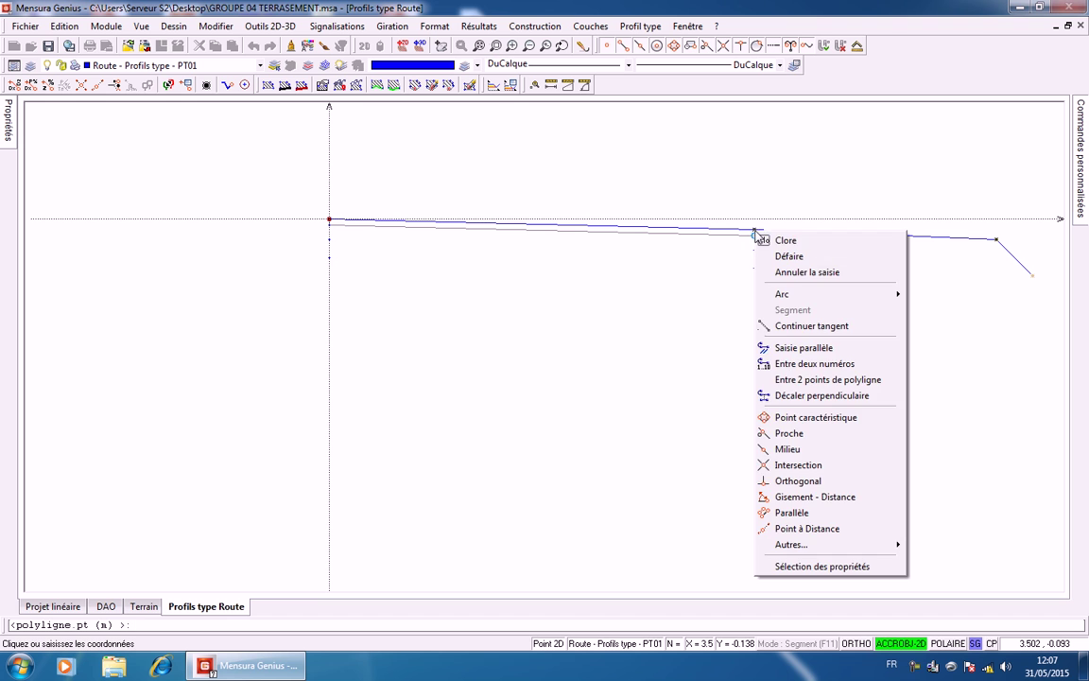
{"action": "left_click", "coordinate": [778, 238]}
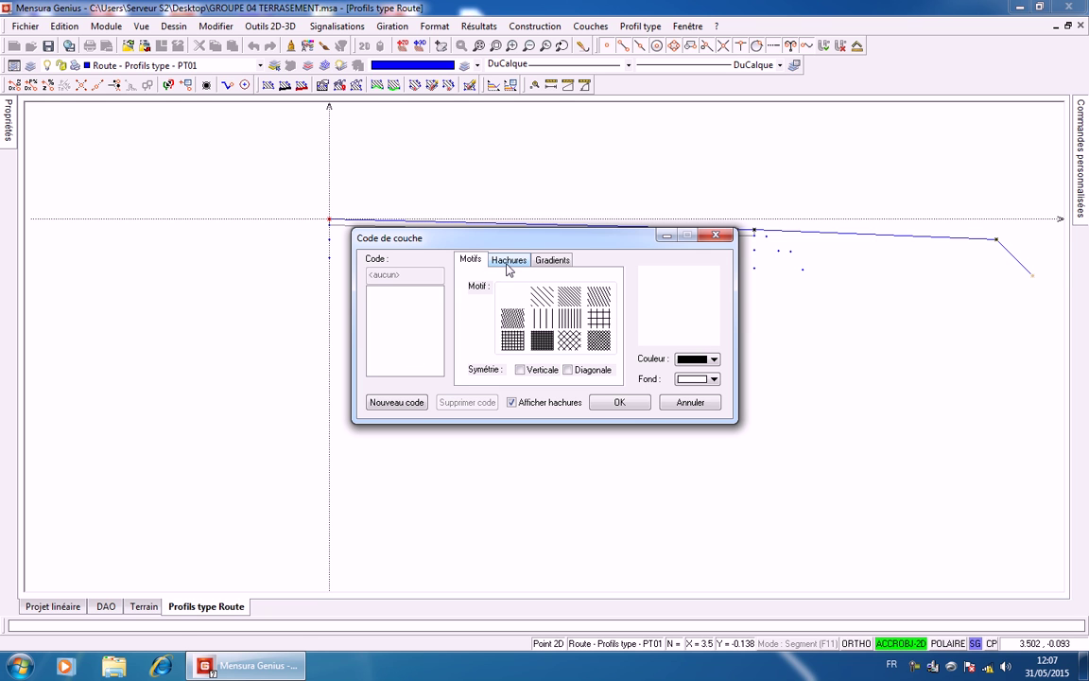
Assign the surface layer a new code B-B with a wide diagonal hatch, the layer colour and a transparent background
{"action": "left_click", "coordinate": [386, 403]}
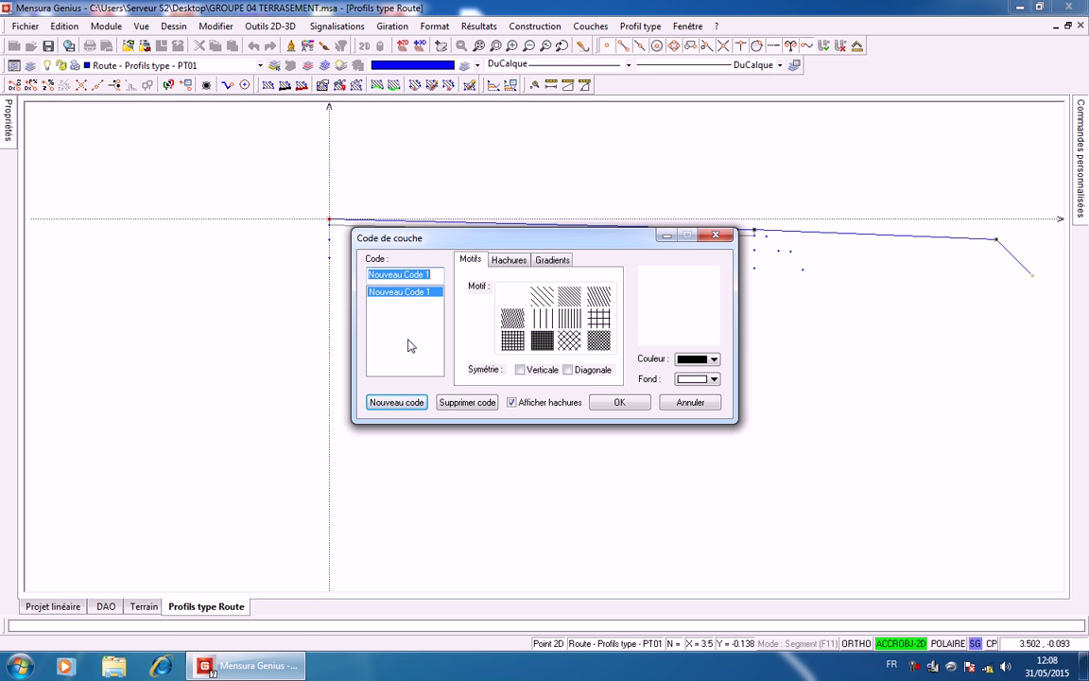
{"action": "type", "text": "B"}
{"action": "left_click", "coordinate": [540, 302]}
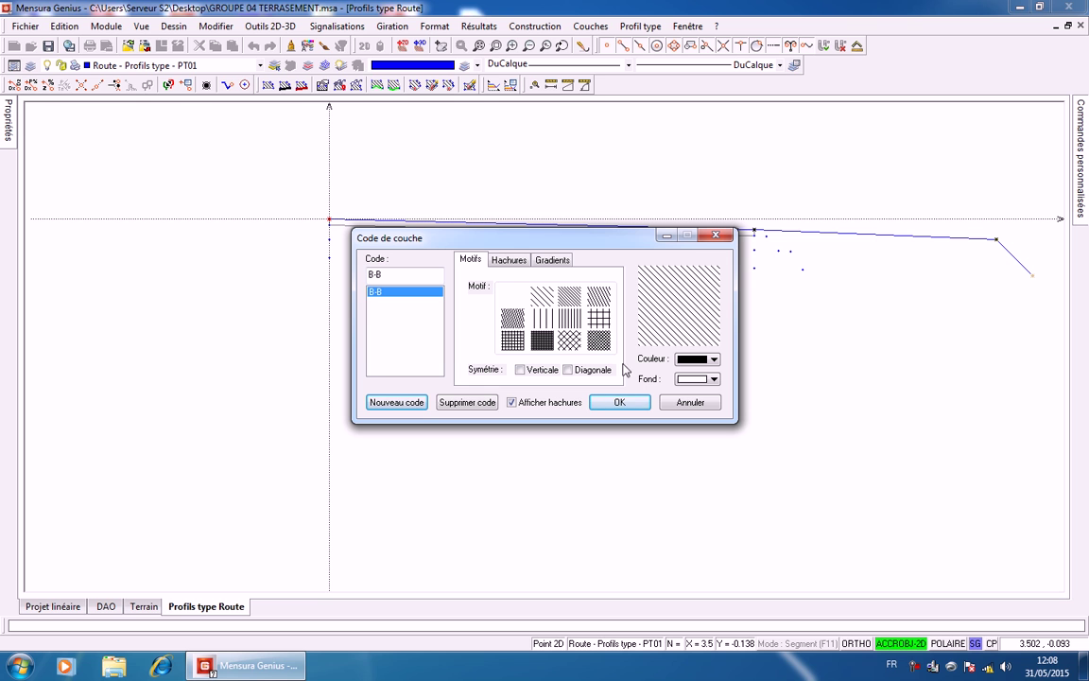
{"action": "left_click", "coordinate": [709, 357]}
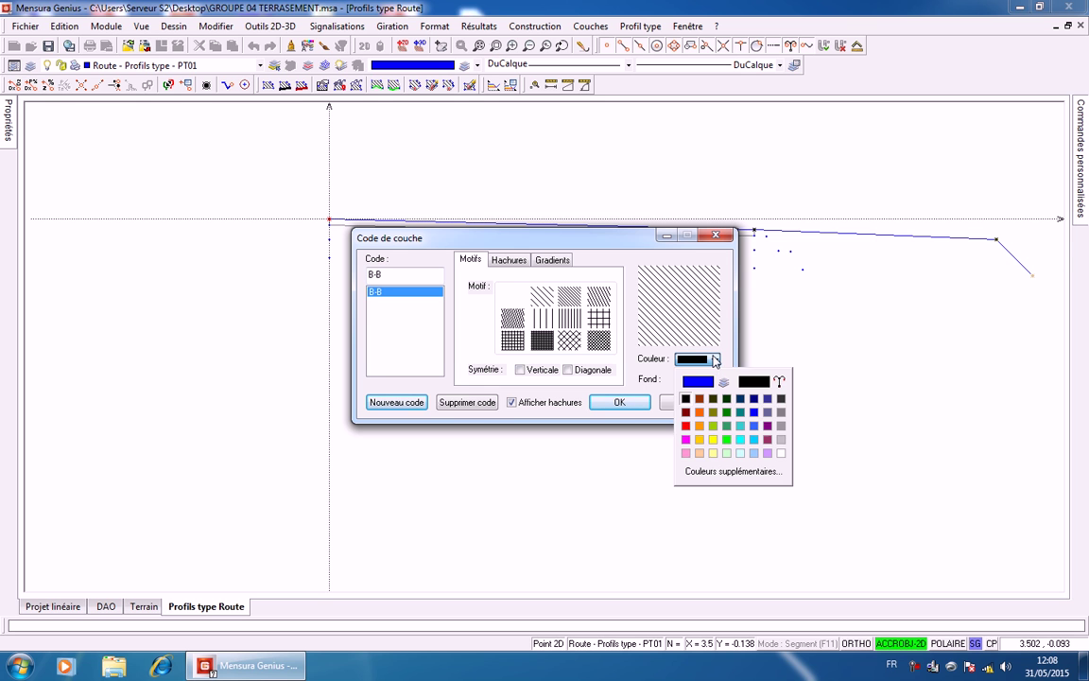
{"action": "left_click", "coordinate": [691, 380]}
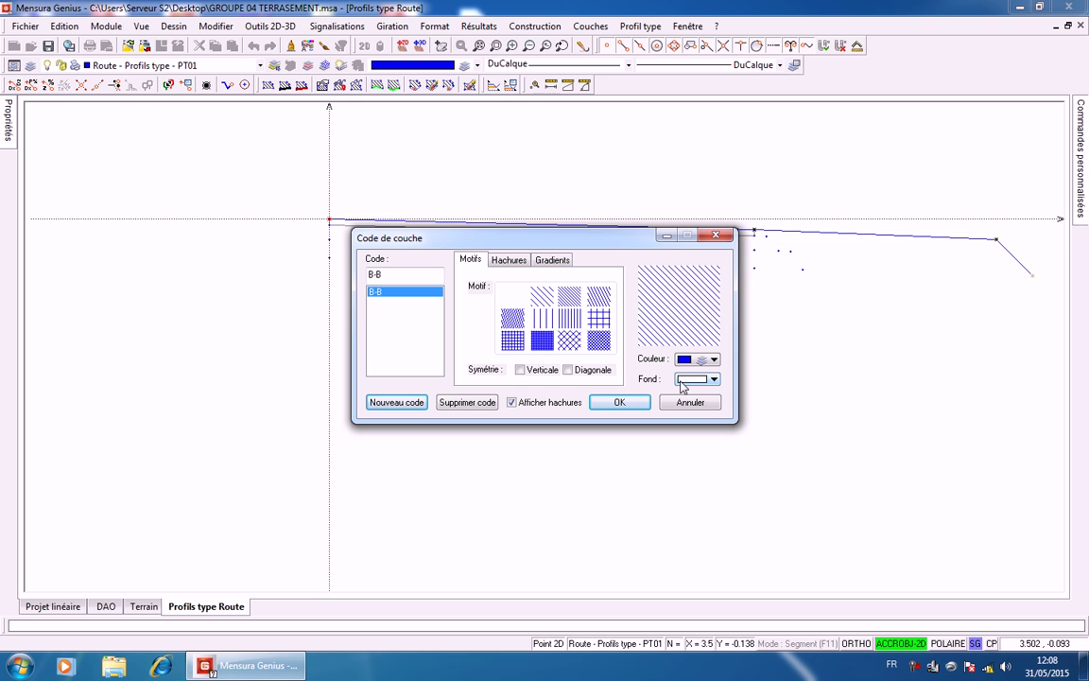
{"action": "left_click", "coordinate": [713, 379]}
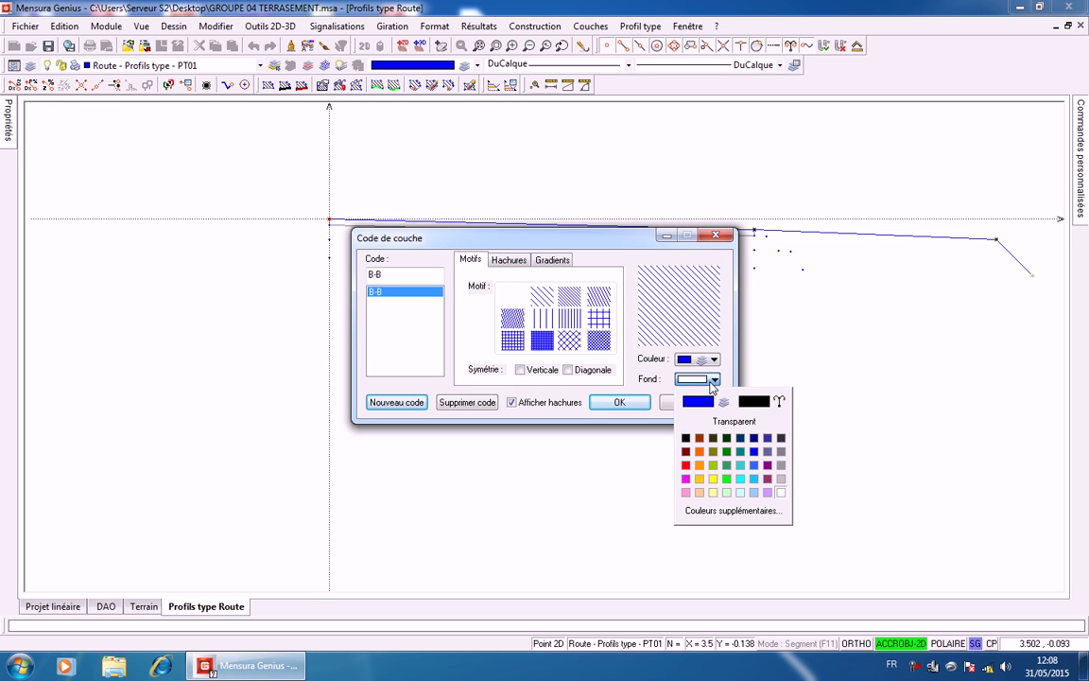
{"action": "left_click", "coordinate": [734, 421]}
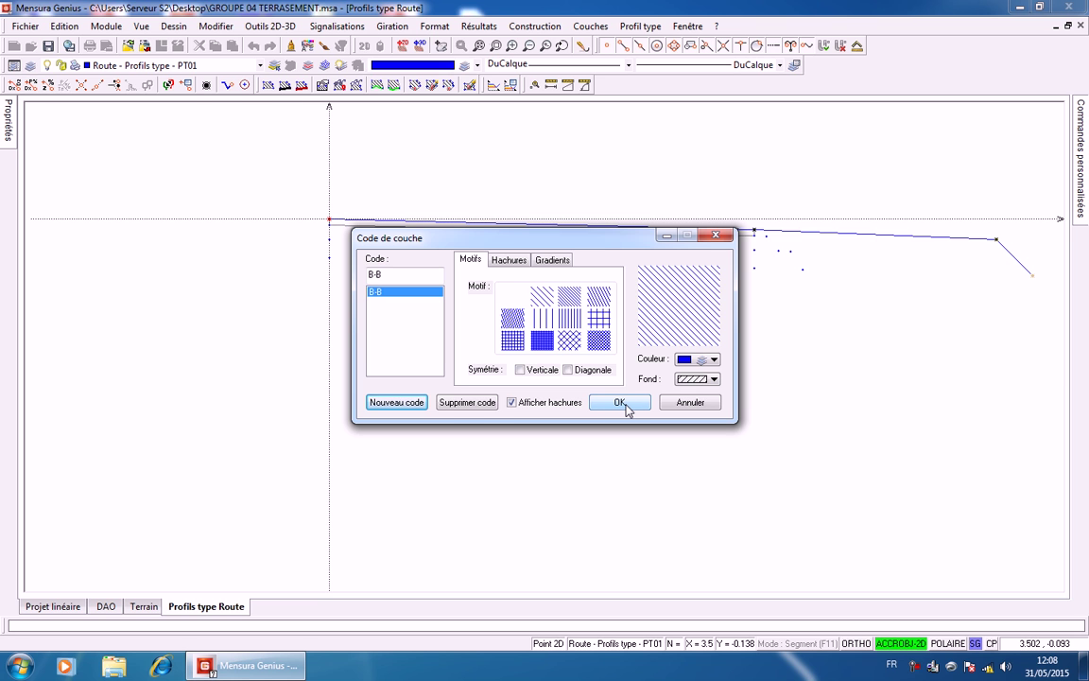
{"action": "left_click", "coordinate": [624, 406]}
Outline and close a second layer below B-B, down to the second row of points and out to the two offset points beyond the edge
{"action": "scroll", "coordinate": [638, 234], "scroll_direction": "up", "scroll_amount": 2}
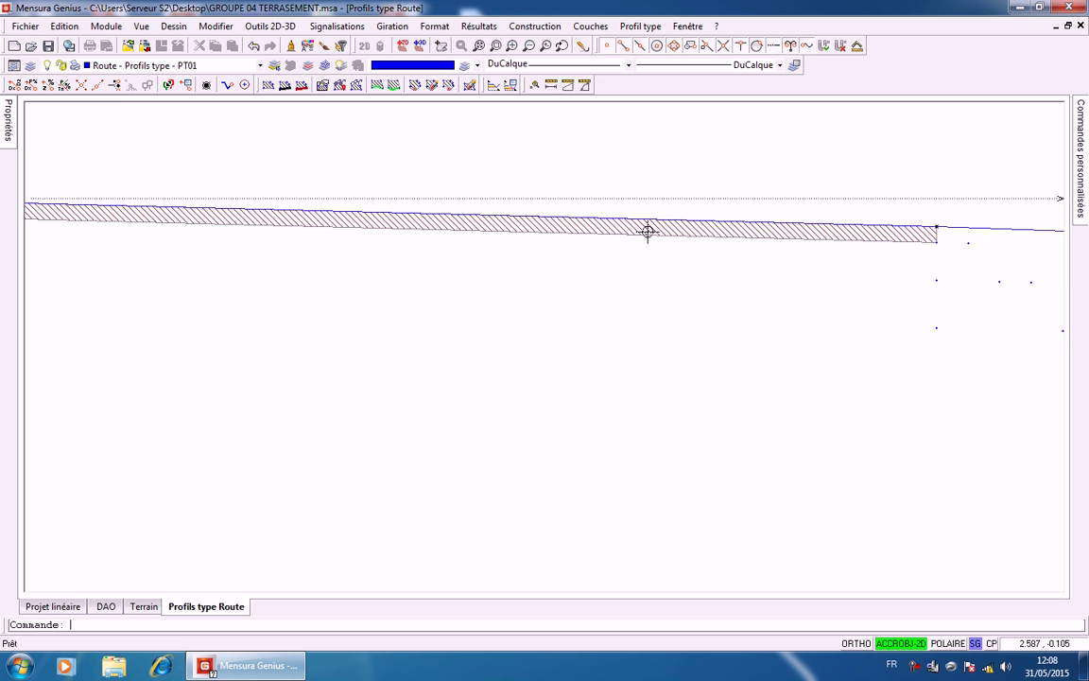
{"action": "scroll", "coordinate": [646, 229], "scroll_direction": "up", "scroll_amount": 3}
{"action": "scroll", "coordinate": [644, 227], "scroll_direction": "down", "scroll_amount": 2}
{"action": "scroll", "coordinate": [643, 227], "scroll_direction": "down", "scroll_amount": 2}
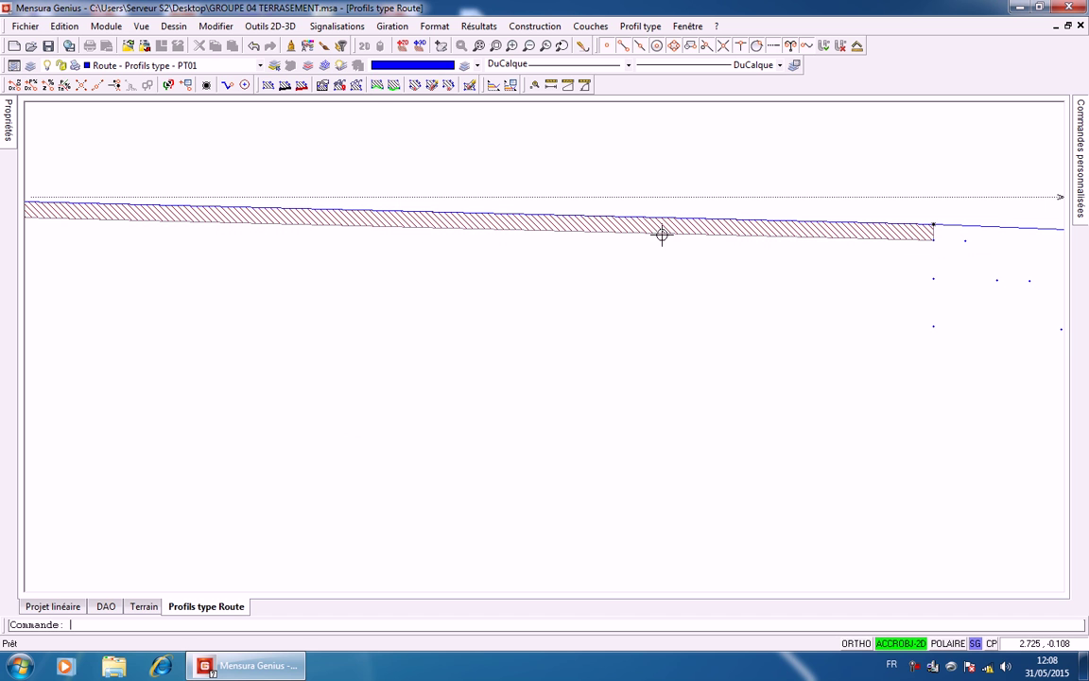
{"action": "scroll", "coordinate": [624, 250], "scroll_direction": "down", "scroll_amount": 2}
{"action": "right_click", "coordinate": [690, 249]}
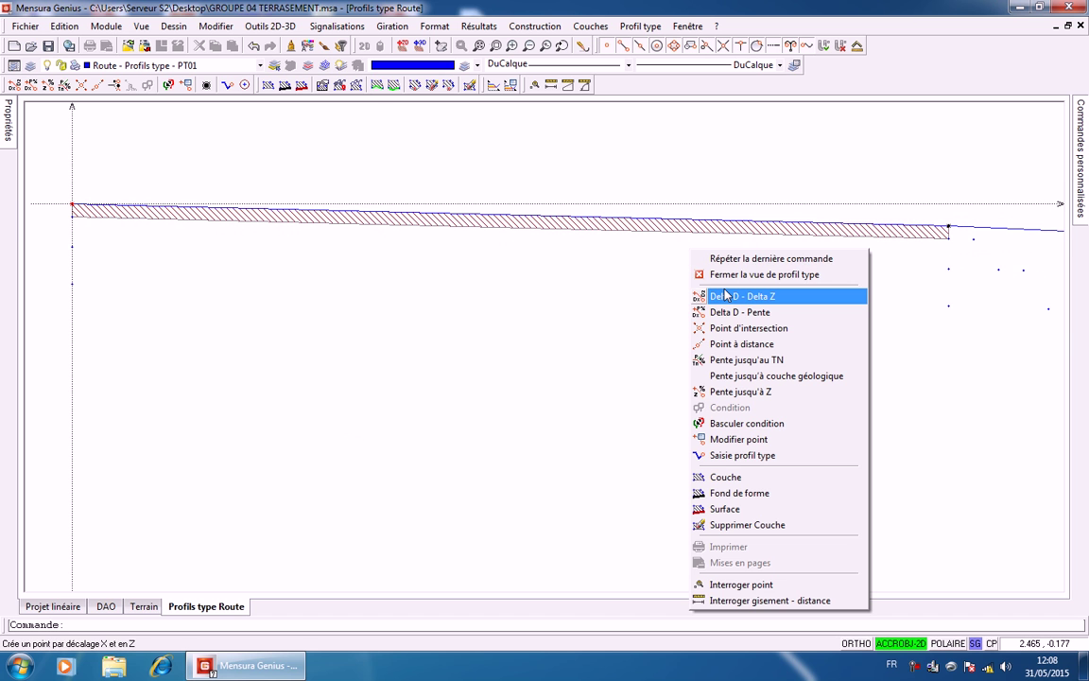
{"action": "left_click", "coordinate": [757, 266]}
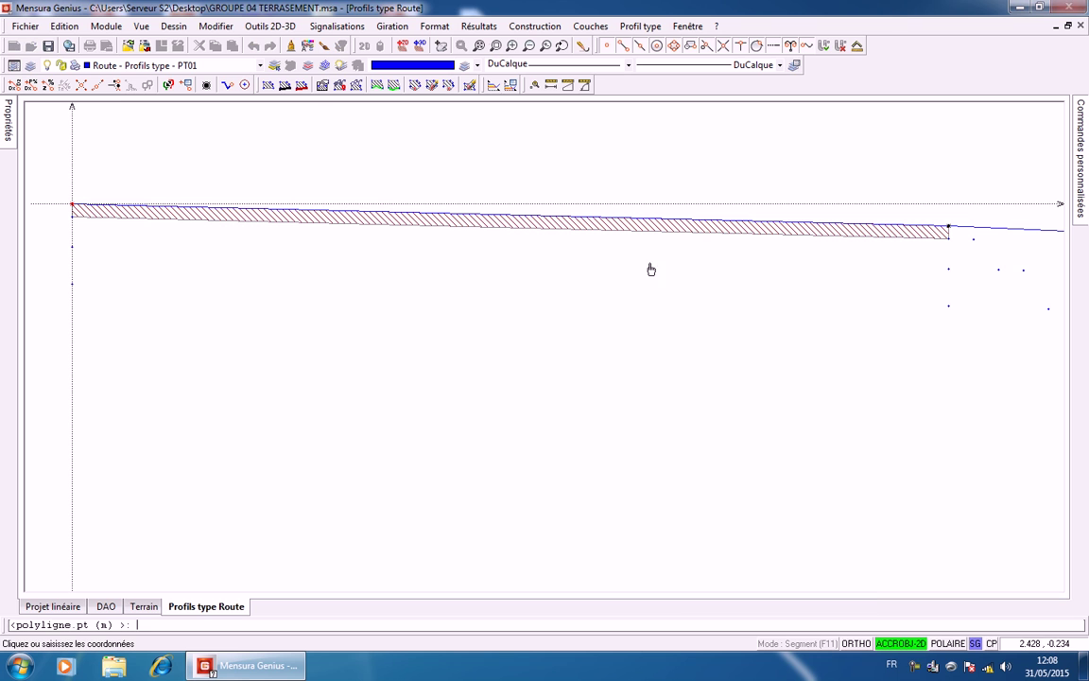
{"action": "left_click", "coordinate": [72, 215]}
{"action": "left_click", "coordinate": [78, 260]}
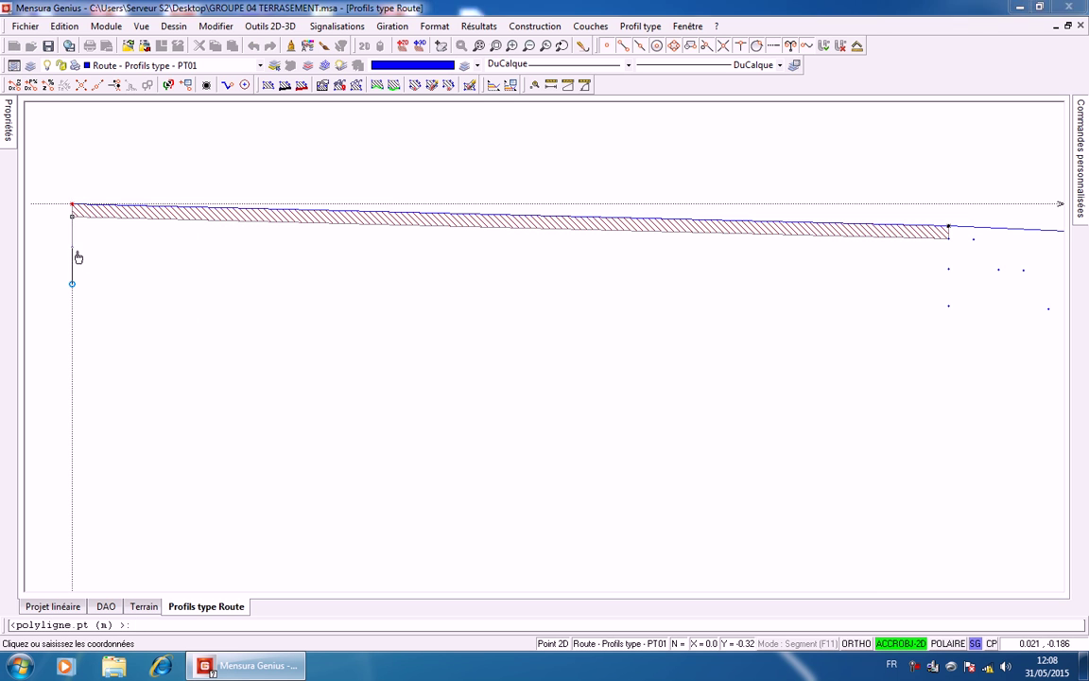
{"action": "left_click", "coordinate": [946, 269]}
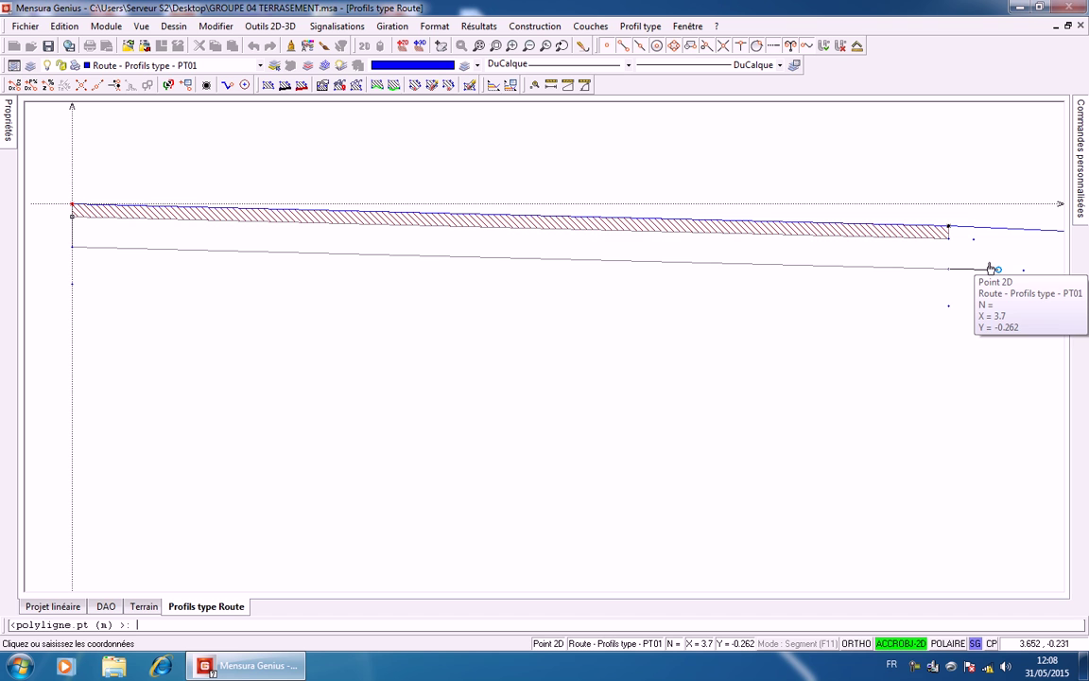
{"action": "left_click", "coordinate": [1000, 272]}
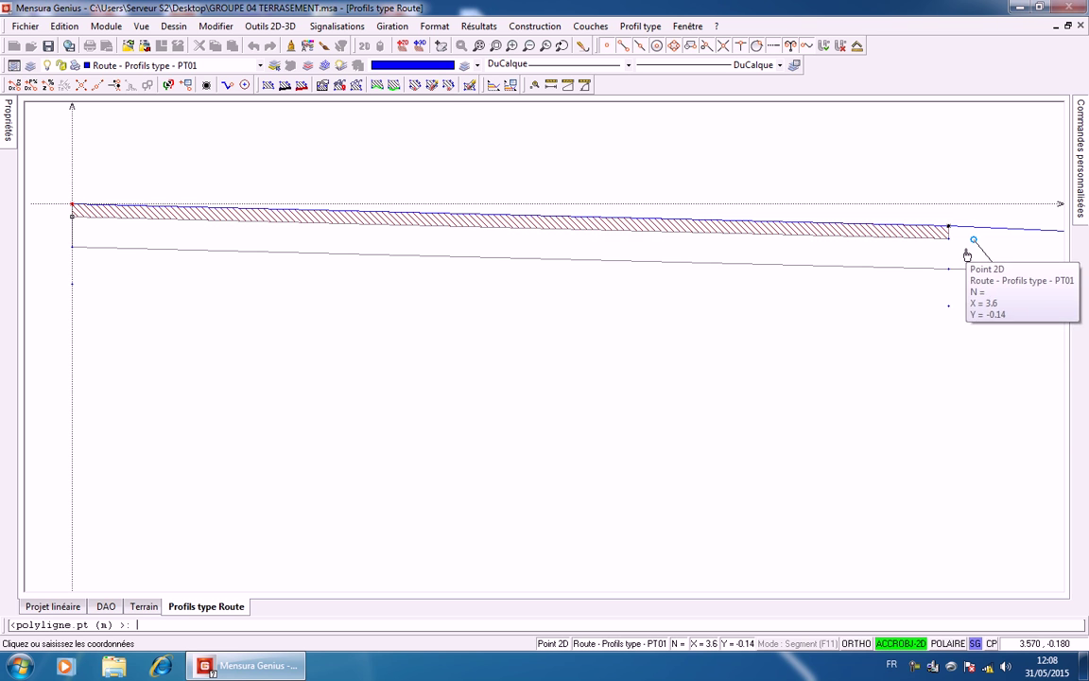
{"action": "right_click", "coordinate": [948, 244]}
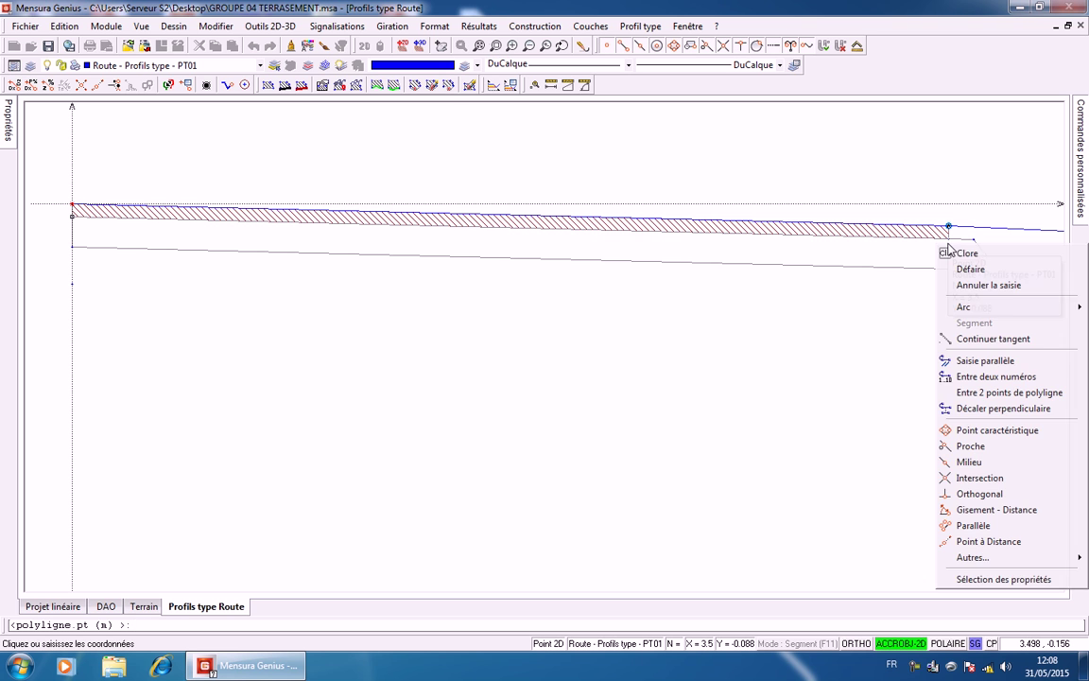
{"action": "left_click", "coordinate": [957, 249]}
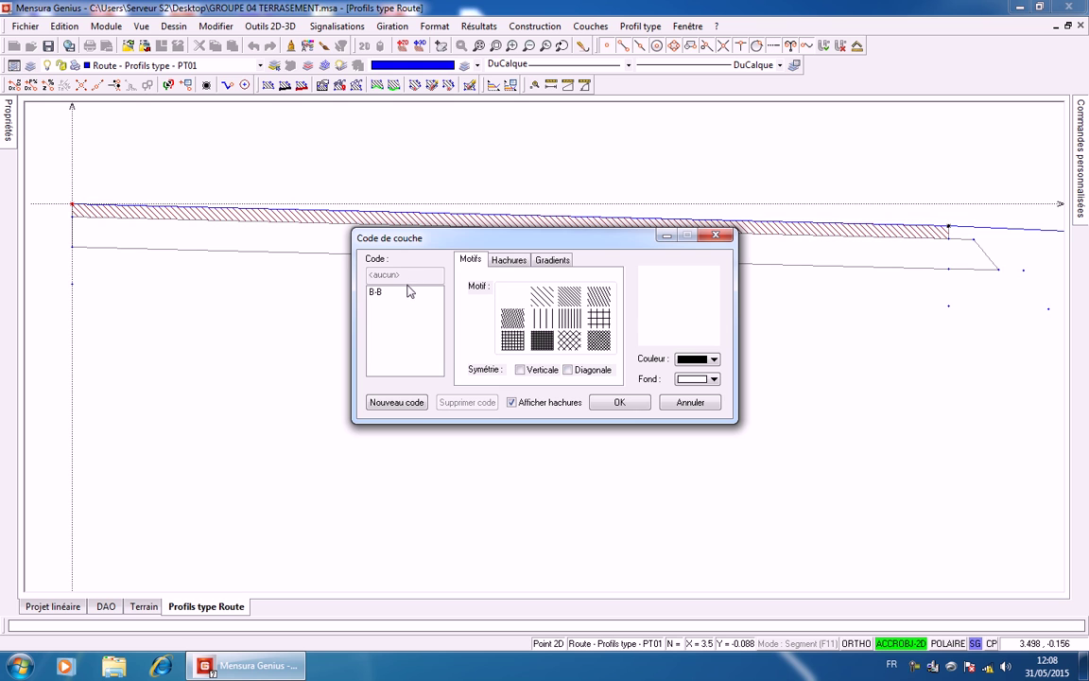
Assign the second layer a new code G-B with a dense diagonal hatch in lime green and a transparent background
{"action": "left_click", "coordinate": [397, 402]}
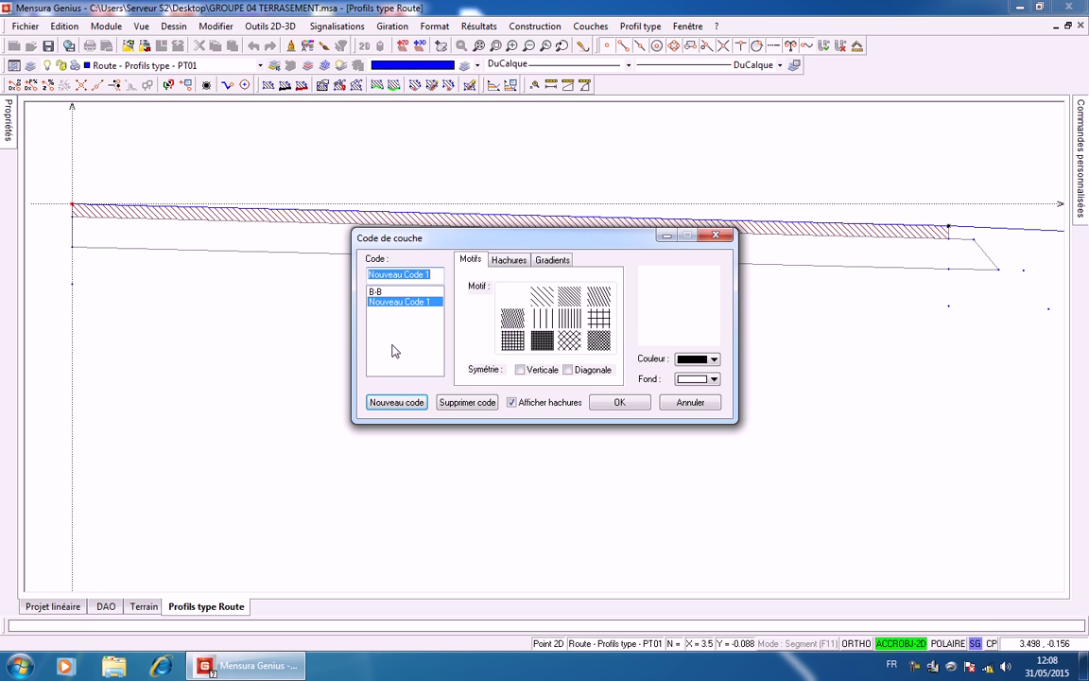
{"action": "type", "text": "G-B"}
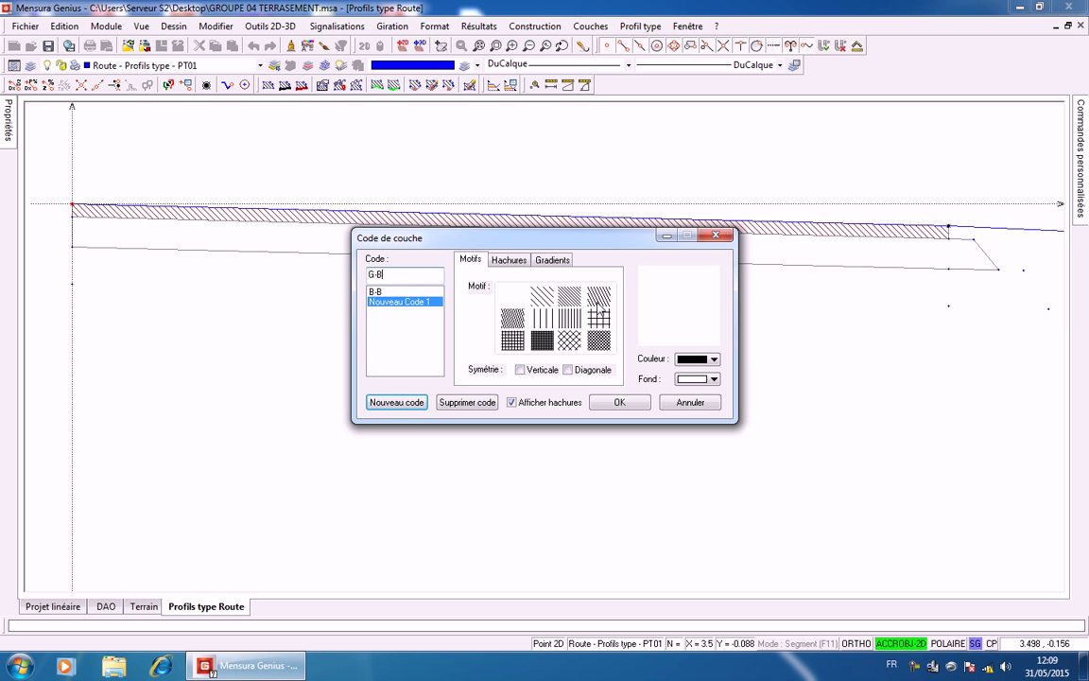
{"action": "left_click", "coordinate": [568, 301]}
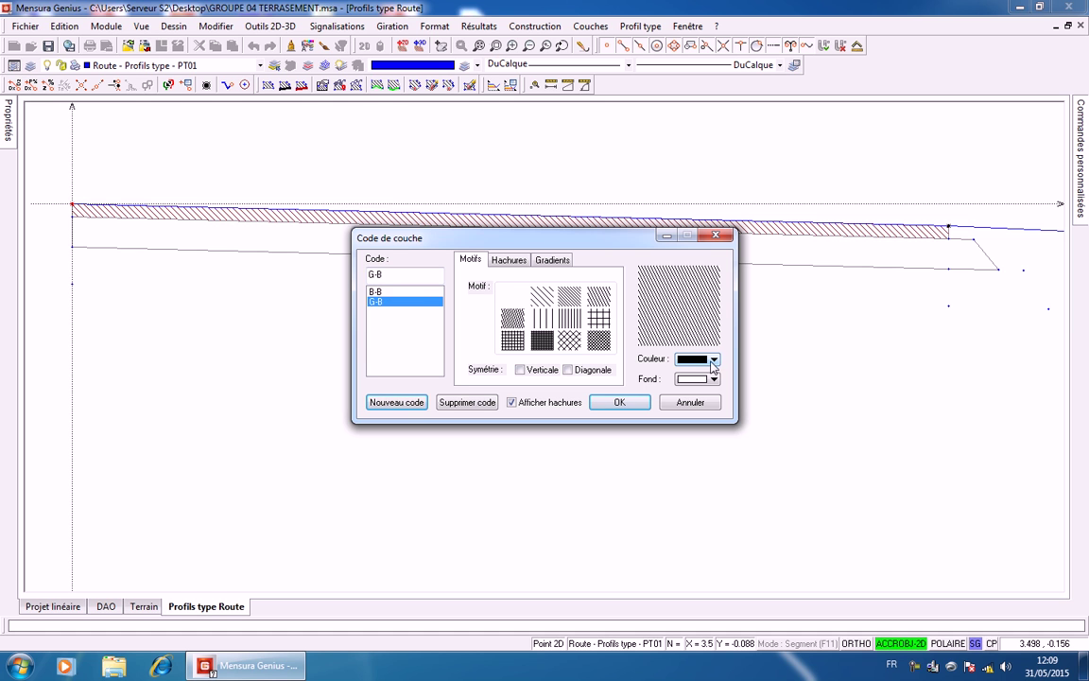
{"action": "left_click", "coordinate": [714, 359]}
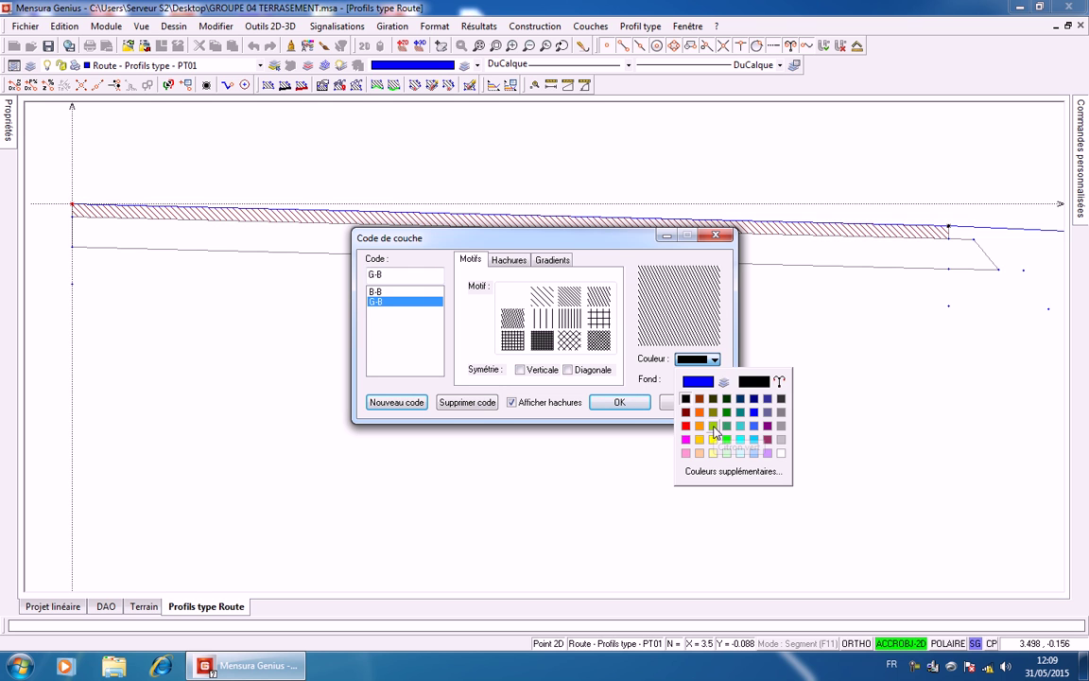
{"action": "left_click", "coordinate": [713, 427]}
{"action": "left_click", "coordinate": [711, 380]}
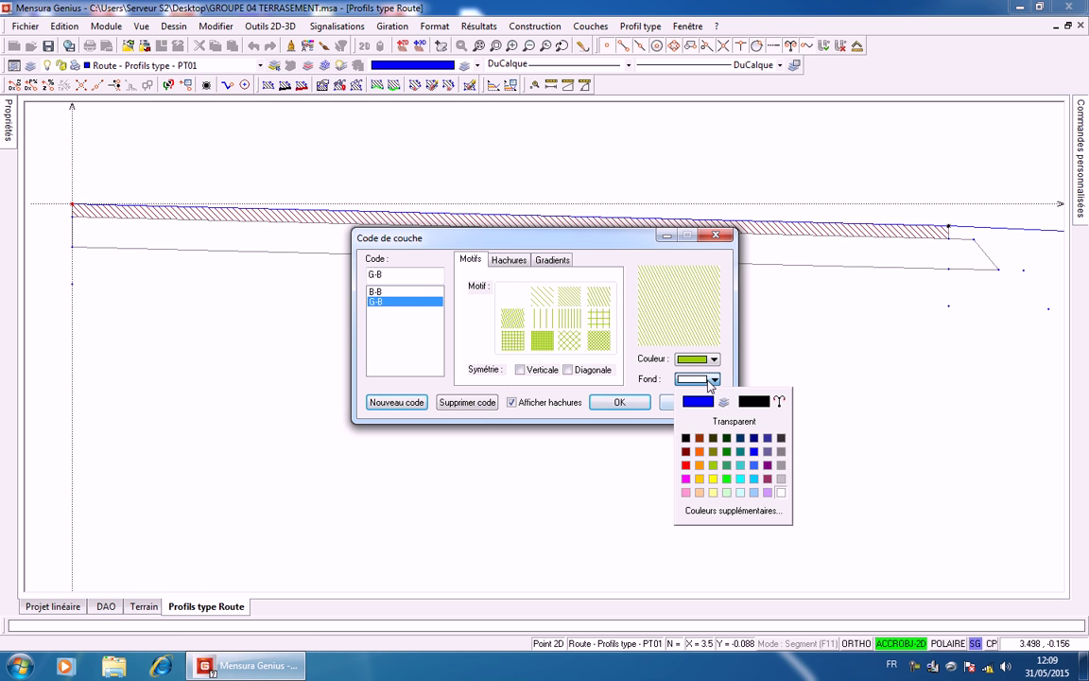
{"action": "left_click", "coordinate": [711, 423]}
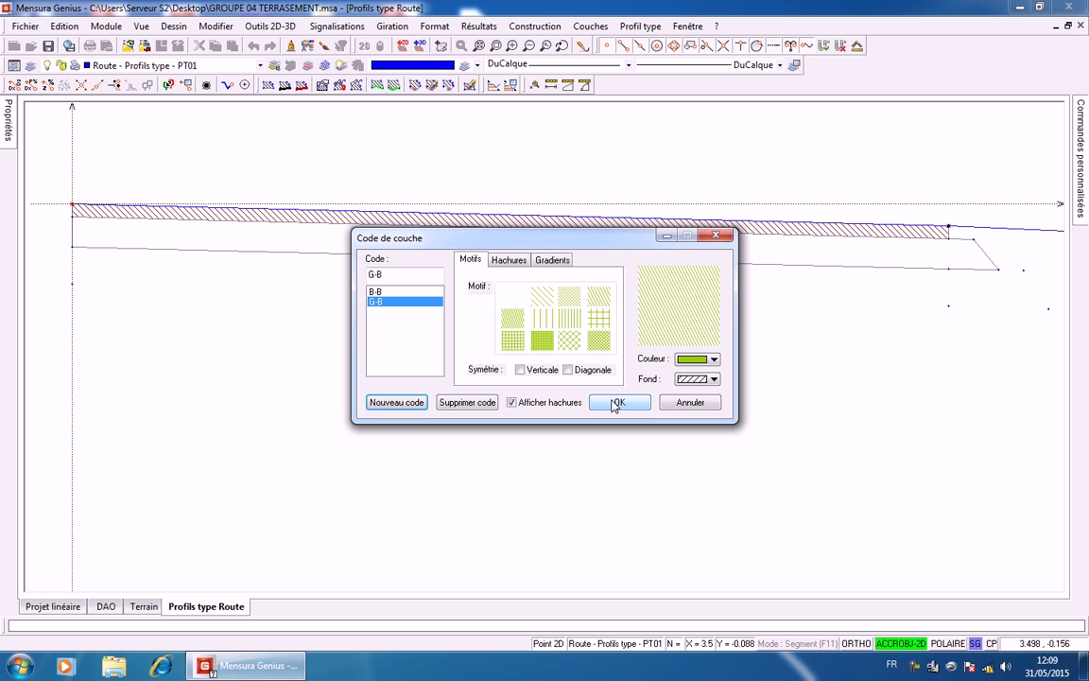
{"action": "left_click", "coordinate": [617, 403]}
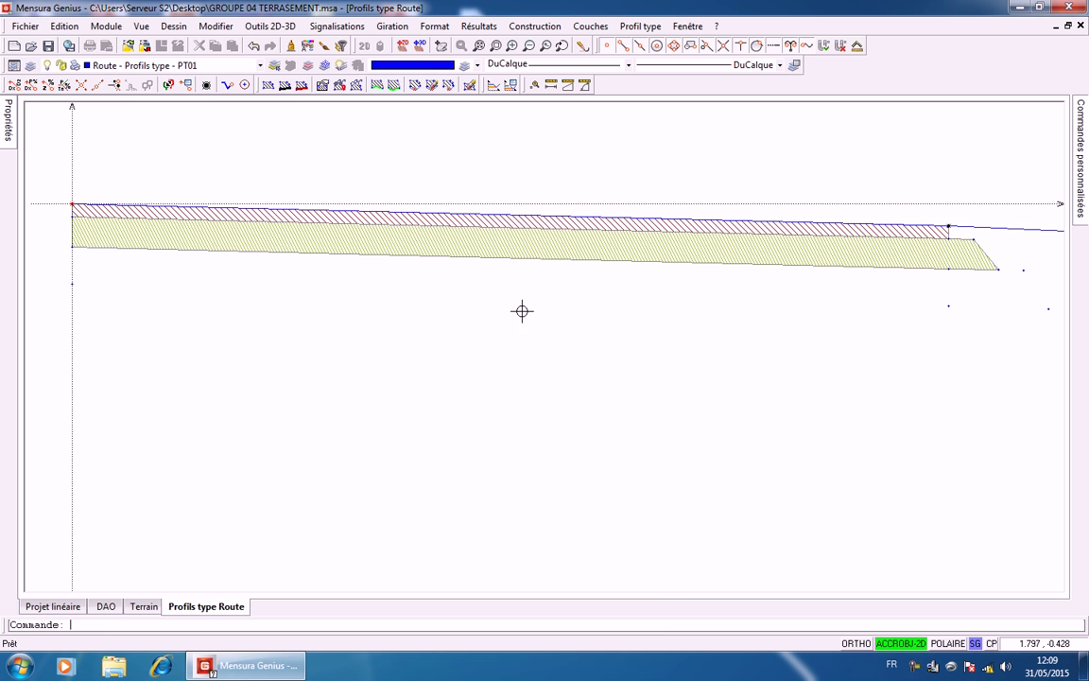
Outline and close a third layer below G-B, down to the lowest row of points and out to the outermost offset points
{"action": "right_click", "coordinate": [485, 288]}
{"action": "left_click", "coordinate": [525, 295]}
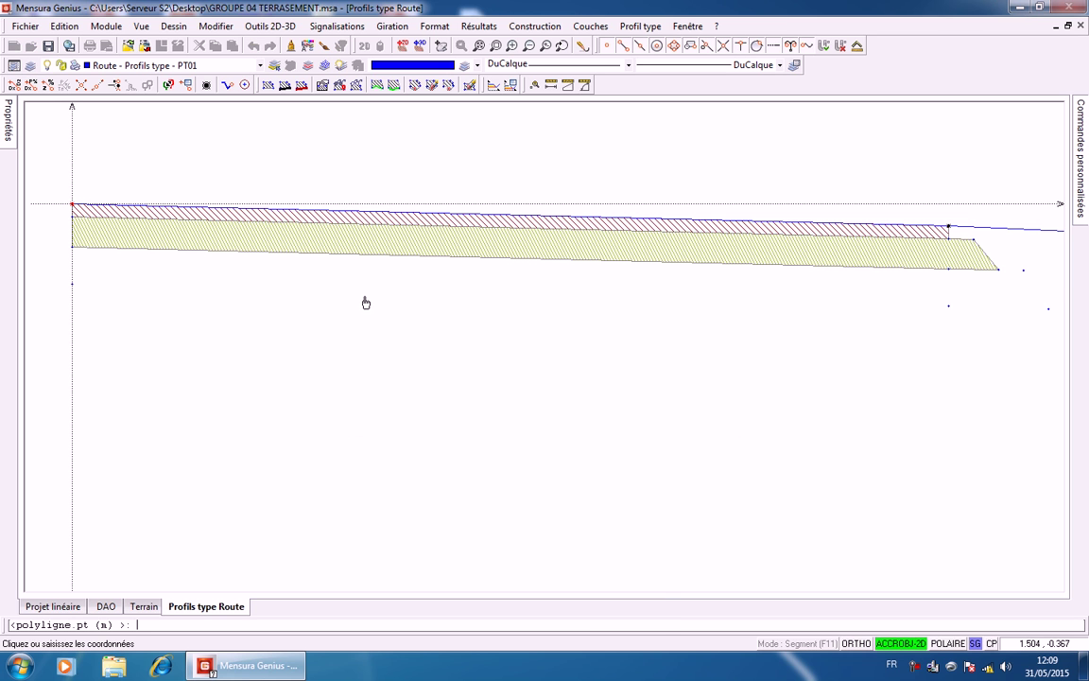
{"action": "left_click", "coordinate": [73, 279]}
{"action": "middle_click_drag", "start_coordinate": [724, 297], "coordinate": [397, 299]}
{"action": "left_click", "coordinate": [624, 302]}
{"action": "left_click", "coordinate": [710, 306]}
{"action": "left_click", "coordinate": [706, 296]}
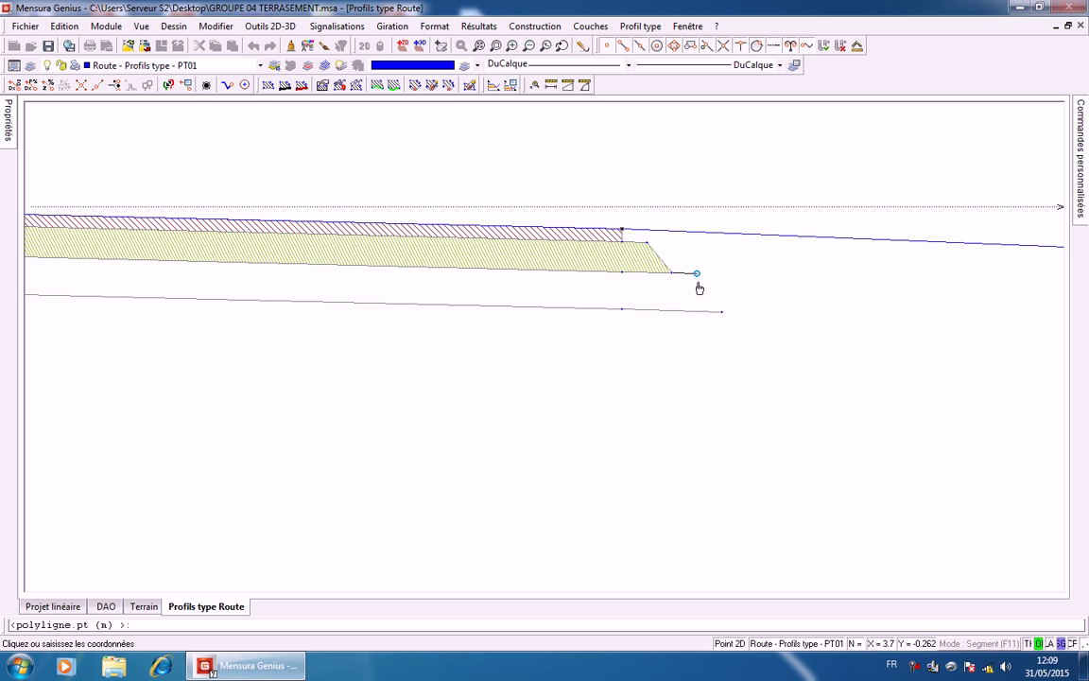
{"action": "right_click", "coordinate": [670, 280]}
{"action": "left_click", "coordinate": [700, 287]}
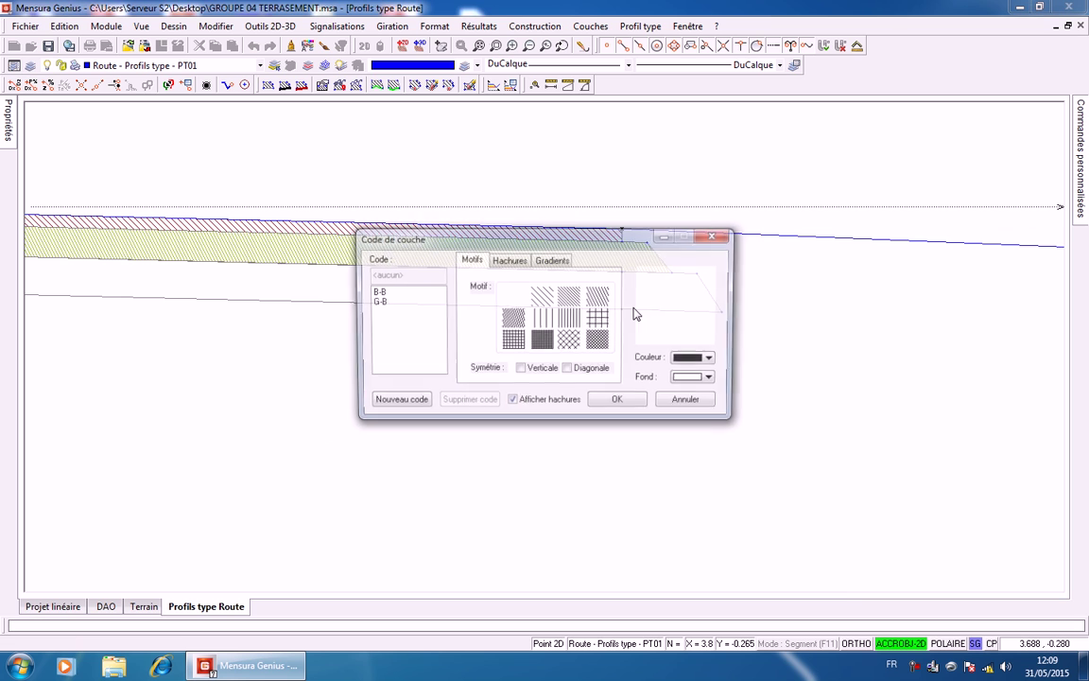
Assign the third layer a new code GNT with a wide diagonal crosshatch in gold and a transparent background
{"action": "left_click", "coordinate": [567, 339]}
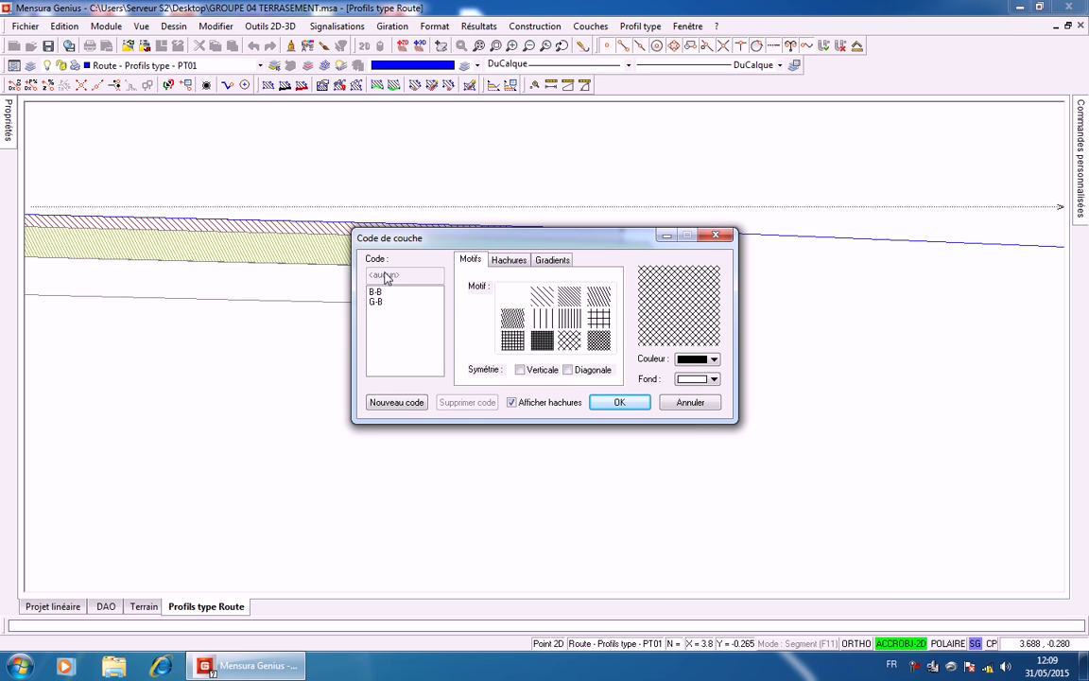
{"action": "left_click", "coordinate": [397, 401]}
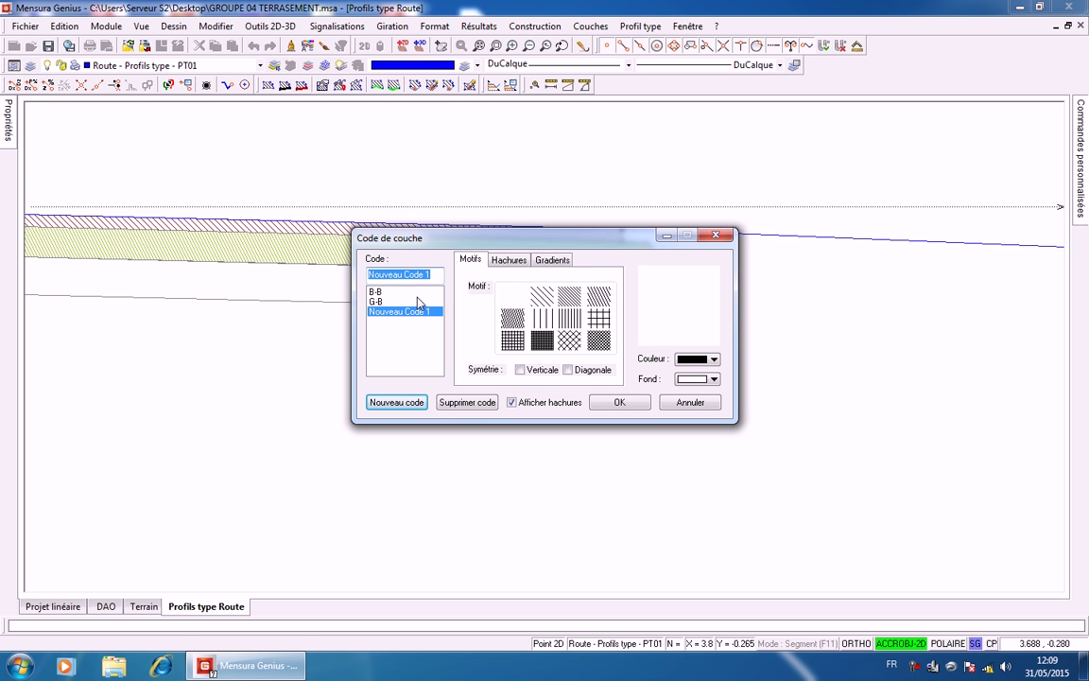
{"action": "type", "text": "GNT"}
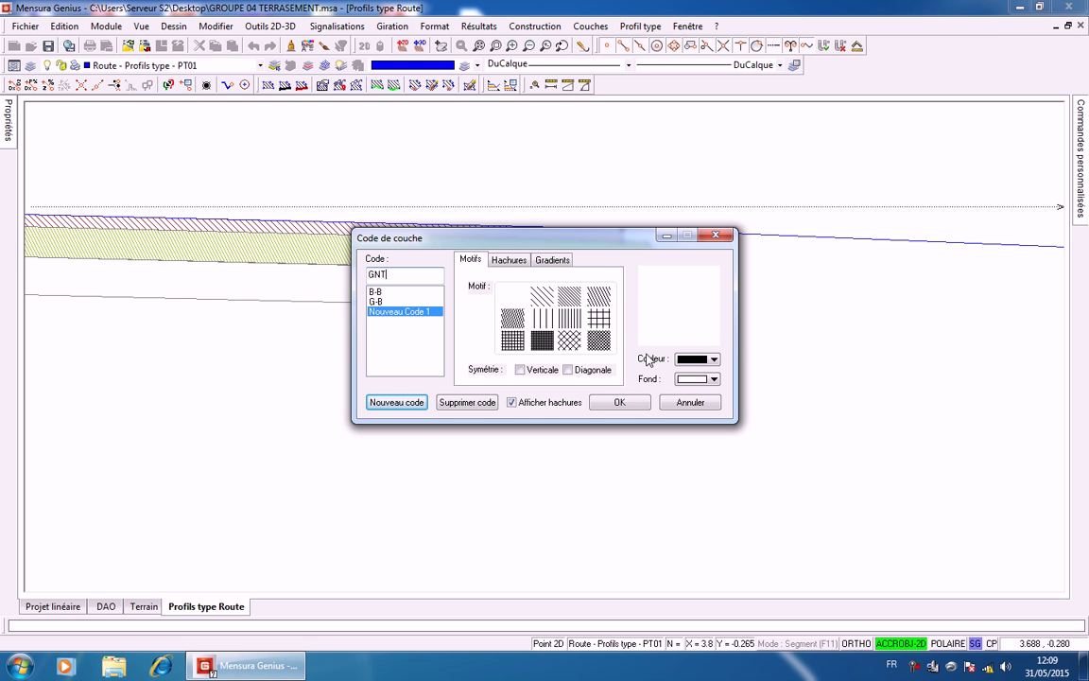
{"action": "left_click", "coordinate": [599, 340]}
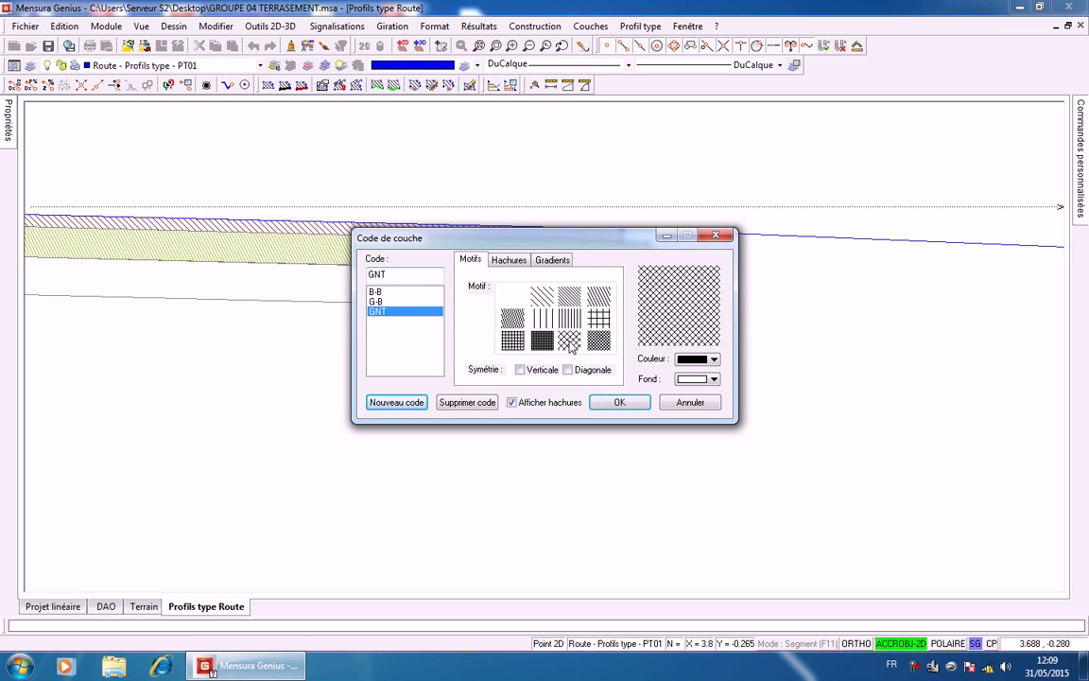
{"action": "left_click", "coordinate": [713, 379]}
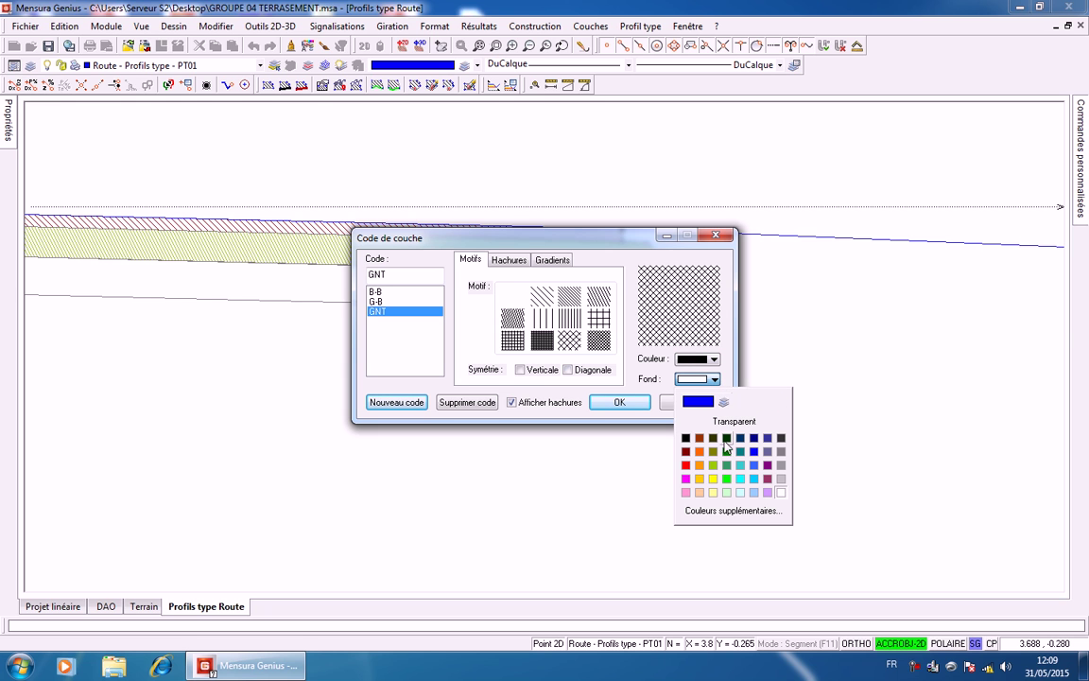
{"action": "left_click", "coordinate": [699, 493]}
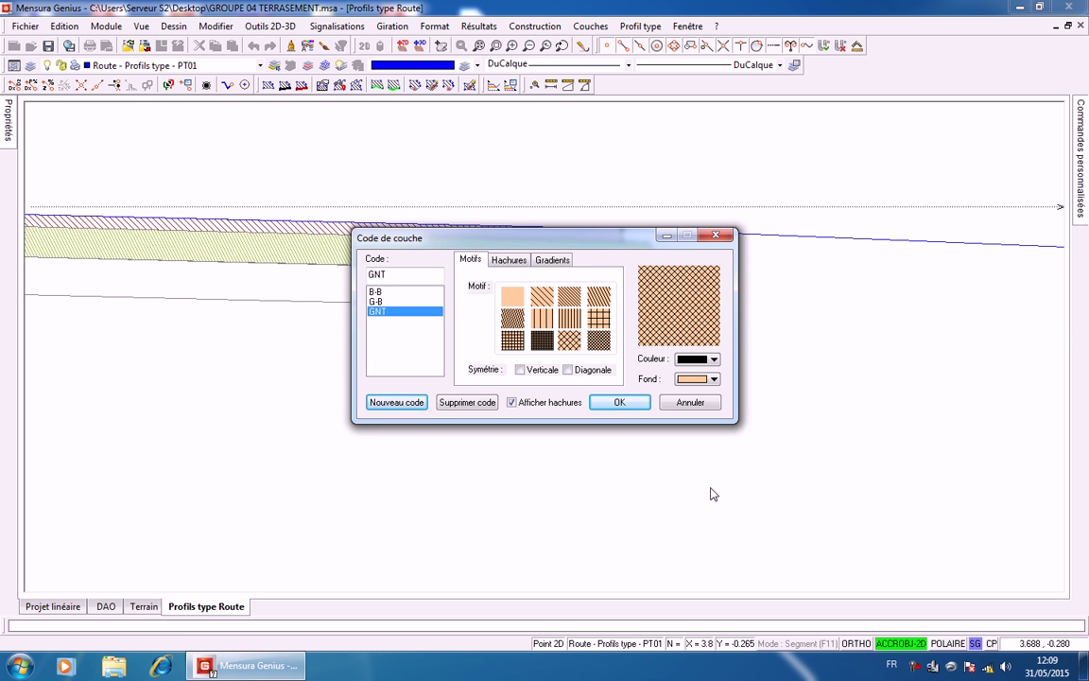
{"action": "left_click", "coordinate": [715, 380]}
{"action": "left_click", "coordinate": [734, 421]}
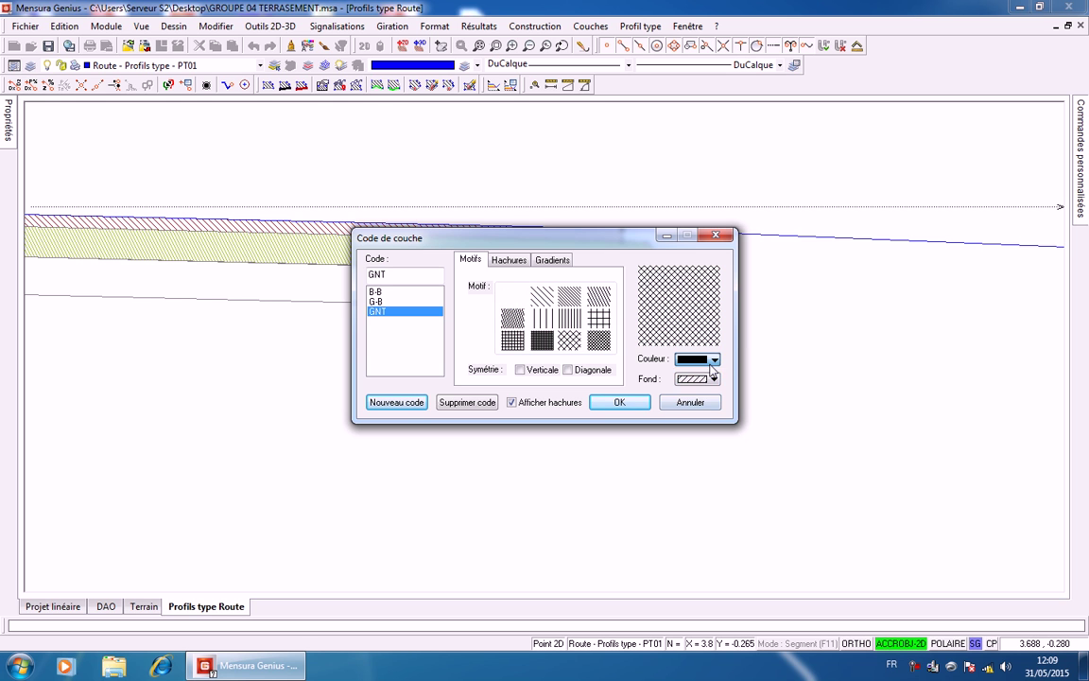
{"action": "left_click", "coordinate": [714, 359]}
{"action": "left_click", "coordinate": [700, 440]}
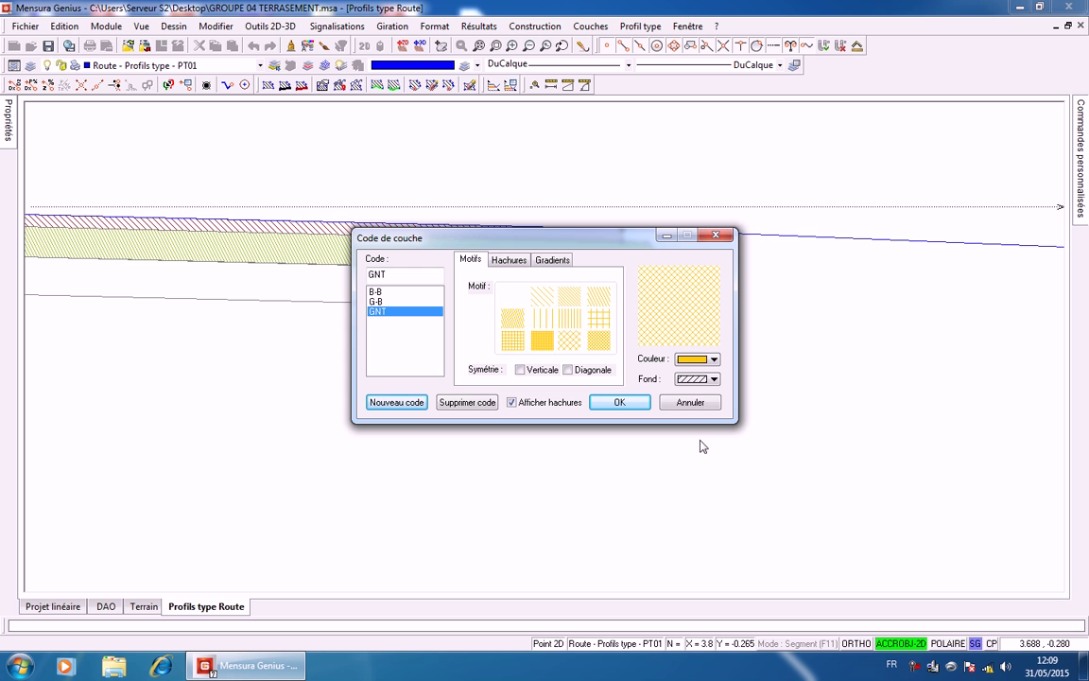
{"action": "left_click", "coordinate": [638, 403]}
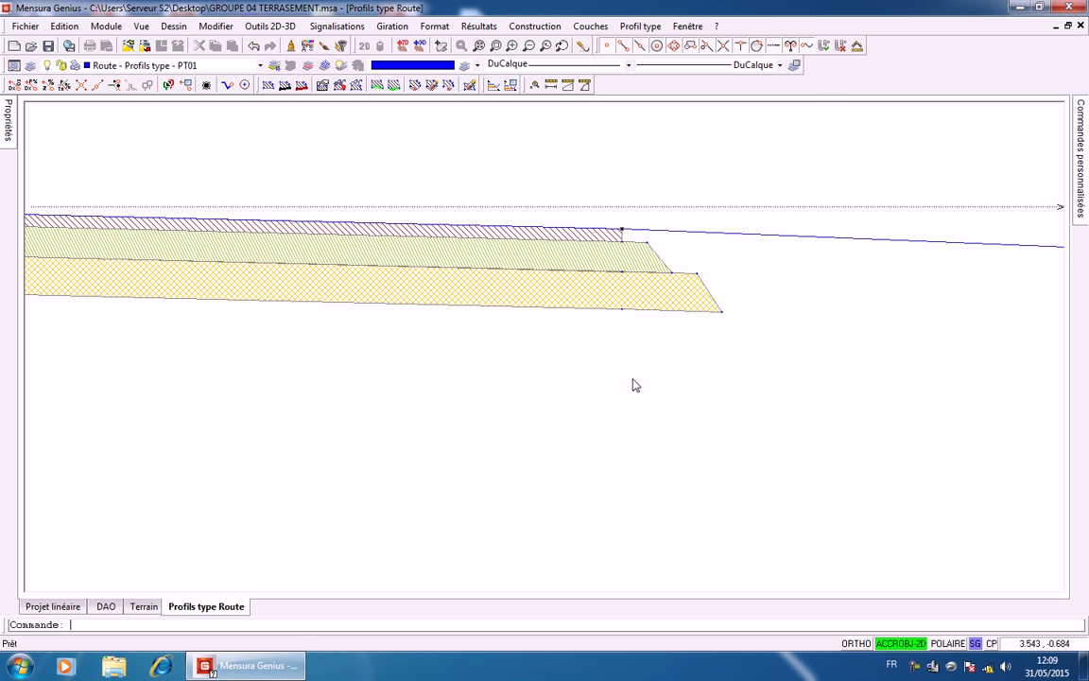
Outline and close a shoulder layer from the carriageway edge through GNT's lowest outer point, the slope foot and the shoulder's outer edge
{"action": "right_click", "coordinate": [635, 385]}
{"action": "left_click", "coordinate": [624, 386]}
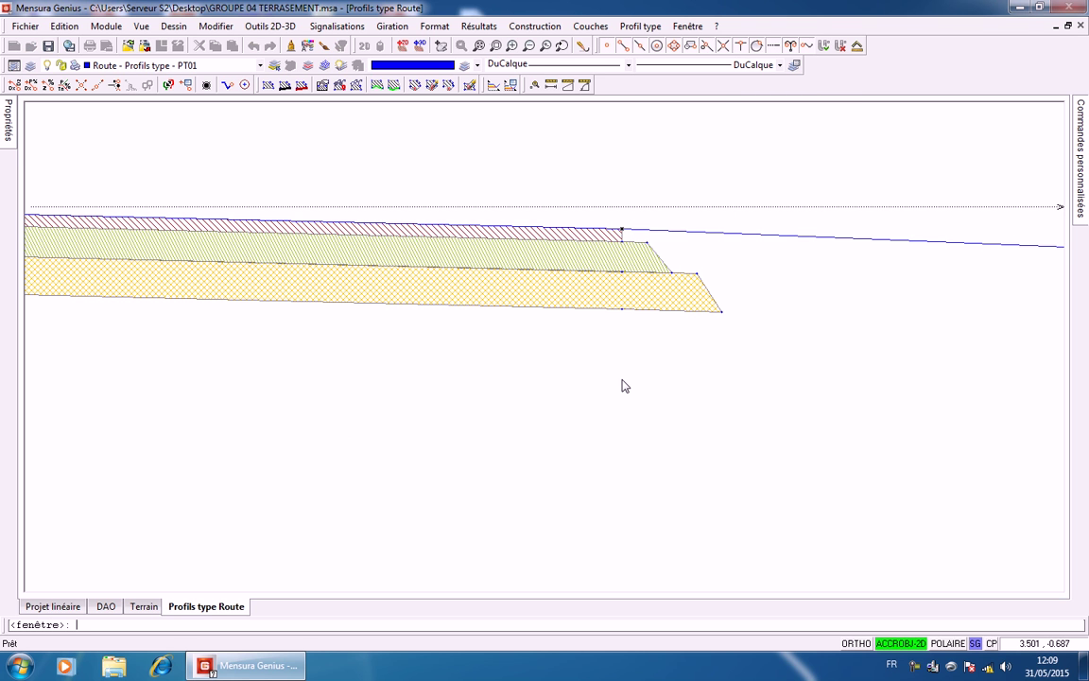
{"action": "scroll", "coordinate": [624, 383], "scroll_direction": "down", "scroll_amount": 2}
{"action": "middle_click_drag", "start_coordinate": [626, 379], "coordinate": [733, 374]}
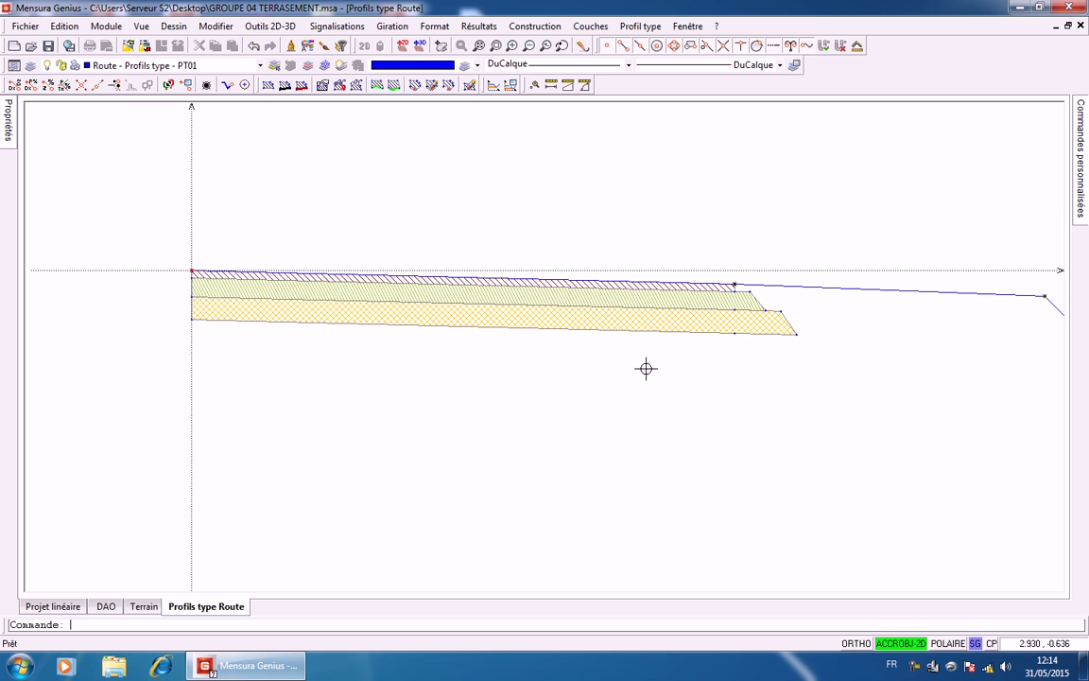
{"action": "left_click", "coordinate": [591, 27]}
{"action": "left_click", "coordinate": [596, 45]}
{"action": "left_click", "coordinate": [737, 286]}
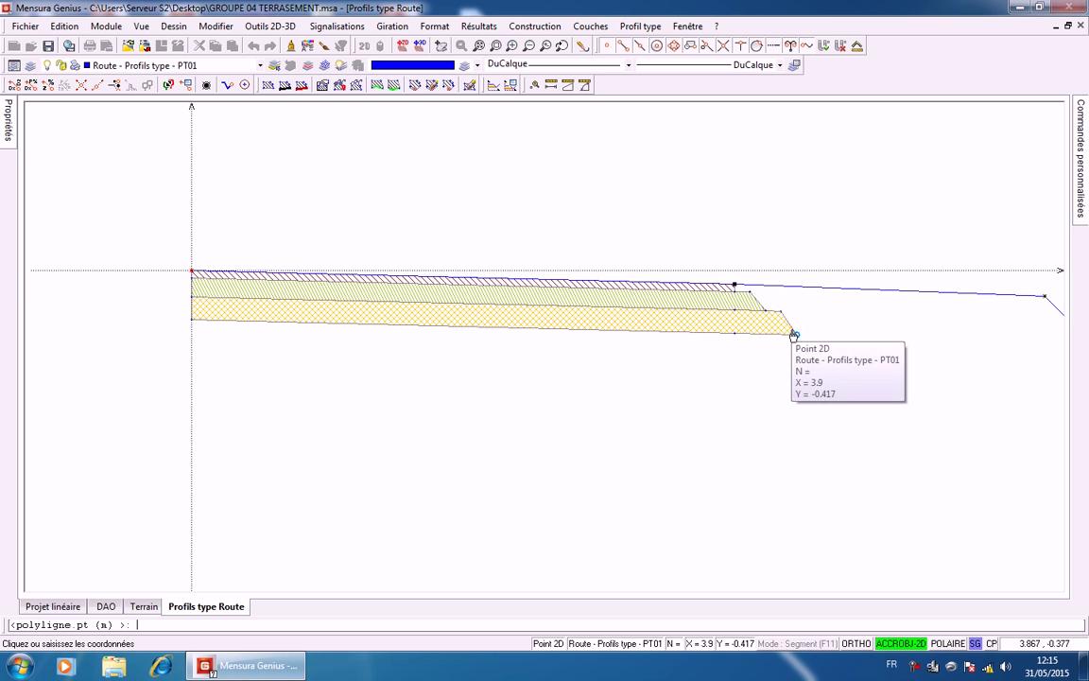
{"action": "middle_click_drag", "start_coordinate": [912, 338], "coordinate": [605, 309]}
{"action": "left_click", "coordinate": [743, 313]}
{"action": "left_click", "coordinate": [702, 267]}
{"action": "right_click", "coordinate": [703, 268]}
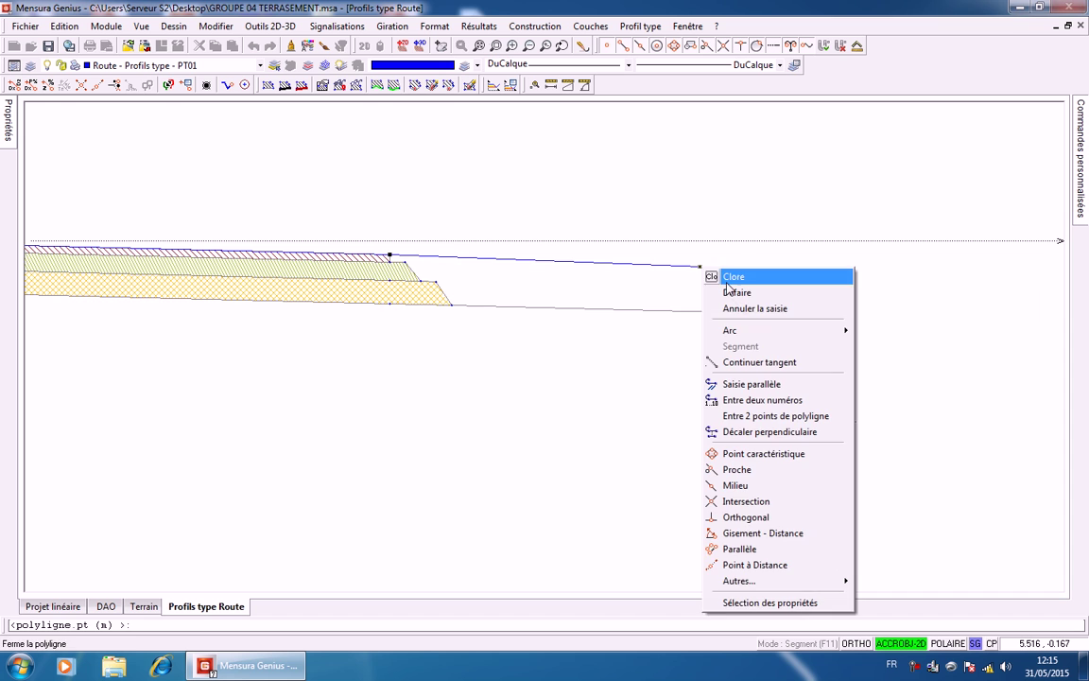
{"action": "left_click", "coordinate": [724, 282]}
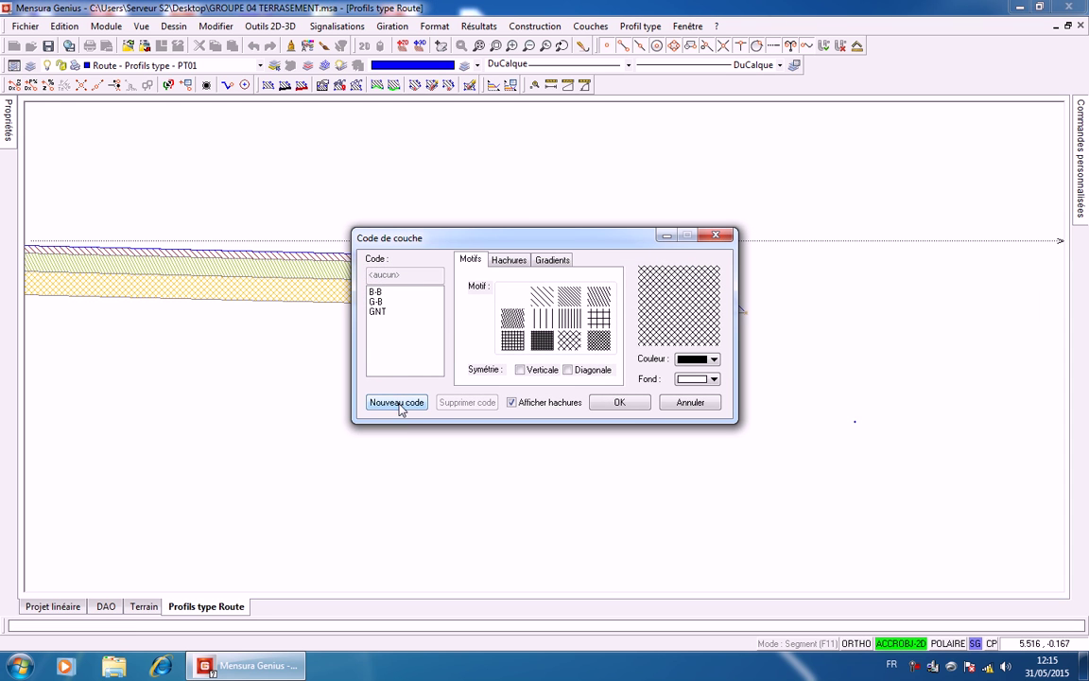
Assign the shoulder layer a new code ACT with a dense diagonal crosshatch in grey and a transparent background
{"action": "left_click", "coordinate": [396, 402]}
{"action": "type", "text": "ACT"}
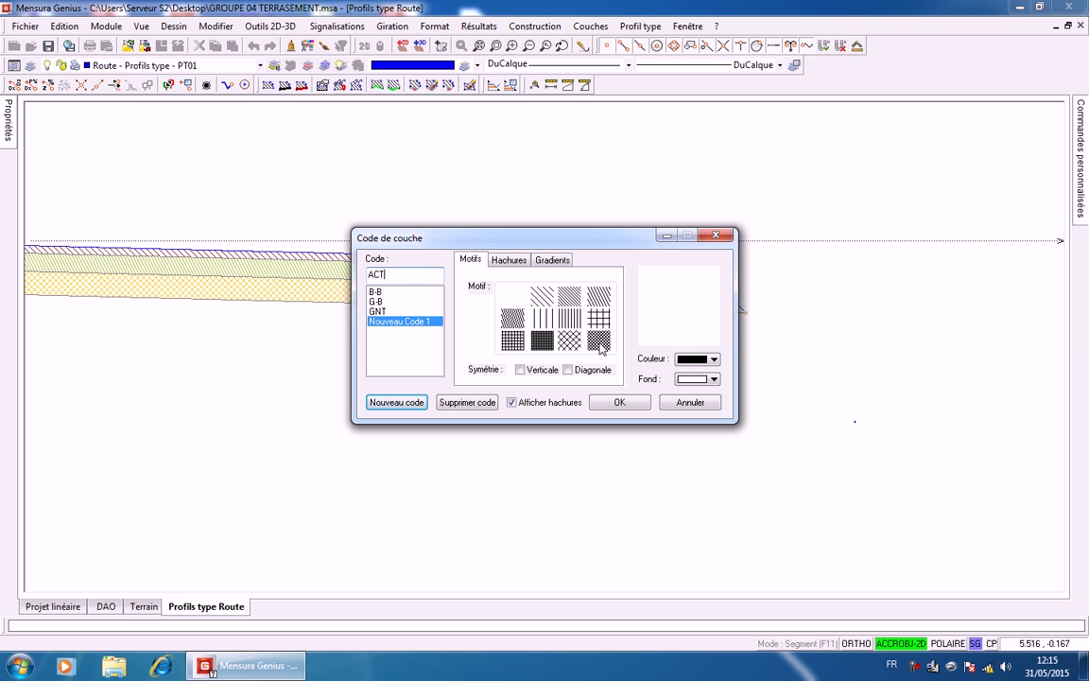
{"action": "left_click", "coordinate": [569, 343]}
{"action": "left_click", "coordinate": [714, 361]}
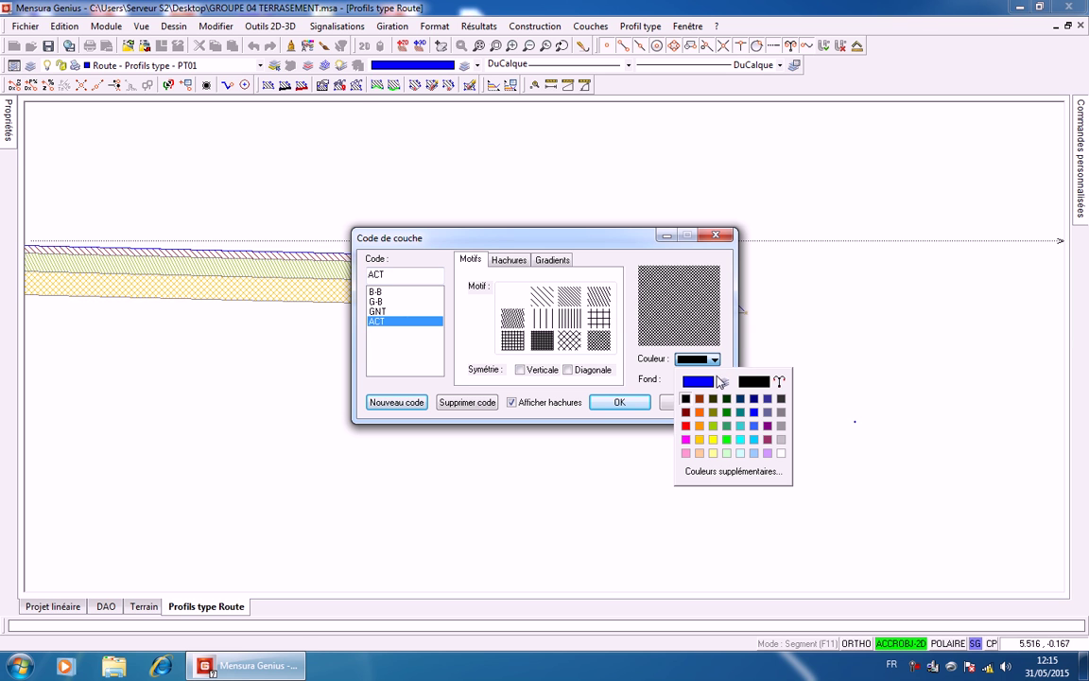
{"action": "left_click", "coordinate": [779, 436]}
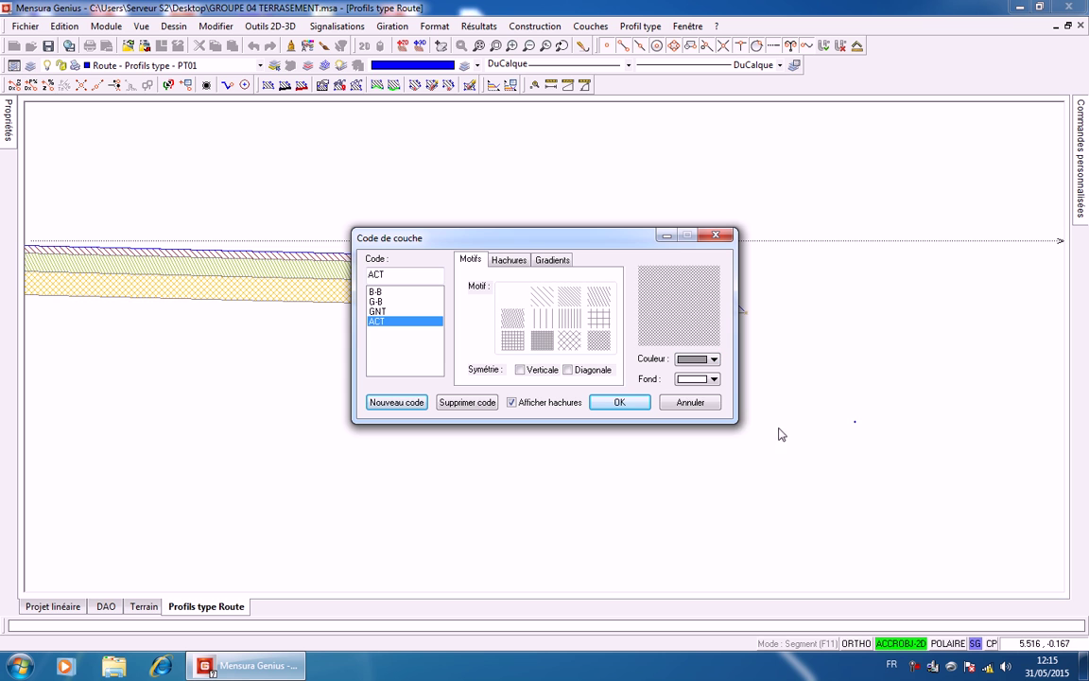
{"action": "left_click", "coordinate": [714, 379]}
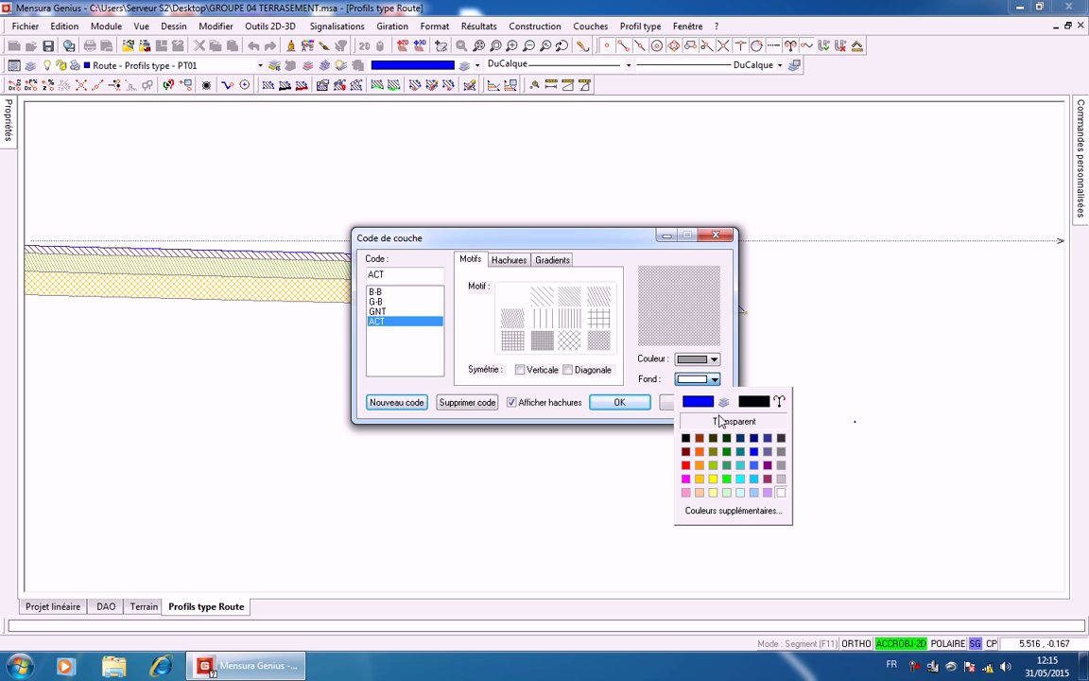
{"action": "left_click", "coordinate": [734, 421]}
{"action": "left_click", "coordinate": [635, 400]}
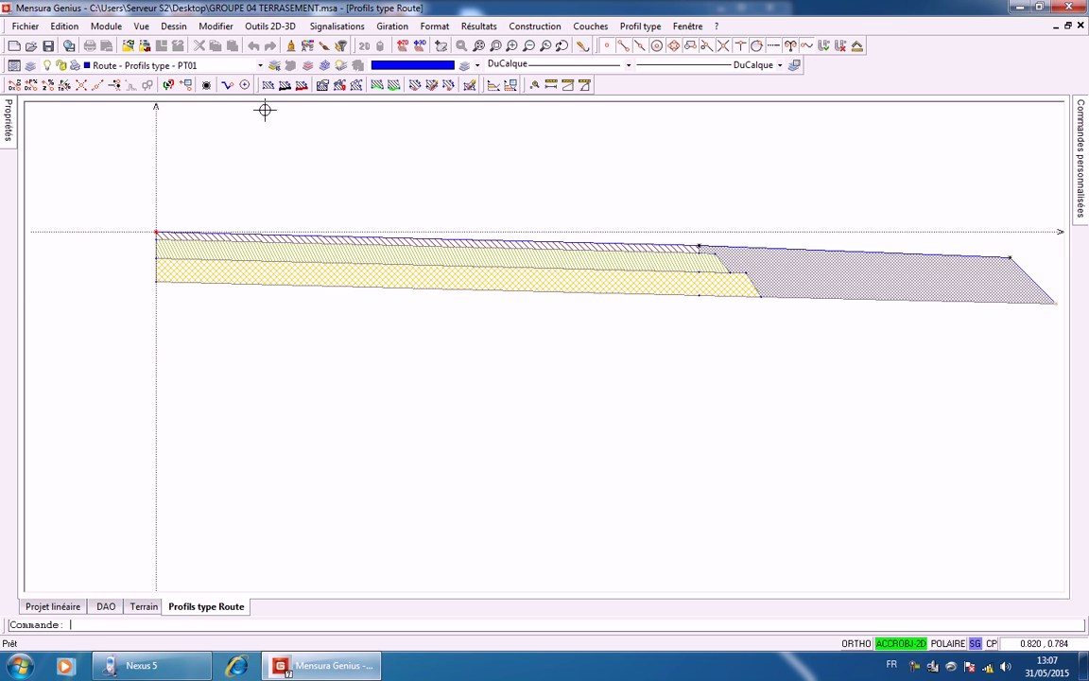
Add a condition point at the slope foot, offset DX 1.50 m and DZ 0 m
{"action": "left_click", "coordinate": [226, 85]}
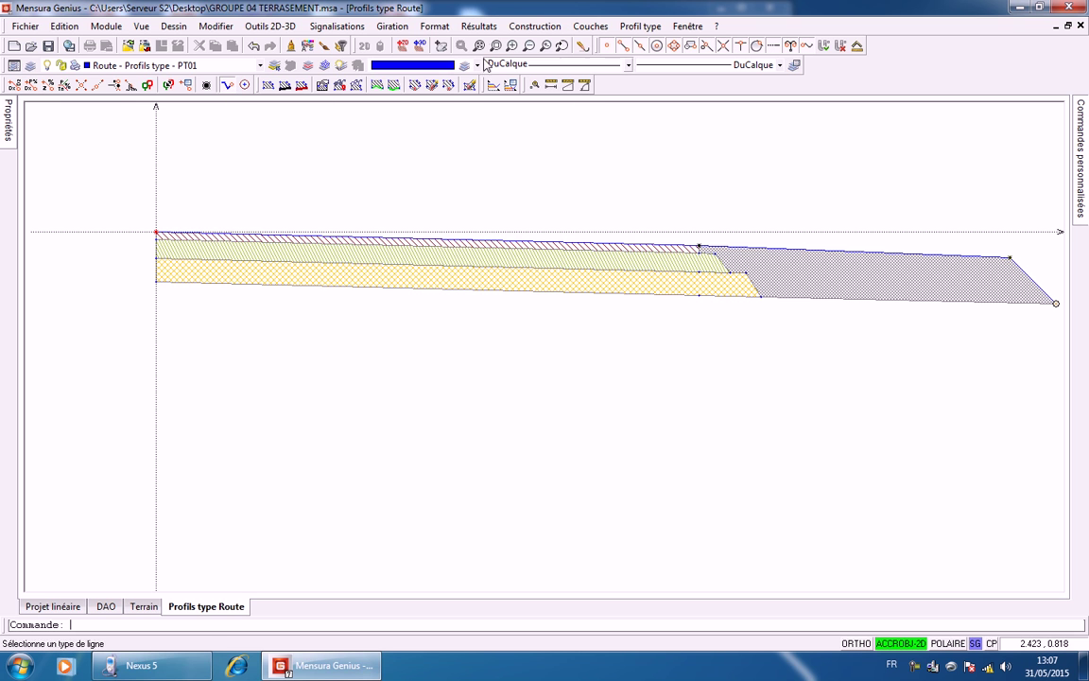
{"action": "left_click", "coordinate": [544, 31]}
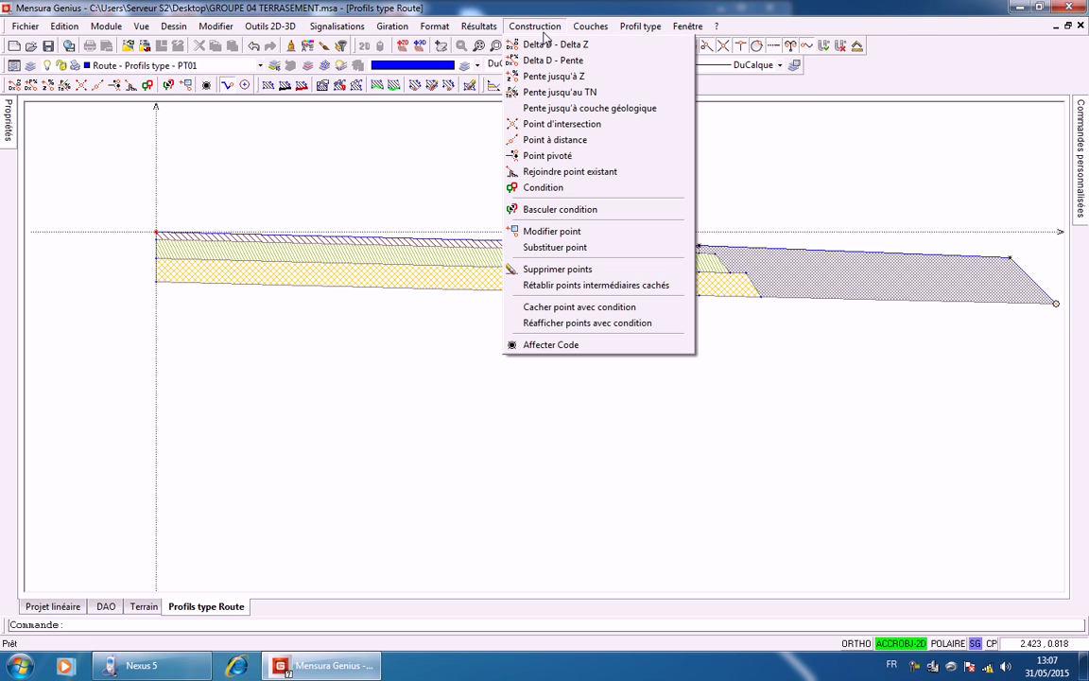
{"action": "left_click", "coordinate": [554, 189]}
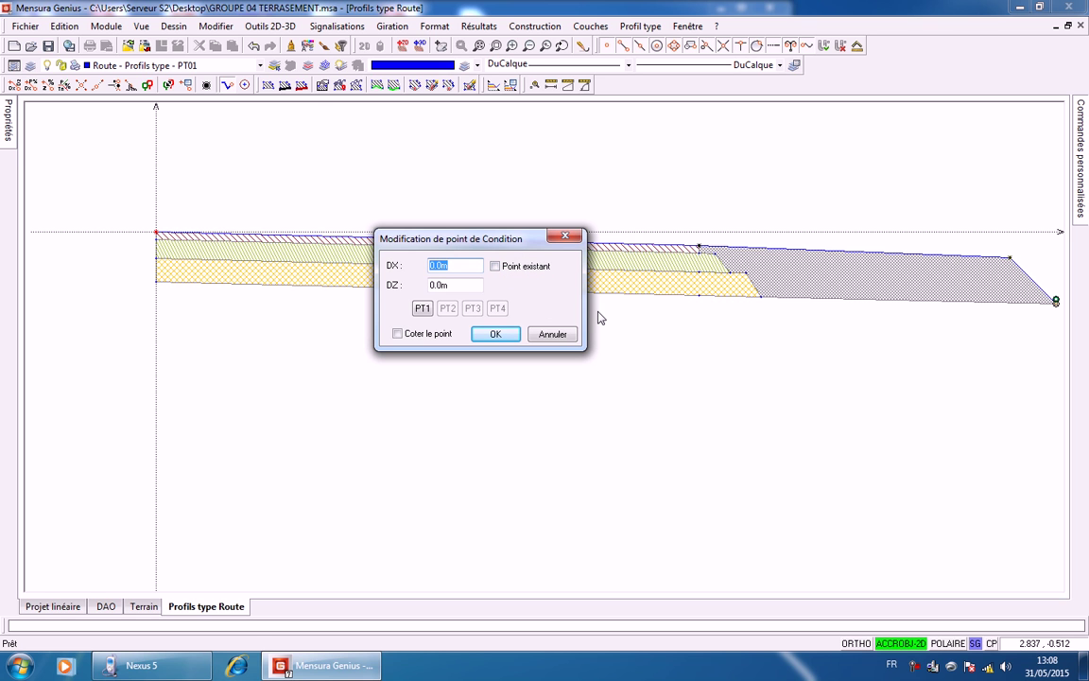
{"action": "middle_click_drag", "start_coordinate": [946, 368], "coordinate": [685, 379]}
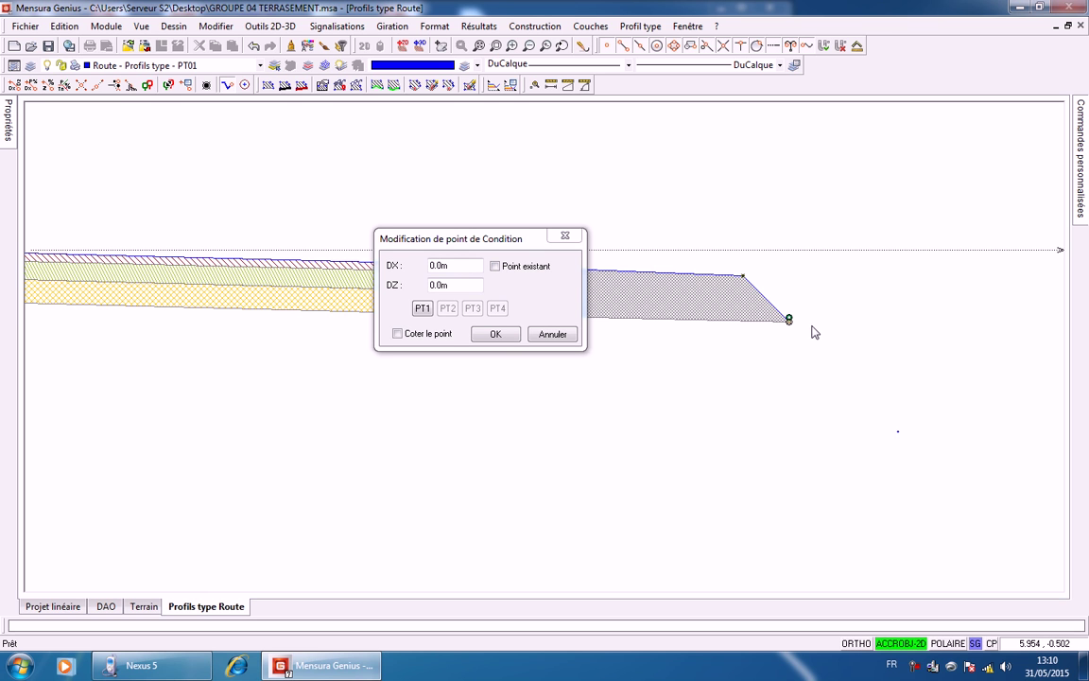
{"action": "left_click", "coordinate": [432, 266]}
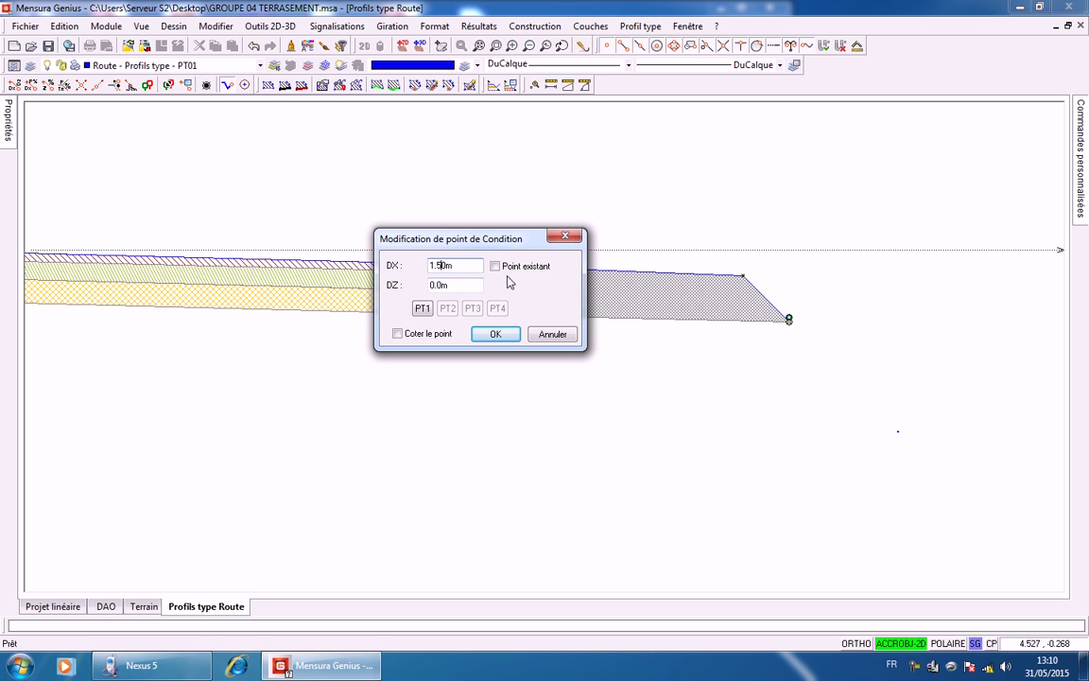
{"action": "left_click", "coordinate": [497, 333]}
Examine the condition point and its link to the slope foot alongside the horizontal ground line
{"action": "scroll", "coordinate": [705, 333], "scroll_direction": "down", "scroll_amount": 2}
{"action": "middle_click_drag", "start_coordinate": [705, 335], "coordinate": [625, 333]}
{"action": "scroll", "coordinate": [708, 314], "scroll_direction": "up", "scroll_amount": 1}
{"action": "scroll", "coordinate": [708, 314], "scroll_direction": "up", "scroll_amount": 1}
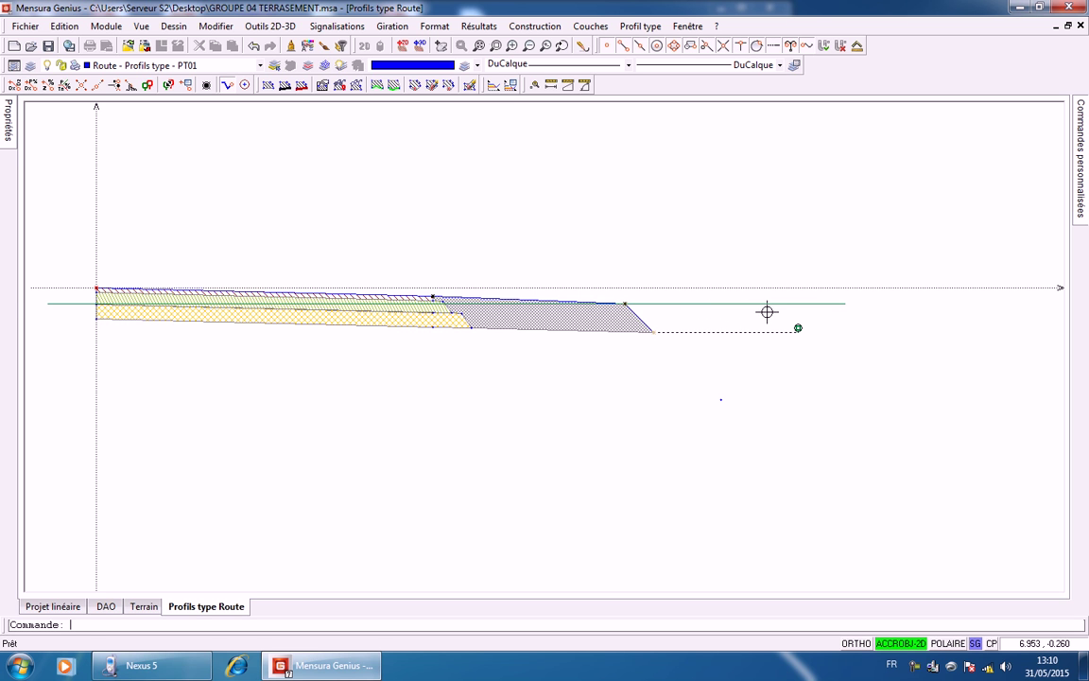
{"action": "scroll", "coordinate": [828, 308], "scroll_direction": "up", "scroll_amount": 2}
{"action": "scroll", "coordinate": [846, 304], "scroll_direction": "up", "scroll_amount": 5}
{"action": "scroll", "coordinate": [890, 283], "scroll_direction": "down", "scroll_amount": 7}
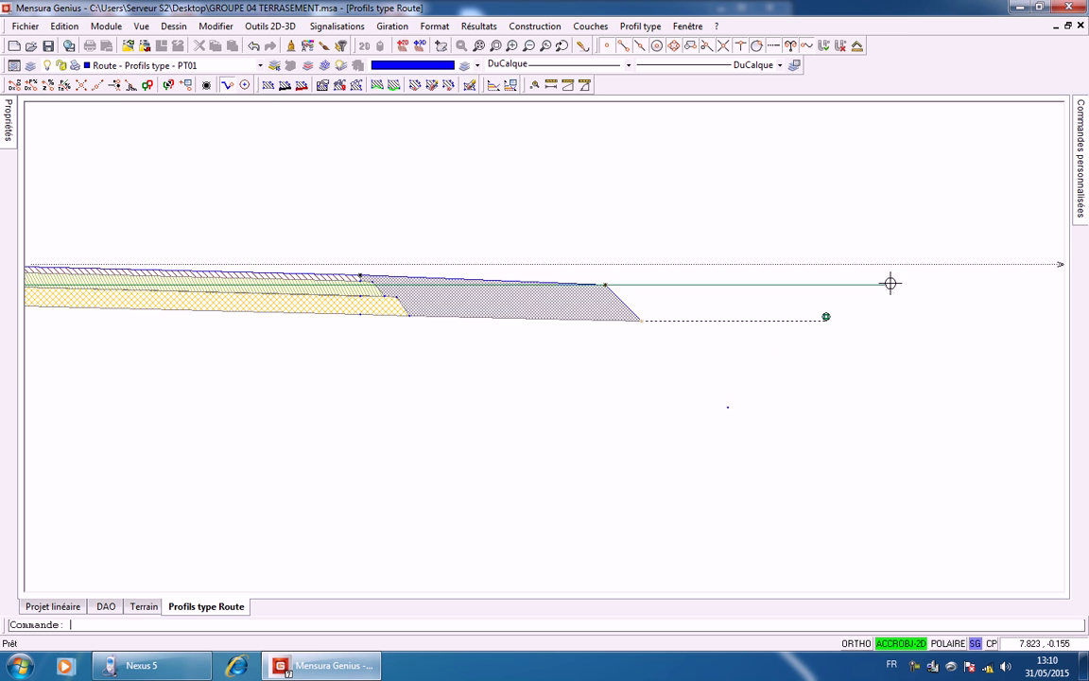
{"action": "middle_click_drag", "start_coordinate": [889, 283], "coordinate": [844, 285]}
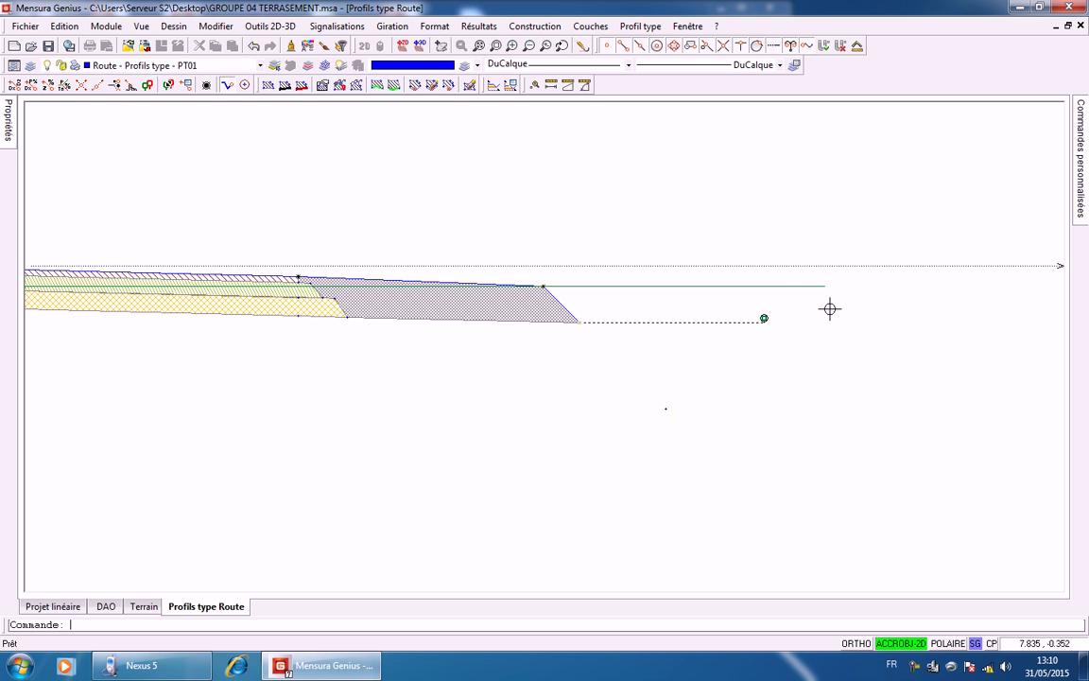
{"action": "scroll", "coordinate": [777, 294], "scroll_direction": "up", "scroll_amount": 4}
{"action": "scroll", "coordinate": [778, 294], "scroll_direction": "down", "scroll_amount": 3}
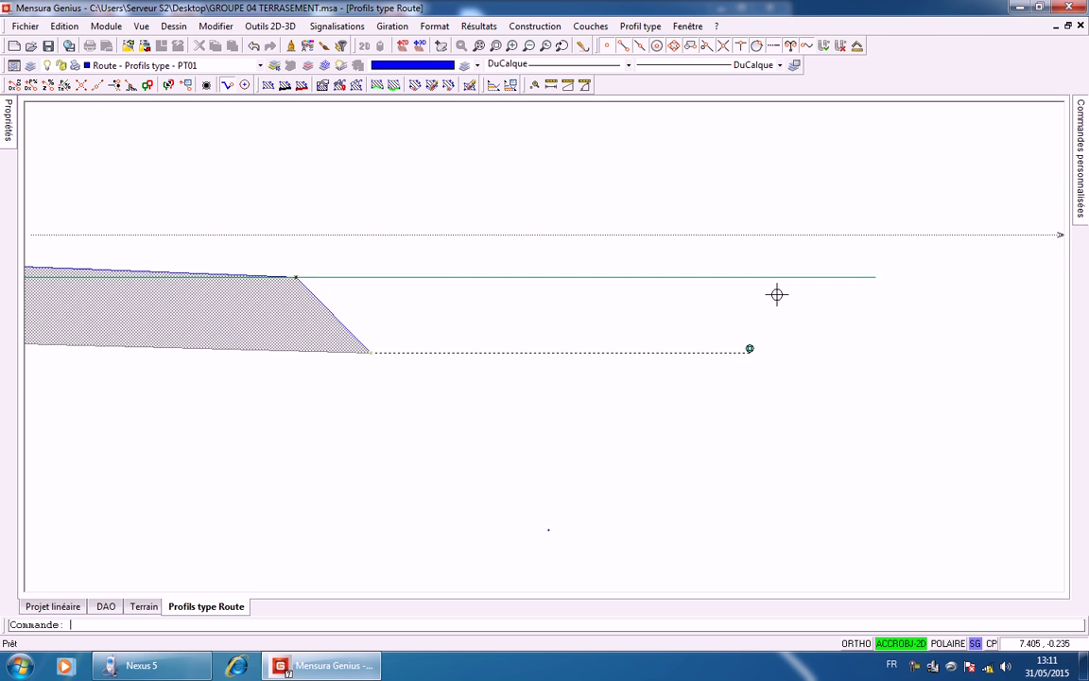
{"action": "middle_click_drag", "start_coordinate": [778, 294], "coordinate": [836, 288]}
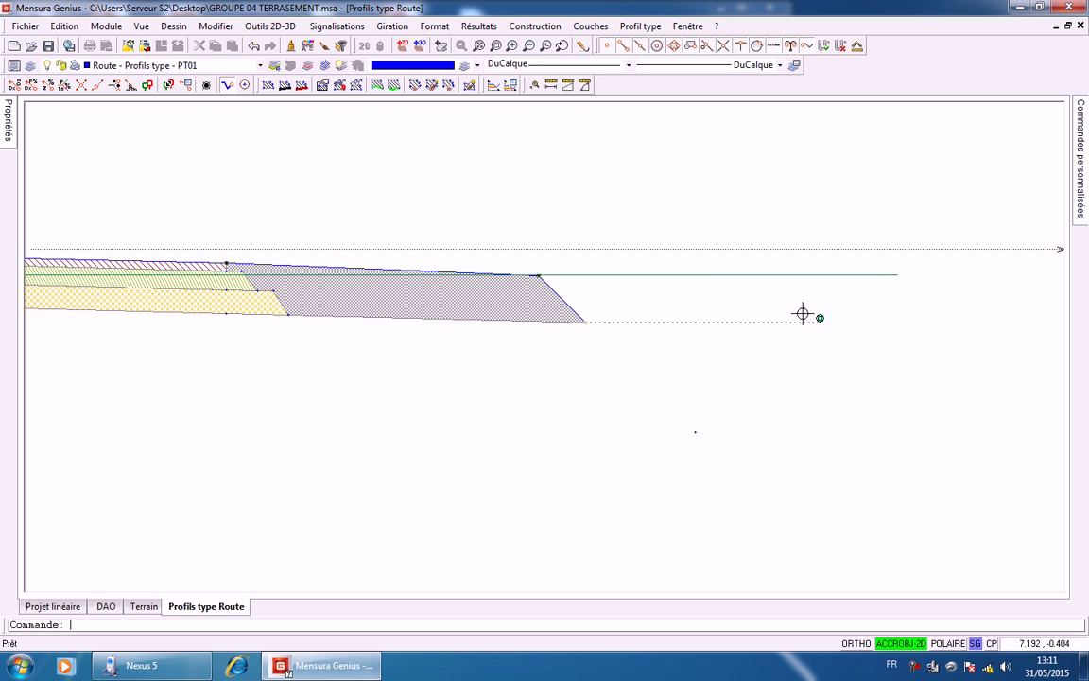
{"action": "scroll", "coordinate": [781, 317], "scroll_direction": "down", "scroll_amount": 1}
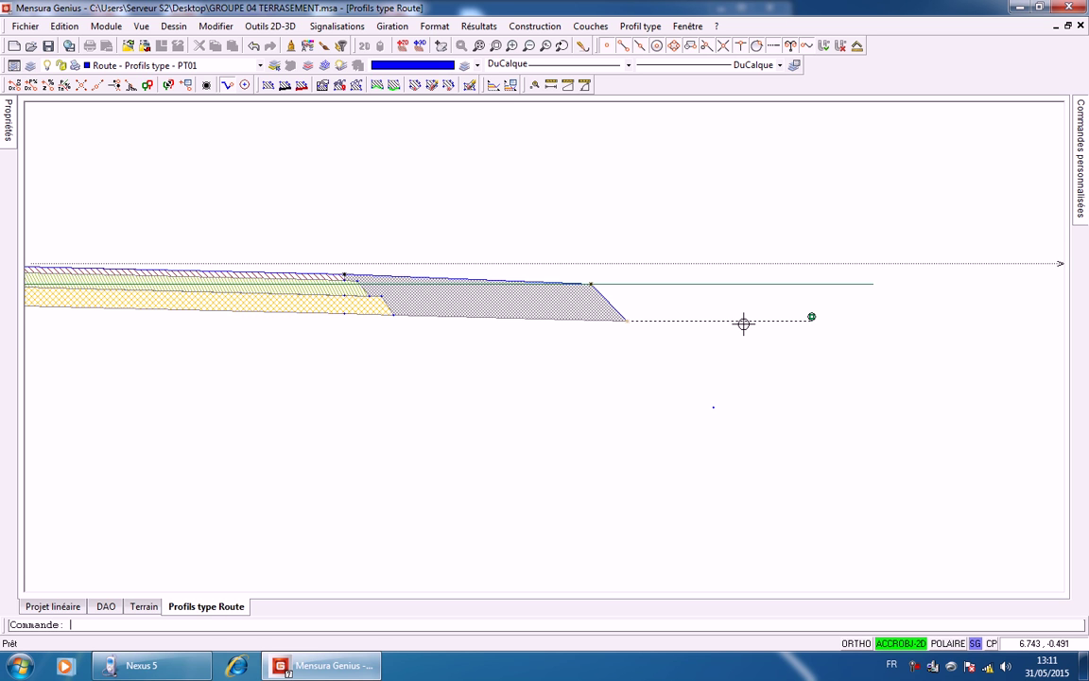
Define a Delta D - Delta Z point from the slope foot with DX 0.5 m, DZ -0.5 m and code Fossé
{"action": "left_click", "coordinate": [537, 27]}
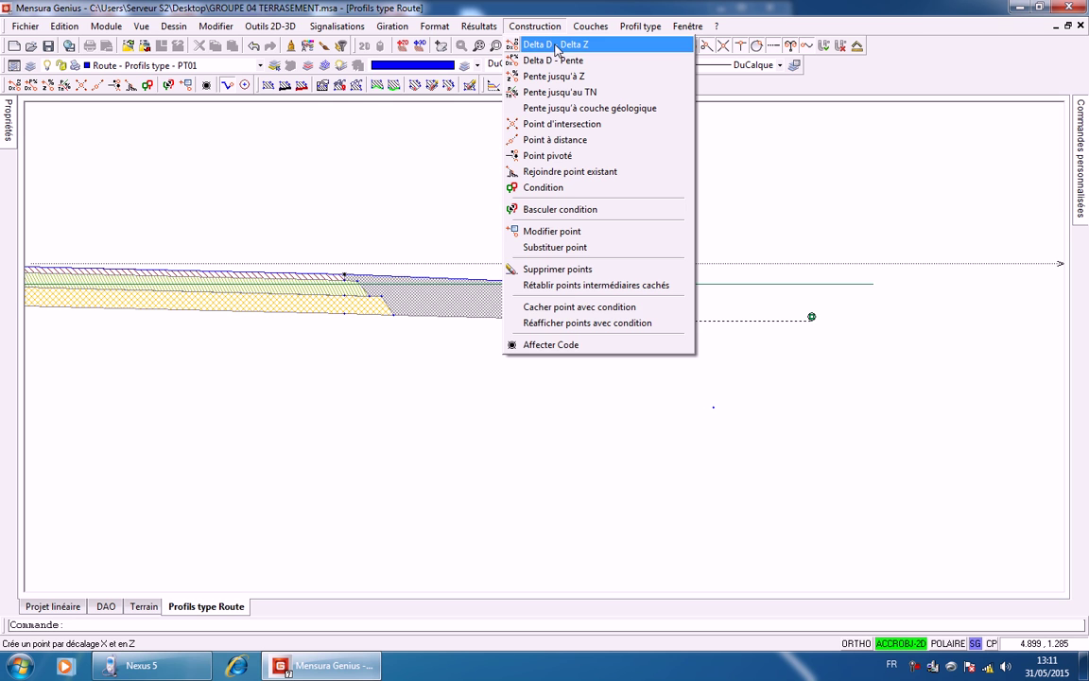
{"action": "left_click", "coordinate": [557, 47]}
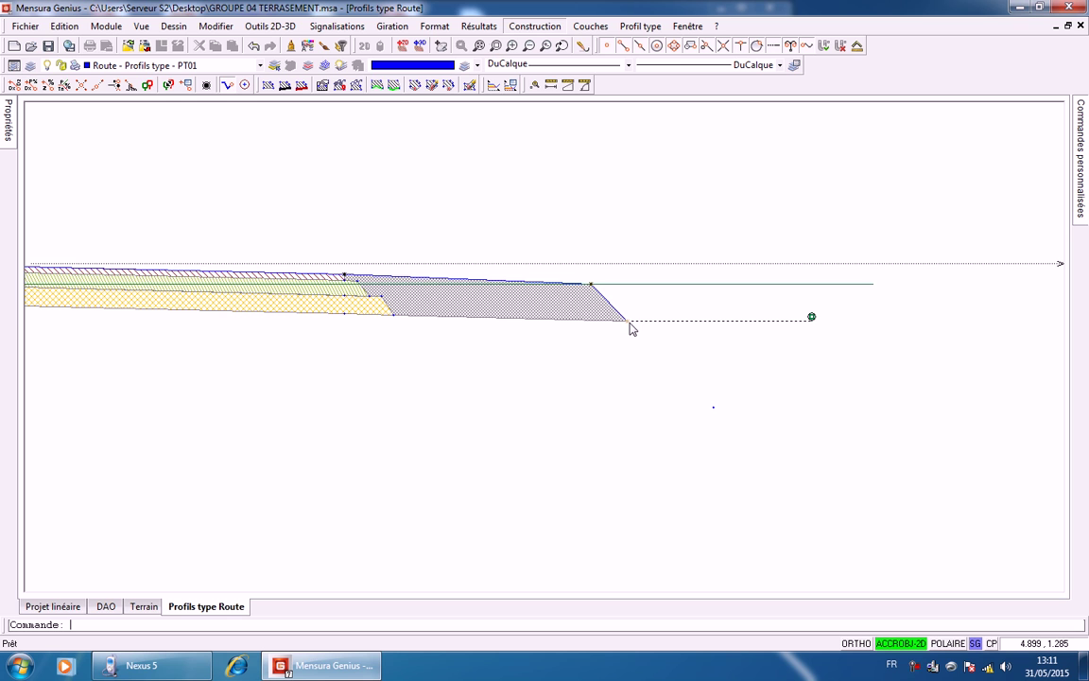
{"action": "left_click", "coordinate": [624, 320]}
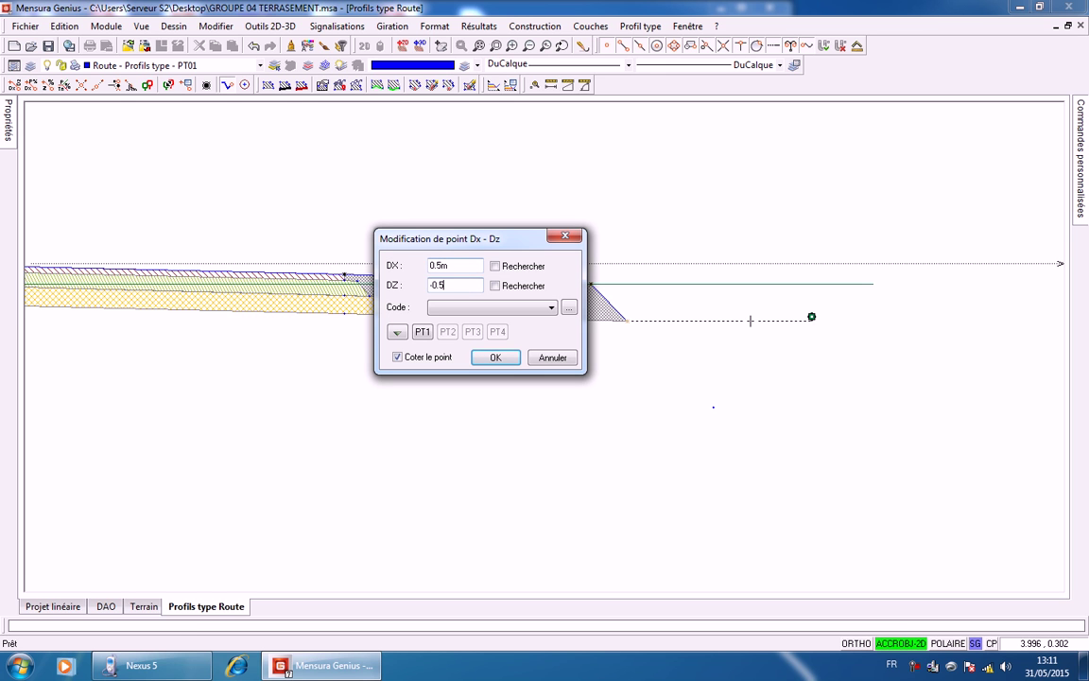
{"action": "left_click", "coordinate": [548, 310]}
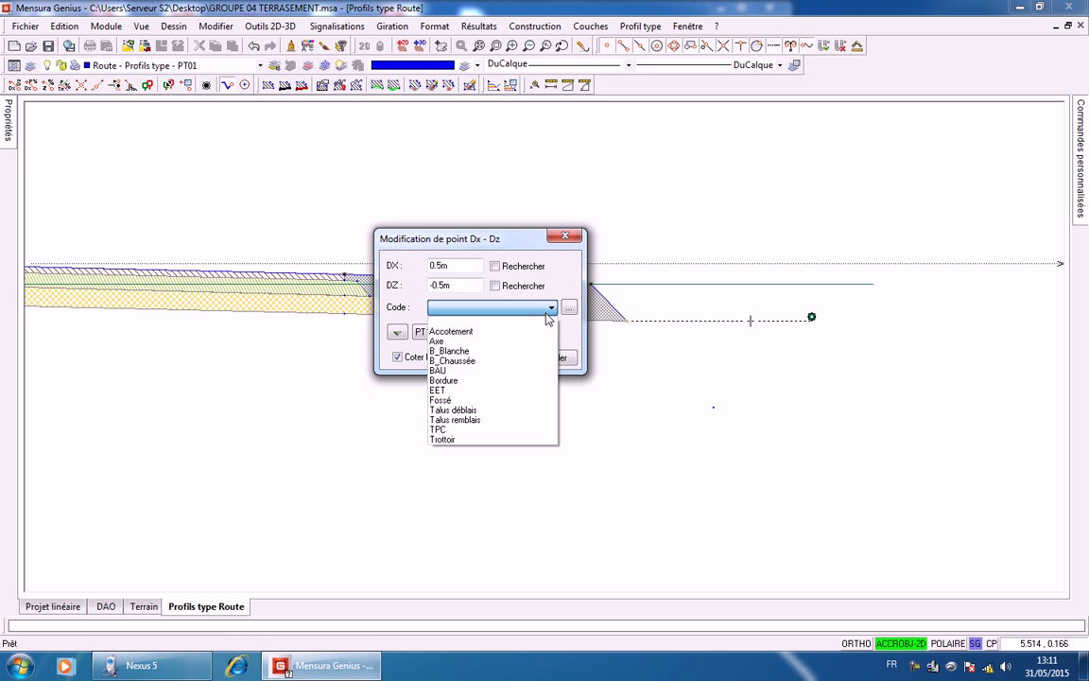
{"action": "left_click", "coordinate": [495, 401]}
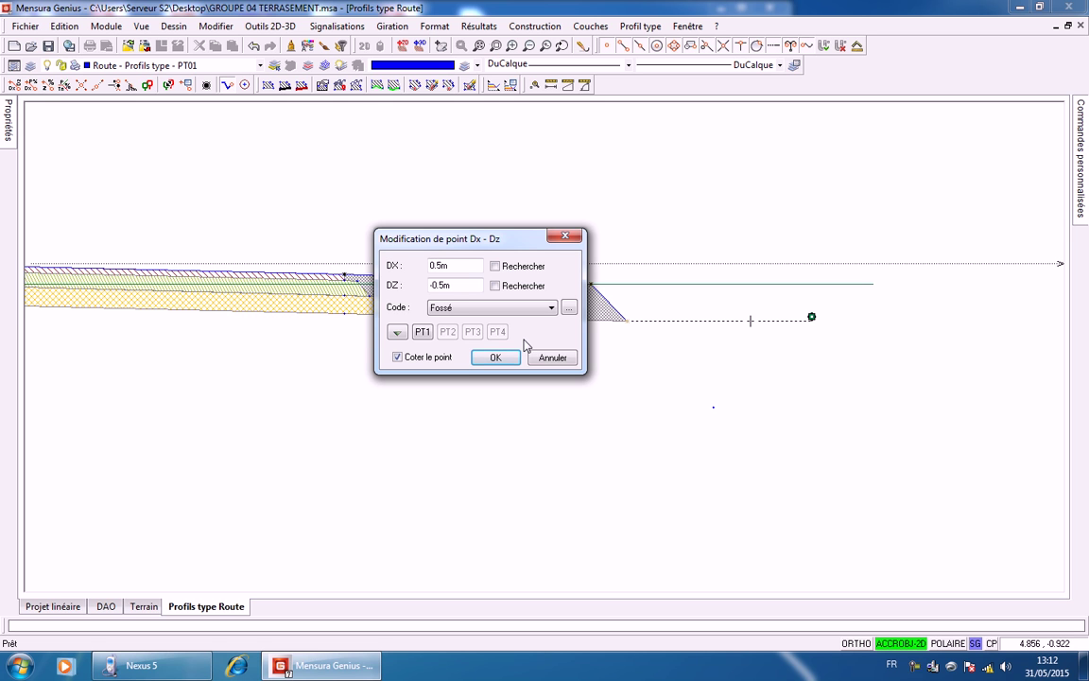
{"action": "left_click", "coordinate": [398, 332]}
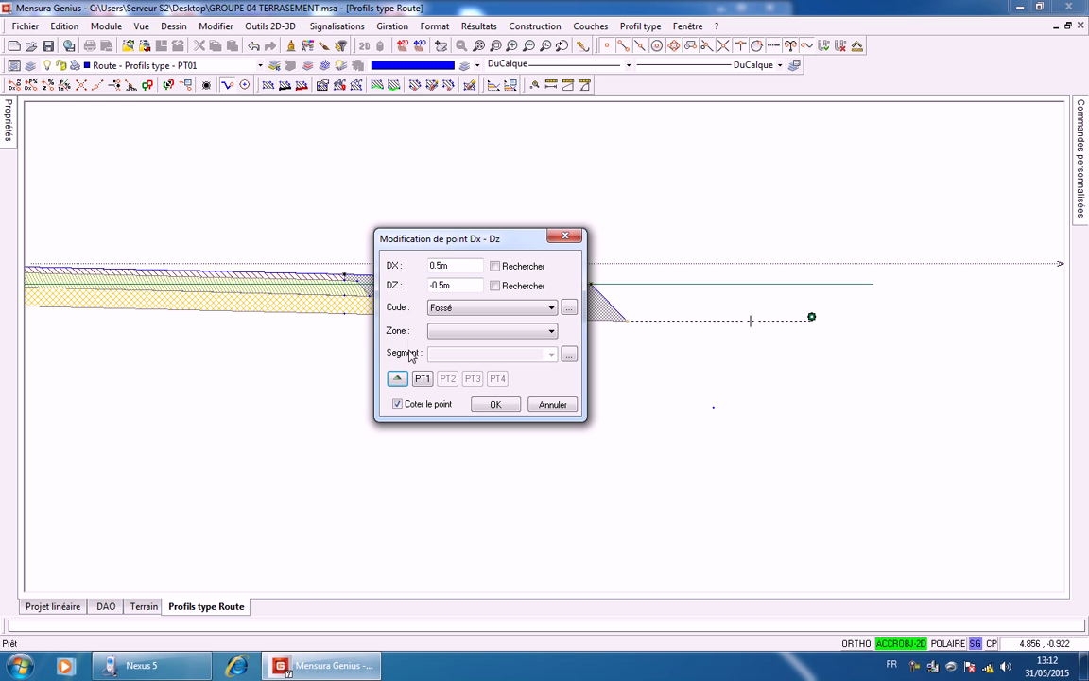
{"action": "left_click", "coordinate": [398, 379]}
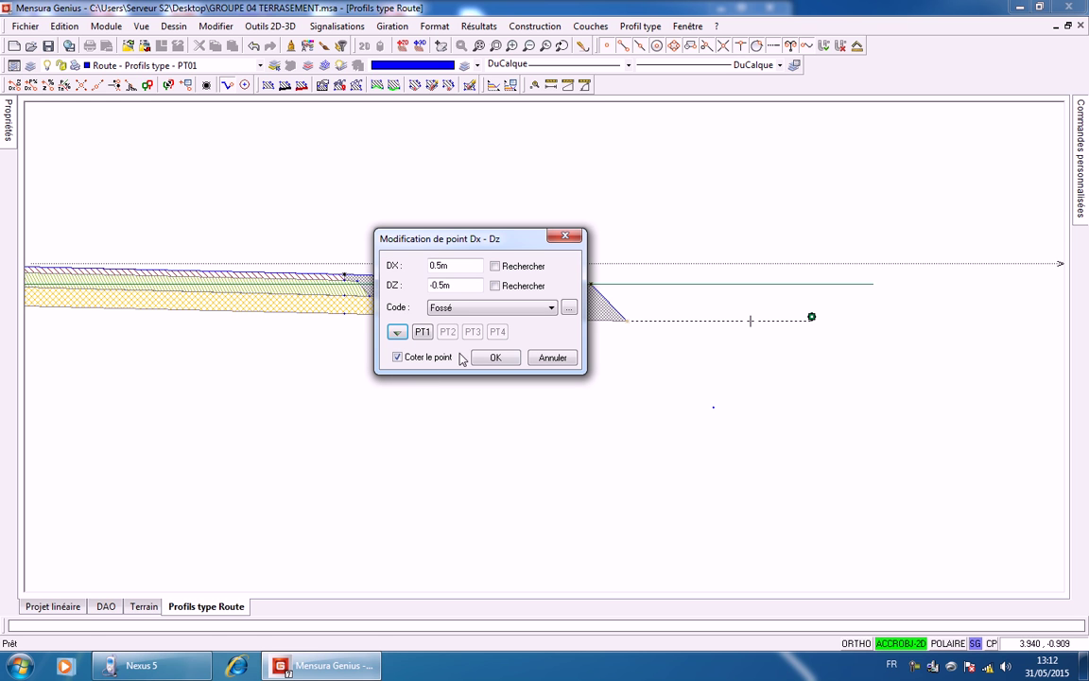
Enable platform restitution for the Fossé code and create the ditch's inner bottom point
{"action": "left_click", "coordinate": [568, 307]}
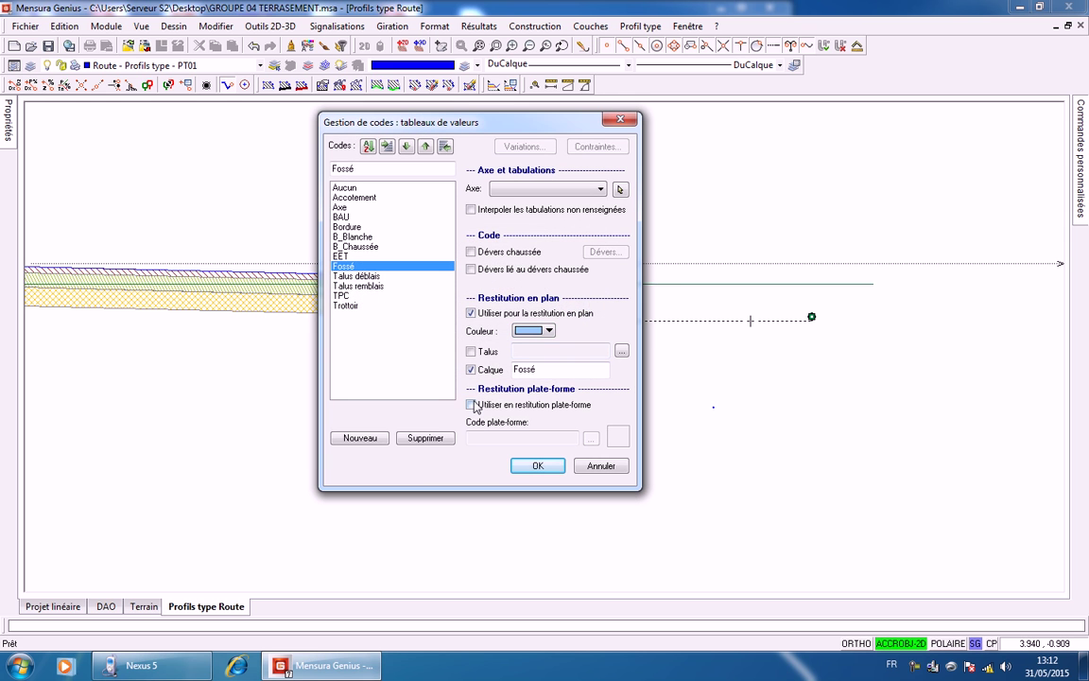
{"action": "left_click", "coordinate": [472, 405]}
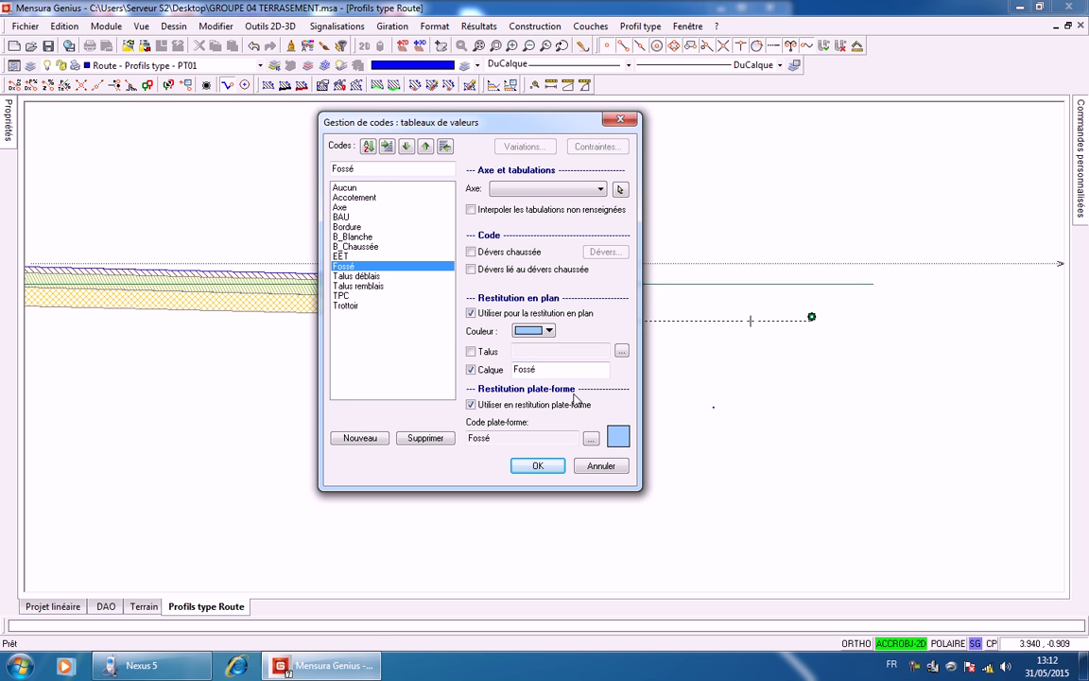
{"action": "left_click", "coordinate": [536, 464]}
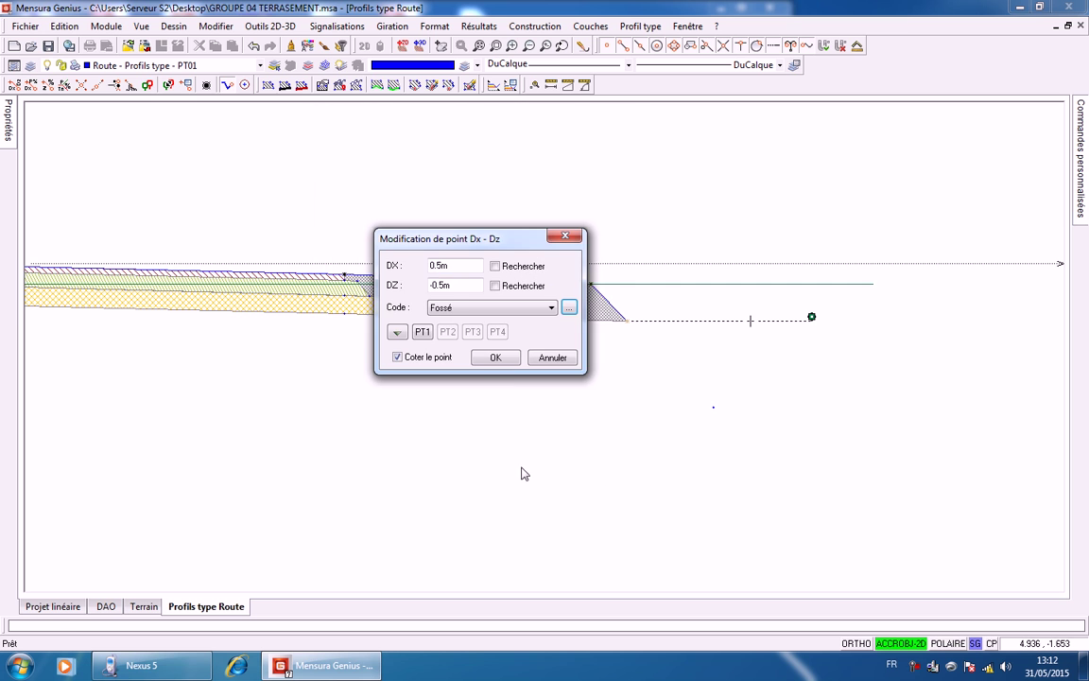
{"action": "left_click", "coordinate": [496, 358]}
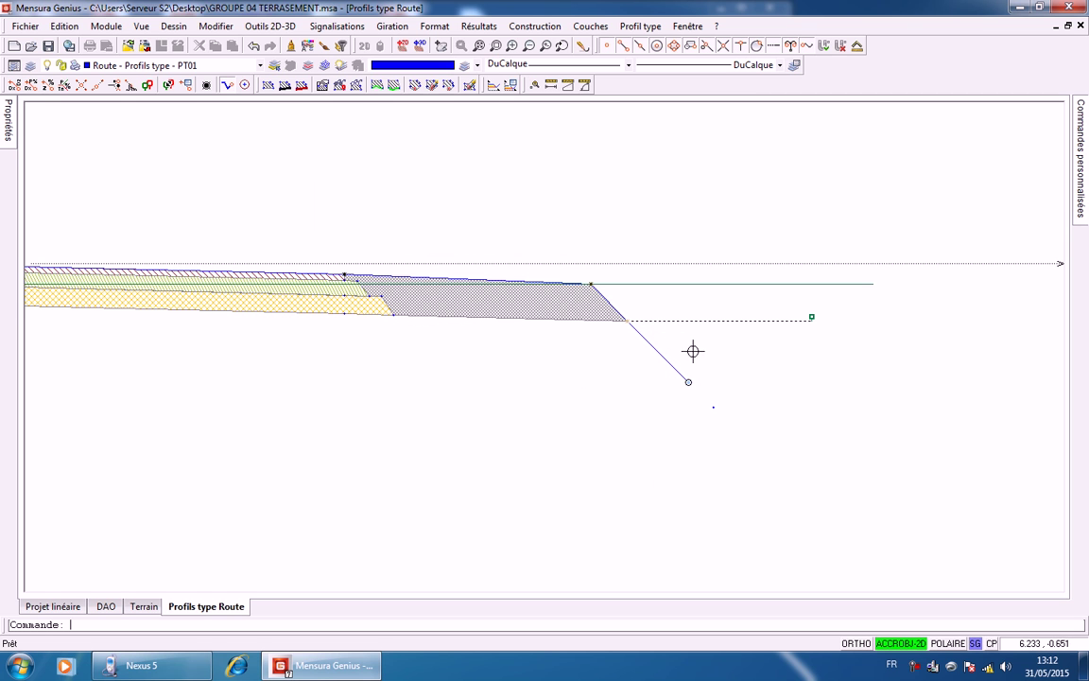
Define the ditch's outer bottom point from the inner bottom point with DX 0.5 m, DZ 0 m and code Fossé
{"action": "right_click", "coordinate": [707, 369]}
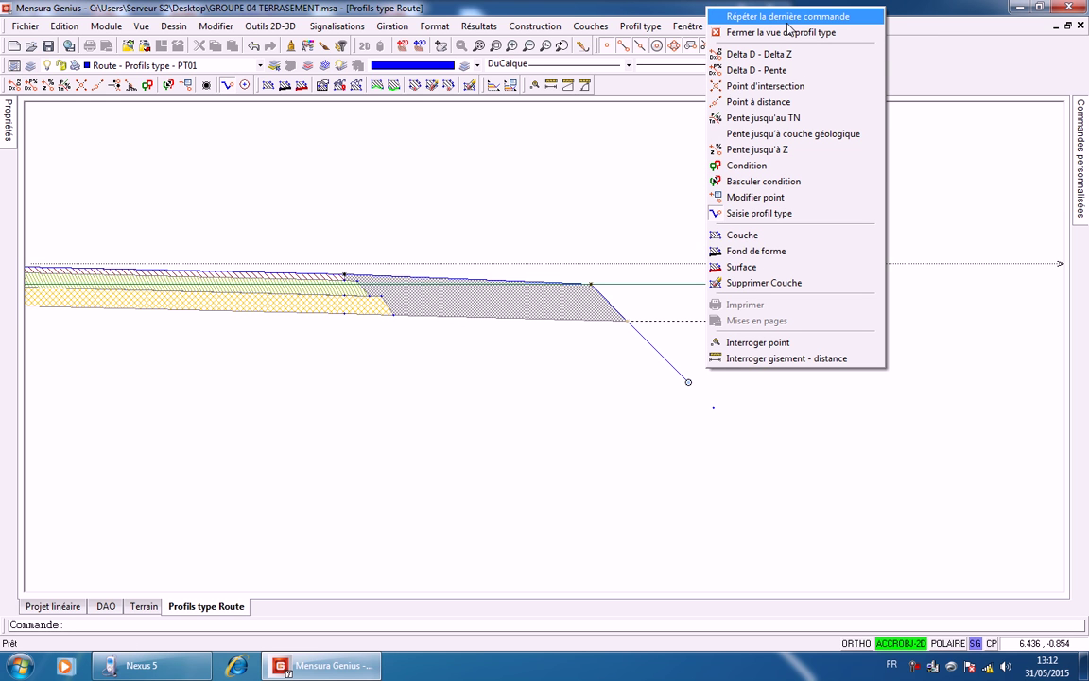
{"action": "left_click", "coordinate": [788, 18]}
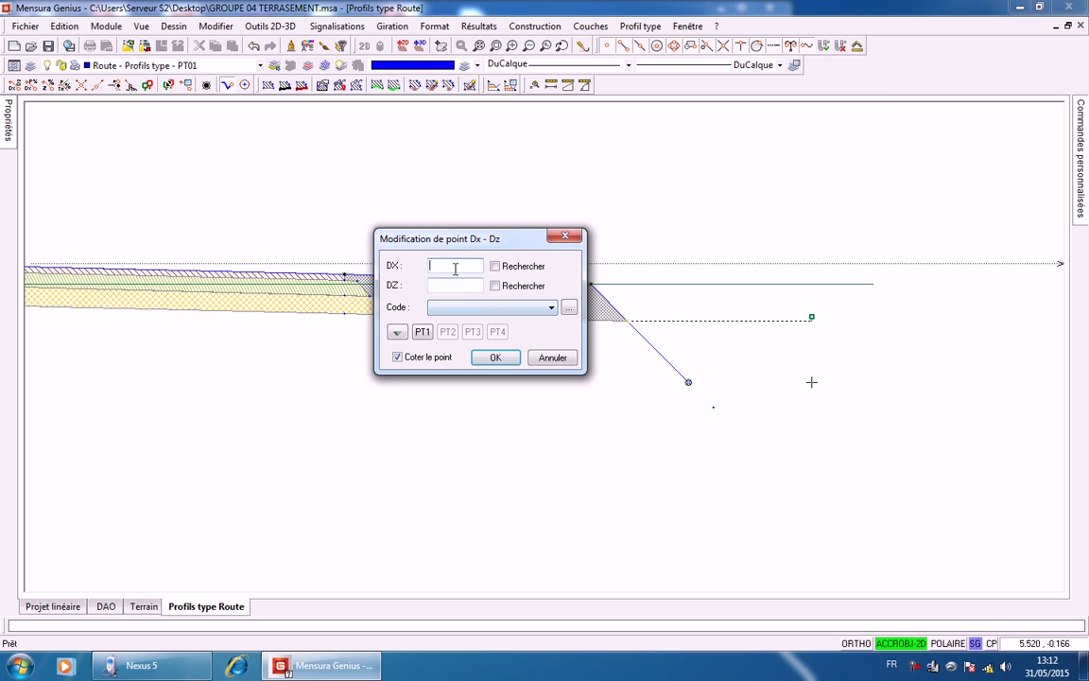
{"action": "type", "text": "0.5"}
{"action": "key", "text": "Tab"}
{"action": "type", "text": "0"}
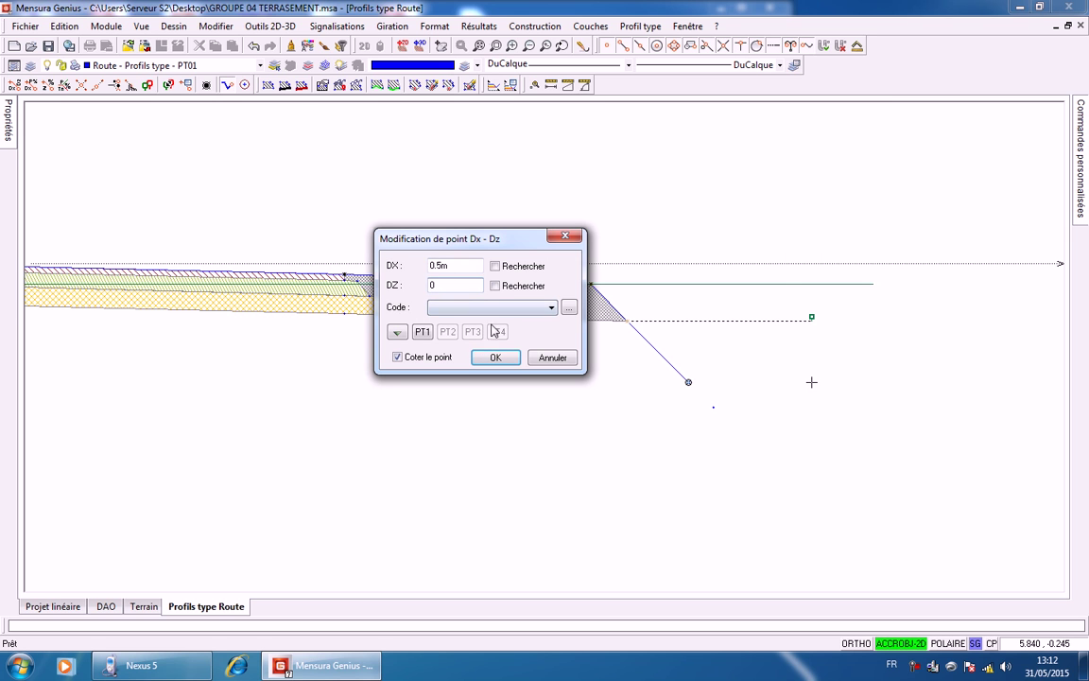
{"action": "left_click", "coordinate": [552, 310]}
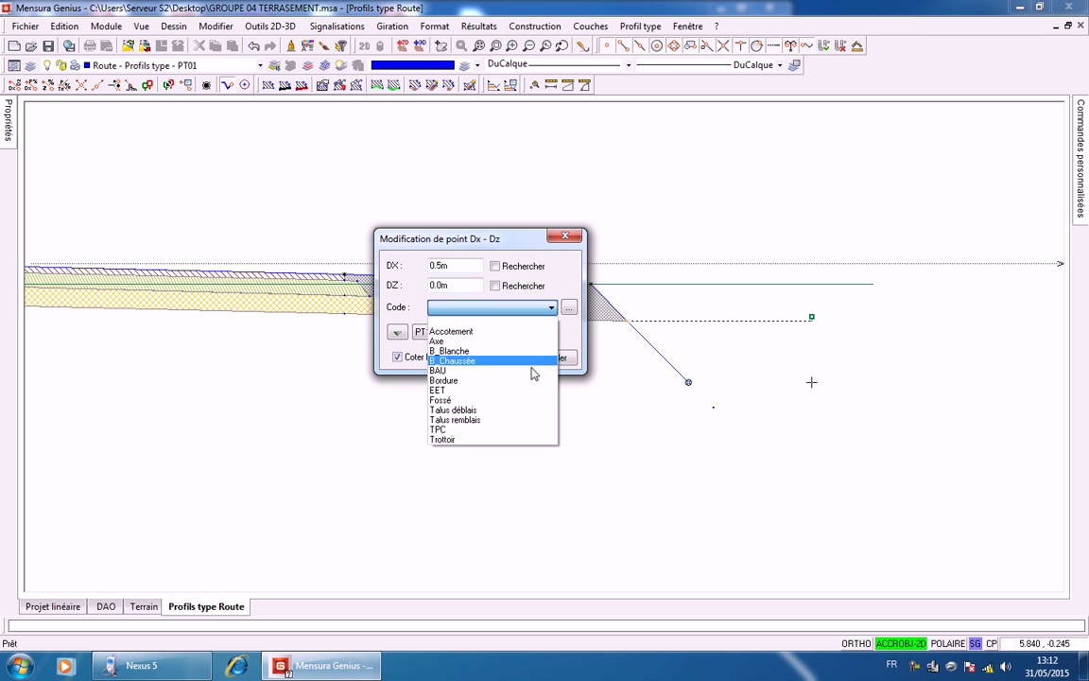
{"action": "left_click", "coordinate": [518, 400]}
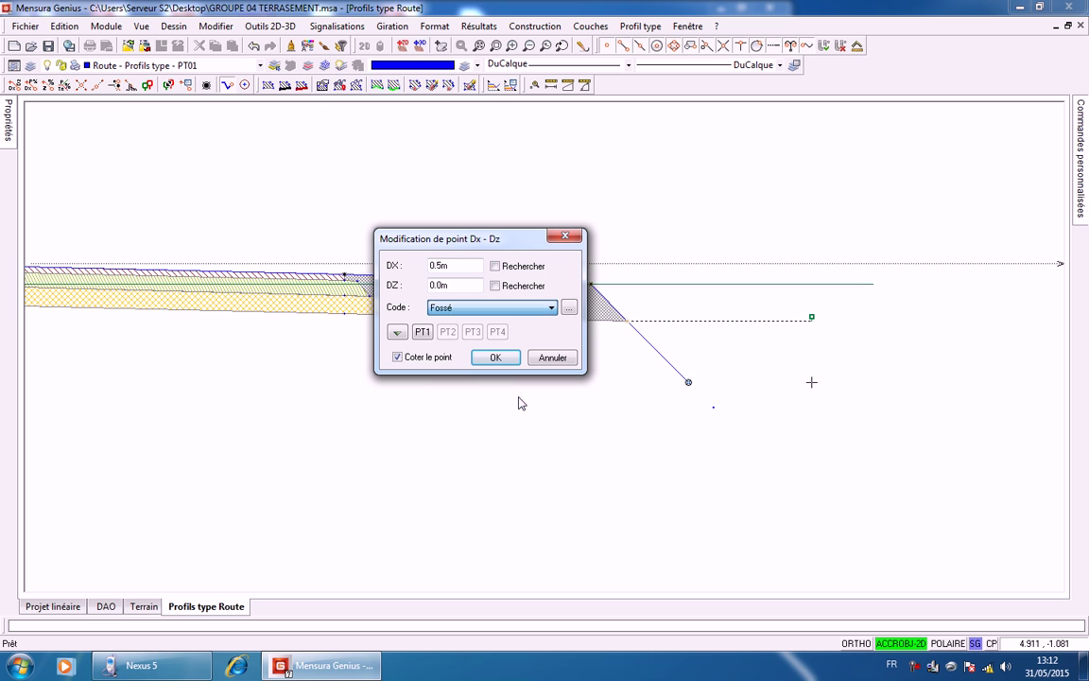
{"action": "left_click", "coordinate": [553, 309]}
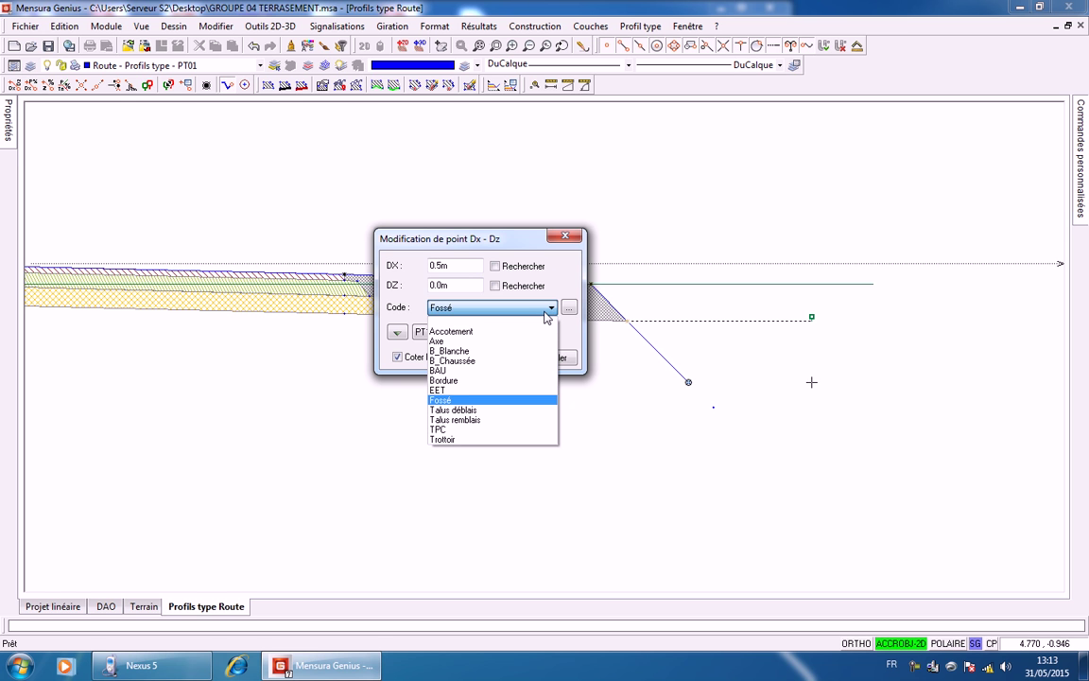
{"action": "left_click", "coordinate": [553, 310]}
Rename the code Fossé to Fossé01, add a default new code, and create the point with Fossé01
{"action": "left_click", "coordinate": [568, 308]}
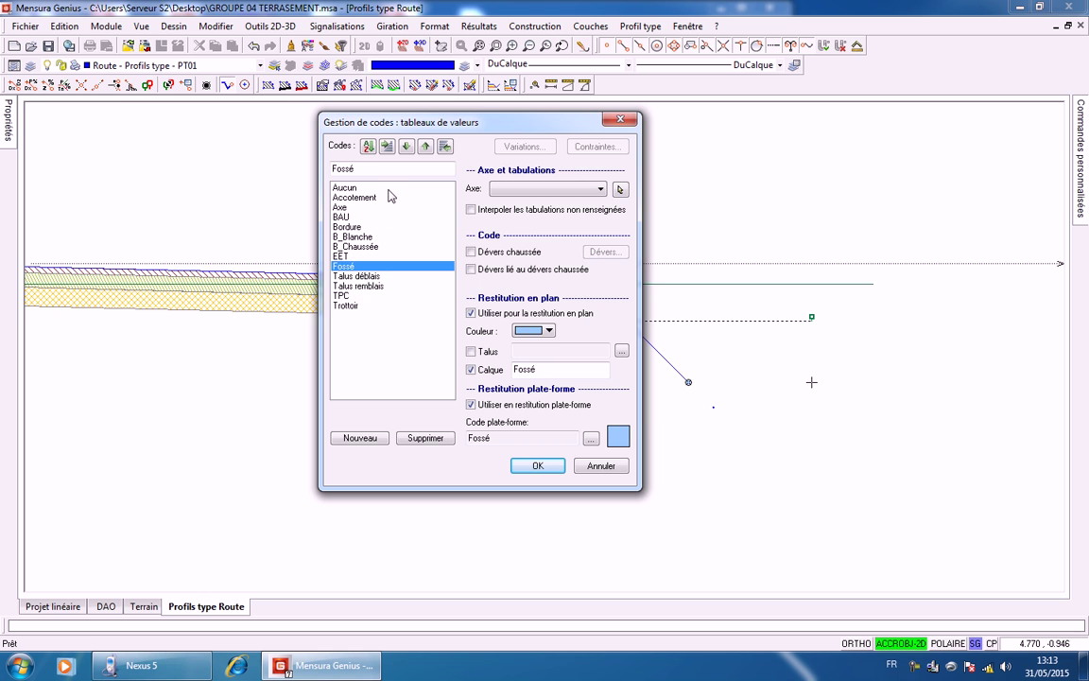
{"action": "type", "text": "01"}
{"action": "left_click", "coordinate": [355, 438]}
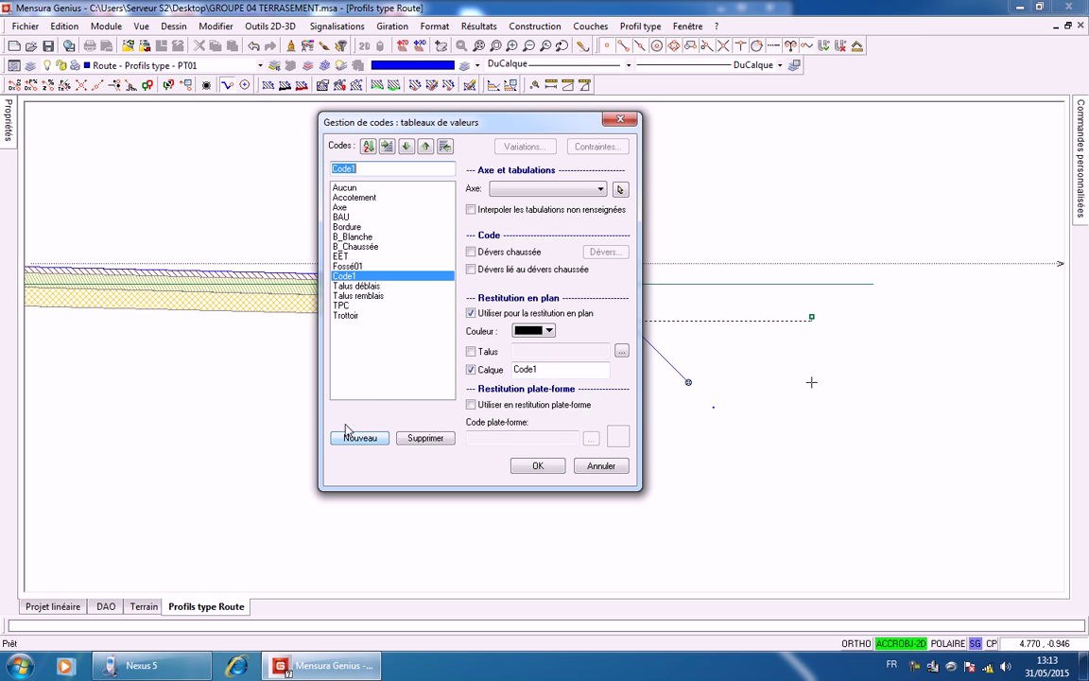
{"action": "left_click", "coordinate": [361, 269]}
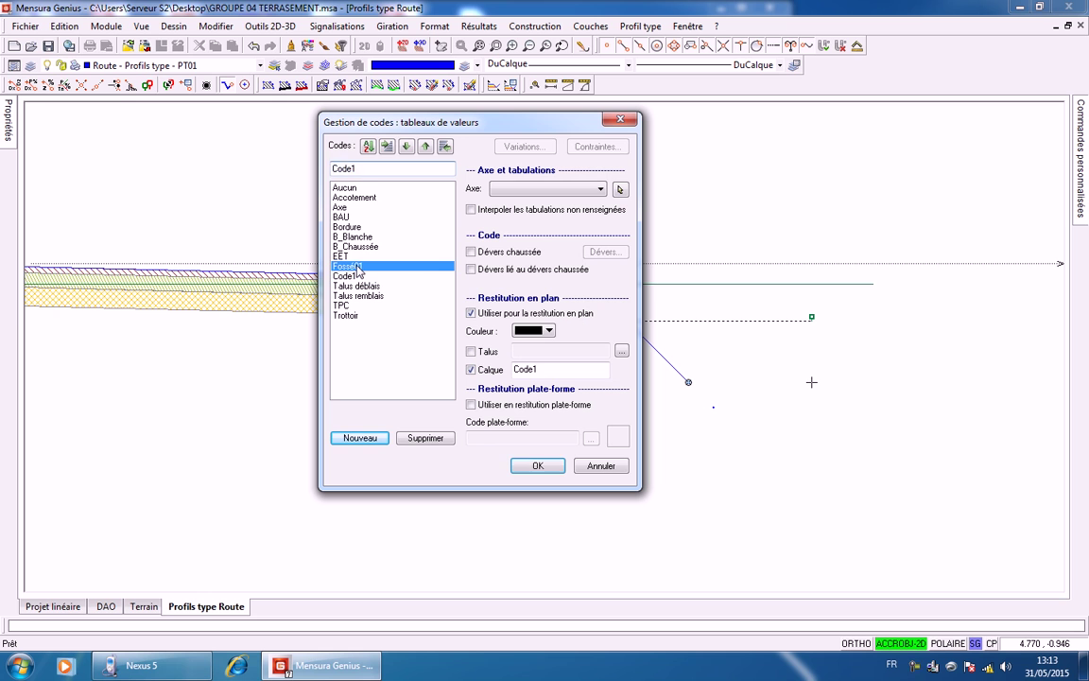
{"action": "left_click", "coordinate": [550, 468]}
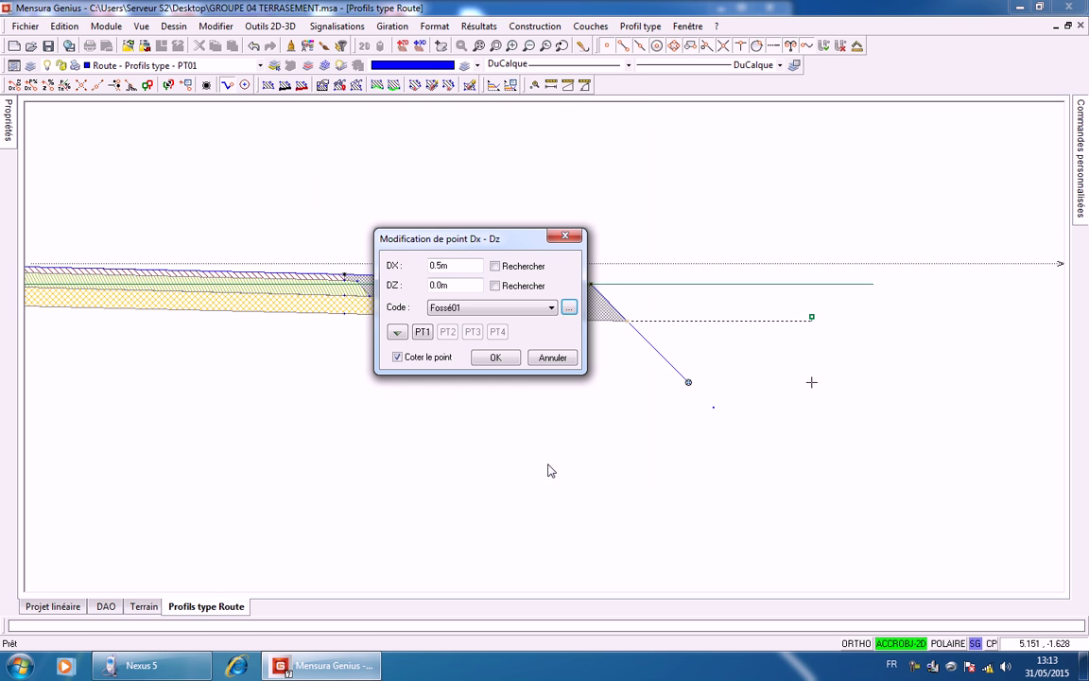
{"action": "left_click", "coordinate": [484, 359]}
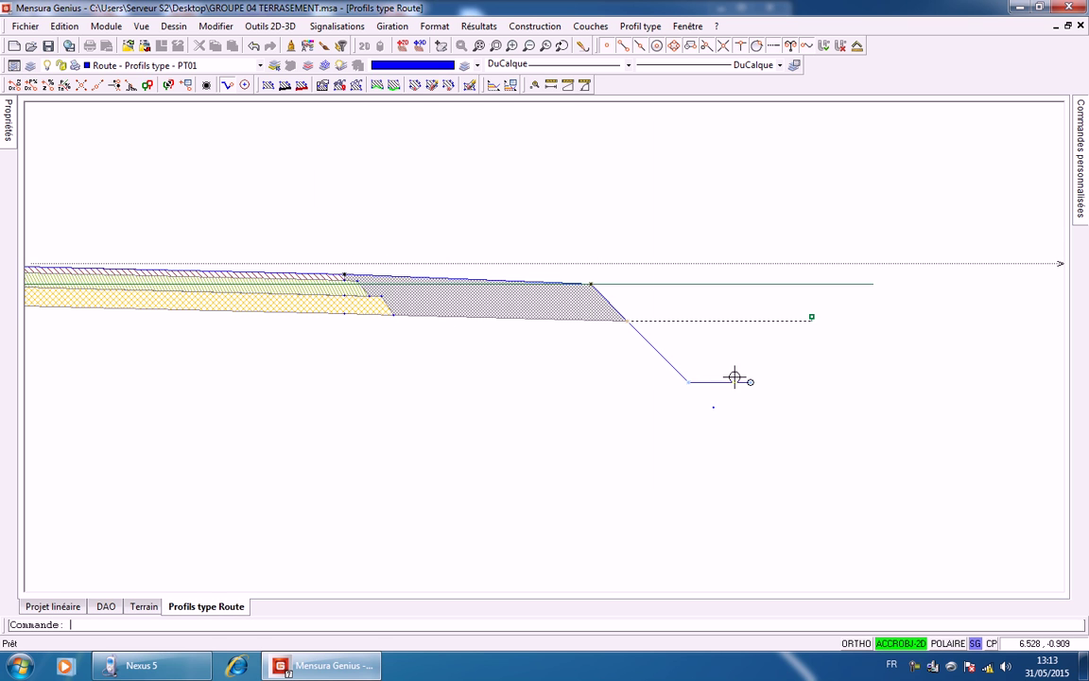
Define a rising ditch point from the outer bottom point with DX 0.5 m and DZ 0.5 m
{"action": "right_click", "coordinate": [783, 384]}
{"action": "left_click", "coordinate": [864, 36]}
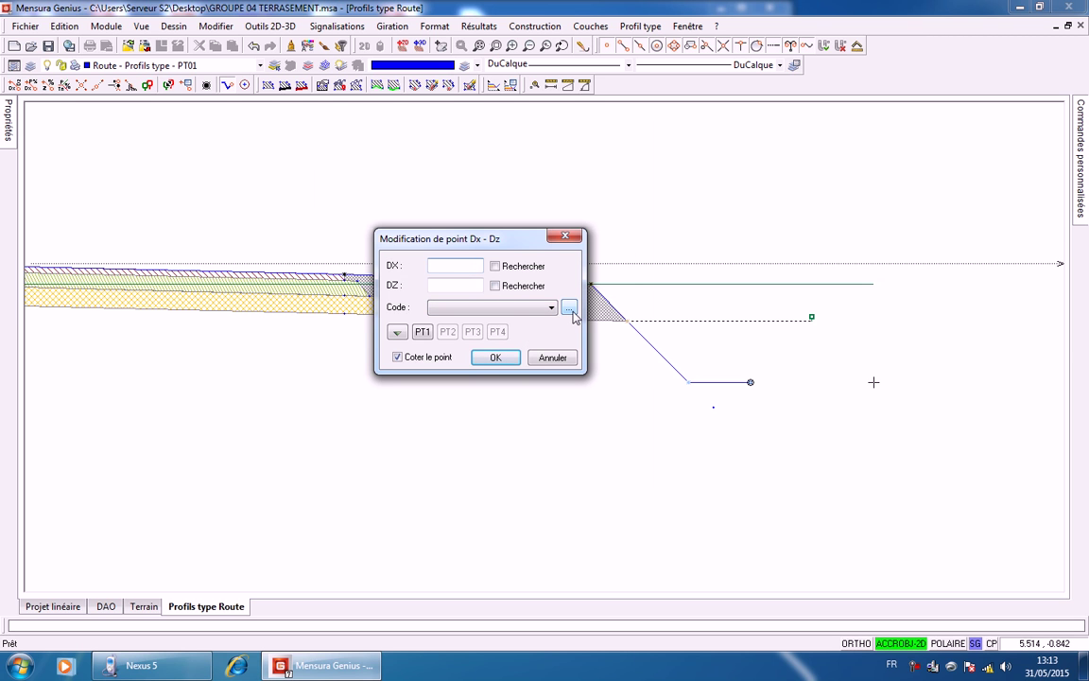
{"action": "type", "text": "0.5m"}
{"action": "left_click", "coordinate": [448, 287]}
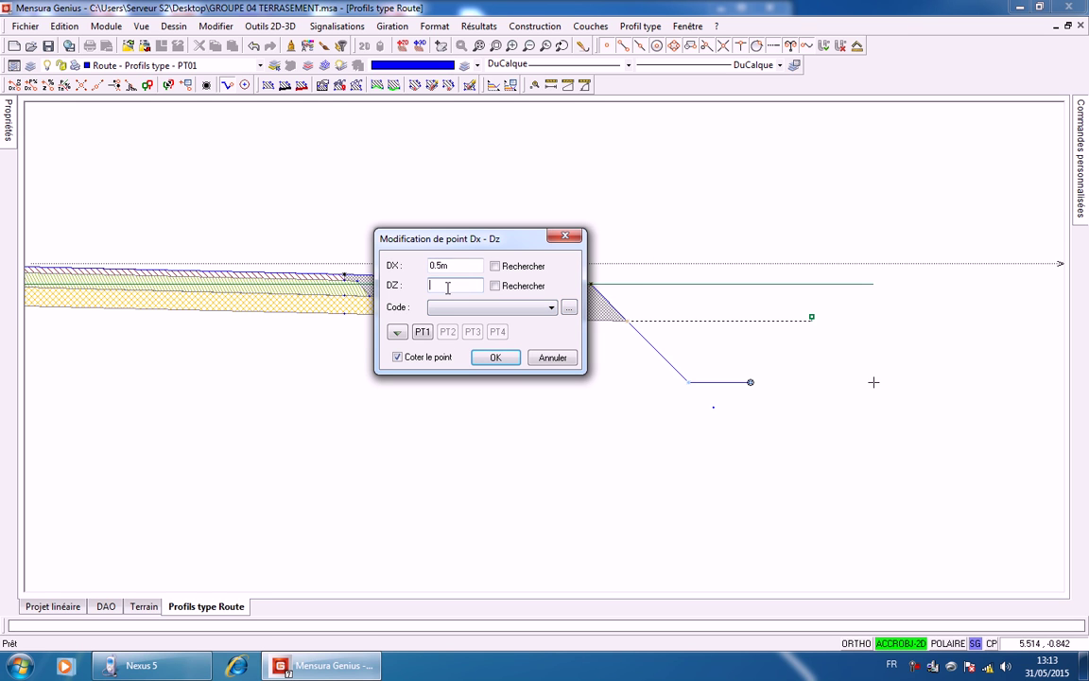
{"action": "type", "text": "0"}
Try renaming the code Fossé01 to Fossé02 for the rising ditch point, create the point, and undo it
{"action": "left_click", "coordinate": [568, 307]}
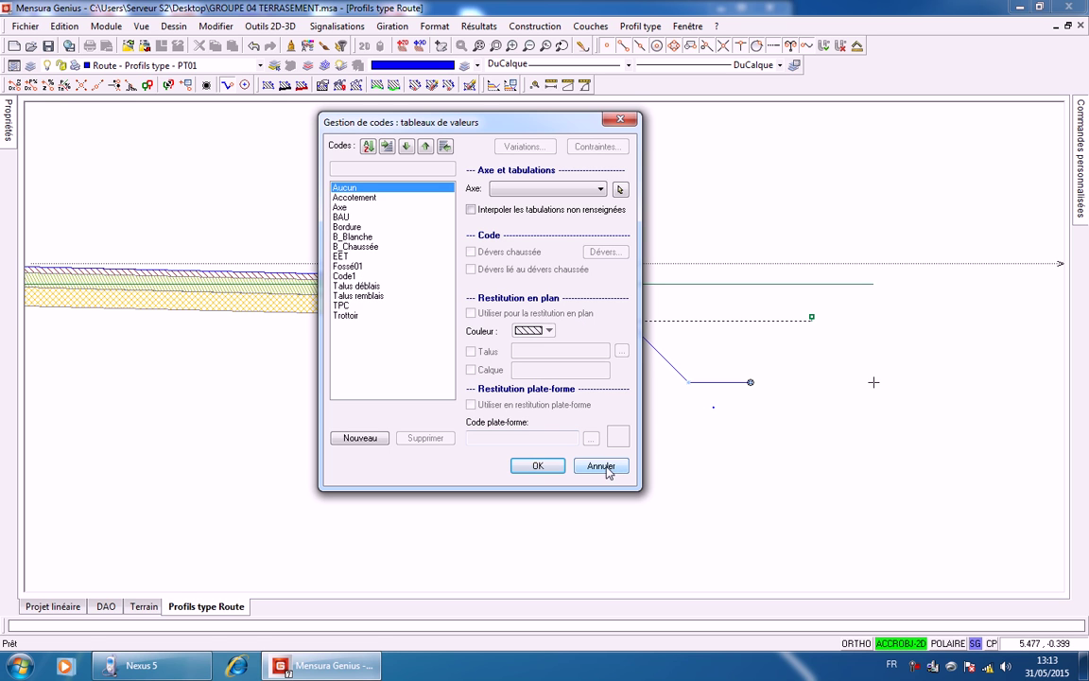
{"action": "left_click", "coordinate": [359, 438]}
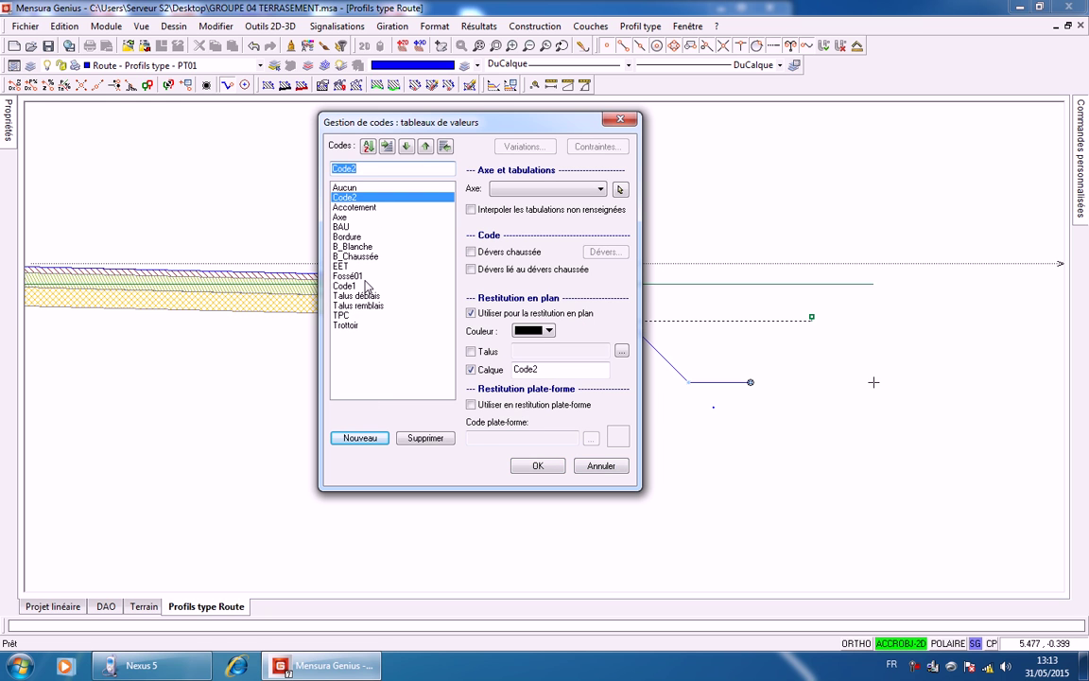
{"action": "left_click", "coordinate": [357, 276]}
{"action": "left_click", "coordinate": [366, 169]}
{"action": "type", "text": "2"}
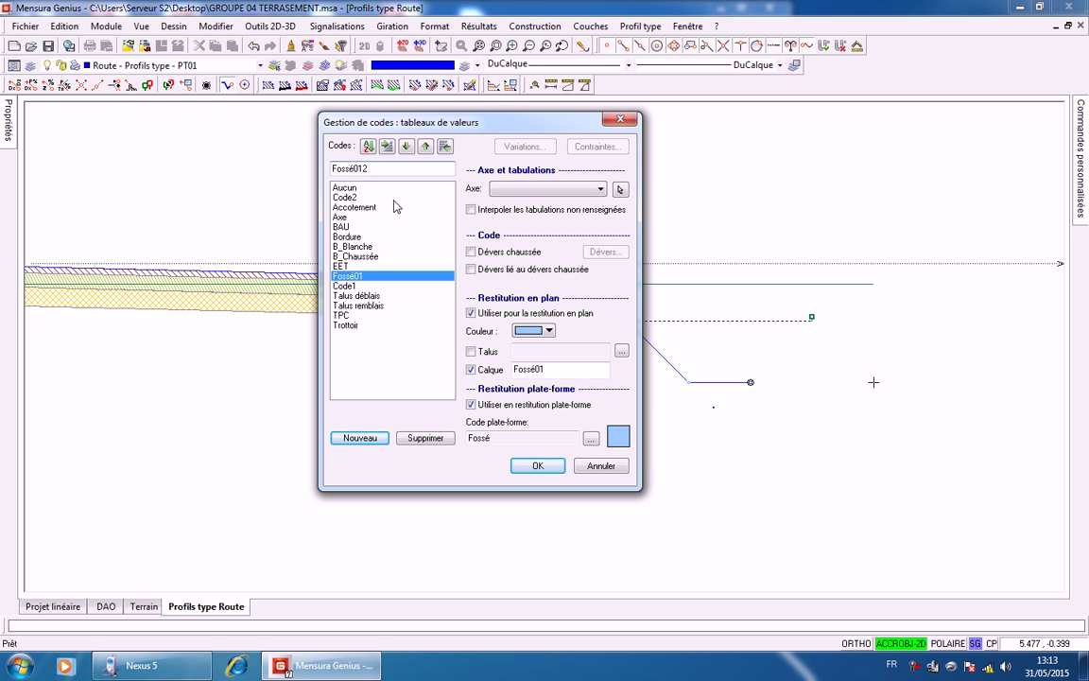
{"action": "key", "text": "BackSpace"}
{"action": "type", "text": "2"}
{"action": "left_click", "coordinate": [539, 466]}
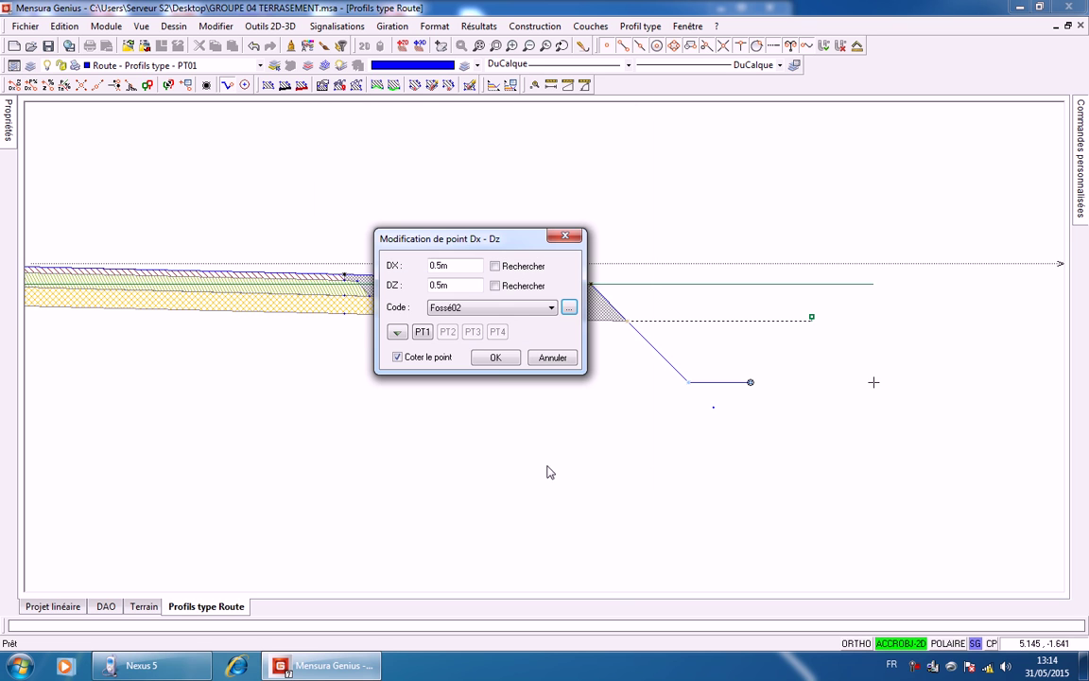
{"action": "left_click", "coordinate": [493, 359]}
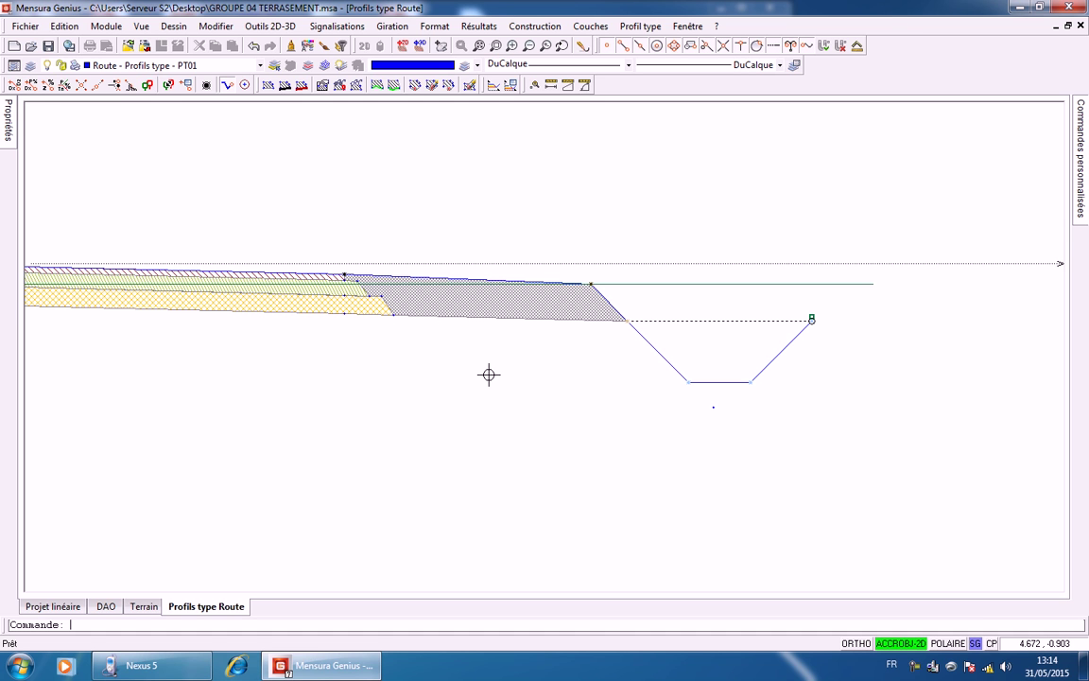
{"action": "key", "text": "ctrl+z"}
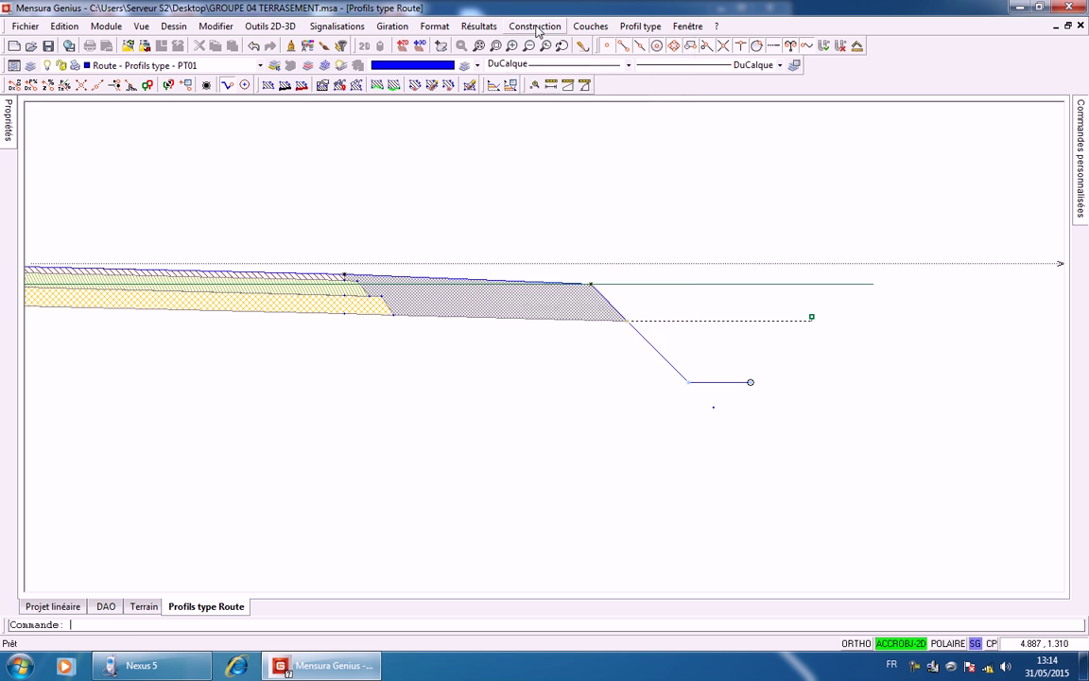
Add a cut slope from the ditch's outer bottom point to the default terrain with slope 1/1 and code Talus déblais
{"action": "left_click", "coordinate": [535, 27]}
{"action": "left_click", "coordinate": [563, 96]}
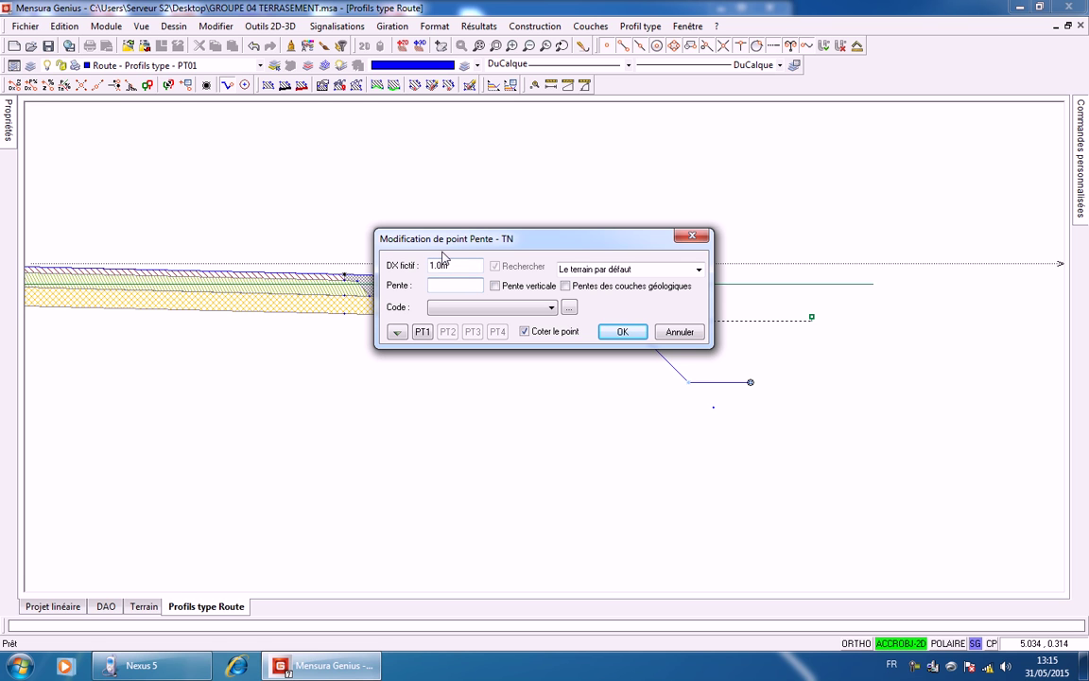
{"action": "type", "text": "1/1"}
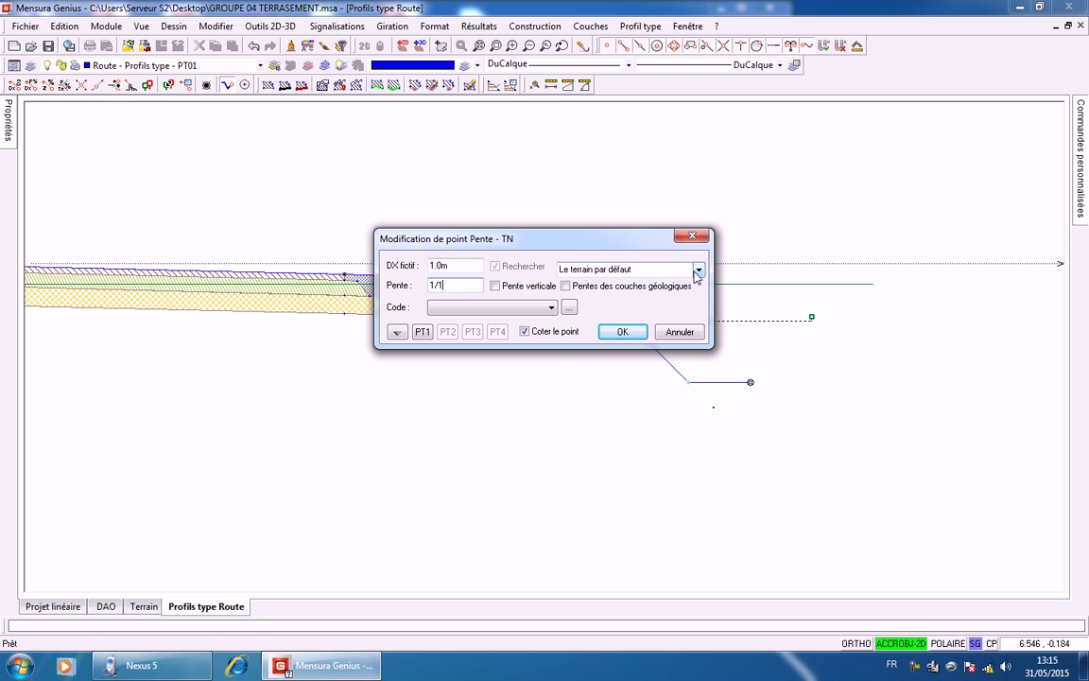
{"action": "left_click", "coordinate": [552, 309]}
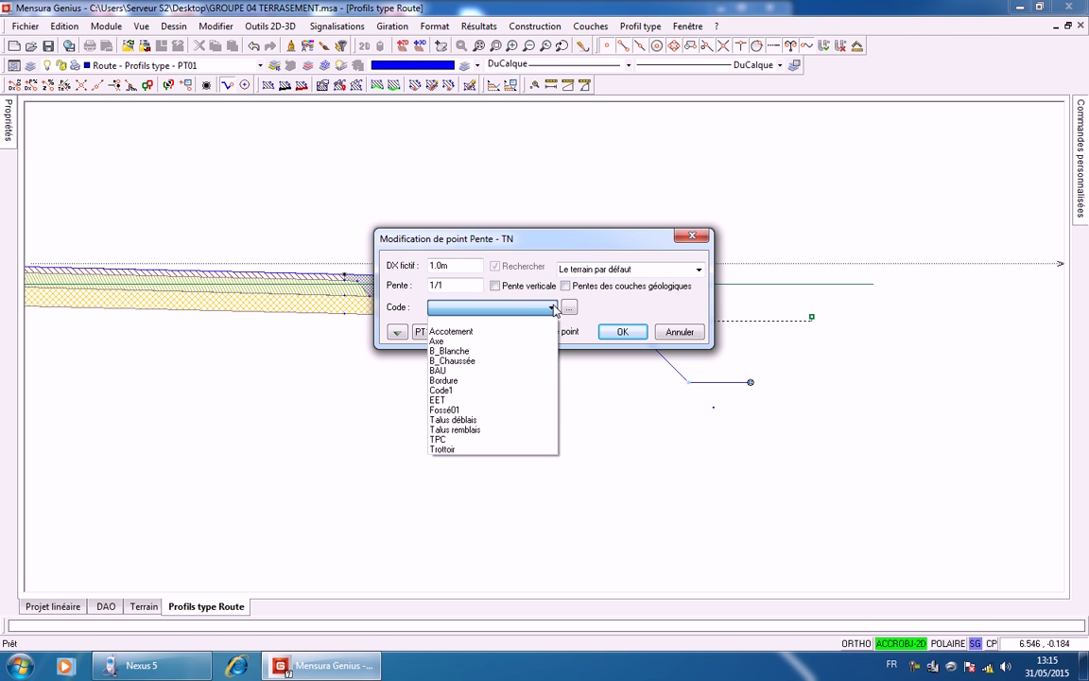
{"action": "left_click", "coordinate": [463, 420]}
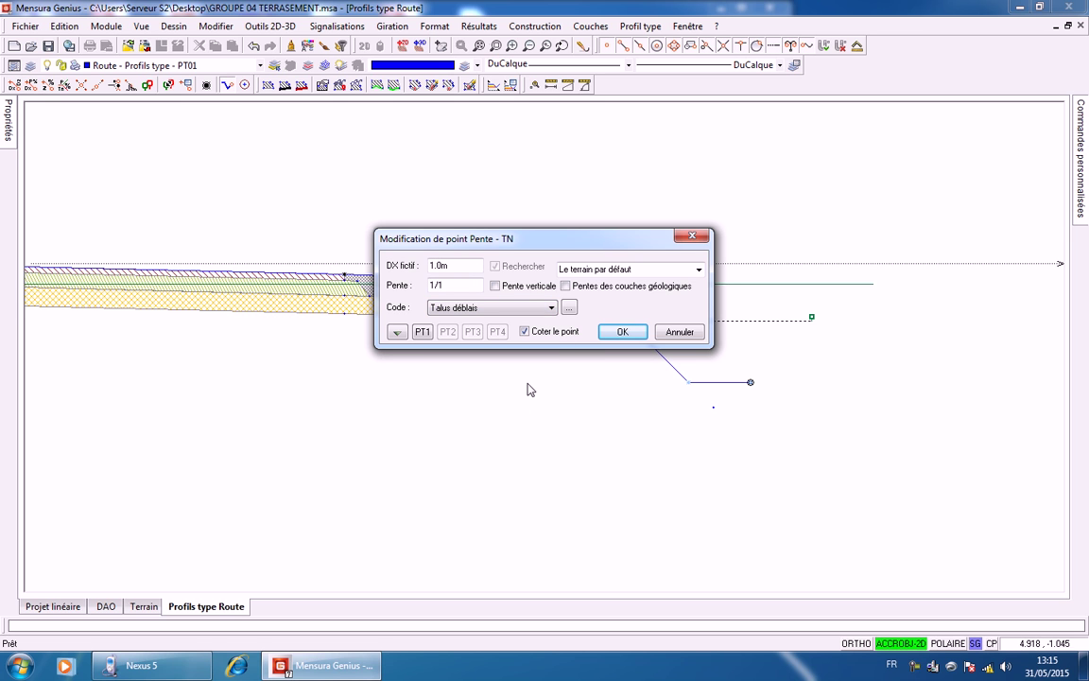
{"action": "left_click", "coordinate": [699, 271]}
{"action": "left_click", "coordinate": [699, 271]}
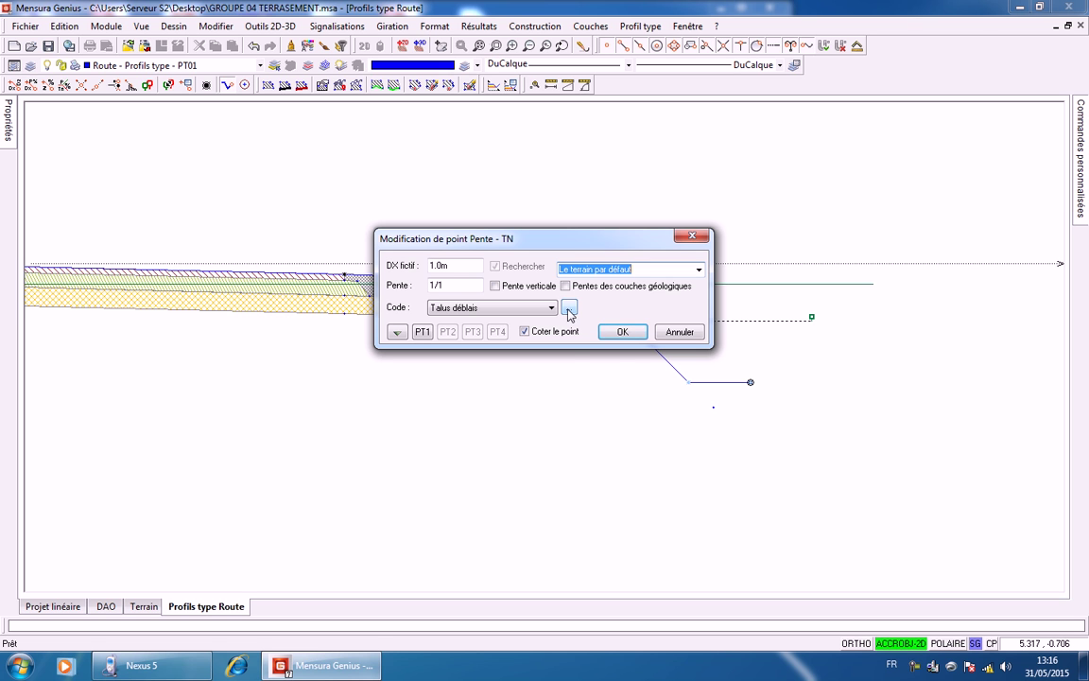
{"action": "left_click", "coordinate": [622, 331]}
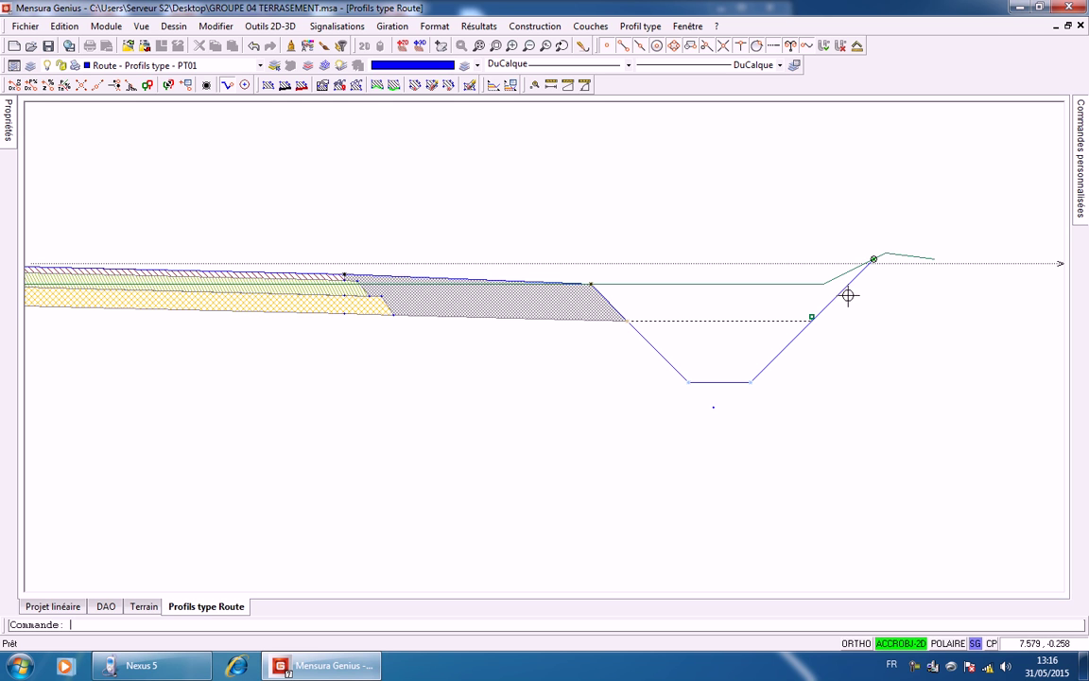
{"action": "scroll", "coordinate": [568, 324], "scroll_direction": "down", "scroll_amount": 2}
{"action": "middle_click_drag", "start_coordinate": [564, 323], "coordinate": [707, 311]}
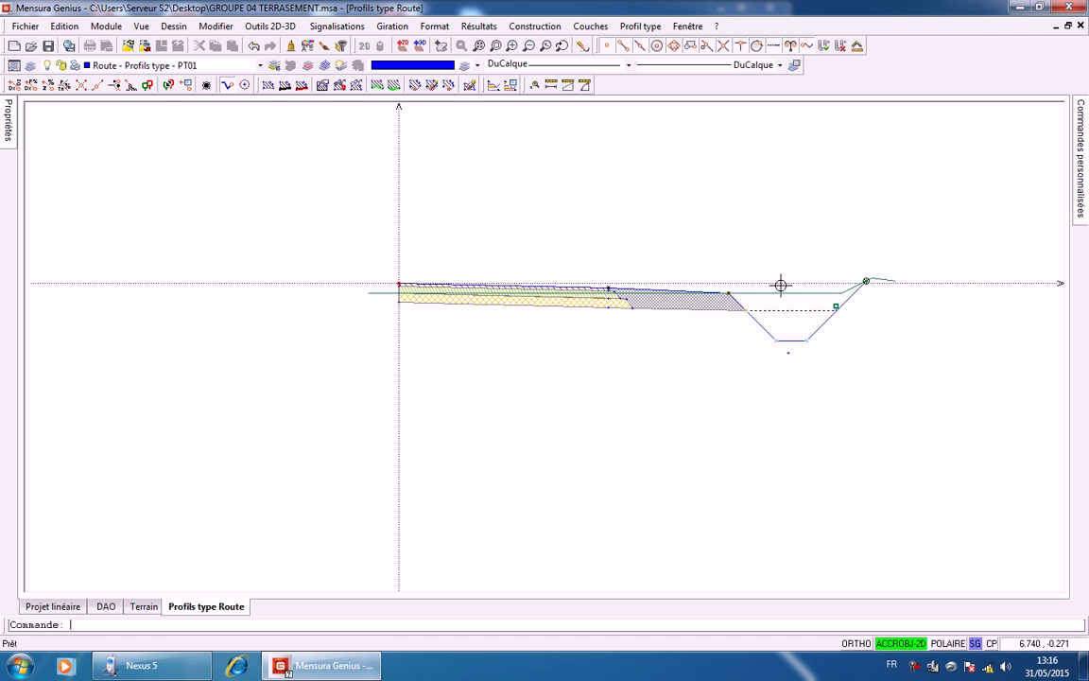
{"action": "left_click", "coordinate": [642, 27]}
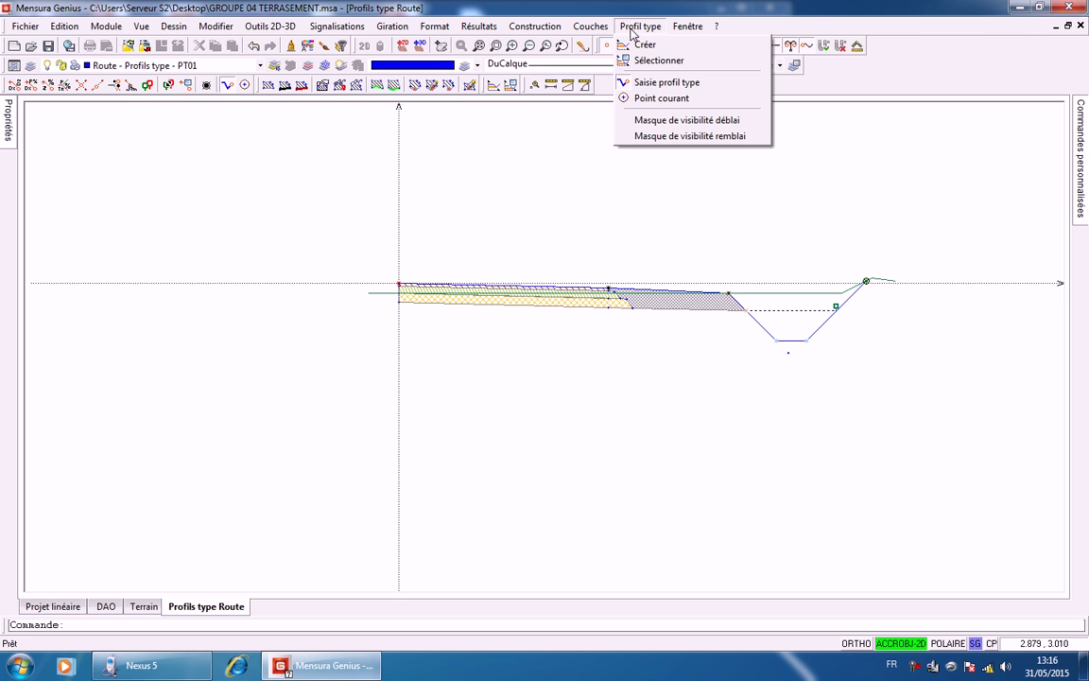
{"action": "mouse_move", "coordinate": [594, 33]}
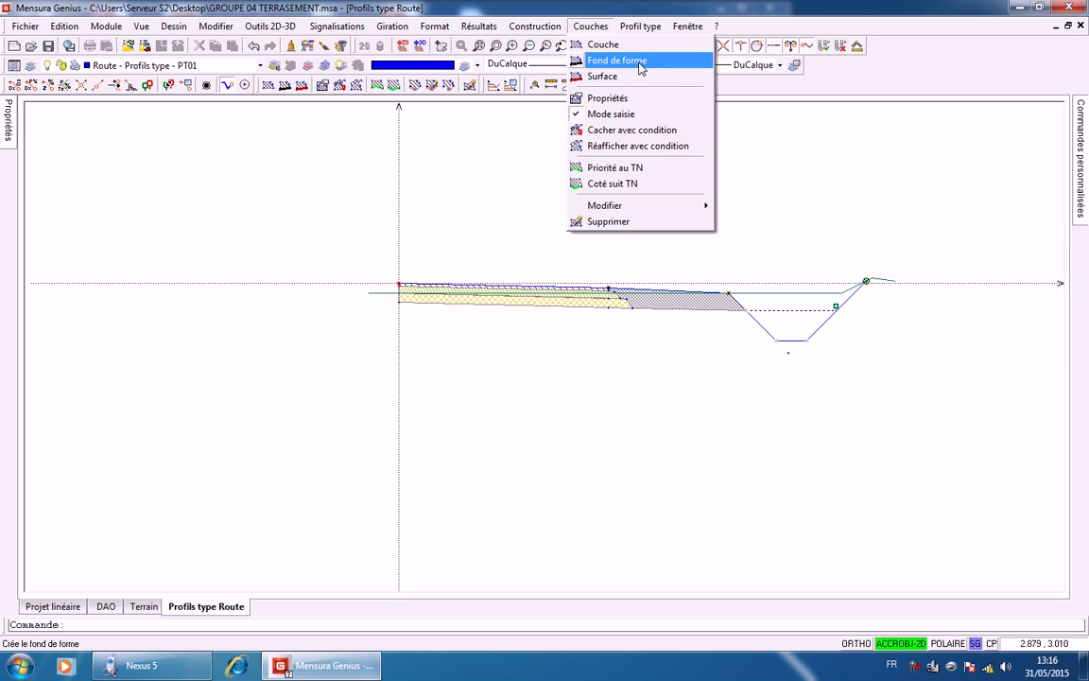
{"action": "left_click", "coordinate": [858, 127]}
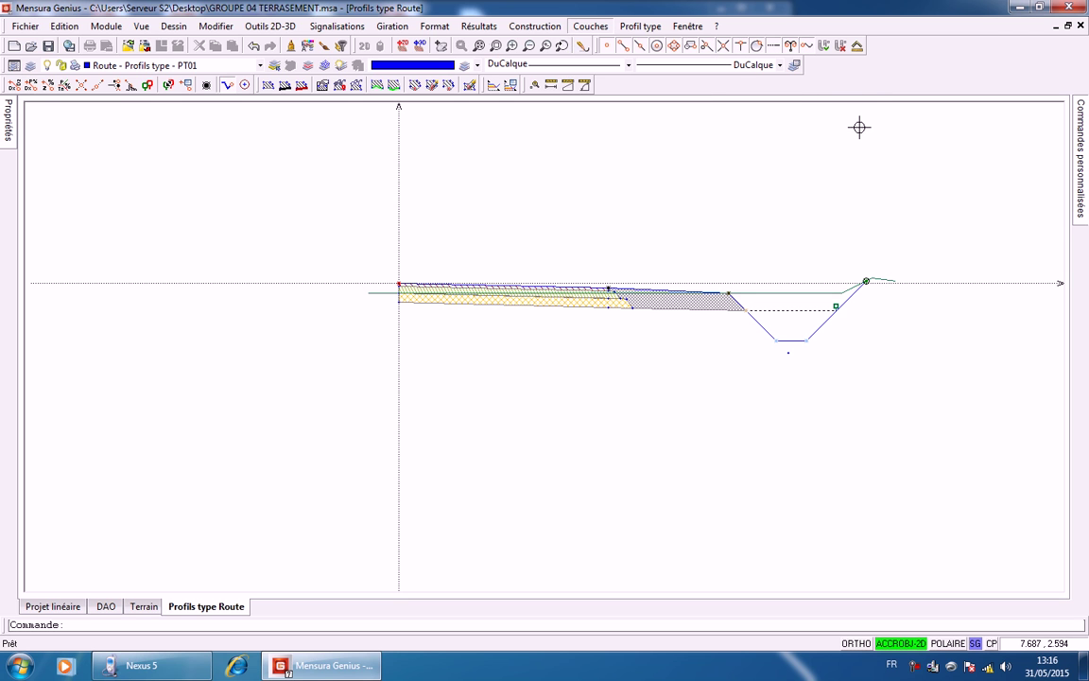
{"action": "left_click", "coordinate": [666, 140]}
{"action": "left_click", "coordinate": [585, 176]}
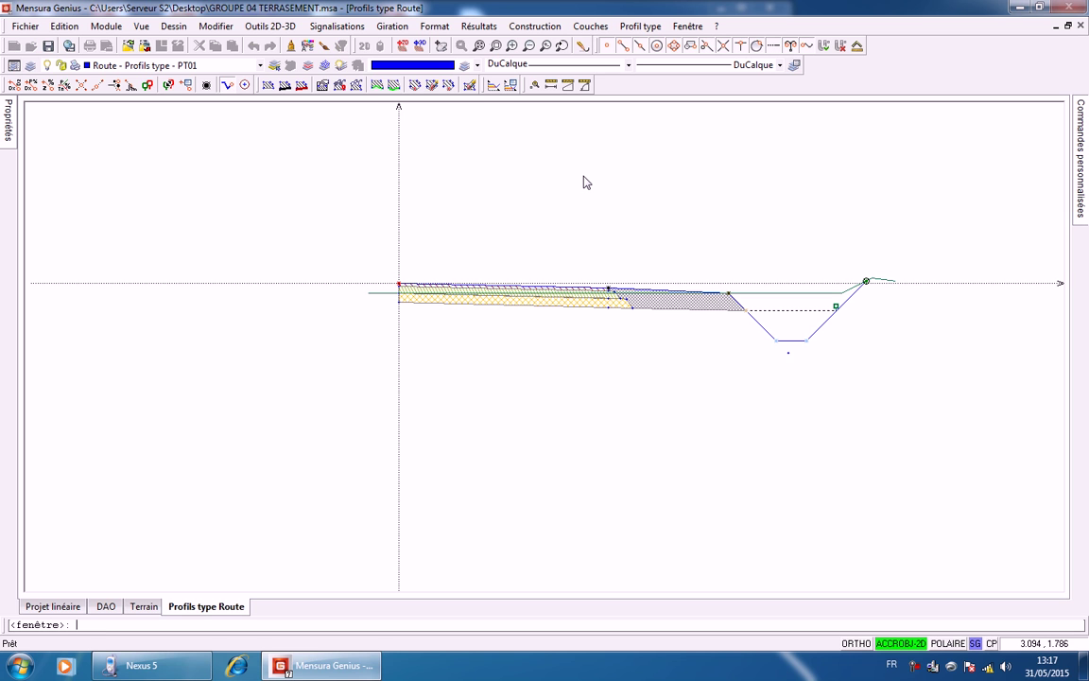
{"action": "left_click", "coordinate": [565, 198]}
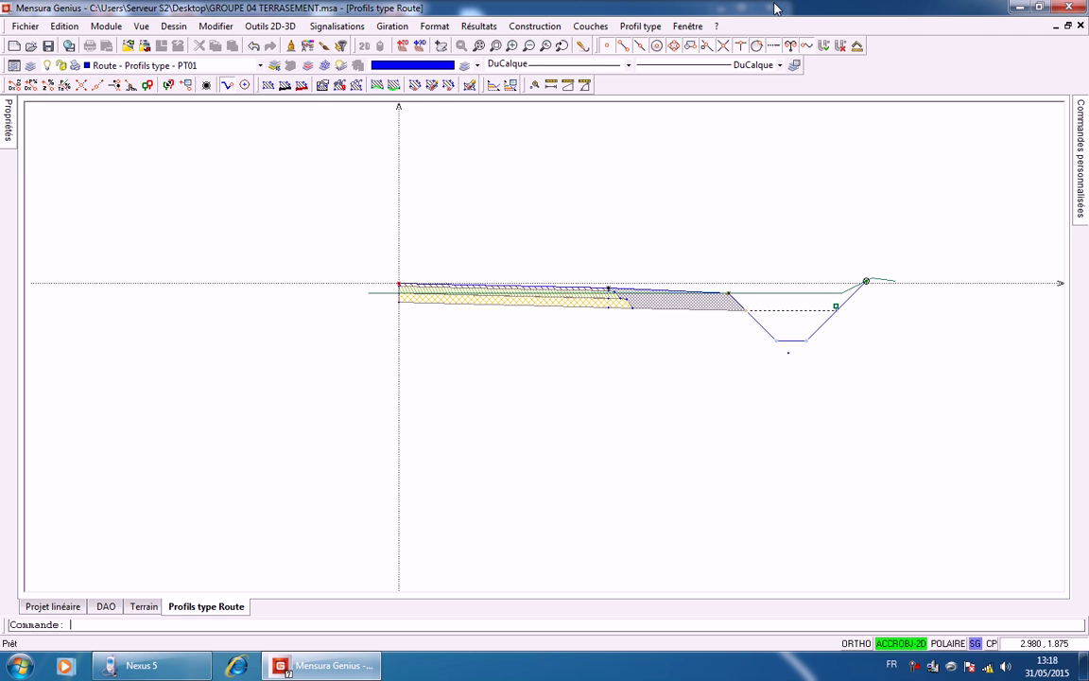
Trace the fond de forme along the underside of the pavement and shoulder layers, around the ditch and up to the cut slope's end
{"action": "left_click", "coordinate": [590, 27]}
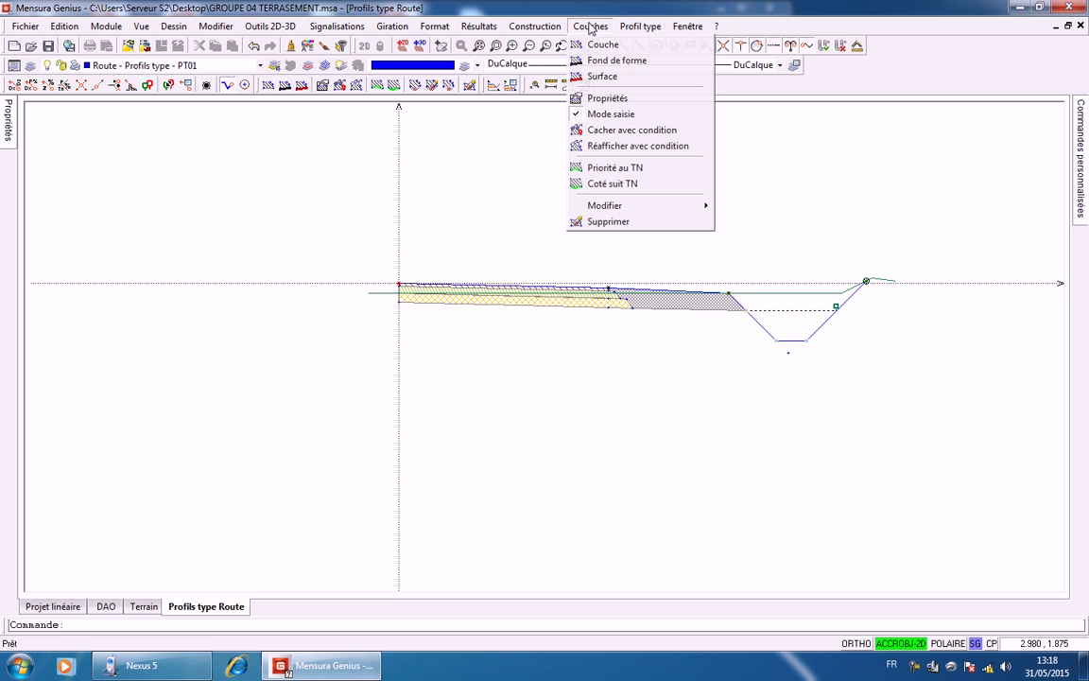
{"action": "left_click", "coordinate": [620, 60]}
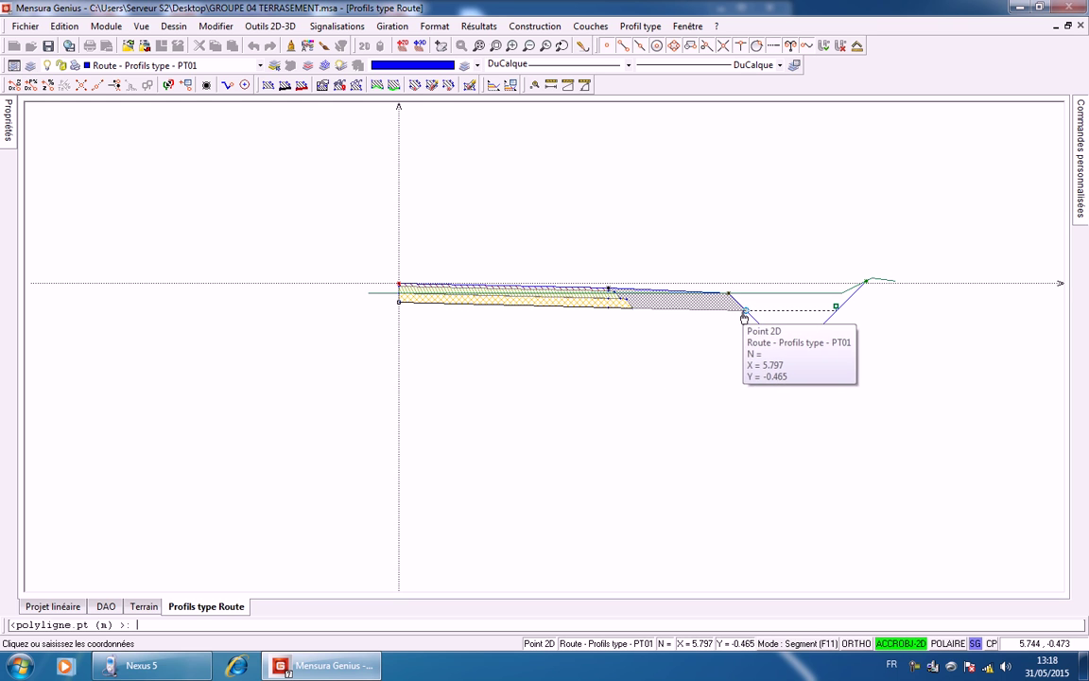
{"action": "left_click", "coordinate": [778, 346]}
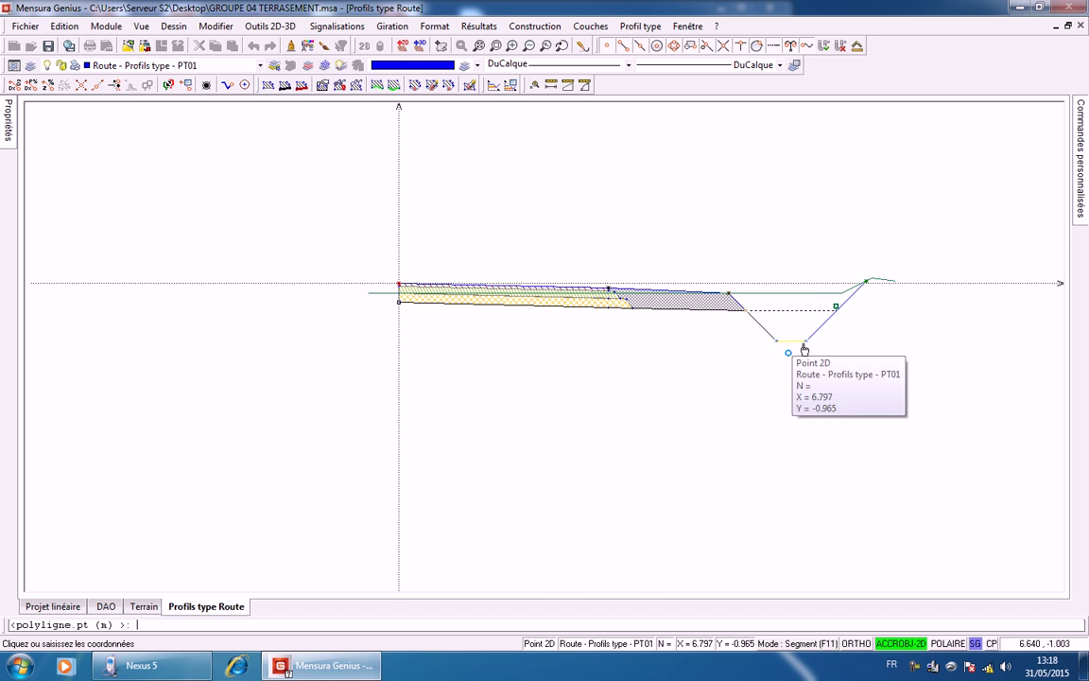
{"action": "left_click", "coordinate": [867, 285]}
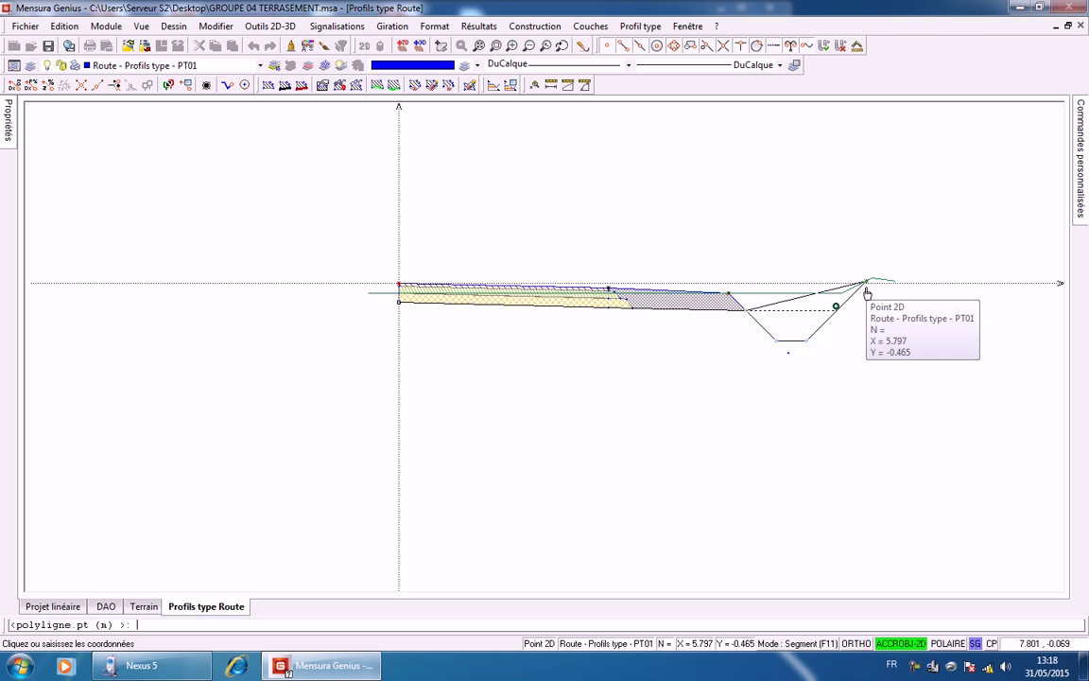
{"action": "right_click", "coordinate": [921, 263]}
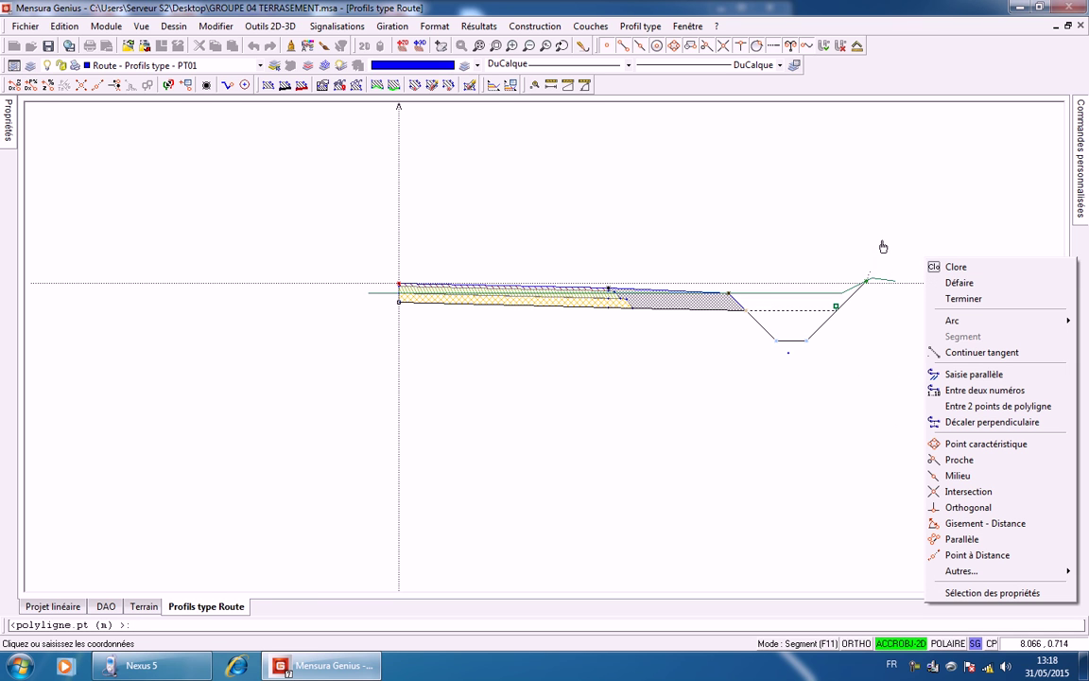
{"action": "key", "text": "Escape"}
{"action": "key", "text": "Escape"}
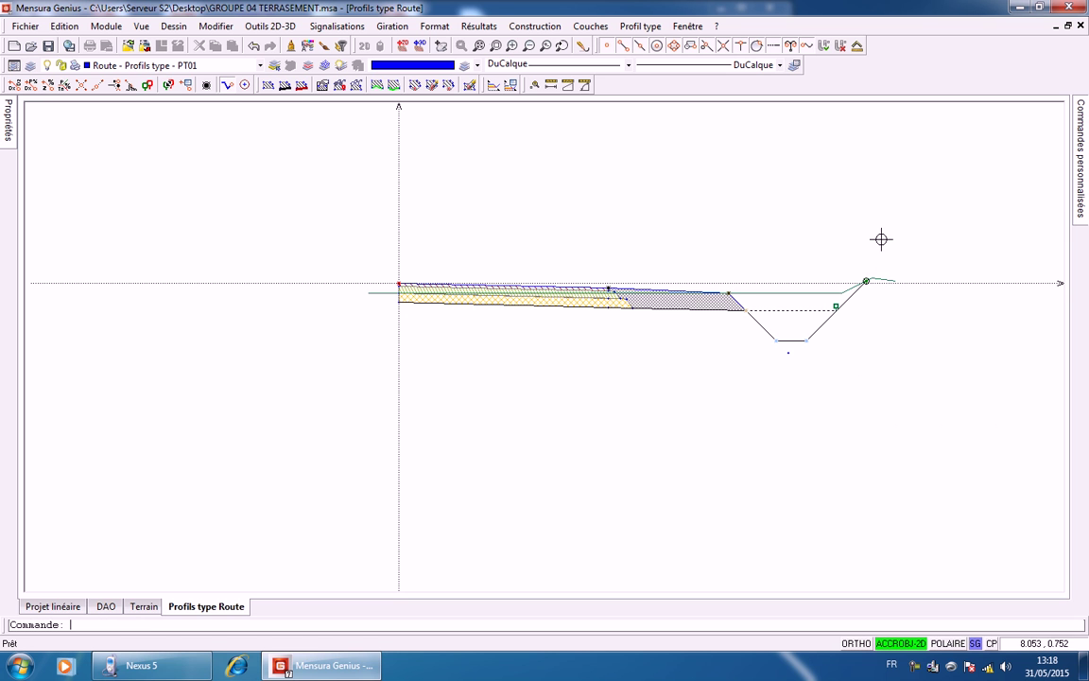
Examine the fond de forme line beneath the pavement and shoulder and along the ditch and cut slope
{"action": "scroll", "coordinate": [848, 300], "scroll_direction": "up", "scroll_amount": 6}
{"action": "scroll", "coordinate": [848, 301], "scroll_direction": "up", "scroll_amount": 2}
{"action": "scroll", "coordinate": [847, 300], "scroll_direction": "down", "scroll_amount": 3}
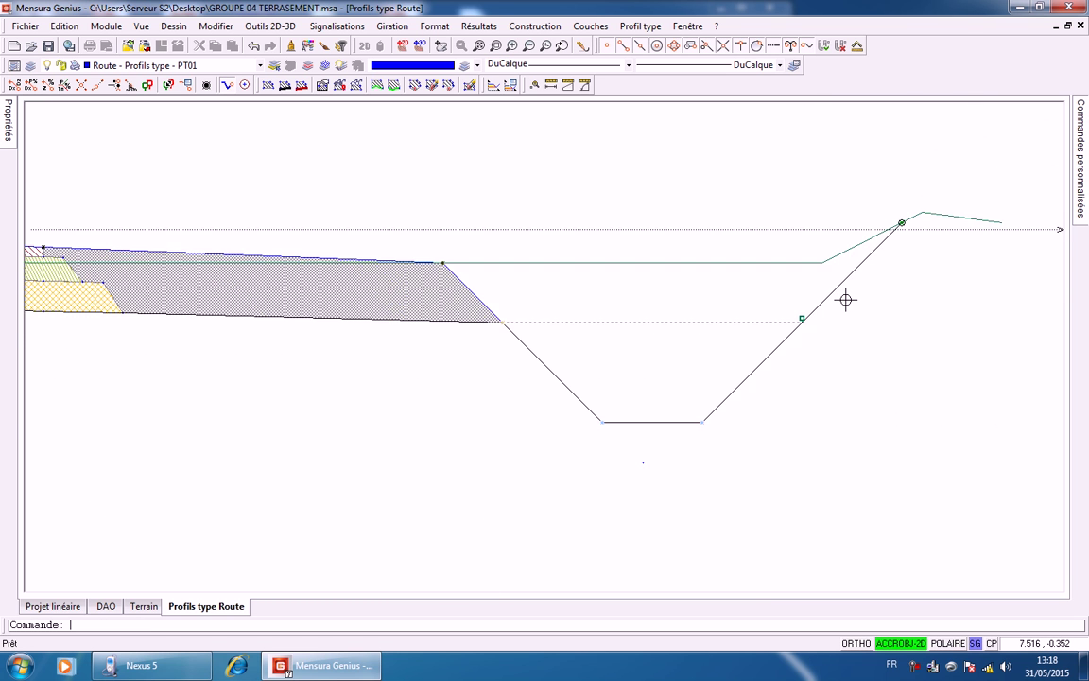
{"action": "middle_click_drag", "start_coordinate": [846, 301], "coordinate": [889, 265]}
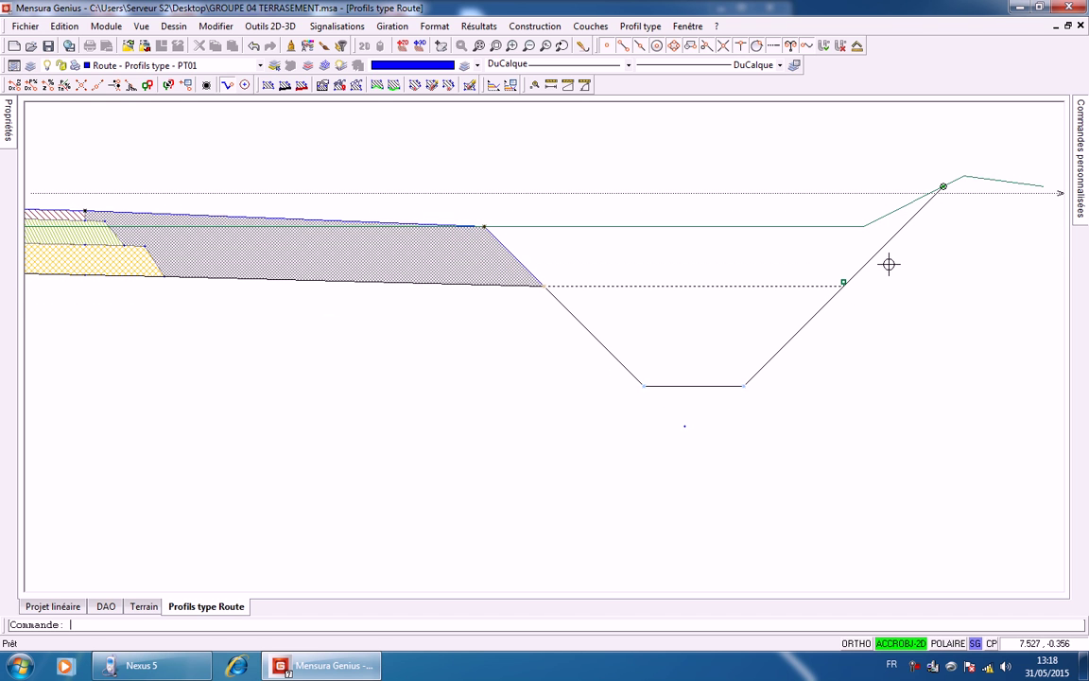
{"action": "scroll", "coordinate": [766, 277], "scroll_direction": "down", "scroll_amount": 1}
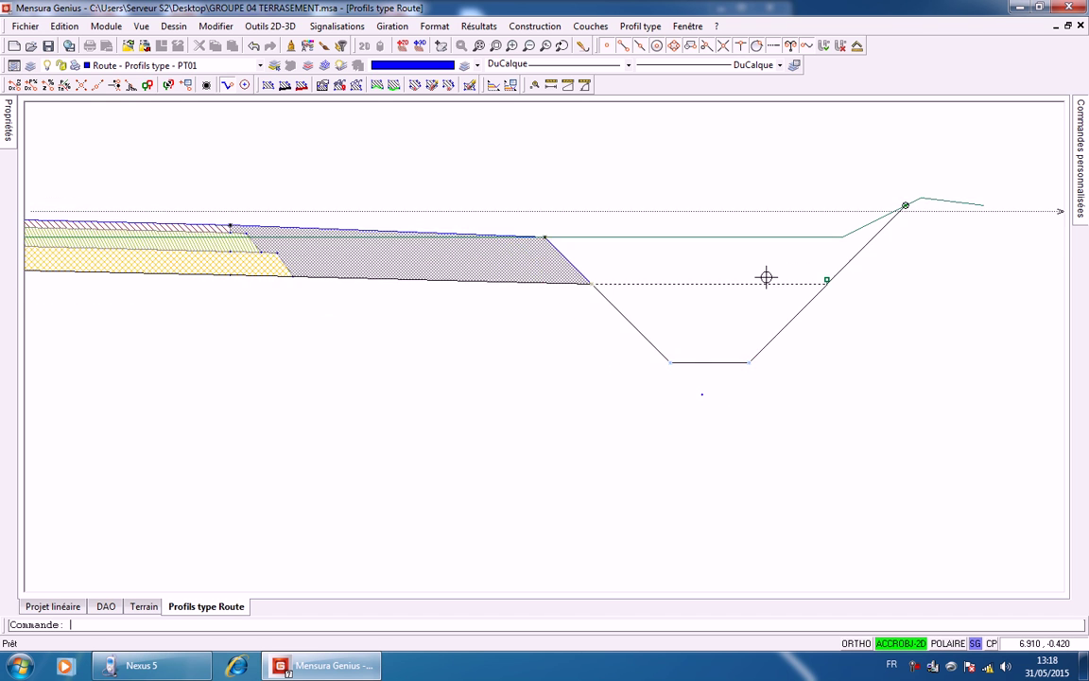
{"action": "scroll", "coordinate": [718, 277], "scroll_direction": "down", "scroll_amount": 3}
{"action": "scroll", "coordinate": [659, 277], "scroll_direction": "down", "scroll_amount": 1}
{"action": "middle_click_drag", "start_coordinate": [464, 286], "coordinate": [557, 314]}
{"action": "scroll", "coordinate": [397, 307], "scroll_direction": "up", "scroll_amount": 6}
{"action": "scroll", "coordinate": [396, 272], "scroll_direction": "up", "scroll_amount": 5}
{"action": "scroll", "coordinate": [373, 264], "scroll_direction": "down", "scroll_amount": 3}
{"action": "scroll", "coordinate": [372, 271], "scroll_direction": "down", "scroll_amount": 1}
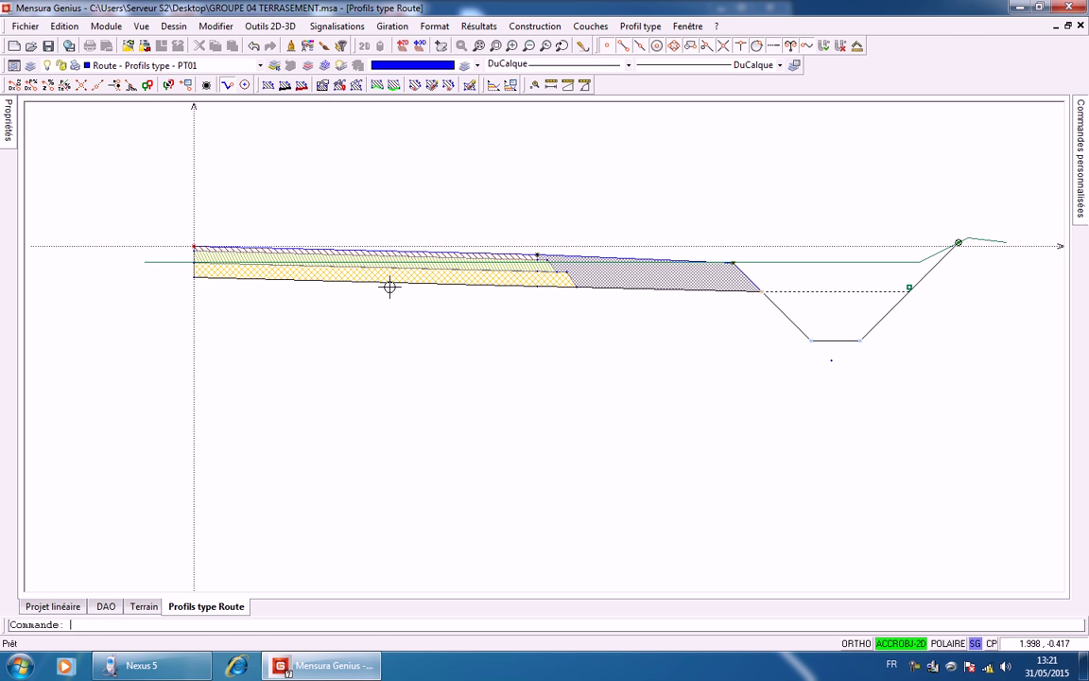
Toggle the condition point beyond the shoulder to its alternate case
{"action": "left_click", "coordinate": [553, 26]}
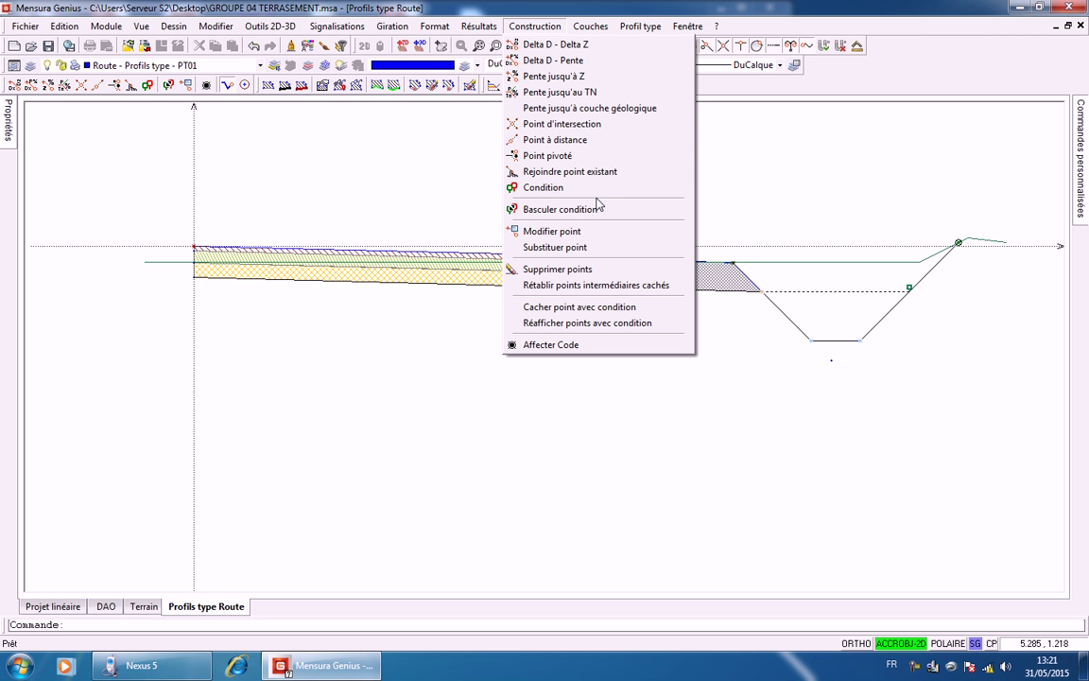
{"action": "left_click", "coordinate": [588, 210]}
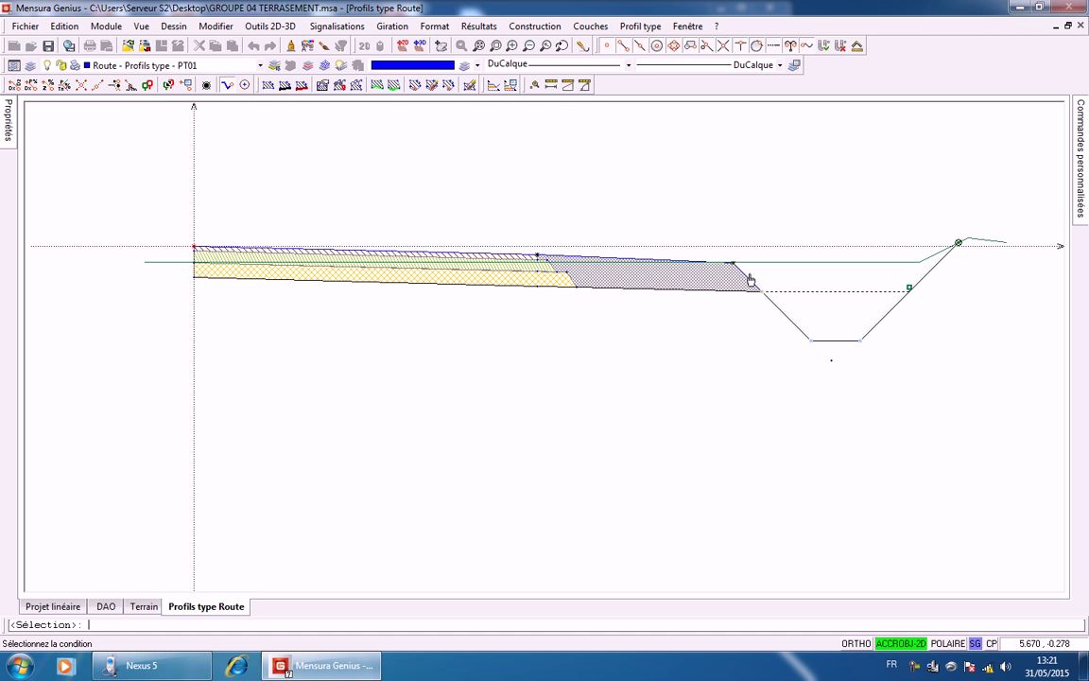
{"action": "left_click", "coordinate": [910, 288]}
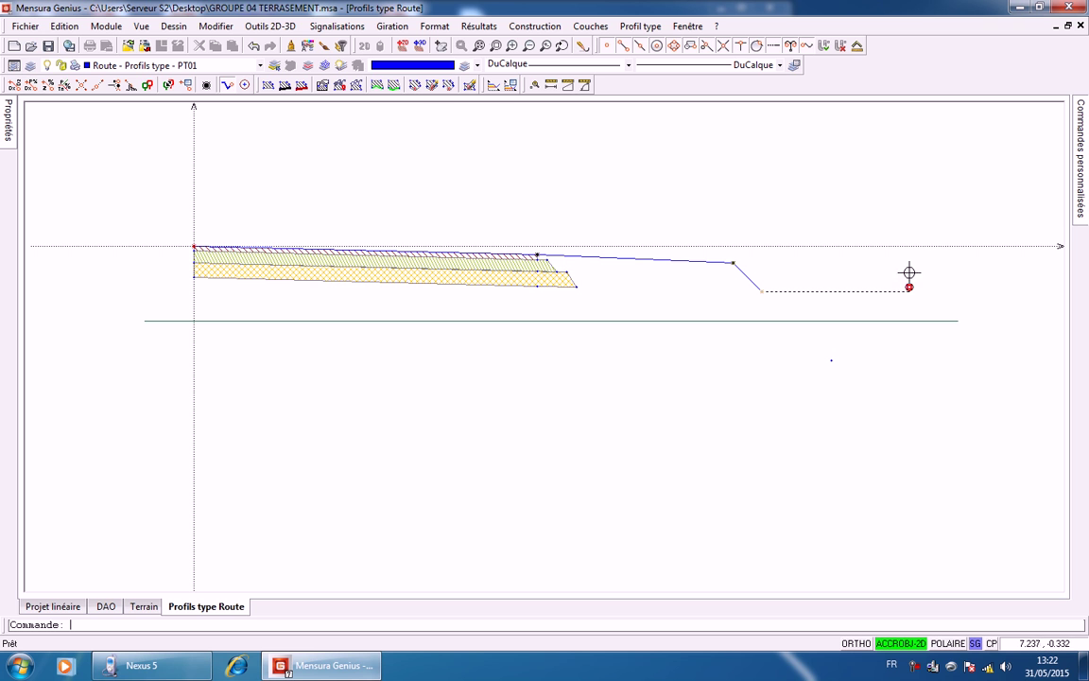
Outline the shoulder layer between the pavement layers' stepped edge and the outer shoulder slope, and assign it code ACT
{"action": "left_click", "coordinate": [599, 28]}
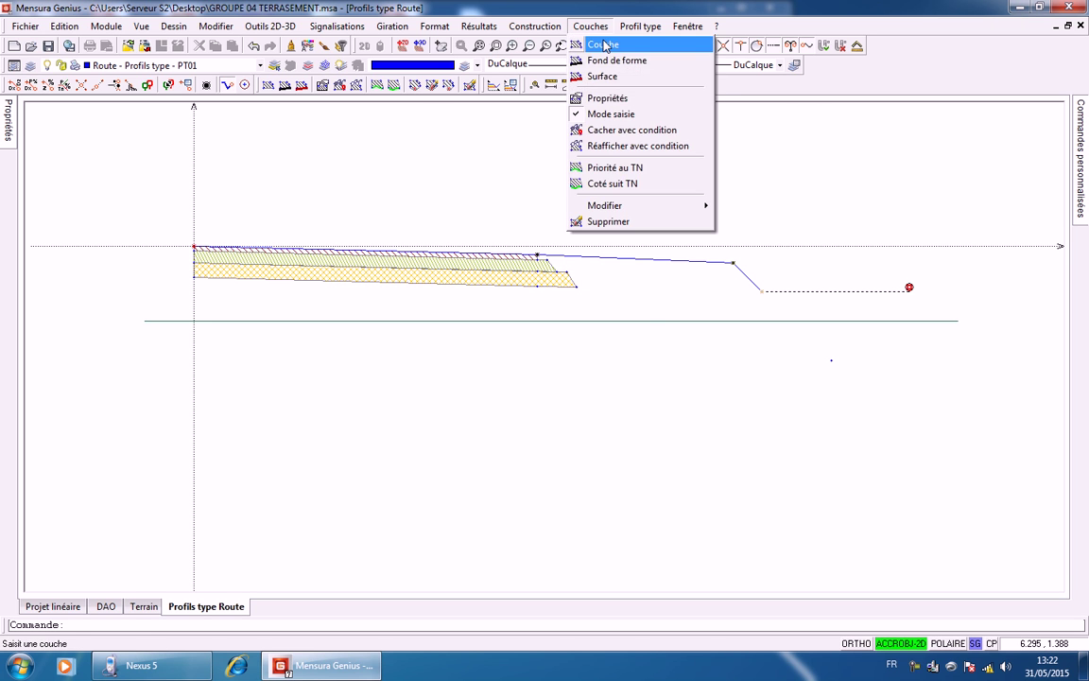
{"action": "left_click", "coordinate": [595, 44]}
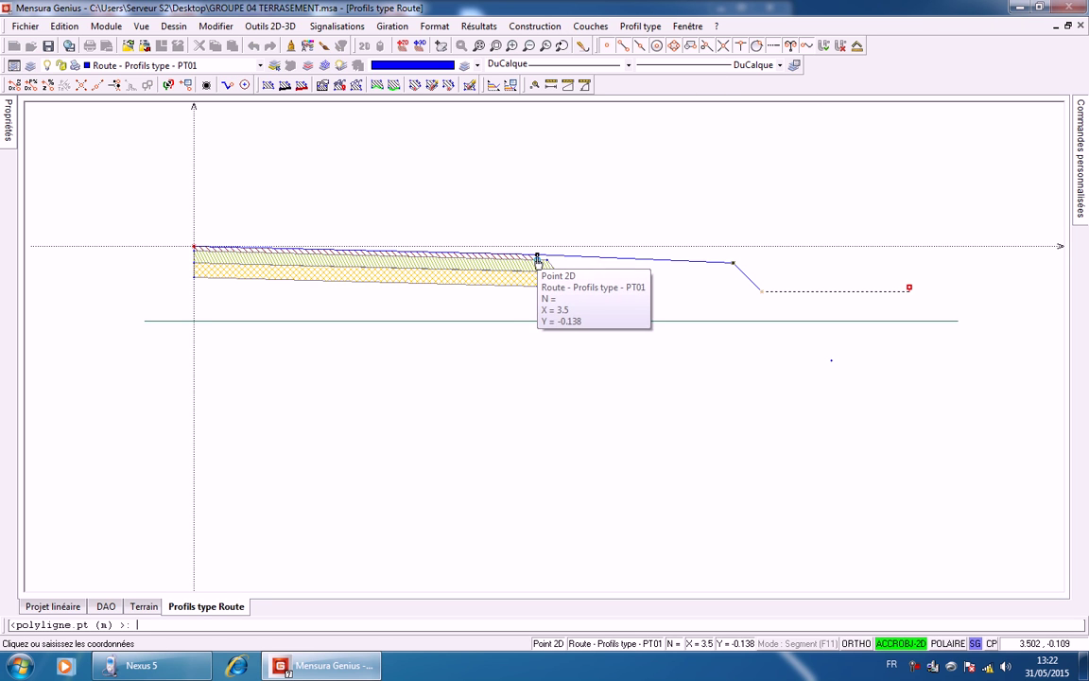
{"action": "left_click", "coordinate": [576, 286]}
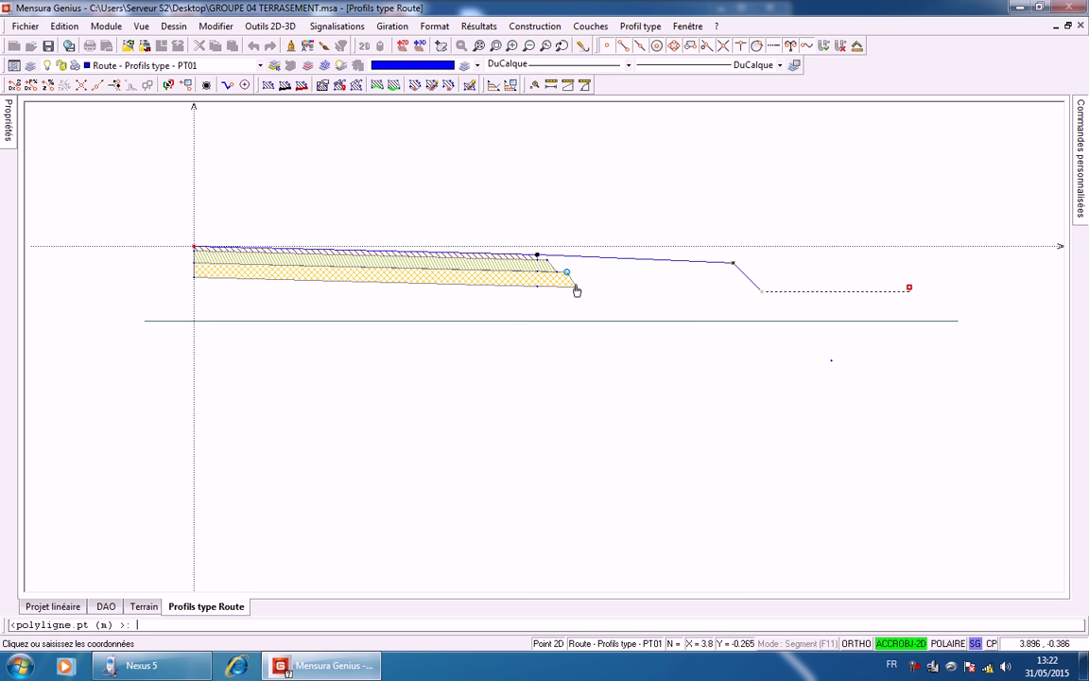
{"action": "left_click", "coordinate": [760, 304]}
{"action": "right_click", "coordinate": [722, 254]}
{"action": "left_click", "coordinate": [745, 259]}
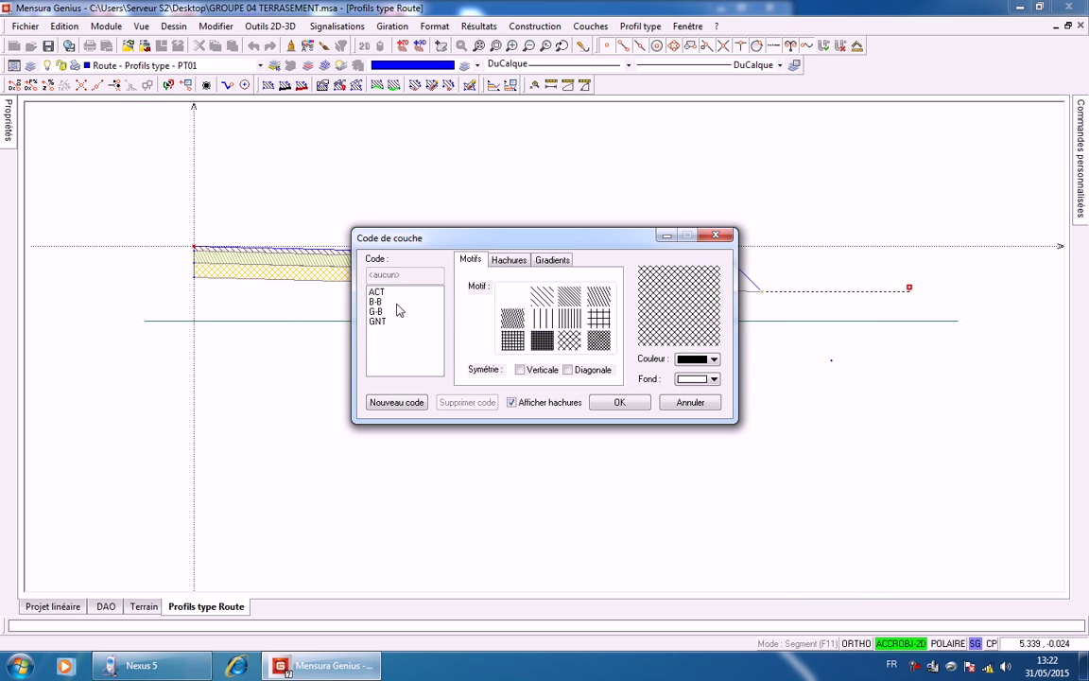
{"action": "left_click", "coordinate": [377, 292]}
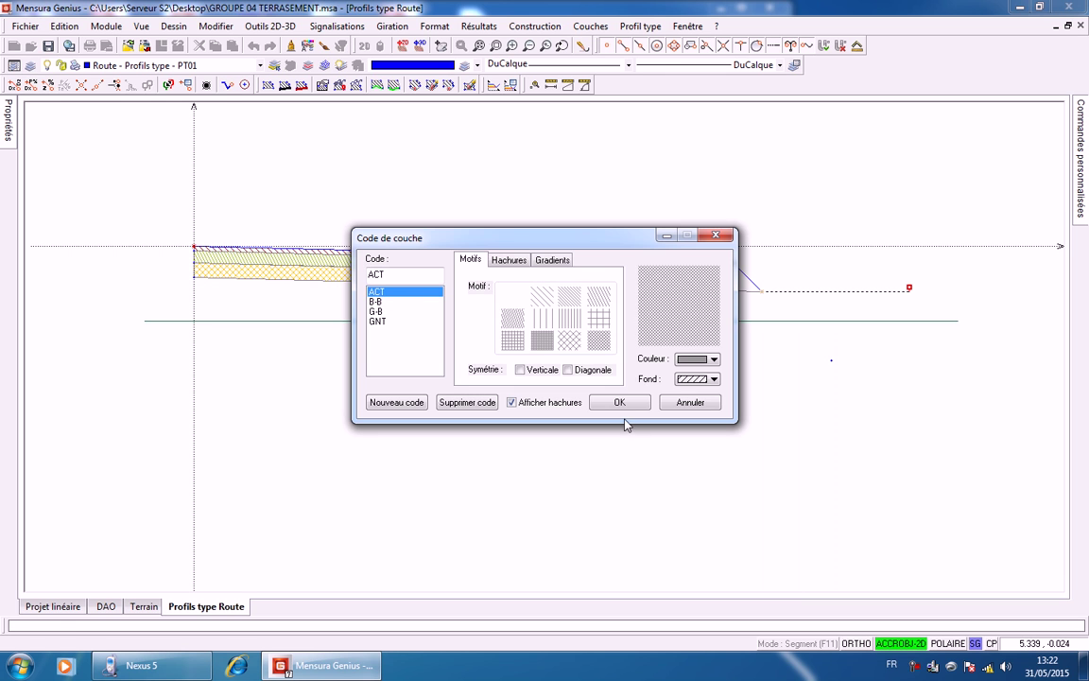
{"action": "left_click", "coordinate": [619, 403]}
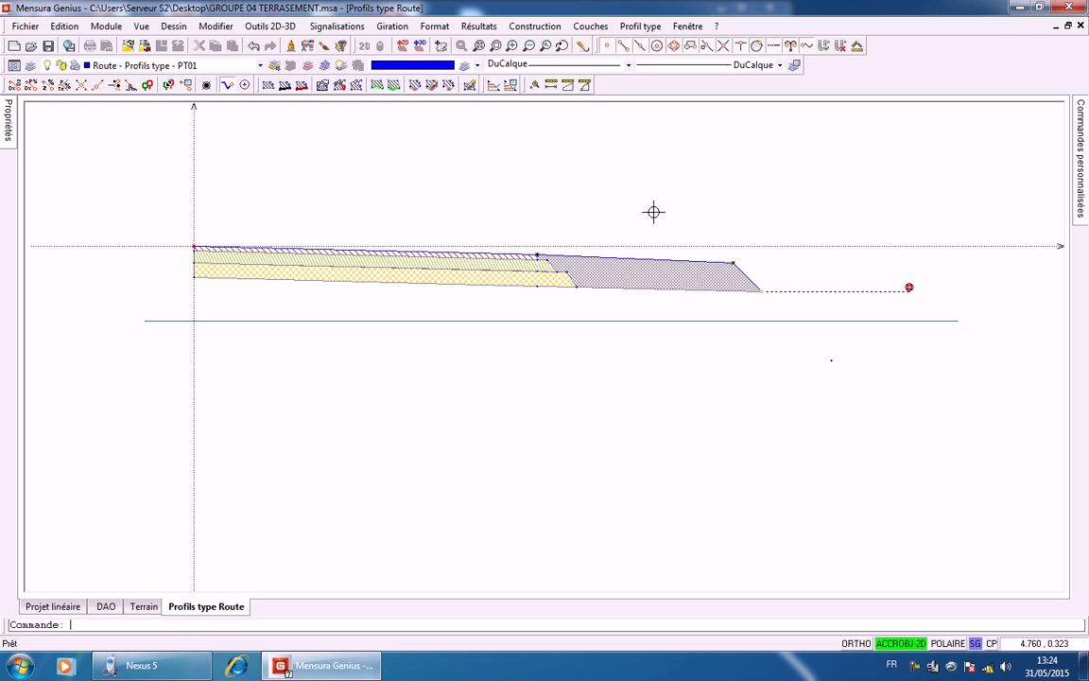
Add a condition point at the shoulder slope's lower end with DX 0.0 m and DZ 0.0 m
{"action": "left_click", "coordinate": [544, 26]}
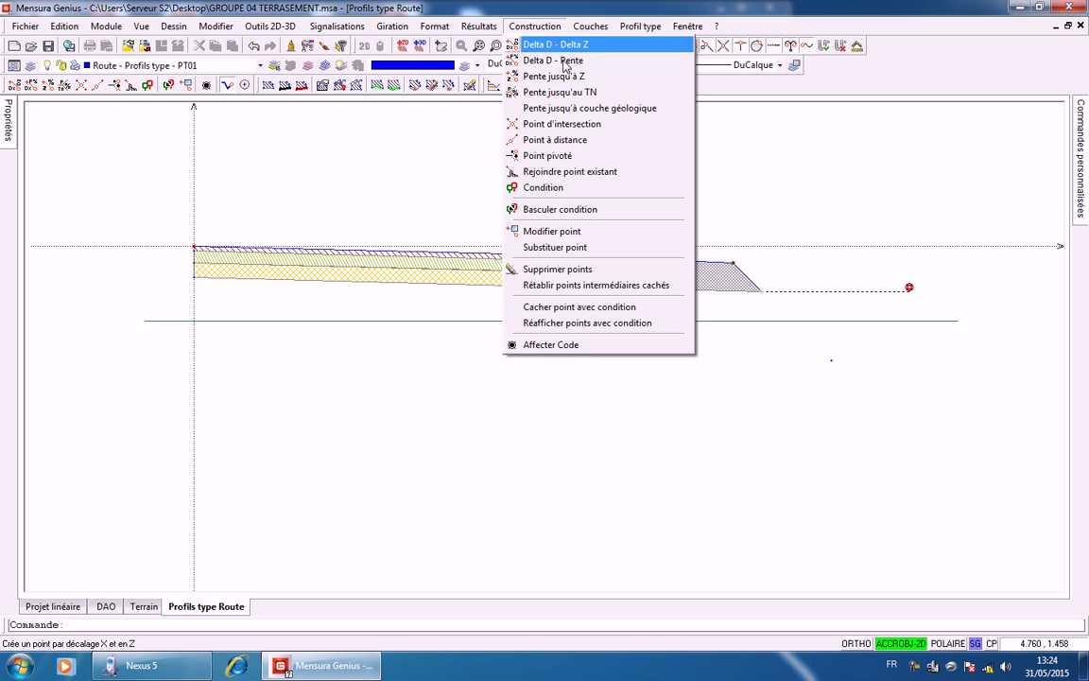
{"action": "left_click", "coordinate": [539, 186]}
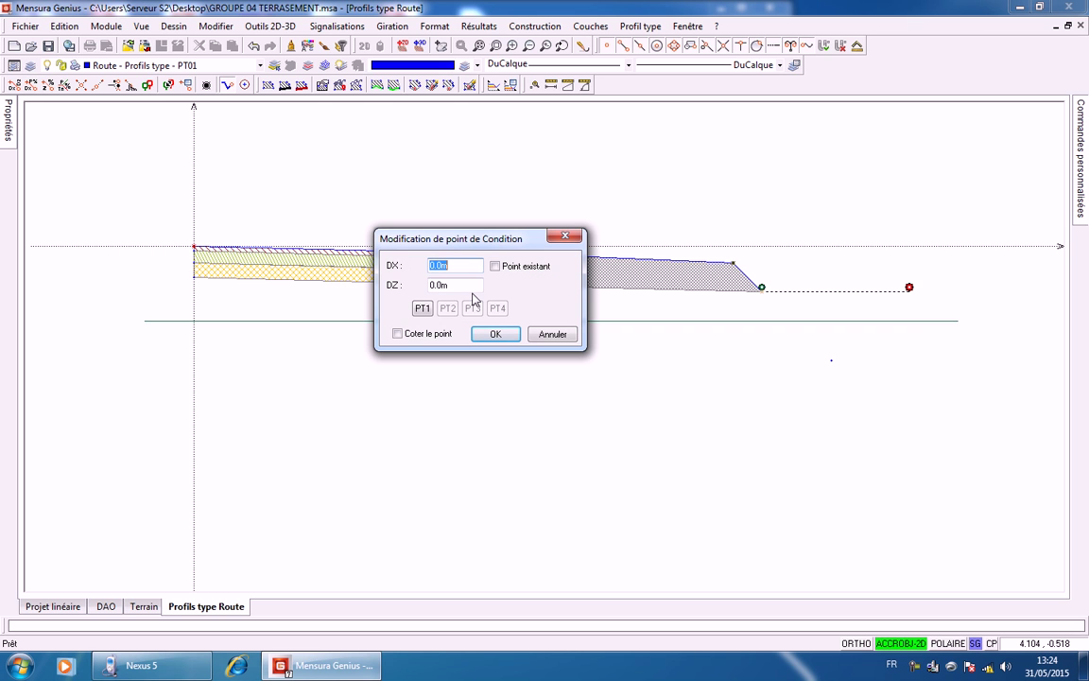
{"action": "left_click", "coordinate": [484, 331]}
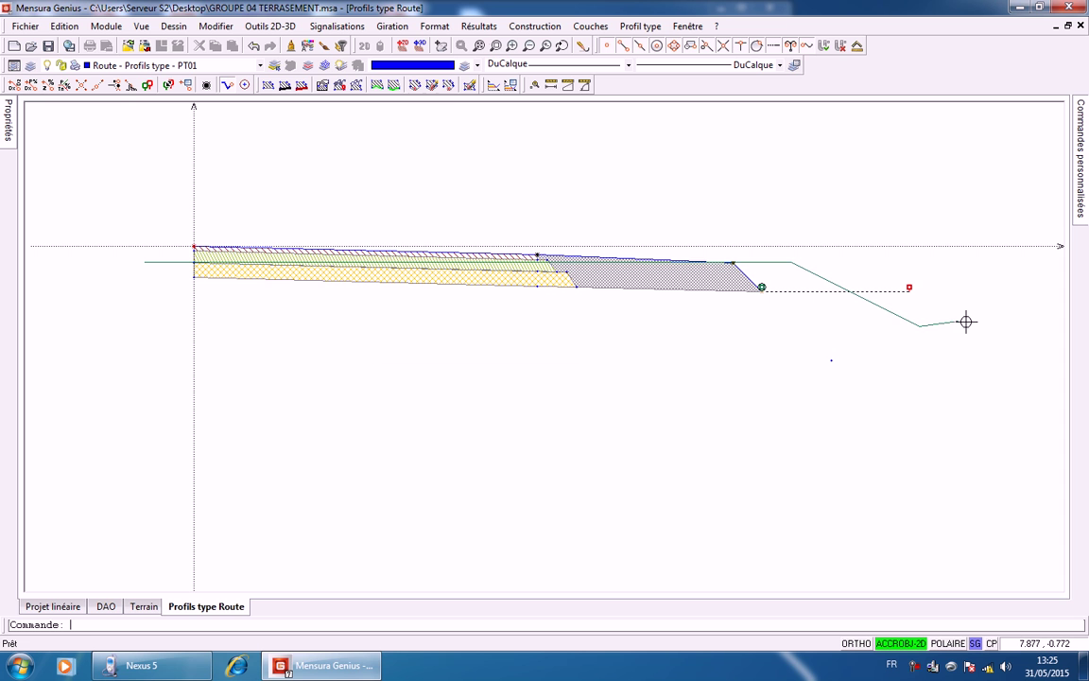
{"action": "scroll", "coordinate": [764, 295], "scroll_direction": "up", "scroll_amount": 3}
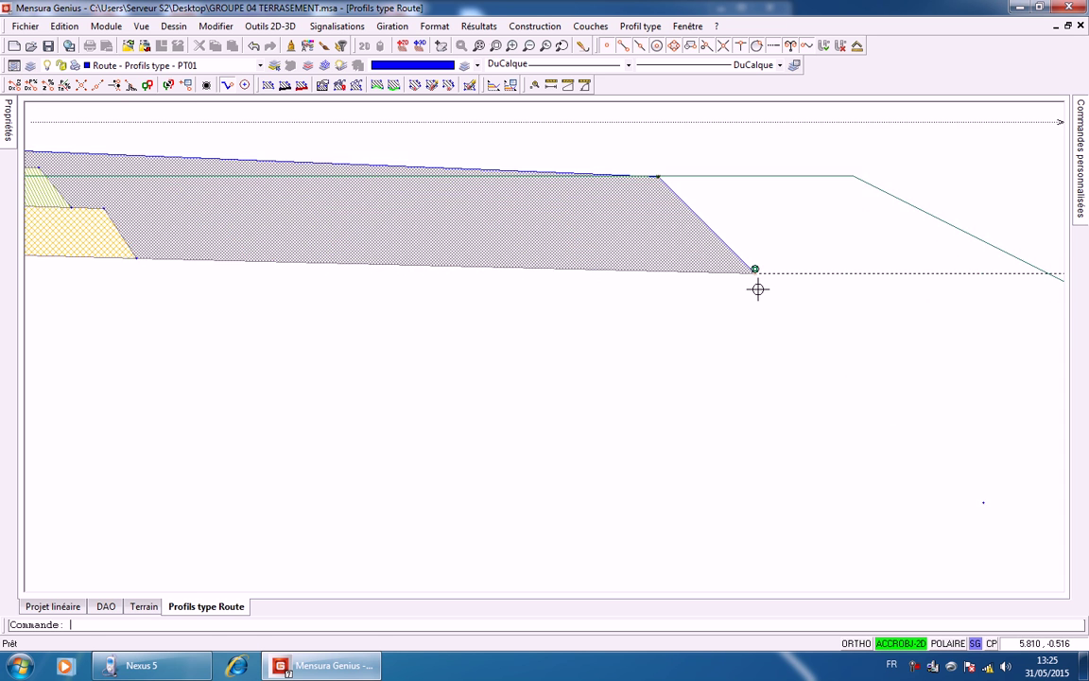
Add a slope-to-terrain point from the condition at the shoulder slope's lower end, with slope 2/3 and code Talus déblais
{"action": "scroll", "coordinate": [758, 284], "scroll_direction": "down", "scroll_amount": 3}
{"action": "scroll", "coordinate": [781, 274], "scroll_direction": "up", "scroll_amount": 1}
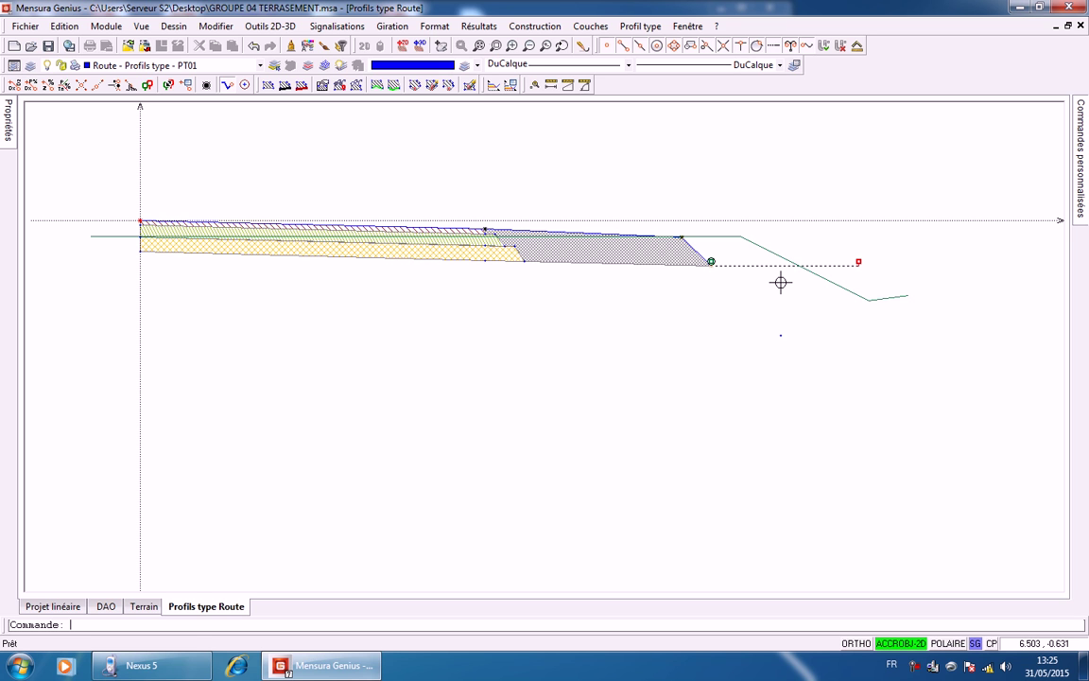
{"action": "left_click", "coordinate": [535, 26]}
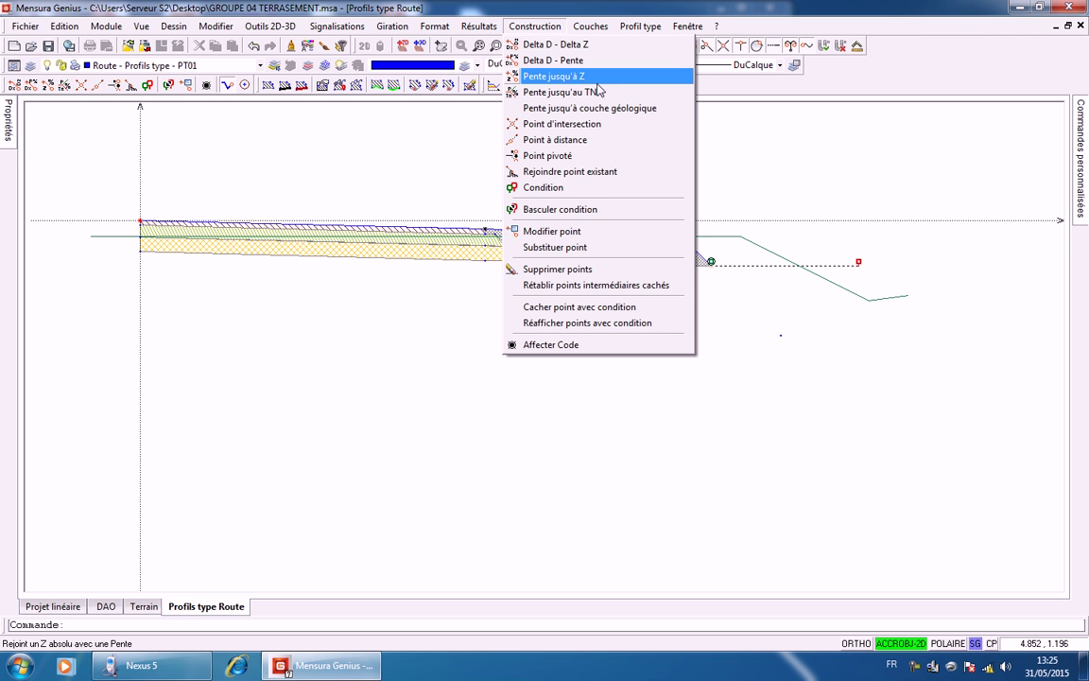
{"action": "left_click", "coordinate": [599, 93]}
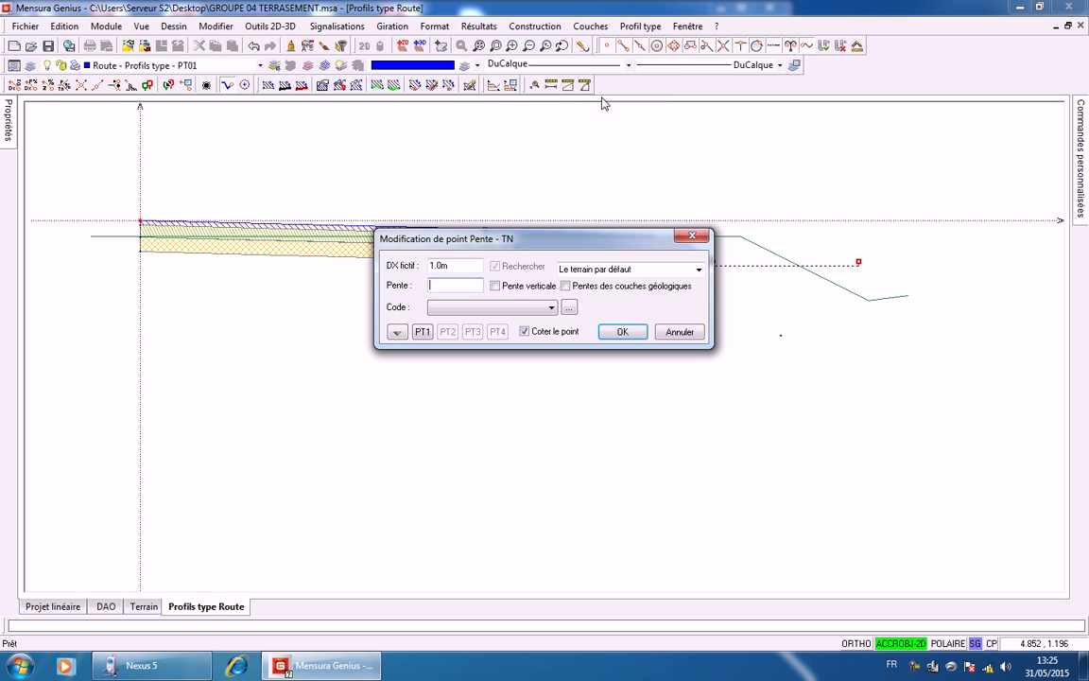
{"action": "left_click", "coordinate": [453, 284]}
{"action": "type", "text": "2/3"}
{"action": "left_click", "coordinate": [546, 309]}
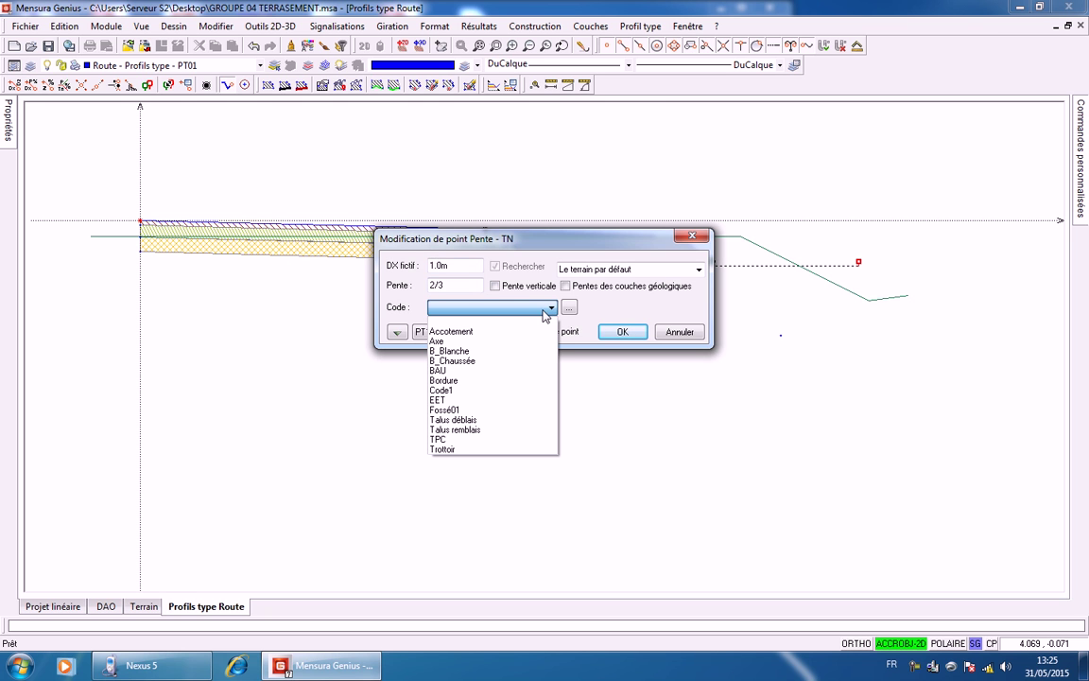
{"action": "left_click", "coordinate": [523, 420]}
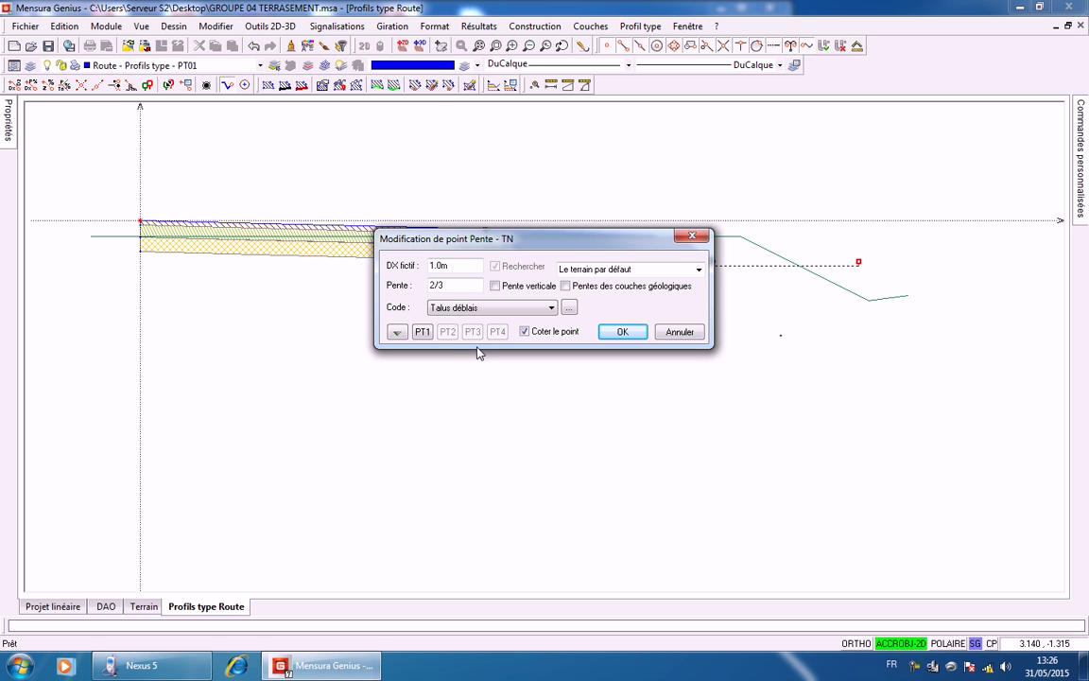
{"action": "left_click", "coordinate": [610, 335]}
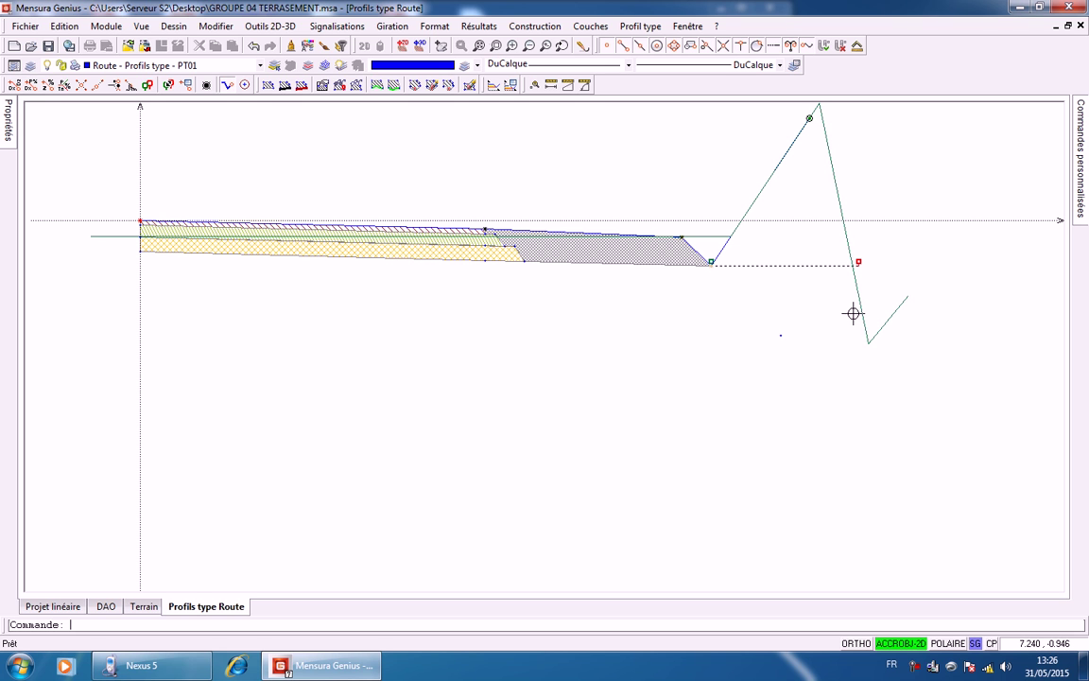
Draw the fond de forme along the underside of the pavement and shoulder and up the 2/3 cut slope
{"action": "left_click", "coordinate": [589, 26]}
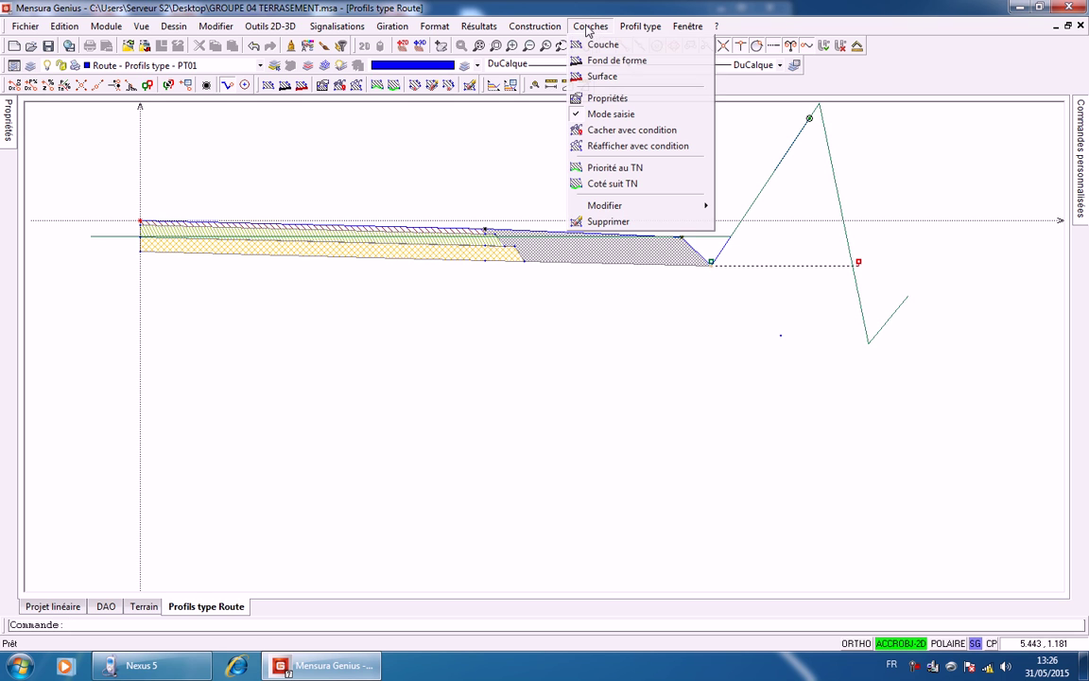
{"action": "left_click", "coordinate": [619, 61]}
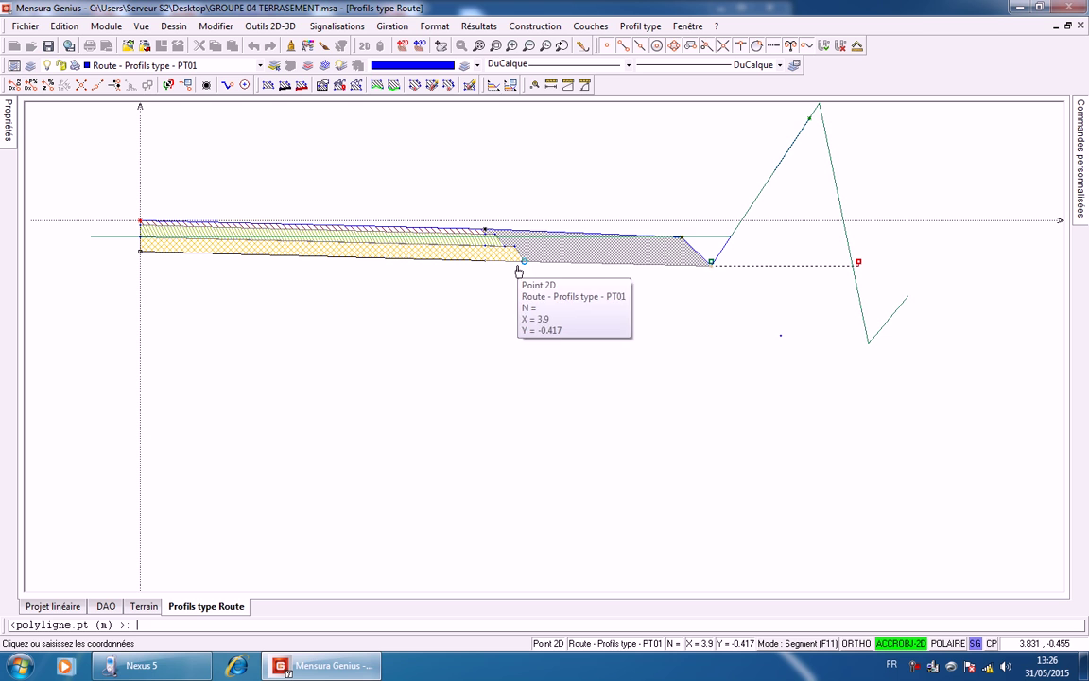
{"action": "left_click", "coordinate": [712, 272]}
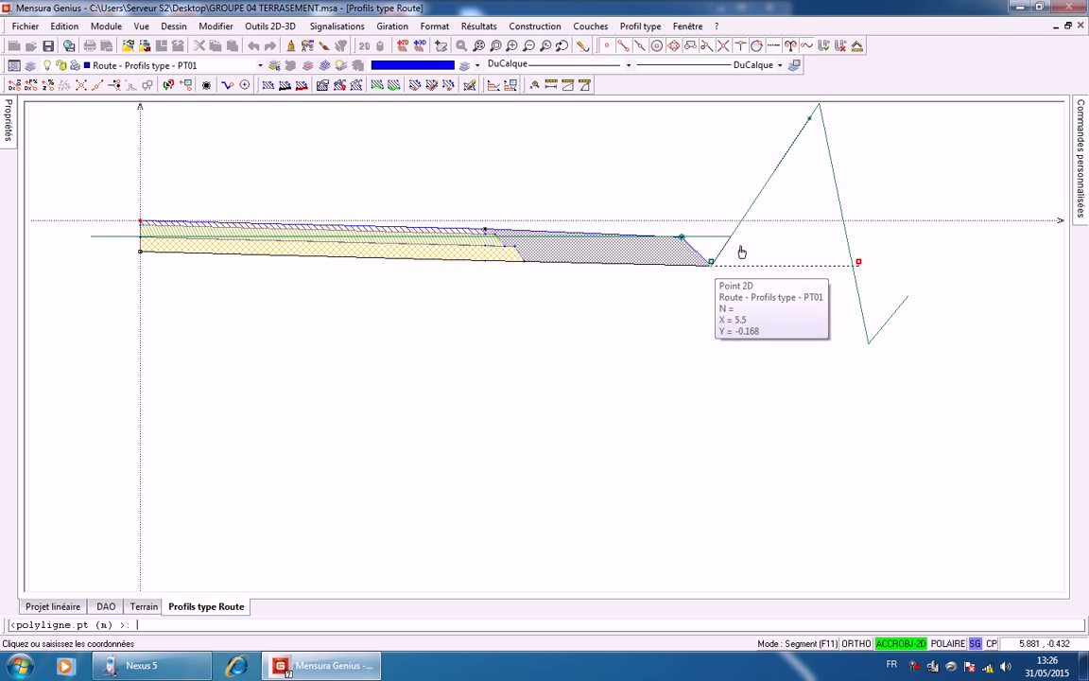
{"action": "right_click", "coordinate": [799, 143]}
{"action": "key", "text": "Escape"}
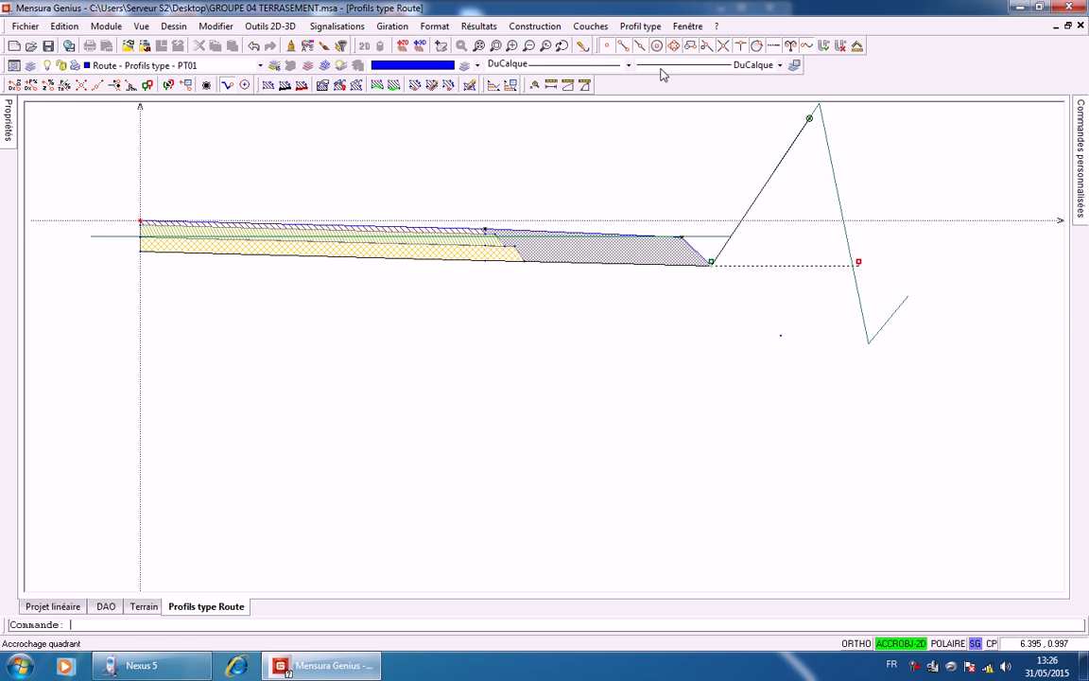
Toggle the condition point at the shoulder slope's lower end from its cut case to its fill case
{"action": "scroll", "coordinate": [653, 263], "scroll_direction": "up", "scroll_amount": 3}
{"action": "scroll", "coordinate": [644, 264], "scroll_direction": "down", "scroll_amount": 4}
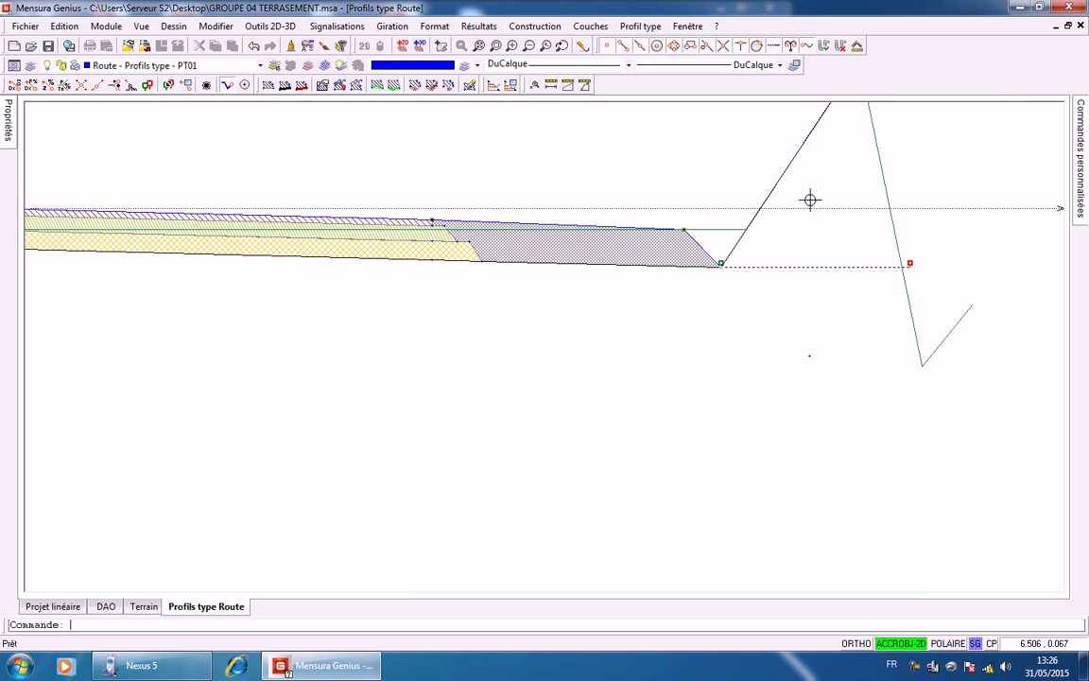
{"action": "mouse_move", "coordinate": [819, 187]}
{"action": "middle_mouse_down"}
{"action": "mouse_move", "coordinate": [797, 269]}
{"action": "mouse_move", "coordinate": [813, 247]}
{"action": "middle_mouse_up"}
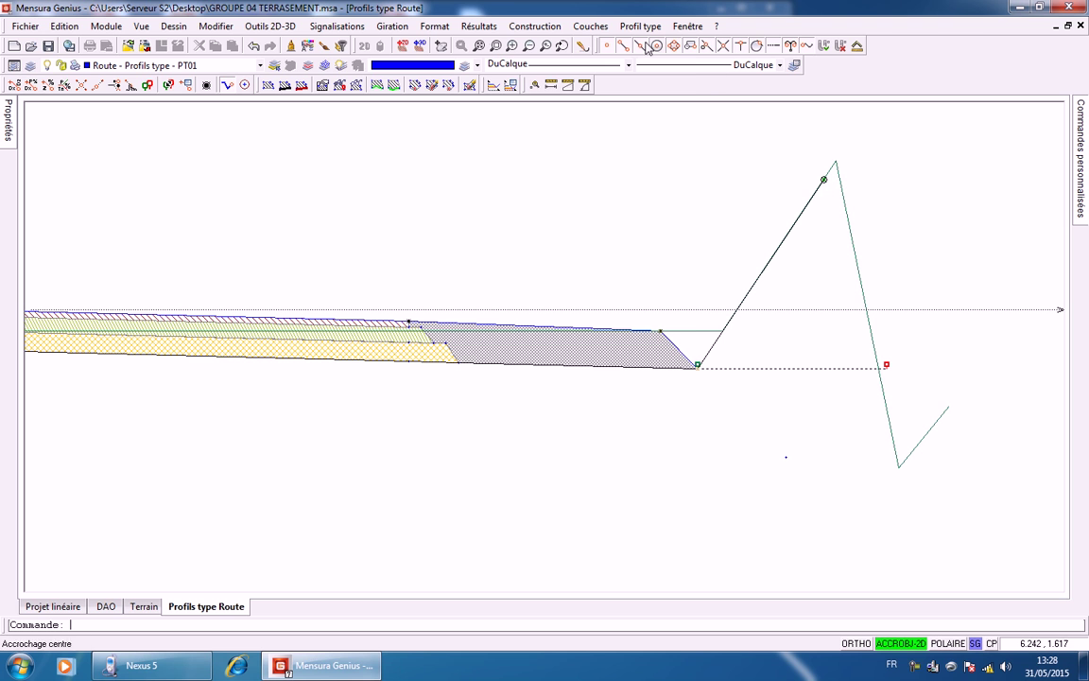
{"action": "left_click", "coordinate": [532, 27]}
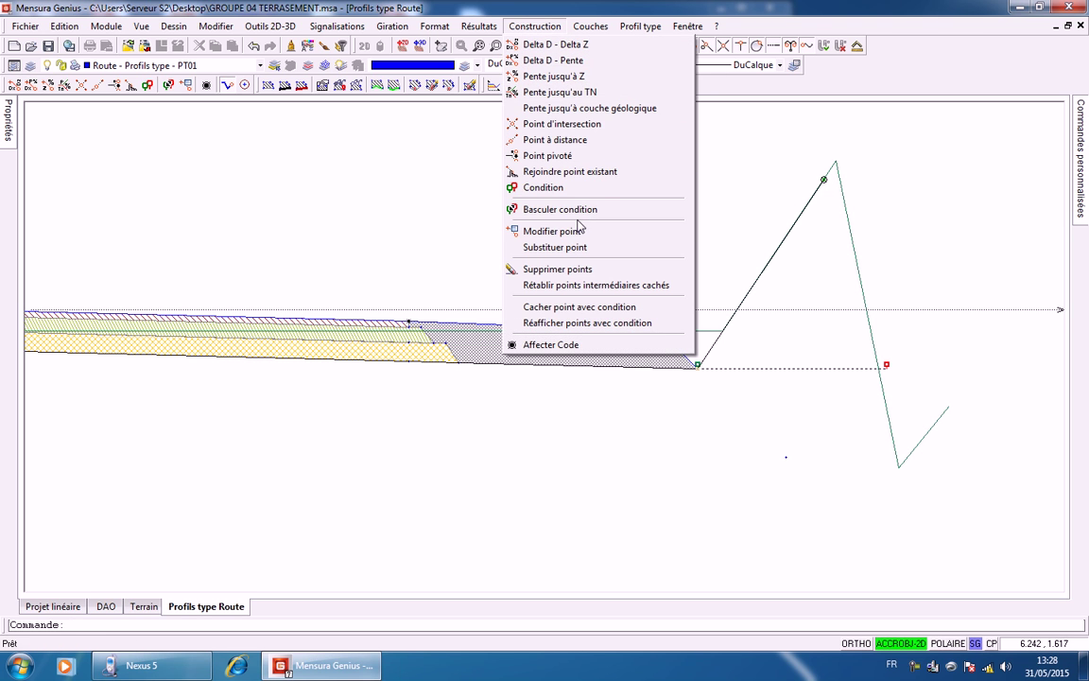
{"action": "left_click", "coordinate": [582, 210]}
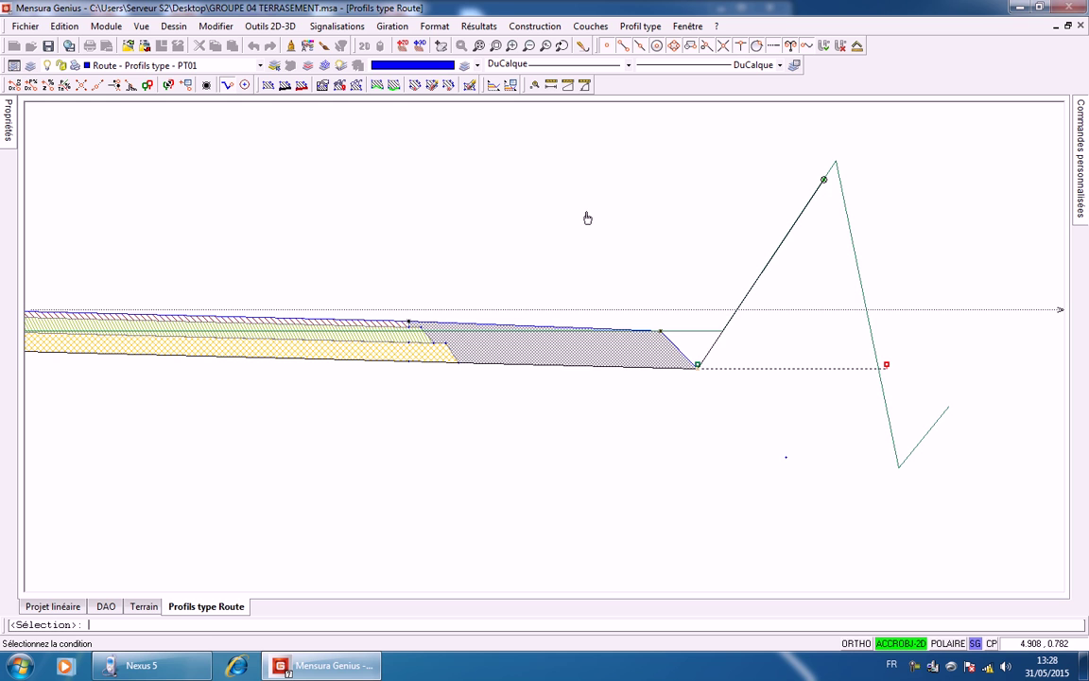
{"action": "left_click", "coordinate": [698, 366]}
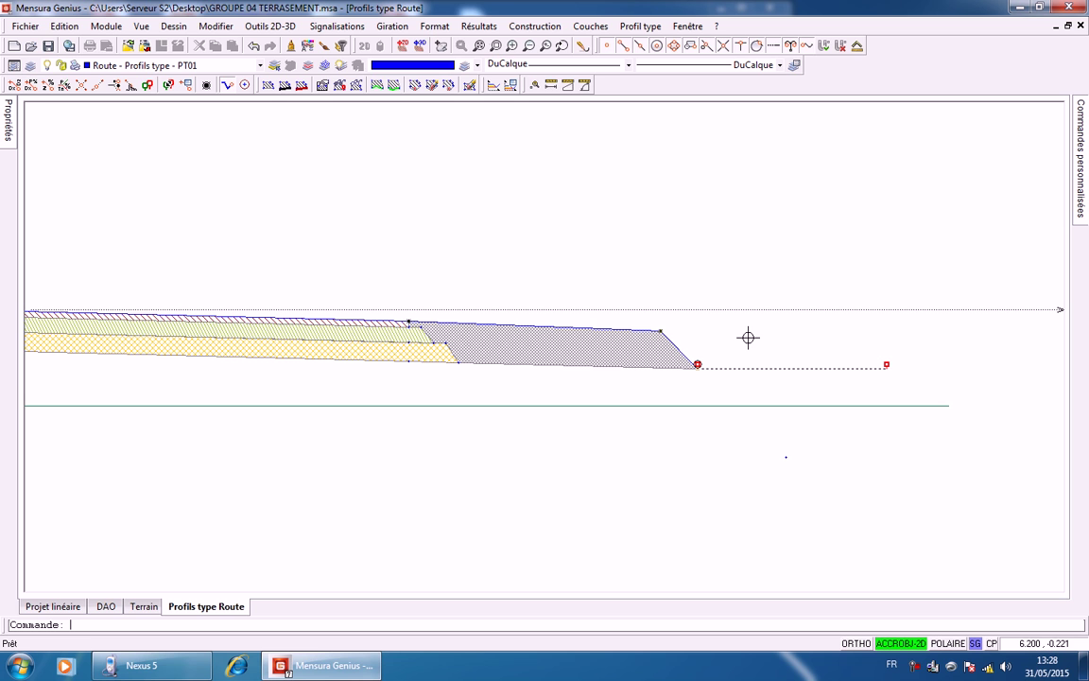
Add a slope-to-terrain point for the fill case, with slope -2/3 and code Talus remblais
{"action": "left_click", "coordinate": [534, 26]}
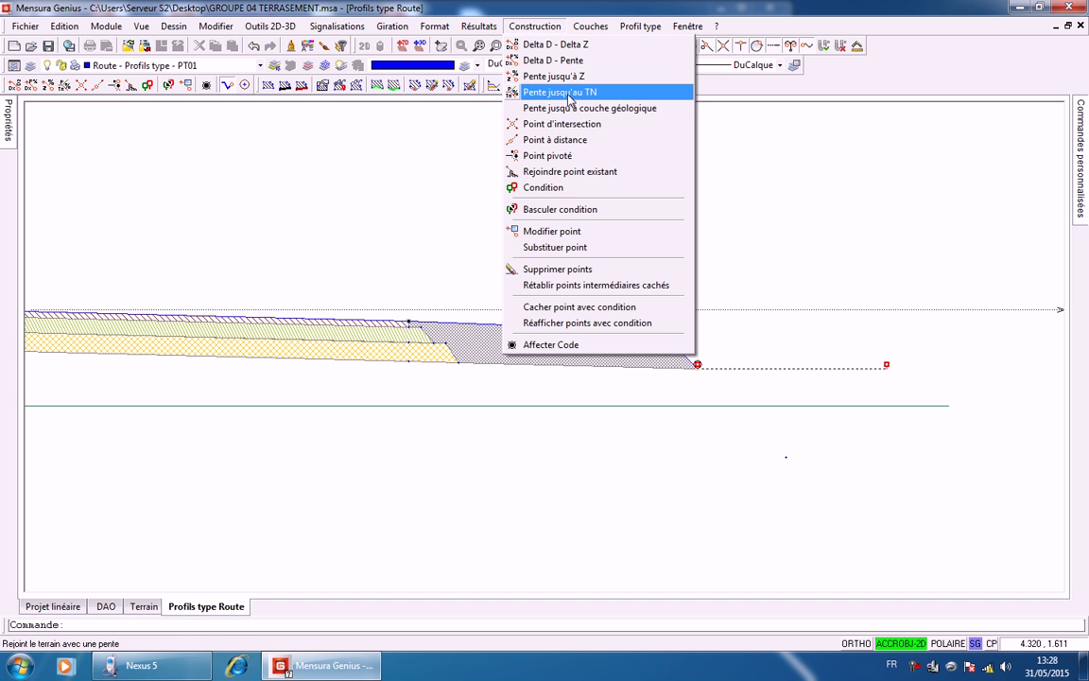
{"action": "left_click", "coordinate": [568, 92]}
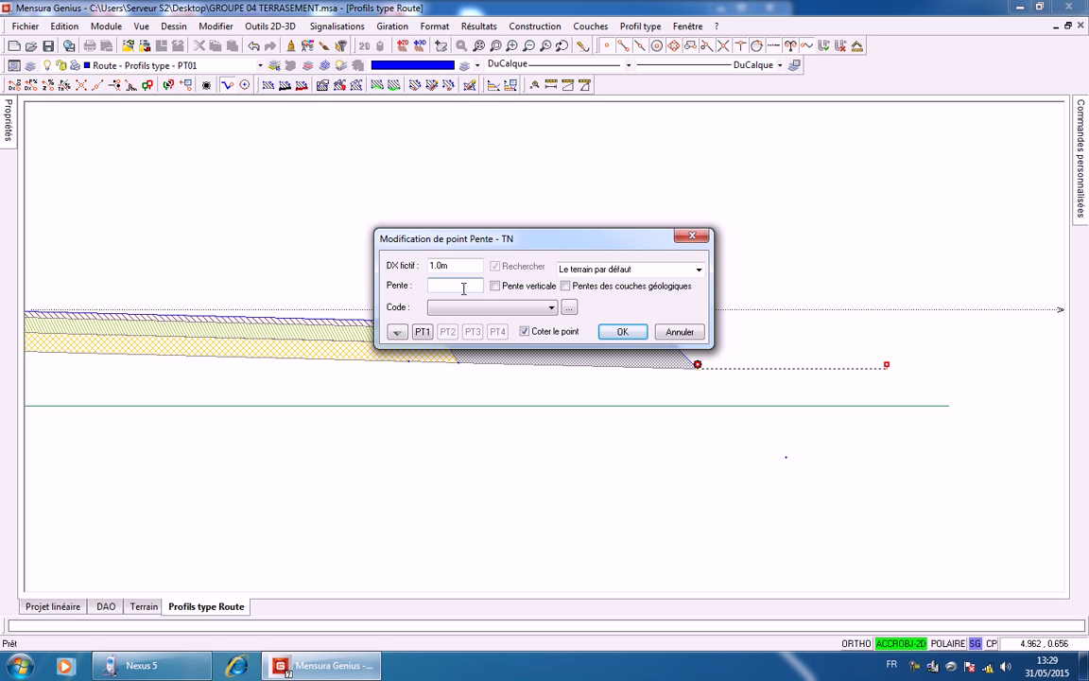
{"action": "type", "text": "-2/3"}
{"action": "left_click", "coordinate": [551, 307]}
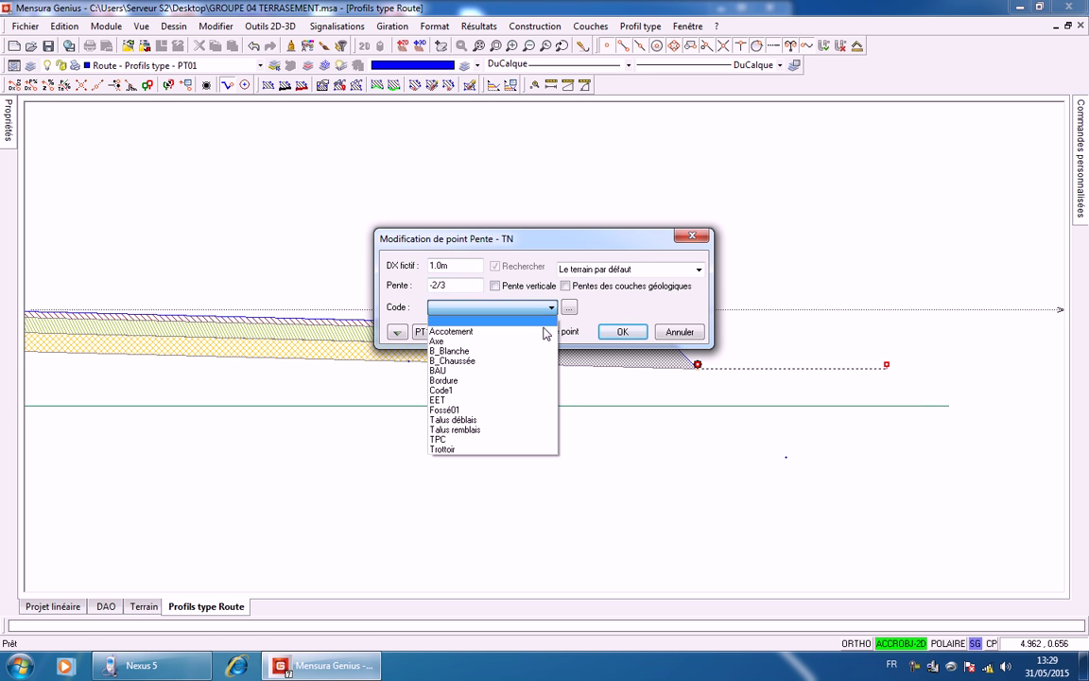
{"action": "left_click", "coordinate": [506, 429]}
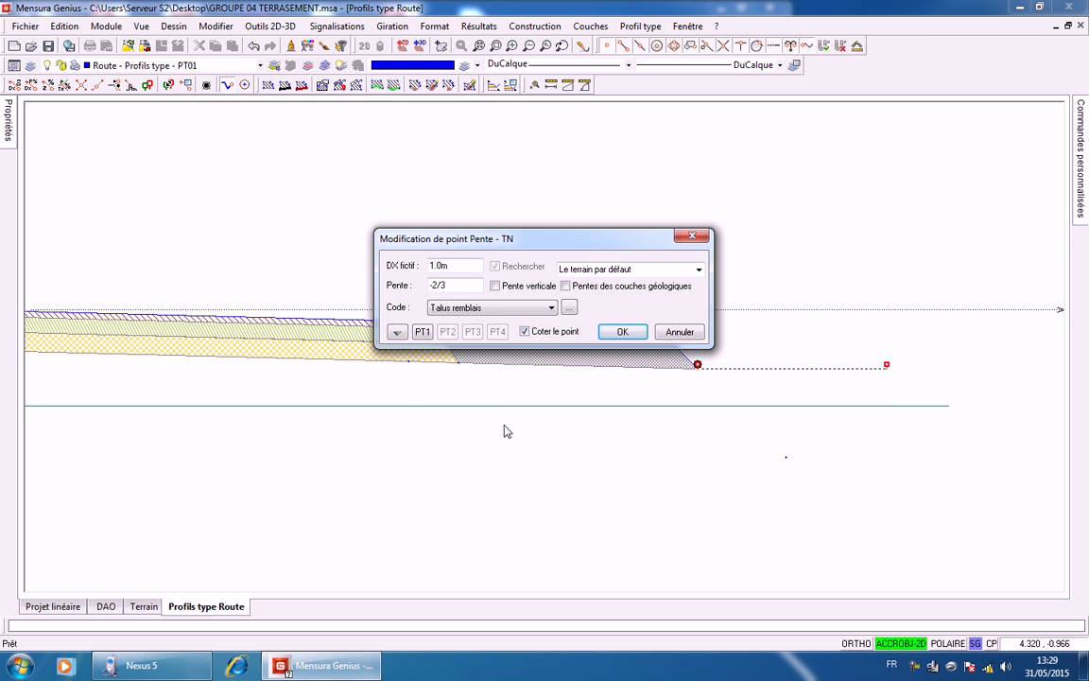
{"action": "left_click", "coordinate": [622, 333]}
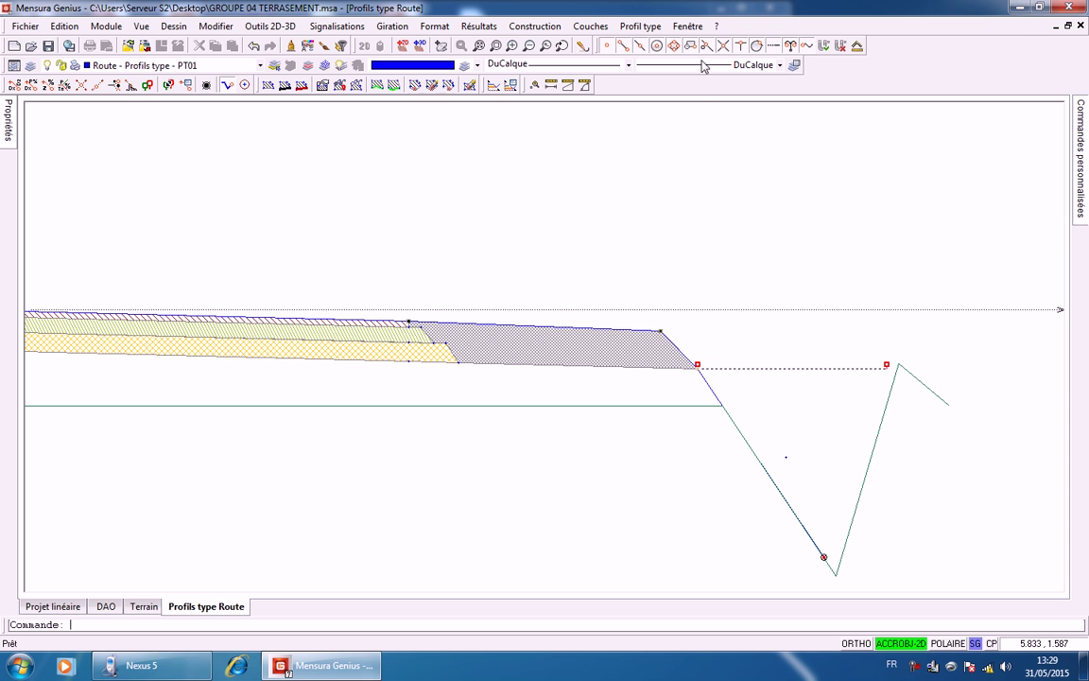
Draw the fond de forme from the axis along the underside of the pavement and shoulder and down the fill slope
{"action": "left_click", "coordinate": [590, 26]}
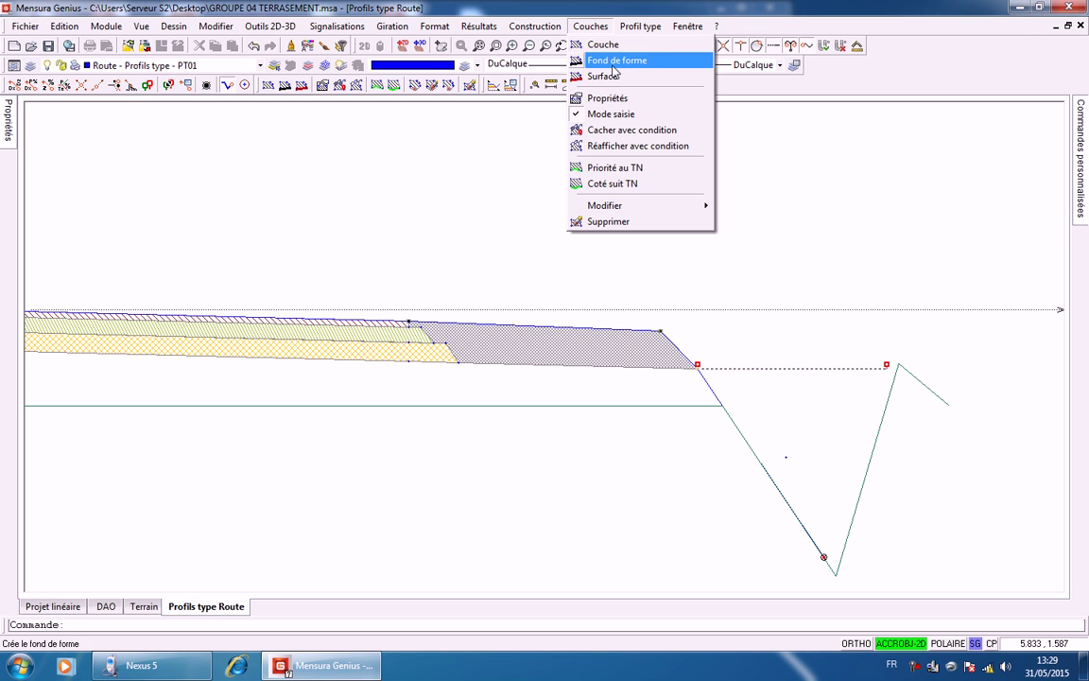
{"action": "left_click", "coordinate": [578, 60]}
{"action": "middle_click_drag", "start_coordinate": [341, 422], "coordinate": [613, 418]}
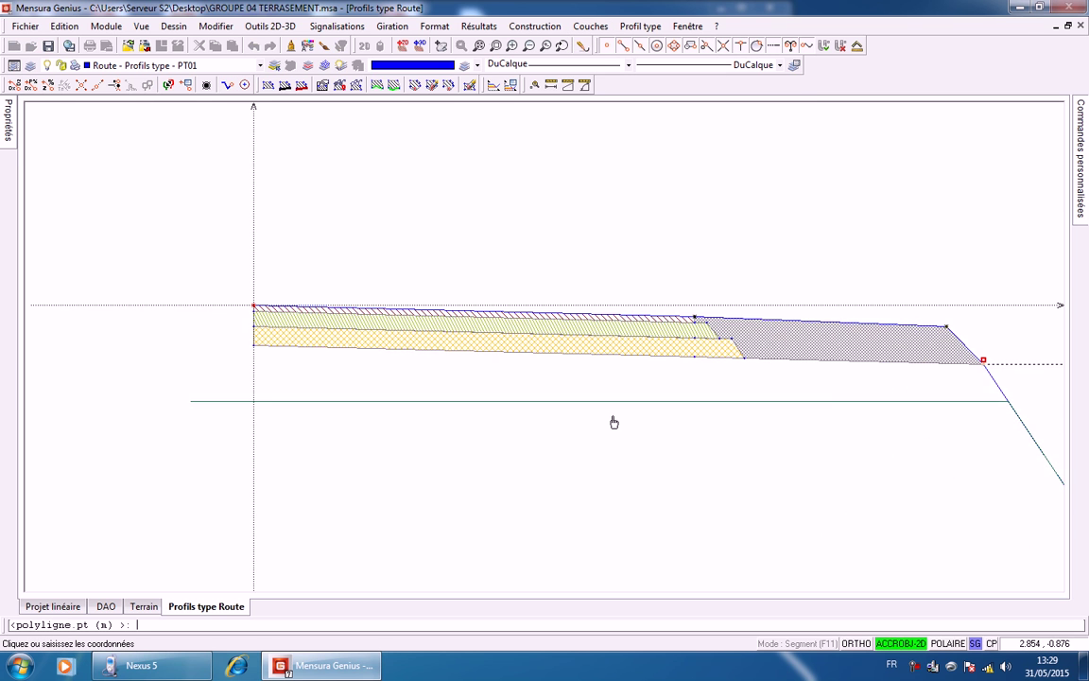
{"action": "left_click", "coordinate": [254, 347]}
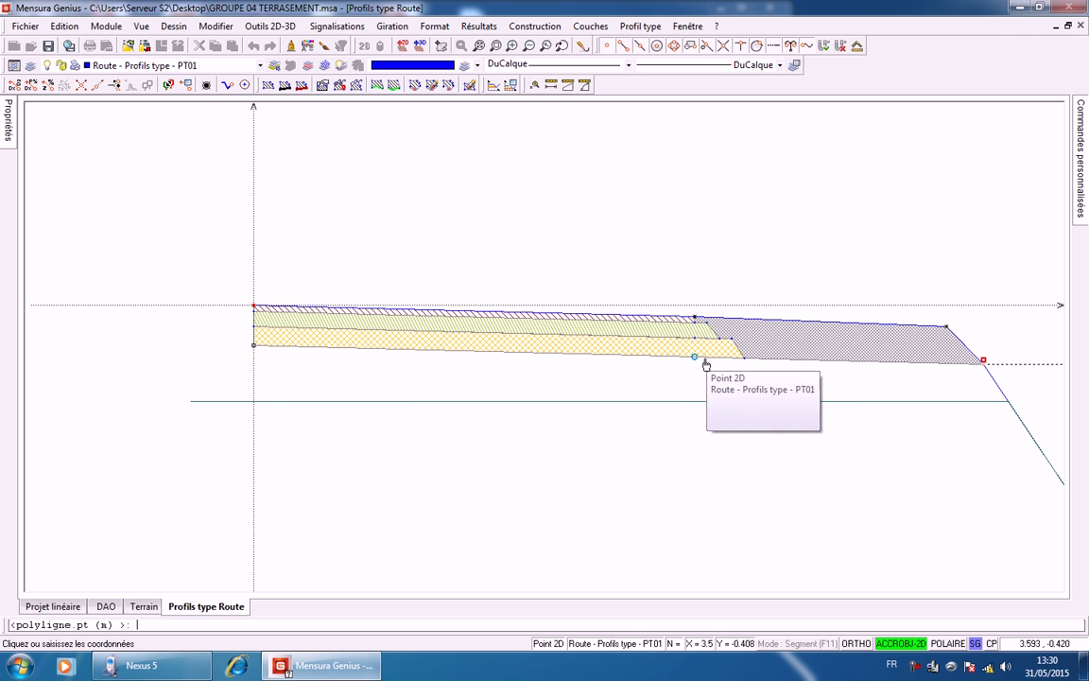
{"action": "middle_click_drag", "start_coordinate": [761, 355], "coordinate": [422, 323]}
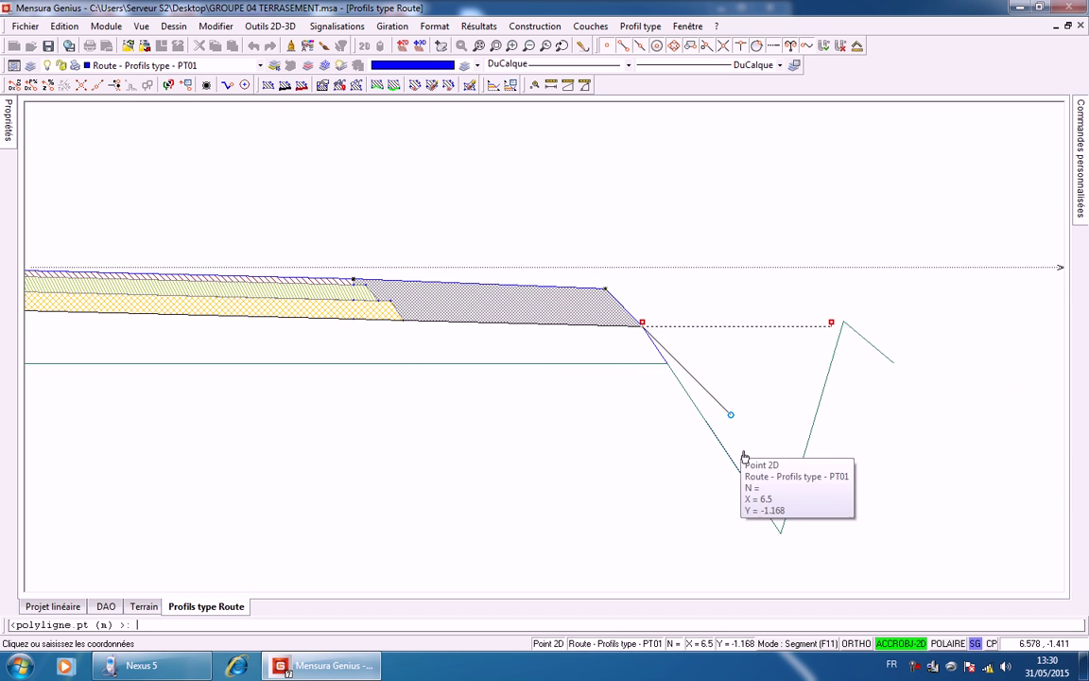
{"action": "left_click", "coordinate": [768, 515]}
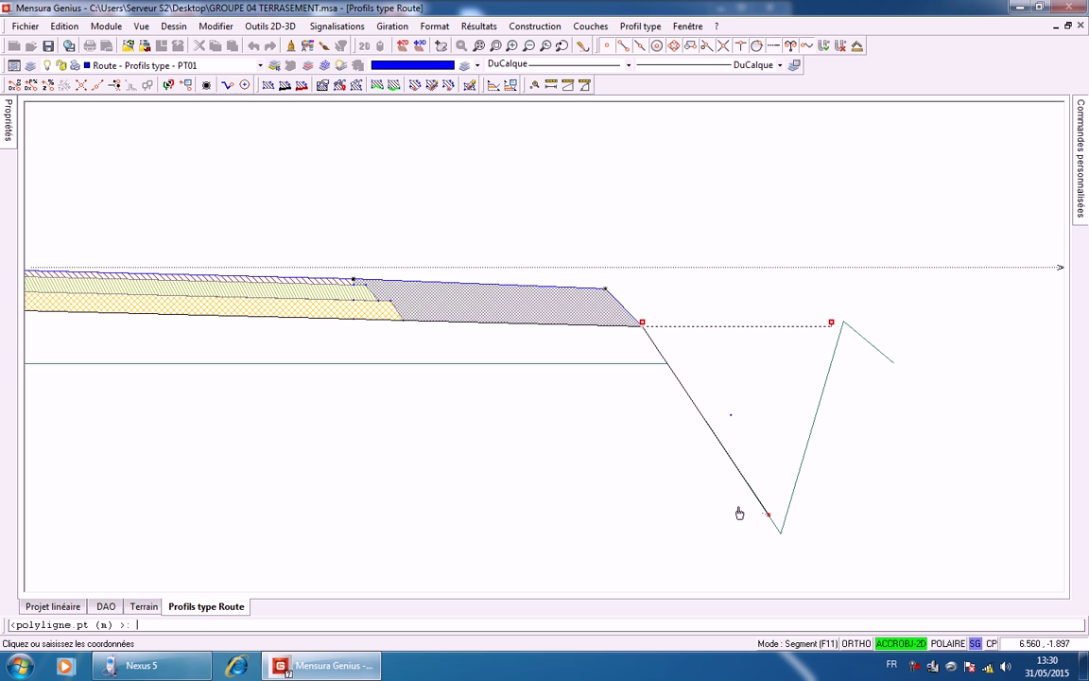
{"action": "right_click", "coordinate": [738, 507]}
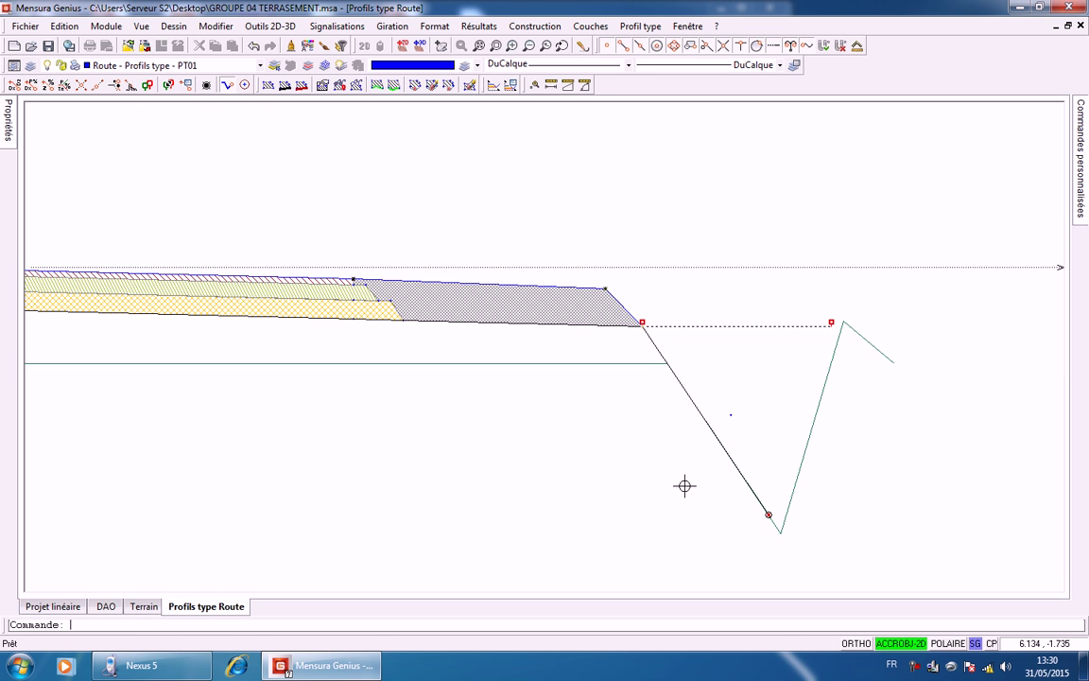
Toggle the condition at the shoulder slope's lower end back to cut, and switch the outer condition to its ditch case
{"action": "scroll", "coordinate": [687, 487], "scroll_direction": "down", "scroll_amount": 1}
{"action": "middle_click_drag", "start_coordinate": [686, 487], "coordinate": [813, 488]}
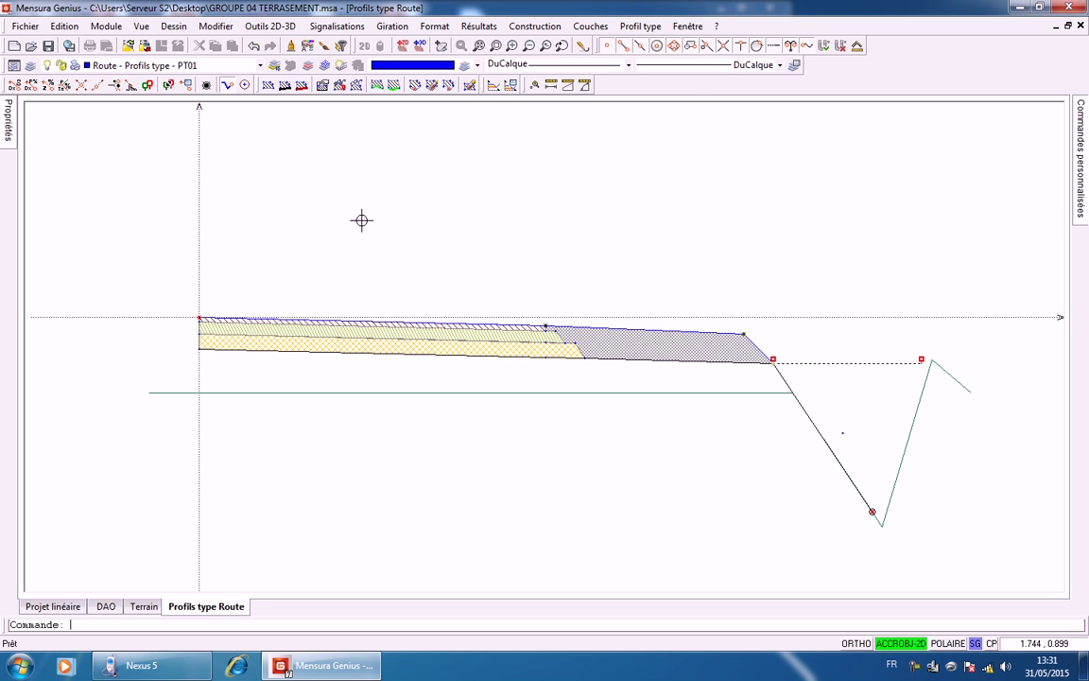
{"action": "left_click", "coordinate": [532, 25]}
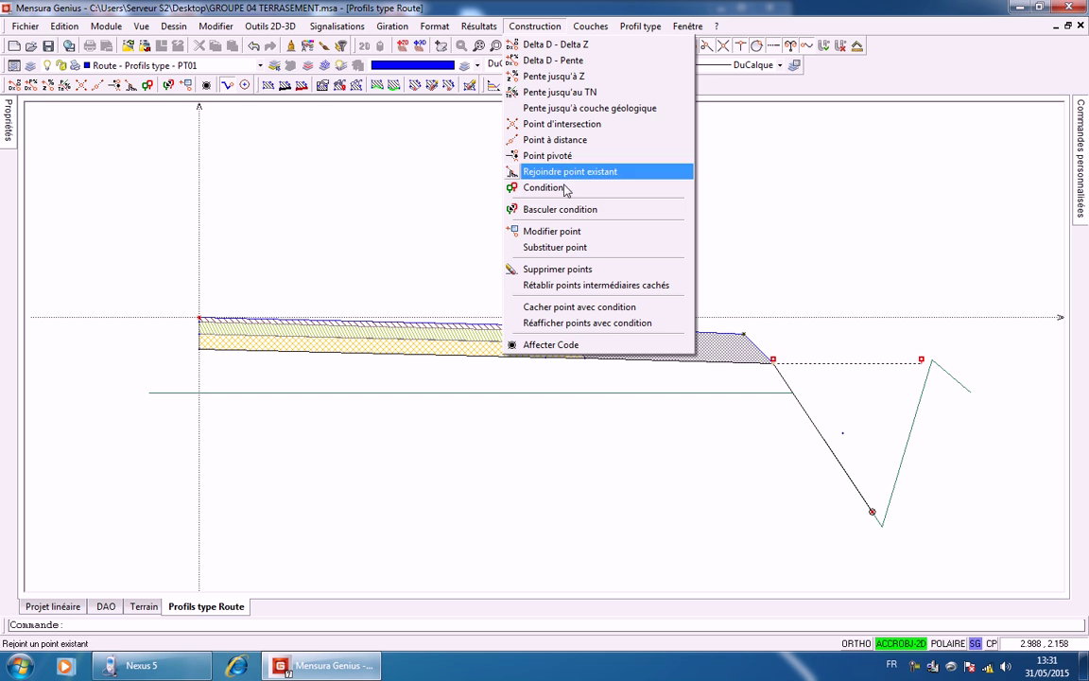
{"action": "left_click", "coordinate": [565, 210]}
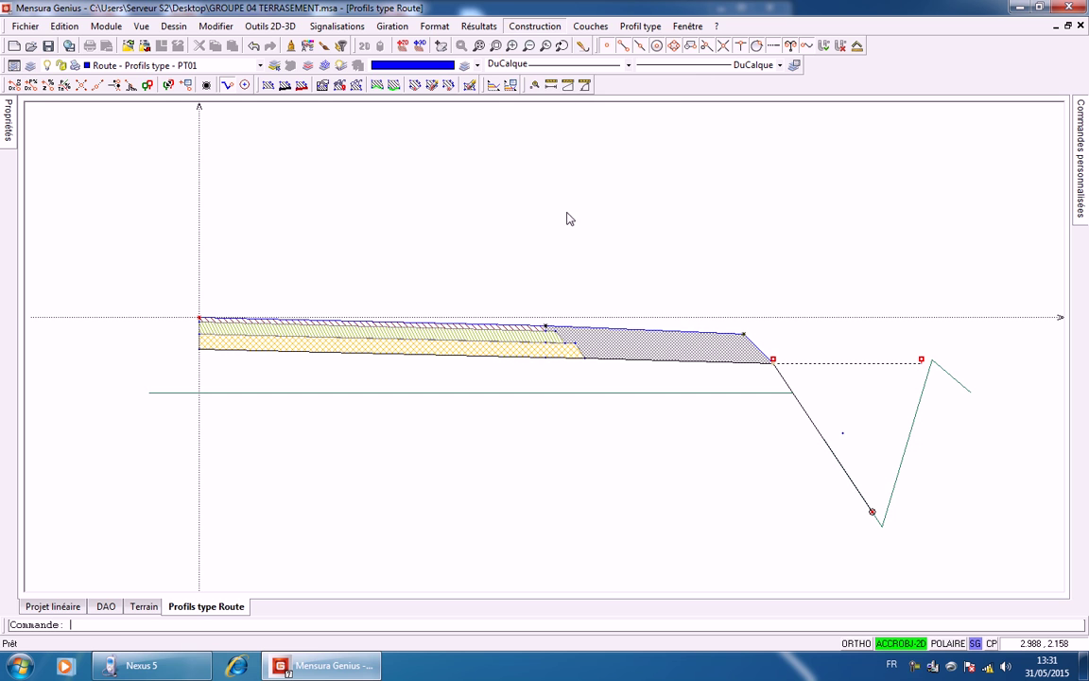
{"action": "left_click", "coordinate": [773, 361]}
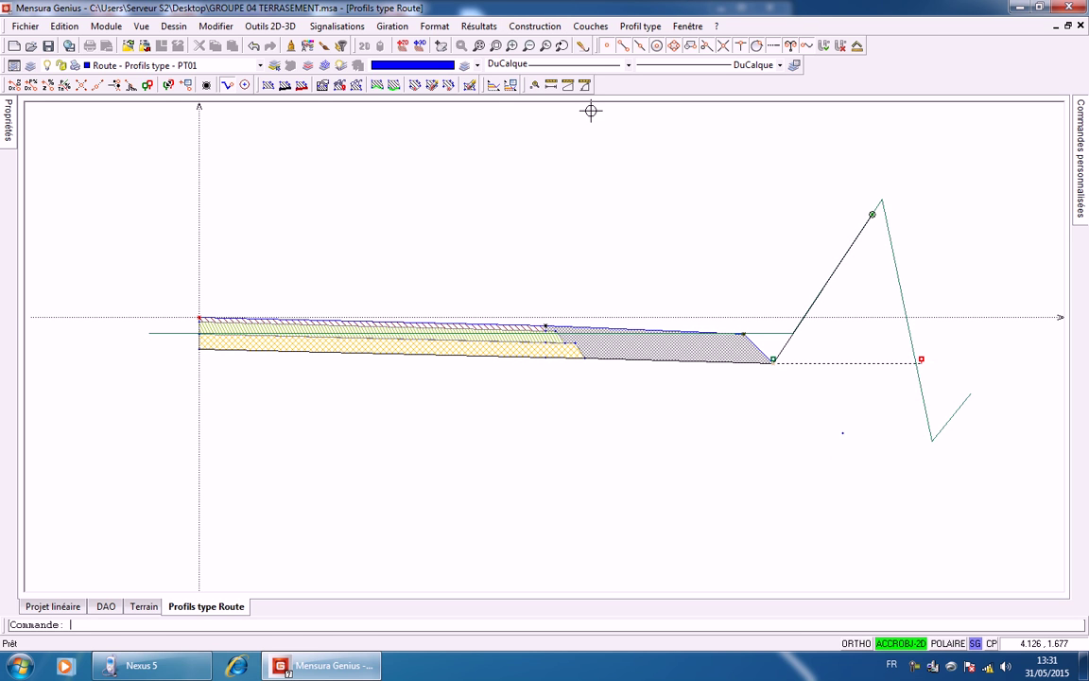
{"action": "left_click", "coordinate": [534, 26]}
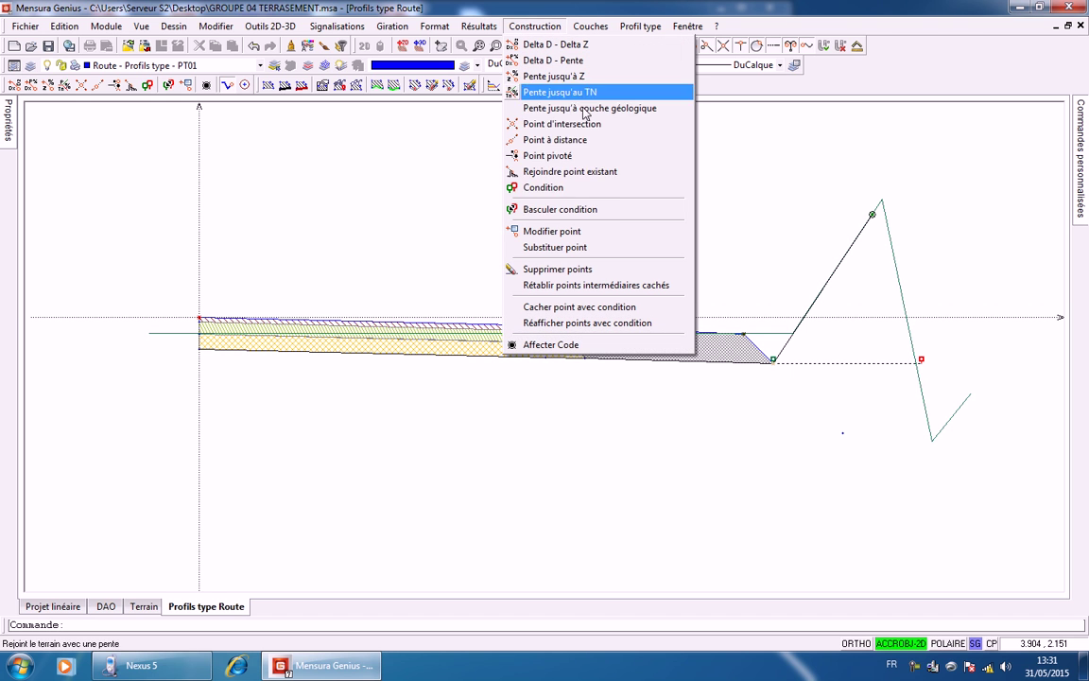
{"action": "left_click", "coordinate": [582, 210]}
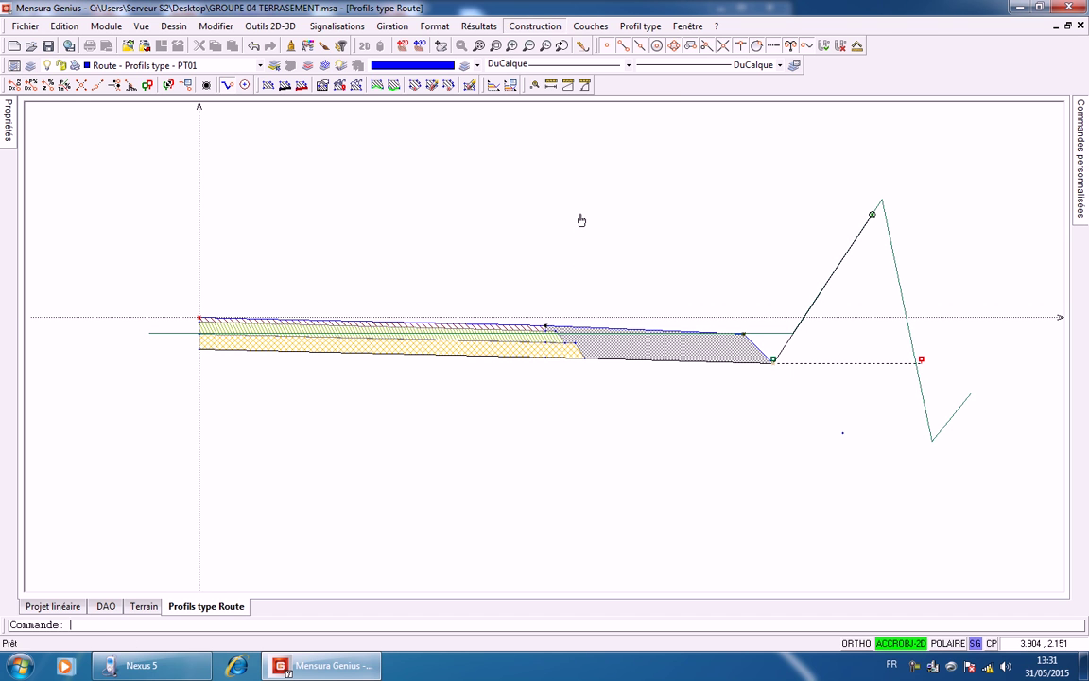
{"action": "left_click", "coordinate": [922, 357]}
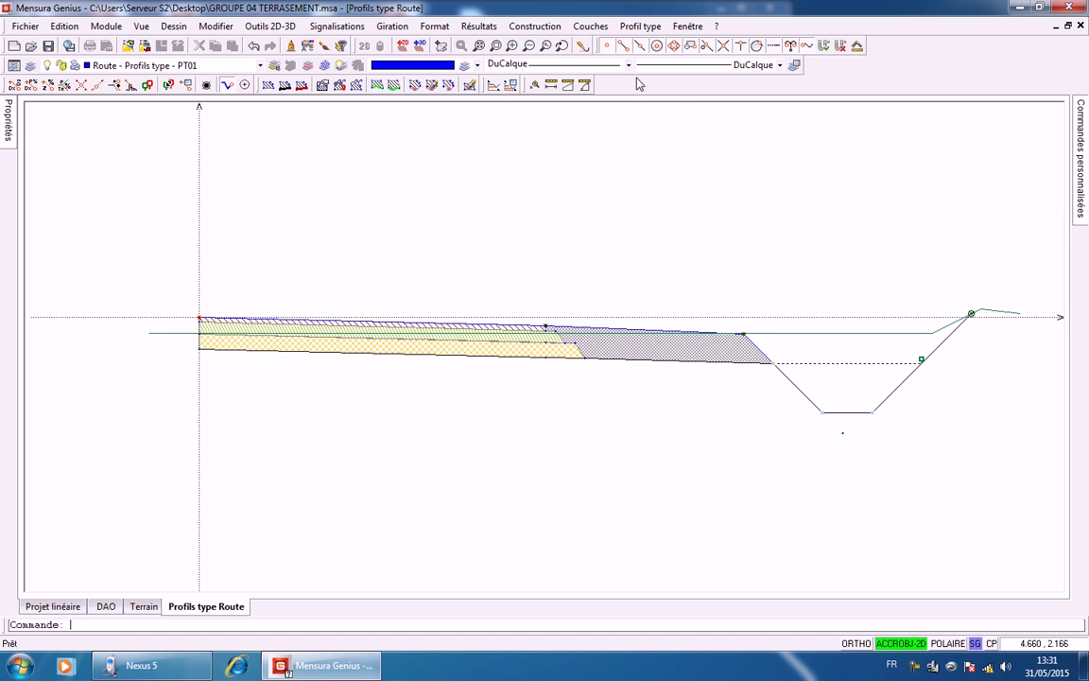
Toggle the outer condition point of PT01 to its case with a direct cut slope and no ditch
{"action": "left_click", "coordinate": [591, 25]}
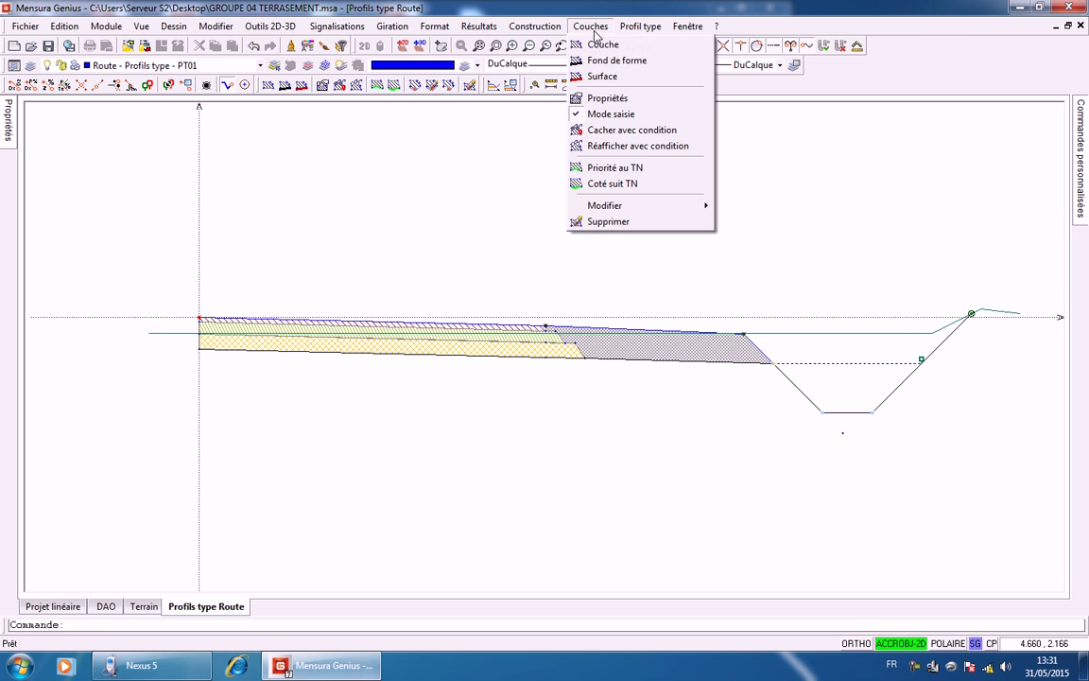
{"action": "mouse_move", "coordinate": [536, 26]}
{"action": "left_click", "coordinate": [601, 231]}
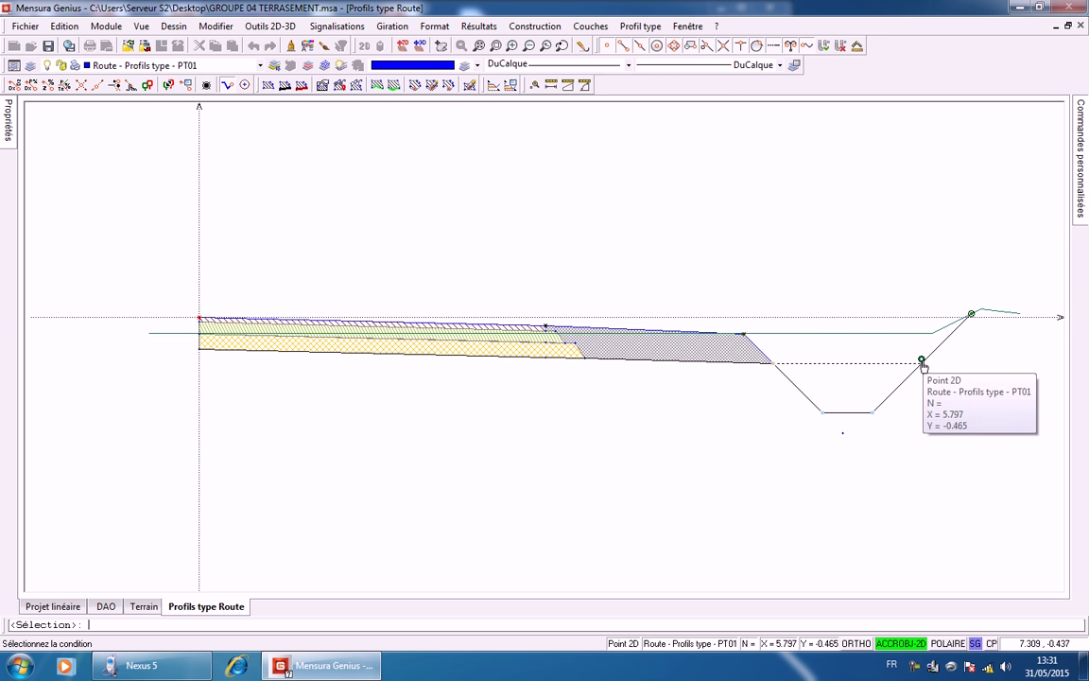
{"action": "left_click", "coordinate": [921, 364]}
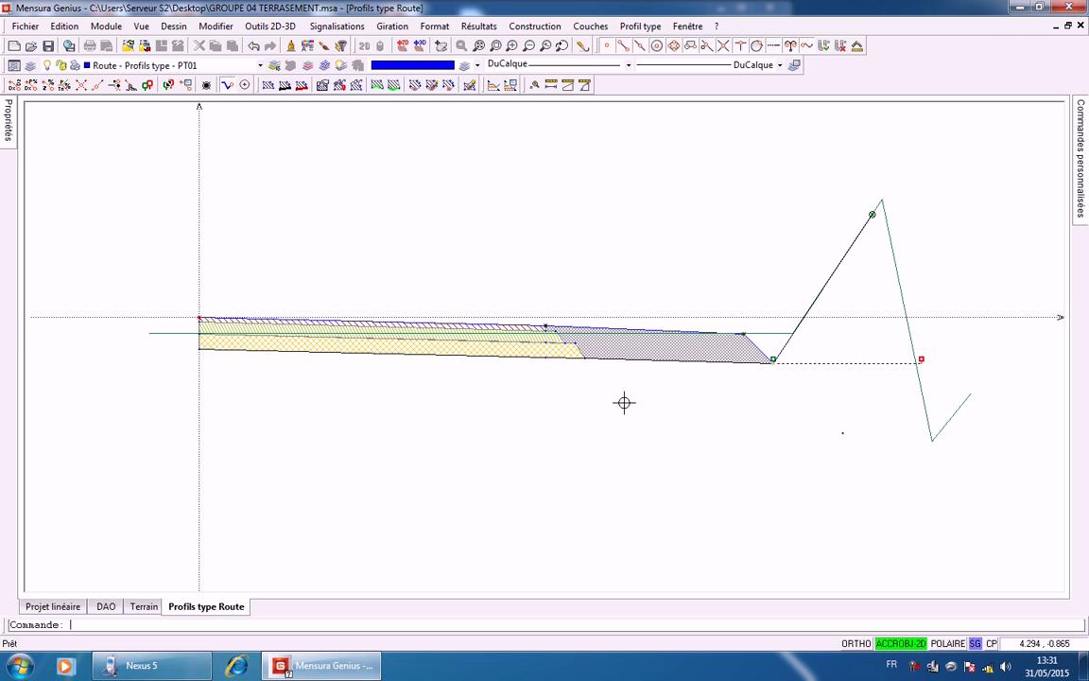
Save the project and close the typical profile view to return to the linear project plan
{"action": "key", "text": "ctrl+s"}
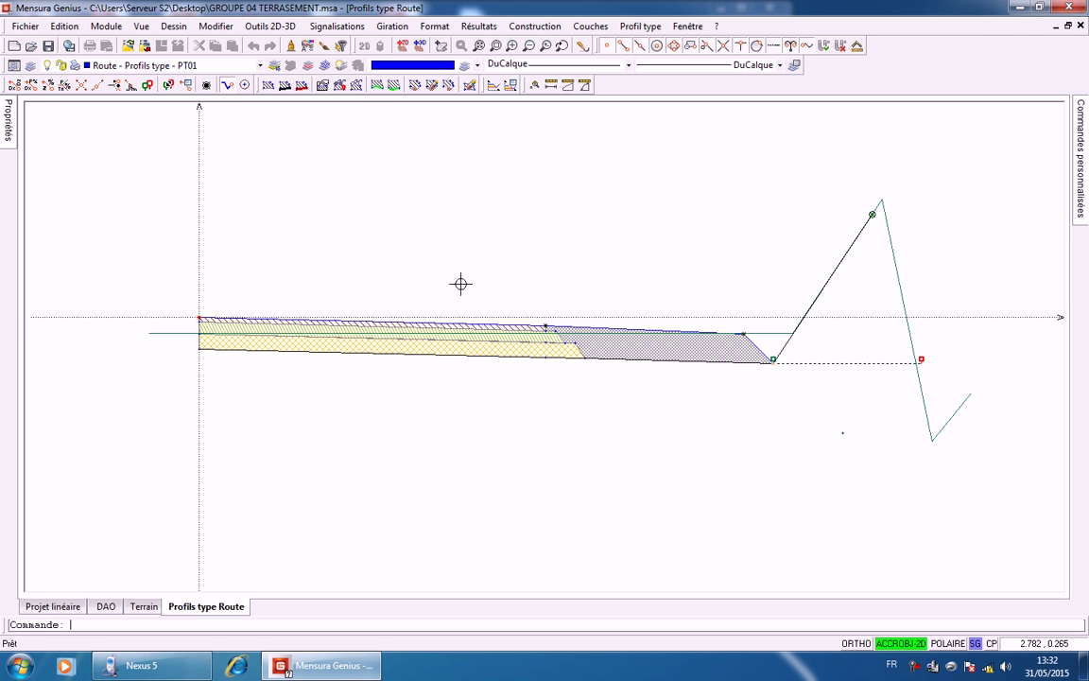
{"action": "left_click", "coordinate": [50, 46]}
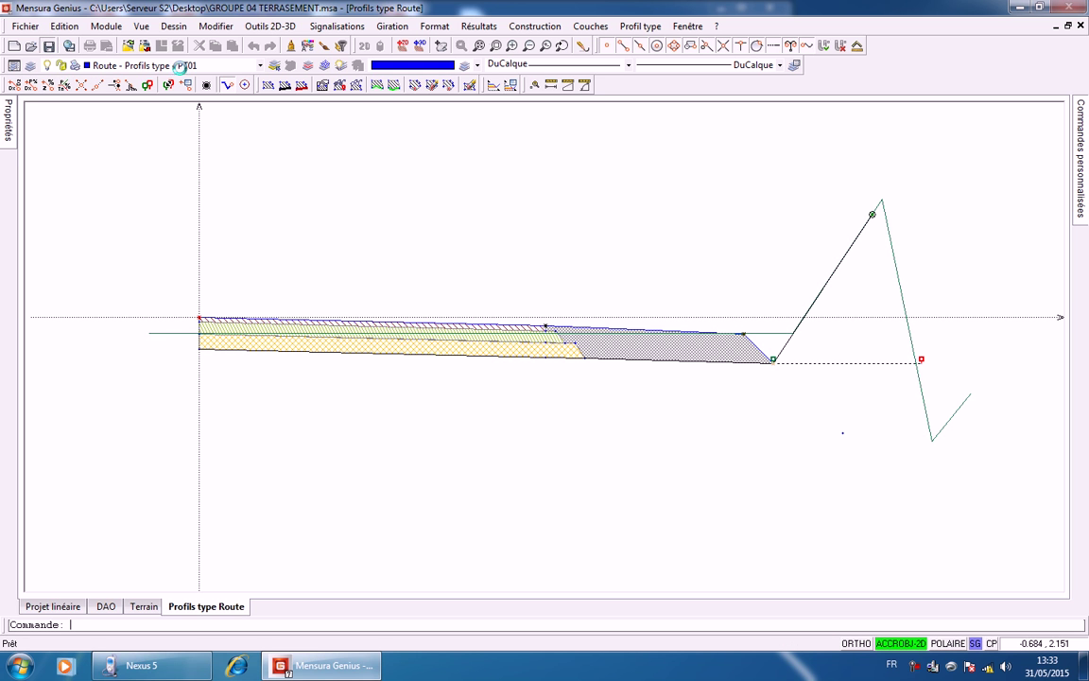
{"action": "left_click", "coordinate": [1080, 26]}
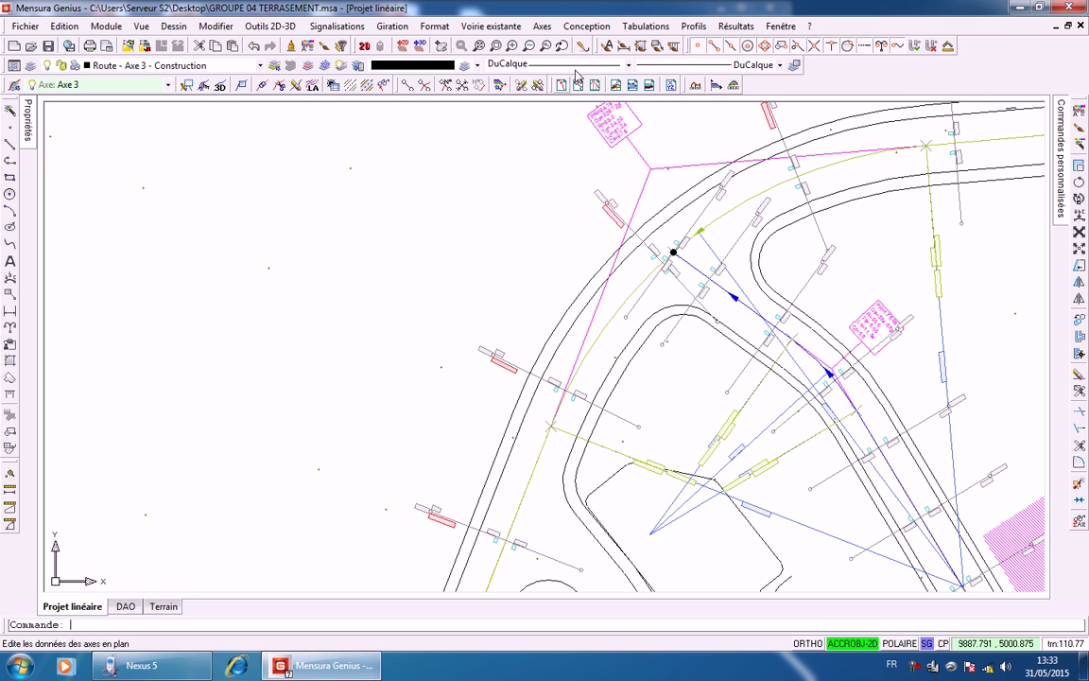
{"action": "left_click", "coordinate": [646, 25]}
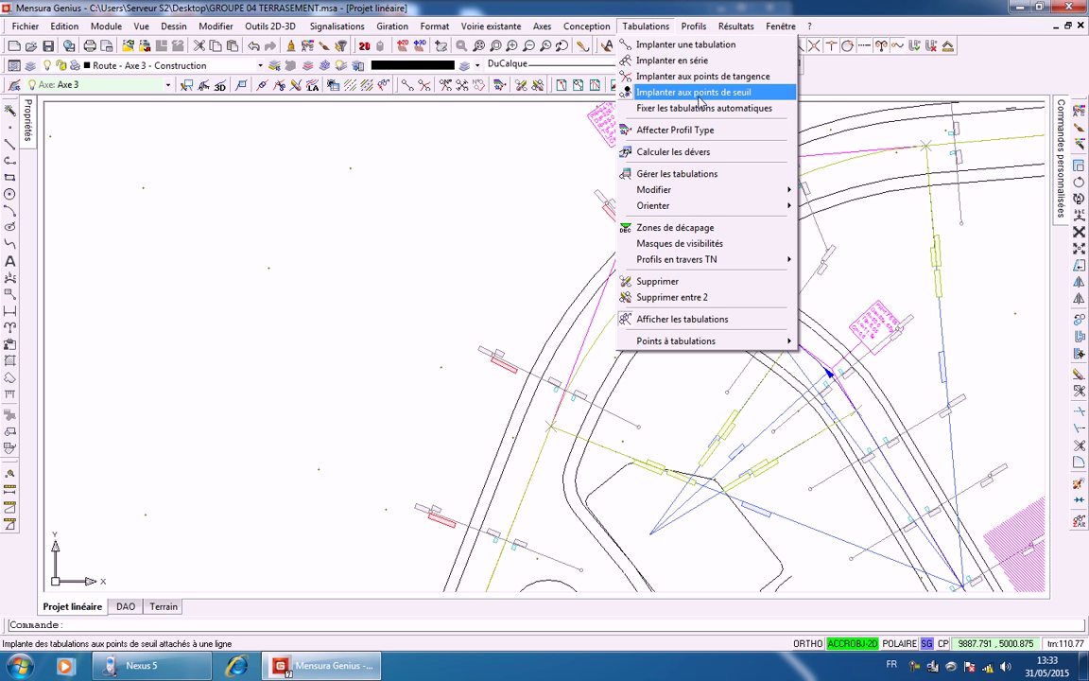
{"action": "left_click", "coordinate": [700, 139]}
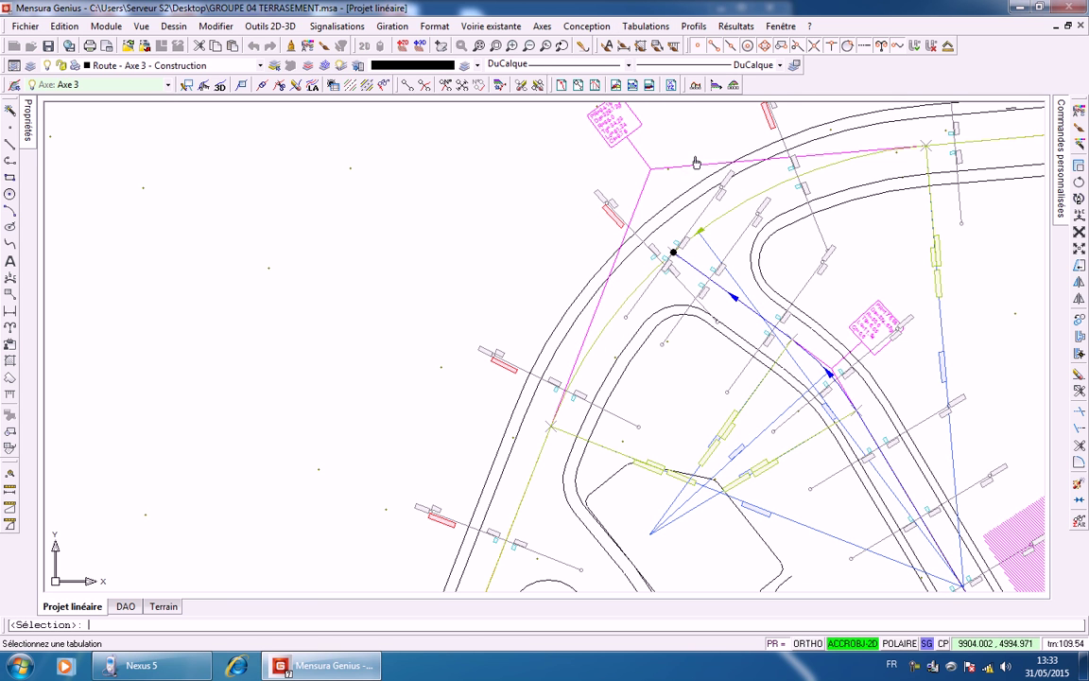
{"action": "scroll", "coordinate": [844, 196], "scroll_direction": "down", "scroll_amount": 2}
{"action": "scroll", "coordinate": [844, 197], "scroll_direction": "down", "scroll_amount": 1}
{"action": "mouse_move", "coordinate": [845, 197]}
{"action": "middle_mouse_down"}
{"action": "mouse_move", "coordinate": [518, 207]}
{"action": "mouse_move", "coordinate": [440, 234]}
{"action": "middle_mouse_up"}
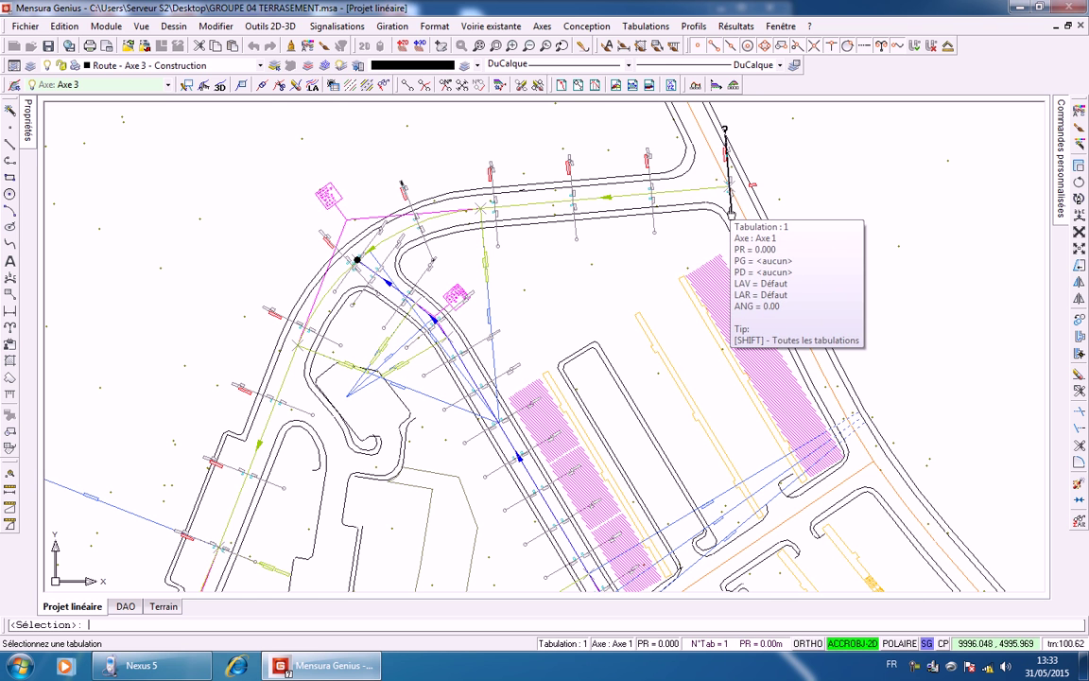
{"action": "left_click", "coordinate": [731, 218]}
{"action": "scroll", "coordinate": [543, 225], "scroll_direction": "down", "scroll_amount": 3}
{"action": "mouse_move", "coordinate": [559, 222]}
{"action": "middle_mouse_down"}
{"action": "mouse_move", "coordinate": [745, 61]}
{"action": "mouse_move", "coordinate": [652, 129]}
{"action": "mouse_move", "coordinate": [668, 117]}
{"action": "middle_mouse_up"}
{"action": "middle_click_drag", "start_coordinate": [448, 398], "coordinate": [555, 242]}
{"action": "middle_click_drag", "start_coordinate": [482, 548], "coordinate": [522, 409]}
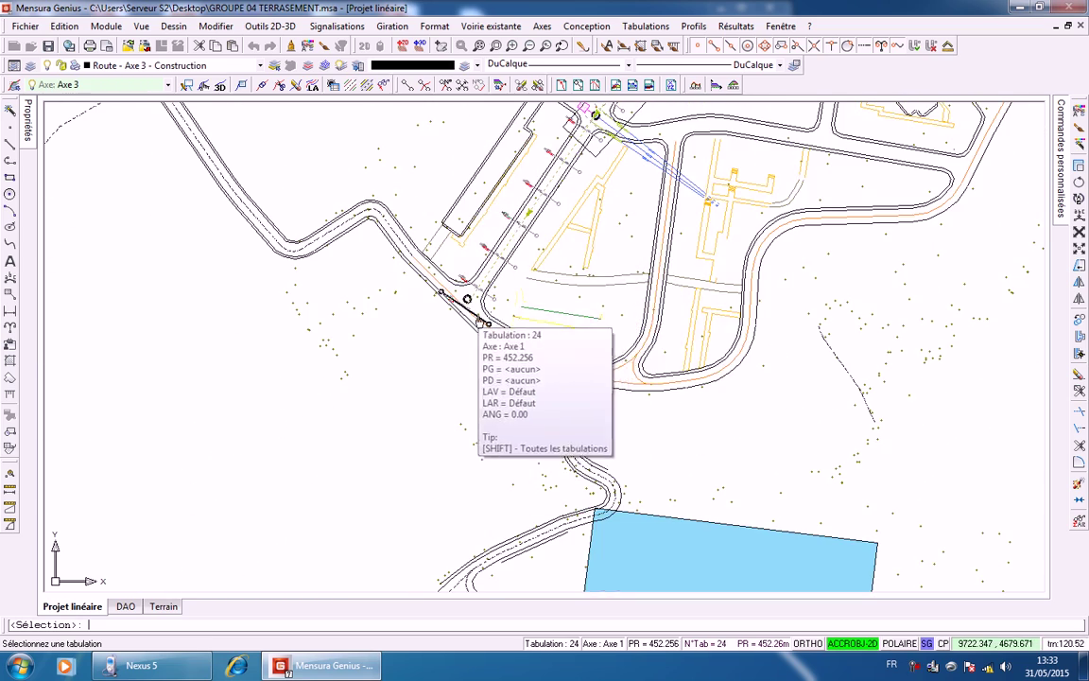
{"action": "left_click", "coordinate": [484, 320]}
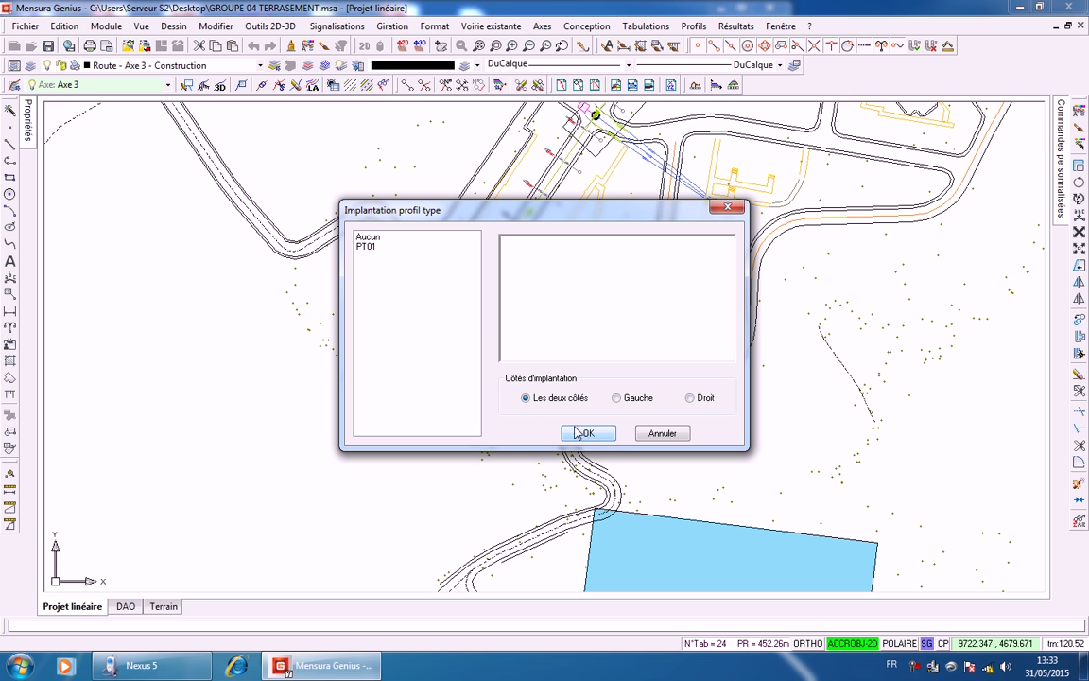
{"action": "left_click", "coordinate": [665, 434]}
Try to calculate the crossfalls (dévers) of Axe 1 from tabulation 1 to tabulation 24
{"action": "left_click", "coordinate": [650, 26]}
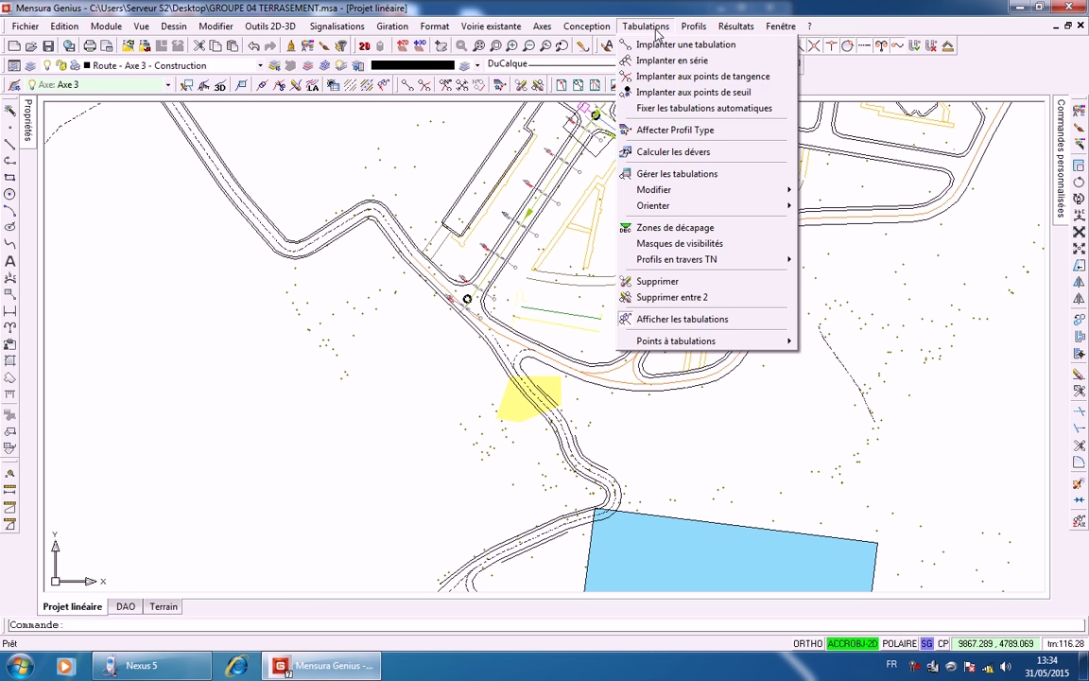
{"action": "left_click", "coordinate": [688, 151]}
{"action": "mouse_move", "coordinate": [786, 166]}
{"action": "middle_mouse_down"}
{"action": "mouse_move", "coordinate": [537, 248]}
{"action": "mouse_move", "coordinate": [508, 271]}
{"action": "middle_mouse_up"}
{"action": "middle_click_drag", "start_coordinate": [686, 214], "coordinate": [378, 346]}
{"action": "scroll", "coordinate": [452, 340], "scroll_direction": "down", "scroll_amount": 3}
{"action": "scroll", "coordinate": [450, 312], "scroll_direction": "up", "scroll_amount": 6}
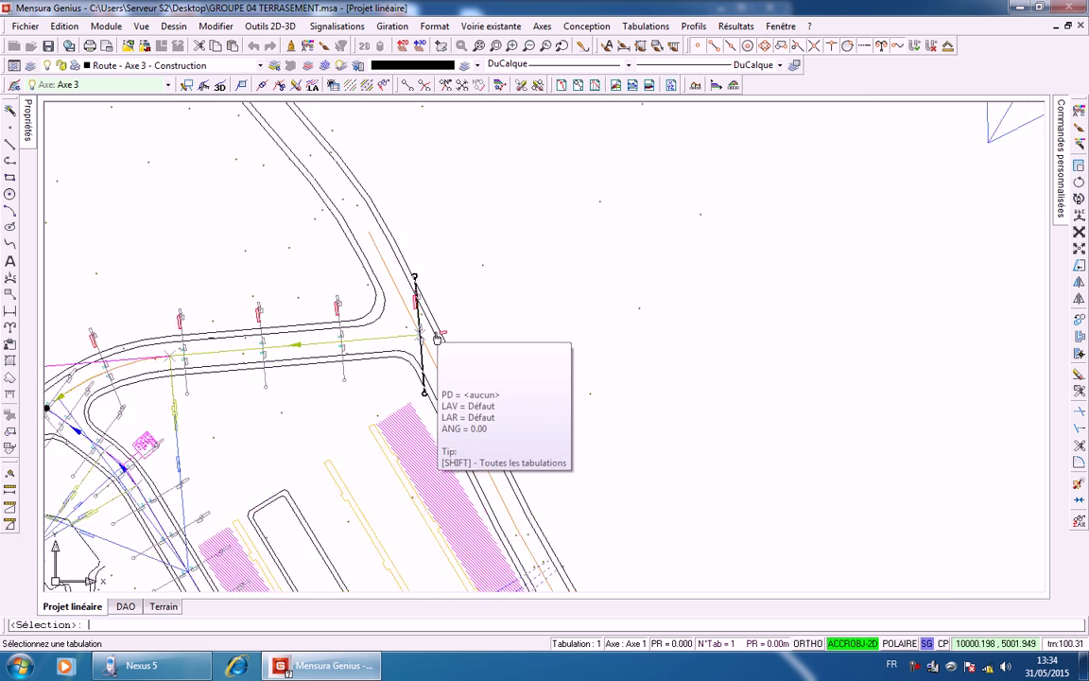
{"action": "scroll", "coordinate": [437, 339], "scroll_direction": "up", "scroll_amount": 2}
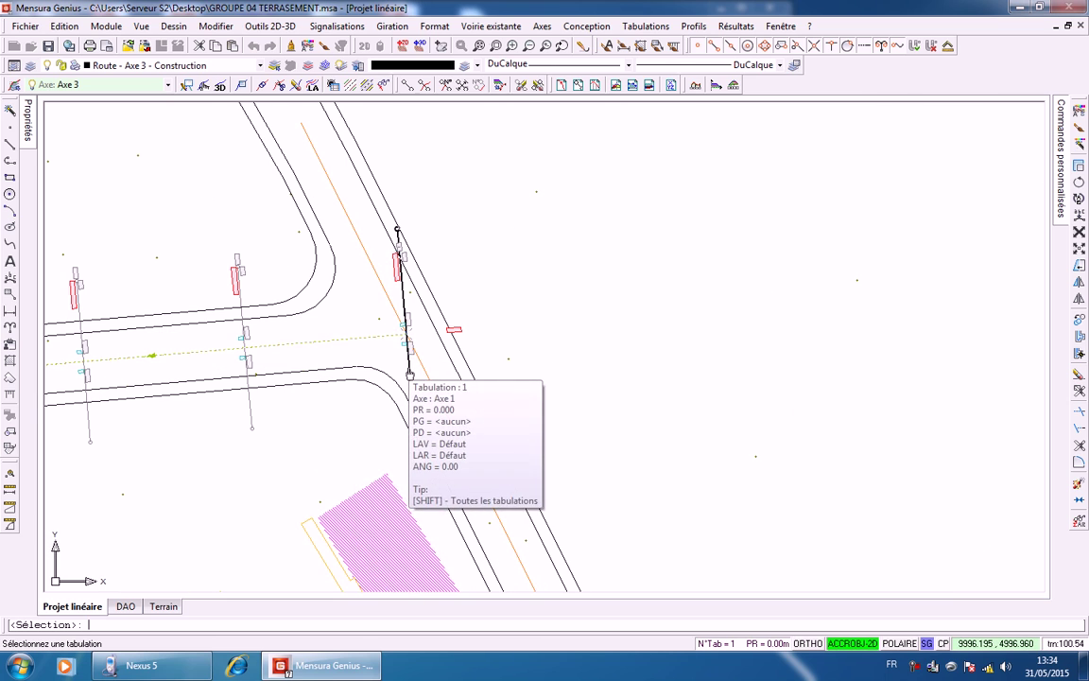
{"action": "scroll", "coordinate": [444, 391], "scroll_direction": "down", "scroll_amount": 3}
{"action": "middle_click_drag", "start_coordinate": [408, 382], "coordinate": [848, 141]}
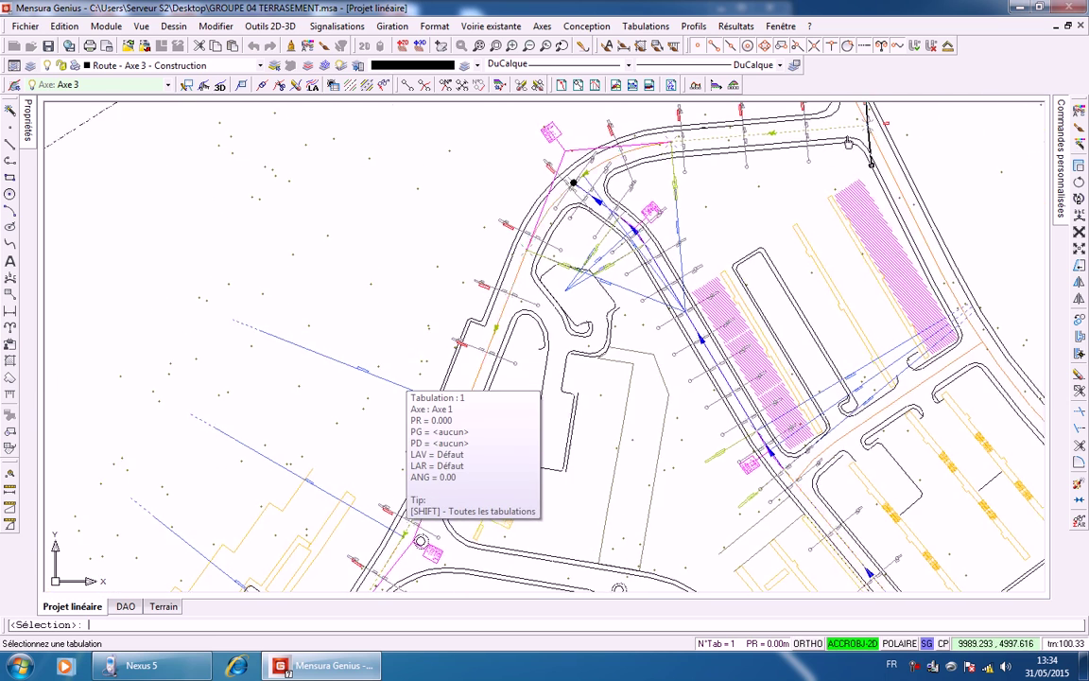
{"action": "scroll", "coordinate": [745, 212], "scroll_direction": "down", "scroll_amount": 4}
{"action": "middle_click_drag", "start_coordinate": [449, 516], "coordinate": [590, 301]}
{"action": "scroll", "coordinate": [590, 304], "scroll_direction": "up", "scroll_amount": 4}
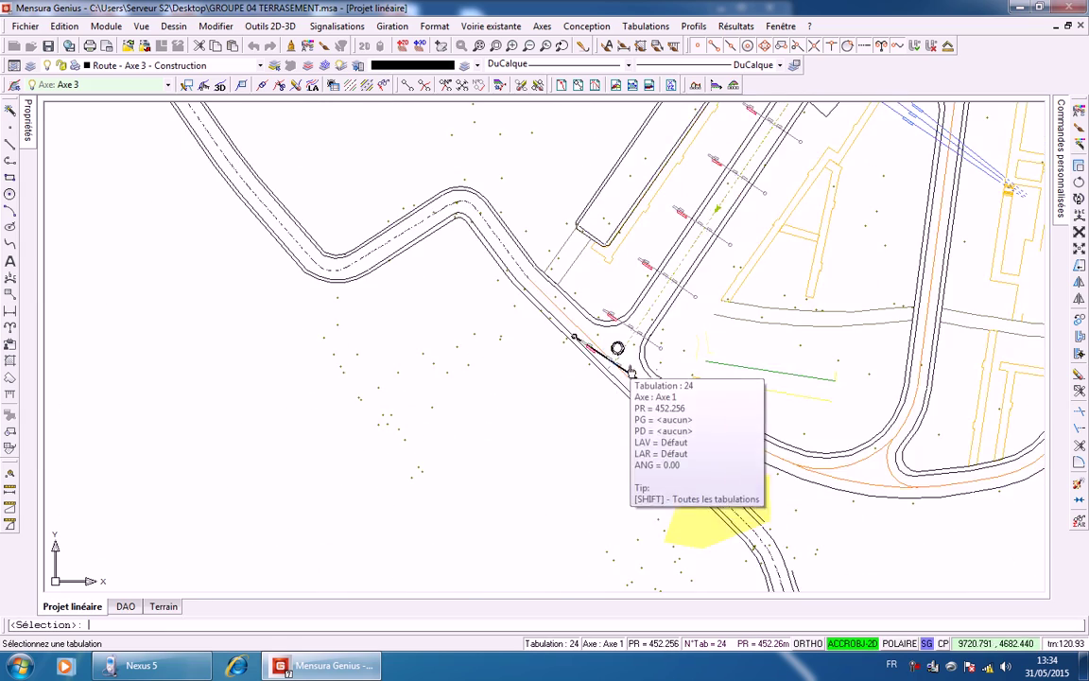
{"action": "scroll", "coordinate": [558, 329], "scroll_direction": "up", "scroll_amount": 3}
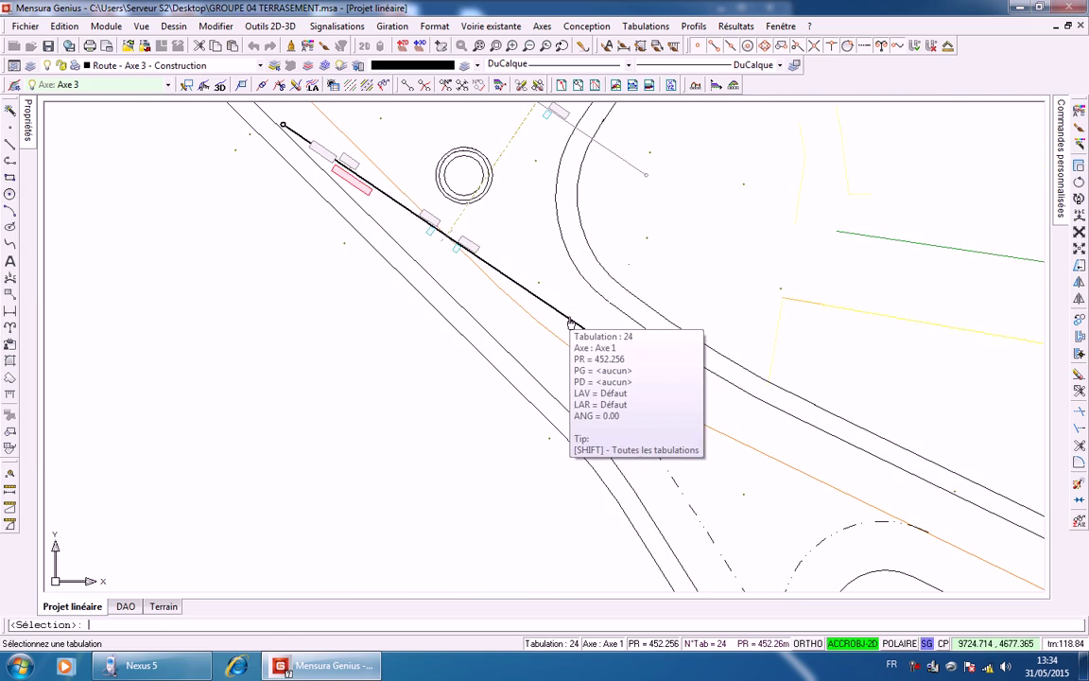
{"action": "left_click", "coordinate": [571, 325]}
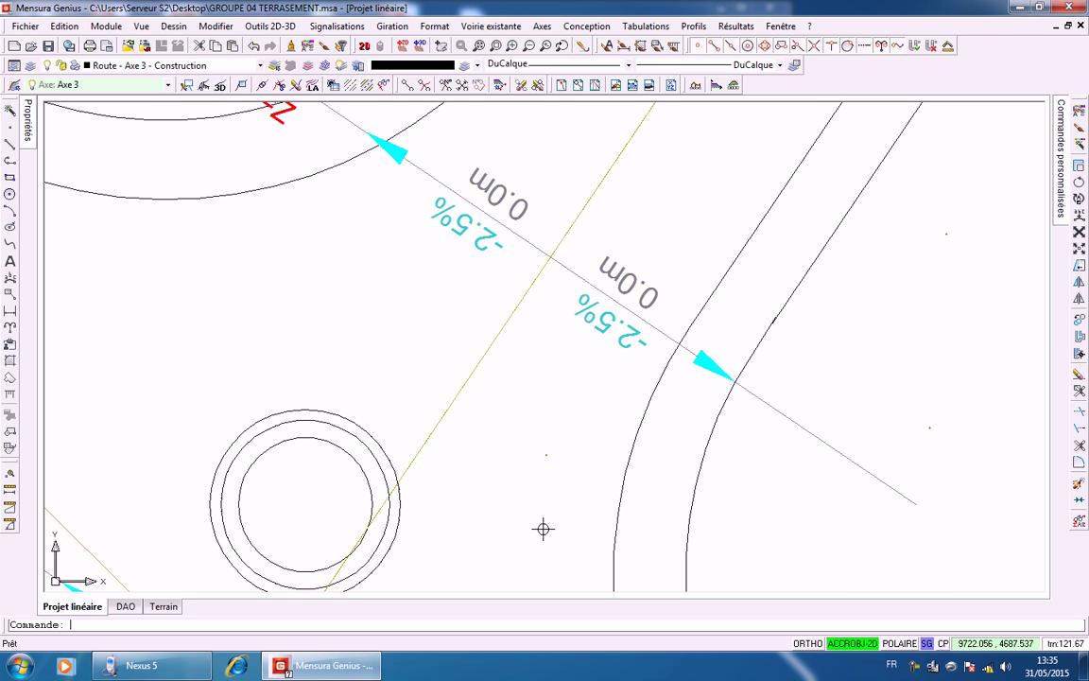
{"action": "left_click", "coordinate": [581, 320]}
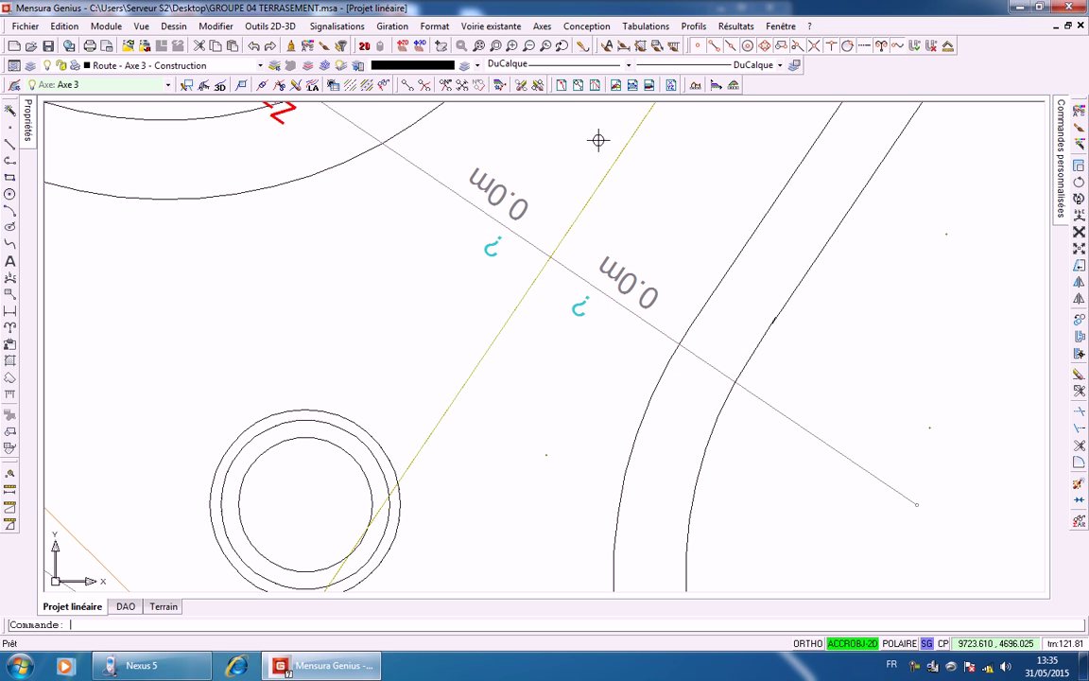
Assign typical profile PT01 to both sides of Axe 1 from tabulation 1 to tabulation 24
{"action": "left_click", "coordinate": [631, 29]}
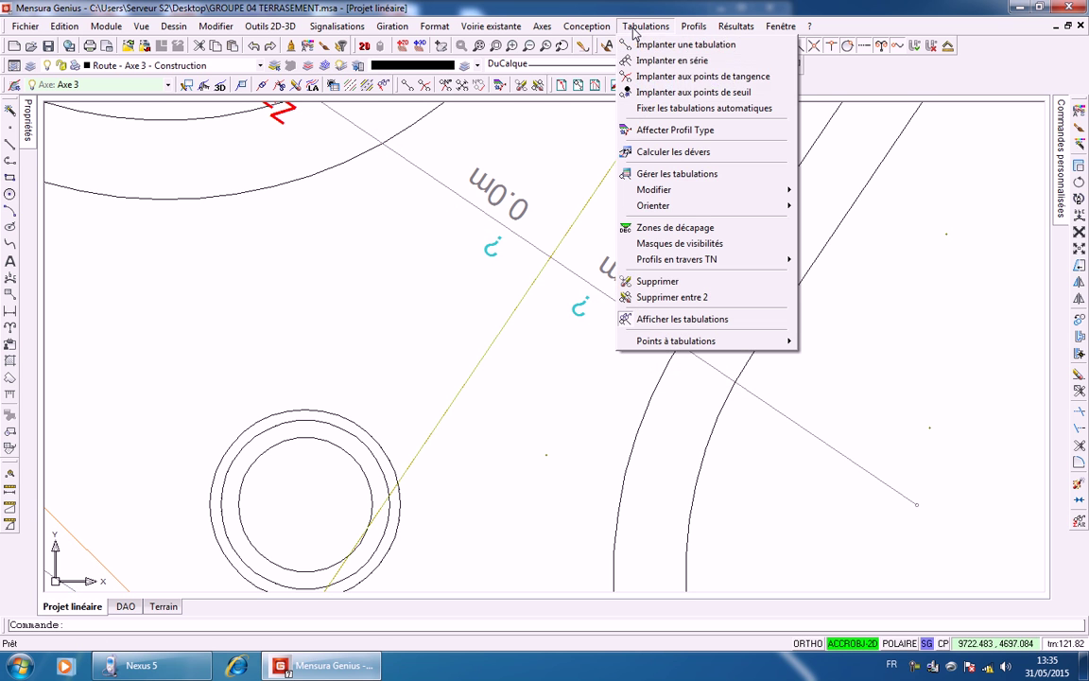
{"action": "left_click", "coordinate": [679, 130]}
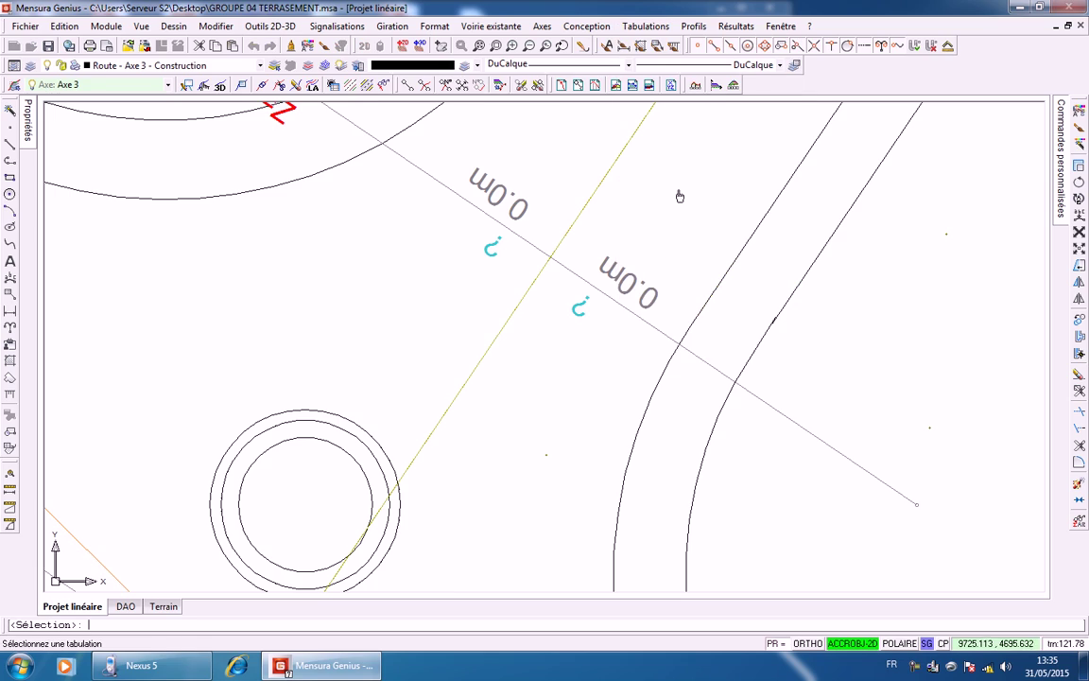
{"action": "scroll", "coordinate": [540, 309], "scroll_direction": "down", "scroll_amount": 4}
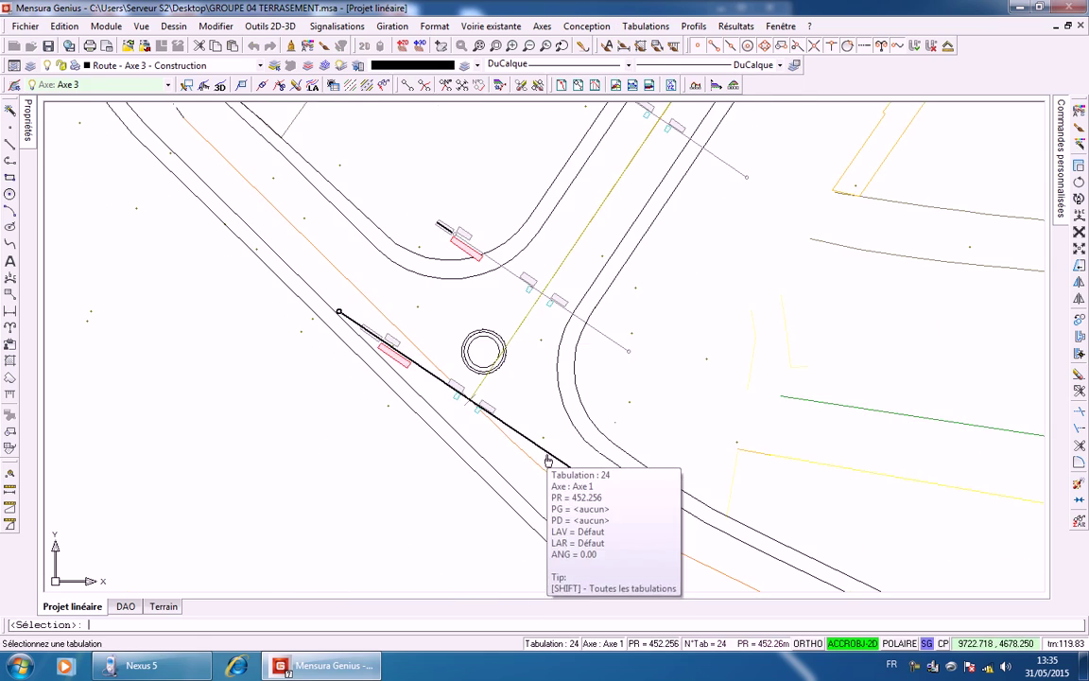
{"action": "scroll", "coordinate": [594, 401], "scroll_direction": "down", "scroll_amount": 4}
{"action": "middle_click_drag", "start_coordinate": [853, 176], "coordinate": [544, 333]}
{"action": "scroll", "coordinate": [533, 350], "scroll_direction": "down", "scroll_amount": 3}
{"action": "middle_click_drag", "start_coordinate": [759, 138], "coordinate": [557, 370]}
{"action": "scroll", "coordinate": [643, 274], "scroll_direction": "down", "scroll_amount": 1}
{"action": "scroll", "coordinate": [656, 178], "scroll_direction": "up", "scroll_amount": 5}
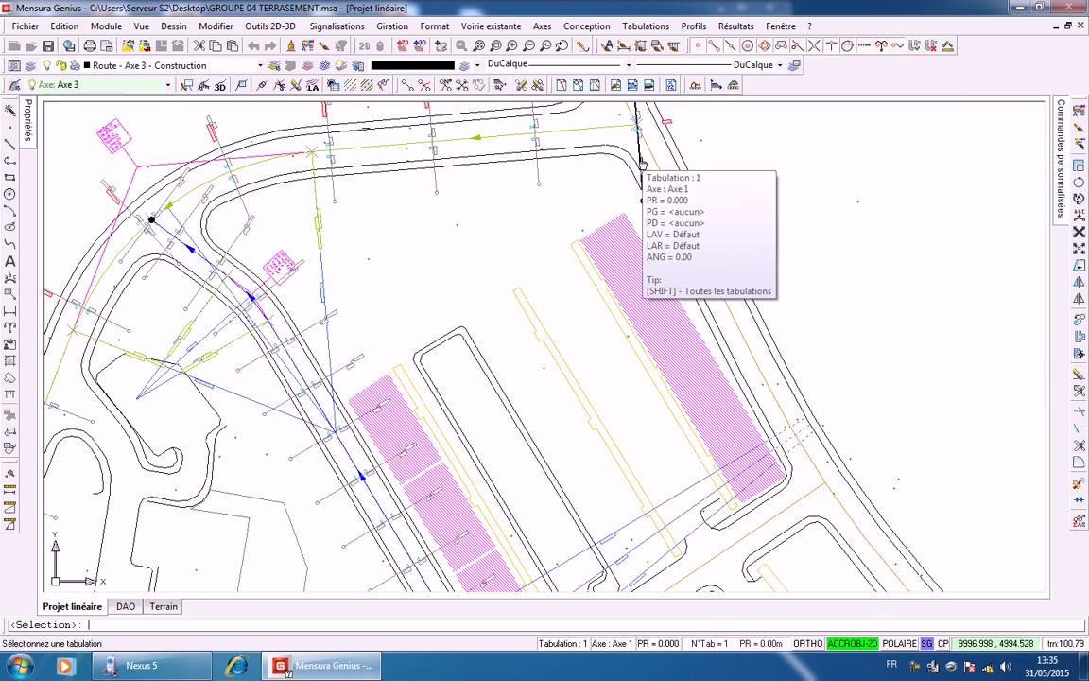
{"action": "scroll", "coordinate": [652, 180], "scroll_direction": "down", "scroll_amount": 5}
{"action": "scroll", "coordinate": [473, 430], "scroll_direction": "up", "scroll_amount": 5}
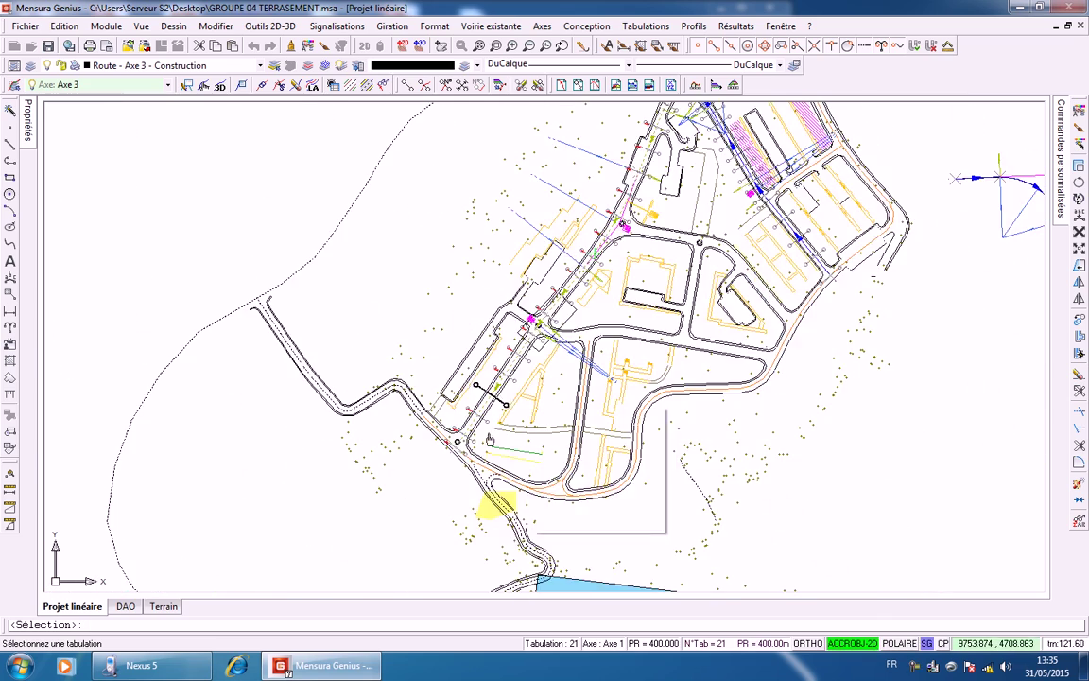
{"action": "left_click", "coordinate": [475, 430]}
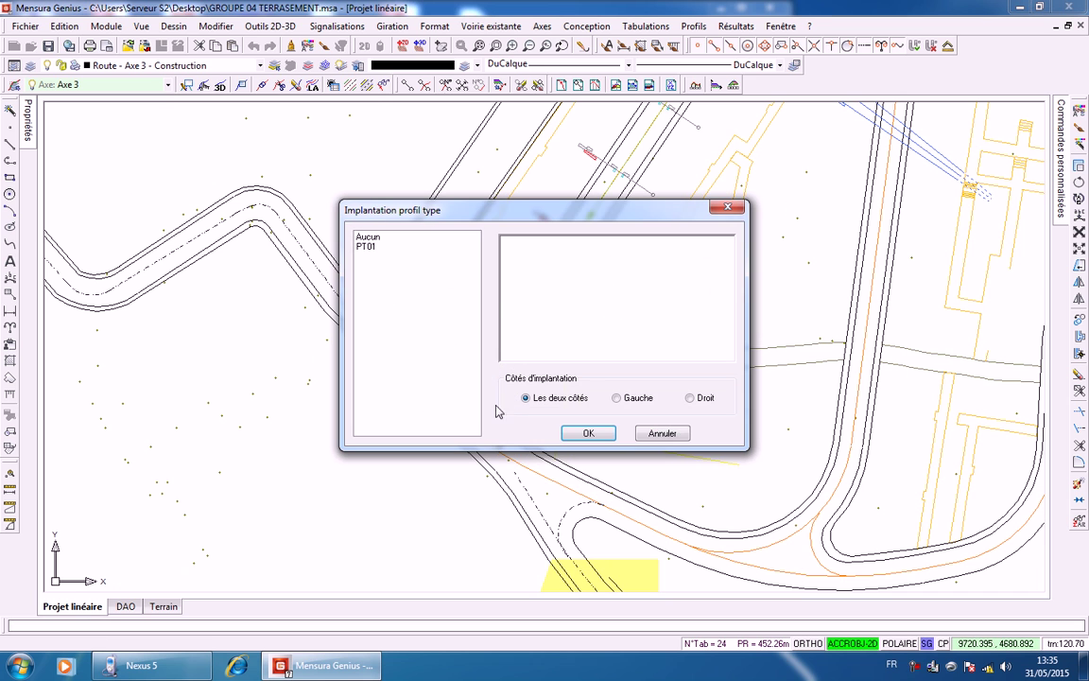
{"action": "left_click", "coordinate": [375, 248]}
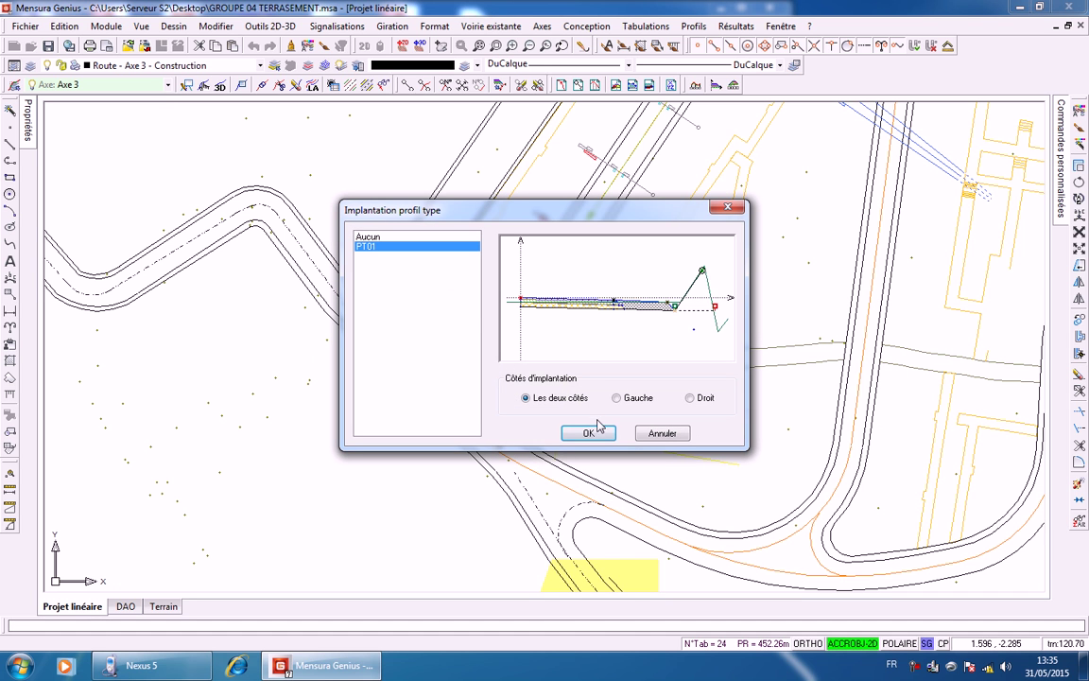
{"action": "left_click", "coordinate": [588, 433]}
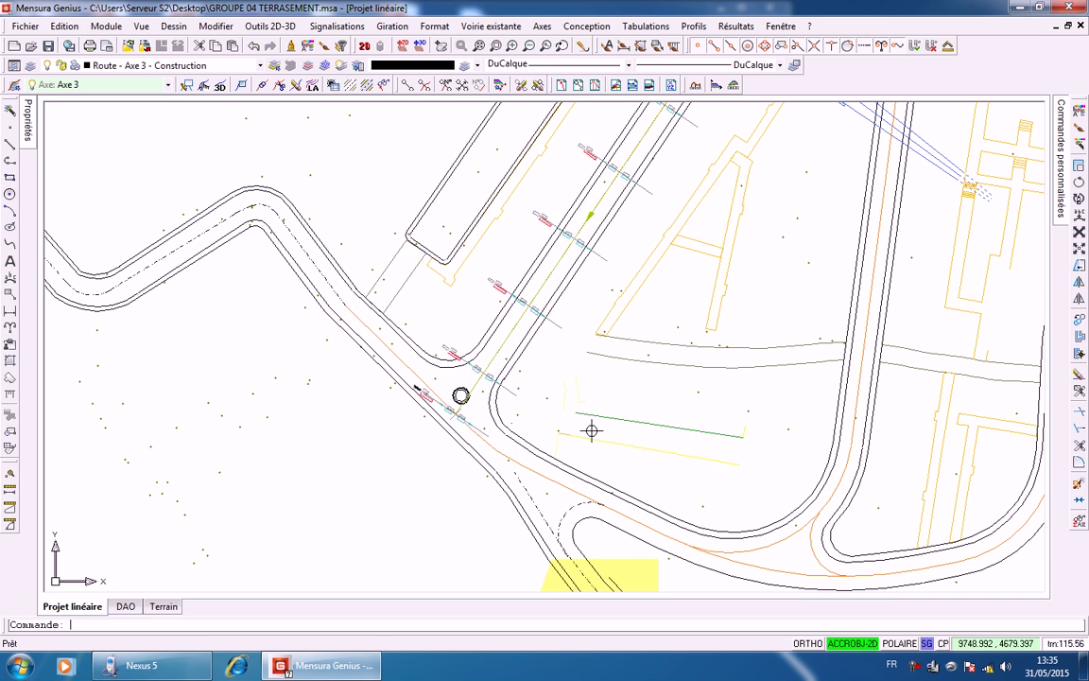
Examine the crossfall labels on the tabulations of Axe 1, from the roundabout end back to the axis start
{"action": "scroll", "coordinate": [475, 408], "scroll_direction": "up", "scroll_amount": 10}
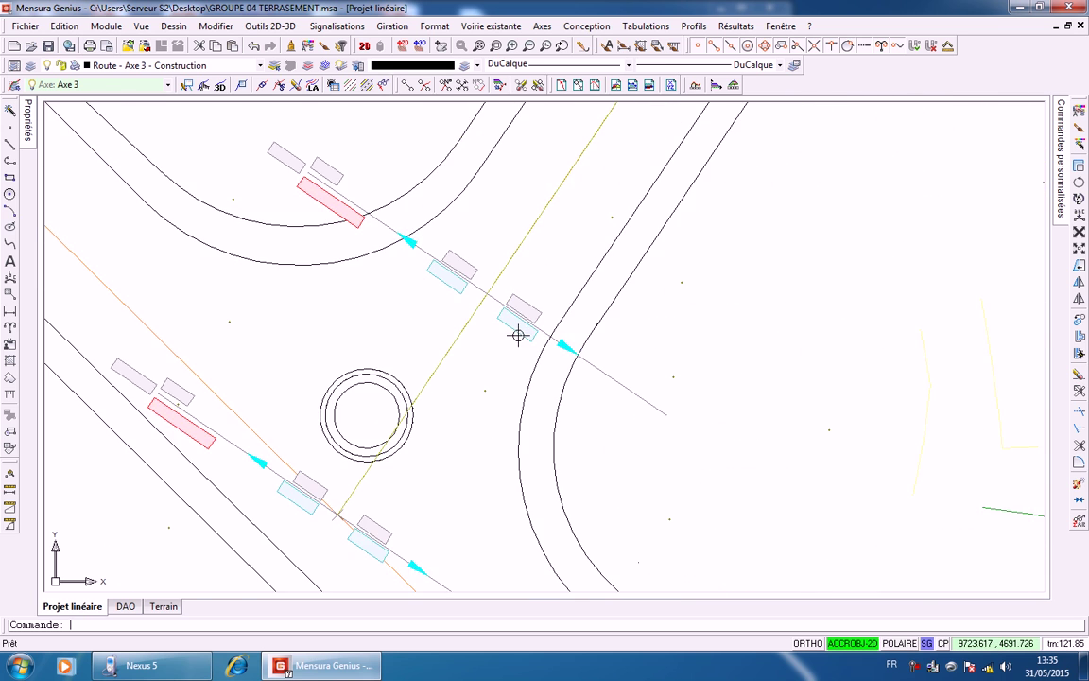
{"action": "scroll", "coordinate": [520, 331], "scroll_direction": "down", "scroll_amount": 4}
{"action": "scroll", "coordinate": [486, 406], "scroll_direction": "up", "scroll_amount": 6}
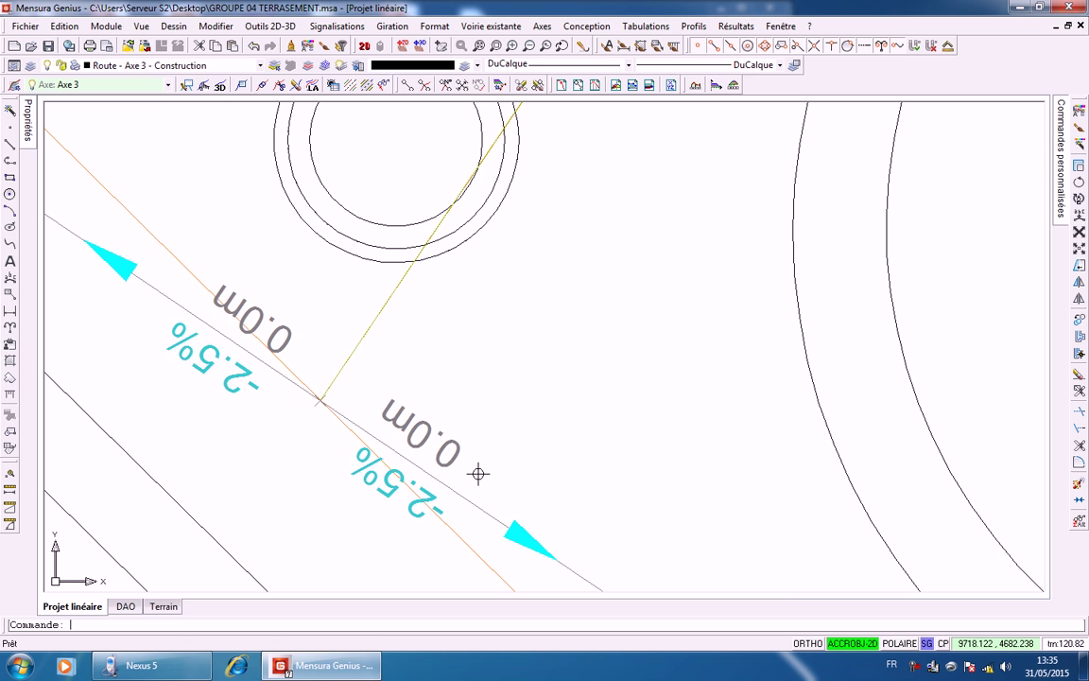
{"action": "scroll", "coordinate": [466, 476], "scroll_direction": "down", "scroll_amount": 3}
{"action": "scroll", "coordinate": [442, 477], "scroll_direction": "up", "scroll_amount": 5}
{"action": "scroll", "coordinate": [445, 467], "scroll_direction": "down", "scroll_amount": 2}
{"action": "scroll", "coordinate": [491, 469], "scroll_direction": "down", "scroll_amount": 3}
{"action": "scroll", "coordinate": [670, 287], "scroll_direction": "down", "scroll_amount": 3}
{"action": "middle_click_drag", "start_coordinate": [791, 170], "coordinate": [528, 369]}
{"action": "scroll", "coordinate": [586, 326], "scroll_direction": "down", "scroll_amount": 5}
{"action": "scroll", "coordinate": [743, 237], "scroll_direction": "down", "scroll_amount": 3}
{"action": "middle_click_drag", "start_coordinate": [743, 237], "coordinate": [441, 512]}
{"action": "middle_click_drag", "start_coordinate": [731, 275], "coordinate": [509, 505]}
{"action": "middle_click_drag", "start_coordinate": [571, 333], "coordinate": [487, 538]}
{"action": "scroll", "coordinate": [564, 344], "scroll_direction": "up", "scroll_amount": 6}
{"action": "scroll", "coordinate": [520, 328], "scroll_direction": "up", "scroll_amount": 5}
{"action": "scroll", "coordinate": [489, 289], "scroll_direction": "up", "scroll_amount": 3}
{"action": "scroll", "coordinate": [488, 289], "scroll_direction": "down", "scroll_amount": 3}
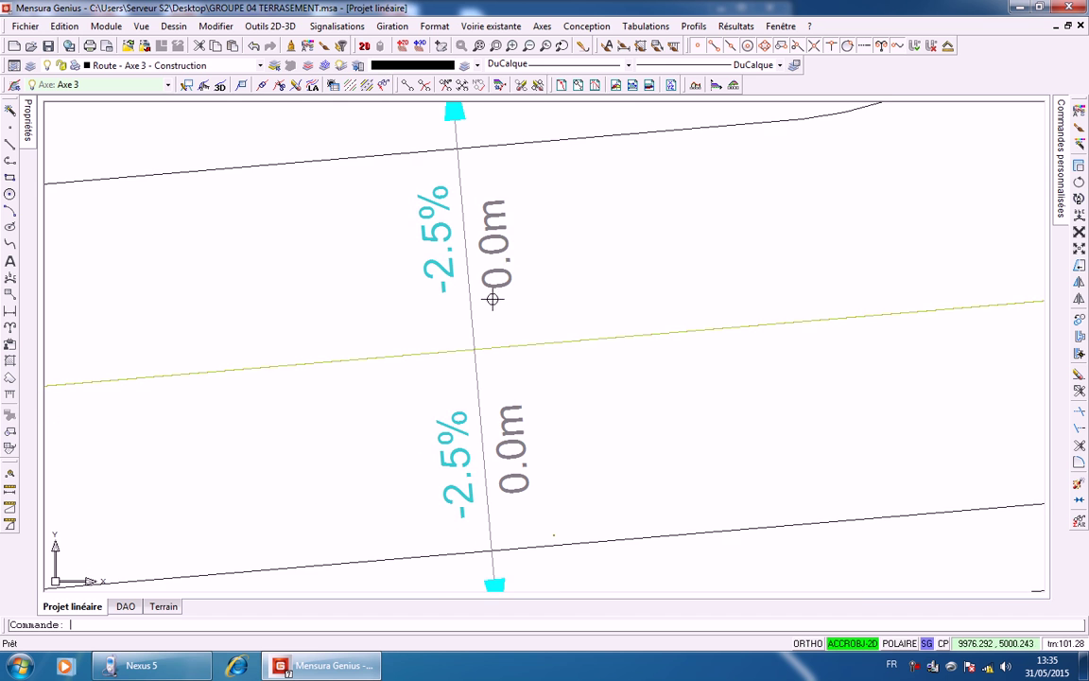
{"action": "scroll", "coordinate": [505, 319], "scroll_direction": "down", "scroll_amount": 1}
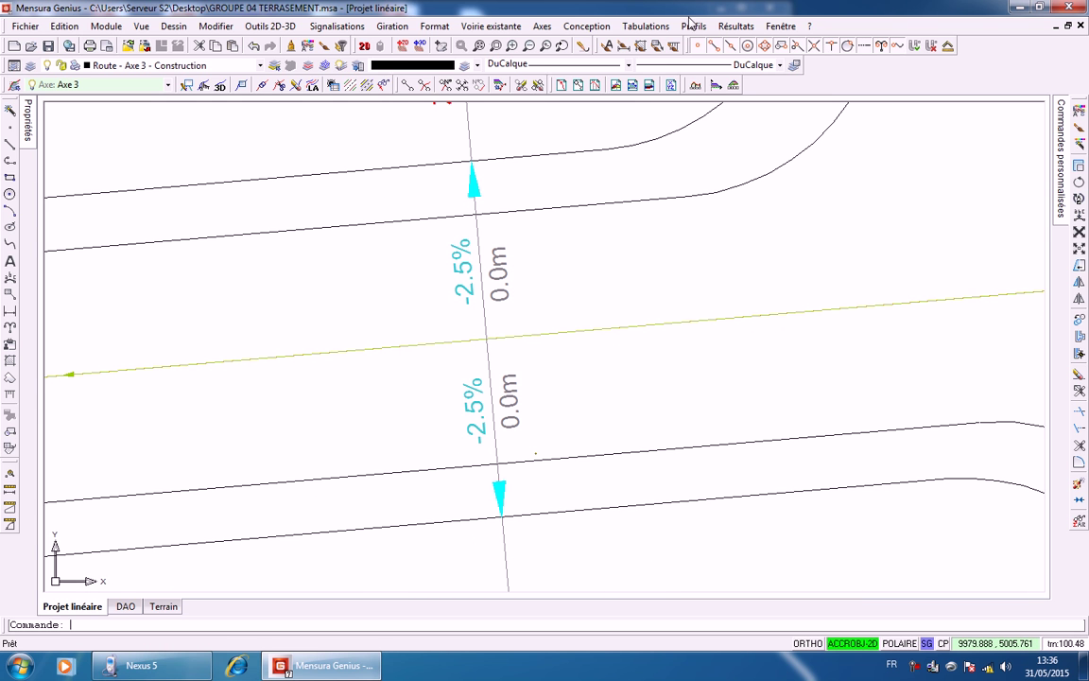
Display the cross-sections (profils en travers) of Axe 1 for all of its tabulations
{"action": "left_click", "coordinate": [693, 25]}
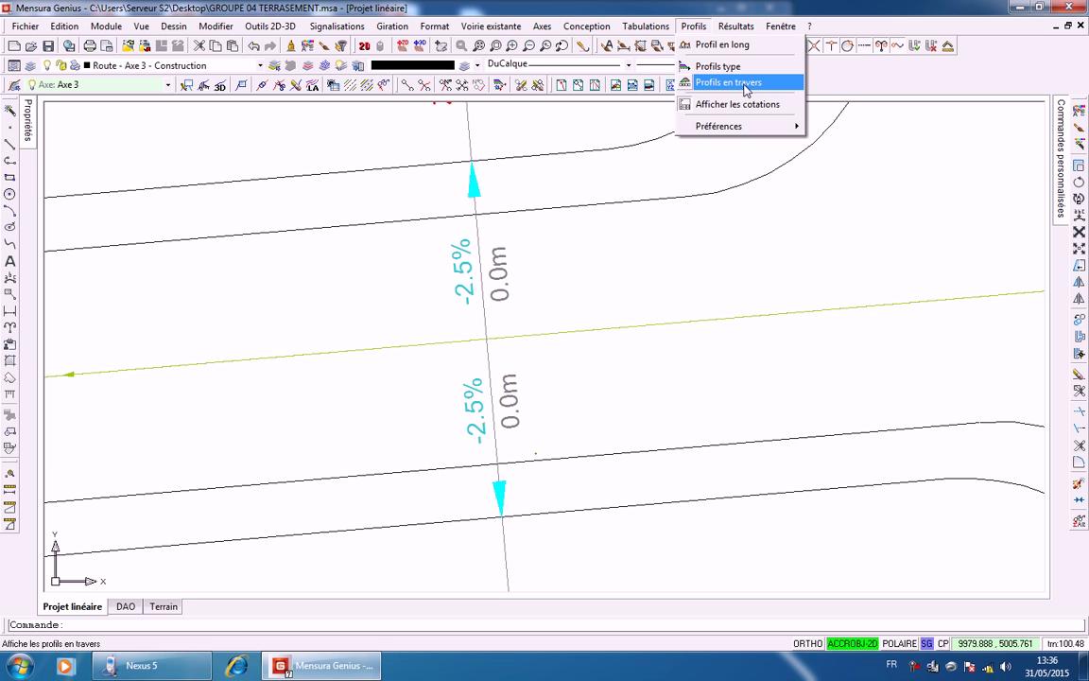
{"action": "left_click", "coordinate": [747, 83]}
{"action": "scroll", "coordinate": [664, 231], "scroll_direction": "down", "scroll_amount": 5}
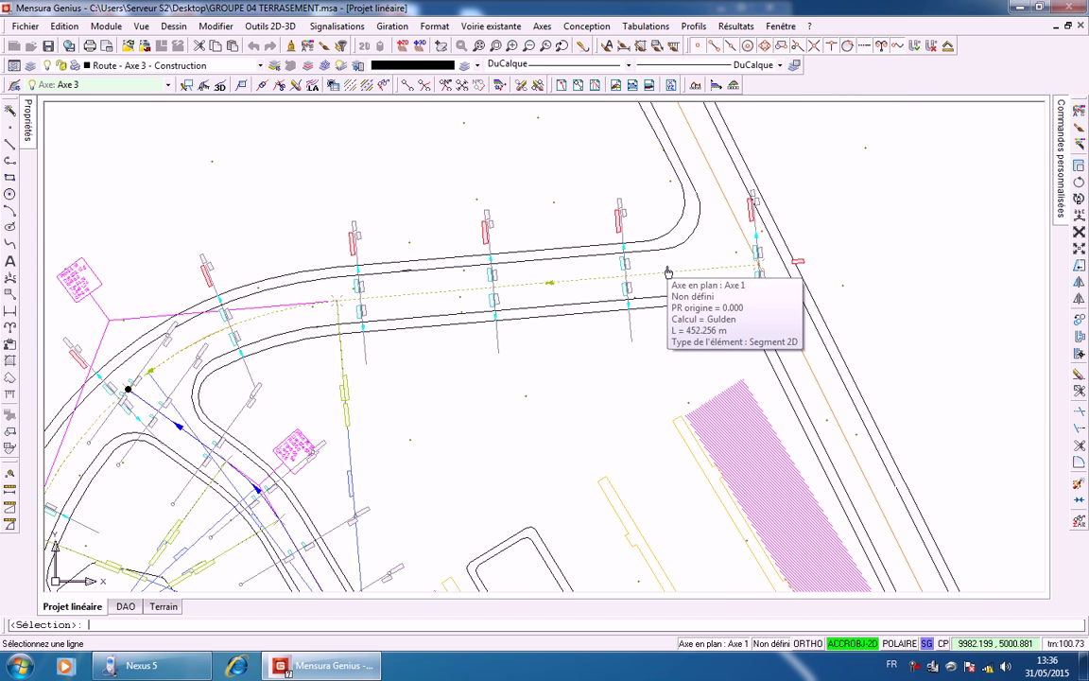
{"action": "left_click", "coordinate": [668, 275]}
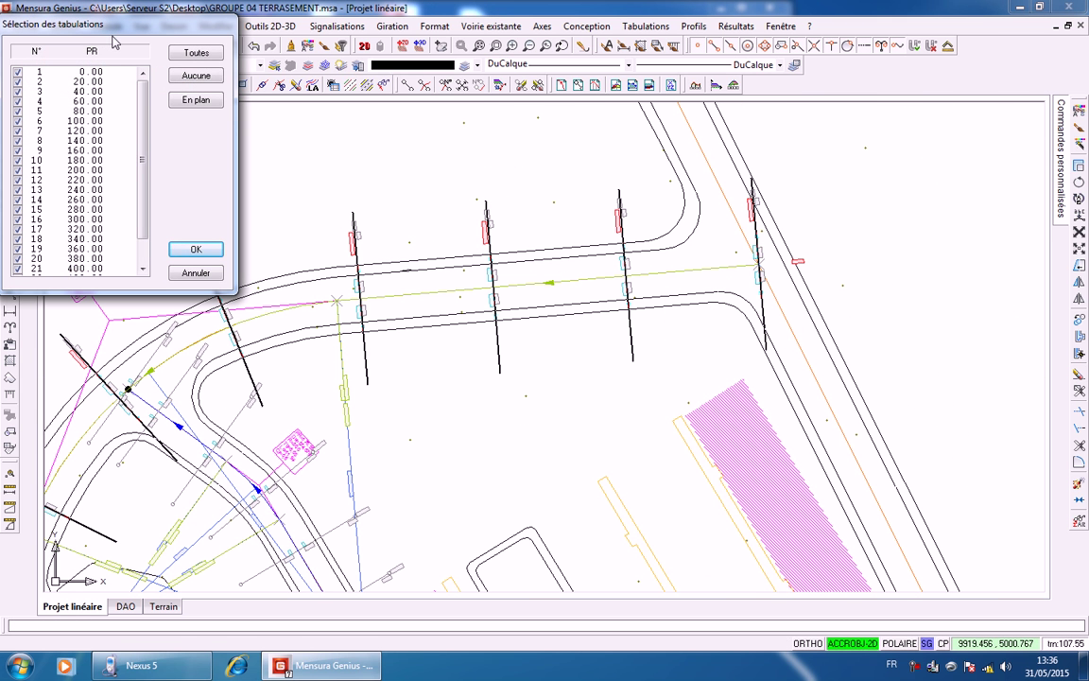
{"action": "left_click", "coordinate": [39, 73]}
{"action": "left_click", "coordinate": [193, 100]}
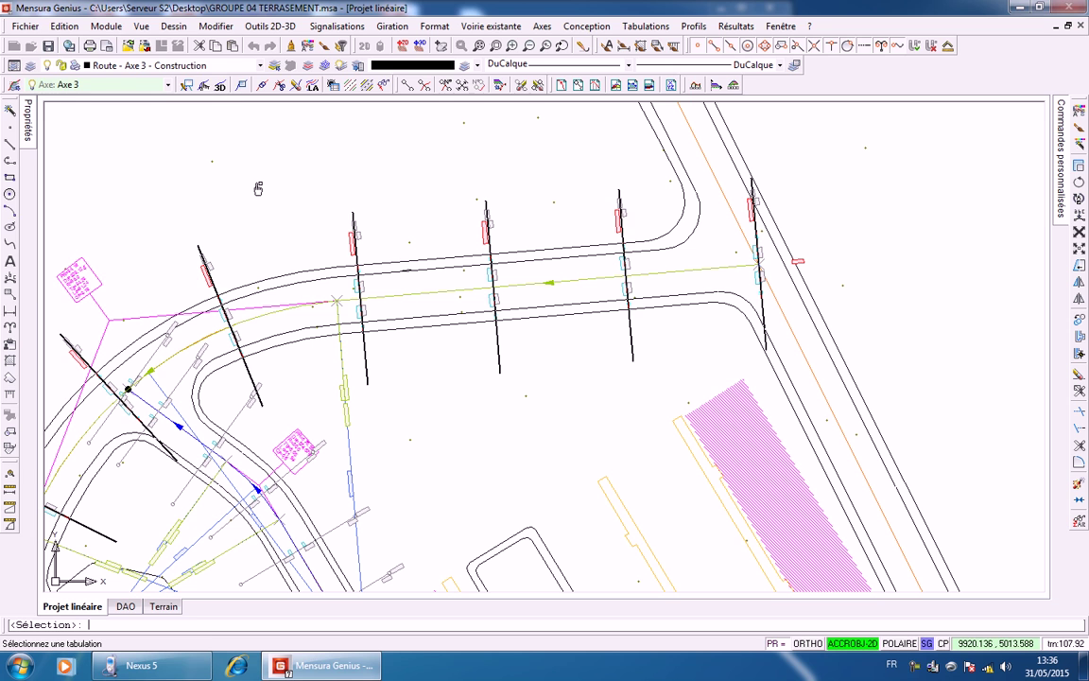
{"action": "right_click", "coordinate": [257, 187]}
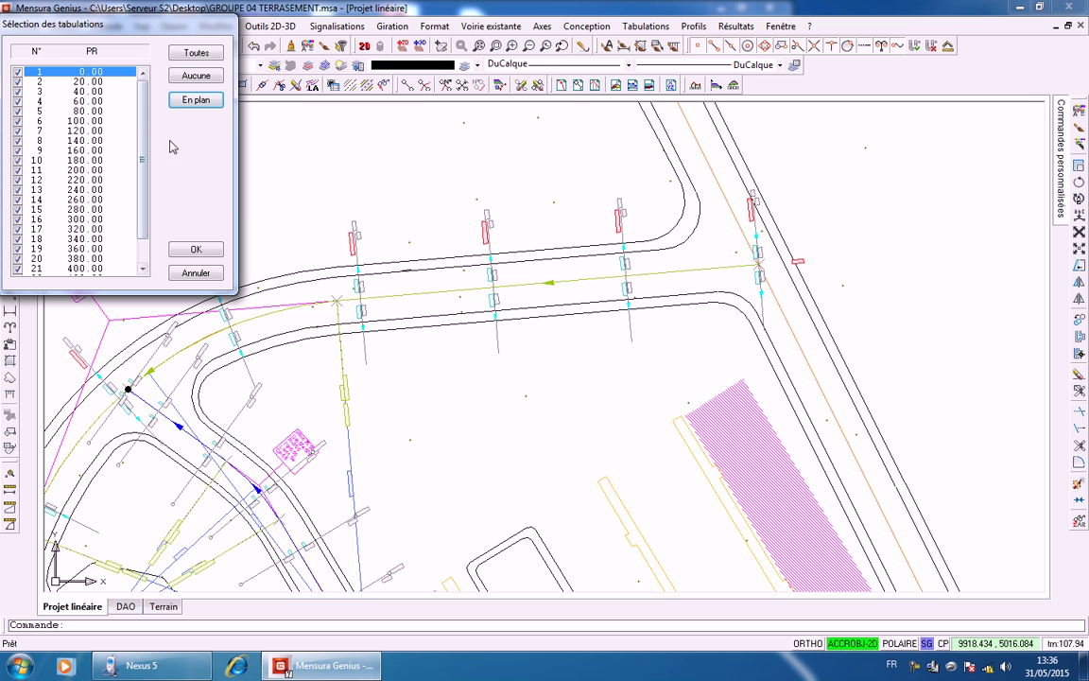
{"action": "left_click", "coordinate": [196, 249]}
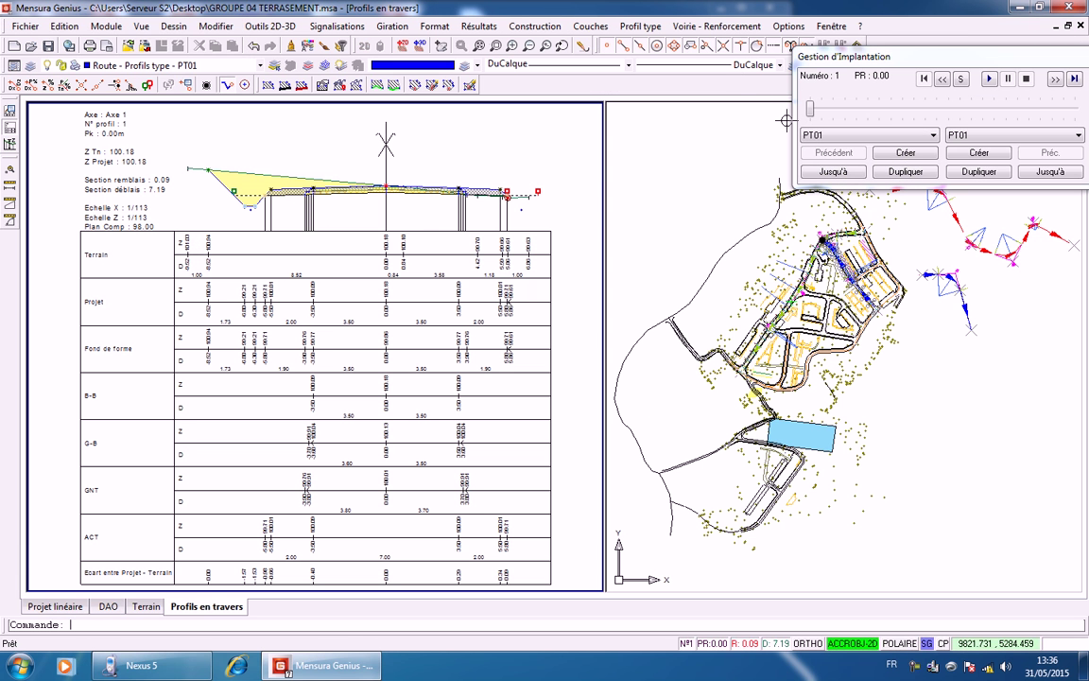
Browse back and forth through the cross-sections of Axe 1 to examine cut and fill along the whole axis
{"action": "key", "text": "Page_Down"}
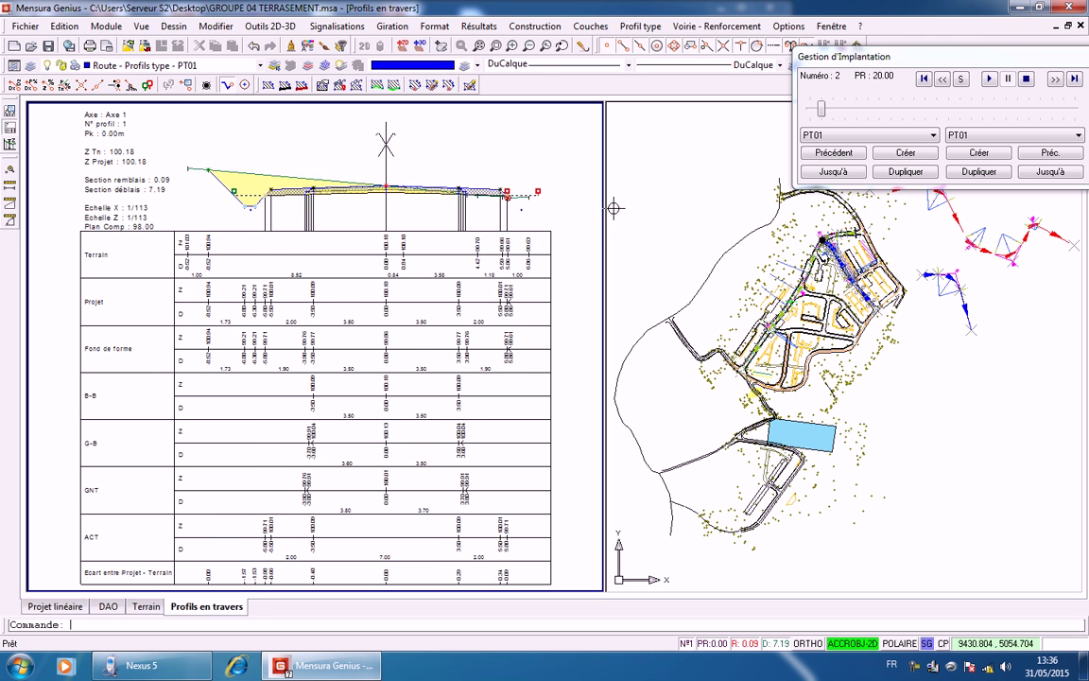
{"action": "key", "text": "Page_Up"}
{"action": "key", "text": "Page_Down"}
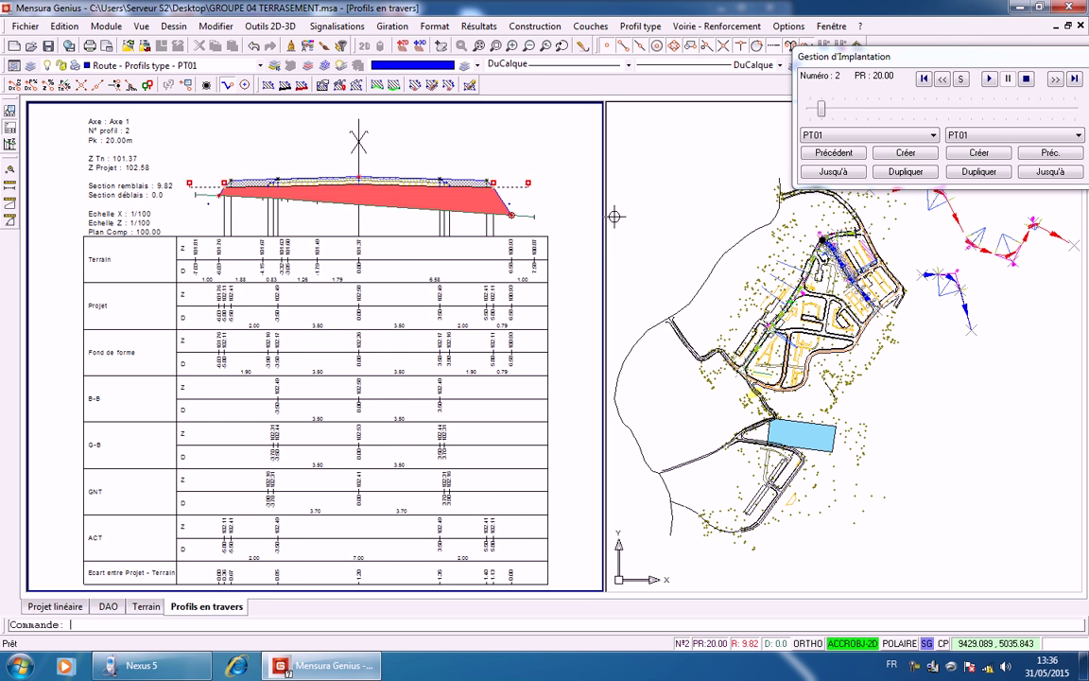
{"action": "key", "text": "End"}
{"action": "key", "text": "Page_Up"}
{"action": "key", "text": "Page_Up"}
{"action": "key", "text": "Page_Up"}
{"action": "key", "text": "Page_Up"}
{"action": "key", "text": "Page_Up"}
{"action": "key", "text": "Page_Up"}
{"action": "key", "text": "Page_Up"}
{"action": "key", "text": "Page_Up"}
{"action": "key", "text": "Page_Up"}
{"action": "key", "text": "Page_Up"}
{"action": "key", "text": "Page_Up"}
{"action": "key", "text": "Page_Down"}
{"action": "key", "text": "Page_Down"}
{"action": "key", "text": "Page_Down"}
{"action": "key", "text": "Page_Up"}
{"action": "key", "text": "Page_Up"}
{"action": "key", "text": "Page_Up"}
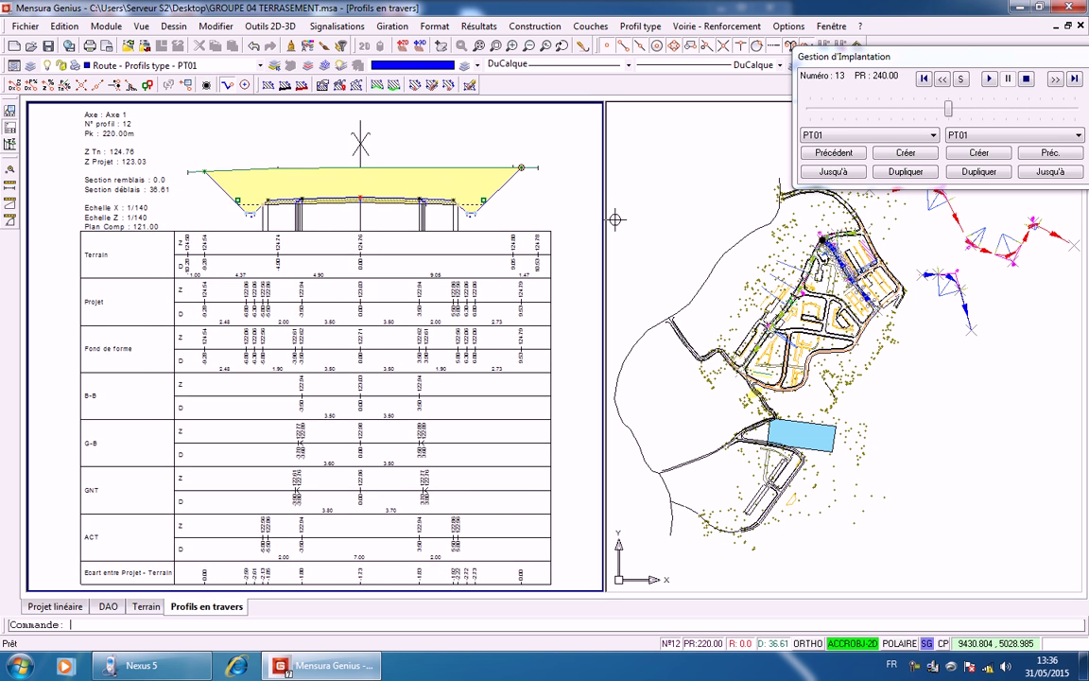
{"action": "key", "text": "Page_Down"}
{"action": "key", "text": "Page_Down"}
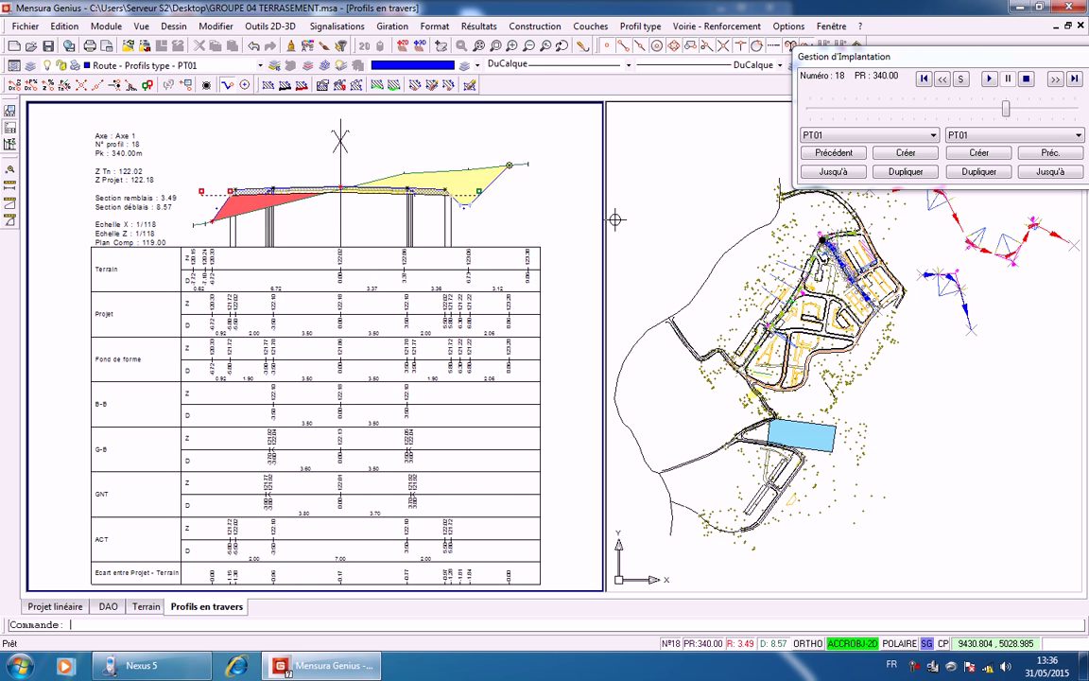
{"action": "key", "text": "Page_Down"}
{"action": "key", "text": "Page_Down"}
{"action": "key", "text": "Page_Down"}
{"action": "key", "text": "Page_Down"}
{"action": "key", "text": "Page_Down"}
{"action": "key", "text": "Page_Down"}
{"action": "key", "text": "Page_Down"}
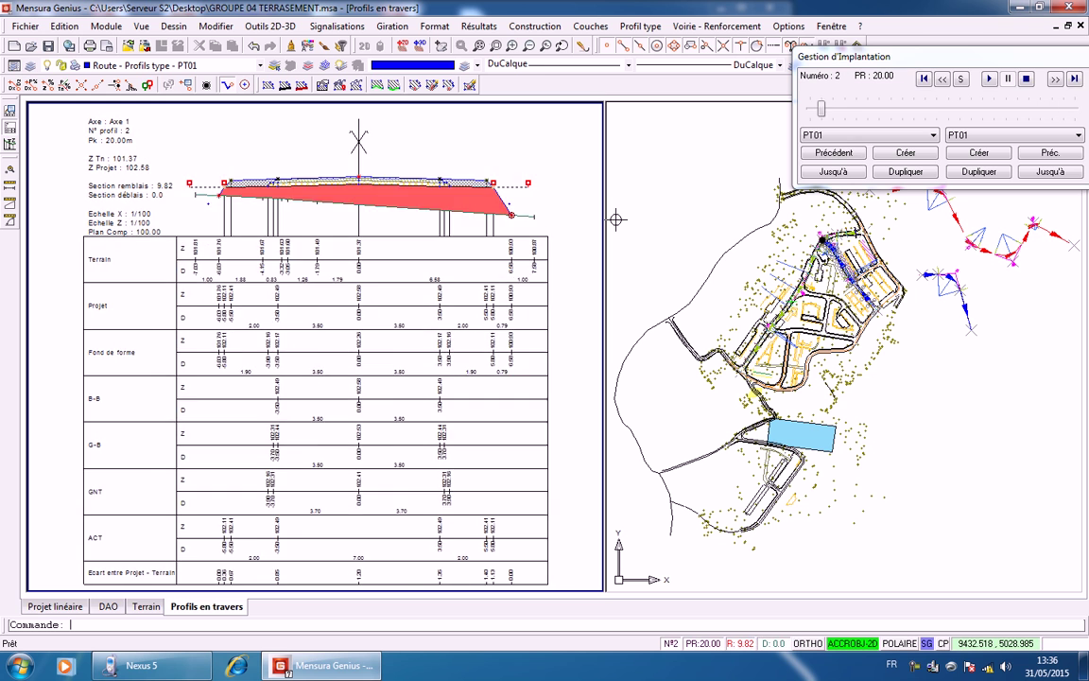
{"action": "key", "text": "Page_Down"}
{"action": "key", "text": "Page_Down"}
{"action": "key", "text": "Page_Down"}
{"action": "key", "text": "Page_Down"}
{"action": "key", "text": "Page_Down"}
{"action": "key", "text": "Page_Down"}
{"action": "key", "text": "Page_Down"}
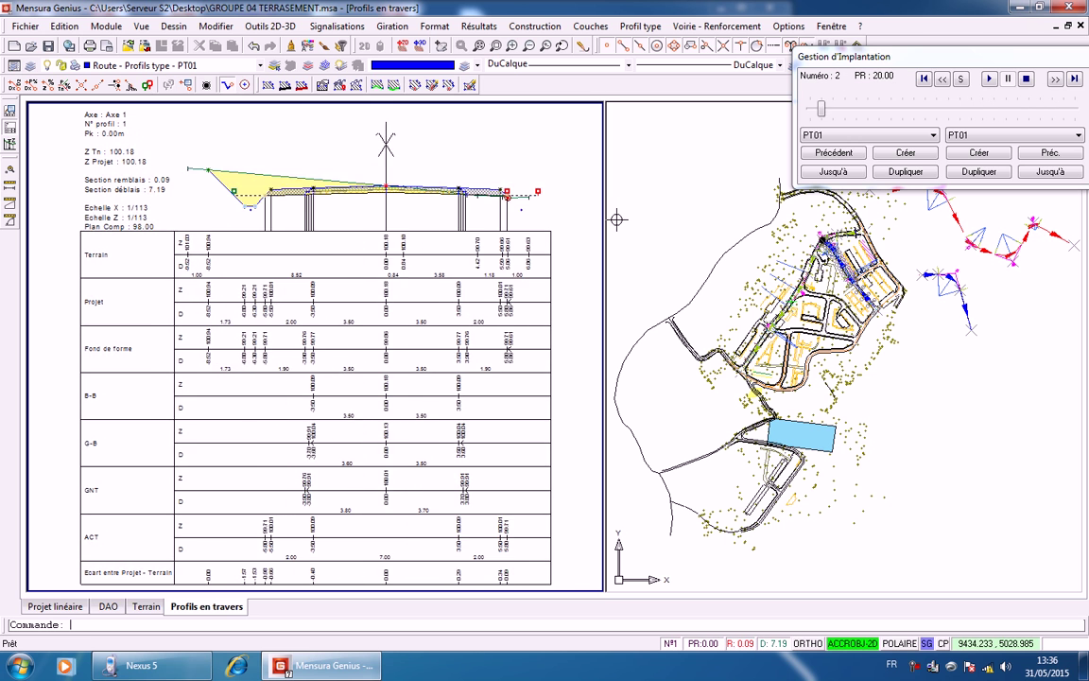
Examine the B-B, G-B, GNT and ACT layer rows in the data table of profile 4 at PR 60.00
{"action": "scroll", "coordinate": [189, 275], "scroll_direction": "up", "scroll_amount": 5}
{"action": "scroll", "coordinate": [200, 277], "scroll_direction": "down", "scroll_amount": 6}
{"action": "scroll", "coordinate": [278, 276], "scroll_direction": "up", "scroll_amount": 4}
{"action": "middle_click_drag", "start_coordinate": [300, 304], "coordinate": [371, 209]}
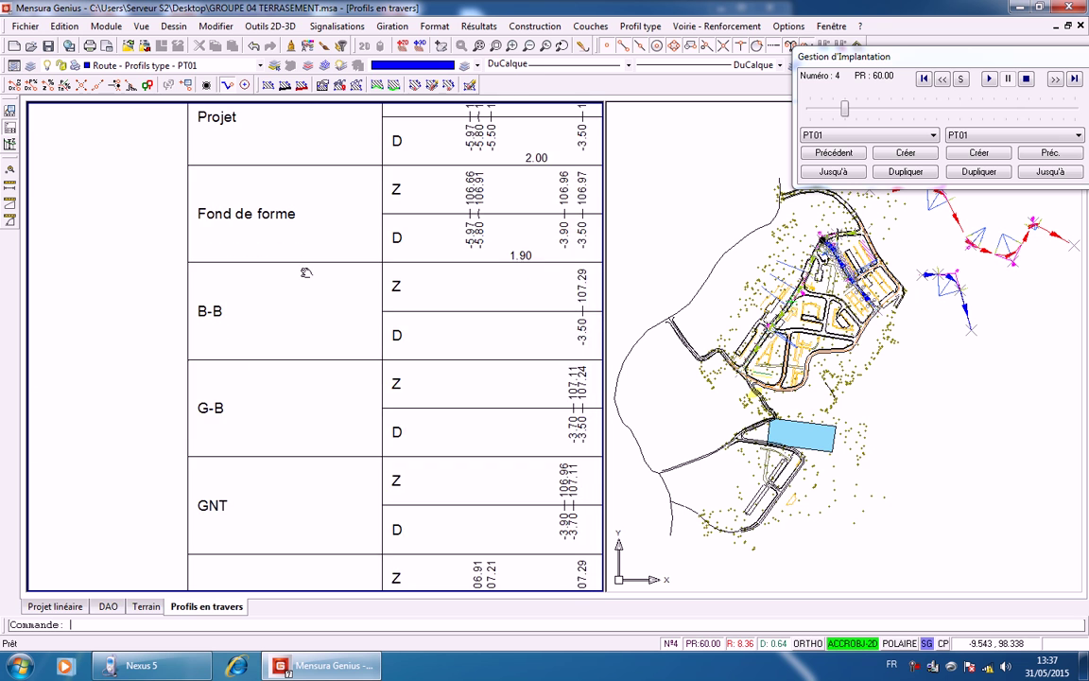
{"action": "middle_click_drag", "start_coordinate": [372, 251], "coordinate": [276, 225]}
{"action": "middle_click_drag", "start_coordinate": [326, 313], "coordinate": [321, 222]}
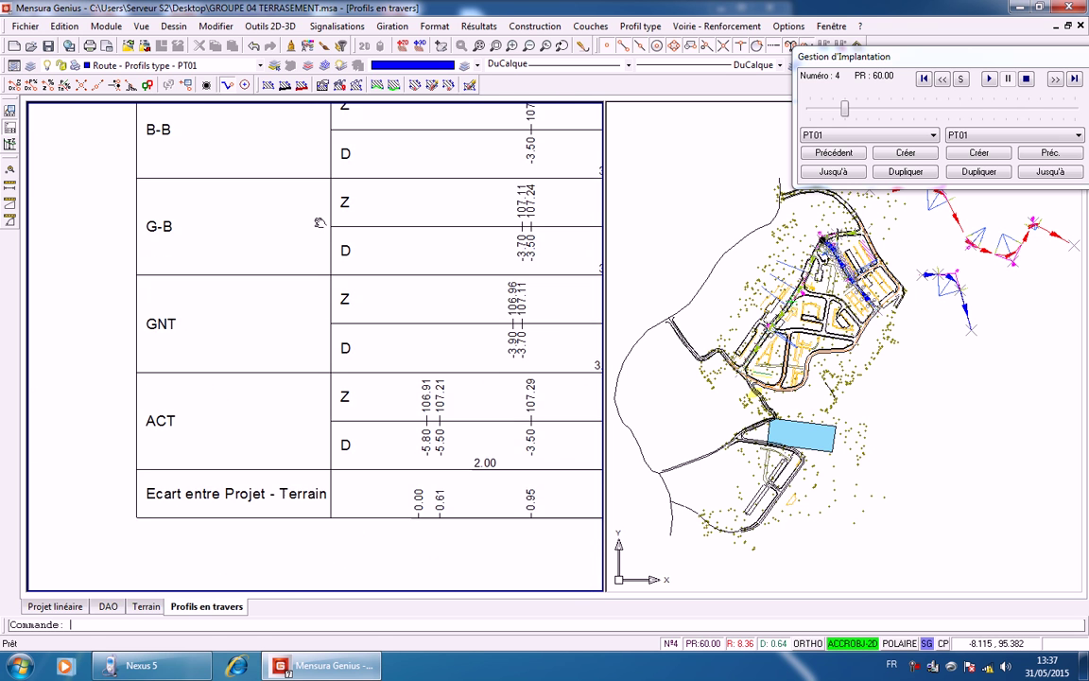
{"action": "middle_click_drag", "start_coordinate": [331, 283], "coordinate": [289, 285]}
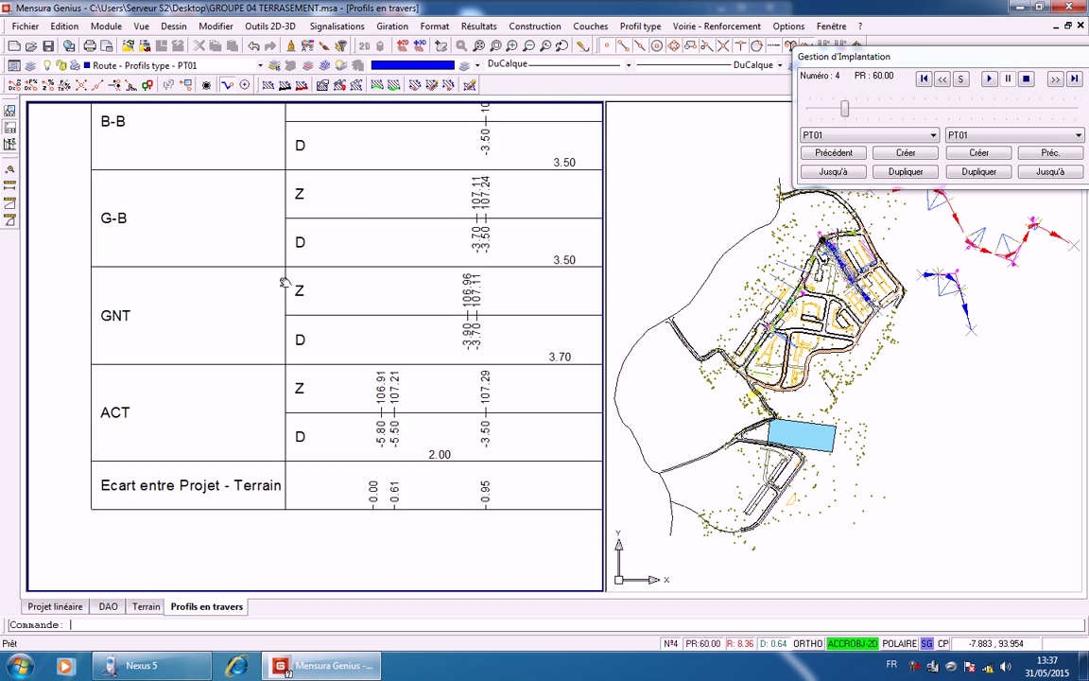
{"action": "middle_click_drag", "start_coordinate": [421, 370], "coordinate": [100, 316]}
{"action": "middle_click_drag", "start_coordinate": [439, 331], "coordinate": [109, 323]}
{"action": "middle_click_drag", "start_coordinate": [295, 323], "coordinate": [535, 371]}
{"action": "middle_click_drag", "start_coordinate": [430, 359], "coordinate": [518, 364]}
{"action": "middle_click_drag", "start_coordinate": [358, 351], "coordinate": [432, 373]}
{"action": "middle_click_drag", "start_coordinate": [378, 330], "coordinate": [380, 393]}
Examine the Terrain, Projet and Fond de forme rows of profile 4 together with its section drawing and header data
{"action": "scroll", "coordinate": [379, 393], "scroll_direction": "up", "scroll_amount": 5}
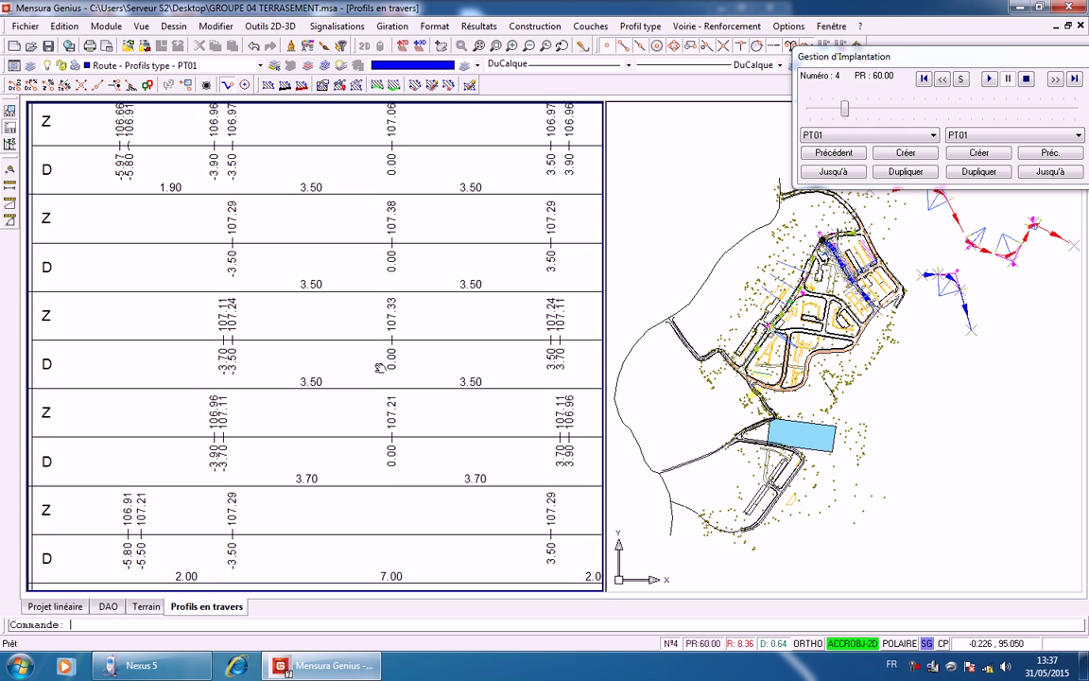
{"action": "scroll", "coordinate": [375, 312], "scroll_direction": "up", "scroll_amount": 5}
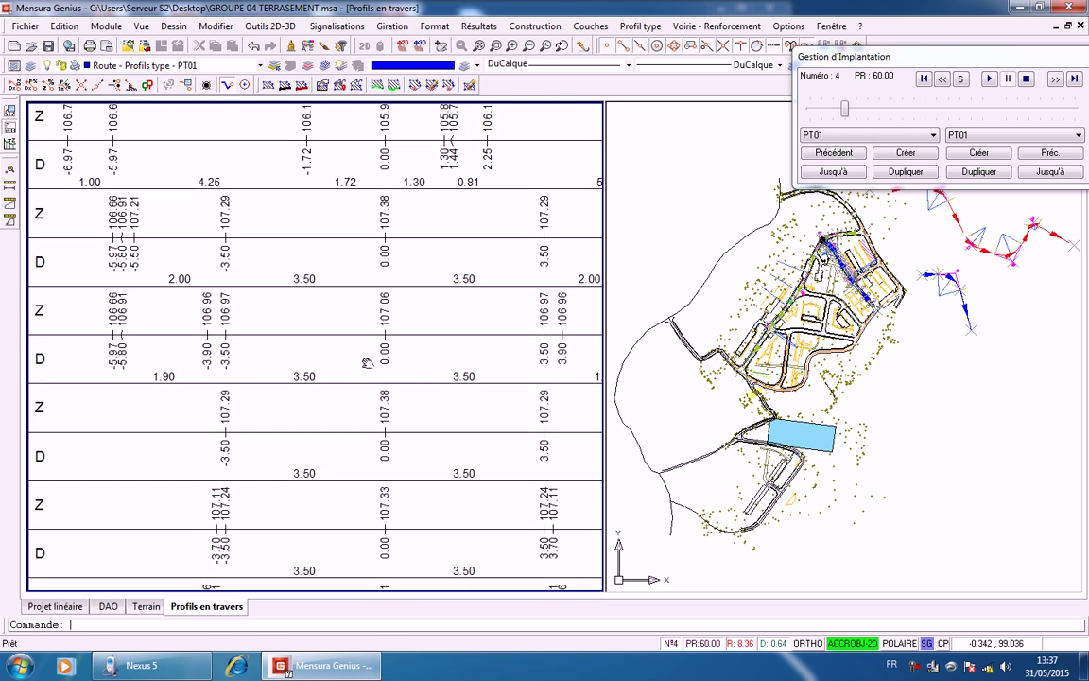
{"action": "middle_click_drag", "start_coordinate": [367, 393], "coordinate": [367, 404]}
{"action": "middle_click_drag", "start_coordinate": [352, 321], "coordinate": [204, 377]}
{"action": "middle_click_drag", "start_coordinate": [302, 322], "coordinate": [111, 316]}
{"action": "middle_click_drag", "start_coordinate": [193, 337], "coordinate": [396, 400]}
{"action": "middle_click_drag", "start_coordinate": [302, 305], "coordinate": [504, 318]}
{"action": "middle_click_drag", "start_coordinate": [381, 315], "coordinate": [142, 321]}
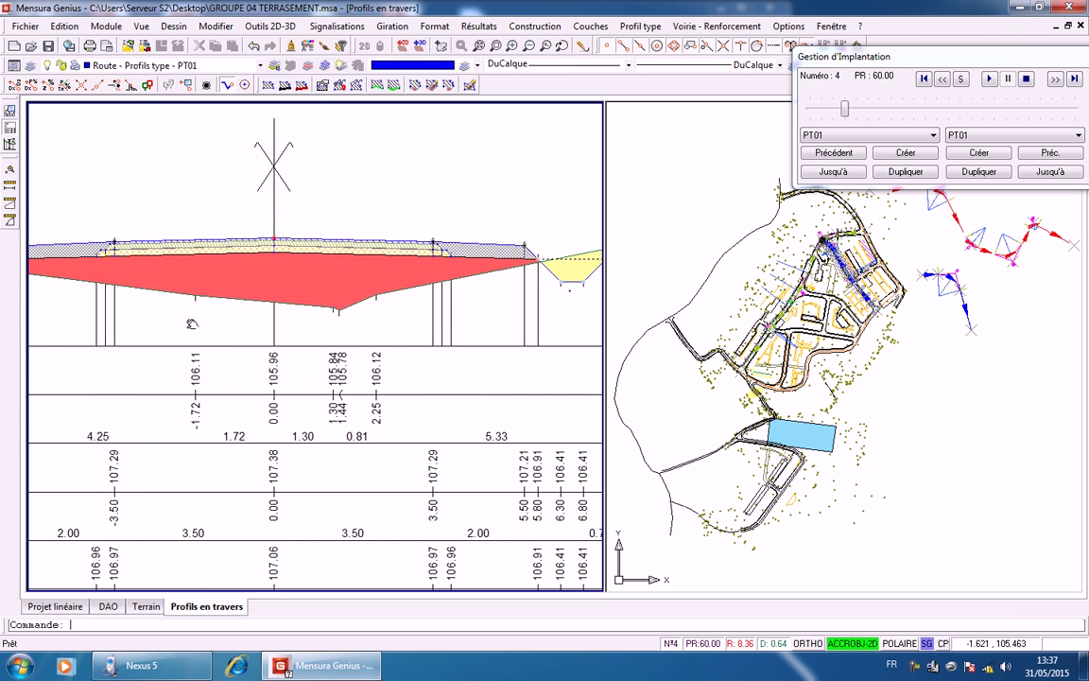
{"action": "middle_click_drag", "start_coordinate": [231, 316], "coordinate": [341, 311]}
{"action": "scroll", "coordinate": [151, 321], "scroll_direction": "down", "scroll_amount": 1}
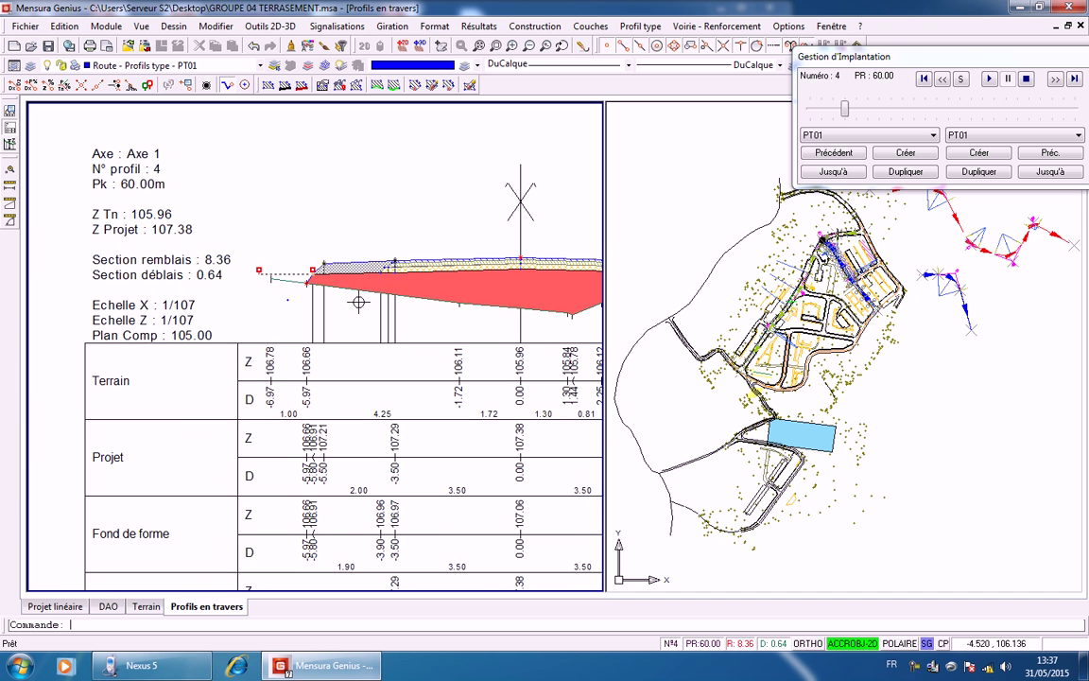